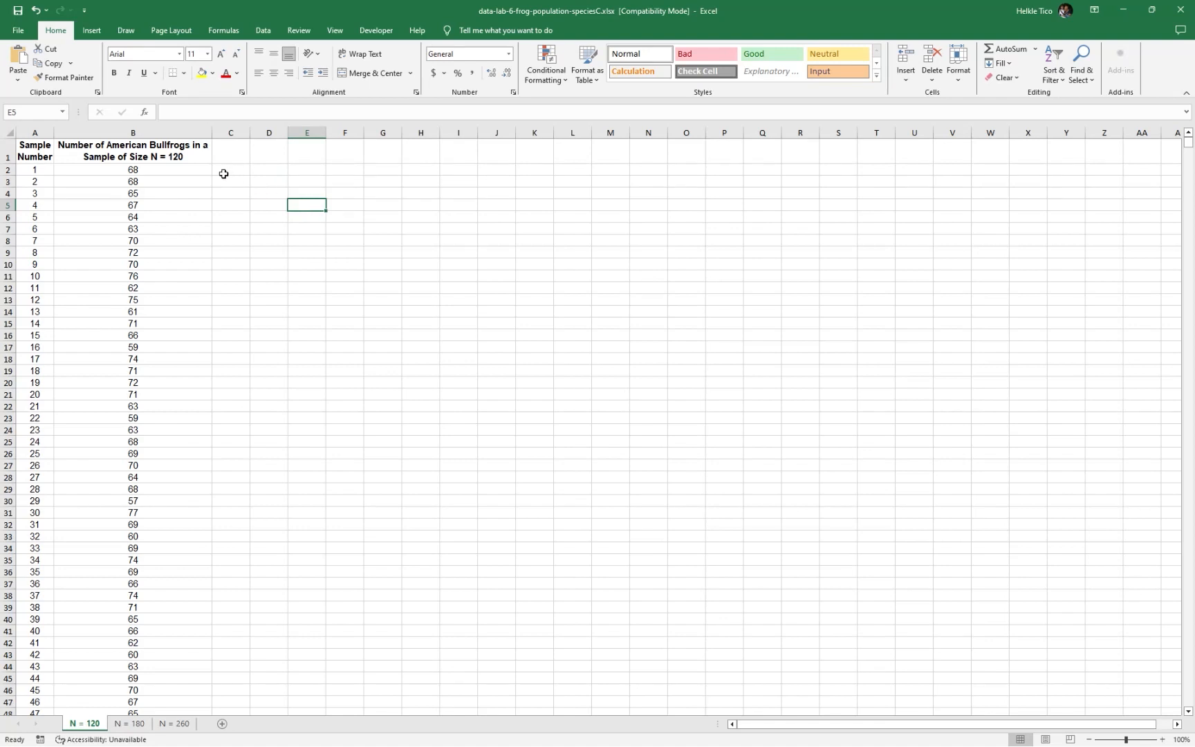
# Examine the bullfrog sample counts on the N = 120 and N = 180 sheets, returning to the N = 120 sheet
pyautogui.click(183, 159)
pyautogui.click(161, 172)
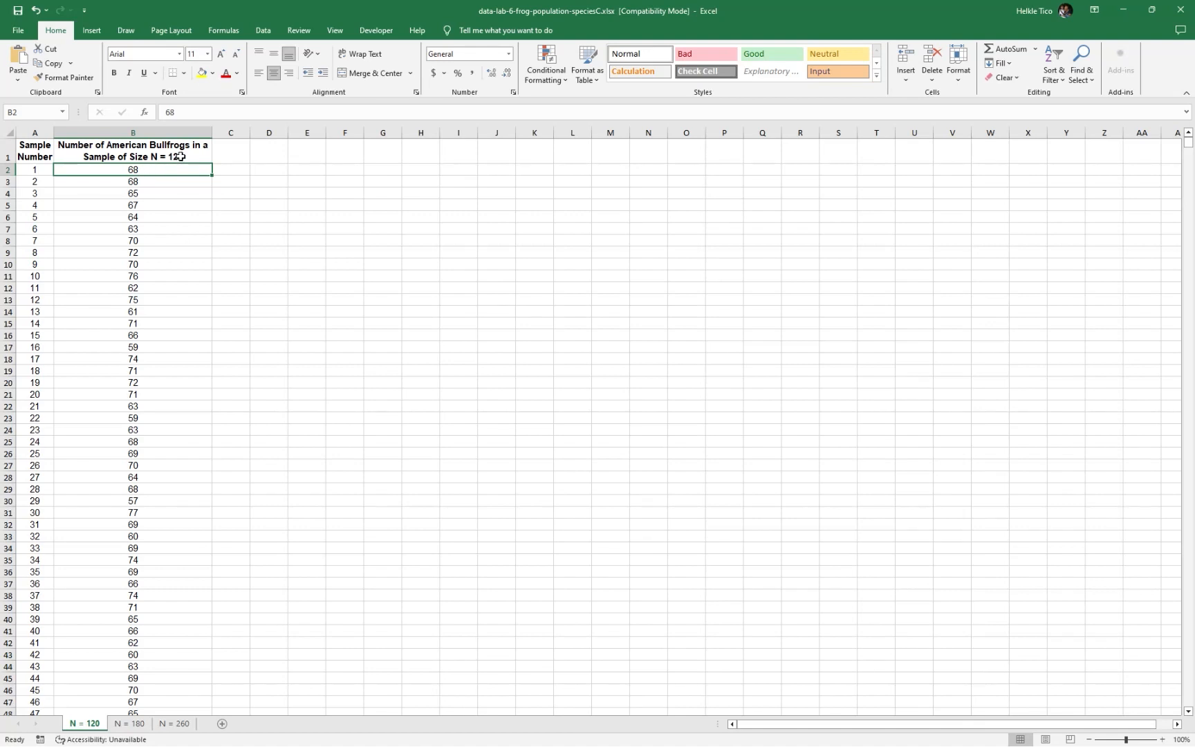
pyautogui.click(65, 242)
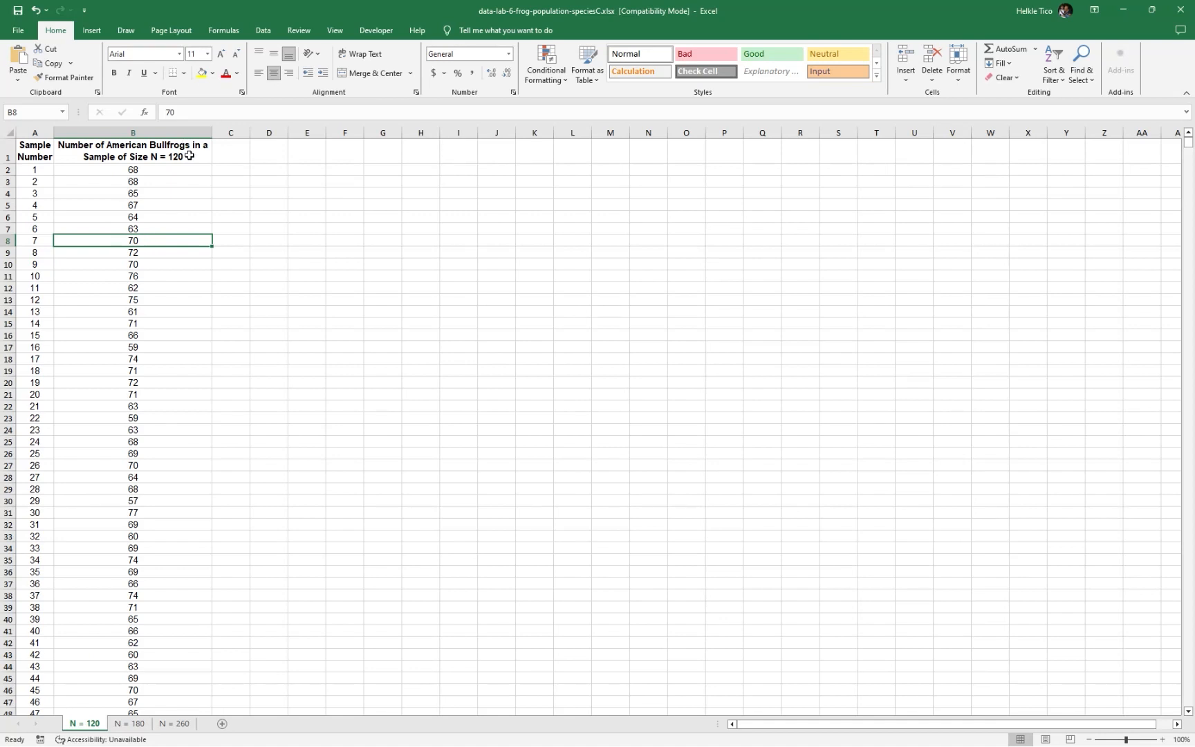
pyautogui.click(123, 726)
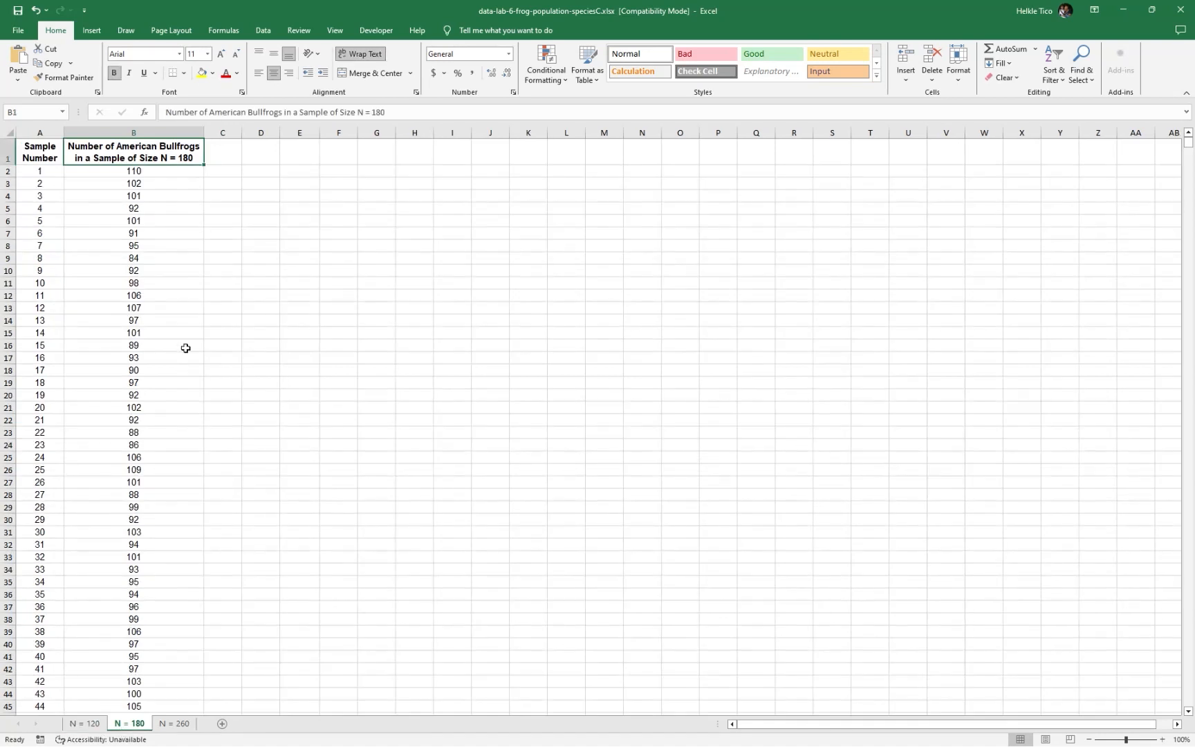
pyautogui.click(147, 256)
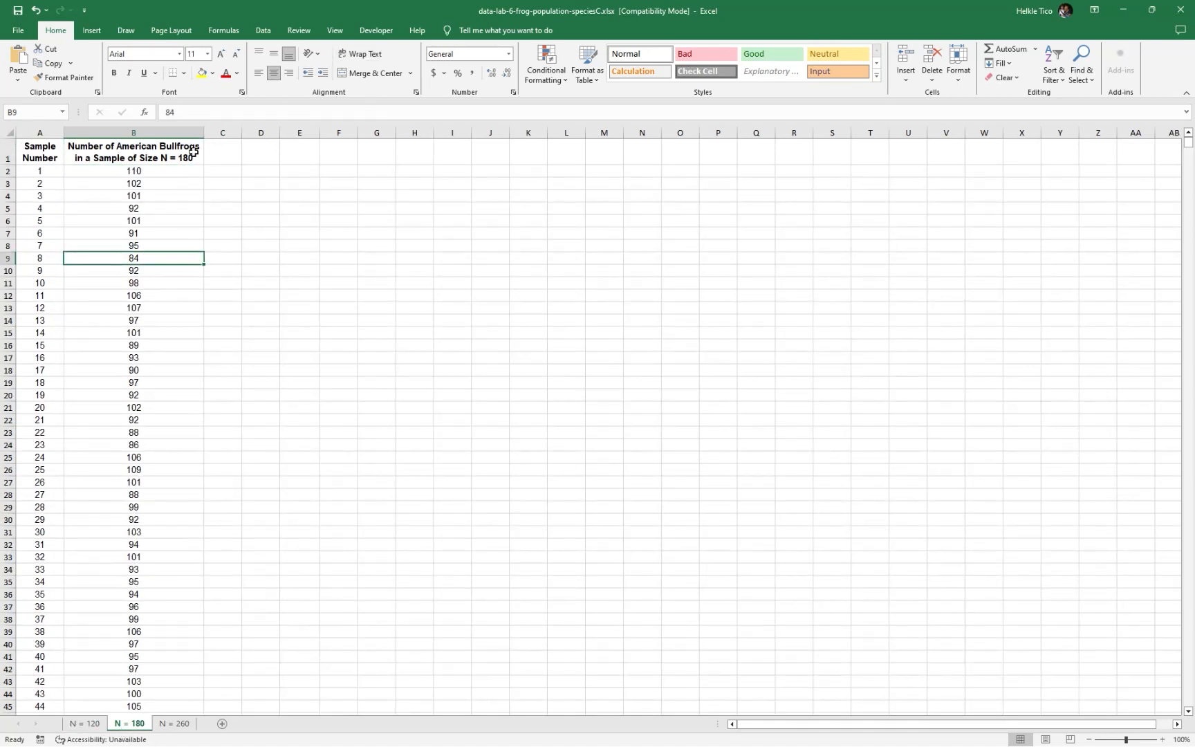
pyautogui.click(91, 723)
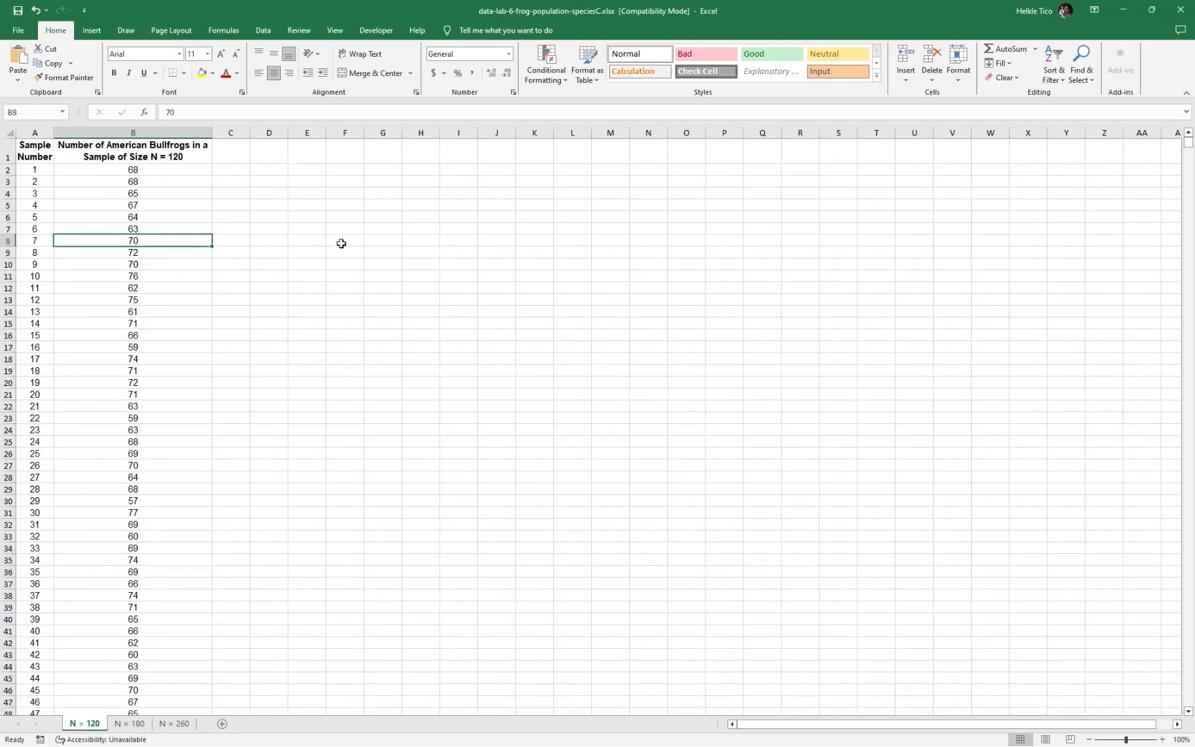
pyautogui.click(262, 170)
pyautogui.click(246, 171)
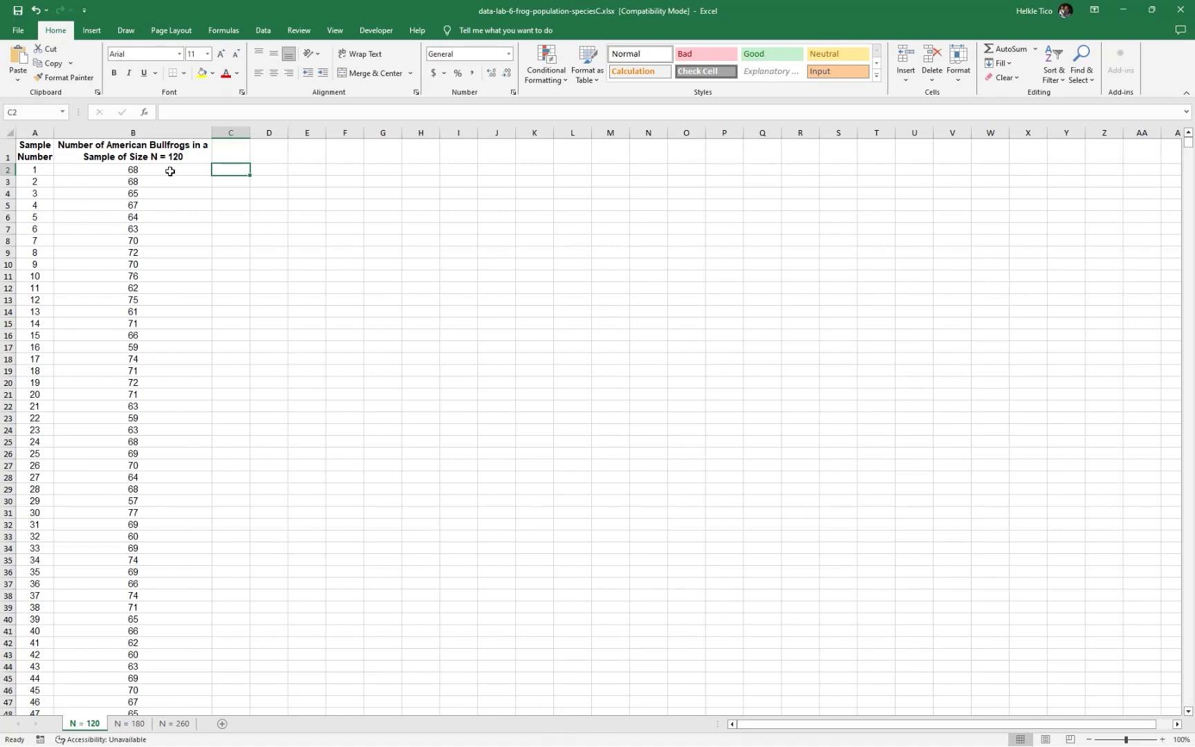
# Switch to Microsoft Whiteboard and handwrite two unnumbered p̂ labels, one beside the first interval and one beneath the second
pyautogui.hotkey('alt', 'Tab')
pyautogui.hotkey('alt', 'Tab')
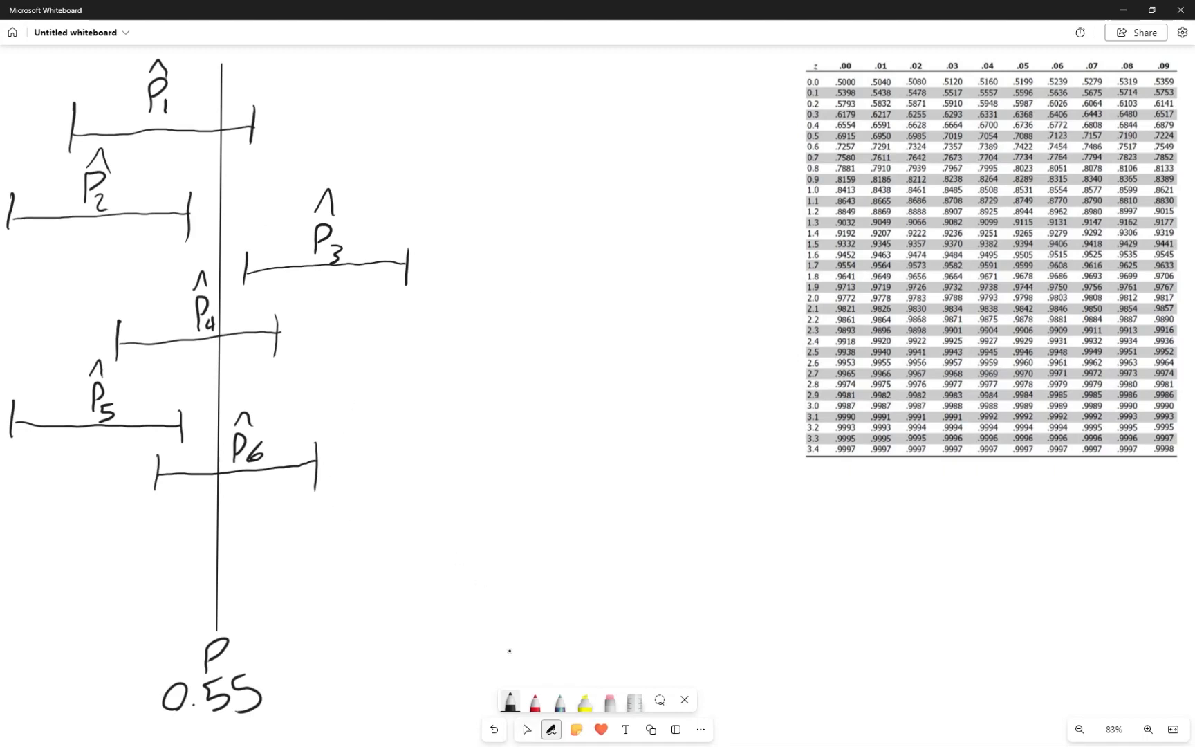
pyautogui.click(510, 702)
pyautogui.click(609, 429)
pyautogui.moveTo(379, 148); pyautogui.dragTo(396, 93)
pyautogui.hotkey('ctrl', 'z')
pyautogui.hotkey('ctrl', 'z')
pyautogui.hotkey('ctrl', 'z')
pyautogui.moveTo(316, 145)
pyautogui.mouseDown()
pyautogui.moveTo(326, 77)
pyautogui.moveTo(332, 93)
pyautogui.mouseUp()
pyautogui.moveTo(225, 666)
pyautogui.mouseDown()
pyautogui.moveTo(207, 623)
pyautogui.moveTo(211, 673)
pyautogui.mouseUp()
pyautogui.hotkey('ctrl', 'z')
pyautogui.moveTo(72, 259)
pyautogui.mouseDown()
pyautogui.moveTo(75, 296)
pyautogui.moveTo(85, 251)
pyautogui.mouseUp()
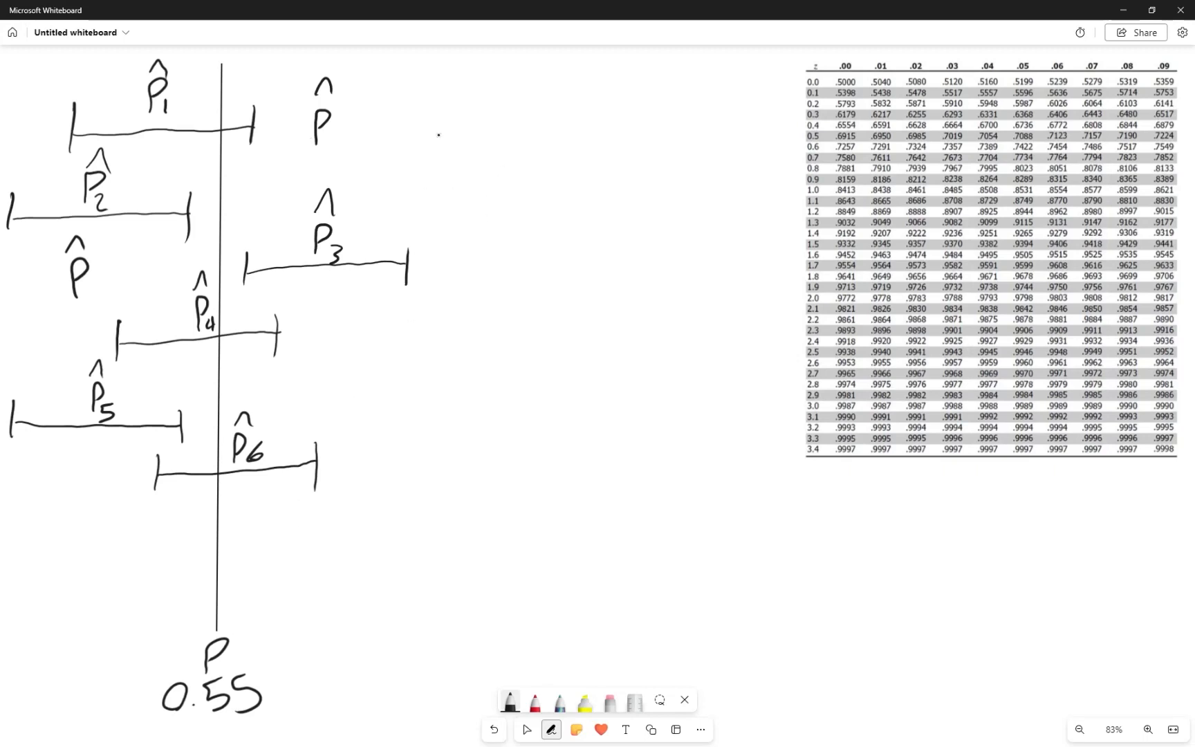
pyautogui.moveTo(438, 136)
pyautogui.mouseDown()
pyautogui.moveTo(466, 134)
pyautogui.moveTo(470, 152)
pyautogui.moveTo(488, 137)
pyautogui.moveTo(531, 149)
pyautogui.moveTo(534, 174)
pyautogui.mouseUp()
pyautogui.click(514, 163)
pyautogui.moveTo(558, 168); pyautogui.dragTo(574, 167)
pyautogui.moveTo(592, 109); pyautogui.dragTo(561, 164)
pyautogui.click(599, 123)
pyautogui.hotkey('ctrl', 'z')
pyautogui.hotkey('ctrl', 'z')
pyautogui.hotkey('ctrl', 'z')
pyautogui.hotkey('ctrl', 'z')
pyautogui.hotkey('ctrl', 'z')
pyautogui.hotkey('ctrl', 'z')
pyautogui.hotkey('ctrl', 'z')
pyautogui.hotkey('ctrl', 'z')
pyautogui.moveTo(404, 103); pyautogui.dragTo(384, 182)
pyautogui.moveTo(413, 132)
pyautogui.mouseDown()
pyautogui.moveTo(413, 171)
pyautogui.moveTo(415, 135)
pyautogui.moveTo(453, 175)
pyautogui.moveTo(452, 161)
pyautogui.moveTo(466, 195)
pyautogui.mouseUp()
pyautogui.click(423, 170)
pyautogui.moveTo(500, 136)
pyautogui.mouseDown()
pyautogui.moveTo(492, 175)
pyautogui.moveTo(499, 137)
pyautogui.moveTo(551, 172)
pyautogui.mouseUp()
pyautogui.click(516, 170)
pyautogui.moveTo(539, 124)
pyautogui.mouseDown()
pyautogui.moveTo(557, 157)
pyautogui.moveTo(581, 147)
pyautogui.mouseUp()
pyautogui.moveTo(581, 99)
pyautogui.mouseDown()
pyautogui.moveTo(596, 117)
pyautogui.moveTo(577, 198)
pyautogui.mouseUp()
pyautogui.moveTo(389, 214); pyautogui.dragTo(573, 199)
pyautogui.hotkey('ctrl', 'z')
pyautogui.hotkey('ctrl', 'z')
pyautogui.hotkey('ctrl', 'z')
pyautogui.hotkey('ctrl', 'z')
pyautogui.hotkey('ctrl', 'z')
pyautogui.hotkey('ctrl', 'z')
pyautogui.hotkey('ctrl', 'z')
pyautogui.hotkey('ctrl', 'z')
pyautogui.hotkey('ctrl', 'z')
pyautogui.hotkey('ctrl', 'z')
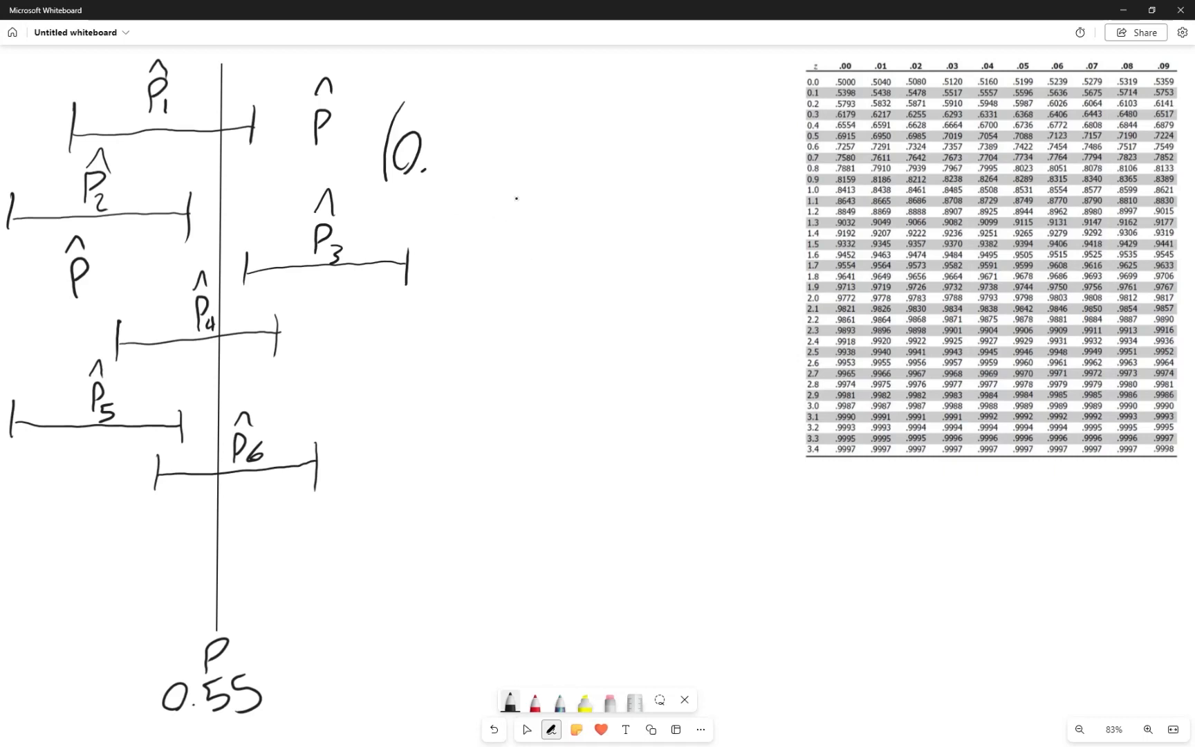
pyautogui.hotkey('ctrl', 'z')
pyautogui.hotkey('ctrl', 'z')
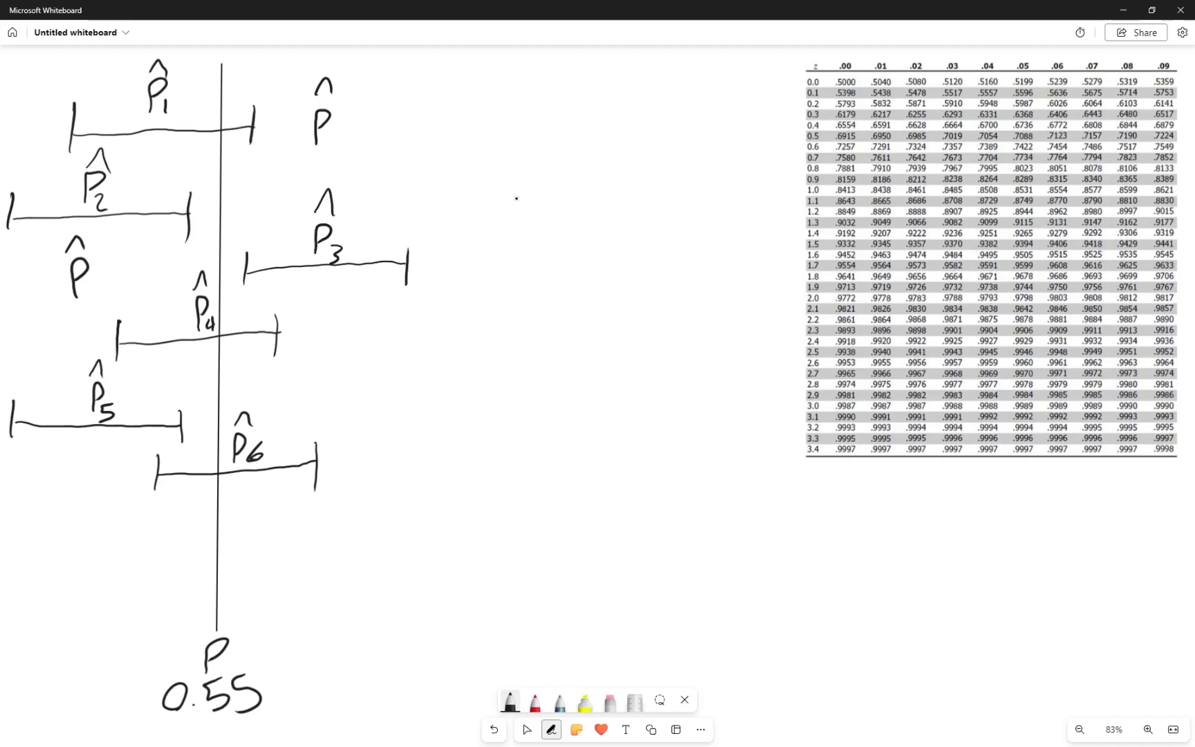
pyautogui.moveTo(301, 161)
pyautogui.mouseDown()
pyautogui.moveTo(316, 157)
pyautogui.moveTo(318, 176)
pyautogui.mouseUp()
pyautogui.hotkey('ctrl', 'z')
pyautogui.moveTo(404, 116)
pyautogui.mouseDown()
pyautogui.moveTo(383, 173)
pyautogui.moveTo(391, 196)
pyautogui.moveTo(437, 182)
pyautogui.mouseUp()
pyautogui.hotkey('ctrl', 'z')
pyautogui.hotkey('ctrl', 'z')
# Draw a horizontal interval with end caps centred under the unnumbered p̂ beside the first interval
pyautogui.moveTo(313, 153)
pyautogui.mouseDown()
pyautogui.moveTo(201, 159)
pyautogui.moveTo(203, 181)
pyautogui.mouseUp()
pyautogui.moveTo(318, 153)
pyautogui.mouseDown()
pyautogui.moveTo(443, 144)
pyautogui.moveTo(441, 168)
pyautogui.mouseUp()
pyautogui.moveTo(318, 145)
pyautogui.mouseDown()
pyautogui.moveTo(319, 175)
pyautogui.moveTo(425, 160)
pyautogui.moveTo(235, 184)
pyautogui.moveTo(372, 123)
pyautogui.moveTo(395, 138)
pyautogui.moveTo(419, 116)
pyautogui.moveTo(419, 139)
pyautogui.mouseUp()
pyautogui.hotkey('ctrl', 'z')
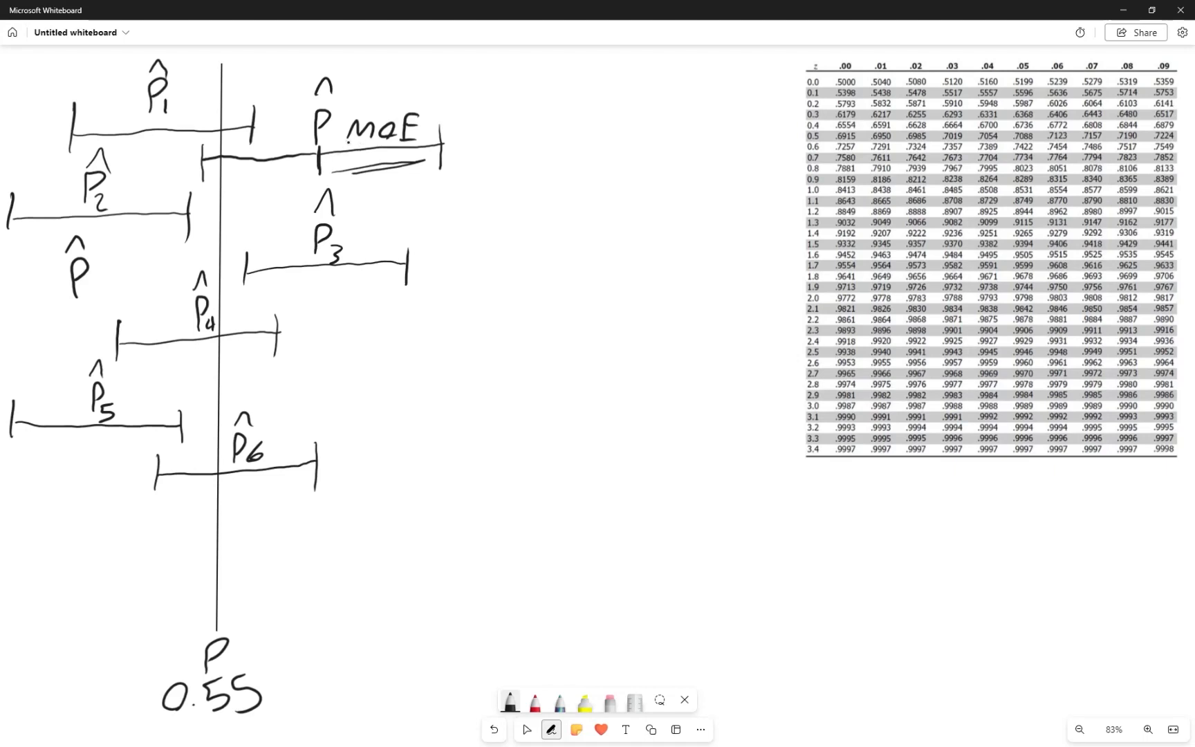
pyautogui.moveTo(312, 184); pyautogui.dragTo(329, 181)
pyautogui.moveTo(434, 181); pyautogui.dragTo(453, 177)
pyautogui.hotkey('ctrl', 'z')
pyautogui.hotkey('ctrl', 'z')
pyautogui.hotkey('ctrl', 'z')
pyautogui.hotkey('ctrl', 'z')
pyautogui.hotkey('ctrl', 'z')
pyautogui.hotkey('ctrl', 'z')
pyautogui.hotkey('ctrl', 'z')
pyautogui.hotkey('ctrl', 'z')
pyautogui.hotkey('ctrl', 'z')
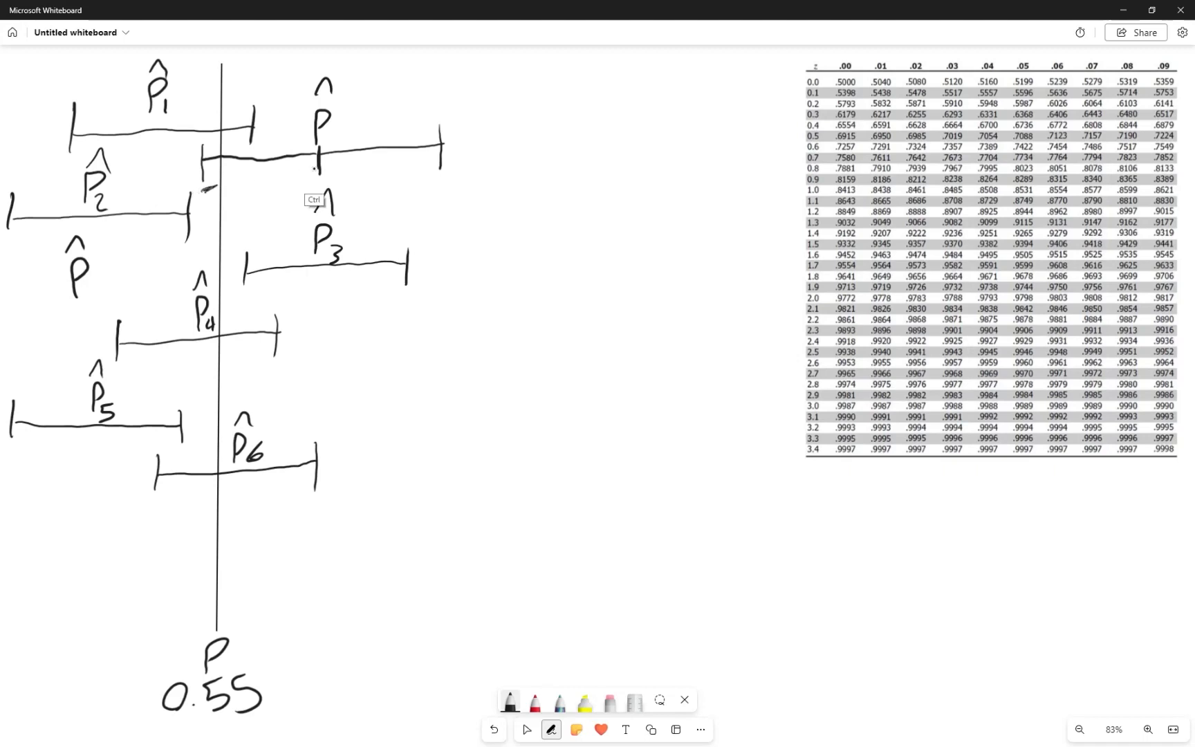
pyautogui.moveTo(435, 177); pyautogui.dragTo(446, 183)
pyautogui.hotkey('ctrl', 'z')
# Mark the new interval's centre and handwrite "MoE =" above its far end, removing the trial question mark after it
pyautogui.moveTo(315, 179); pyautogui.dragTo(325, 178)
pyautogui.moveTo(414, 96); pyautogui.dragTo(482, 93)
pyautogui.click(483, 90)
pyautogui.moveTo(483, 81)
pyautogui.mouseDown()
pyautogui.moveTo(505, 91)
pyautogui.moveTo(541, 69)
pyautogui.moveTo(542, 85)
pyautogui.mouseUp()
pyautogui.moveTo(557, 66); pyautogui.dragTo(566, 77)
pyautogui.click(564, 84)
pyautogui.click(568, 99)
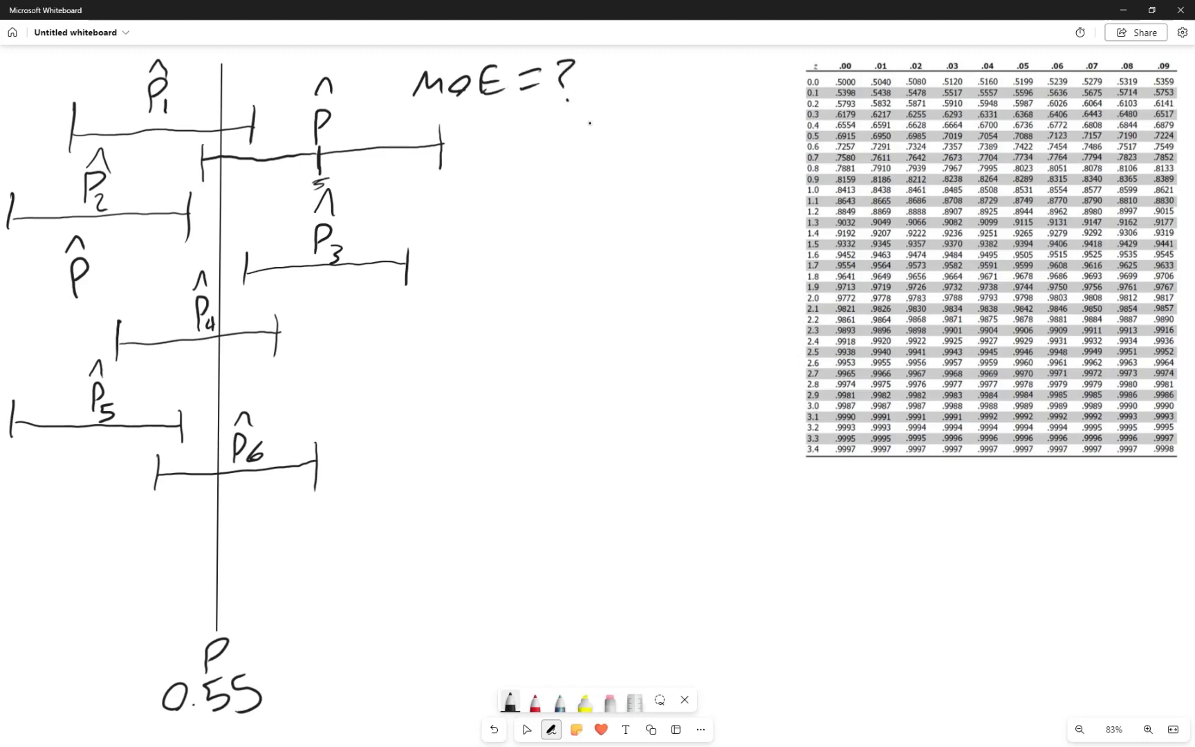
pyautogui.hotkey('ctrl', 'z')
pyautogui.hotkey('ctrl', 'z')
pyautogui.moveTo(235, 289); pyautogui.dragTo(256, 305)
pyautogui.moveTo(218, 265); pyautogui.dragTo(225, 288)
pyautogui.hotkey('ctrl', 'z')
pyautogui.hotkey('ctrl', 'z')
pyautogui.moveTo(178, 243); pyautogui.dragTo(183, 264)
pyautogui.hotkey('ctrl', 'z')
pyautogui.moveTo(216, 207); pyautogui.dragTo(213, 228)
pyautogui.hotkey('ctrl', 'z')
pyautogui.moveTo(222, 277)
pyautogui.mouseDown()
pyautogui.moveTo(214, 272)
pyautogui.moveTo(231, 257)
pyautogui.moveTo(211, 274)
pyautogui.mouseUp()
pyautogui.hotkey('ctrl', 'z')
pyautogui.moveTo(203, 178); pyautogui.dragTo(204, 184)
pyautogui.moveTo(225, 190)
pyautogui.mouseDown()
pyautogui.moveTo(207, 210)
pyautogui.moveTo(217, 201)
pyautogui.moveTo(251, 229)
pyautogui.mouseUp()
pyautogui.hotkey('ctrl', 'z')
# Handwrite the critical value Zα/2 and a multiplication dot after "MoE ="
pyautogui.moveTo(550, 70)
pyautogui.mouseDown()
pyautogui.moveTo(565, 101)
pyautogui.moveTo(587, 90)
pyautogui.moveTo(574, 116)
pyautogui.moveTo(596, 108)
pyautogui.mouseUp()
pyautogui.moveTo(576, 123); pyautogui.dragTo(611, 141)
pyautogui.click(603, 89)
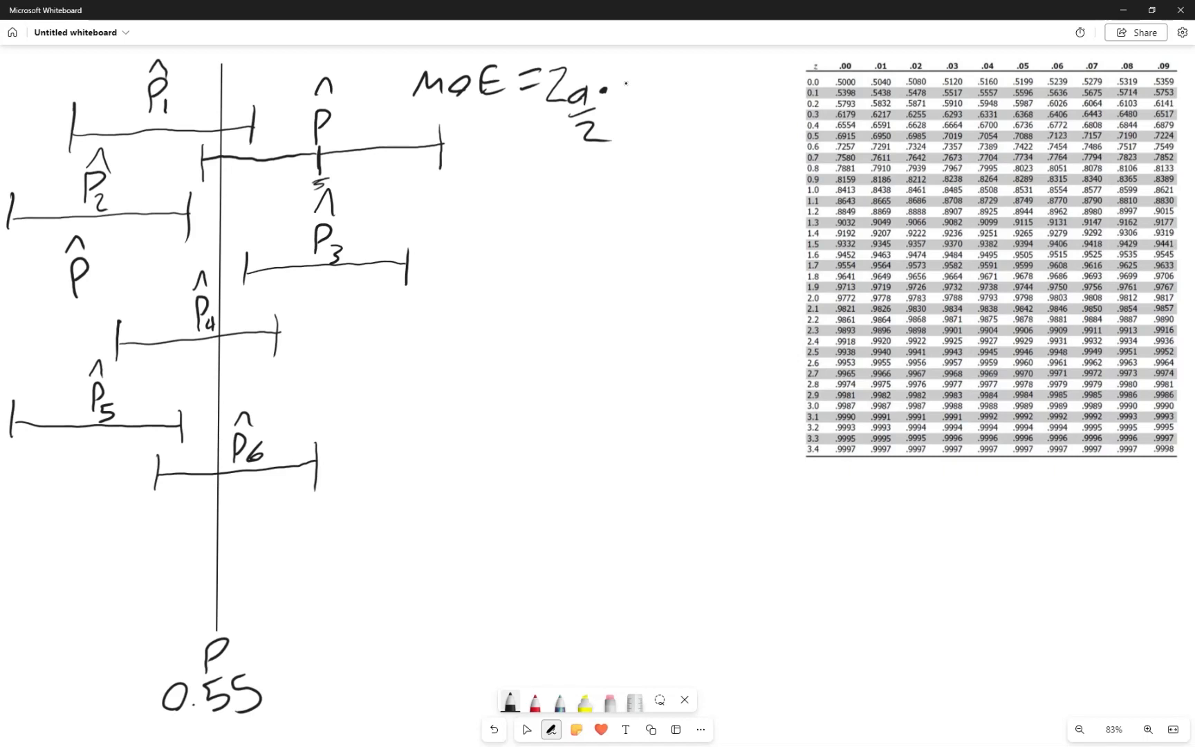
# Complete the MoE formula with the square root of p̂·(1-p̂) over N
pyautogui.moveTo(621, 82); pyautogui.dragTo(748, 60)
pyautogui.moveTo(667, 76)
pyautogui.mouseDown()
pyautogui.moveTo(667, 101)
pyautogui.moveTo(681, 73)
pyautogui.moveTo(704, 82)
pyautogui.mouseUp()
pyautogui.hotkey('ctrl', 'z')
pyautogui.click(691, 85)
pyautogui.moveTo(703, 84)
pyautogui.mouseDown()
pyautogui.moveTo(699, 111)
pyautogui.moveTo(712, 76)
pyautogui.moveTo(748, 101)
pyautogui.moveTo(757, 62)
pyautogui.moveTo(764, 114)
pyautogui.mouseUp()
pyautogui.moveTo(663, 126); pyautogui.dragTo(780, 116)
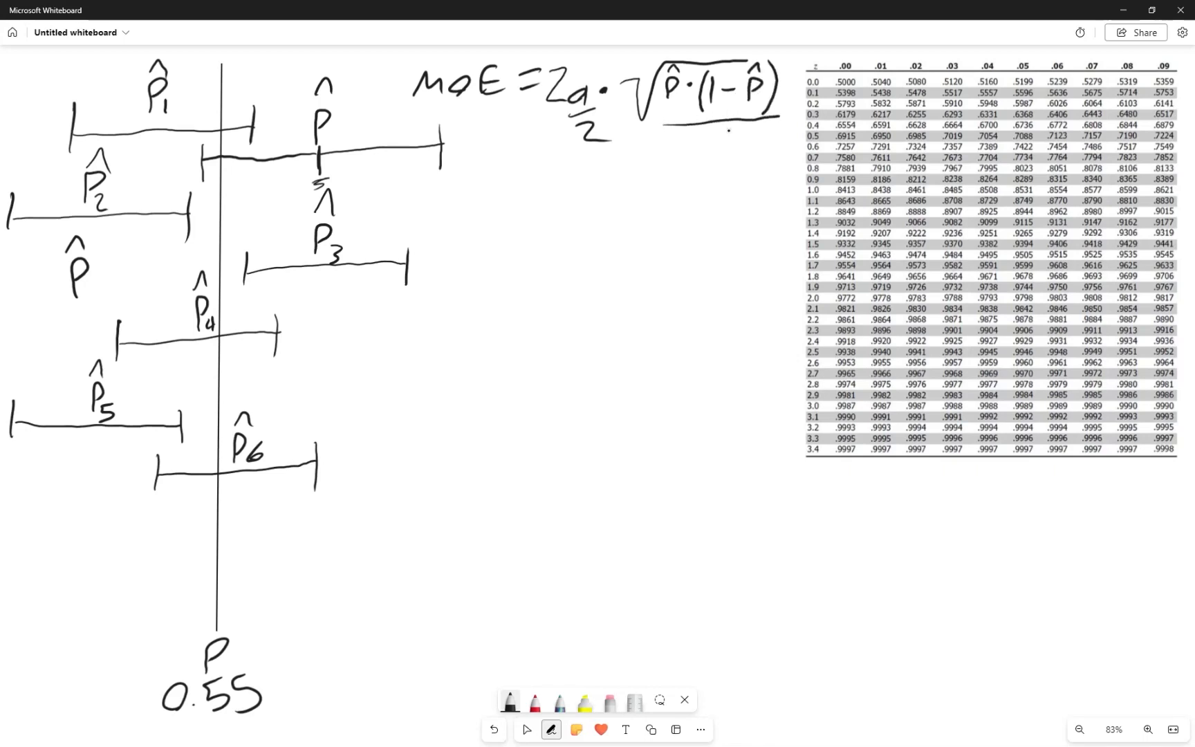
pyautogui.moveTo(695, 155)
pyautogui.mouseDown()
pyautogui.moveTo(714, 152)
pyautogui.moveTo(716, 132)
pyautogui.mouseUp()
pyautogui.moveTo(635, 60)
pyautogui.mouseDown()
pyautogui.moveTo(614, 129)
pyautogui.moveTo(727, 159)
pyautogui.moveTo(801, 80)
pyautogui.moveTo(748, 45)
pyautogui.moveTo(620, 63)
pyautogui.mouseUp()
pyautogui.moveTo(615, 125); pyautogui.dragTo(679, 132)
# Switch to Excel and look over the empty columns beside the N = 120 sample data
pyautogui.hotkey('alt', 'Tab')
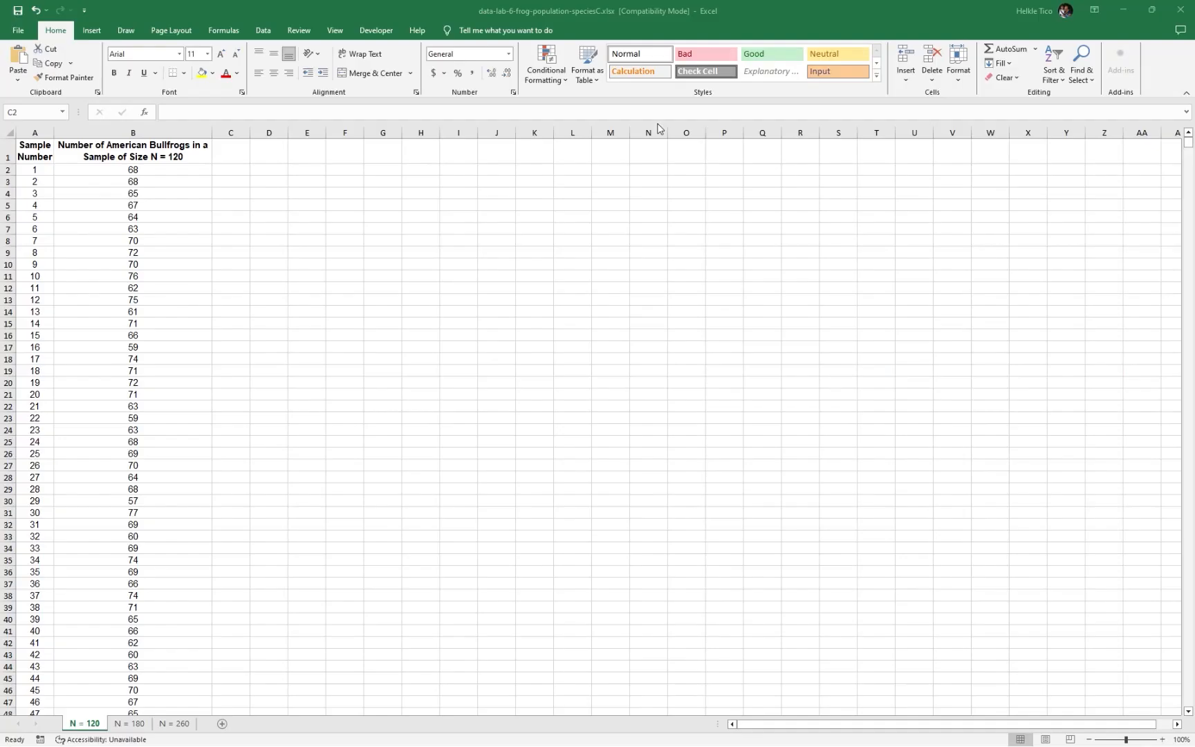
pyautogui.click(256, 184)
pyautogui.click(290, 171)
pyautogui.click(285, 182)
pyautogui.click(284, 216)
# Return to Microsoft Whiteboard and handwrite the formula %Zα/2 = (CL + 1)/2 beneath the MoE formula
pyautogui.hotkey('alt', 'Tab')
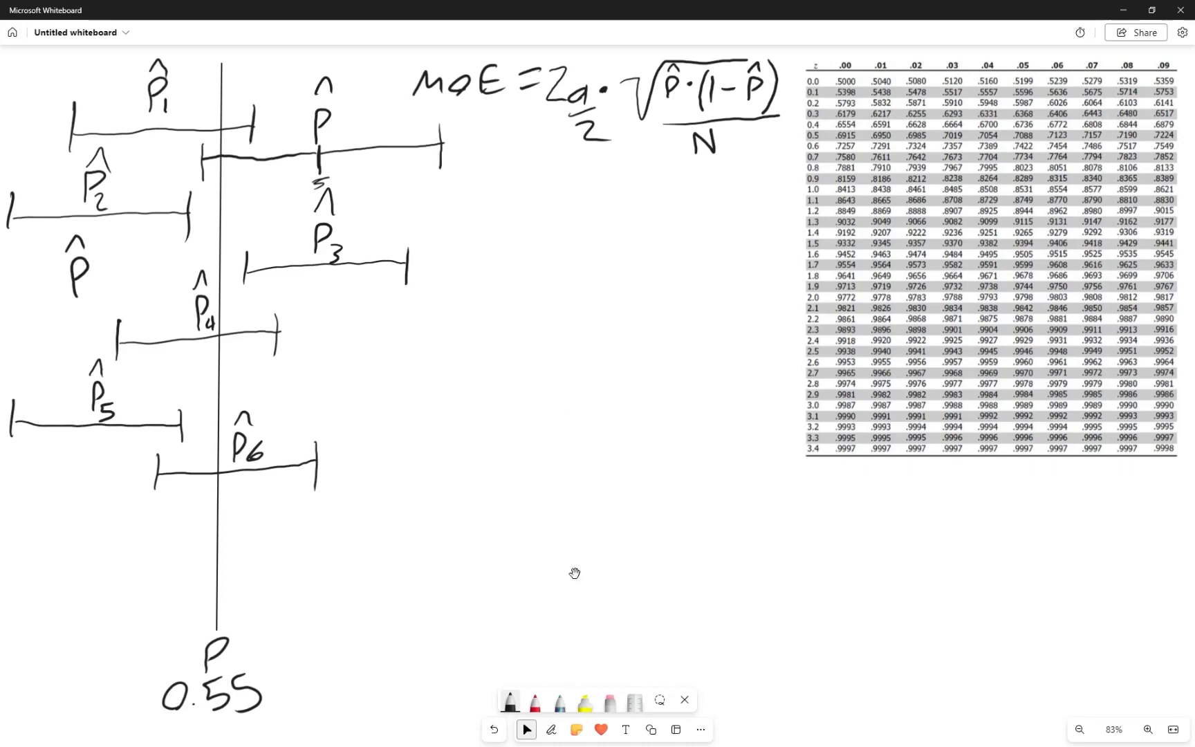
pyautogui.click(510, 700)
pyautogui.click(563, 258)
pyautogui.hotkey('alt', 'w')
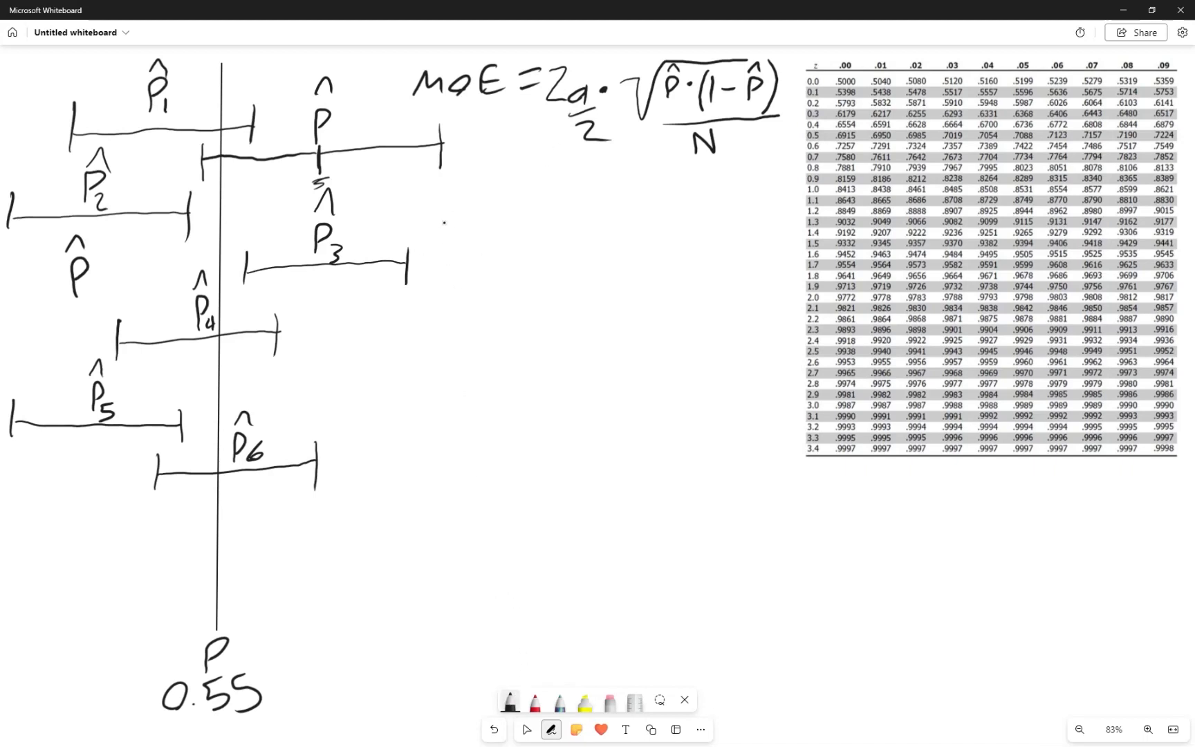
pyautogui.moveTo(429, 247)
pyautogui.mouseDown()
pyautogui.moveTo(446, 209)
pyautogui.moveTo(473, 221)
pyautogui.moveTo(475, 245)
pyautogui.moveTo(494, 246)
pyautogui.moveTo(477, 260)
pyautogui.moveTo(510, 279)
pyautogui.mouseUp()
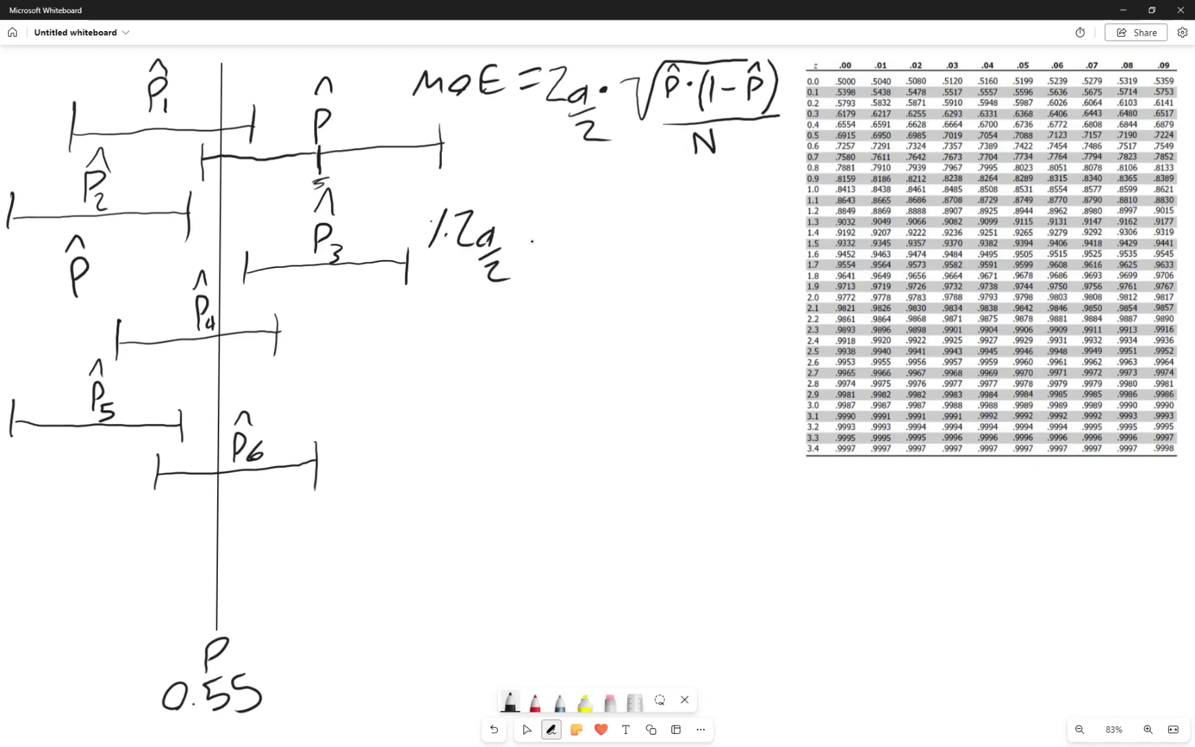
pyautogui.moveTo(518, 233)
pyautogui.mouseDown()
pyautogui.moveTo(542, 229)
pyautogui.moveTo(546, 247)
pyautogui.mouseUp()
pyautogui.moveTo(568, 201)
pyautogui.mouseDown()
pyautogui.moveTo(554, 220)
pyautogui.moveTo(572, 225)
pyautogui.mouseUp()
pyautogui.moveTo(579, 192)
pyautogui.mouseDown()
pyautogui.moveTo(578, 211)
pyautogui.moveTo(599, 220)
pyautogui.moveTo(631, 200)
pyautogui.moveTo(624, 213)
pyautogui.mouseUp()
pyautogui.moveTo(642, 181); pyautogui.dragTo(643, 215)
pyautogui.moveTo(565, 245)
pyautogui.mouseDown()
pyautogui.moveTo(655, 222)
pyautogui.moveTo(636, 275)
pyautogui.moveTo(606, 273)
pyautogui.moveTo(606, 257)
pyautogui.moveTo(627, 281)
pyautogui.mouseUp()
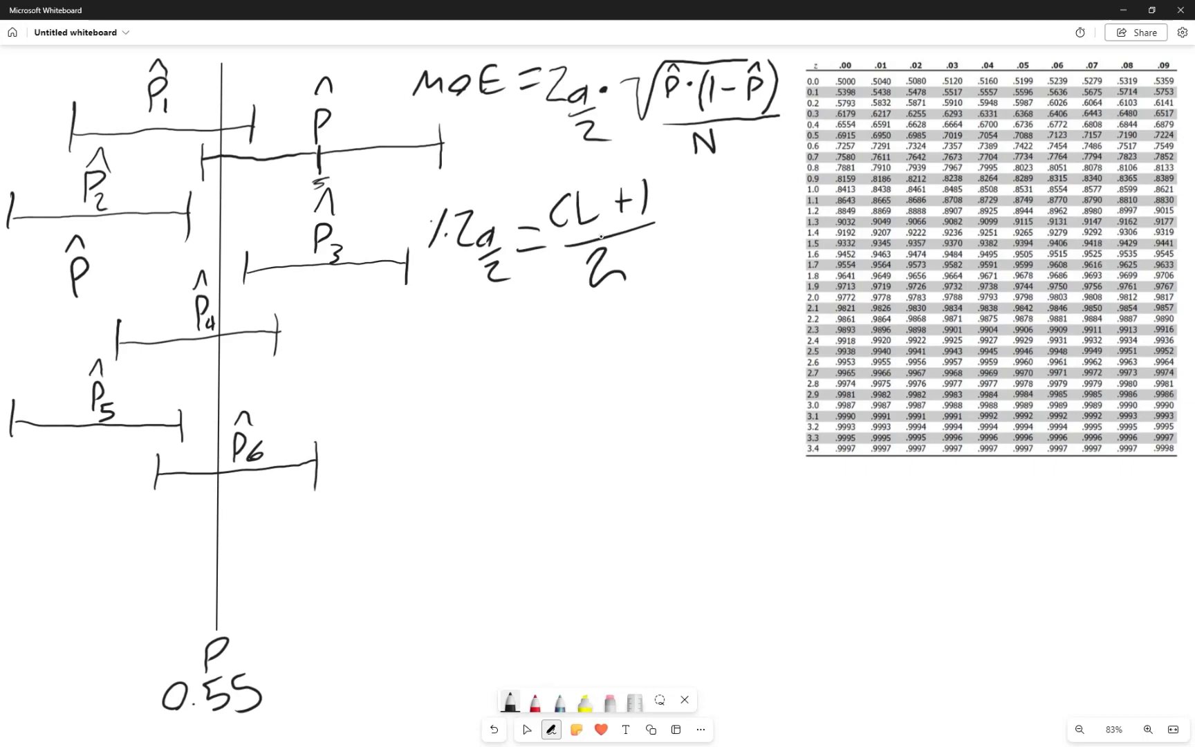
pyautogui.moveTo(567, 229); pyautogui.dragTo(585, 238)
pyautogui.hotkey('ctrl', 'z')
# Handwrite %Zα/2 = (0.95 + 1)/2 beneath the confidence level formula
pyautogui.moveTo(363, 339); pyautogui.dragTo(364, 344)
pyautogui.moveTo(379, 338)
pyautogui.mouseDown()
pyautogui.moveTo(363, 366)
pyautogui.moveTo(399, 349)
pyautogui.moveTo(424, 367)
pyautogui.moveTo(430, 402)
pyautogui.mouseUp()
pyautogui.click(379, 359)
pyautogui.moveTo(440, 354); pyautogui.dragTo(458, 351)
pyautogui.moveTo(446, 372); pyautogui.dragTo(466, 368)
pyautogui.moveTo(486, 325)
pyautogui.mouseDown()
pyautogui.moveTo(478, 349)
pyautogui.moveTo(493, 325)
pyautogui.moveTo(521, 354)
pyautogui.moveTo(583, 326)
pyautogui.moveTo(573, 338)
pyautogui.moveTo(600, 333)
pyautogui.mouseUp()
pyautogui.click(495, 351)
pyautogui.moveTo(483, 377); pyautogui.dragTo(576, 352)
pyautogui.moveTo(519, 385); pyautogui.dragTo(560, 402)
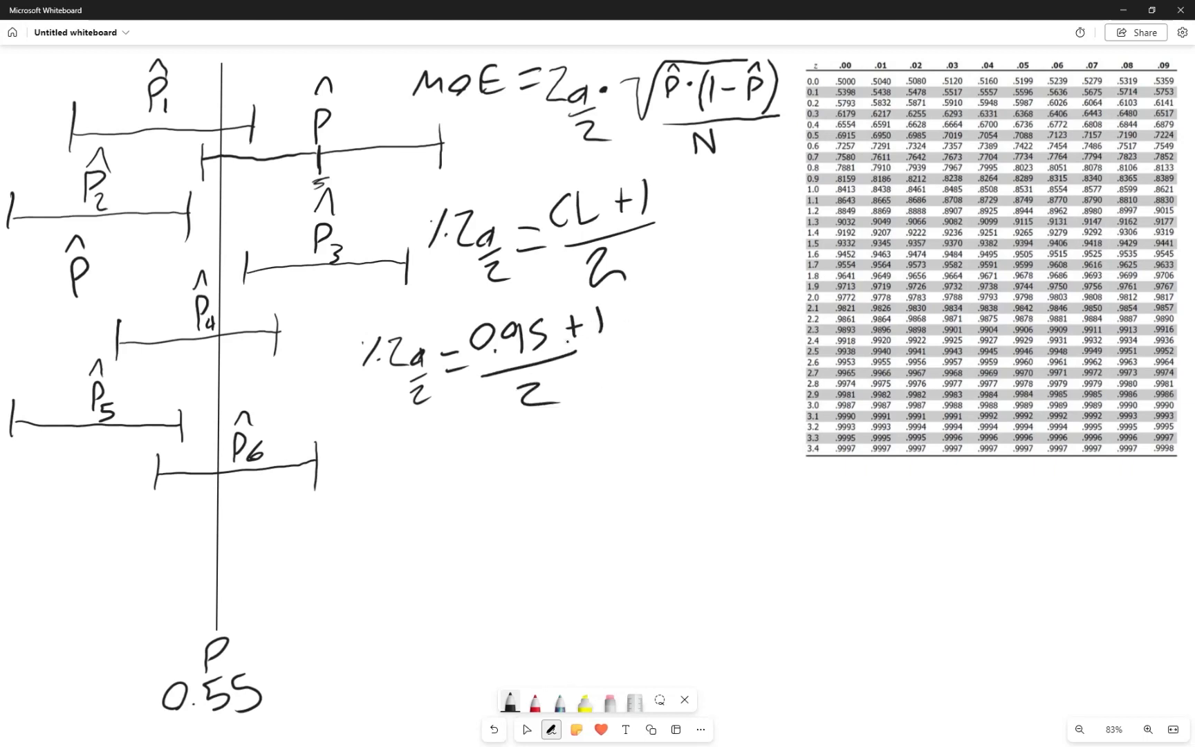
# Handwrite the result "= 0.975" after the (0.95 + 1)/2 fraction
pyautogui.moveTo(616, 333)
pyautogui.mouseDown()
pyautogui.moveTo(637, 330)
pyautogui.moveTo(640, 350)
pyautogui.mouseUp()
pyautogui.moveTo(657, 295); pyautogui.dragTo(661, 329)
pyautogui.click(674, 324)
pyautogui.hotkey('ctrl', 'z')
pyautogui.hotkey('ctrl', 'z')
pyautogui.moveTo(665, 334)
pyautogui.mouseDown()
pyautogui.moveTo(649, 324)
pyautogui.moveTo(662, 331)
pyautogui.moveTo(694, 305)
pyautogui.moveTo(702, 328)
pyautogui.mouseUp()
pyautogui.moveTo(720, 285)
pyautogui.mouseDown()
pyautogui.moveTo(722, 316)
pyautogui.moveTo(742, 289)
pyautogui.moveTo(735, 317)
pyautogui.mouseUp()
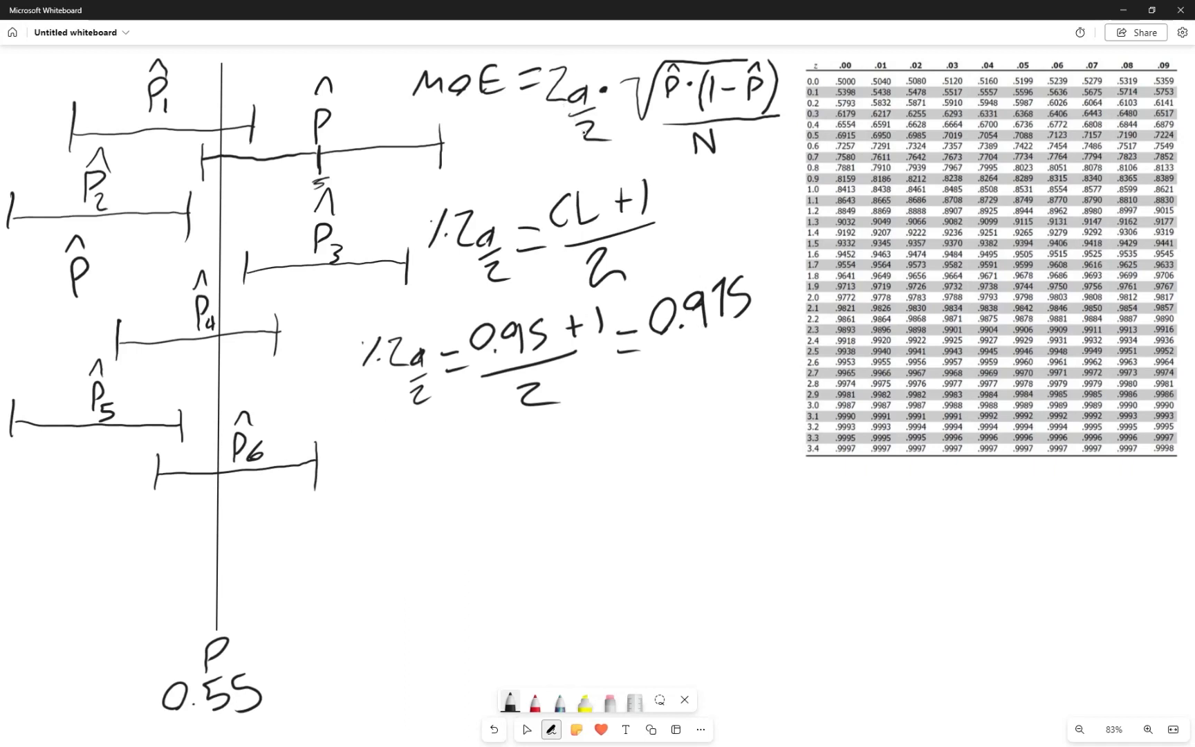
pyautogui.moveTo(670, 358); pyautogui.dragTo(752, 322)
pyautogui.moveTo(700, 350); pyautogui.dragTo(737, 383)
pyautogui.hotkey('ctrl', 'z')
# Underline the .9750 entry in the z-table together with its row label 1.9 and column label .06
pyautogui.moveTo(1063, 292)
pyautogui.mouseDown()
pyautogui.moveTo(1042, 293)
pyautogui.moveTo(1070, 292)
pyautogui.mouseUp()
pyautogui.moveTo(817, 291)
pyautogui.mouseDown()
pyautogui.moveTo(802, 295)
pyautogui.moveTo(825, 289)
pyautogui.mouseUp()
pyautogui.moveTo(1059, 74)
pyautogui.mouseDown()
pyautogui.moveTo(1071, 71)
pyautogui.moveTo(1045, 73)
pyautogui.moveTo(1063, 72)
pyautogui.mouseUp()
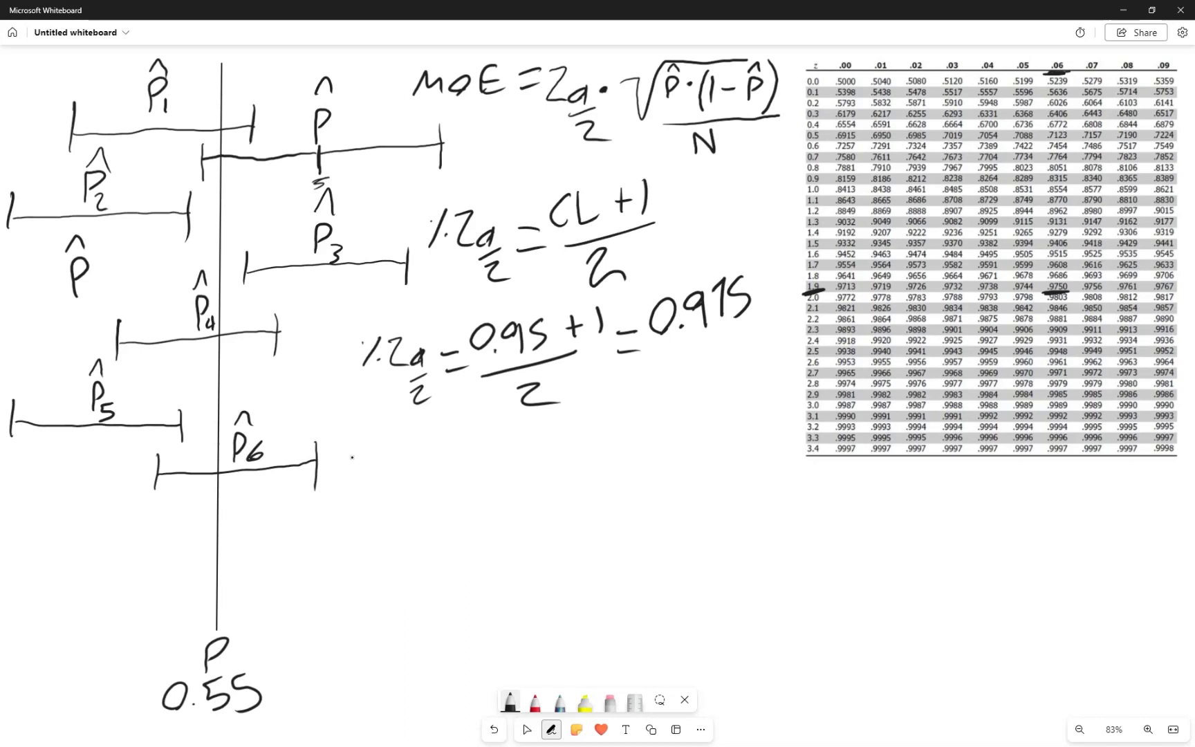
# Handwrite Zα/2 = 1.96 beneath the 0.95 confidence level calculation
pyautogui.moveTo(341, 454)
pyautogui.mouseDown()
pyautogui.moveTo(359, 451)
pyautogui.moveTo(363, 477)
pyautogui.moveTo(382, 454)
pyautogui.moveTo(371, 489)
pyautogui.moveTo(402, 505)
pyautogui.mouseUp()
pyautogui.moveTo(410, 452); pyautogui.dragTo(432, 449)
pyautogui.moveTo(414, 472); pyautogui.dragTo(444, 469)
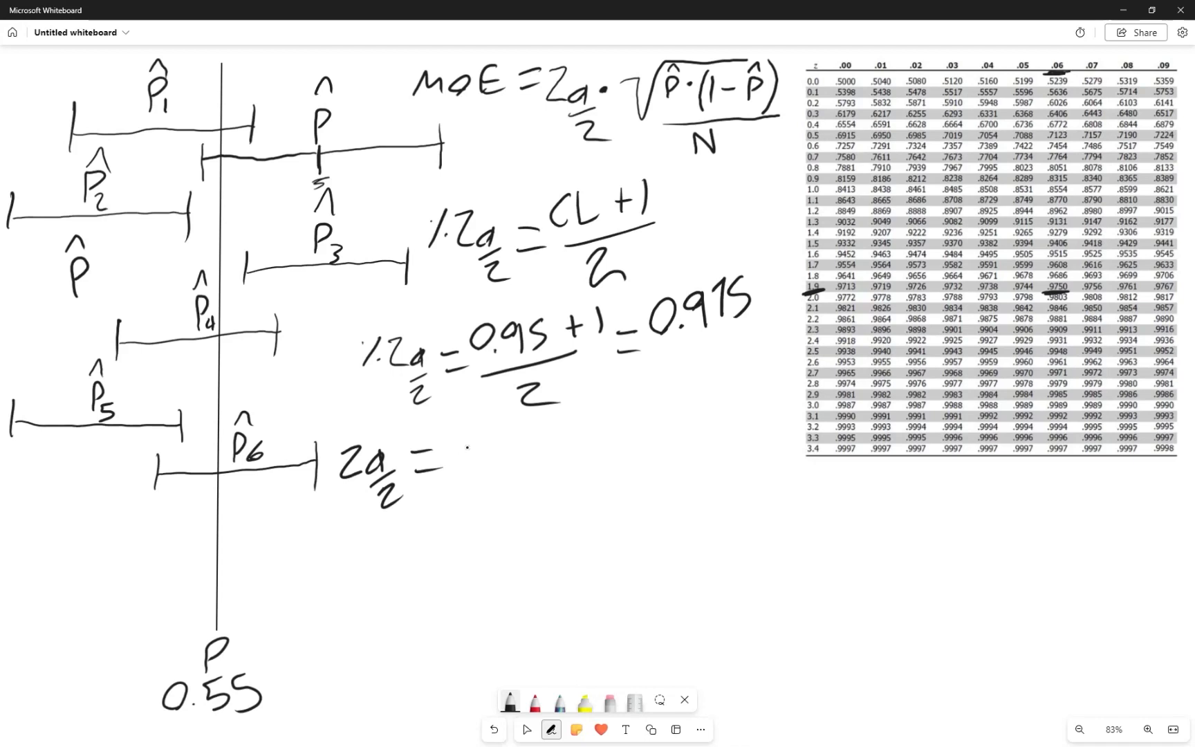
pyautogui.moveTo(457, 441); pyautogui.dragTo(454, 479)
pyautogui.click(471, 470)
pyautogui.moveTo(494, 451)
pyautogui.mouseDown()
pyautogui.moveTo(477, 460)
pyautogui.moveTo(492, 446)
pyautogui.moveTo(491, 480)
pyautogui.mouseUp()
pyautogui.moveTo(507, 472)
pyautogui.mouseDown()
pyautogui.moveTo(518, 473)
pyautogui.moveTo(515, 419)
pyautogui.mouseUp()
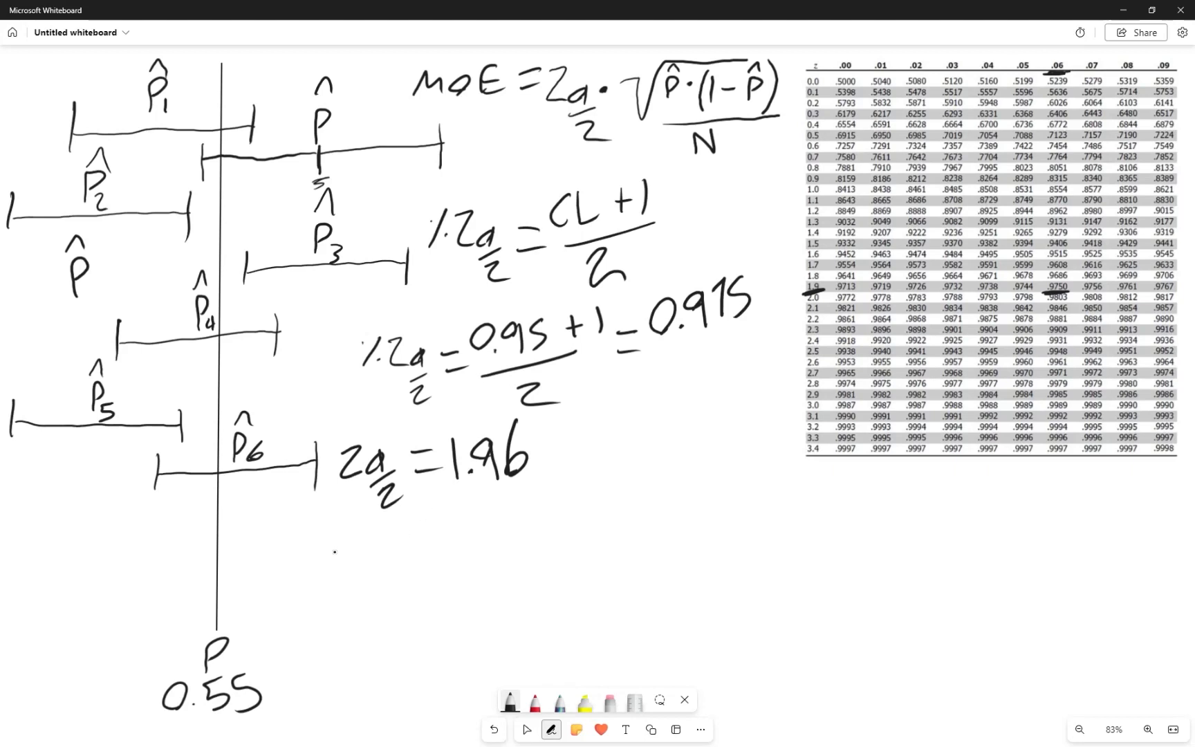
# Handwrite %Zα/2 = (0.99 + 1)/2 beneath the 1.96 line
pyautogui.moveTo(337, 532)
pyautogui.mouseDown()
pyautogui.moveTo(327, 563)
pyautogui.moveTo(328, 545)
pyautogui.moveTo(372, 557)
pyautogui.moveTo(372, 548)
pyautogui.moveTo(390, 551)
pyautogui.moveTo(380, 565)
pyautogui.moveTo(414, 578)
pyautogui.mouseUp()
pyautogui.moveTo(412, 532)
pyautogui.mouseDown()
pyautogui.moveTo(432, 524)
pyautogui.moveTo(440, 535)
pyautogui.moveTo(463, 503)
pyautogui.moveTo(494, 505)
pyautogui.moveTo(489, 527)
pyautogui.mouseUp()
pyautogui.click(476, 522)
pyautogui.moveTo(515, 495)
pyautogui.mouseDown()
pyautogui.moveTo(502, 506)
pyautogui.moveTo(514, 527)
pyautogui.moveTo(552, 497)
pyautogui.mouseUp()
pyautogui.moveTo(547, 484)
pyautogui.mouseDown()
pyautogui.moveTo(546, 512)
pyautogui.moveTo(571, 512)
pyautogui.mouseUp()
pyautogui.moveTo(459, 555); pyautogui.dragTo(572, 524)
pyautogui.moveTo(503, 564); pyautogui.dragTo(549, 584)
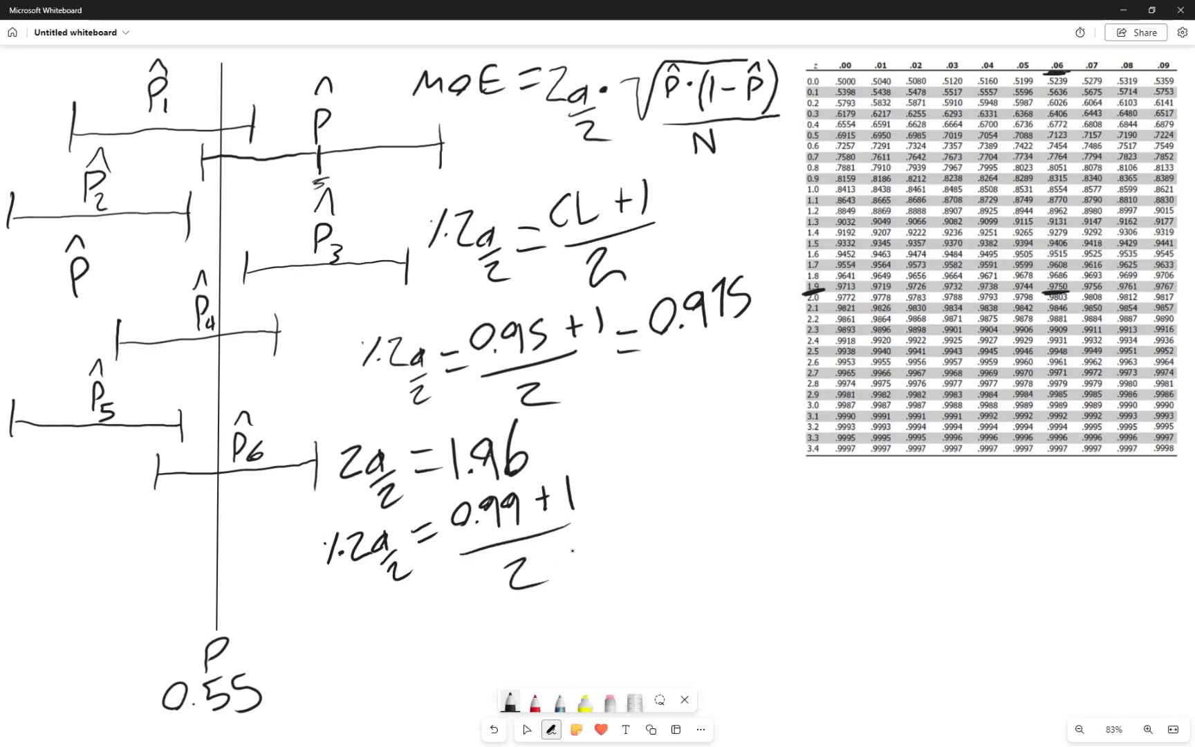
# Handwrite the result "= 0.995" after the (0.99 + 1)/2 fraction
pyautogui.moveTo(594, 494)
pyautogui.mouseDown()
pyautogui.moveTo(618, 485)
pyautogui.moveTo(625, 503)
pyautogui.mouseUp()
pyautogui.moveTo(652, 476)
pyautogui.mouseDown()
pyautogui.moveTo(641, 484)
pyautogui.moveTo(653, 458)
pyautogui.moveTo(680, 462)
pyautogui.moveTo(686, 479)
pyautogui.moveTo(719, 471)
pyautogui.mouseUp()
pyautogui.click(663, 474)
pyautogui.moveTo(749, 426)
pyautogui.mouseDown()
pyautogui.moveTo(732, 448)
pyautogui.moveTo(736, 468)
pyautogui.mouseUp()
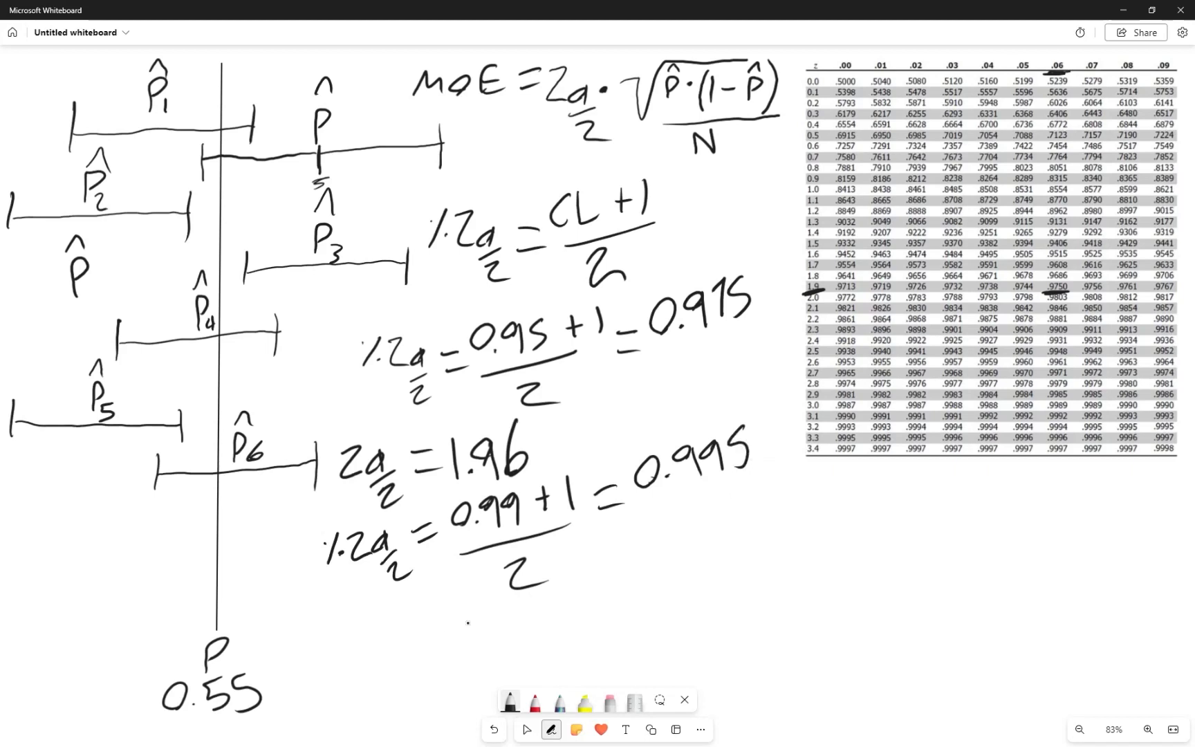
# Handwrite "Zα/2 =" beneath the 0.99 confidence level calculation
pyautogui.moveTo(341, 640)
pyautogui.mouseDown()
pyautogui.moveTo(383, 666)
pyautogui.moveTo(375, 679)
pyautogui.mouseUp()
pyautogui.moveTo(384, 682); pyautogui.dragTo(405, 692)
pyautogui.moveTo(408, 635); pyautogui.dragTo(425, 632)
pyautogui.moveTo(413, 658); pyautogui.dragTo(437, 653)
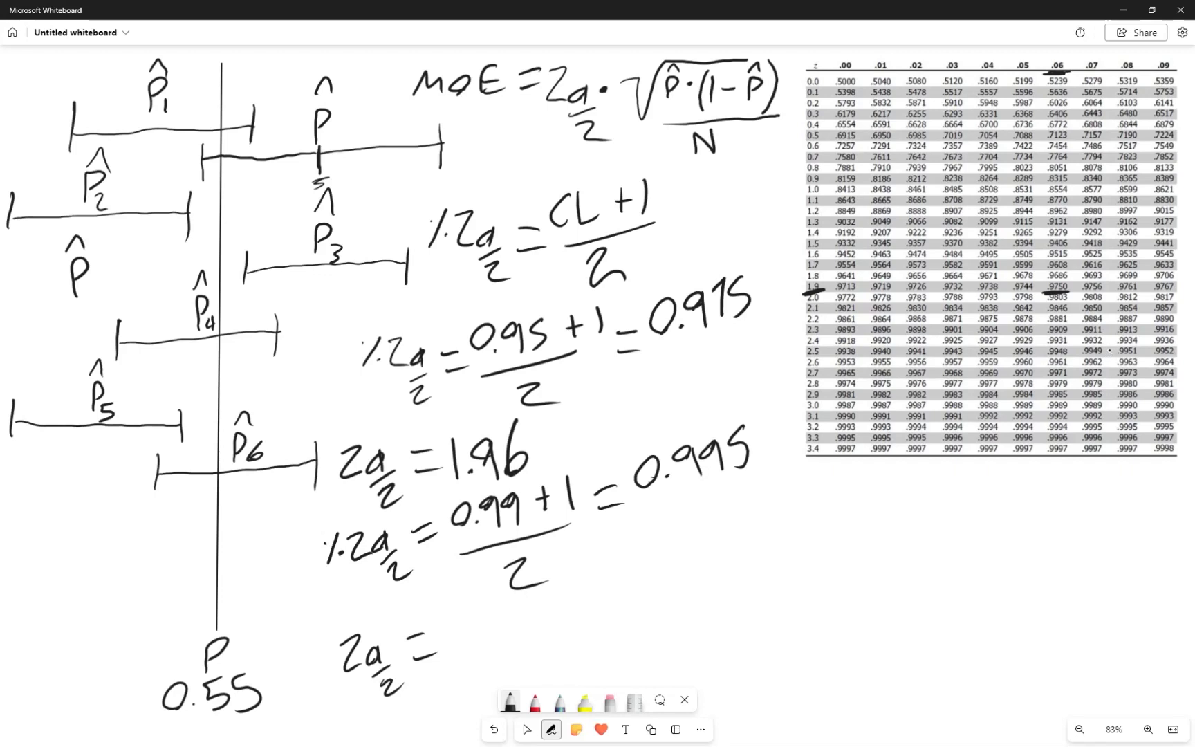
# Underline the .9949 and .9951 entries in the z-table together with their row label 2.5
pyautogui.moveTo(1084, 355); pyautogui.dragTo(1141, 356)
pyautogui.hotkey('ctrl', 'z')
pyautogui.hotkey('ctrl', 'z')
pyautogui.moveTo(1108, 354); pyautogui.dragTo(1109, 352)
pyautogui.moveTo(700, 507); pyautogui.dragTo(702, 522)
pyautogui.hotkey('ctrl', 'z')
pyautogui.hotkey('ctrl', 'z')
pyautogui.moveTo(1082, 359); pyautogui.dragTo(1147, 356)
pyautogui.moveTo(799, 360); pyautogui.dragTo(826, 353)
# Handwrite the two candidate z-values "2.57, 2.58" beneath the 0.995 result
pyautogui.moveTo(645, 546)
pyautogui.mouseDown()
pyautogui.moveTo(669, 576)
pyautogui.moveTo(692, 580)
pyautogui.mouseUp()
pyautogui.moveTo(713, 534); pyautogui.dragTo(732, 589)
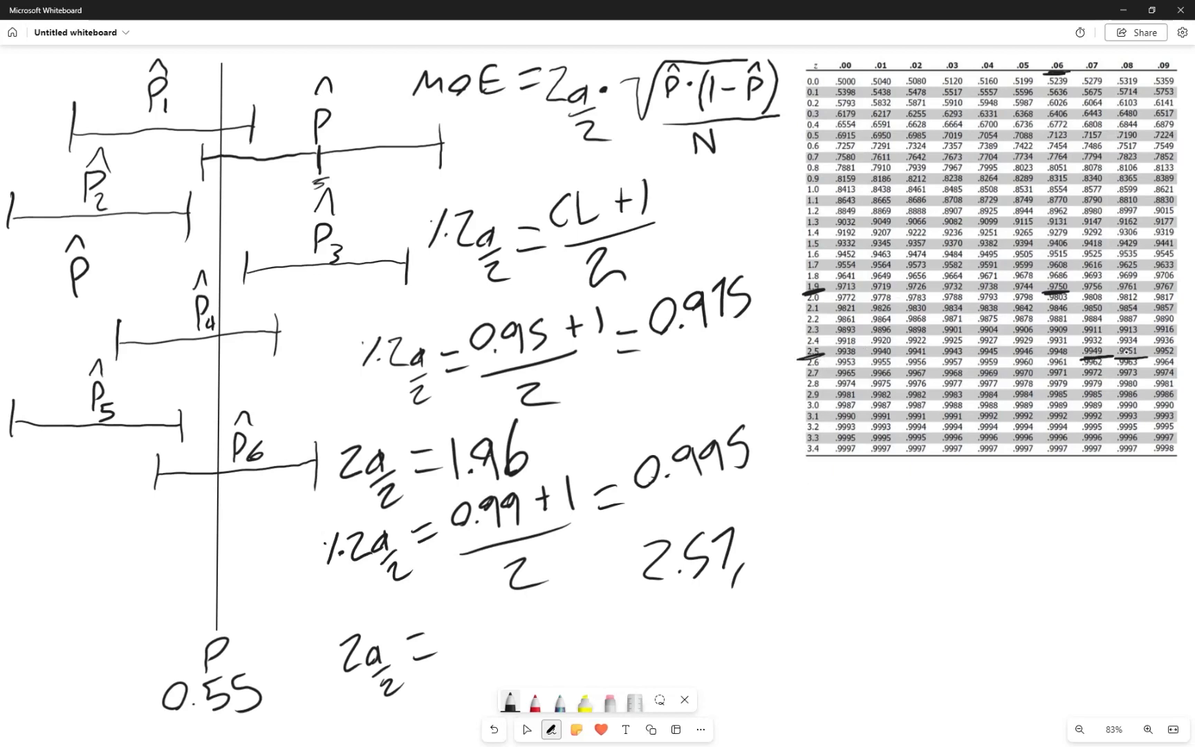
pyautogui.moveTo(768, 534); pyautogui.dragTo(789, 568)
pyautogui.click(803, 562)
pyautogui.moveTo(830, 523)
pyautogui.mouseDown()
pyautogui.moveTo(820, 562)
pyautogui.moveTo(862, 533)
pyautogui.moveTo(853, 535)
pyautogui.mouseUp()
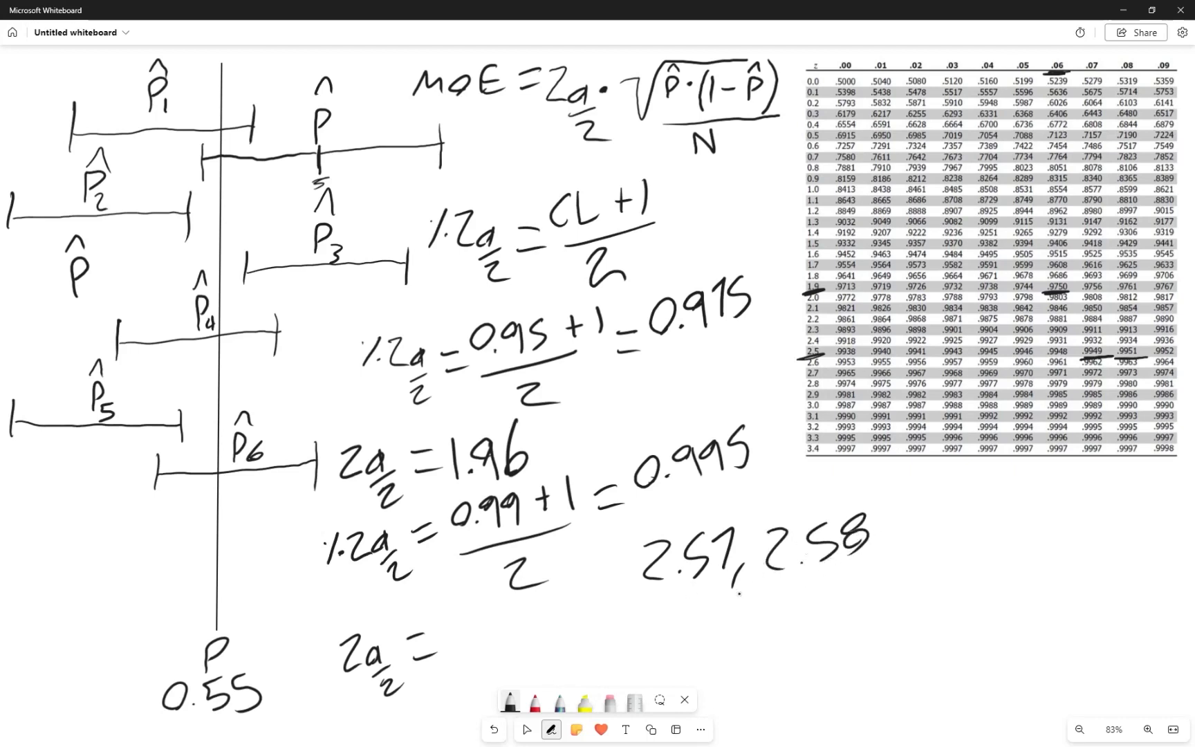
# Handwrite the averaged value "= 2.575" after the 2.57, 2.58 pair
pyautogui.moveTo(891, 505)
pyautogui.mouseDown()
pyautogui.moveTo(920, 498)
pyautogui.moveTo(920, 515)
pyautogui.moveTo(958, 498)
pyautogui.moveTo(963, 526)
pyautogui.mouseUp()
pyautogui.moveTo(1005, 487)
pyautogui.mouseDown()
pyautogui.moveTo(989, 495)
pyautogui.moveTo(987, 522)
pyautogui.moveTo(1023, 519)
pyautogui.moveTo(1050, 494)
pyautogui.mouseUp()
pyautogui.moveTo(1070, 477)
pyautogui.mouseDown()
pyautogui.moveTo(1080, 506)
pyautogui.moveTo(1057, 515)
pyautogui.mouseUp()
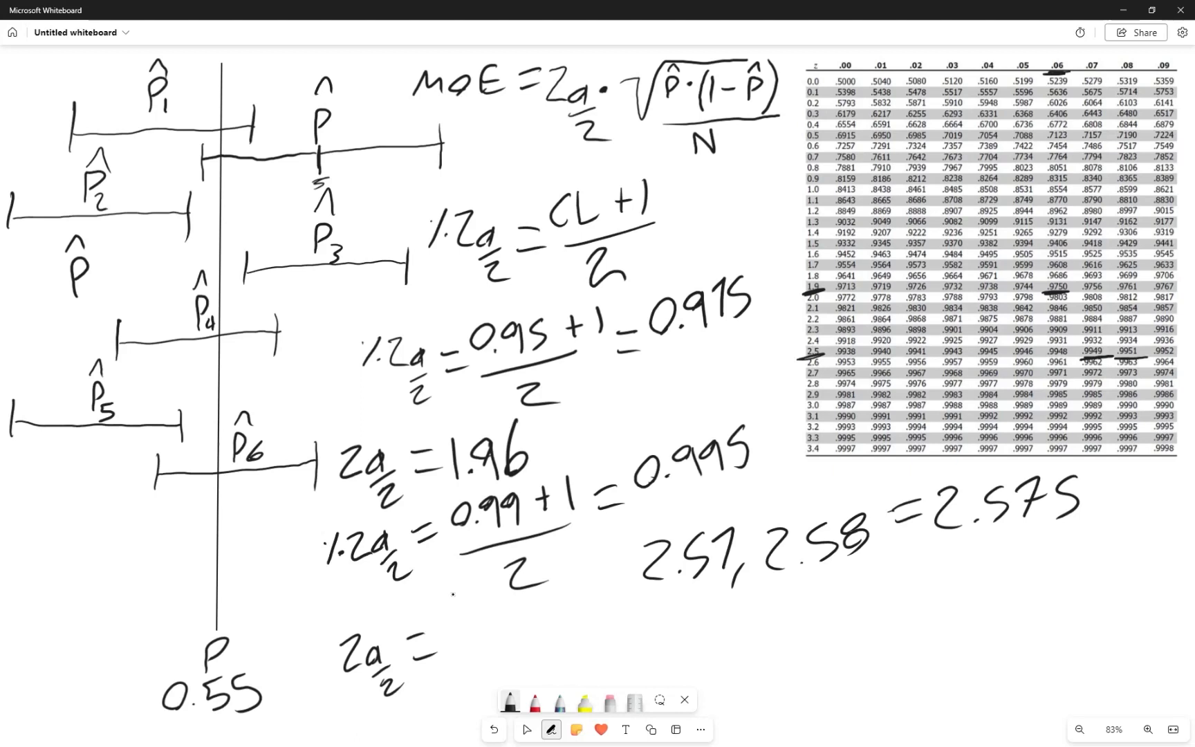
# Complete the unfinished Zα/2 line under the 0.99 calculation with the value 2.575
pyautogui.moveTo(446, 619); pyautogui.dragTo(478, 651)
pyautogui.click(479, 647)
pyautogui.moveTo(507, 605); pyautogui.dragTo(486, 637)
pyautogui.moveTo(524, 608)
pyautogui.mouseDown()
pyautogui.moveTo(525, 626)
pyautogui.moveTo(533, 596)
pyautogui.mouseUp()
pyautogui.moveTo(566, 582)
pyautogui.mouseDown()
pyautogui.moveTo(548, 600)
pyautogui.moveTo(554, 614)
pyautogui.mouseUp()
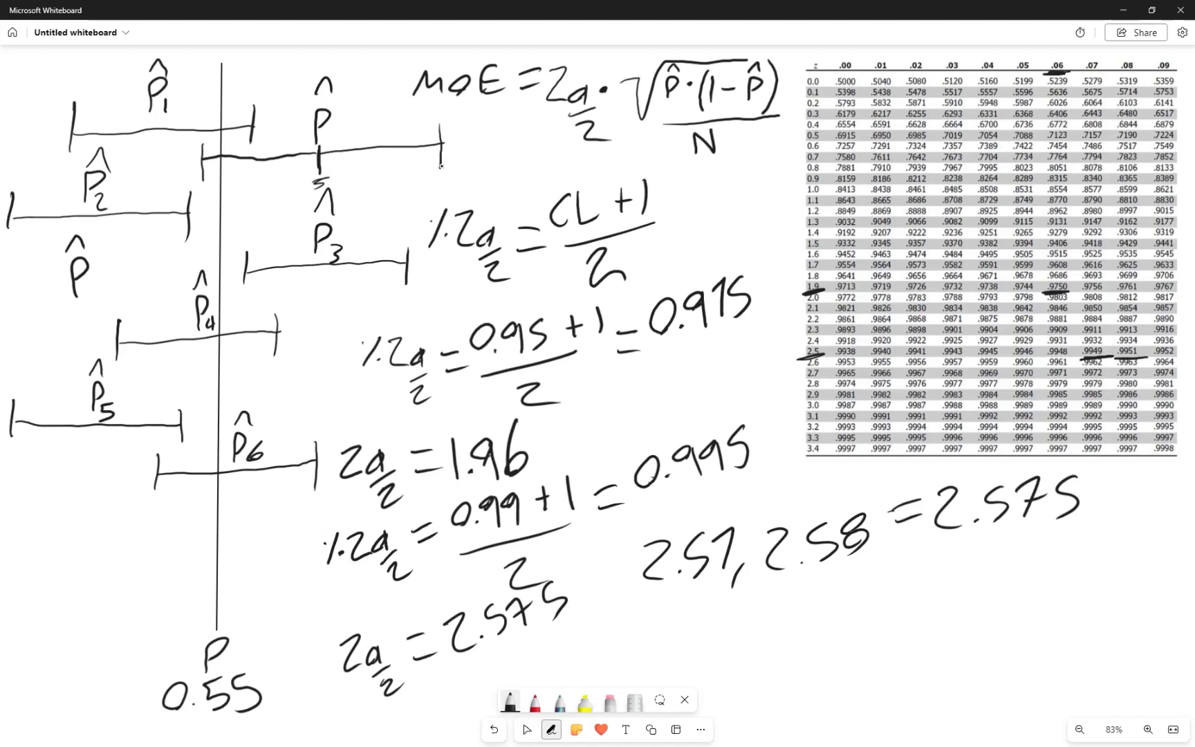
# Switch to the frog population workbook in Excel and look through the N = 120, N = 180 and N = 260 sheets
pyautogui.hotkey('alt', 'Tab')
pyautogui.click(245, 220)
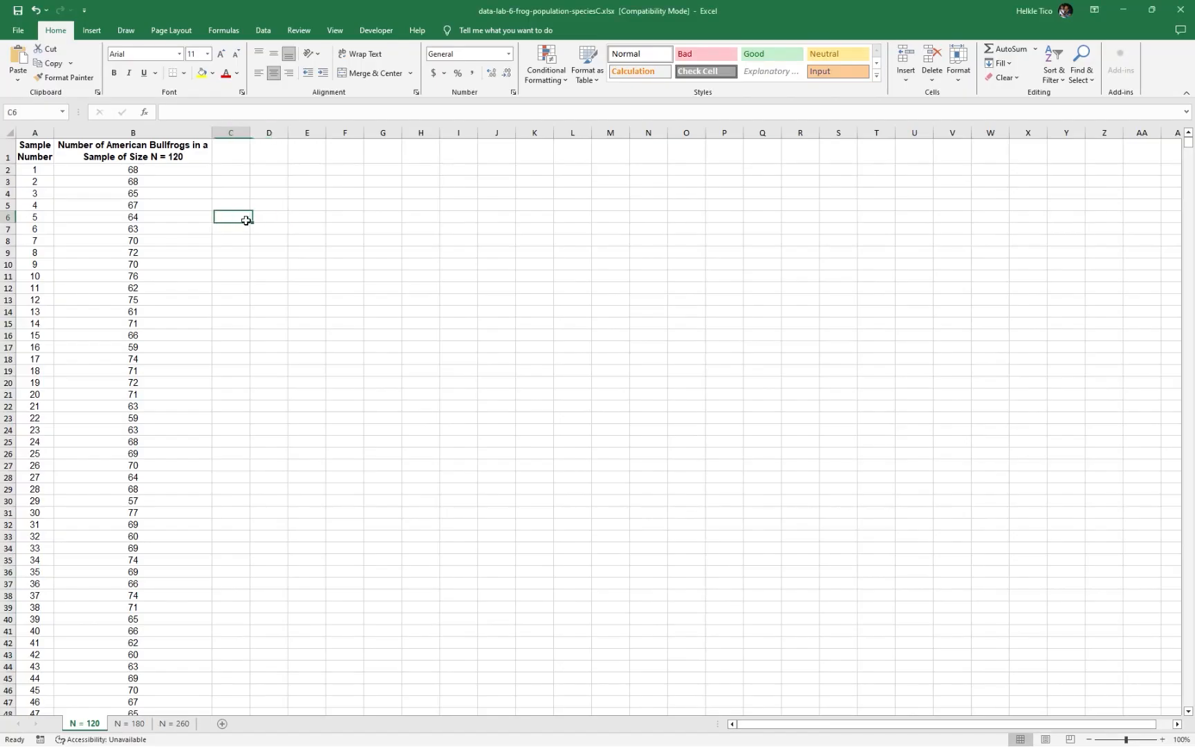
pyautogui.click(130, 724)
pyautogui.click(174, 723)
pyautogui.click(84, 724)
pyautogui.click(130, 724)
pyautogui.click(85, 724)
# Format the range A1:B2501 on the N = 120 sheet as a table with headers in a blue medium style
pyautogui.click(31, 149)
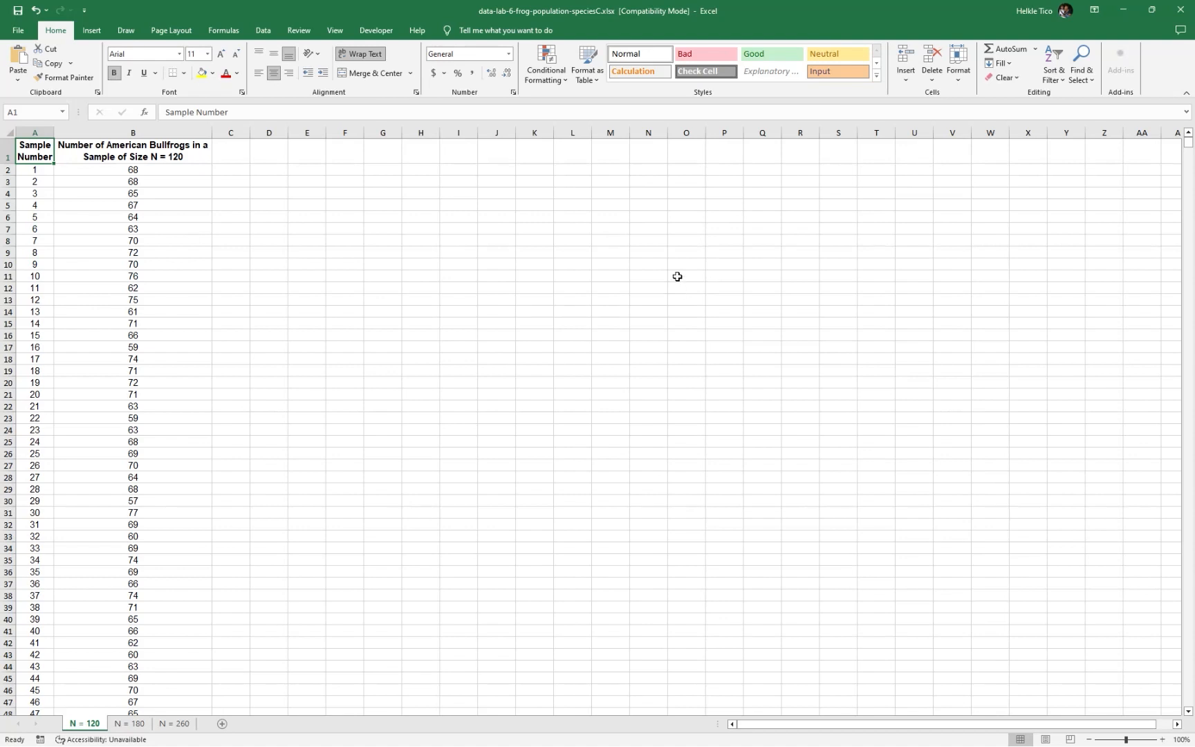
pyautogui.hotkey('shift', 'Right')
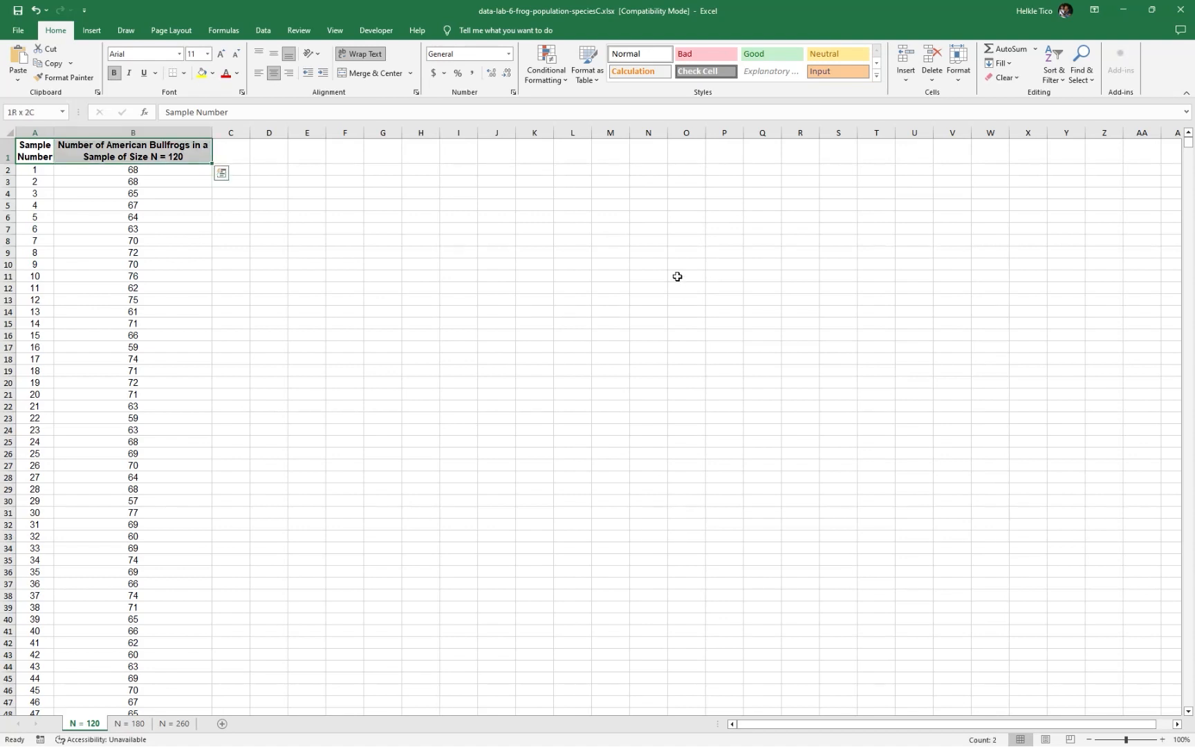
pyautogui.hotkey('ctrl', 'shift', 'Down')
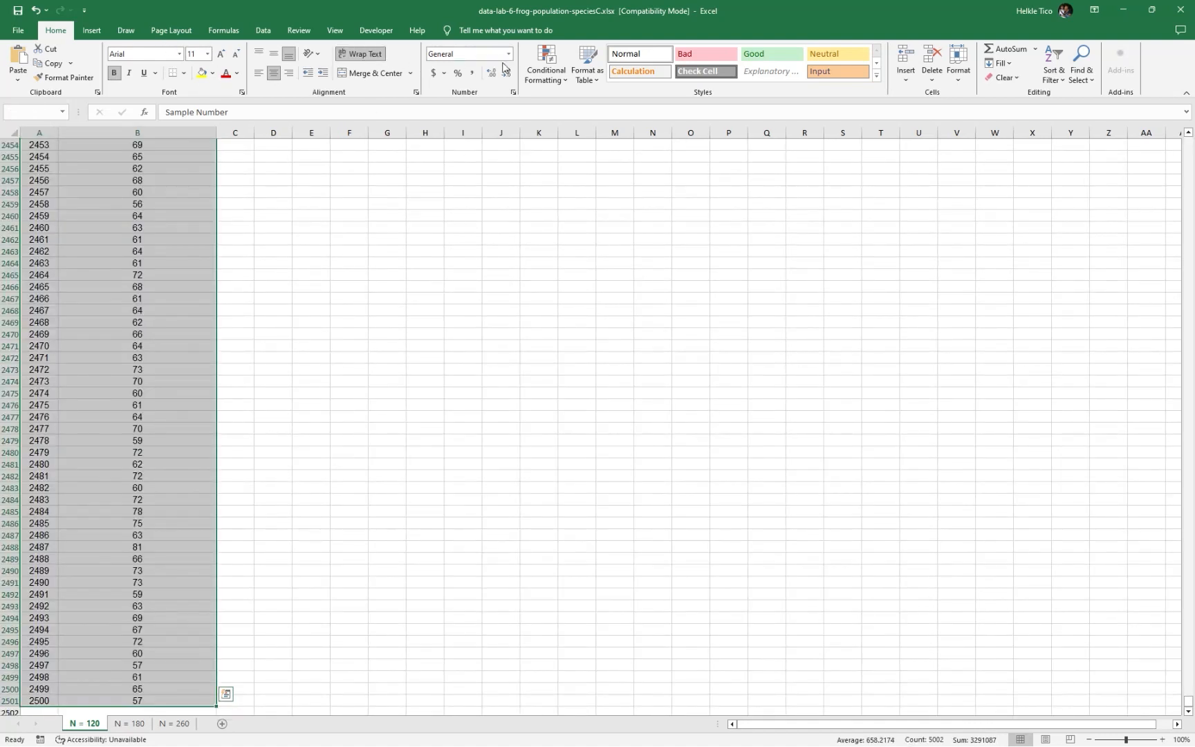
pyautogui.click(590, 78)
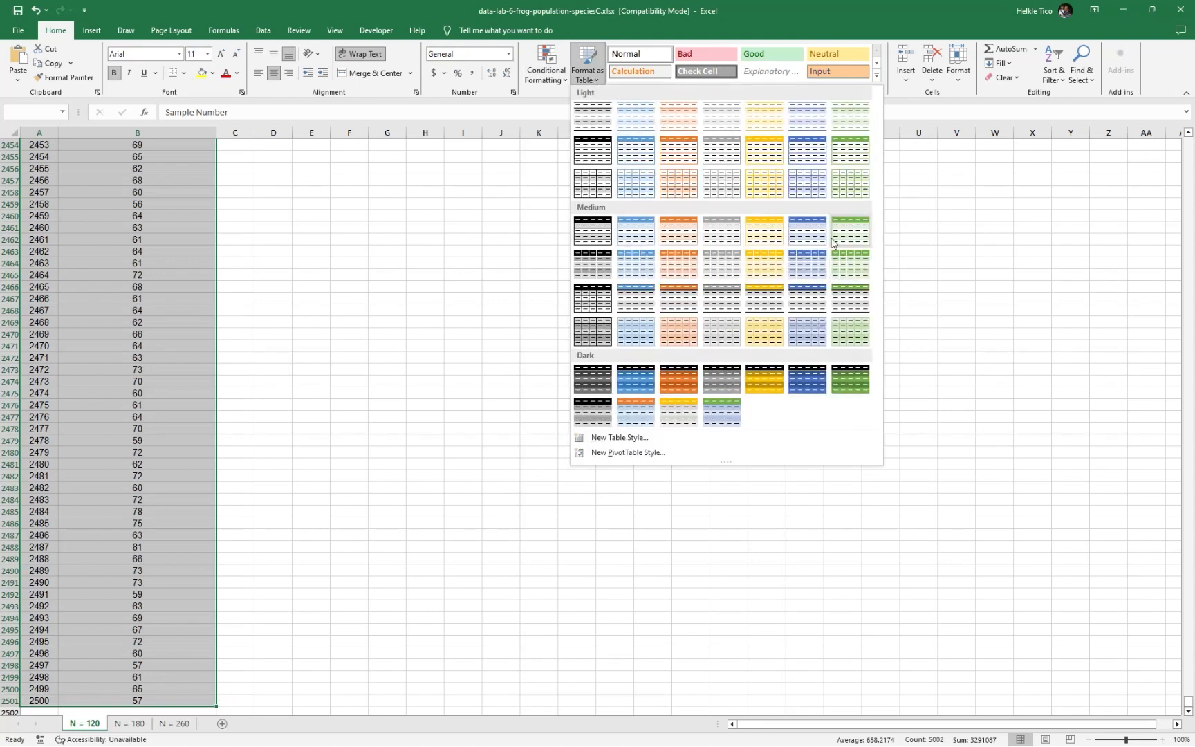
pyautogui.click(647, 234)
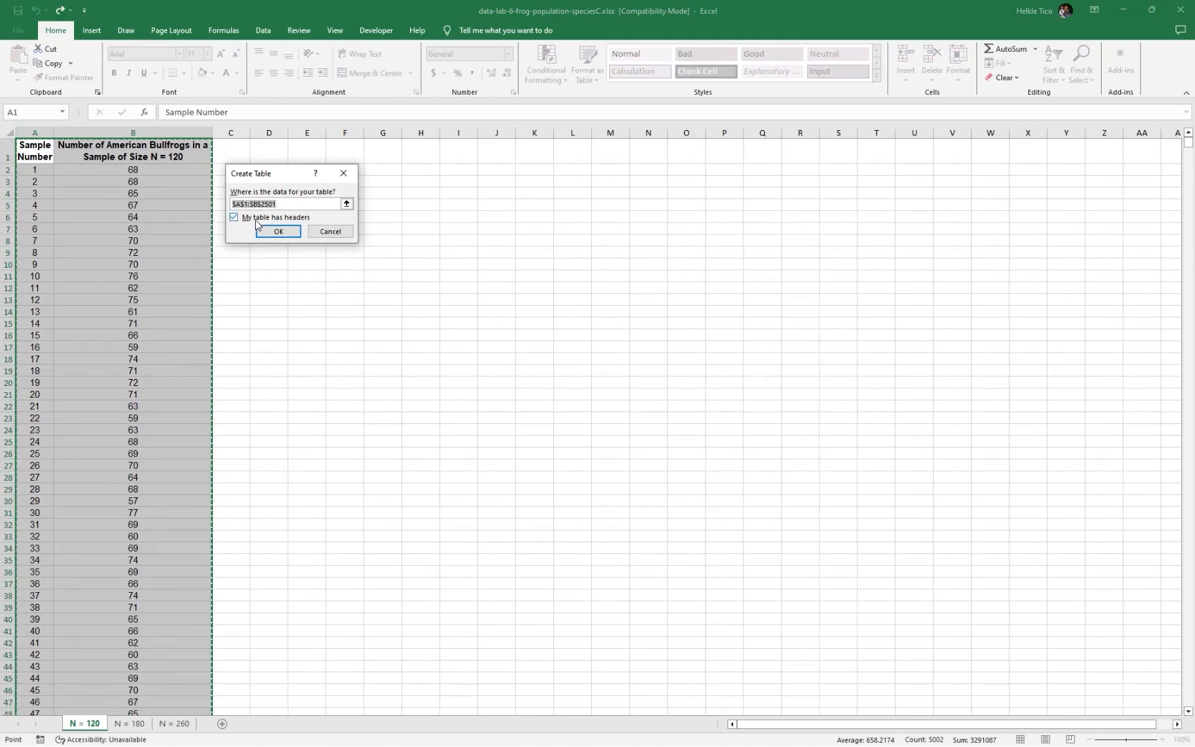
pyautogui.click(290, 235)
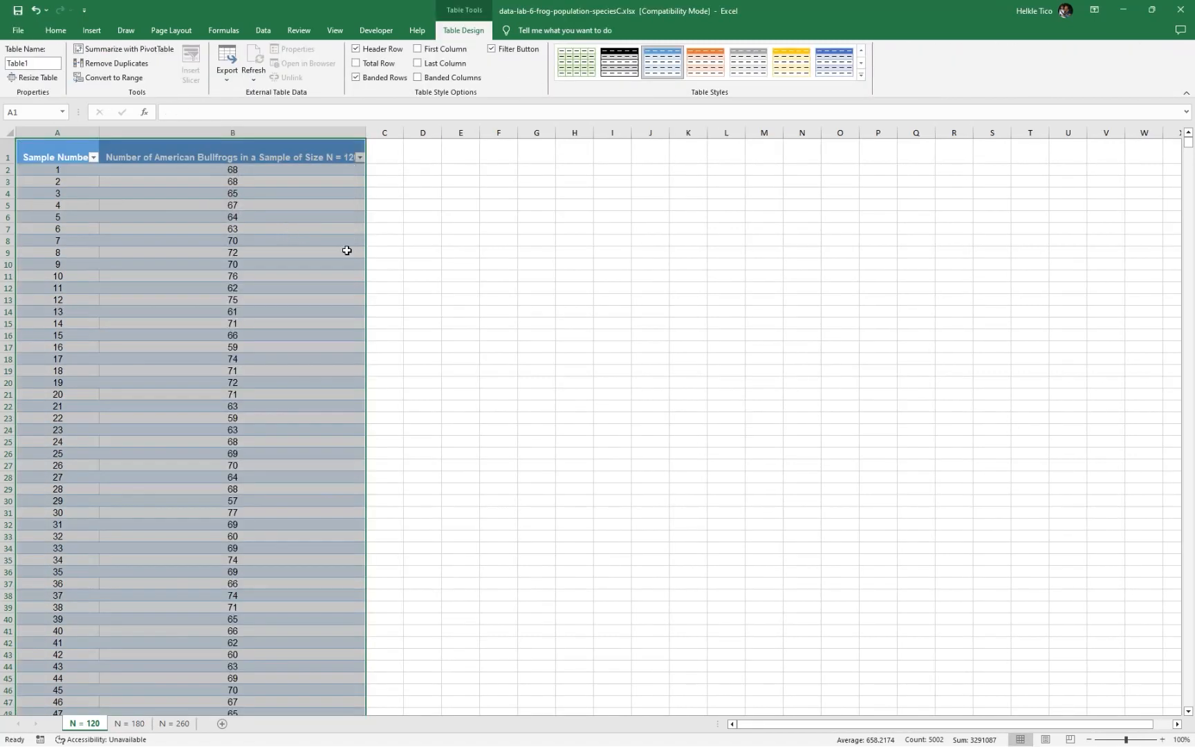
# Narrow table columns A and B so that both headers wrap onto two lines
pyautogui.moveTo(366, 132); pyautogui.dragTo(241, 135)
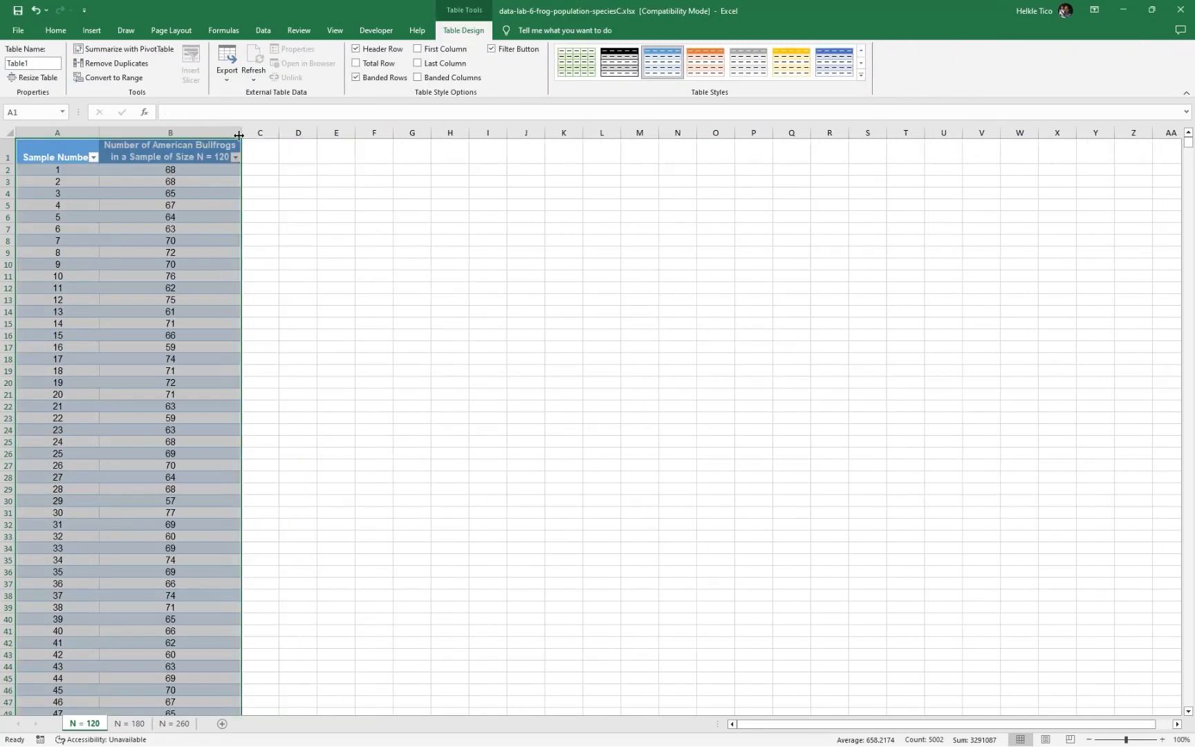
pyautogui.moveTo(99, 132); pyautogui.dragTo(73, 131)
pyautogui.doubleClick(73, 135)
pyautogui.doubleClick(220, 128)
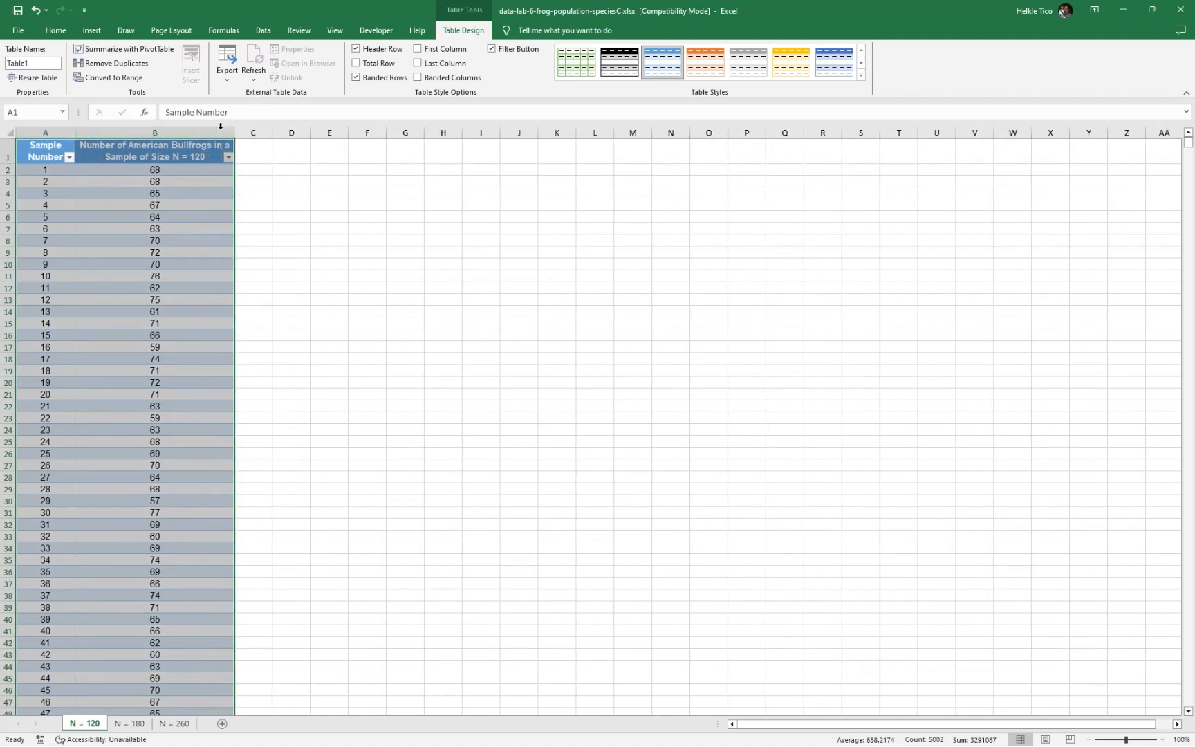
# Add a new table column headed "P^" in cell C1
pyautogui.click(264, 168)
pyautogui.click(266, 159)
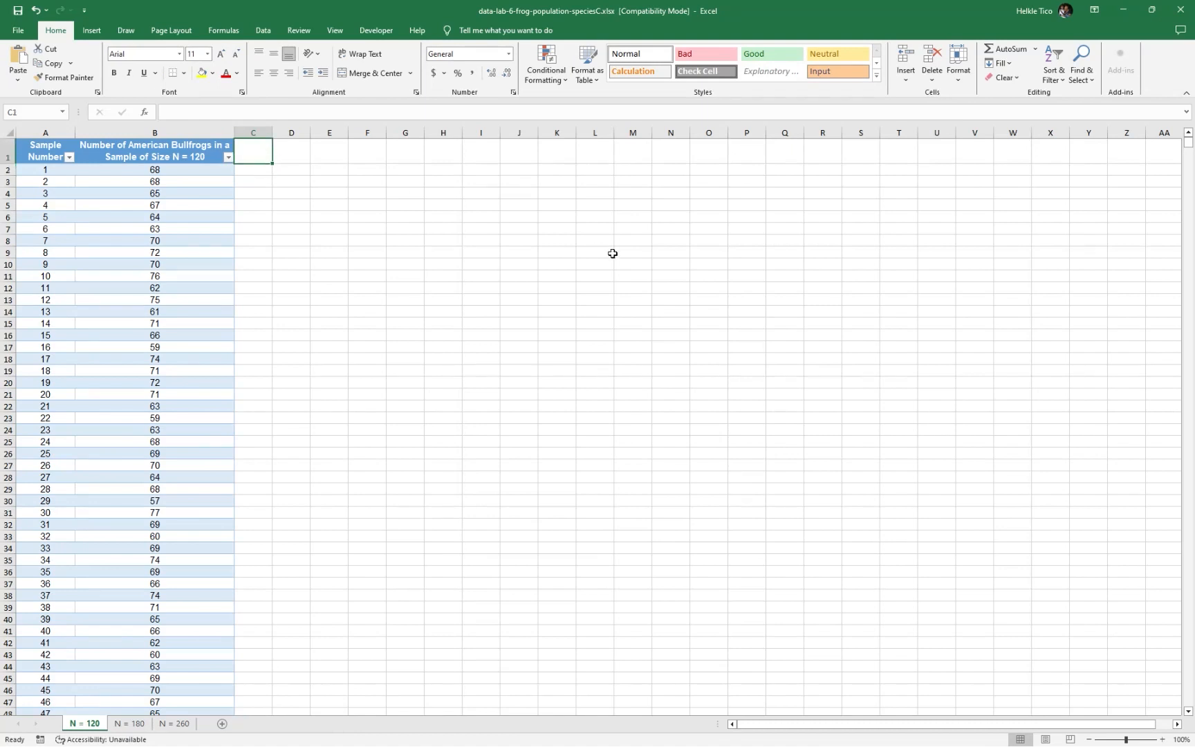
pyautogui.write('P')
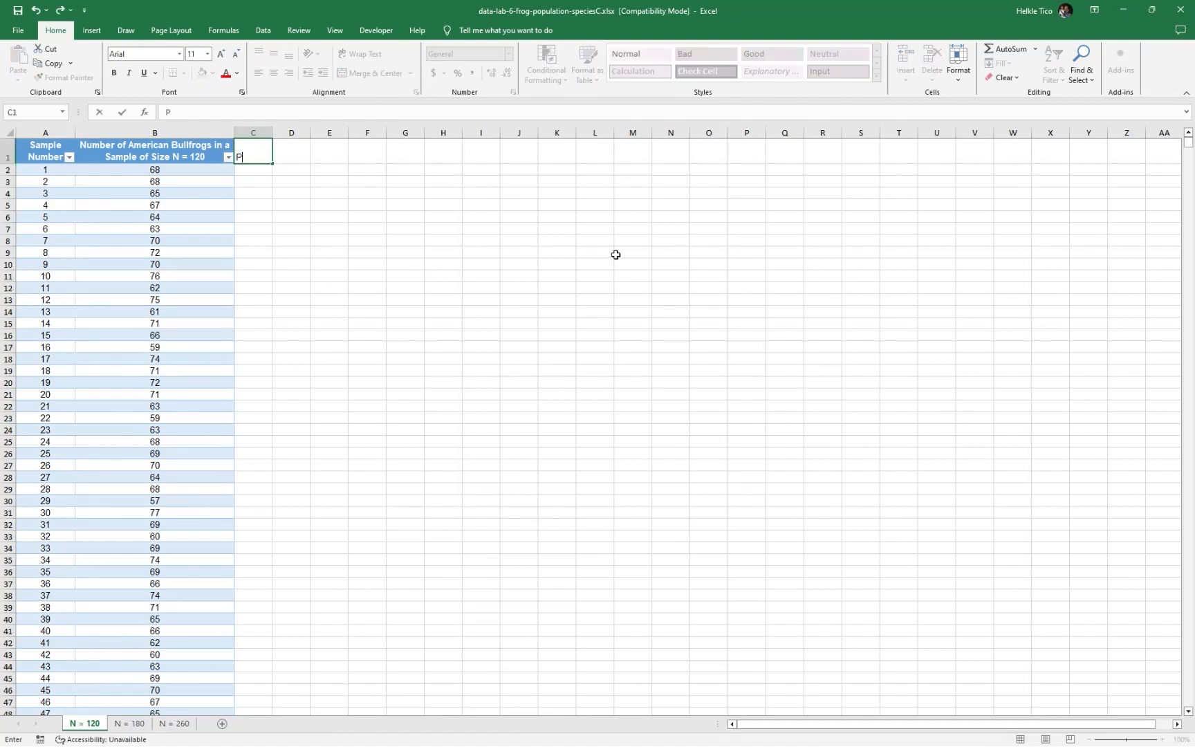
pyautogui.write('^')
pyautogui.press('Return')
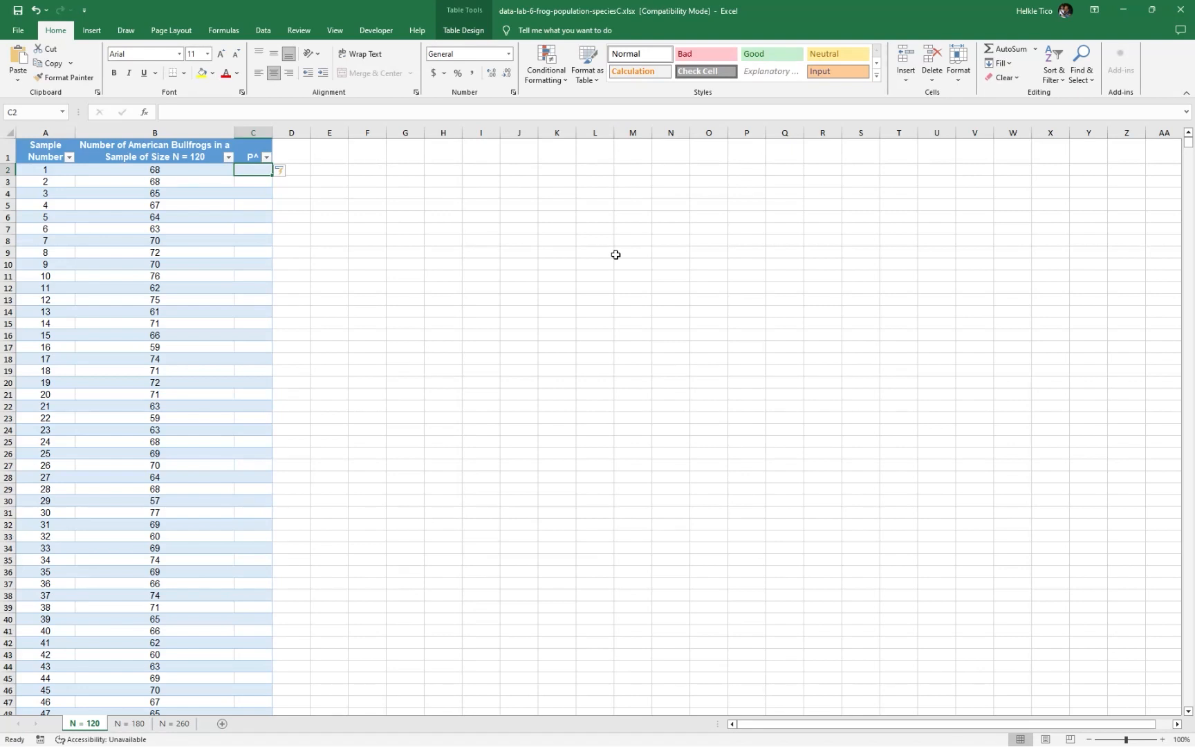
# Select the table's data range through its defined name, Table1, and check what it covers
pyautogui.click(195, 197)
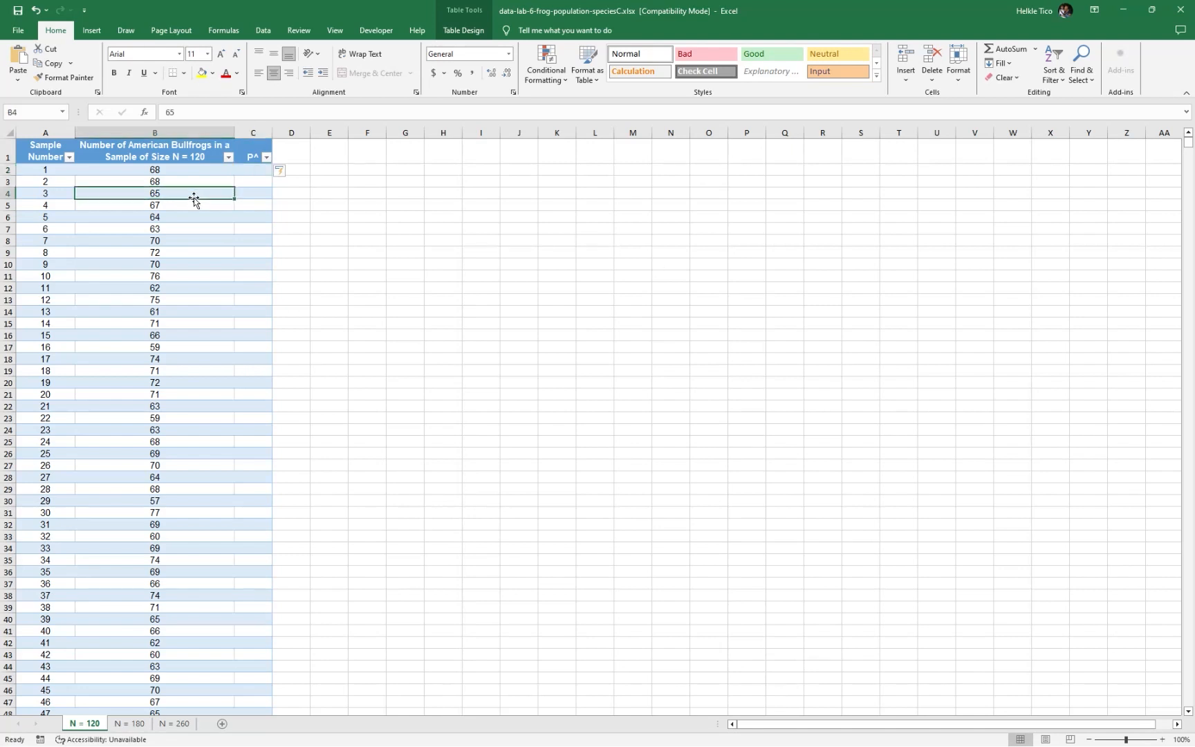
pyautogui.click(202, 140)
pyautogui.click(248, 151)
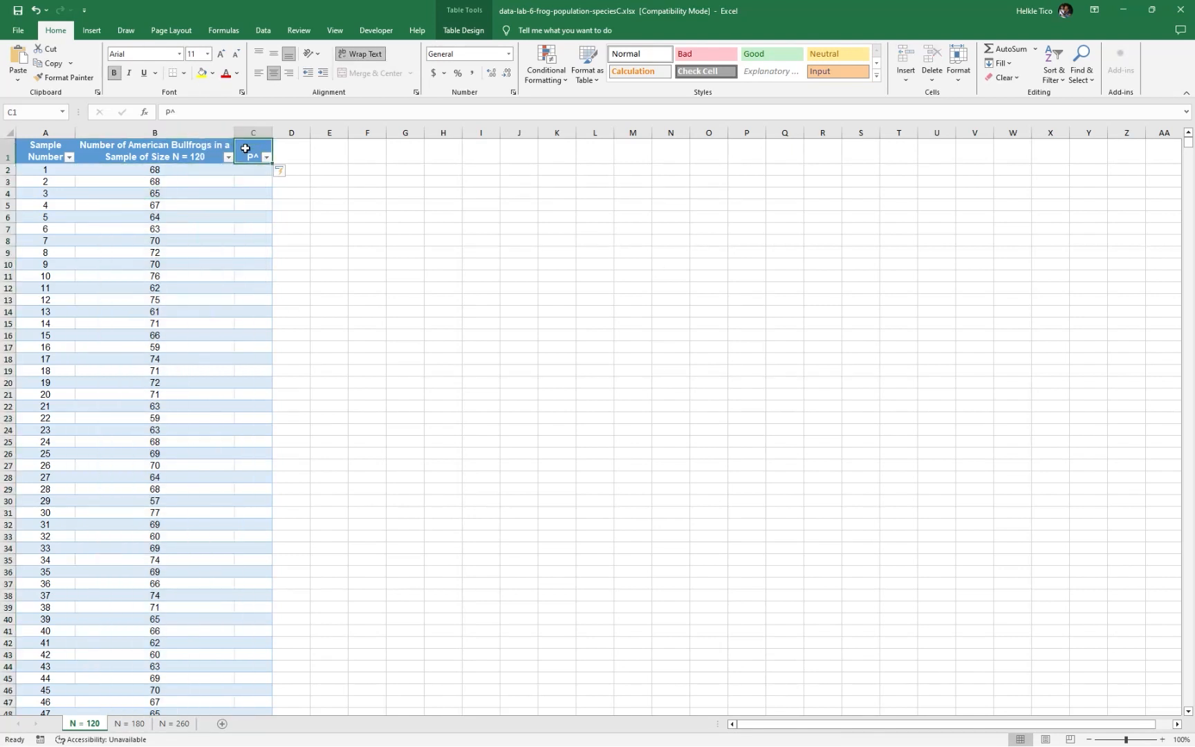
pyautogui.click(58, 116)
pyautogui.click(62, 112)
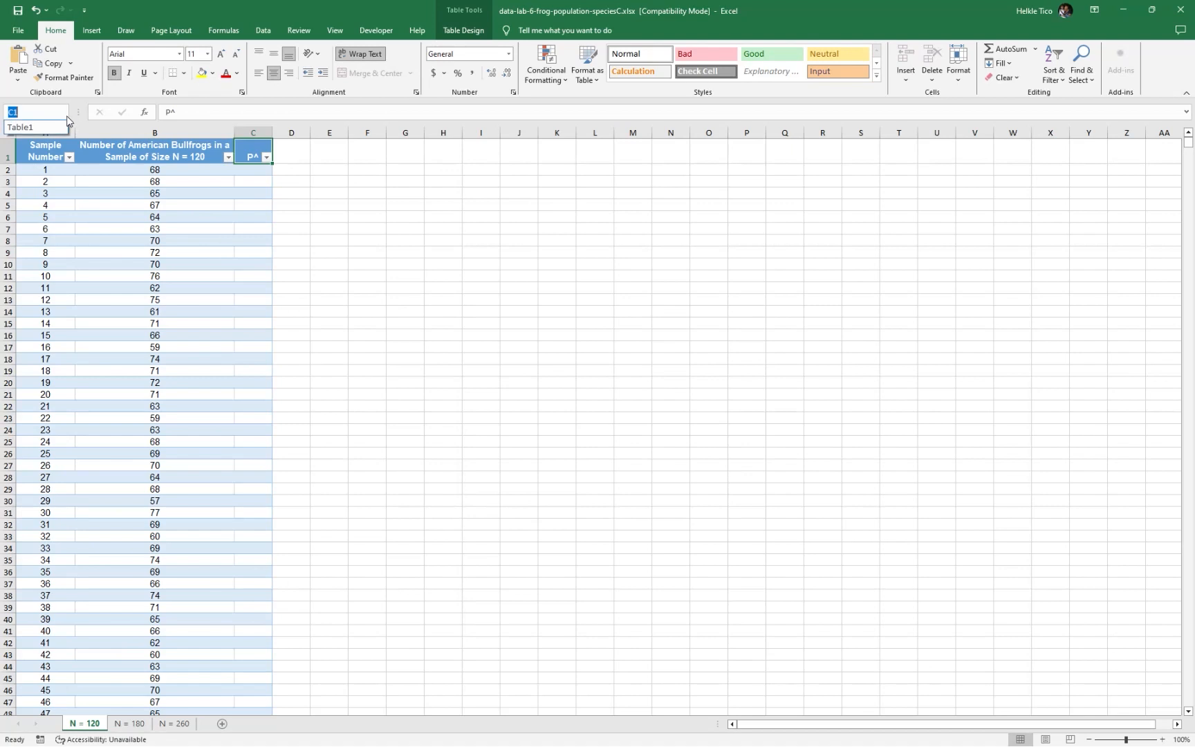
pyautogui.click(31, 128)
pyautogui.click(62, 113)
pyautogui.click(21, 123)
pyautogui.scroll(1, 277, 207)
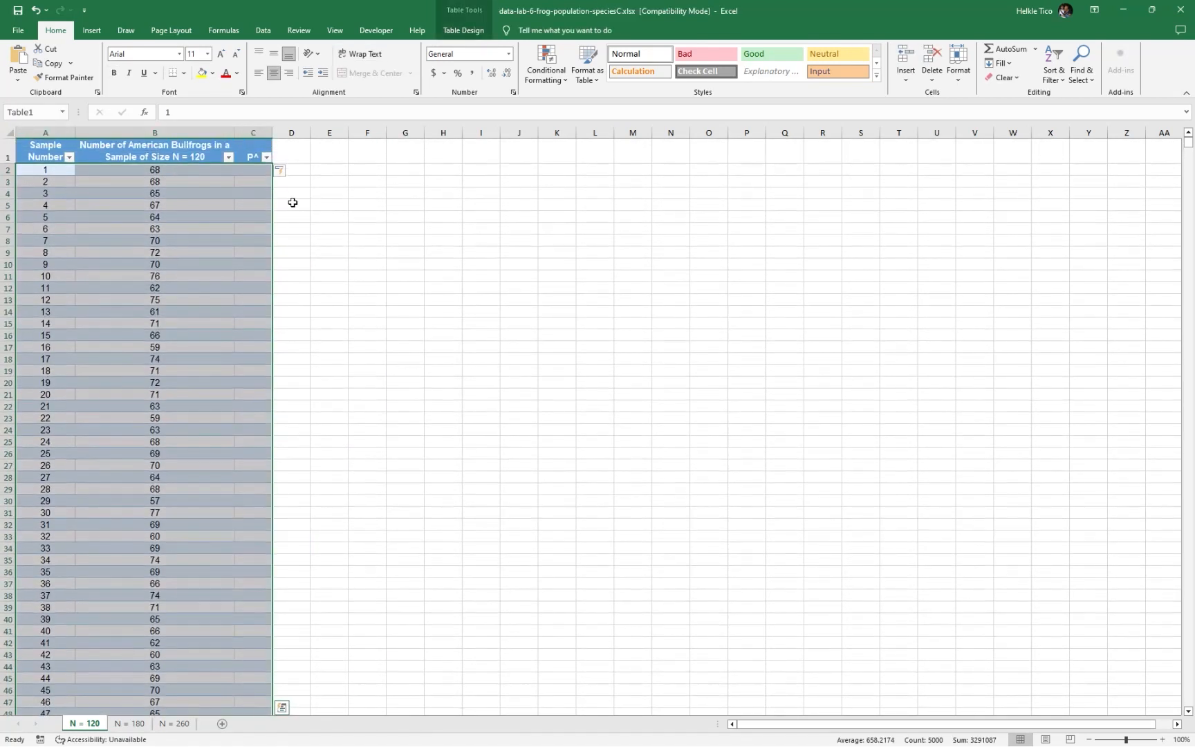
pyautogui.click(64, 113)
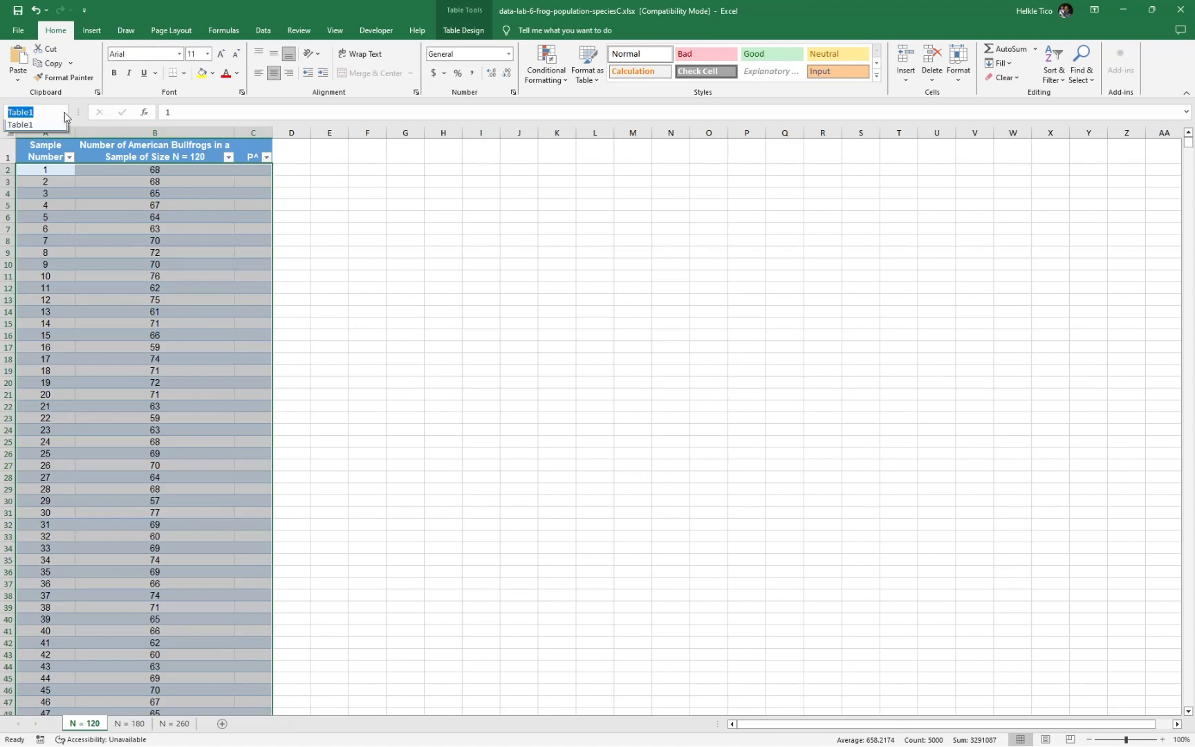
pyautogui.click(25, 129)
pyautogui.scroll(1, 232, 235)
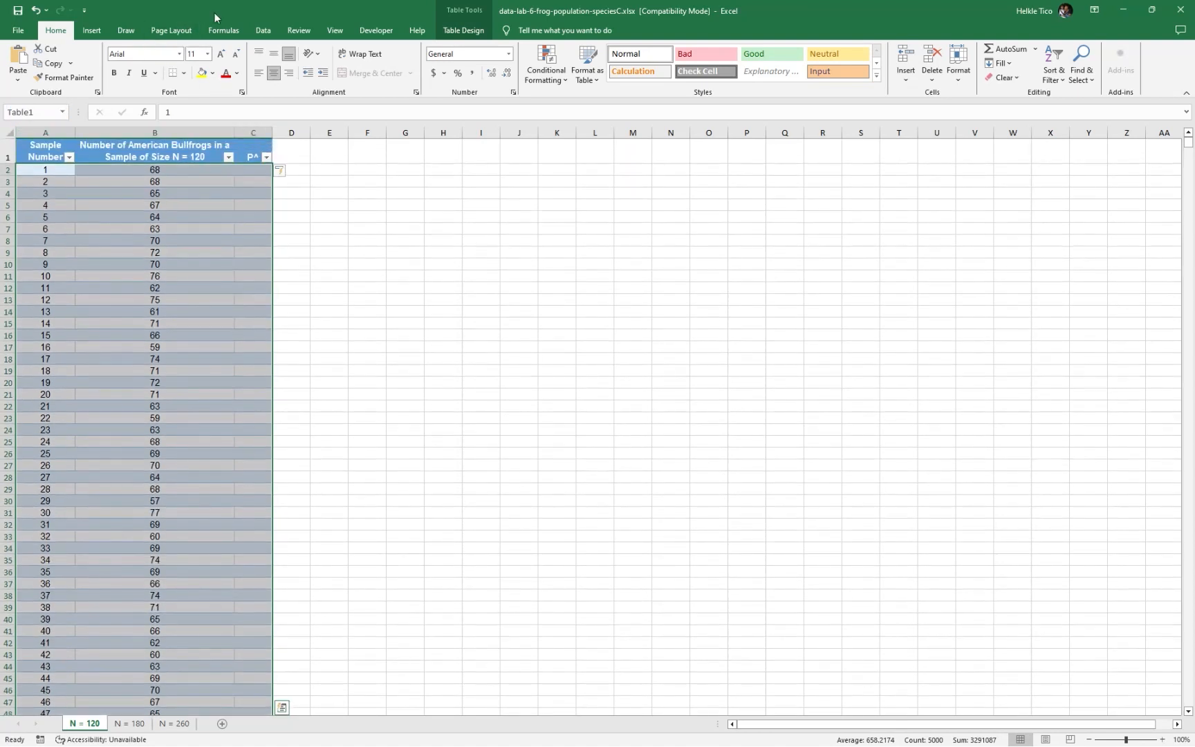
# Rename the table as Table1N120
pyautogui.click(465, 31)
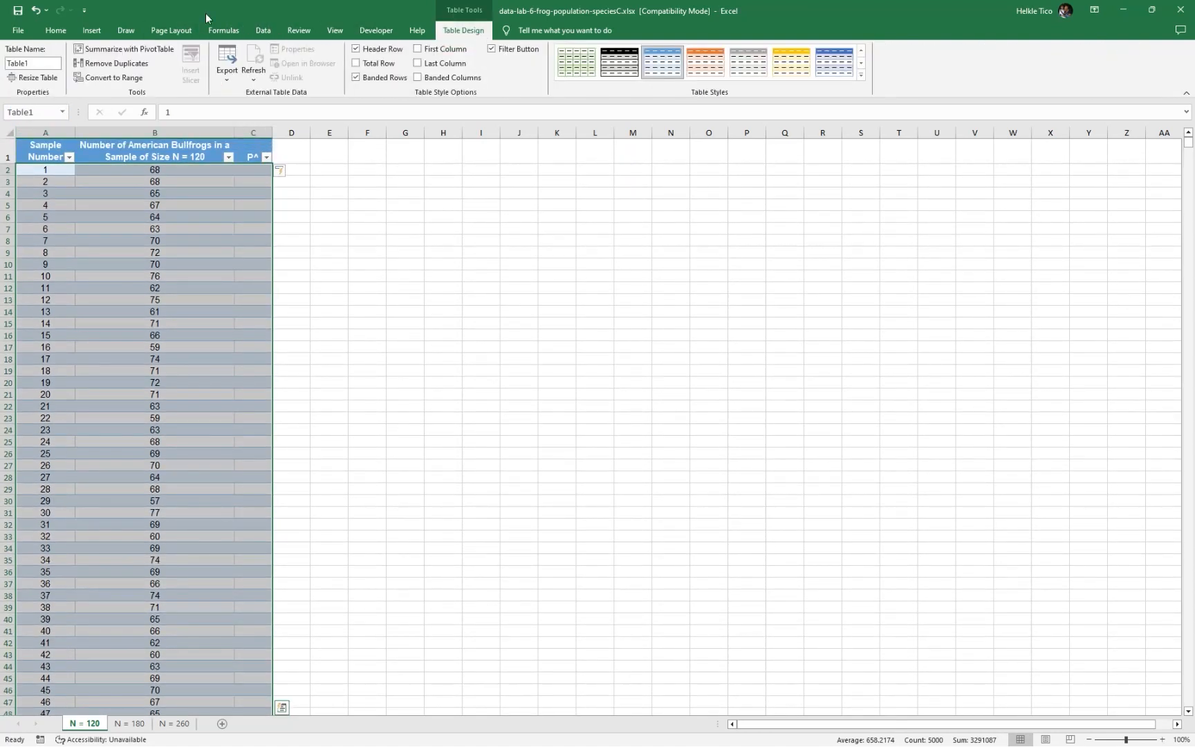
pyautogui.click(24, 63)
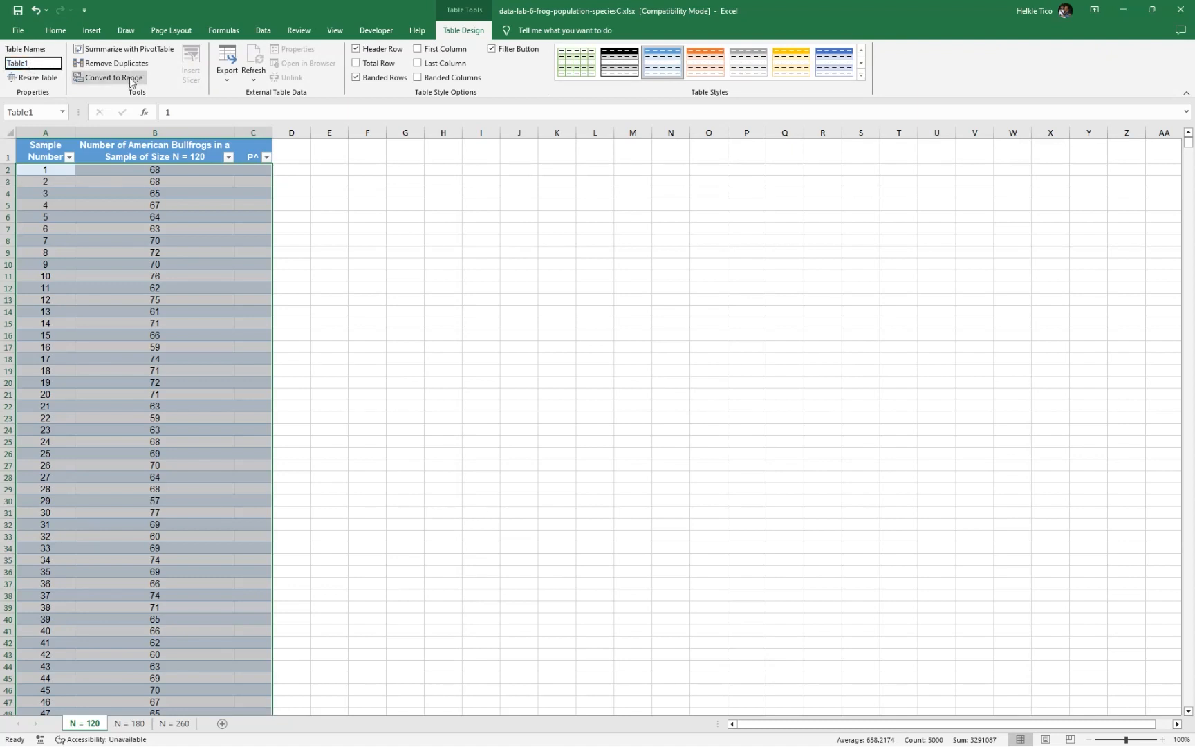
pyautogui.write('N')
pyautogui.press('Return')
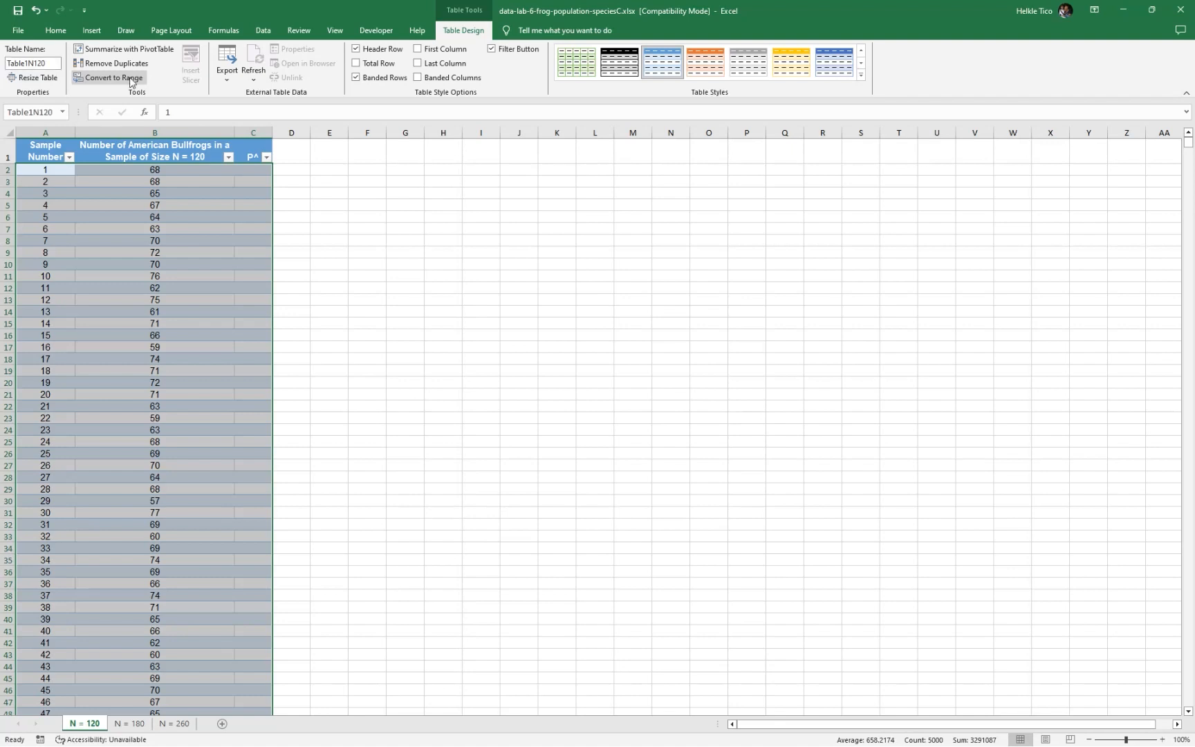
# Fill the P^ column with the sample proportions by entering the formula =B2/120 in C2
pyautogui.click(55, 31)
pyautogui.click(336, 243)
pyautogui.click(254, 170)
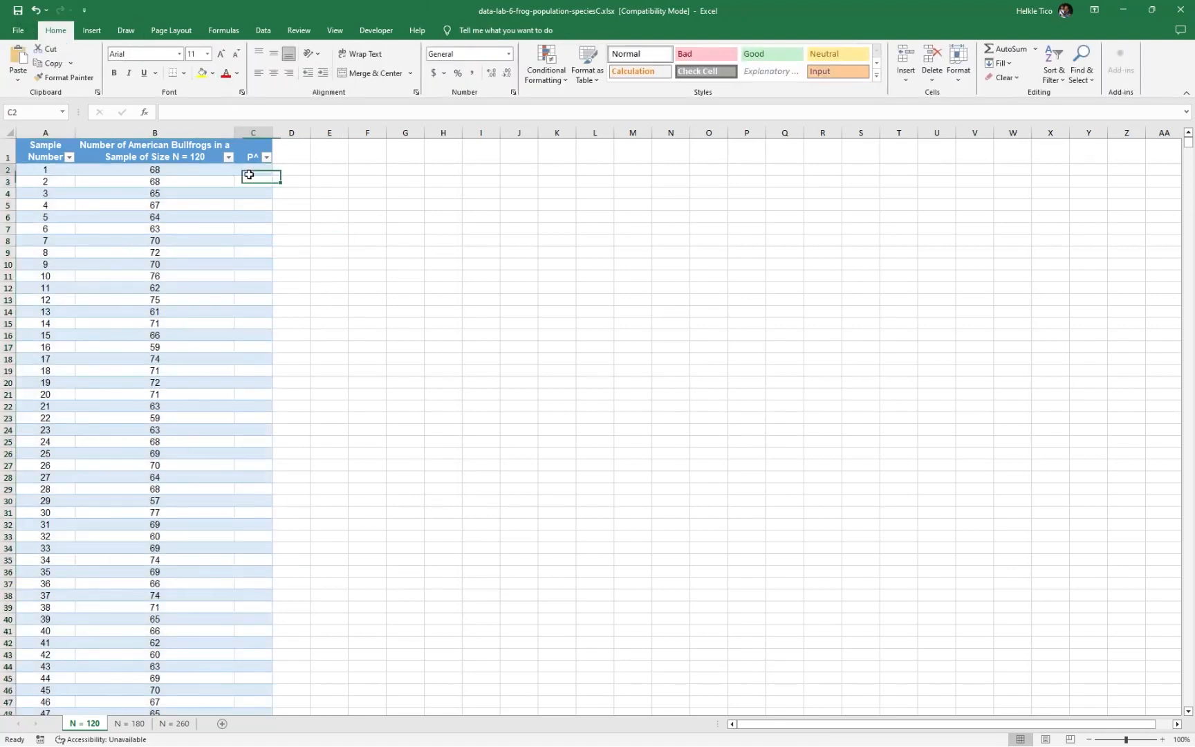
pyautogui.write('=')
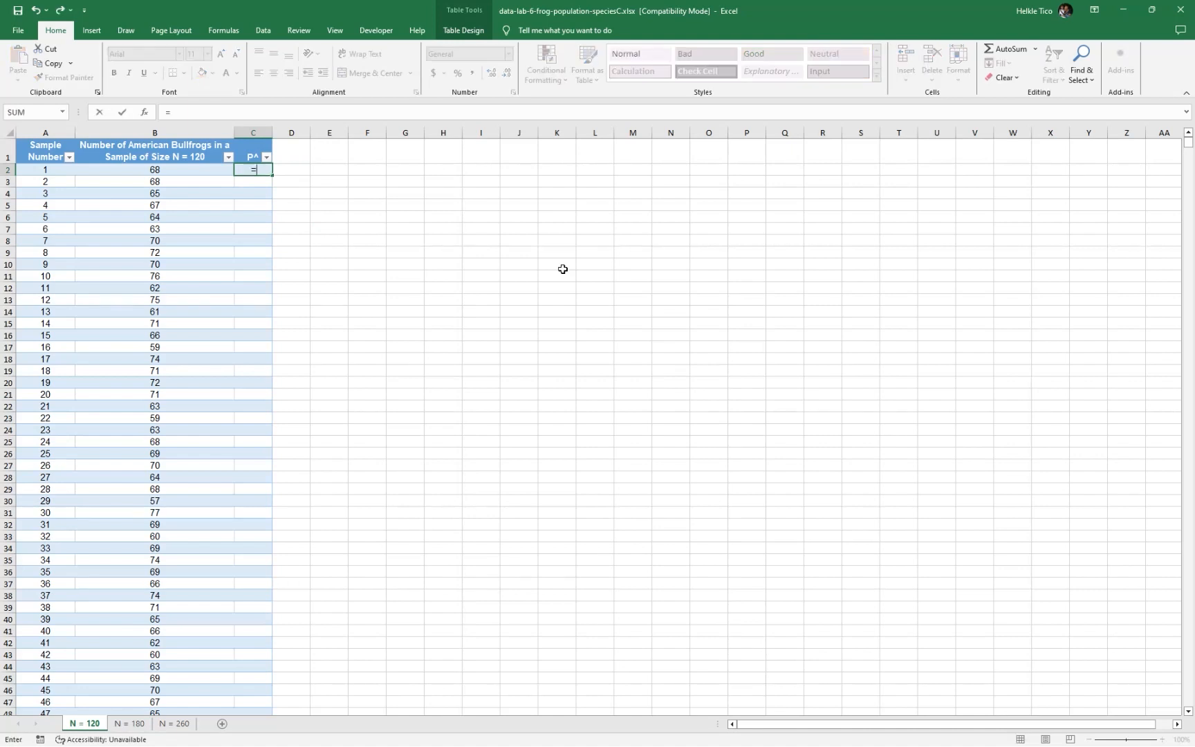
pyautogui.press('Left')
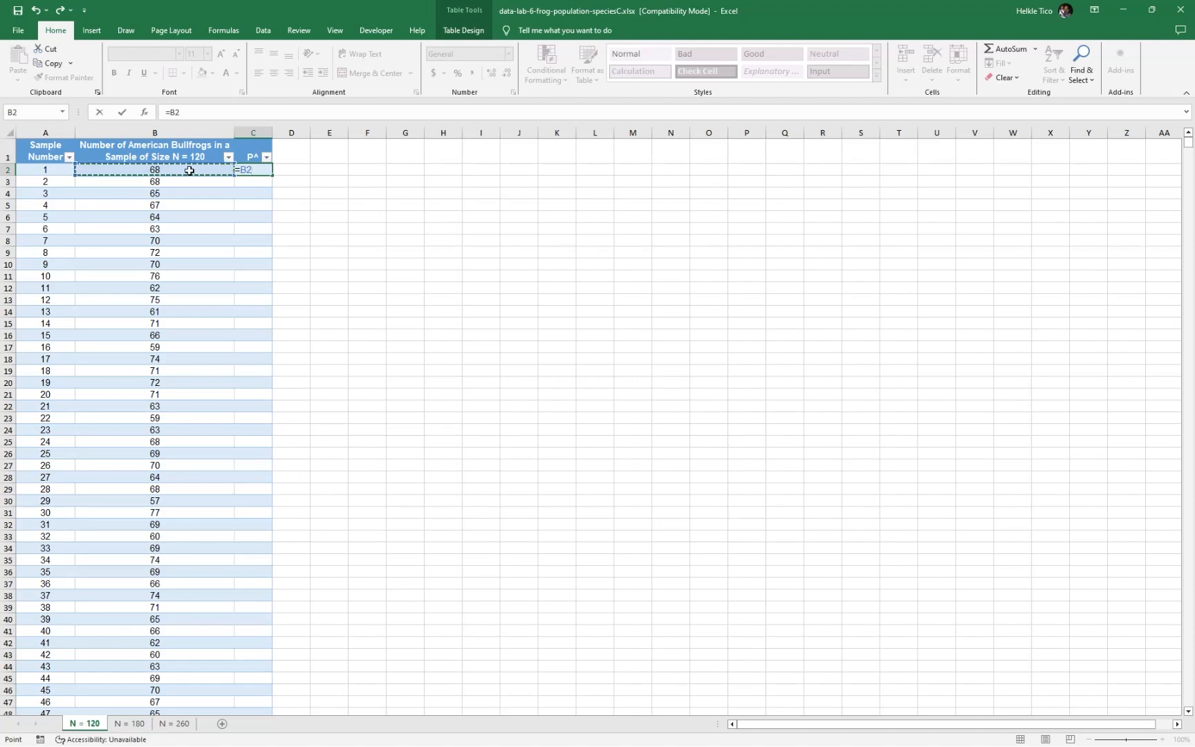
pyautogui.write('/120')
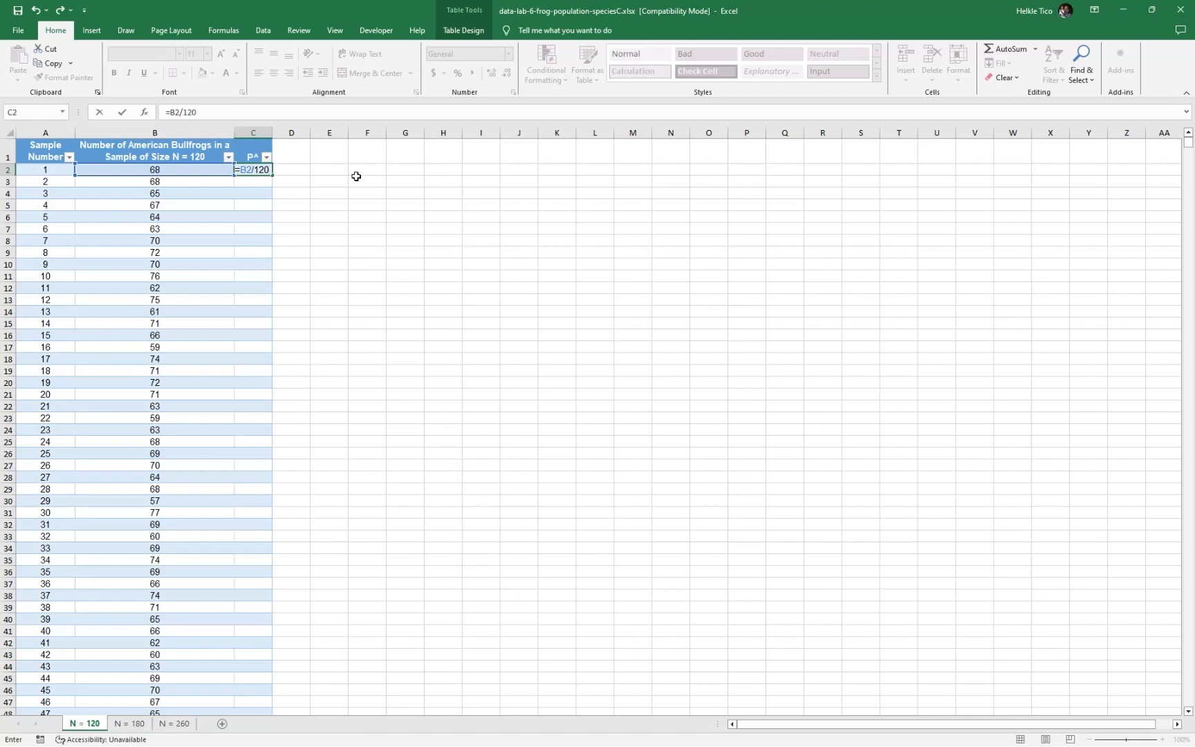
pyautogui.press('Return')
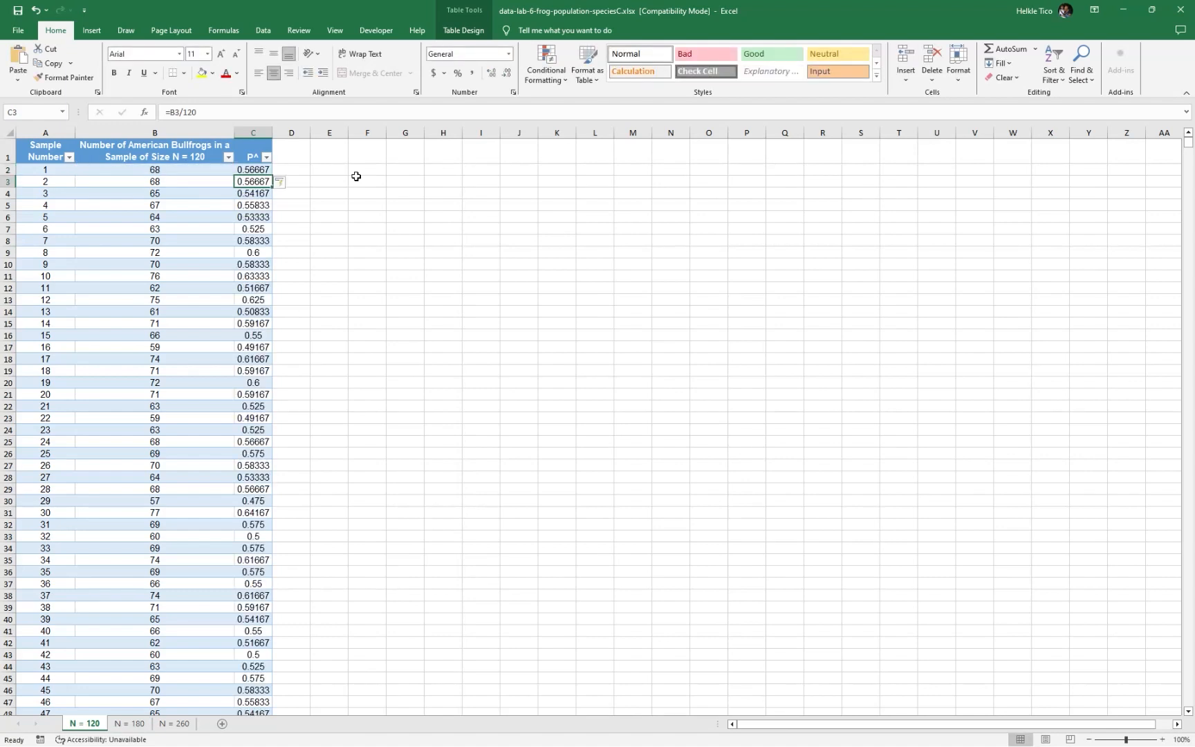
pyautogui.click(254, 171)
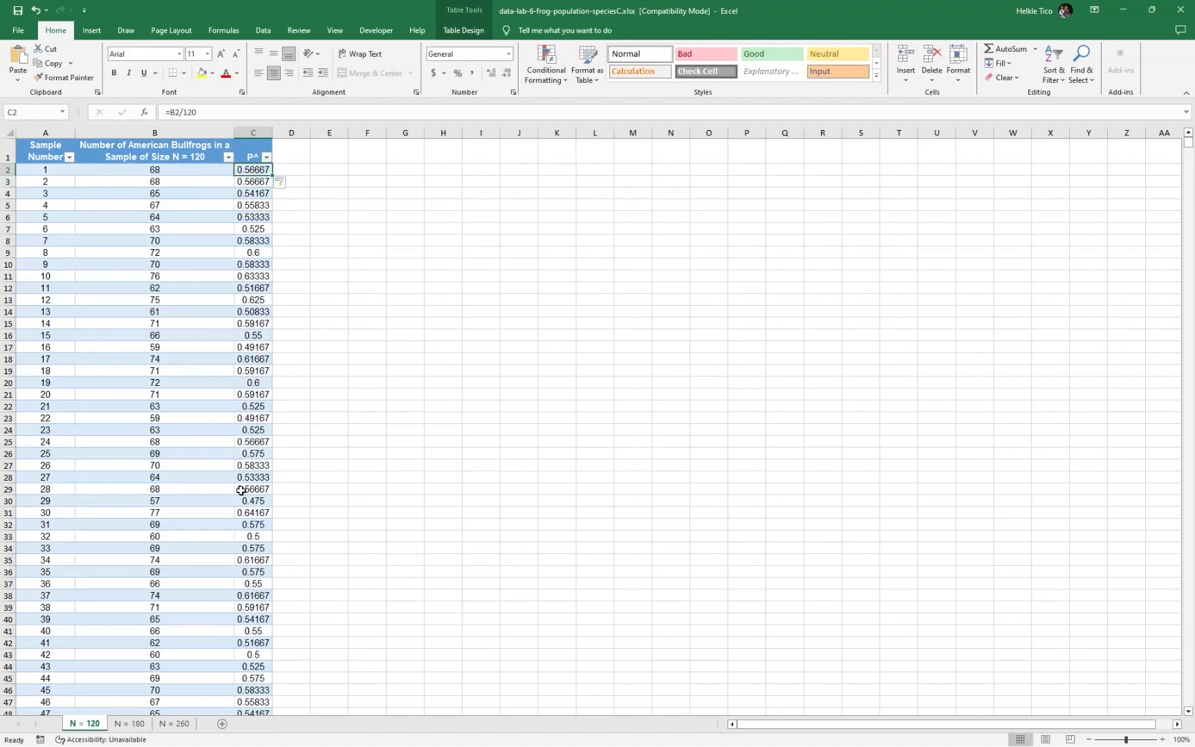
# Add a new table column headed "SE" in cell D1
pyautogui.click(300, 169)
pyautogui.click(294, 154)
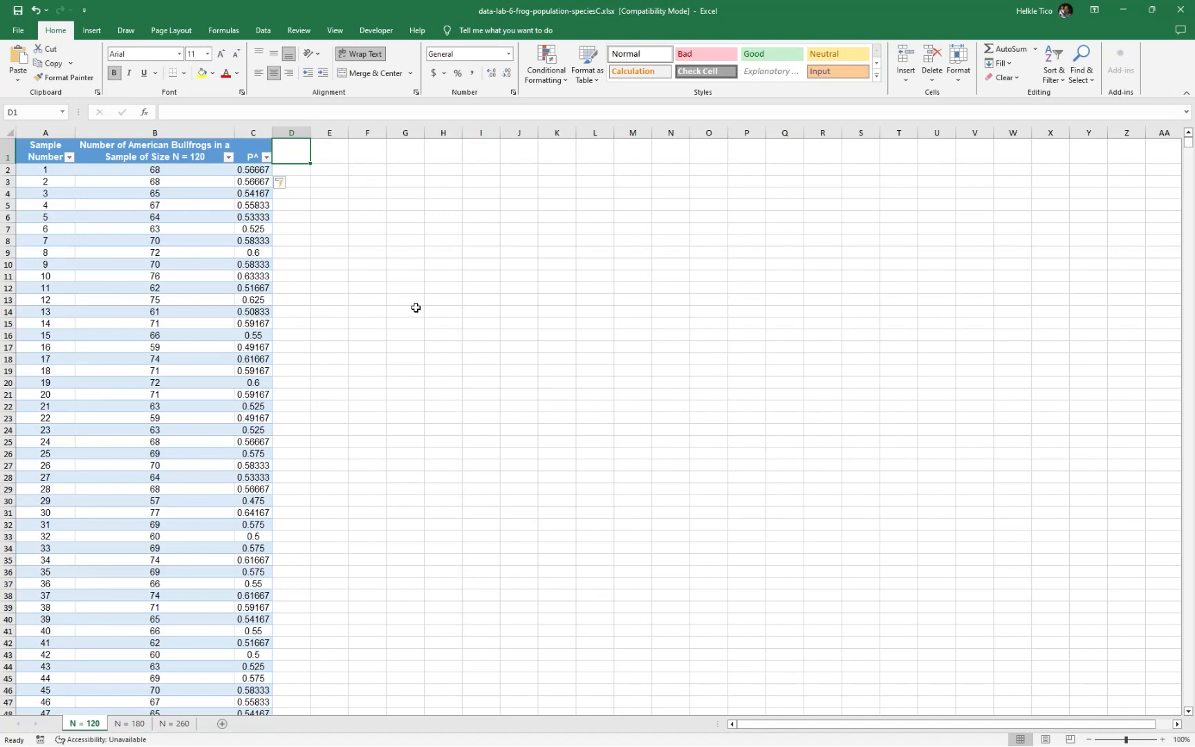
pyautogui.write('SE')
pyautogui.press('Return')
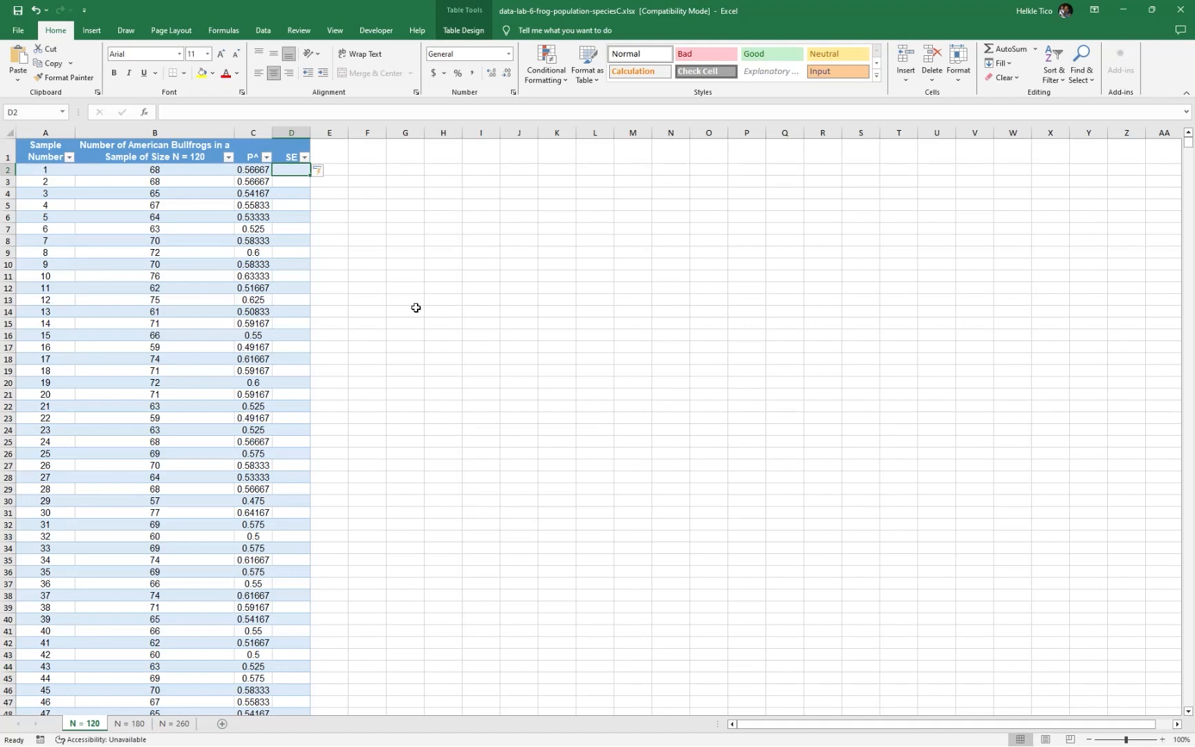
# Fill the SE column with the standard errors by entering the formula =SQRT((C2*(1-C2))/120) in D2
pyautogui.write('=SQRT(')
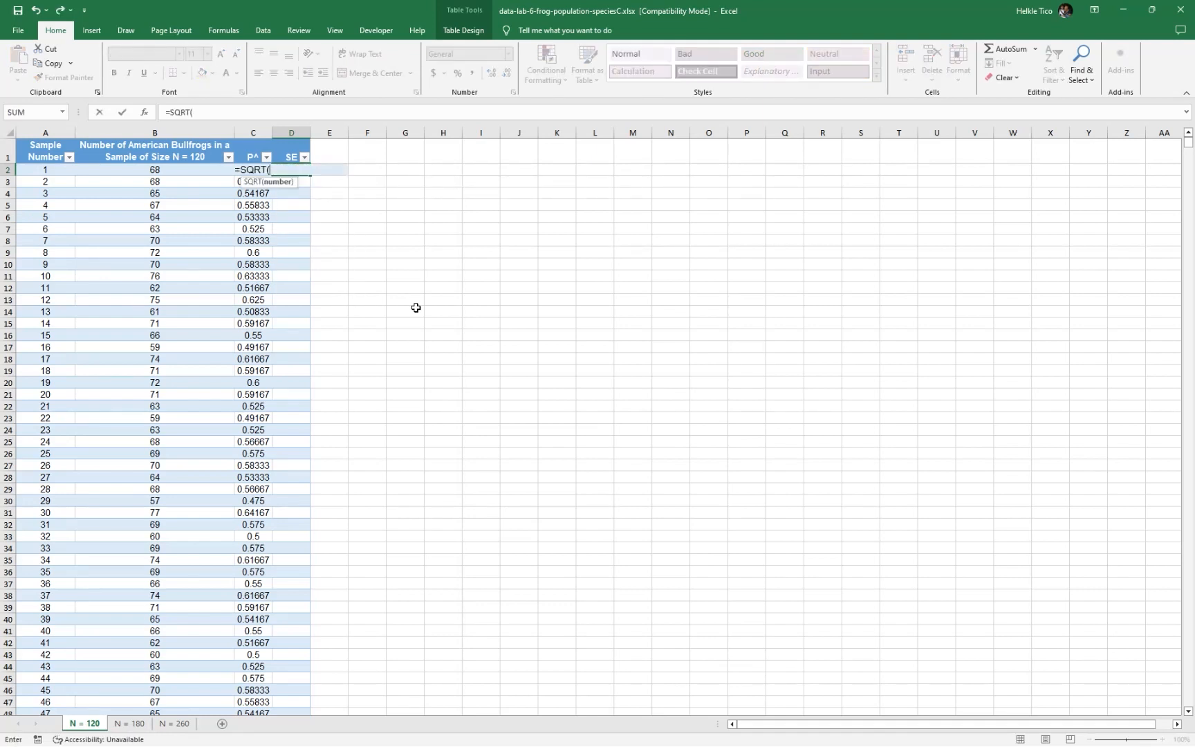
pyautogui.click(251, 169)
pyautogui.press('Left')
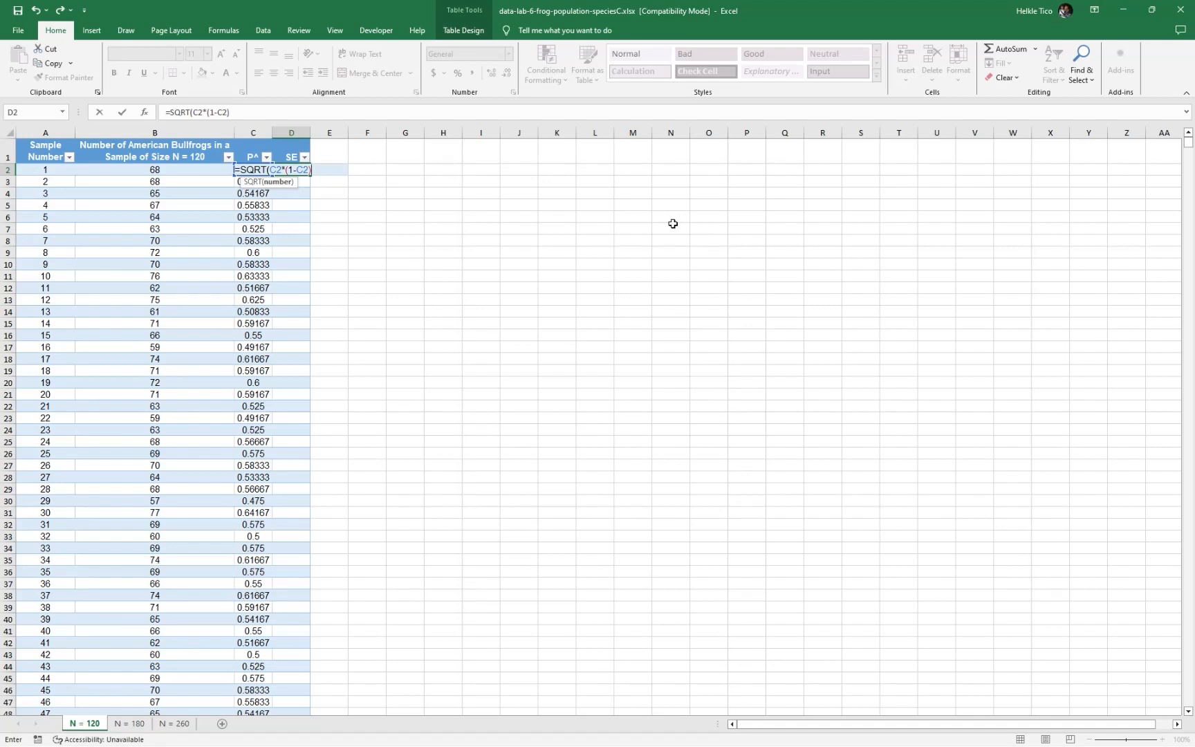
pyautogui.click(270, 170)
pyautogui.write('(')
pyautogui.write('120')
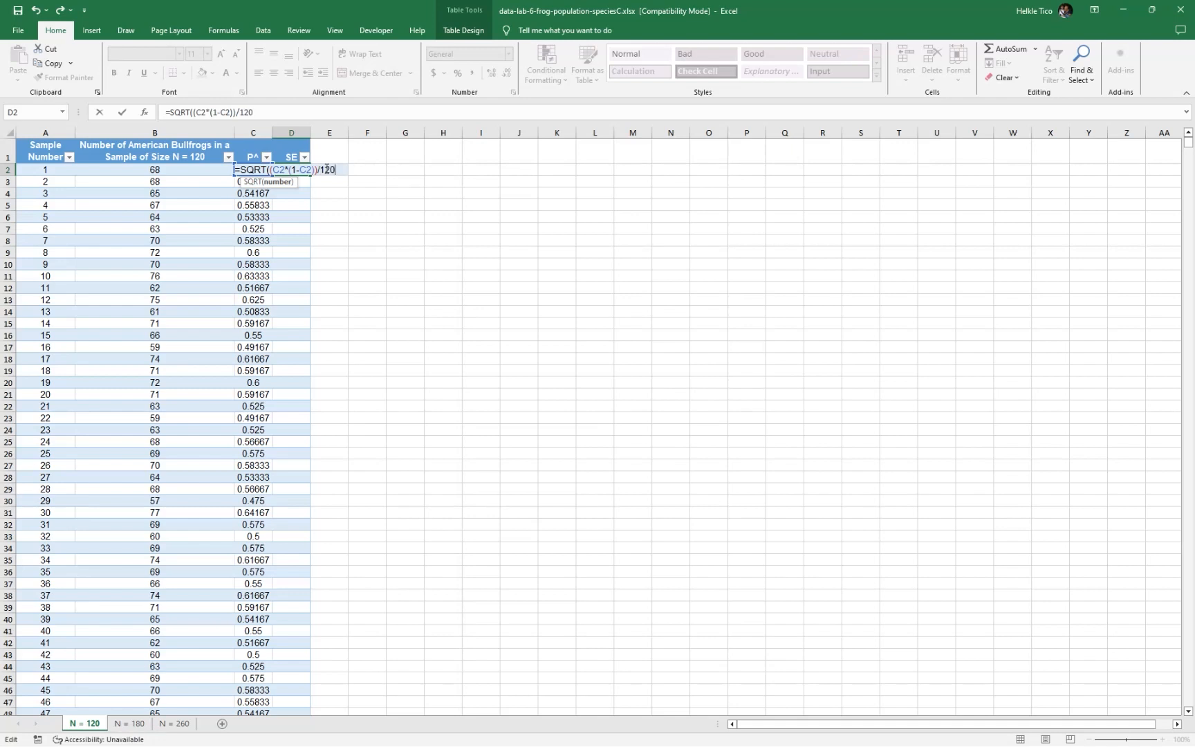
pyautogui.write(')')
pyautogui.click(331, 171)
pyautogui.press('Return')
pyautogui.click(299, 169)
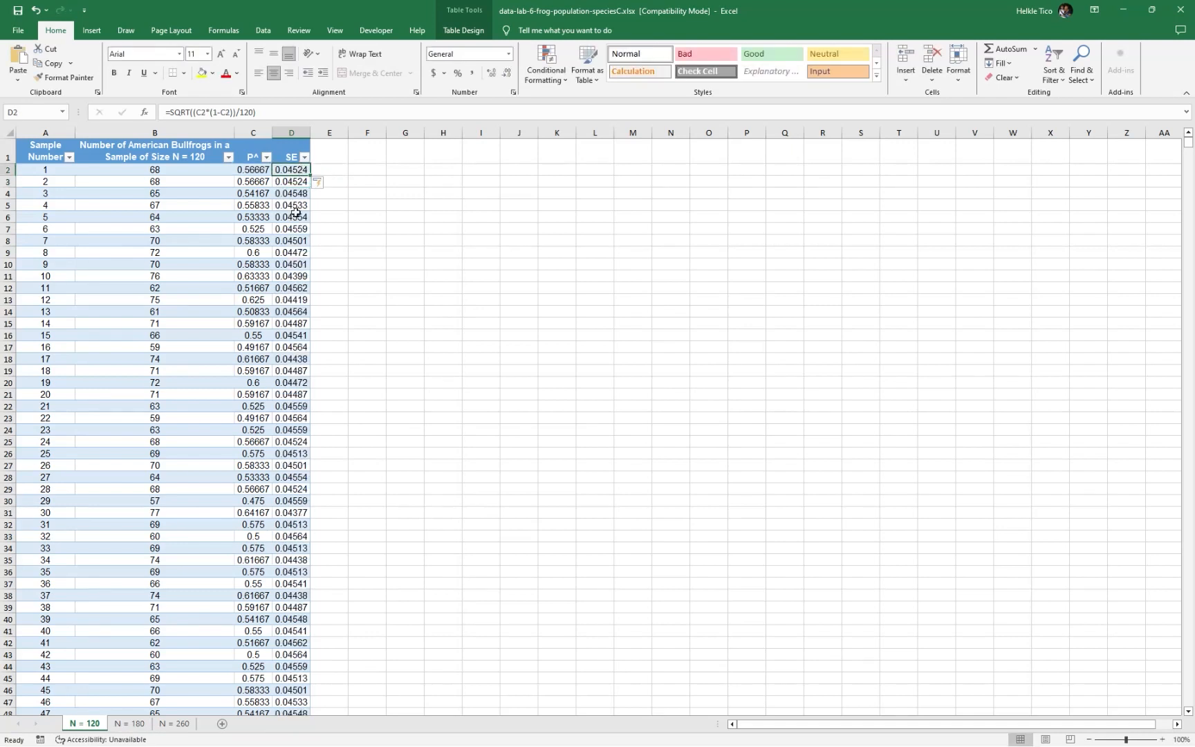
pyautogui.click(294, 392)
pyautogui.click(351, 203)
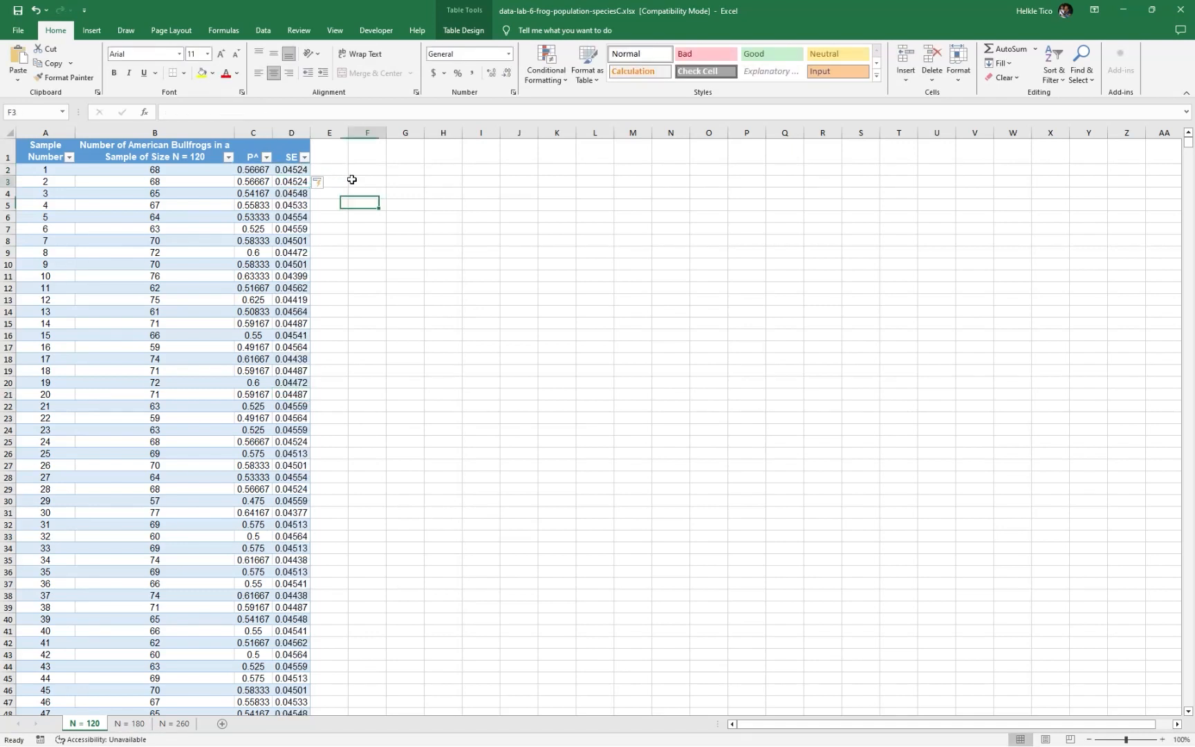
pyautogui.click(353, 181)
pyautogui.click(293, 157)
pyautogui.click(298, 171)
pyautogui.click(323, 158)
pyautogui.click(269, 159)
pyautogui.click(288, 155)
# Add table columns headed "Z 95%" in E1 and "Z 99%" in F1, and widen both columns to fit their headers
pyautogui.click(332, 157)
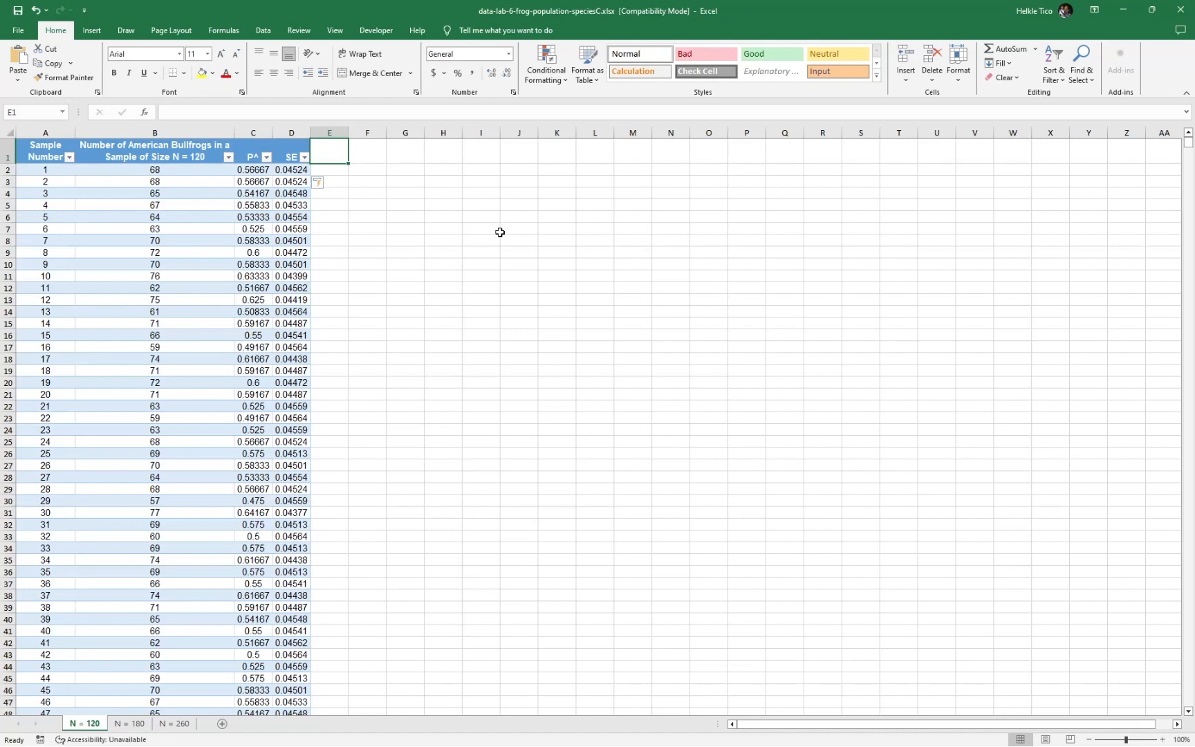
pyautogui.write('Z')
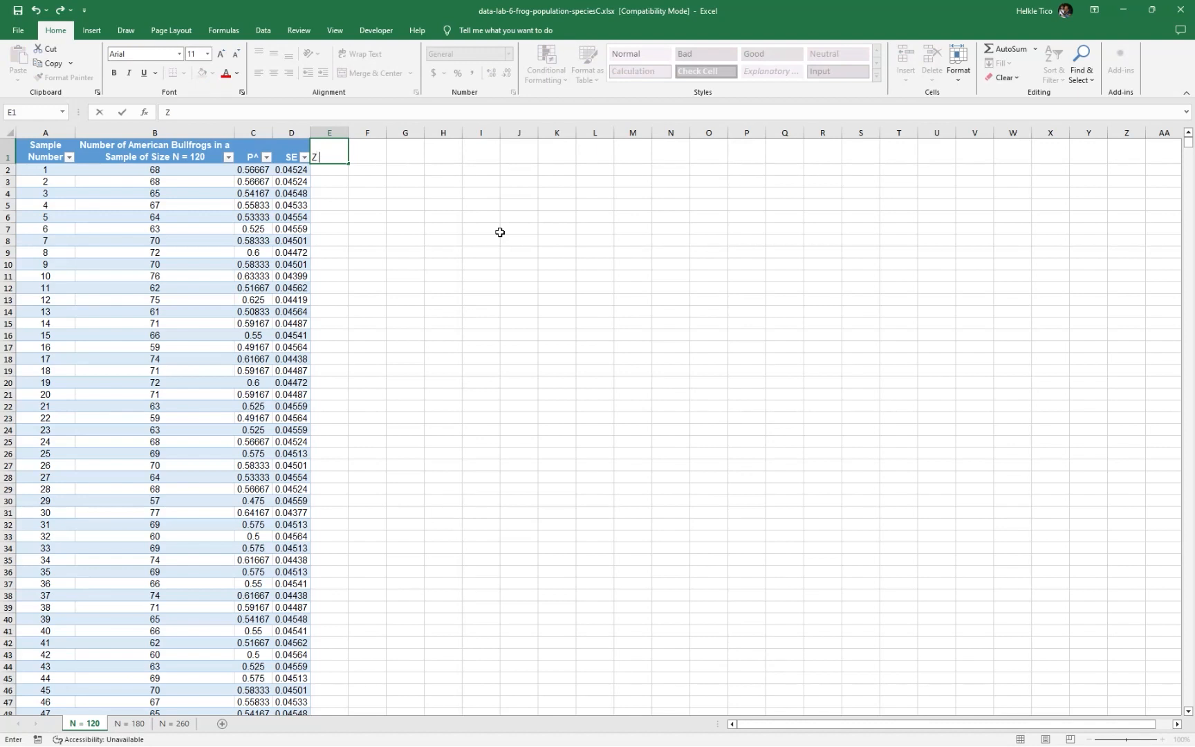
pyautogui.write(' 95%')
pyautogui.press('Tab')
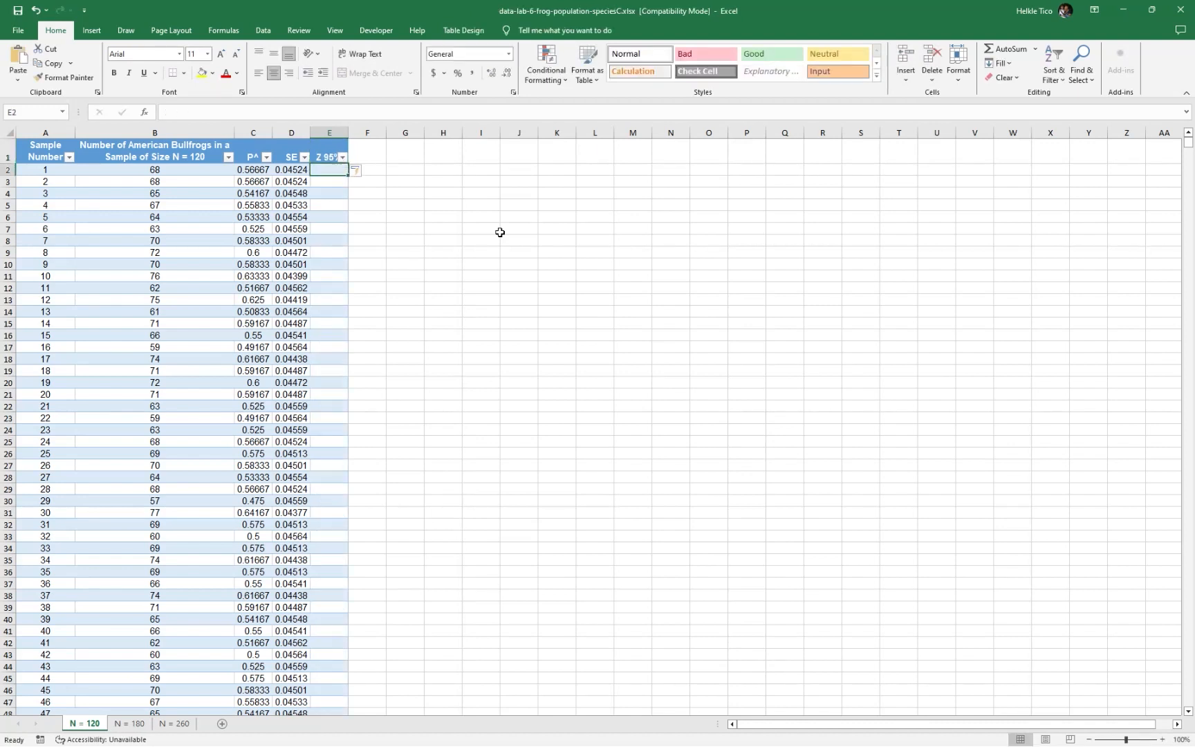
pyautogui.write('Z 99%')
pyautogui.press('Return')
pyautogui.moveTo(315, 132); pyautogui.dragTo(402, 133)
pyautogui.click(412, 181)
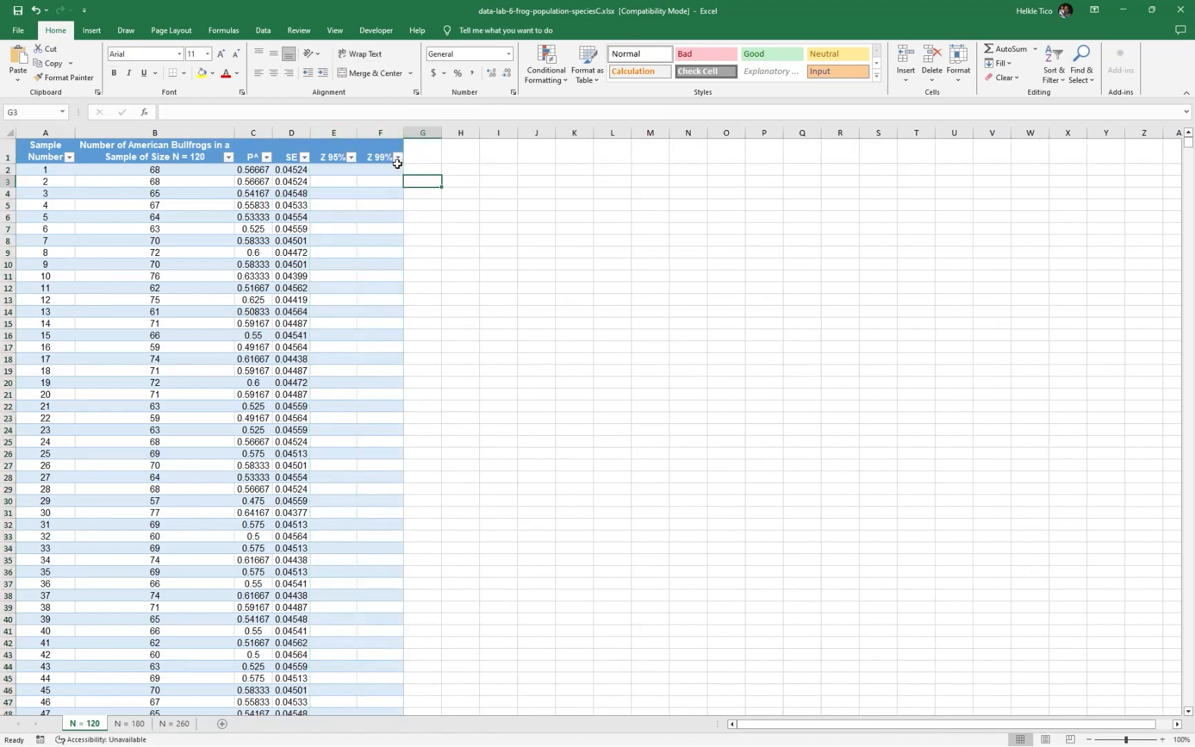
# Look up the 95% critical value on the Microsoft Whiteboard and return to Excel to enter it as the constant 1.96 in E2
pyautogui.click(339, 169)
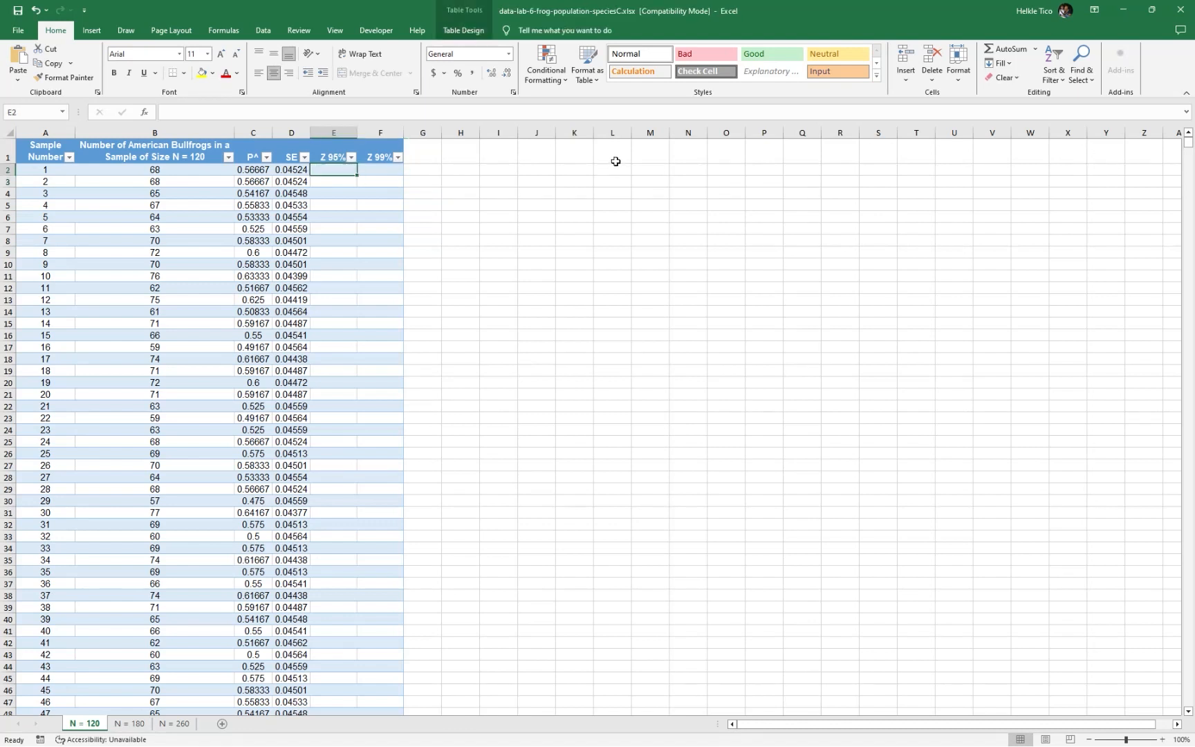
pyautogui.write('=')
pyautogui.hotkey('alt', 'Tab')
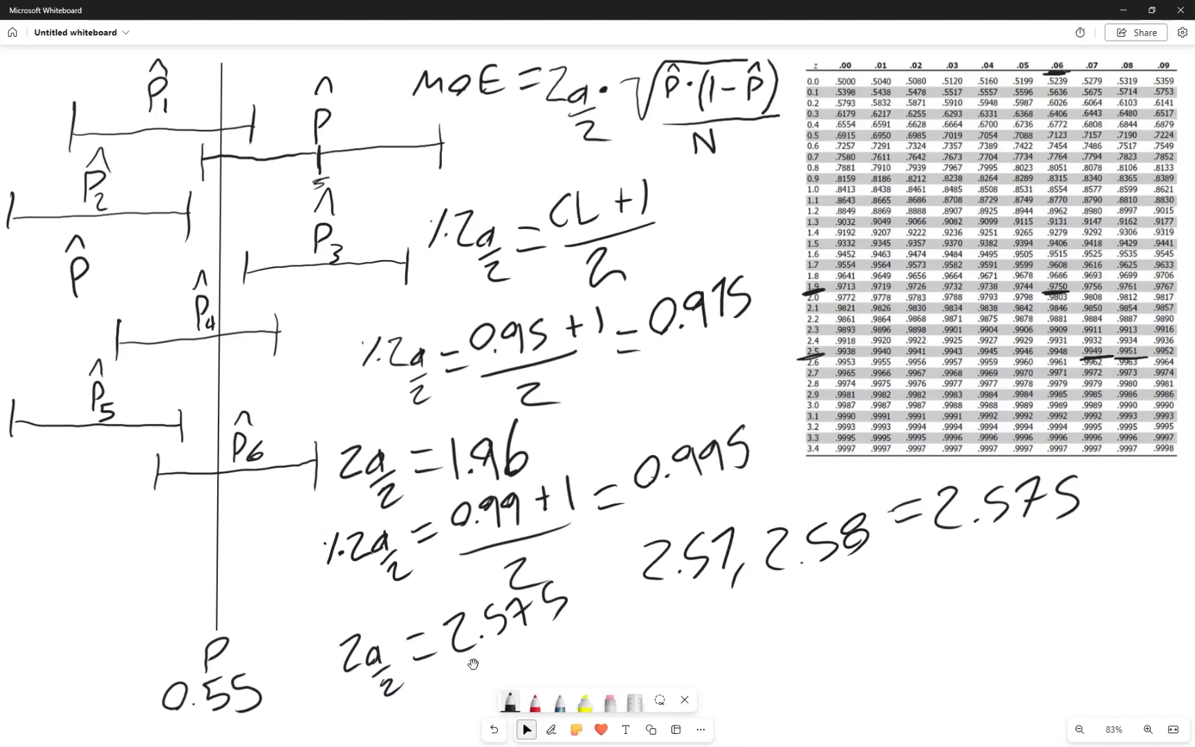
pyautogui.hotkey('alt', 'Tab')
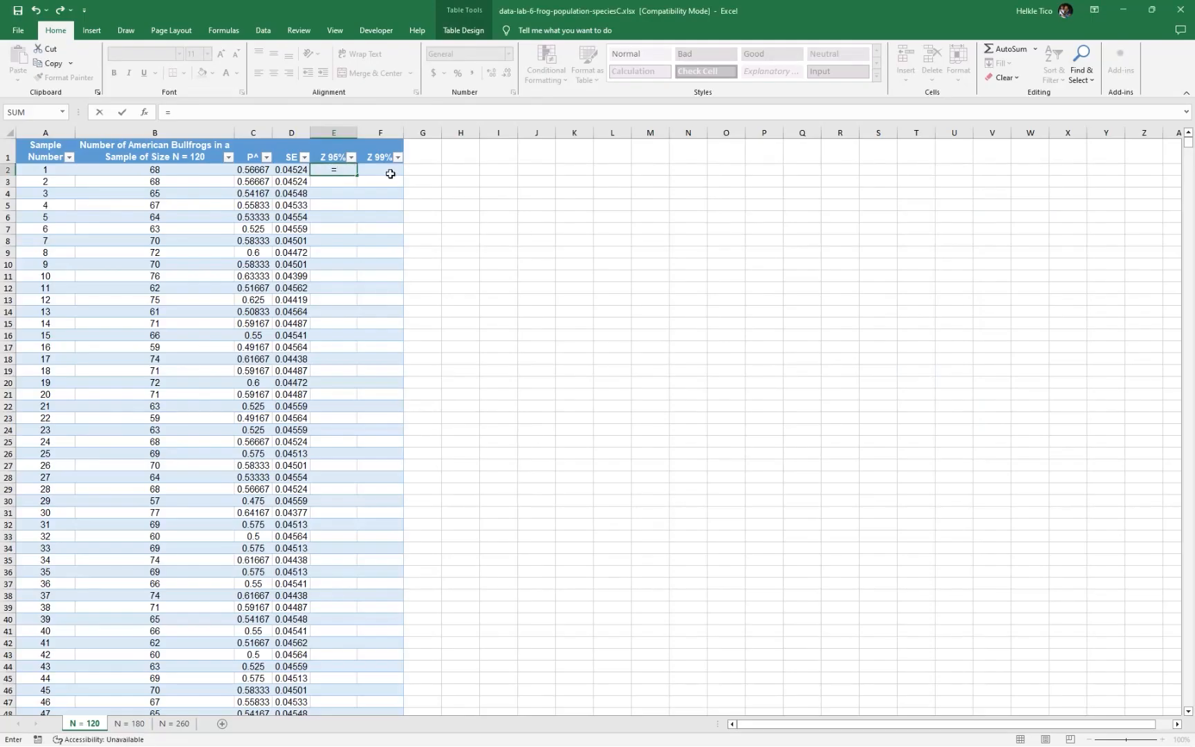
pyautogui.press('BackSpace')
pyautogui.write('1.96')
pyautogui.press('Return')
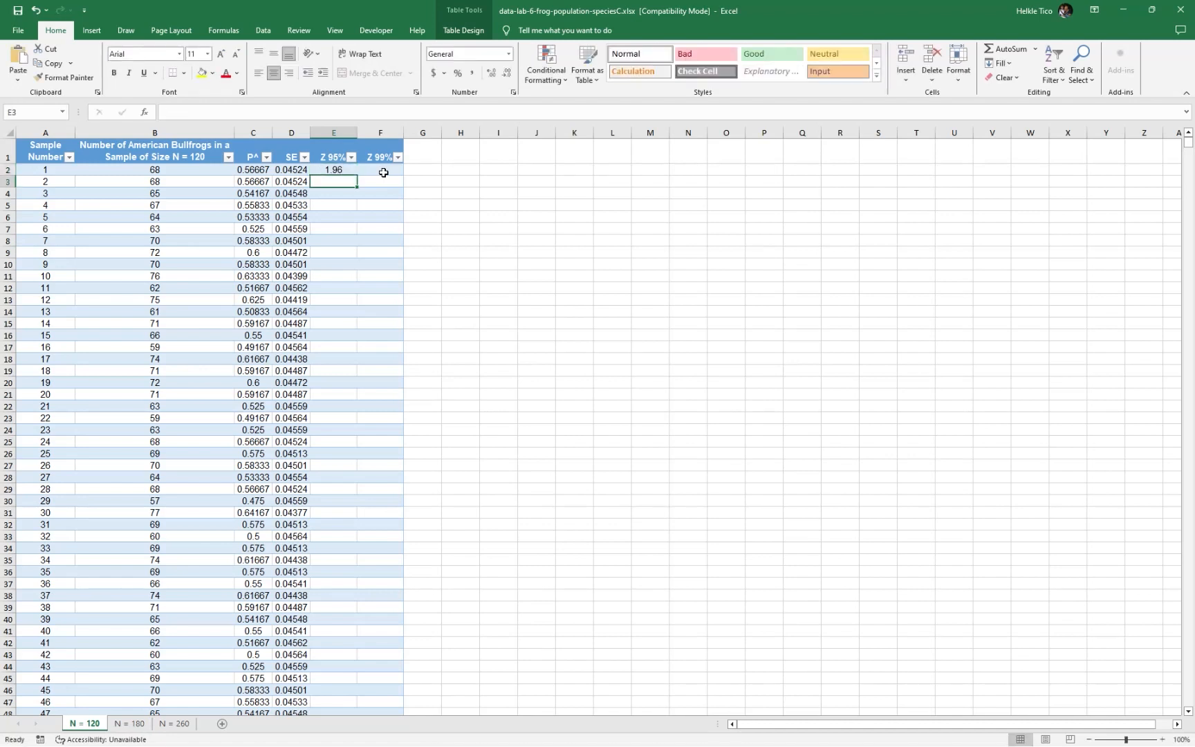
# Fill the whole Z 95% column with the critical value by entering the formula =1.96 in E2
pyautogui.click(350, 171)
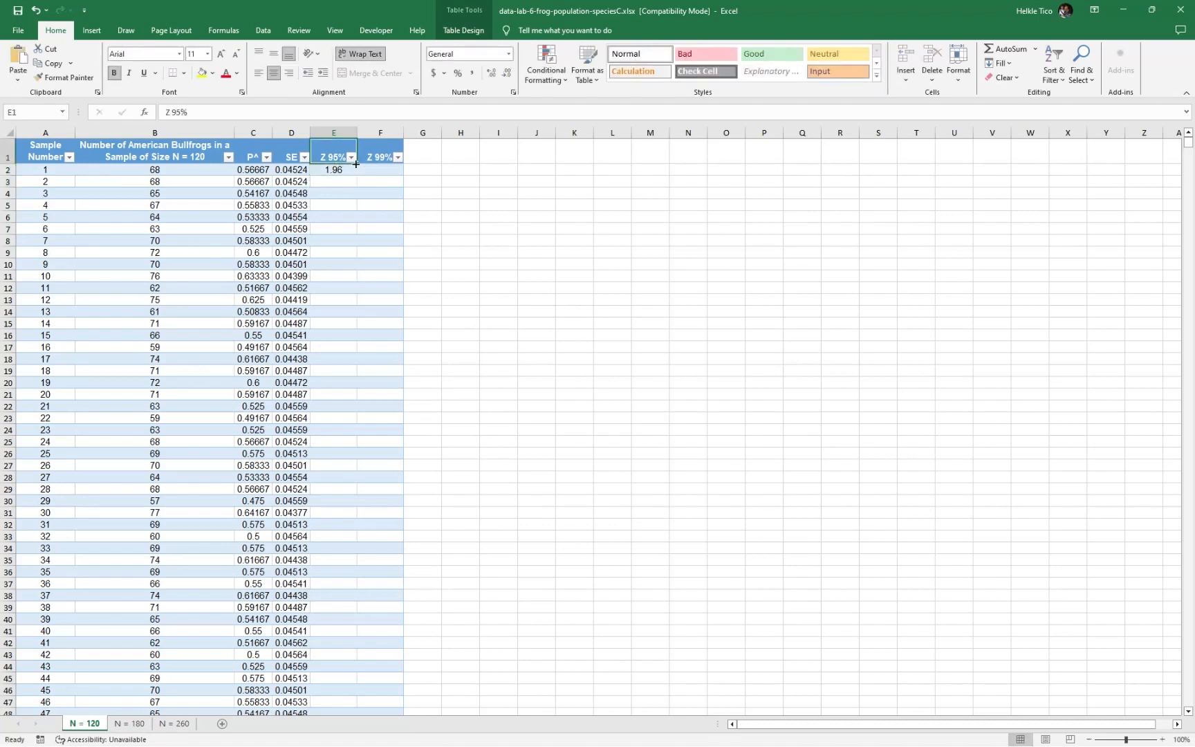
pyautogui.doubleClick(330, 169)
pyautogui.hotkey('ctrl', 'a')
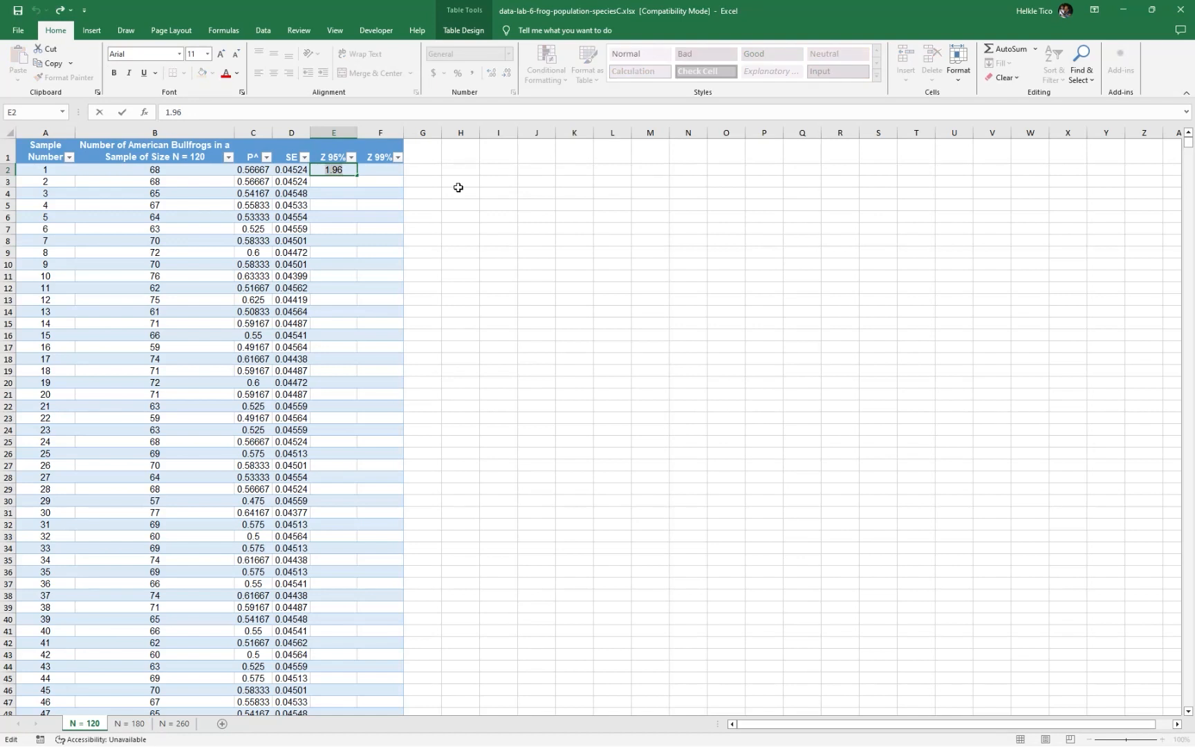
pyautogui.write('=1.96')
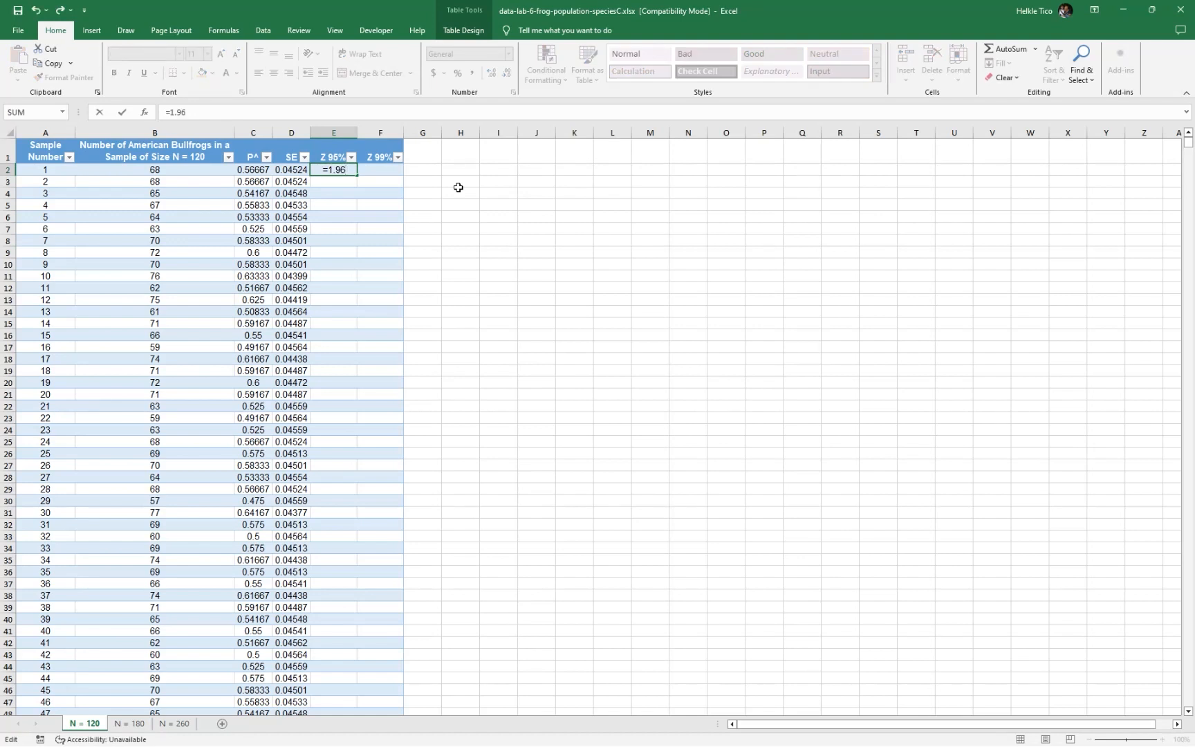
pyautogui.press('Tab')
# Fill the whole Z 99% column with the critical value by entering the formula =2.575 in F2
pyautogui.write('=')
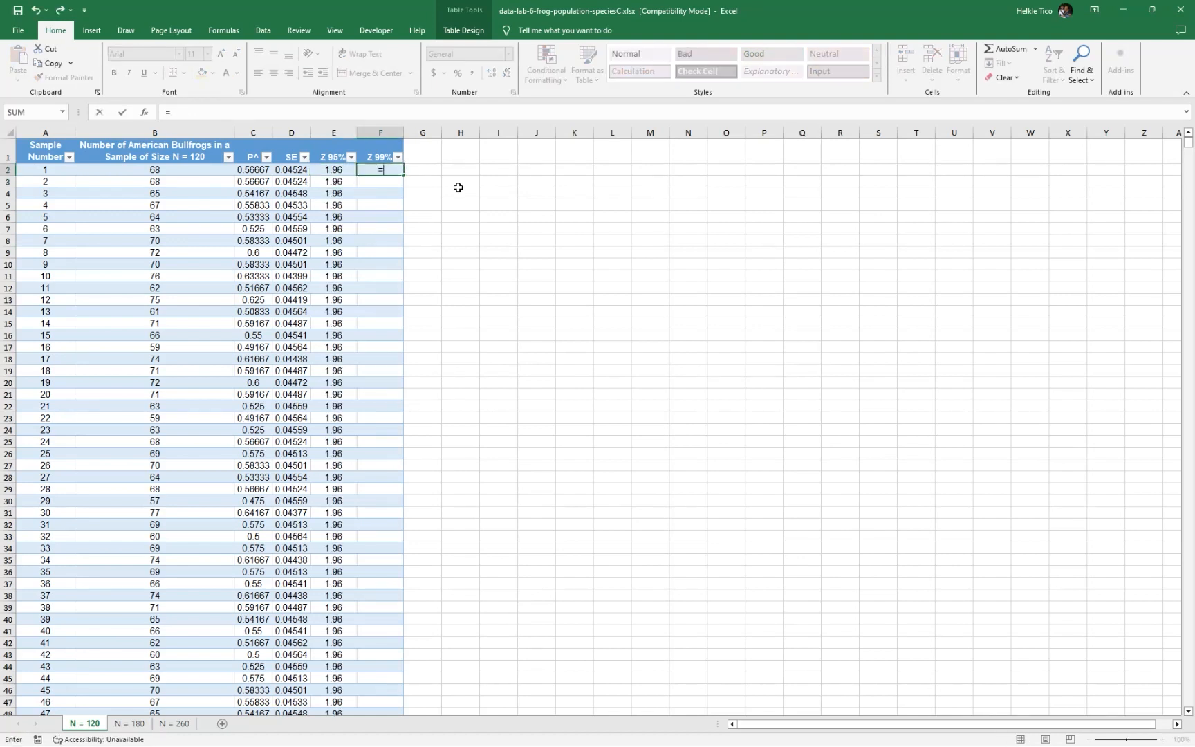
pyautogui.write('2.575')
pyautogui.press('Return')
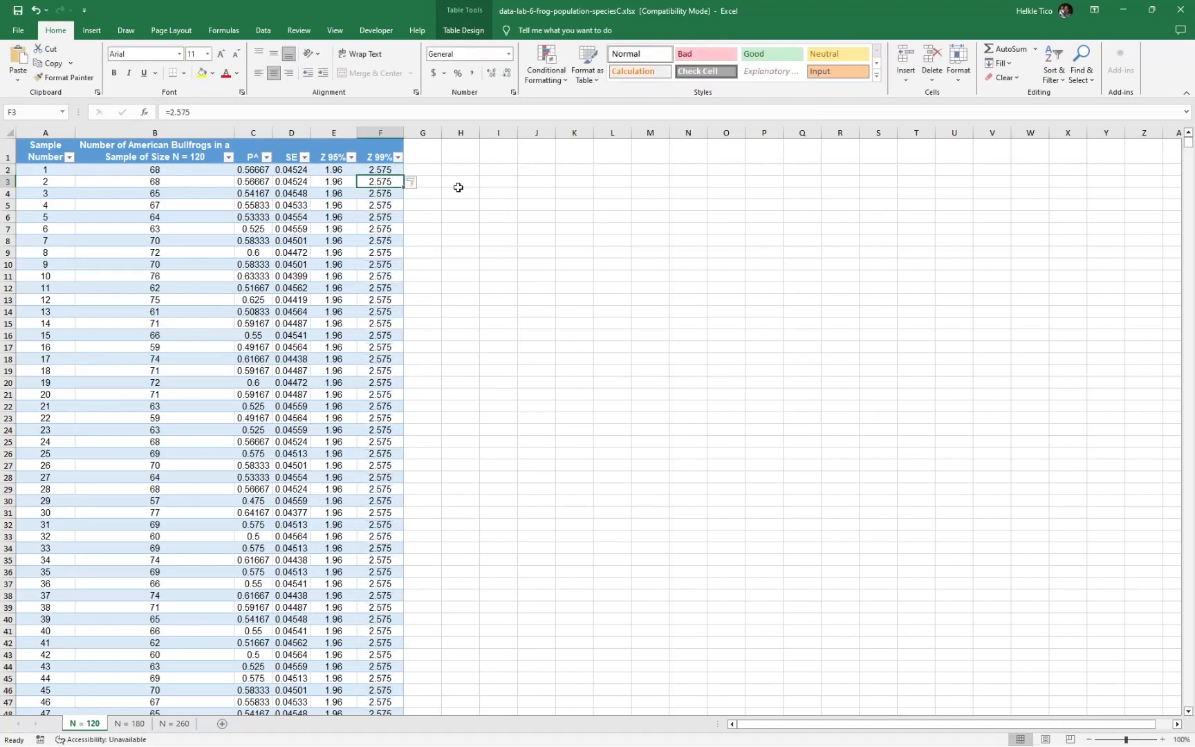
pyautogui.click(470, 181)
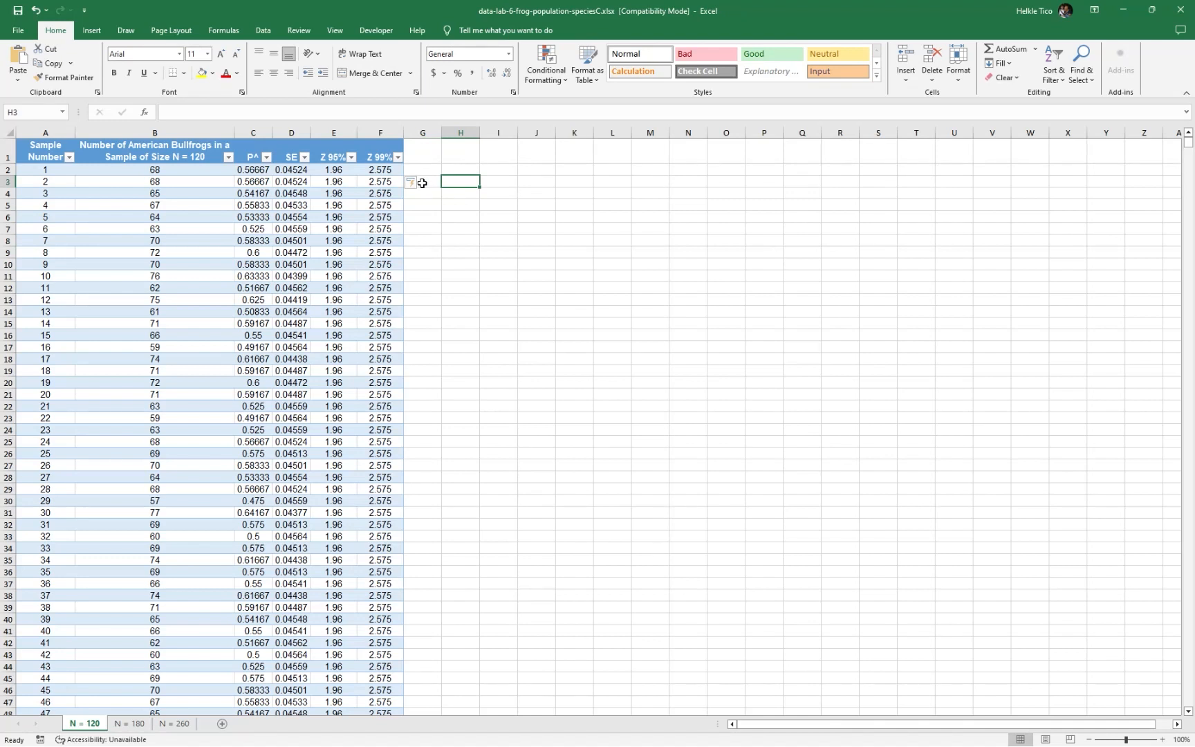
# Add table columns headed "MOE 95%" in G1 and "MOE 99%" in H1, and widen both columns
pyautogui.doubleClick(297, 152)
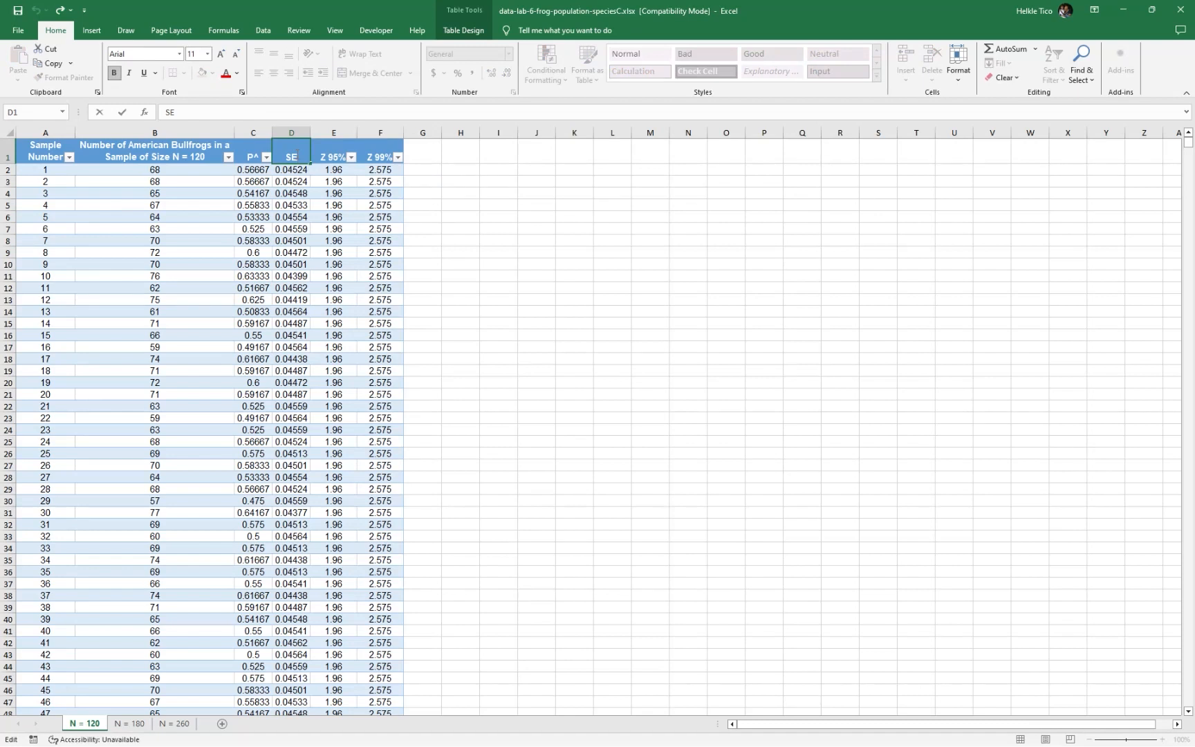
pyautogui.click(425, 159)
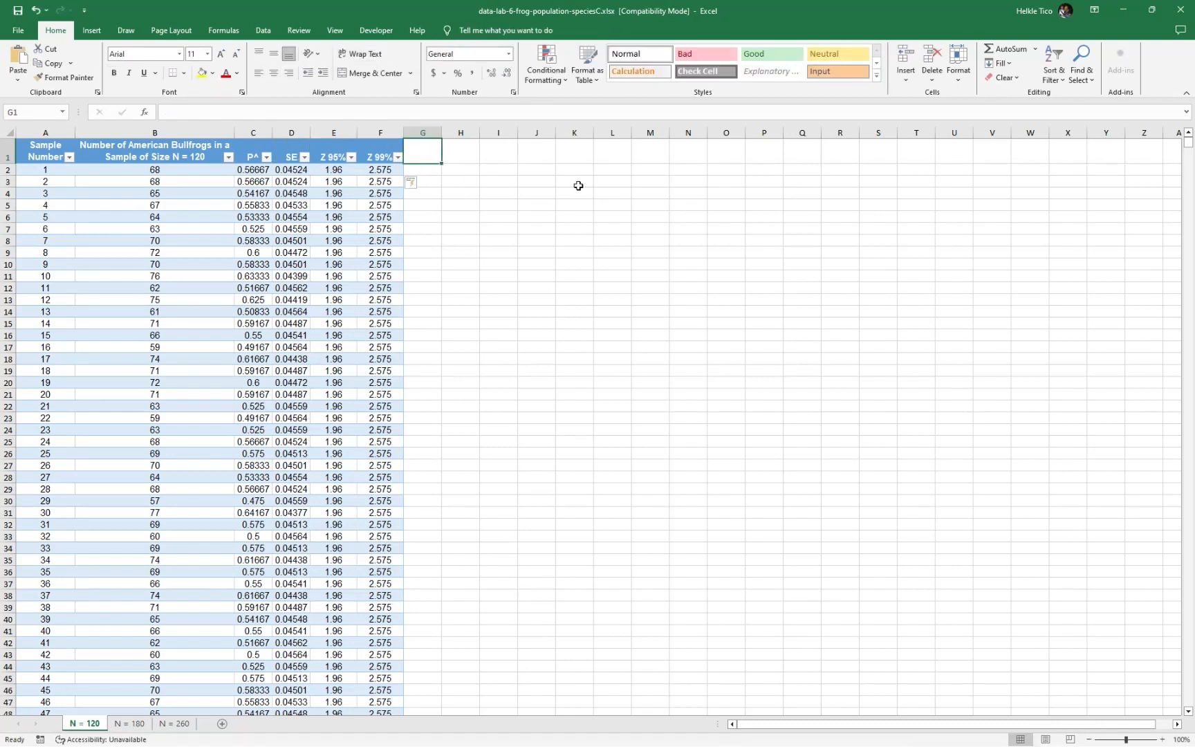
pyautogui.write('MOE')
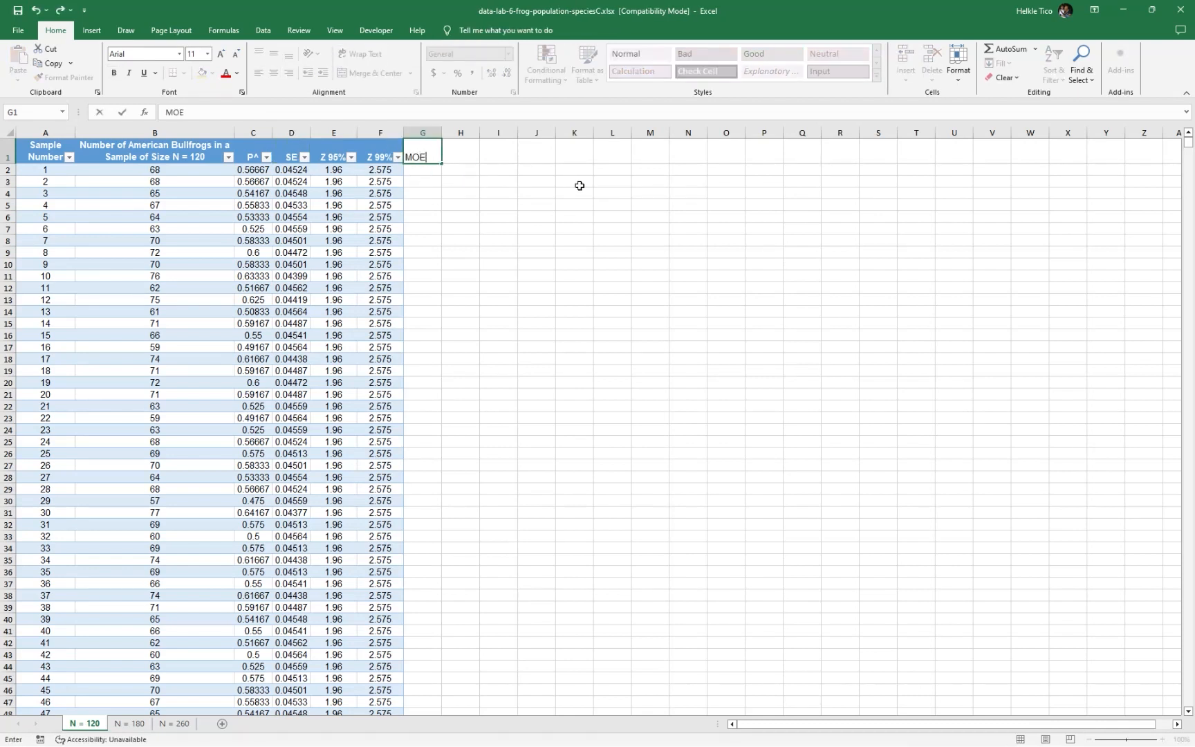
pyautogui.write(' 95%')
pyautogui.press('Return')
pyautogui.press('Up')
pyautogui.press('Right')
pyautogui.write('M')
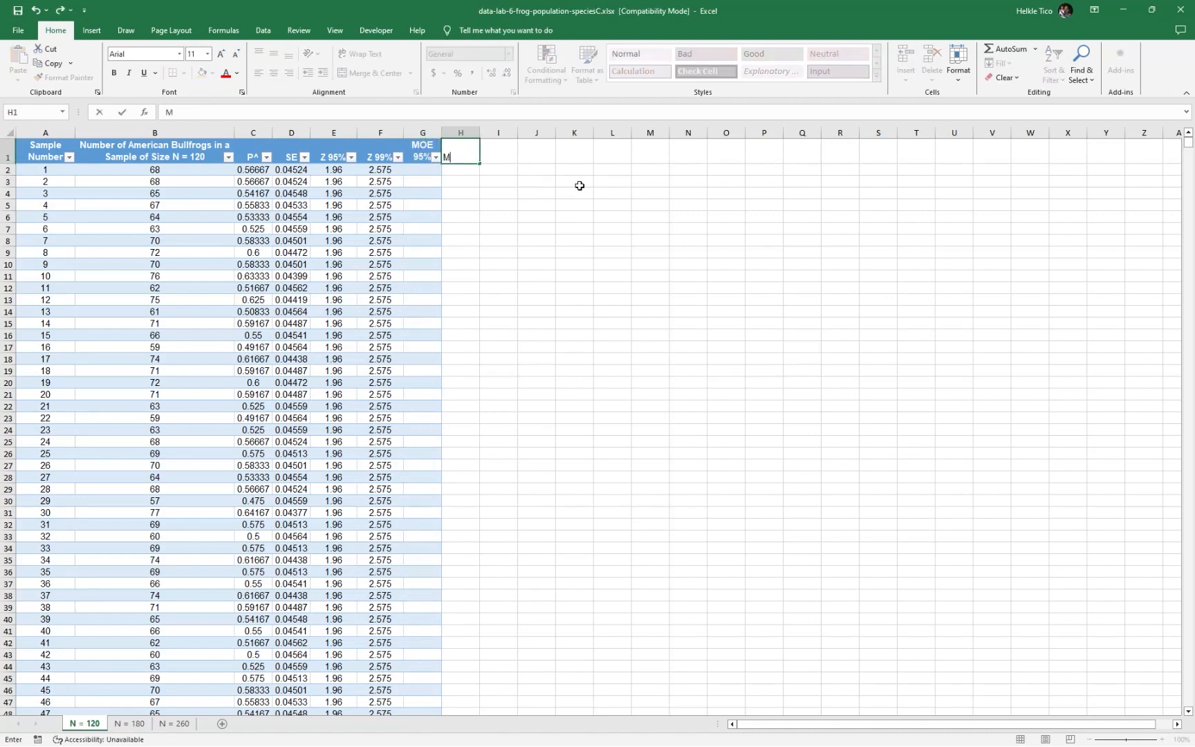
pyautogui.write('OE 99%')
pyautogui.press('Return')
pyautogui.moveTo(422, 133); pyautogui.dragTo(489, 134)
# Fill the MOE 95% column with the margins of error by entering the formula =E2*D2 in G2
pyautogui.click(426, 170)
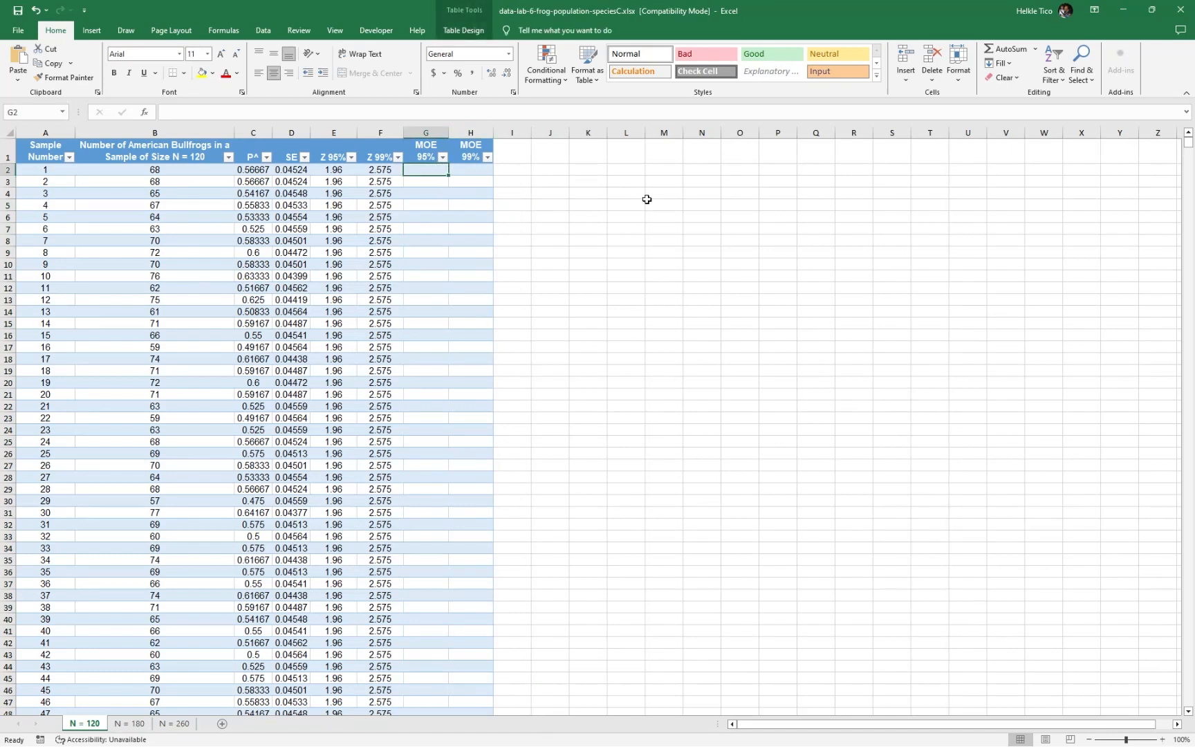
pyautogui.write('=')
pyautogui.press('Left')
pyautogui.press('Left')
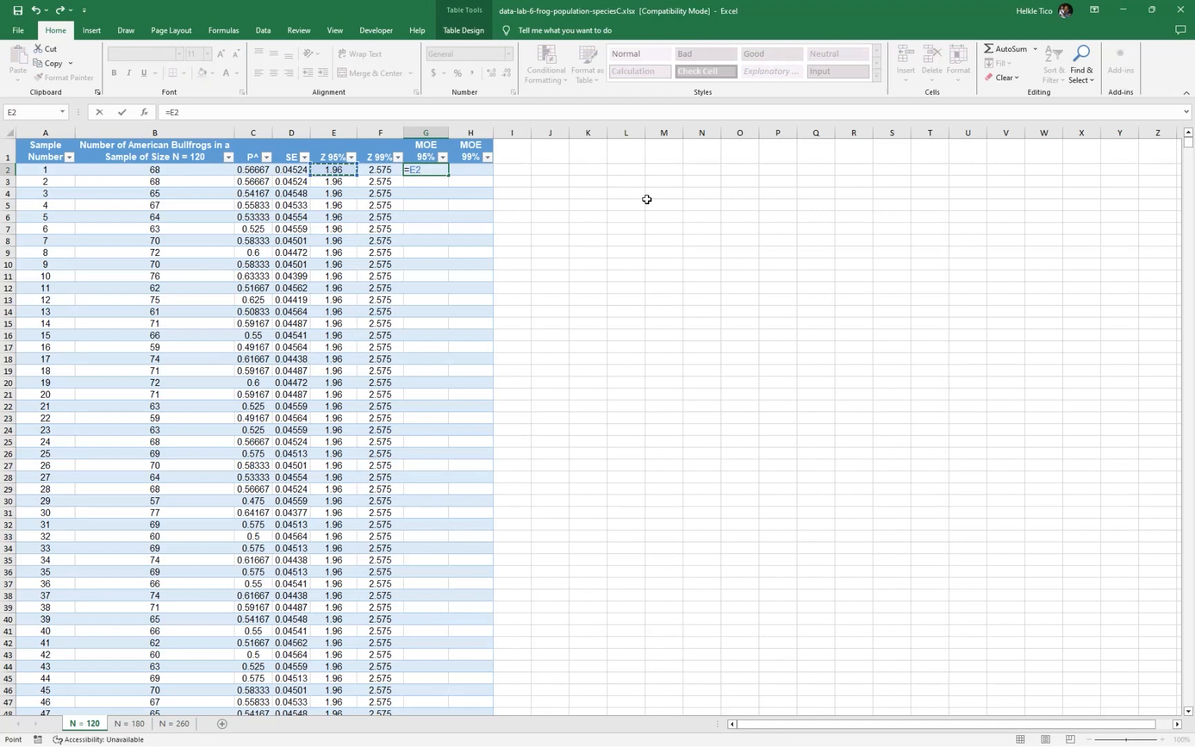
pyautogui.write('*')
pyautogui.press('Left')
pyautogui.press('Left')
pyautogui.press('Left')
pyautogui.press('Return')
# Check the margin-of-error formula on the Microsoft Whiteboard, and fill the MOE 99% column in Excel by entering =F2*D2 in H2
pyautogui.hotkey('alt', 'Tab')
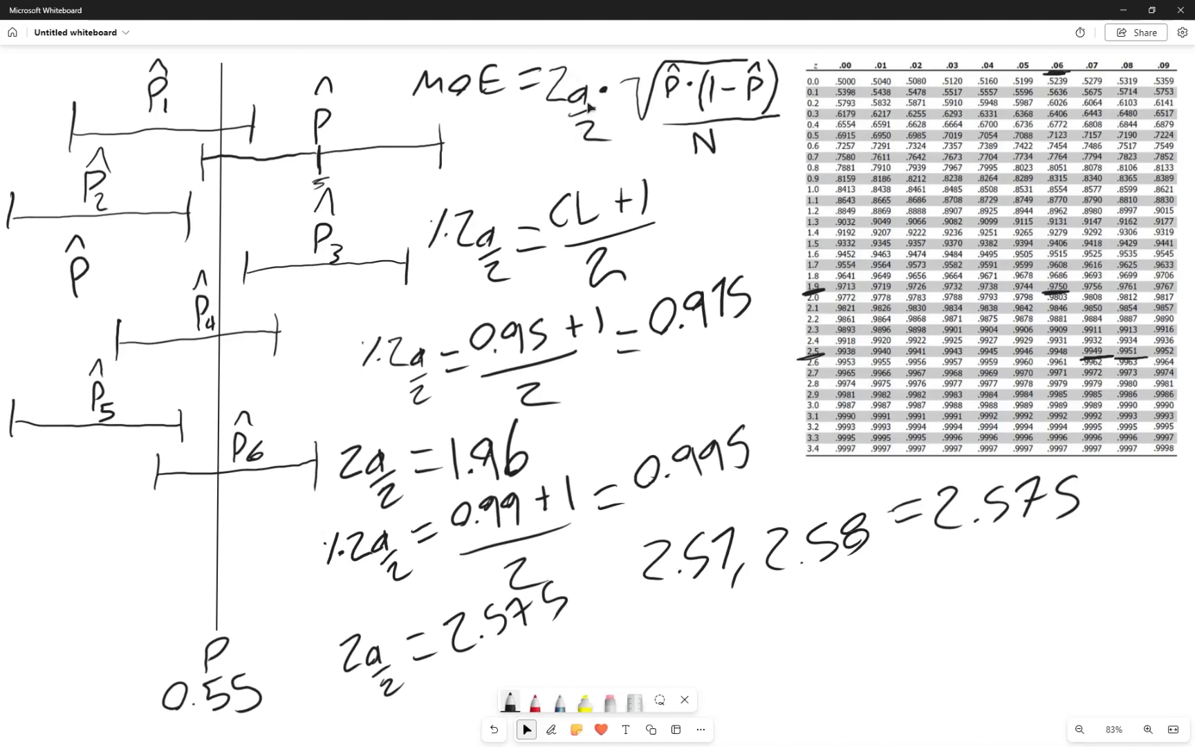
pyautogui.hotkey('alt', 'Tab')
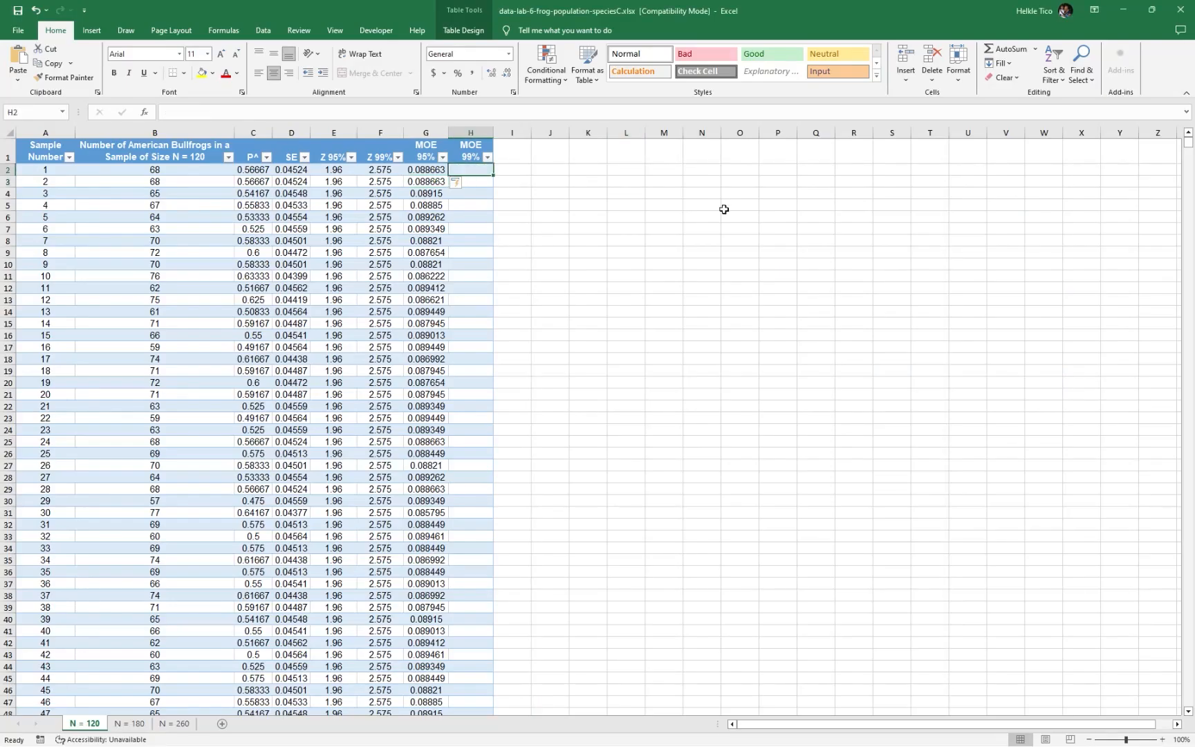
pyautogui.write('=')
pyautogui.press('Left')
pyautogui.press('Left')
pyautogui.write('*')
pyautogui.press('Left')
pyautogui.press('Left')
pyautogui.press('Left')
pyautogui.press('Left')
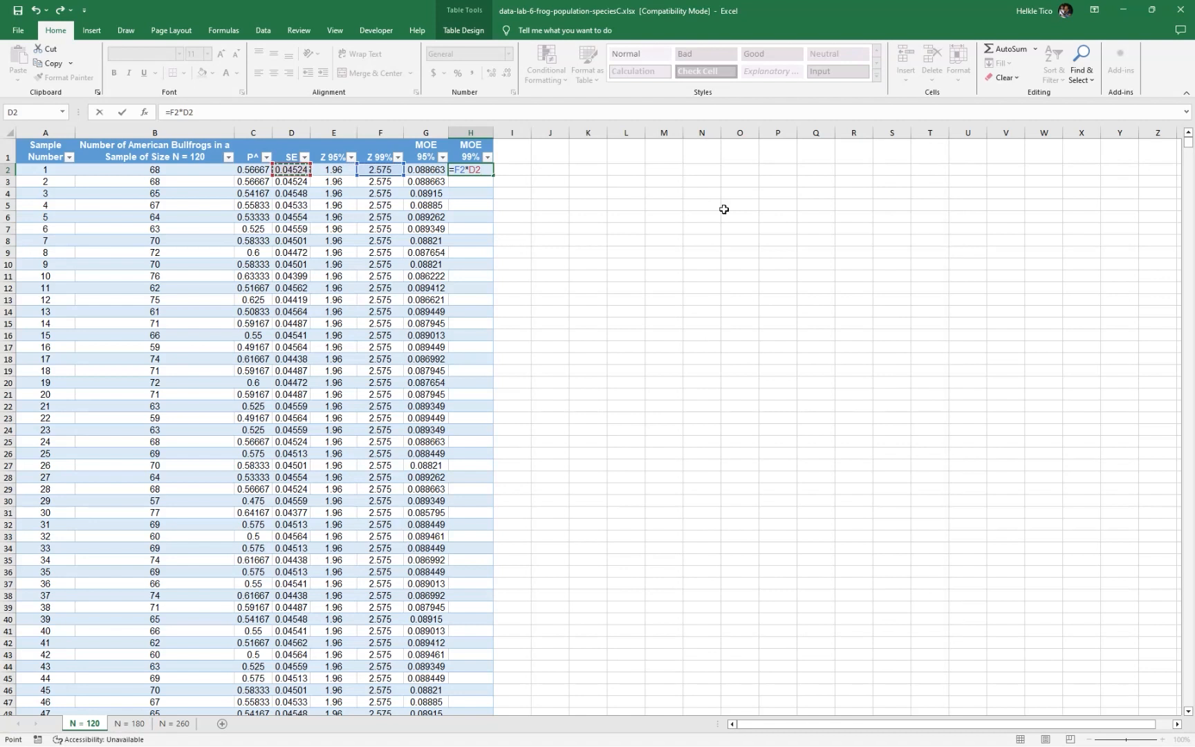
pyautogui.press('Return')
pyautogui.click(422, 156)
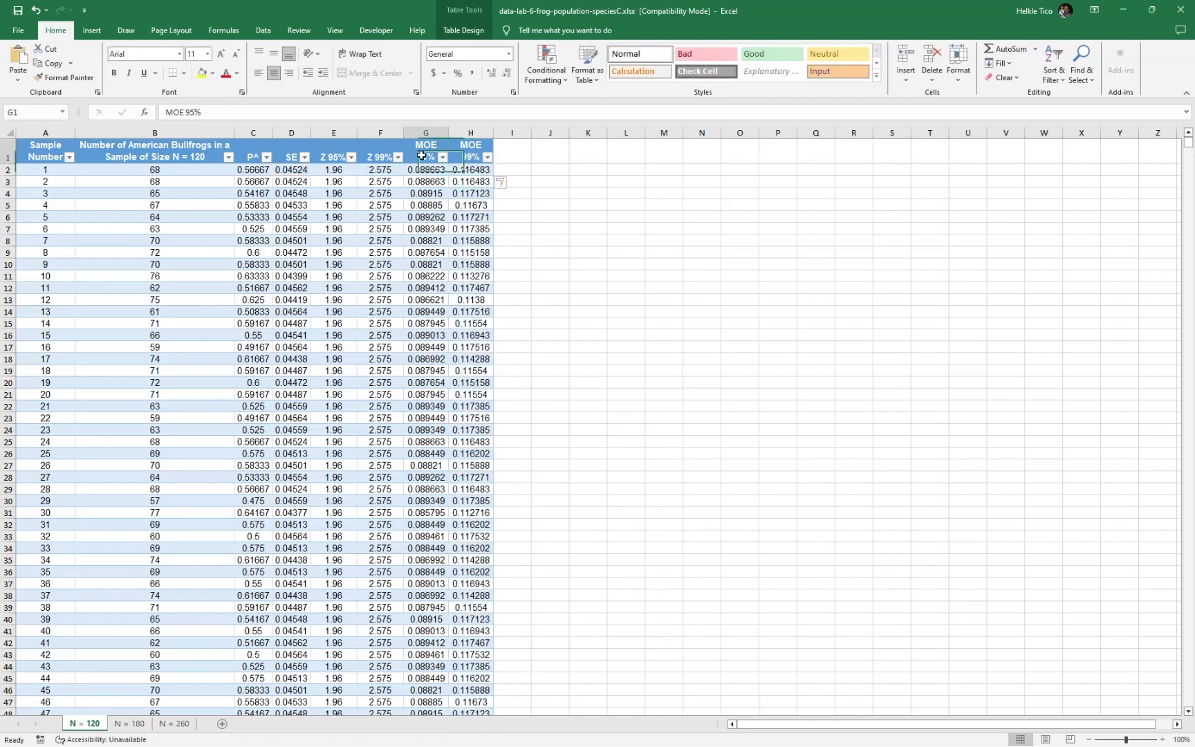
pyautogui.click(455, 151)
pyautogui.click(326, 156)
pyautogui.click(374, 148)
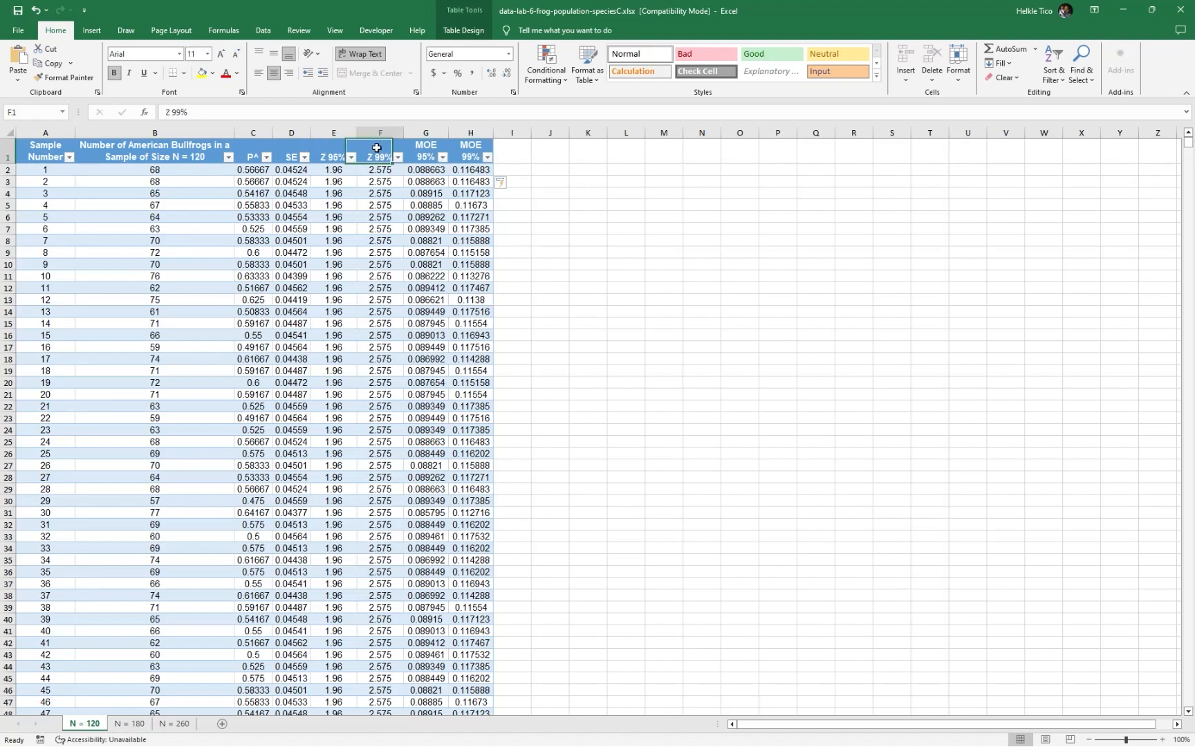
# Add a table column headed "95% CI LB" in I1 for the lower bound of the 95% confidence interval
pyautogui.click(512, 150)
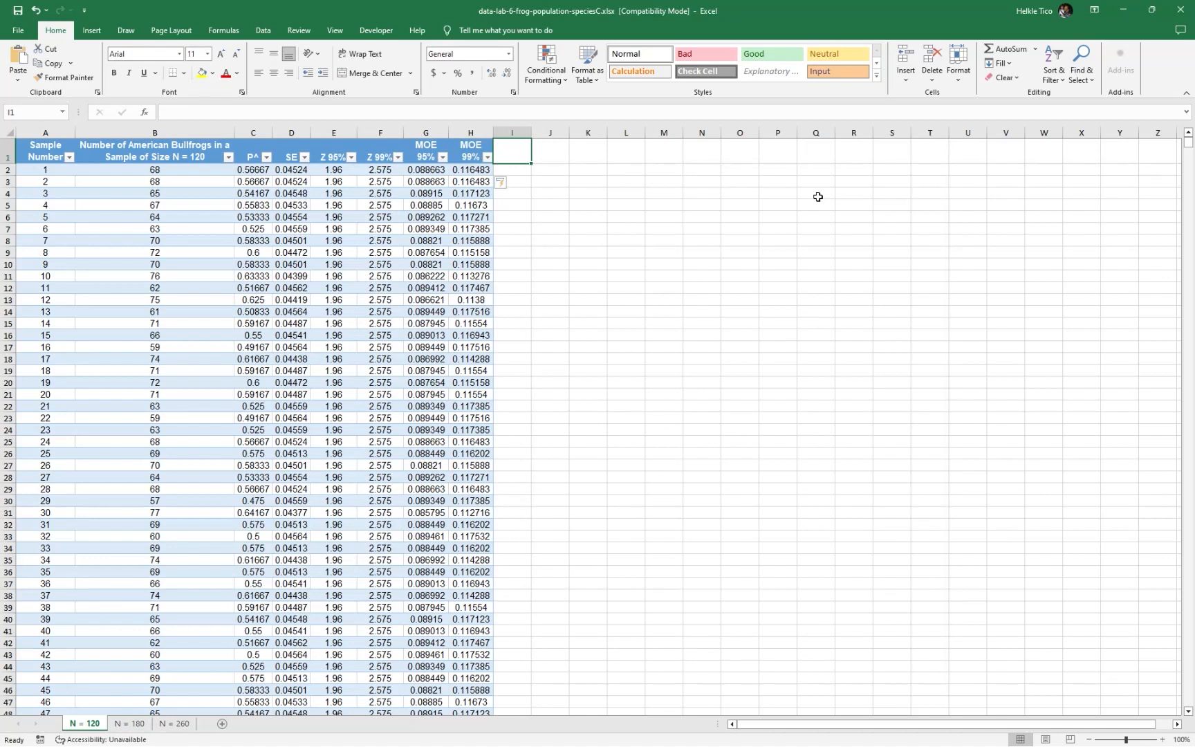
pyautogui.write('CI')
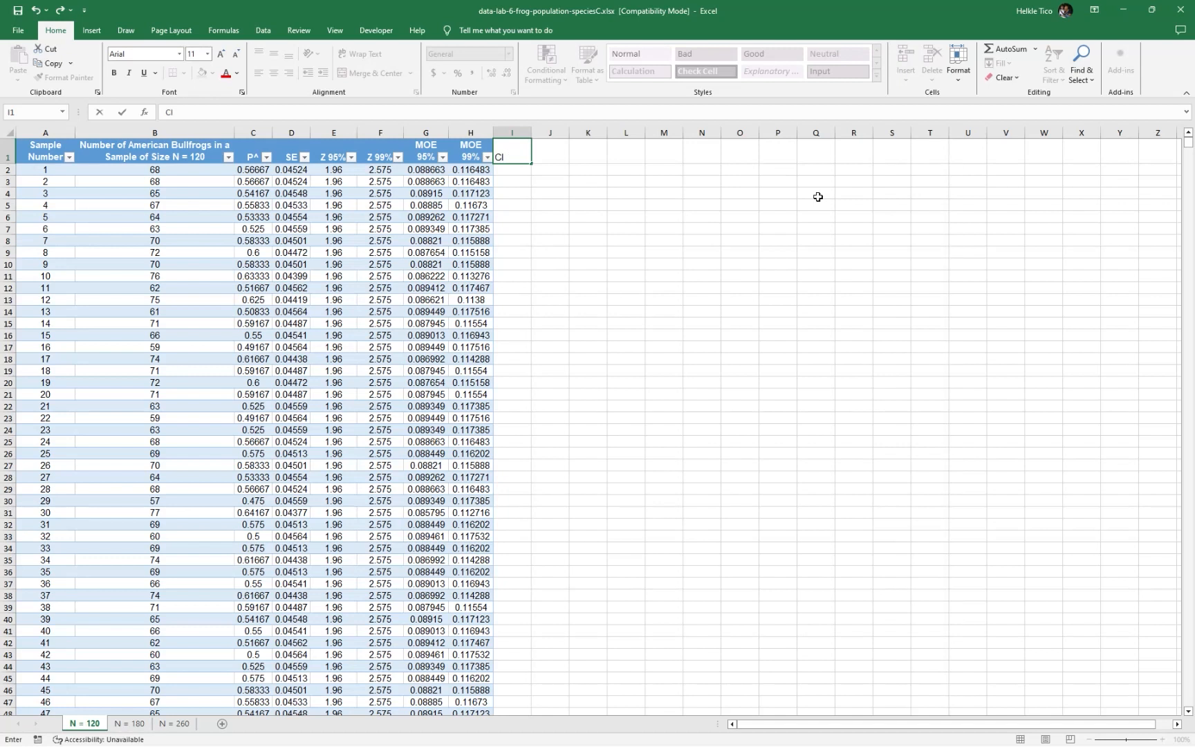
pyautogui.write('% CI LB')
pyautogui.press('Return')
# Fill the 95% CI LB column with the lower bounds by entering the formula =C2-G2 in I2
pyautogui.write('=')
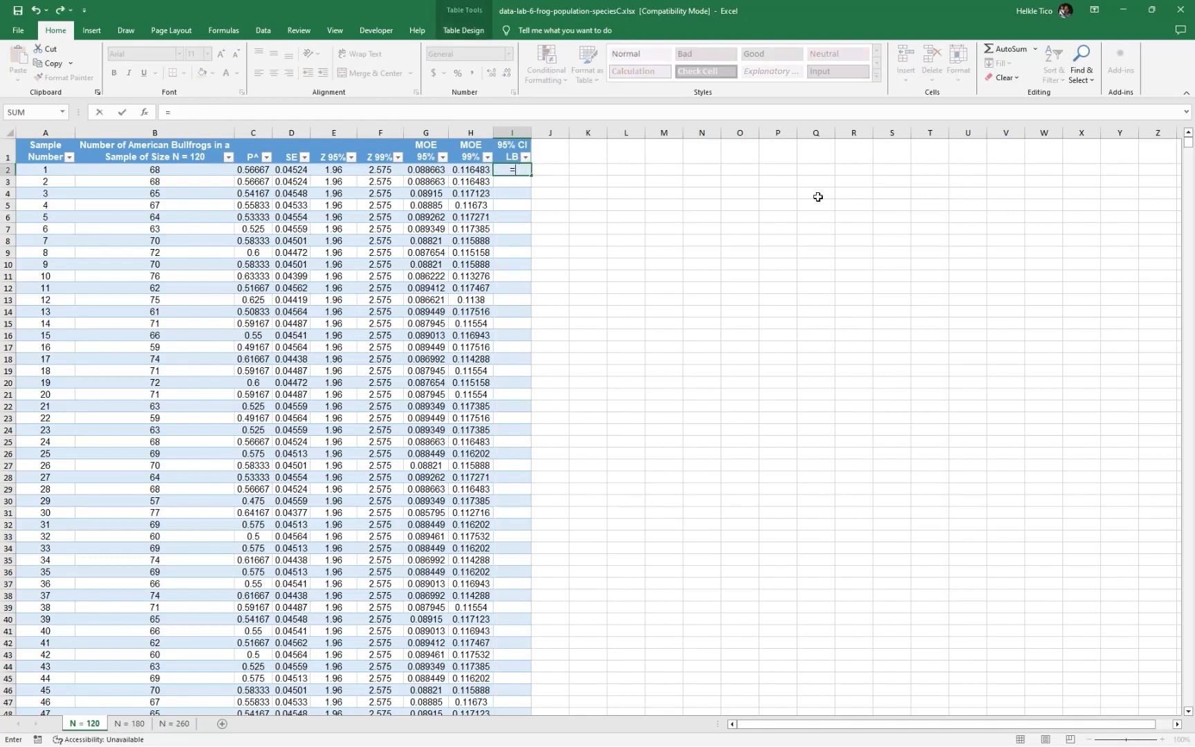
pyautogui.click(254, 172)
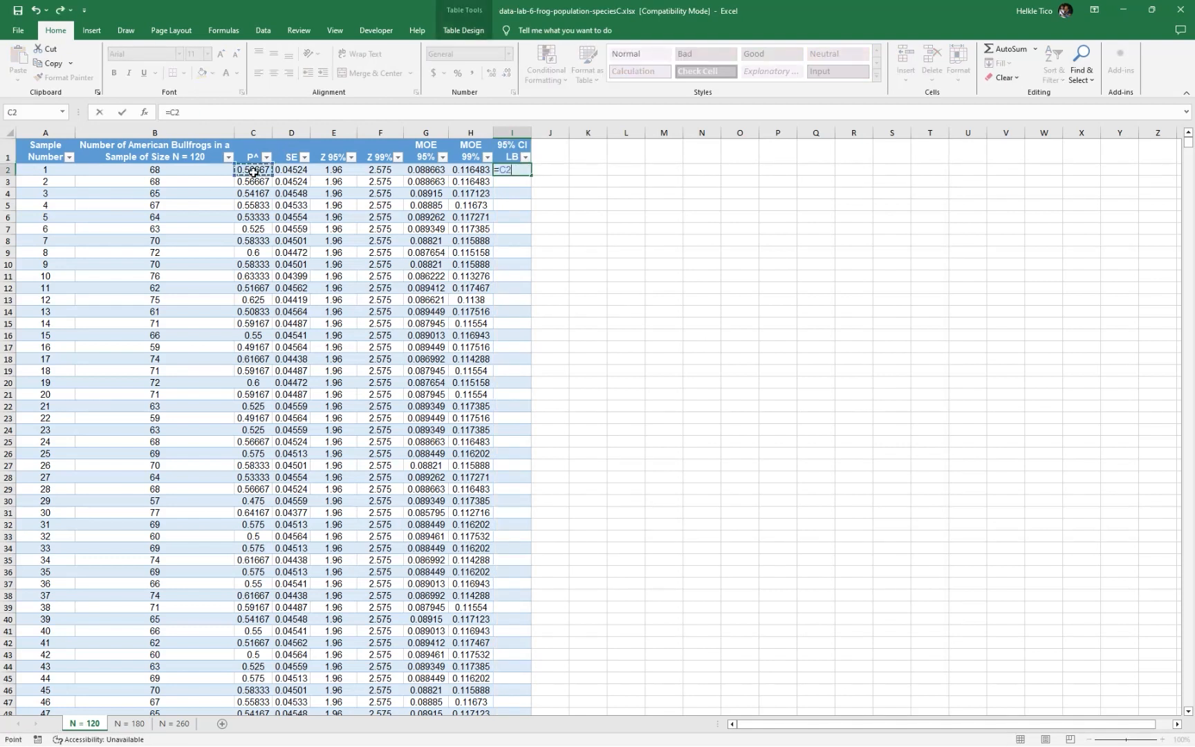
pyautogui.write('-')
pyautogui.click(420, 170)
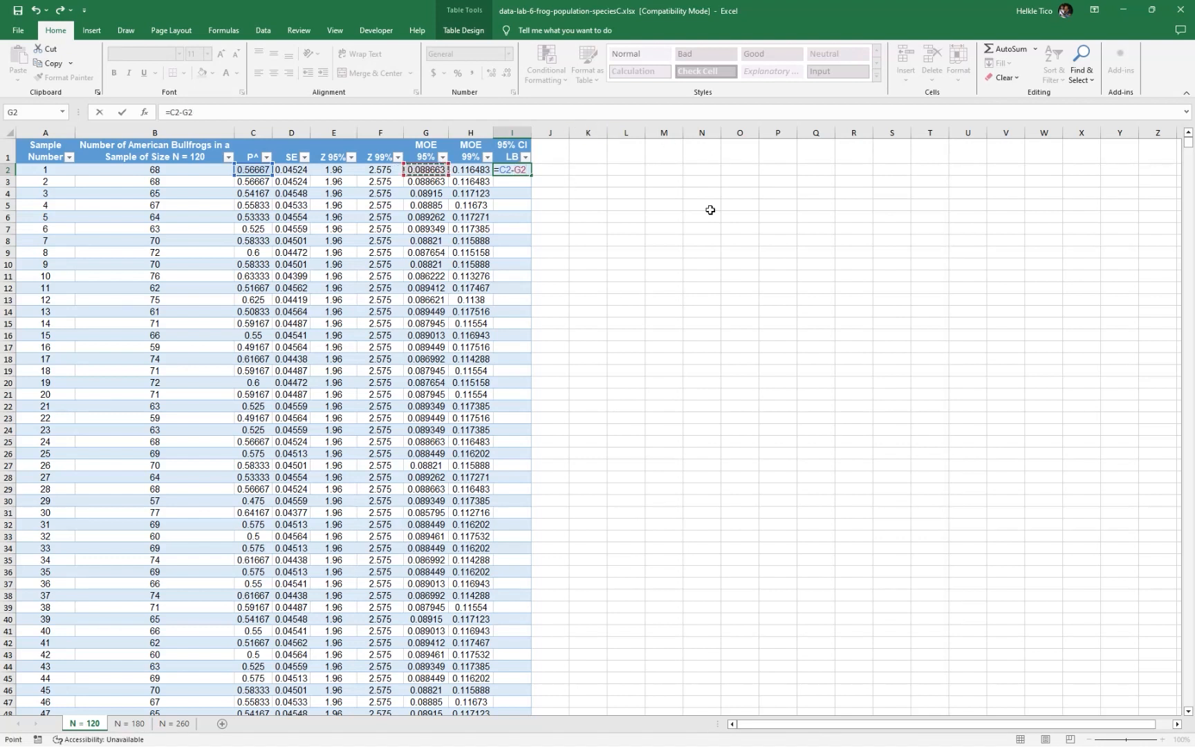
pyautogui.press('Return')
# Add a table column headed "95% CI UB" in J1 for the upper bound of the 95% confidence interval
pyautogui.press('Up')
pyautogui.press('Right')
pyautogui.press('Up')
pyautogui.write('95% CL')
pyautogui.write(' UP')
pyautogui.press('Return')
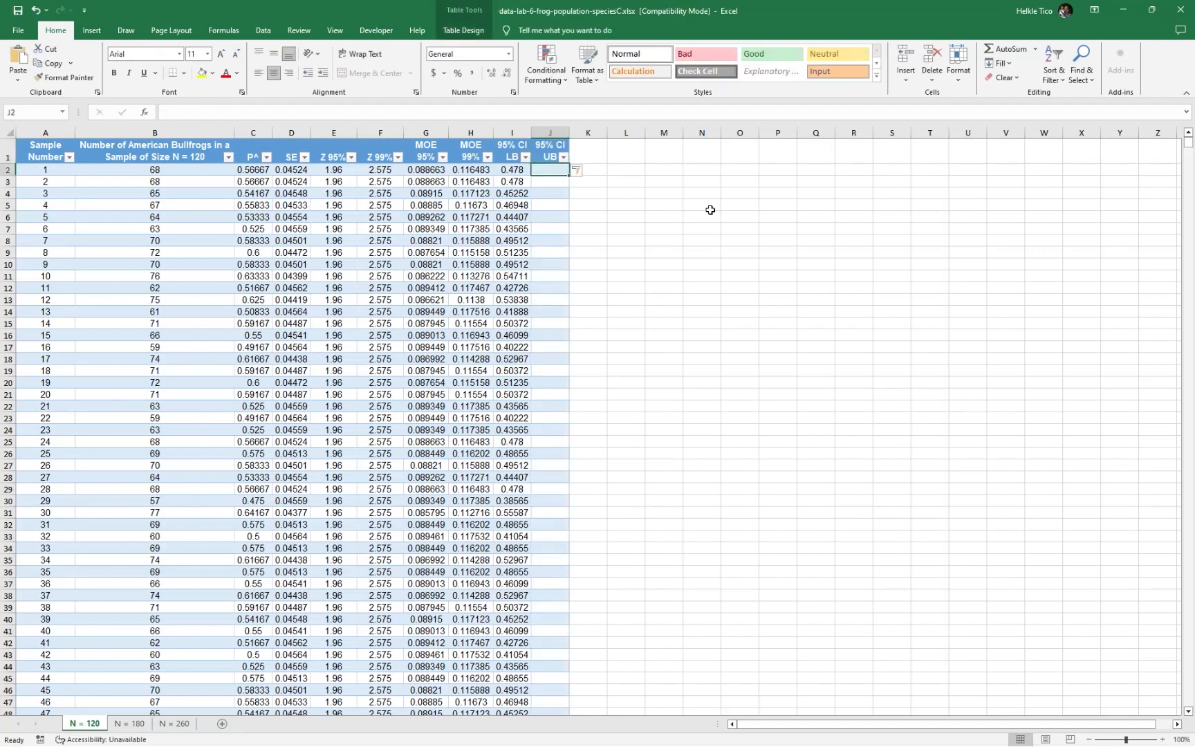
# Fill the 95% CI UB column with the upper bounds by entering the formula =C2+G2 in J2
pyautogui.write('=')
pyautogui.click(240, 171)
pyautogui.write('+')
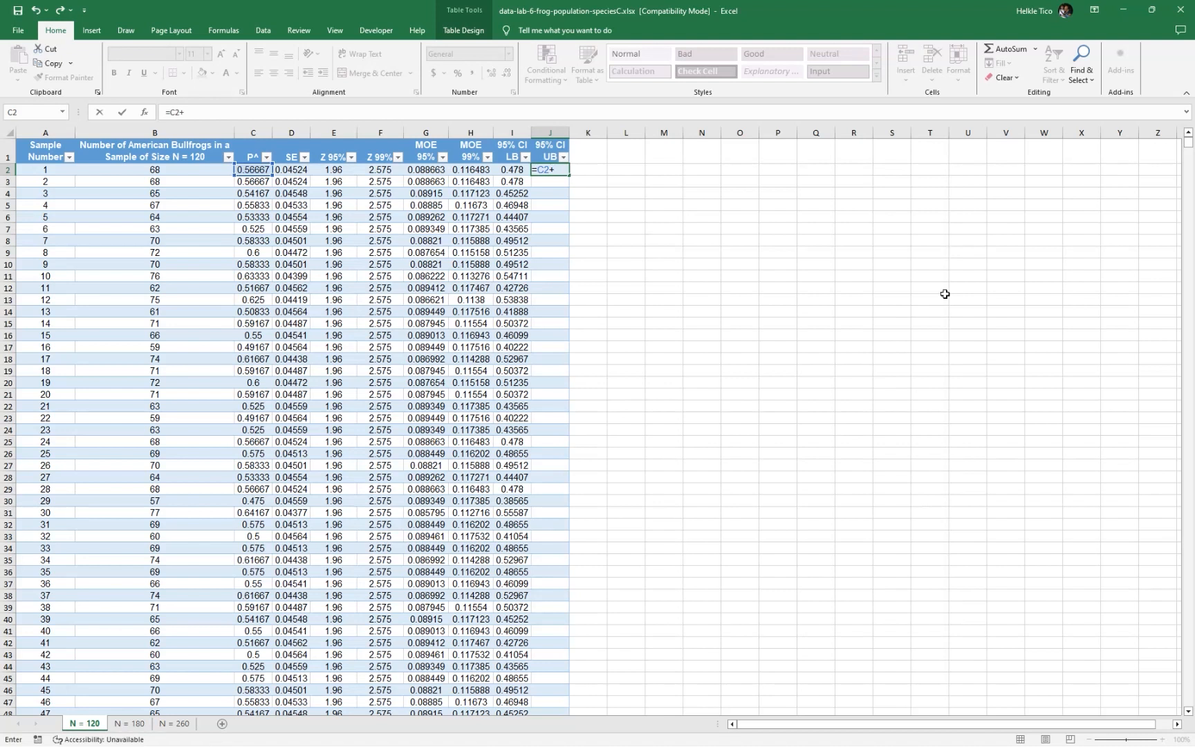
pyautogui.click(436, 169)
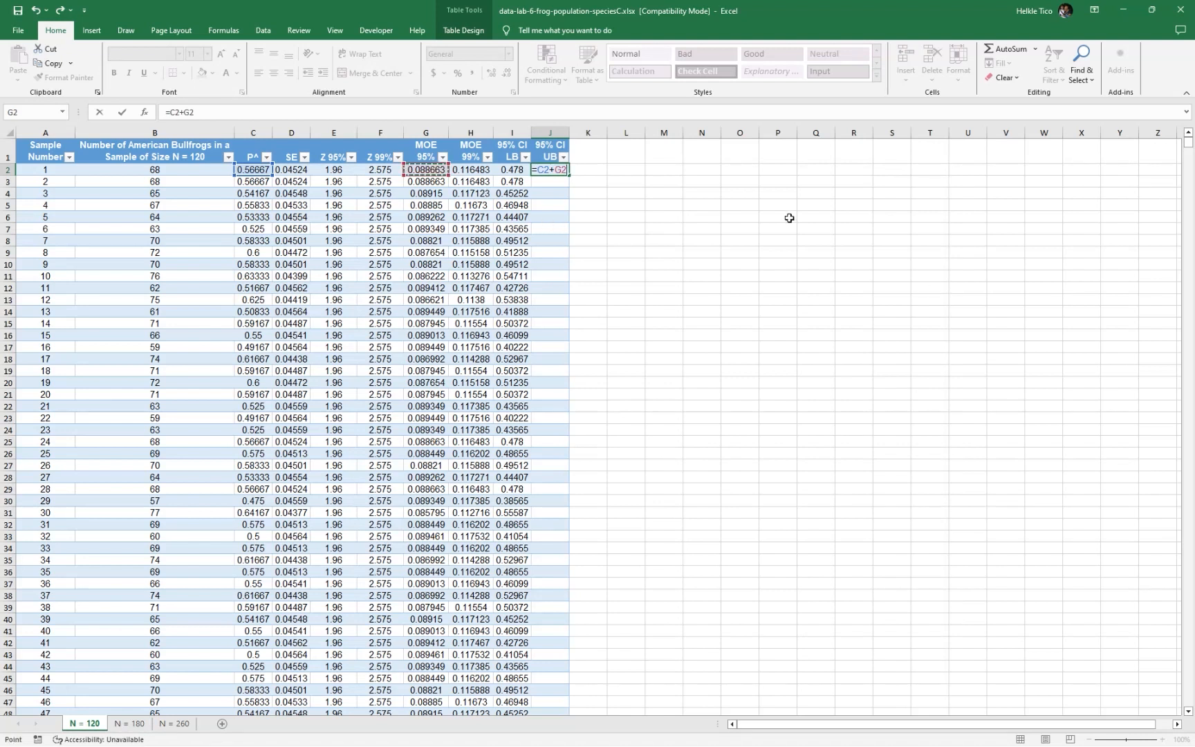
pyautogui.press('Return')
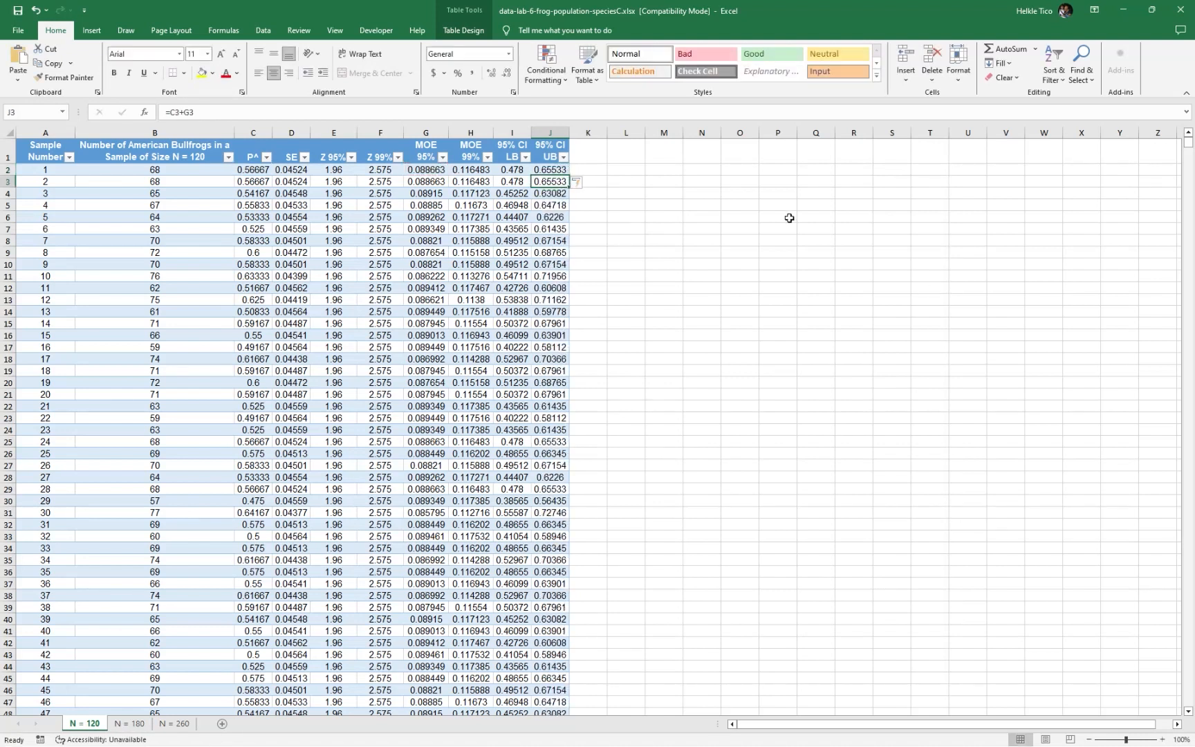
# Add a table column headed "99% CI LB" in K1 for the lower bound of the 99% confidence interval
pyautogui.click(597, 160)
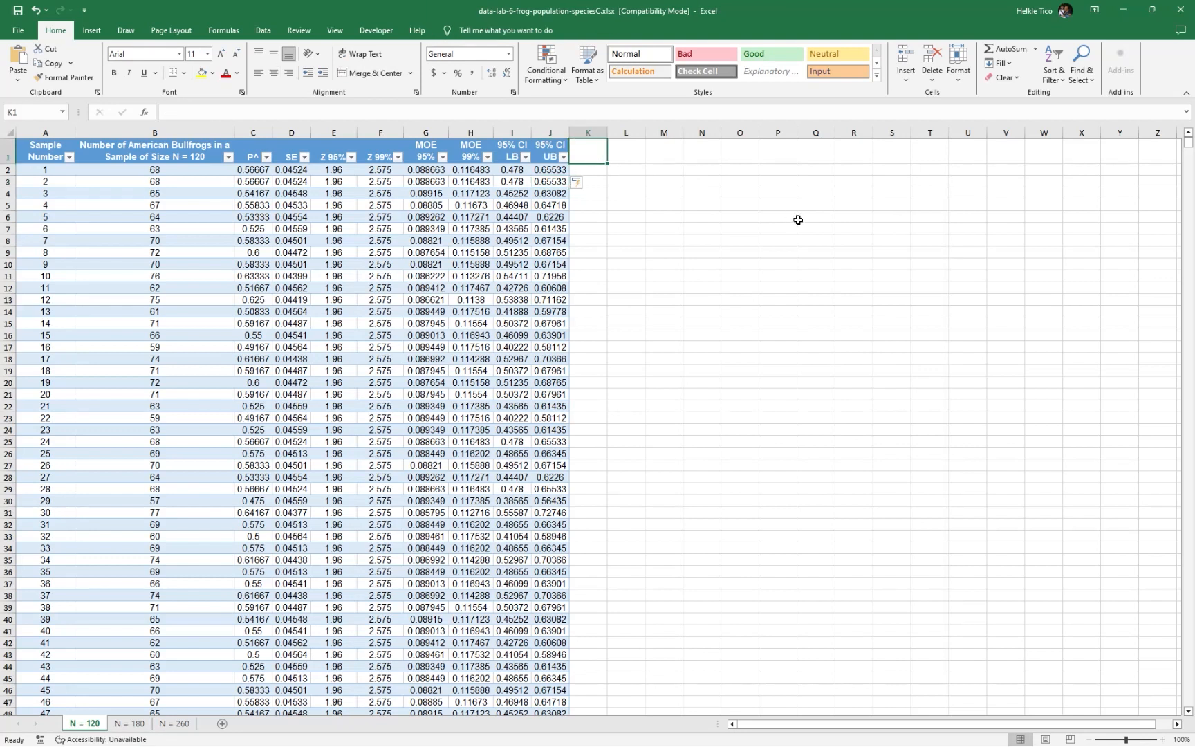
pyautogui.write('99%')
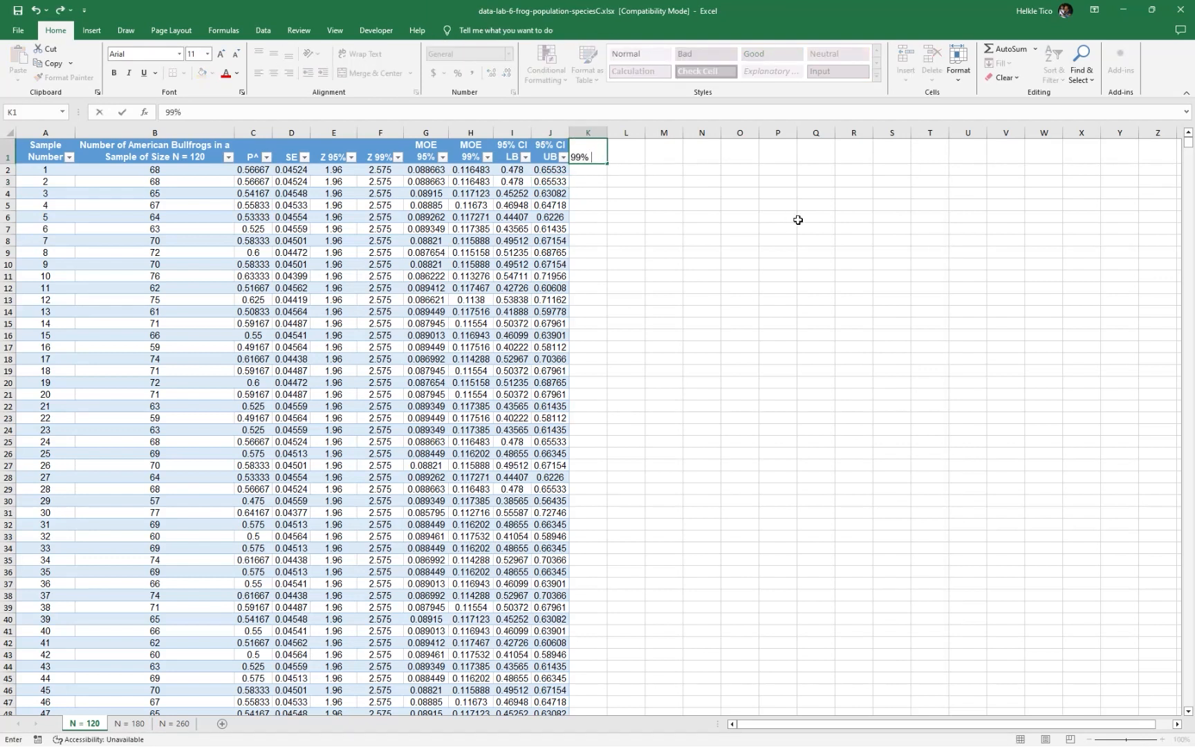
pyautogui.write(' CI LB')
pyautogui.press('Return')
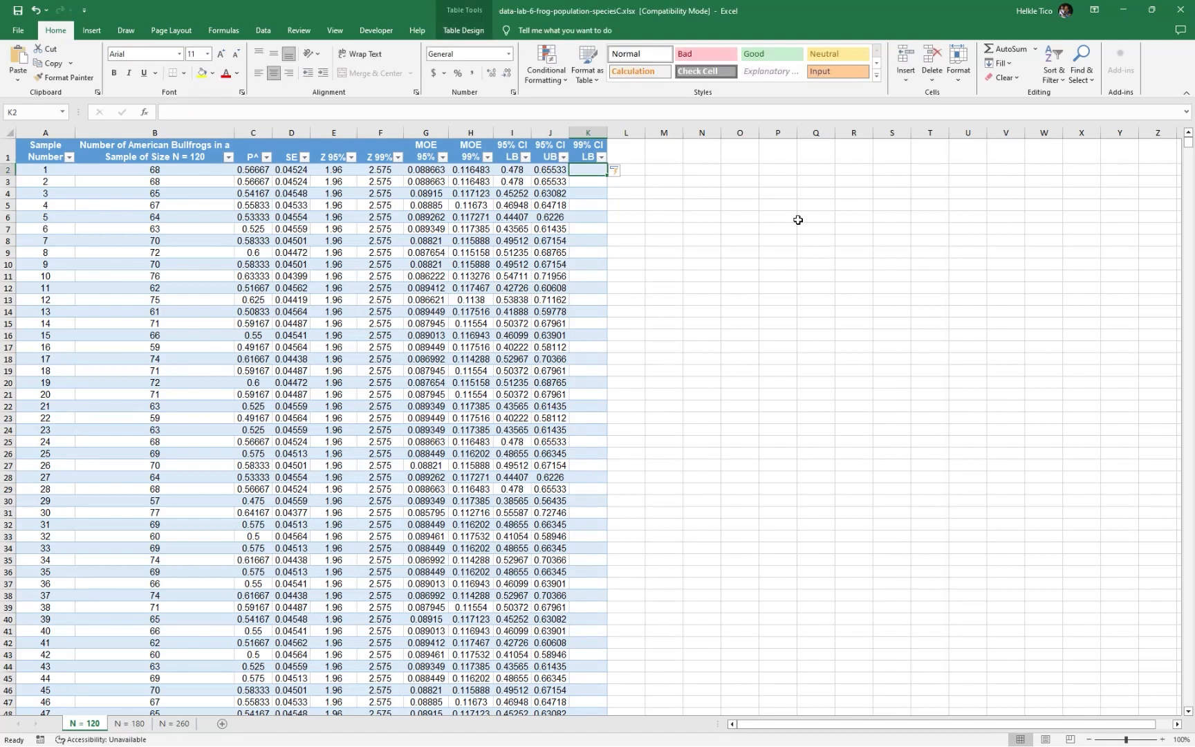
# Fill the 99% CI LB column with the lower bounds by entering the formula =C2-H2 in K2
pyautogui.write('=')
pyautogui.click(252, 169)
pyautogui.write('-')
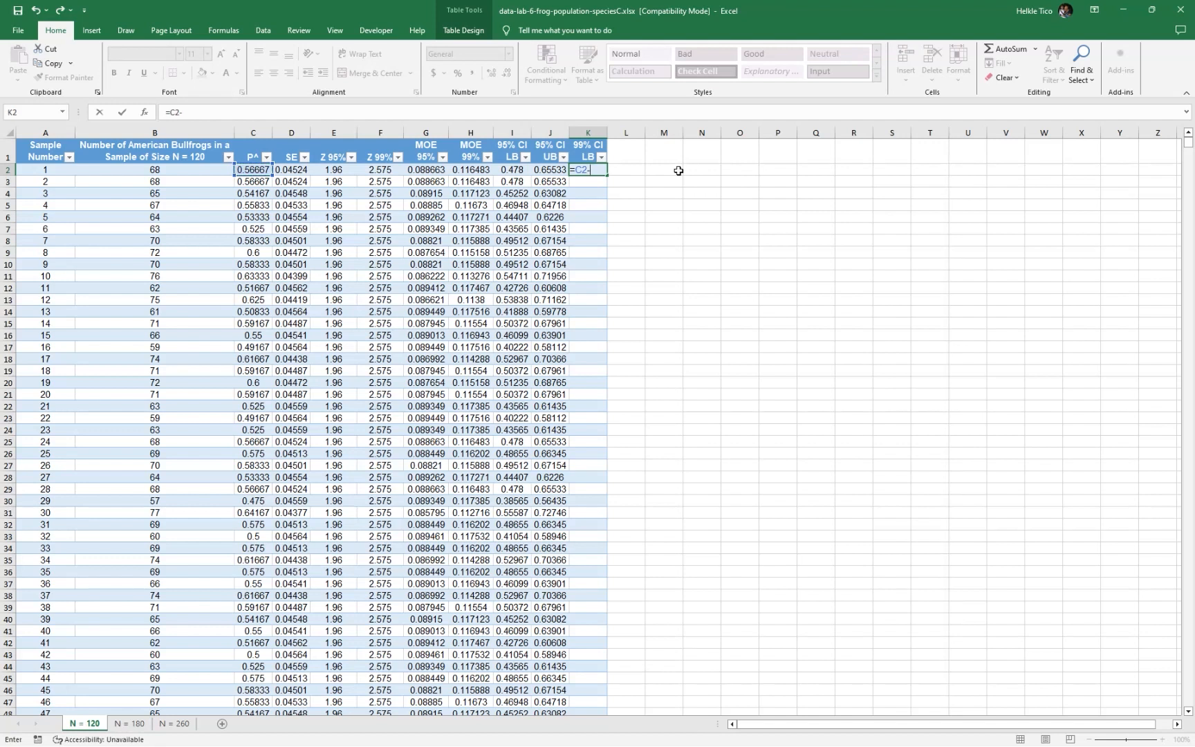
pyautogui.click(398, 172)
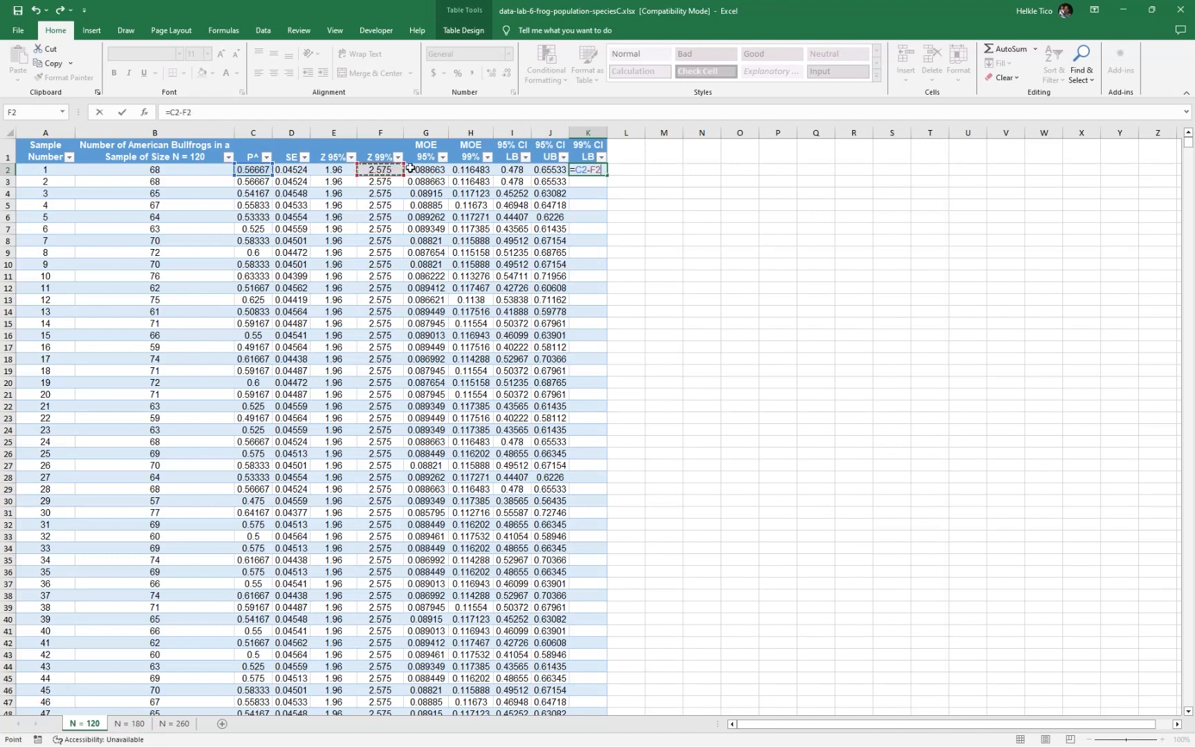
pyautogui.click(473, 170)
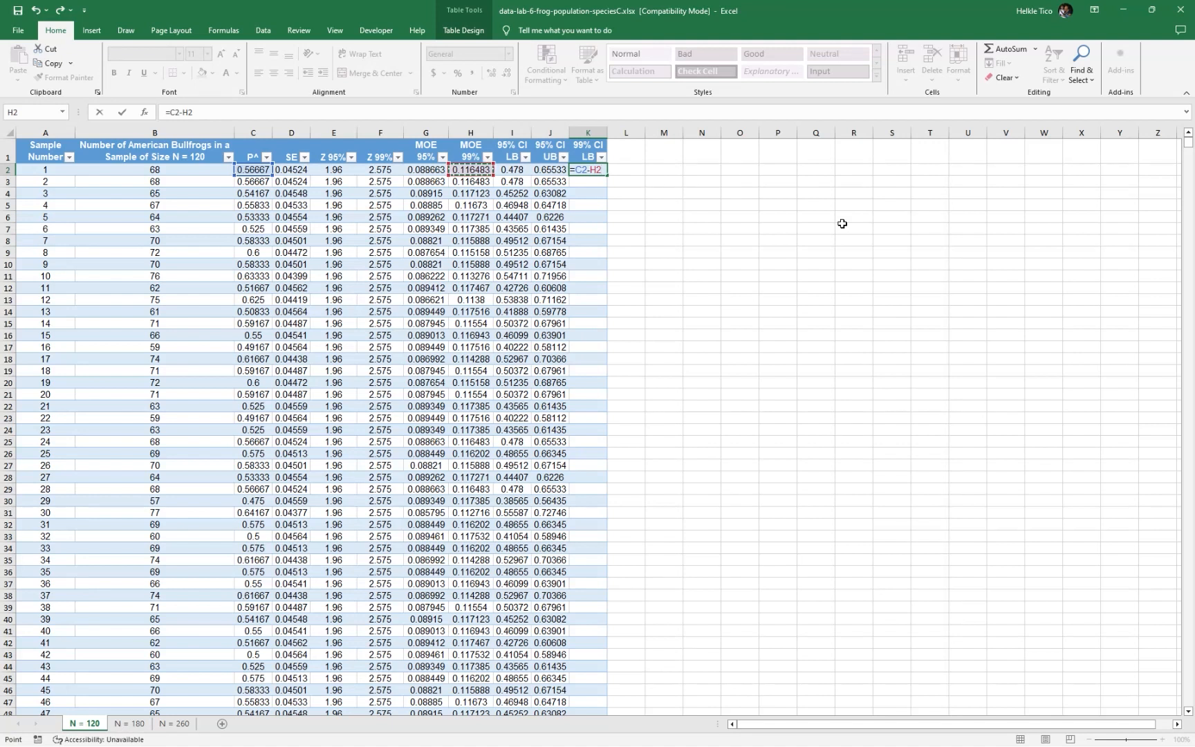
pyautogui.press('Return')
# Add a table column headed "99% CI UB" in L1 for the upper bound of the 99% confidence interval
pyautogui.press('Up')
pyautogui.press('Right')
pyautogui.press('Up')
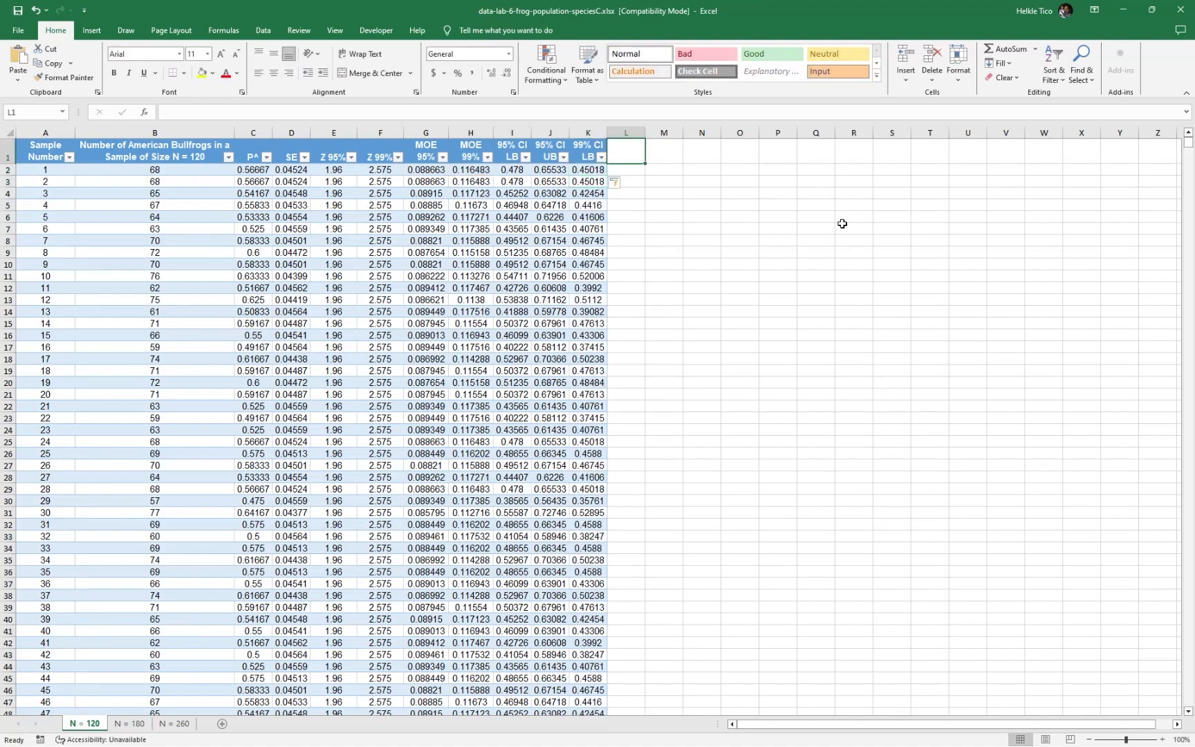
pyautogui.write('99% CI')
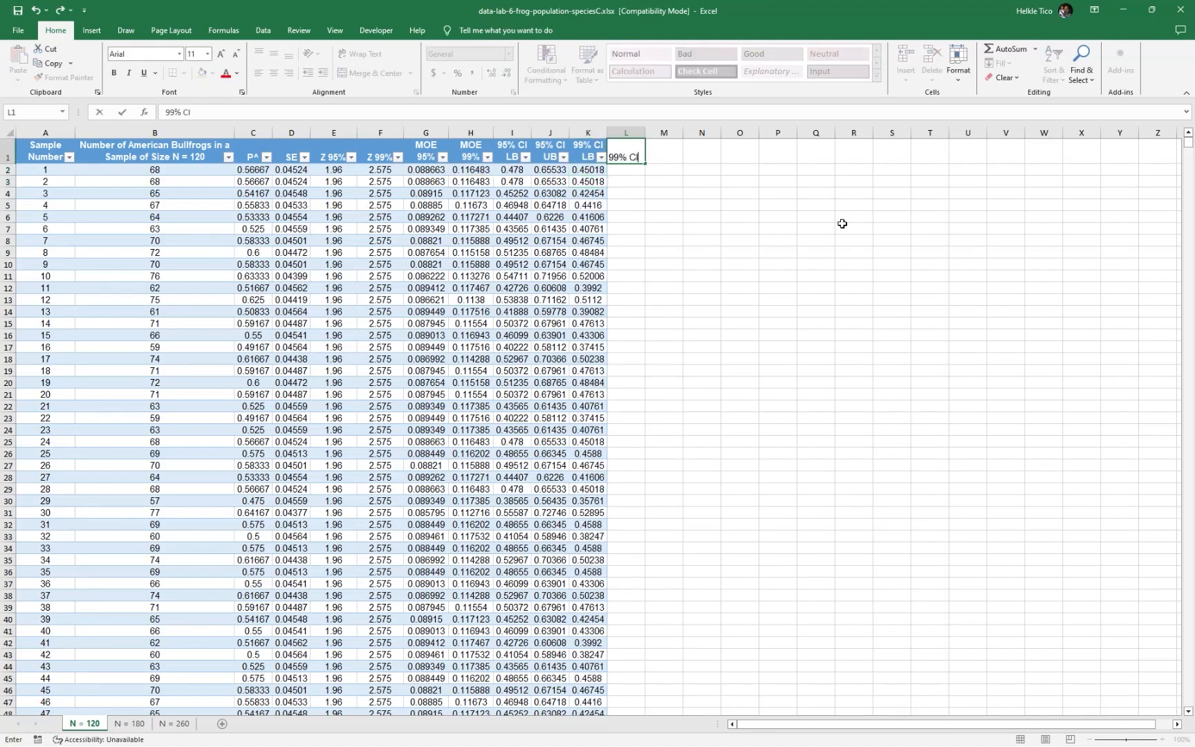
pyautogui.write(' UP')
pyautogui.press('Return')
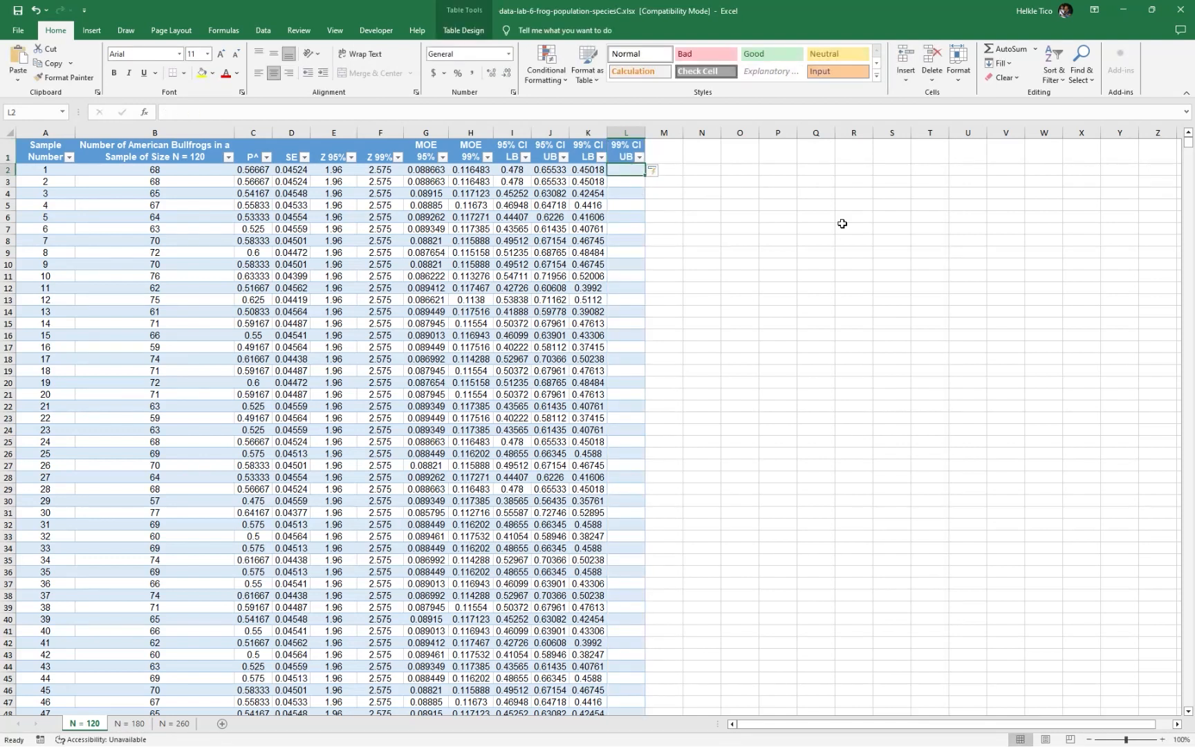
# Fill the 99% CI UB column with the upper bounds by entering the formula =C2+H2 in L2
pyautogui.write('=')
pyautogui.click(240, 171)
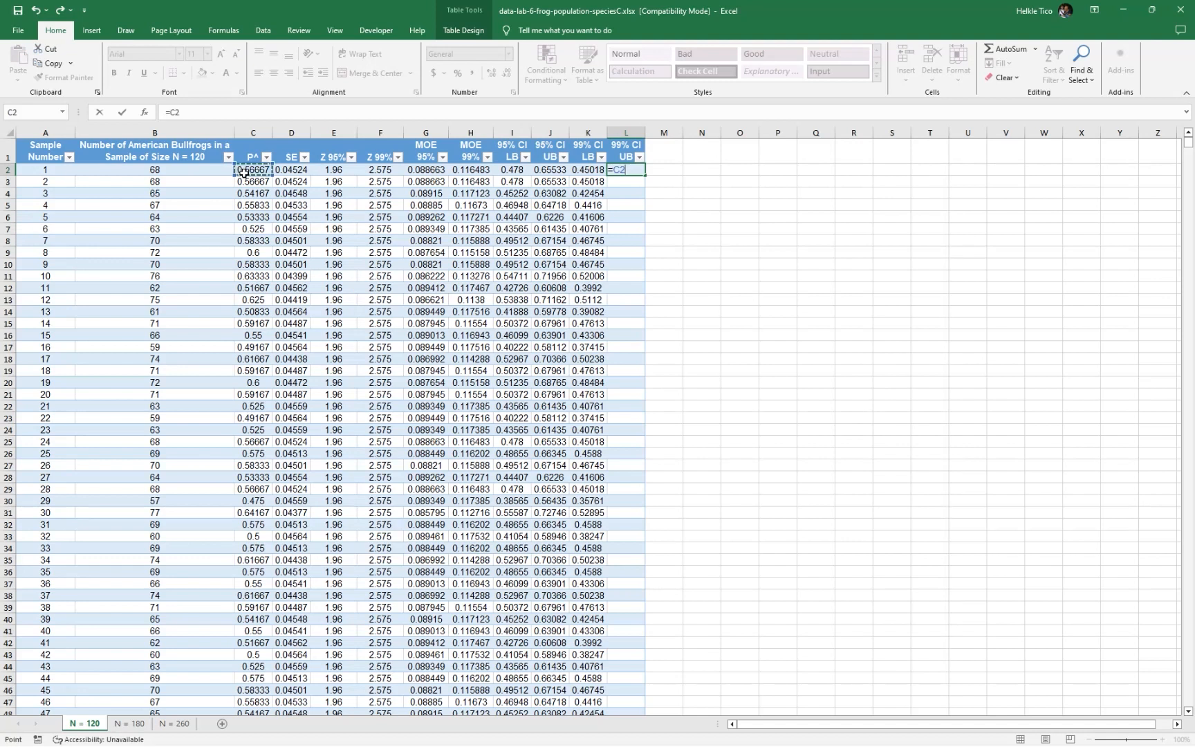
pyautogui.write('+')
pyautogui.click(471, 170)
pyautogui.press('Return')
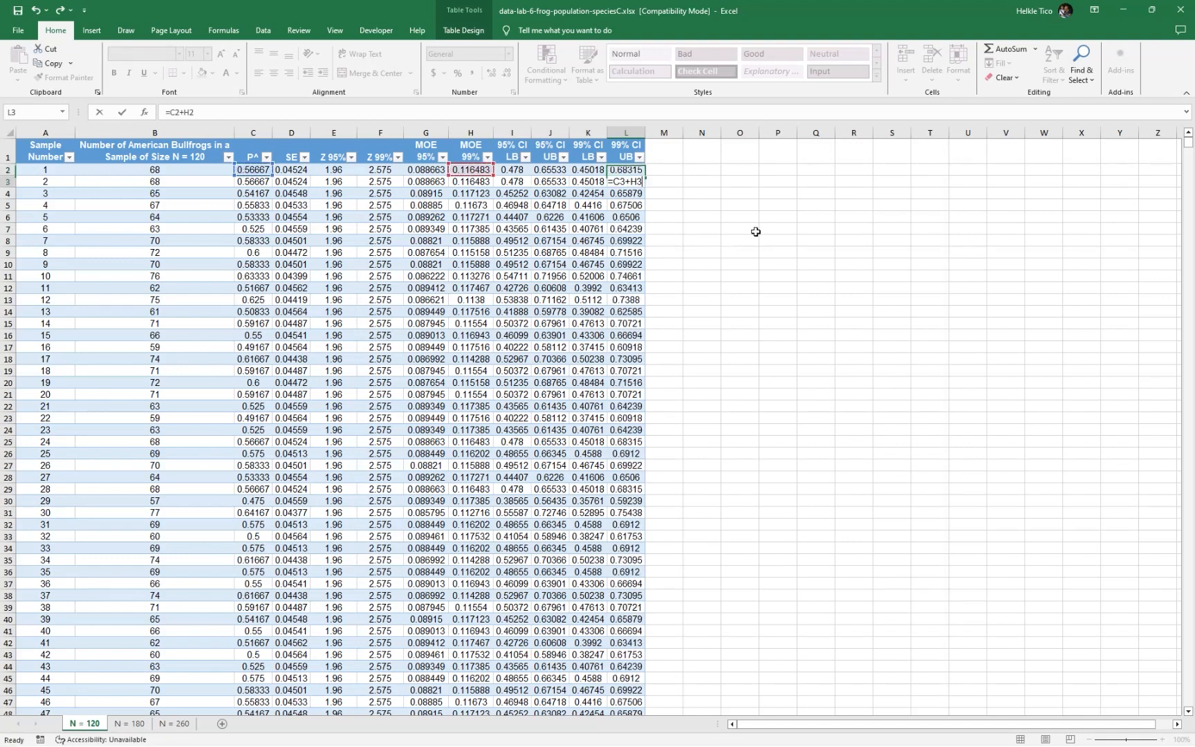
pyautogui.write('\\')
pyautogui.press('Escape')
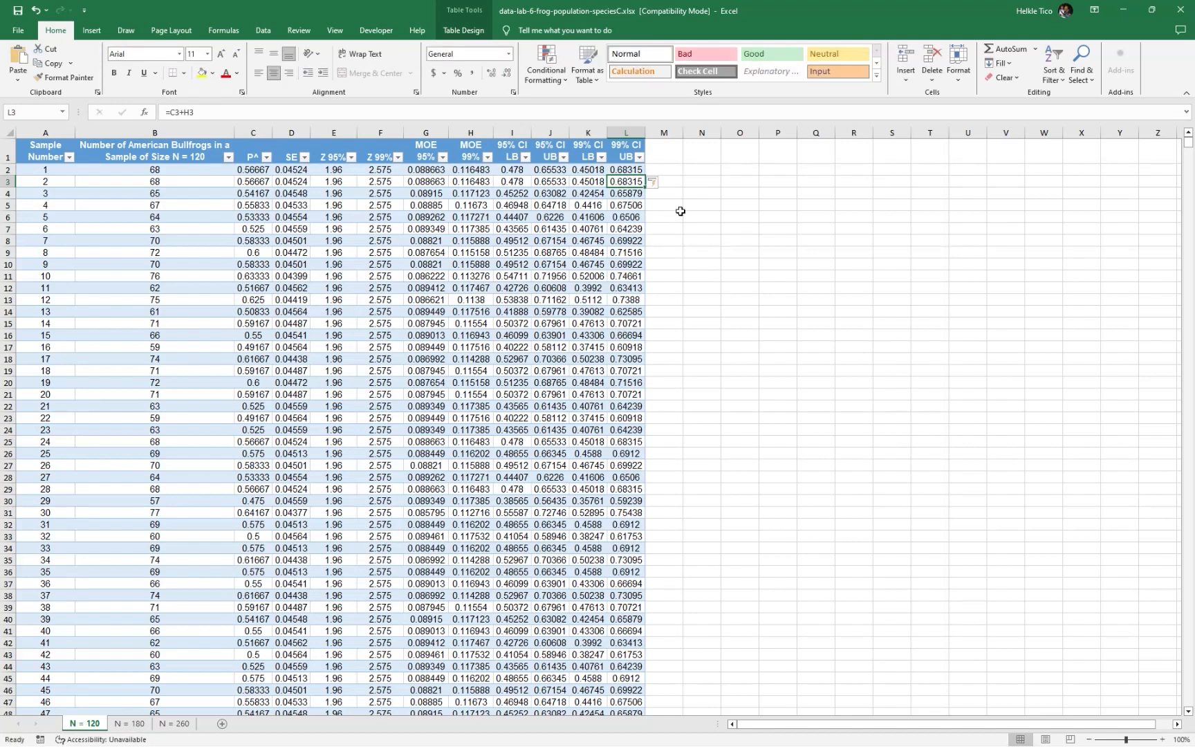
# Check the cell references in the confidence interval bound formulas in L2, K2, J2 and I2, leaving them unedited
pyautogui.click(623, 170)
pyautogui.doubleClick(623, 169)
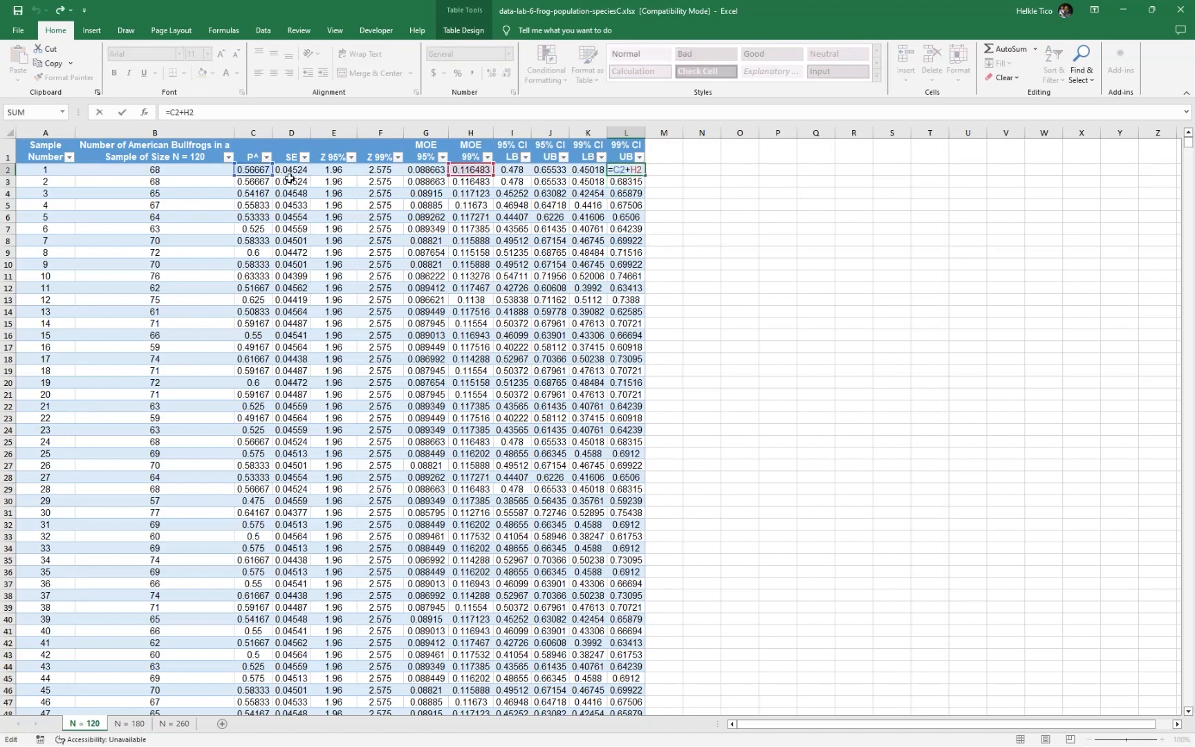
pyautogui.press('Escape')
pyautogui.doubleClick(588, 171)
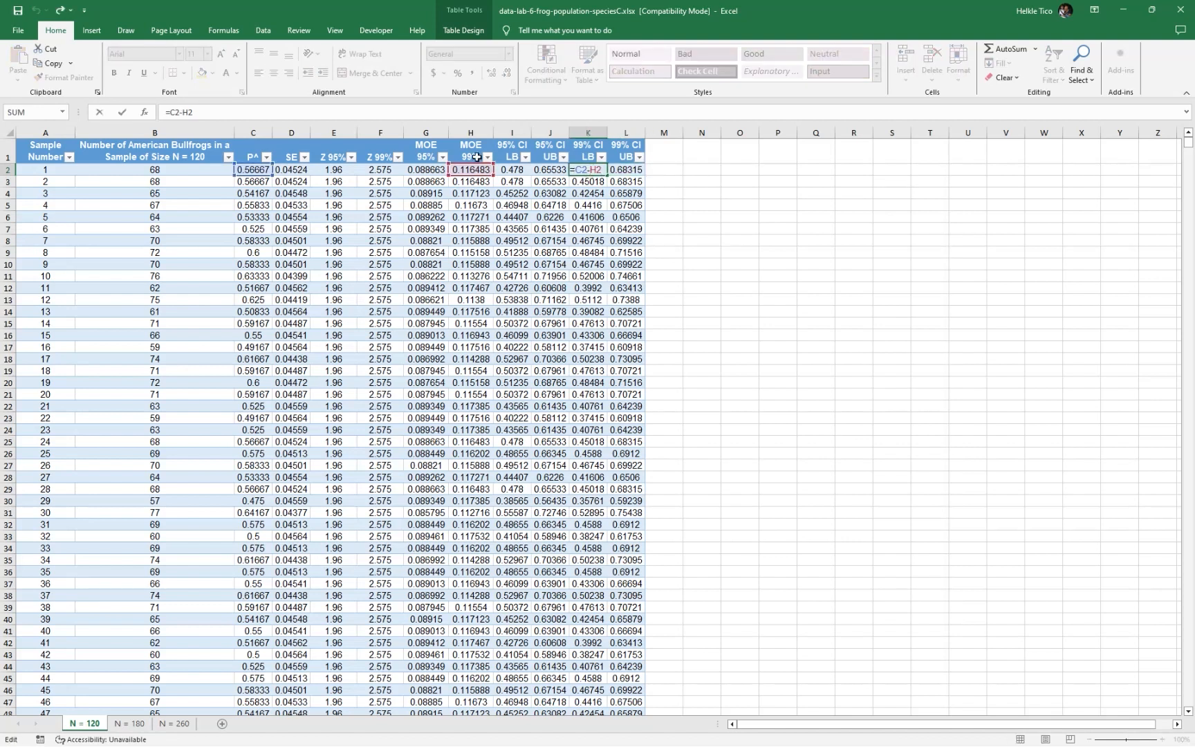
pyautogui.press('Escape')
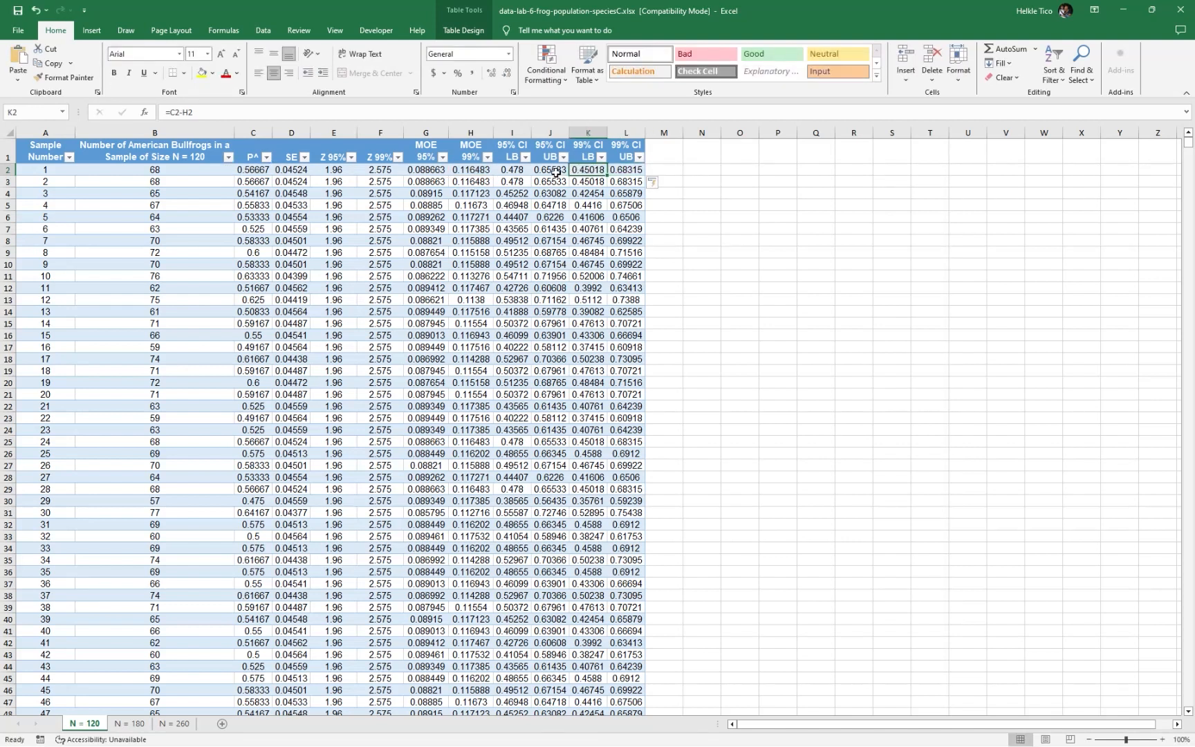
pyautogui.doubleClick(555, 171)
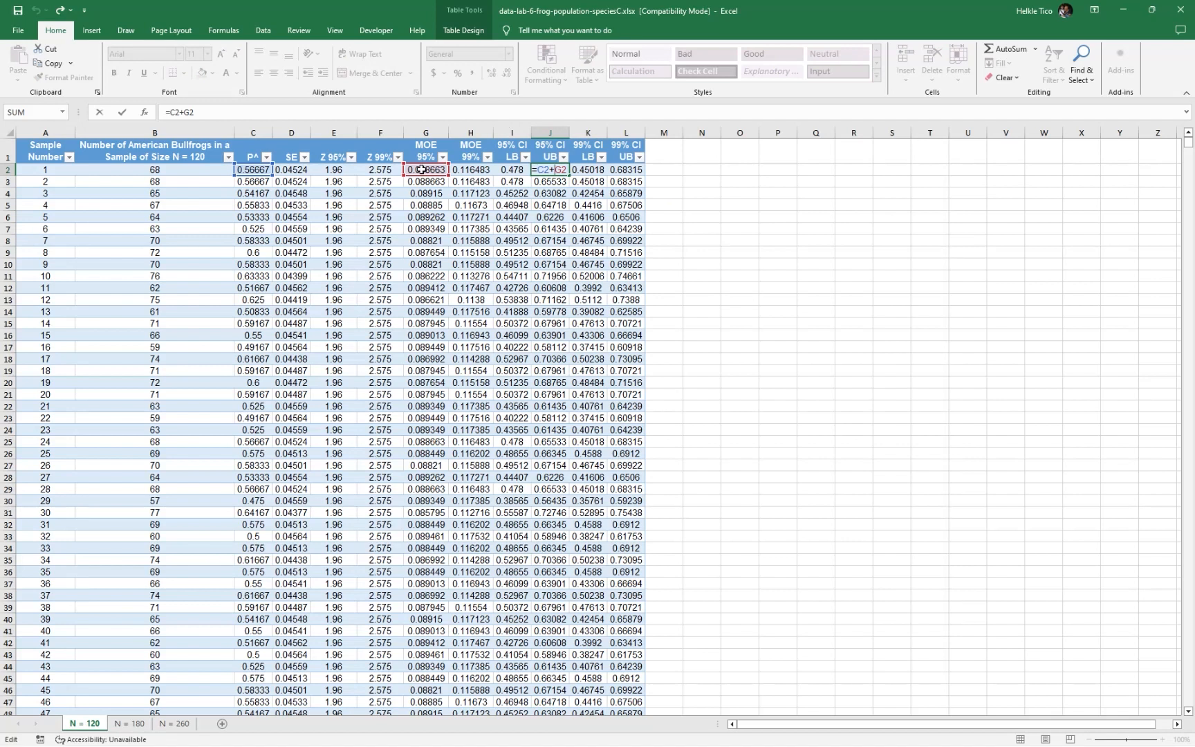
pyautogui.press('Escape')
pyautogui.doubleClick(510, 171)
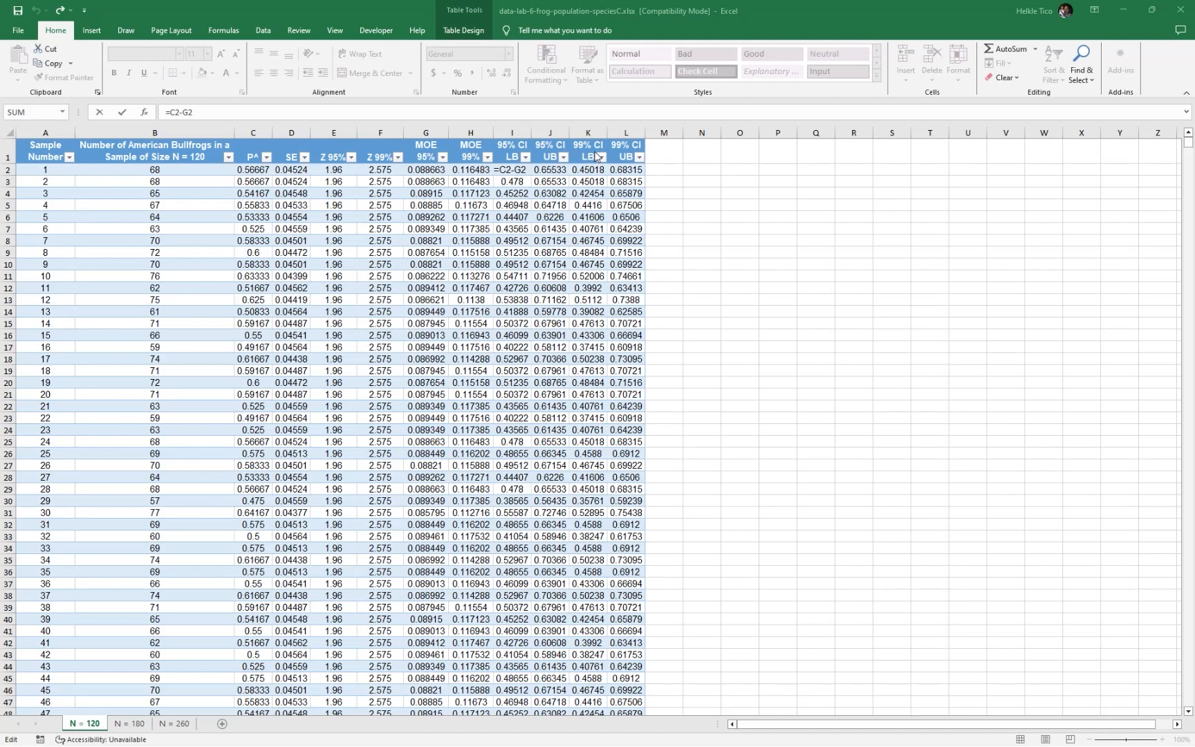
pyautogui.click(652, 153)
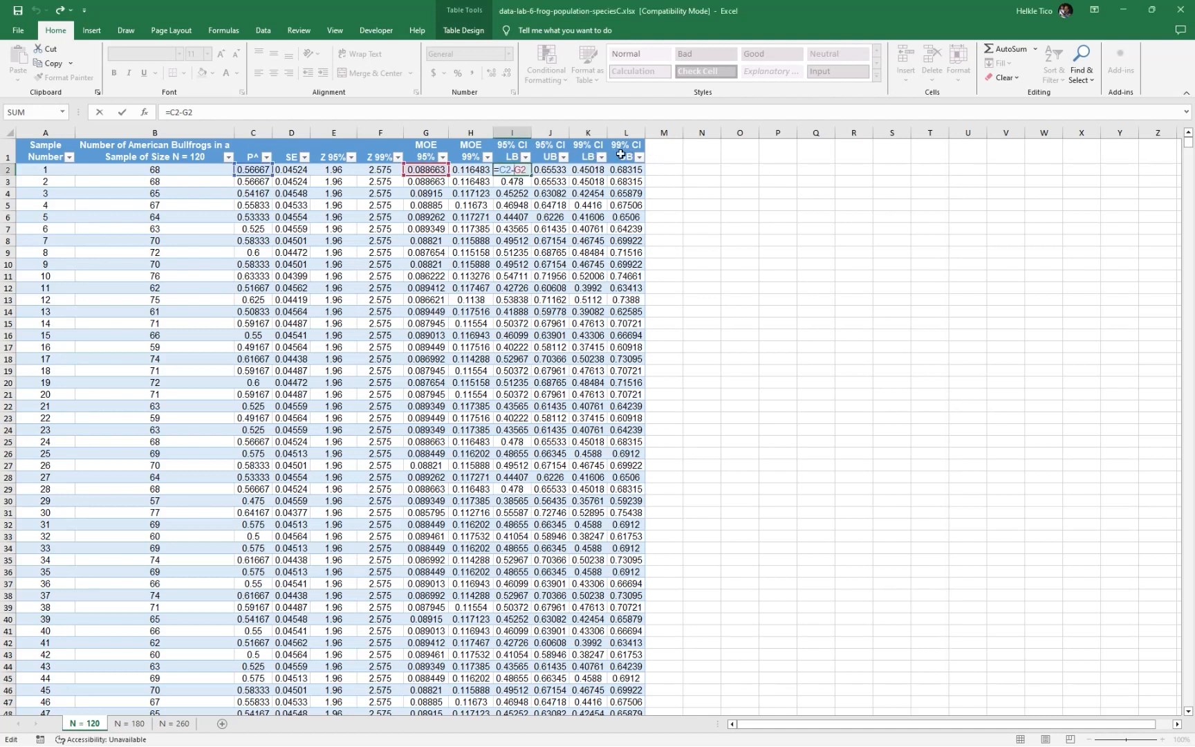
pyautogui.click(661, 155)
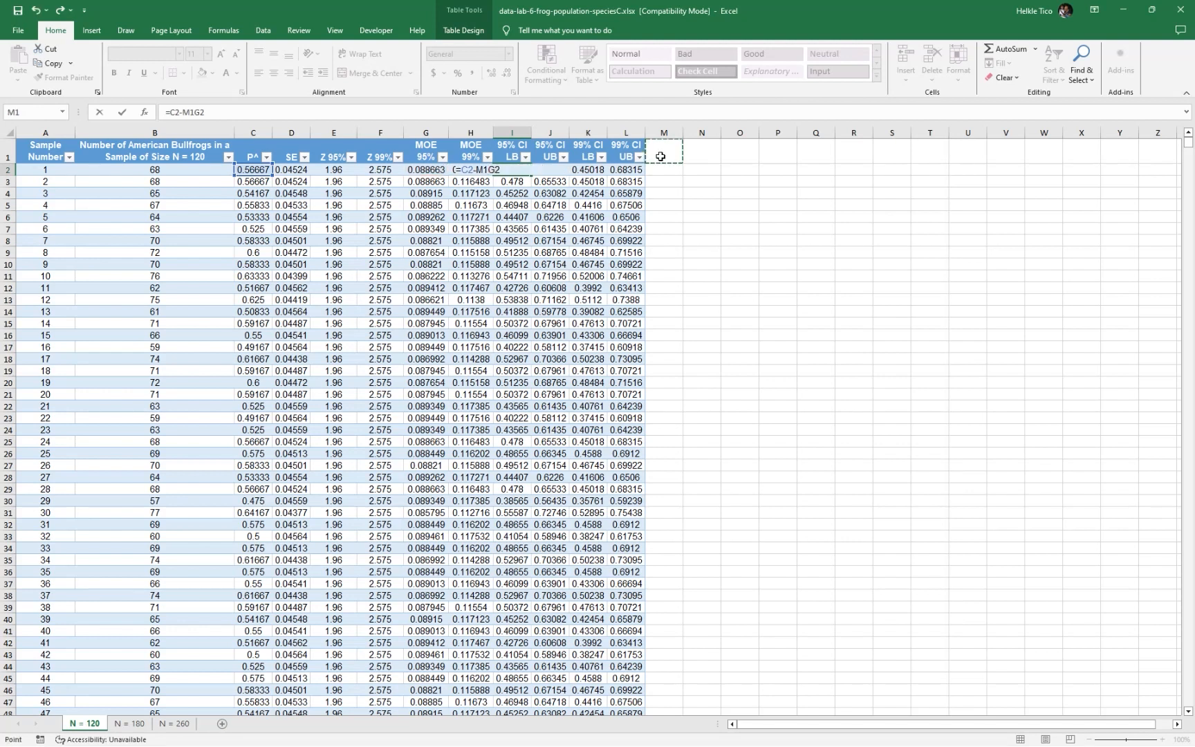
pyautogui.press('Escape')
pyautogui.click(668, 159)
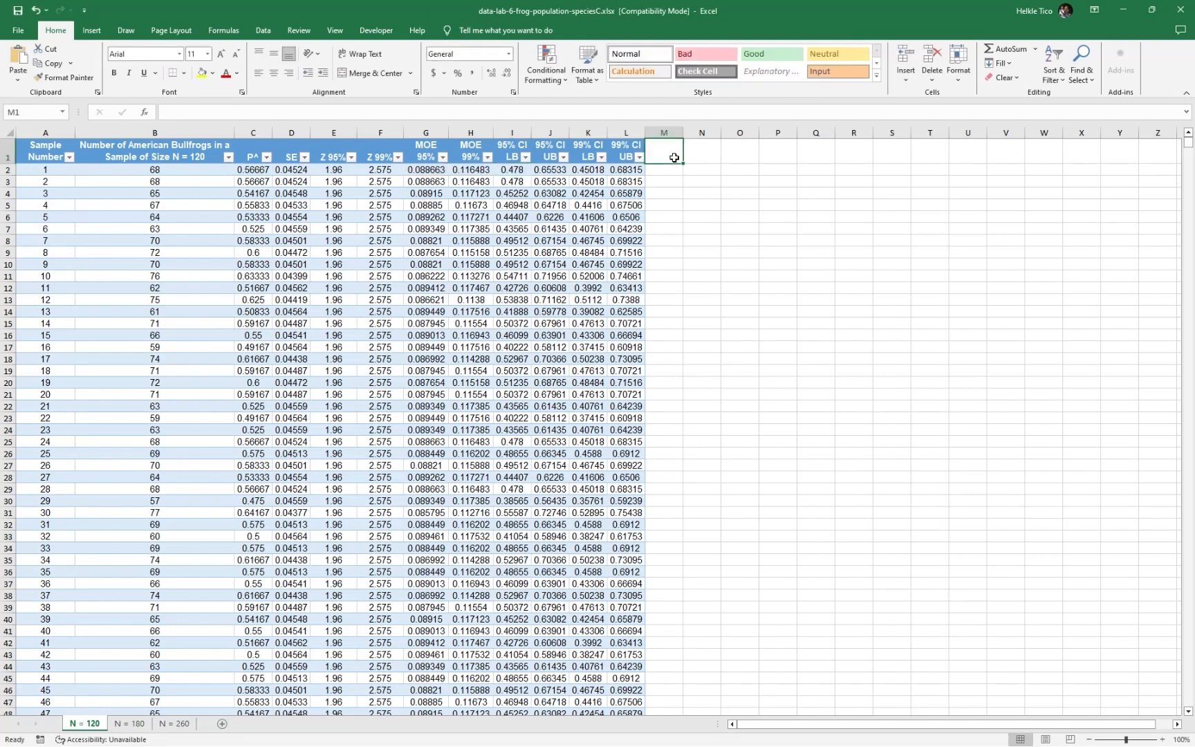
pyautogui.click(630, 173)
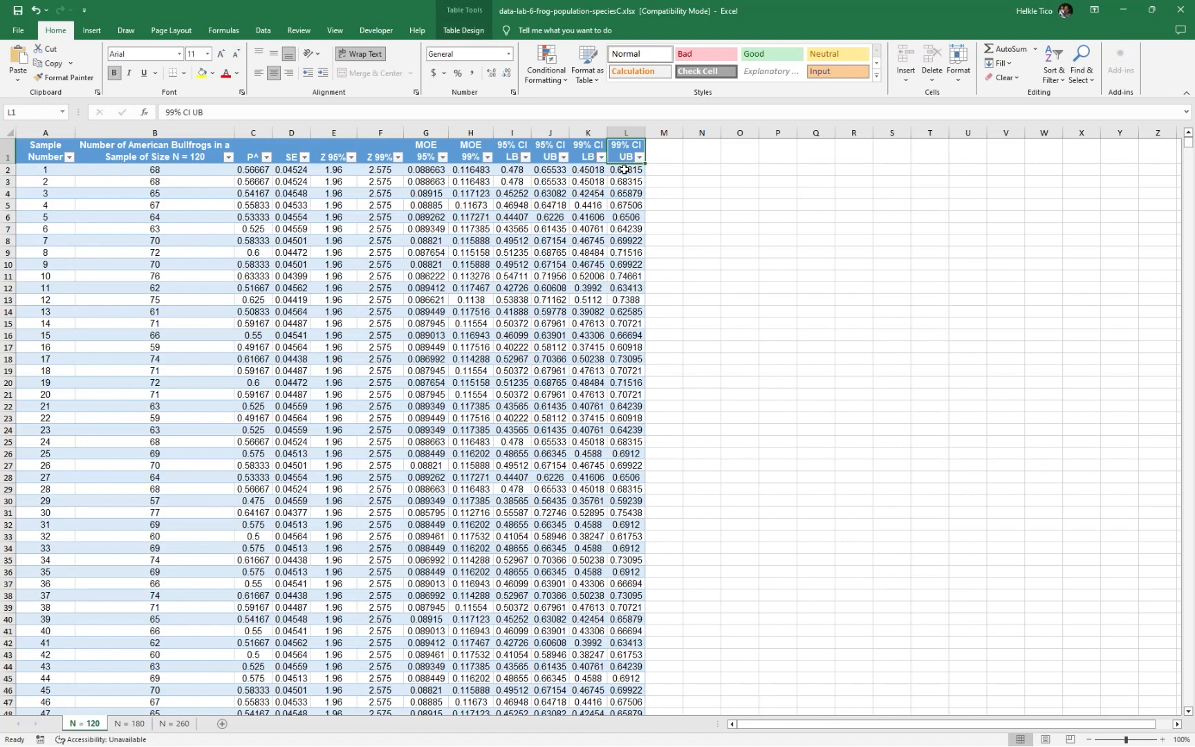
pyautogui.click(658, 155)
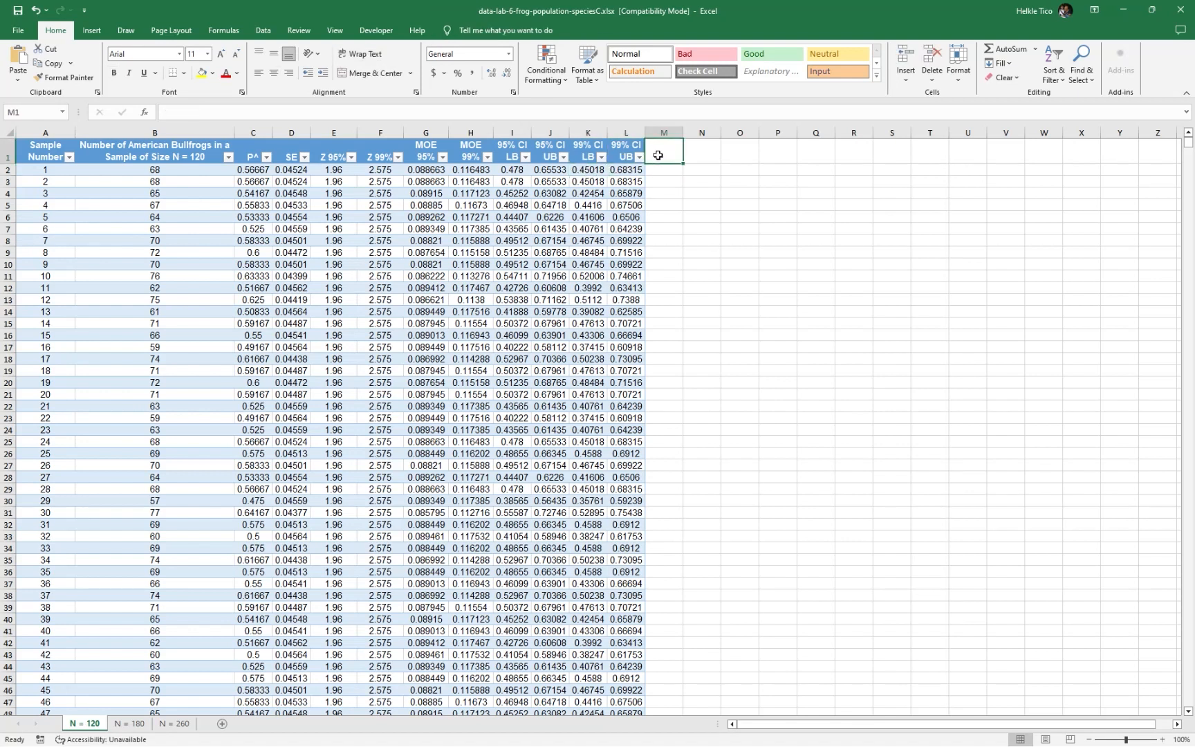
pyautogui.press('BackSpace')
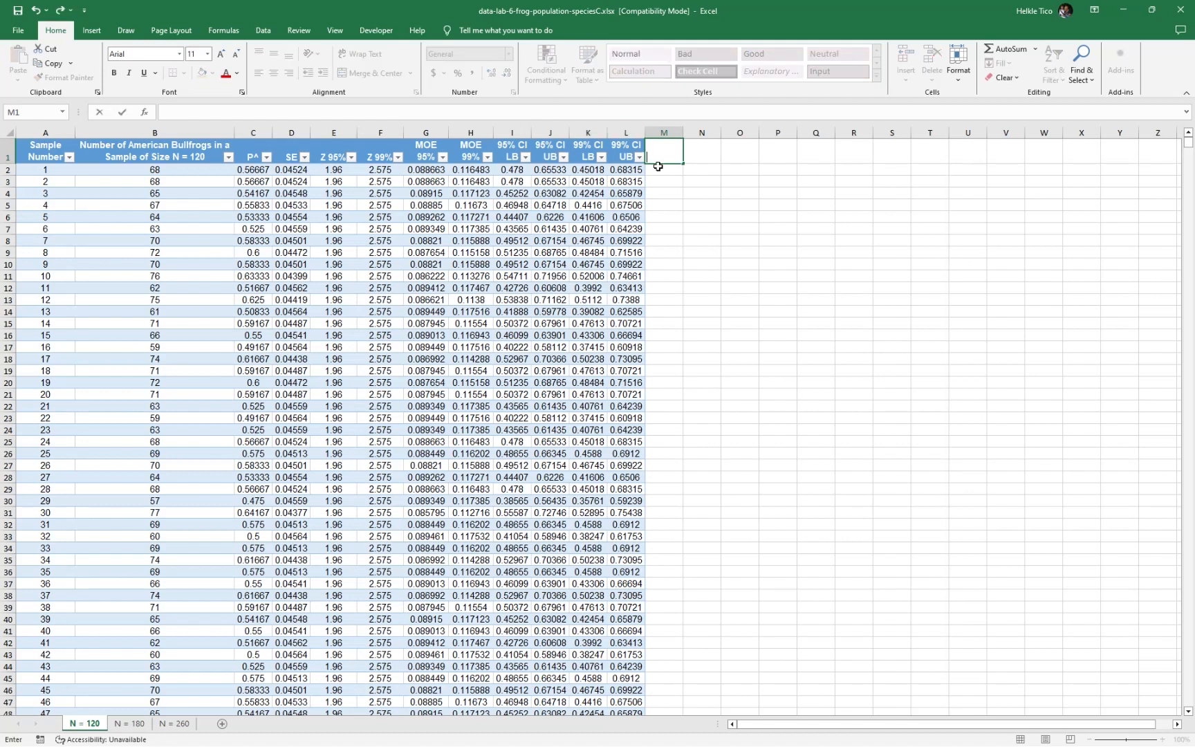
# Switch to Microsoft Whiteboard to examine which sketched sample intervals contain the population proportion 0.55, and return to Excel
pyautogui.hotkey('alt', 'Tab')
pyautogui.press('Tab')
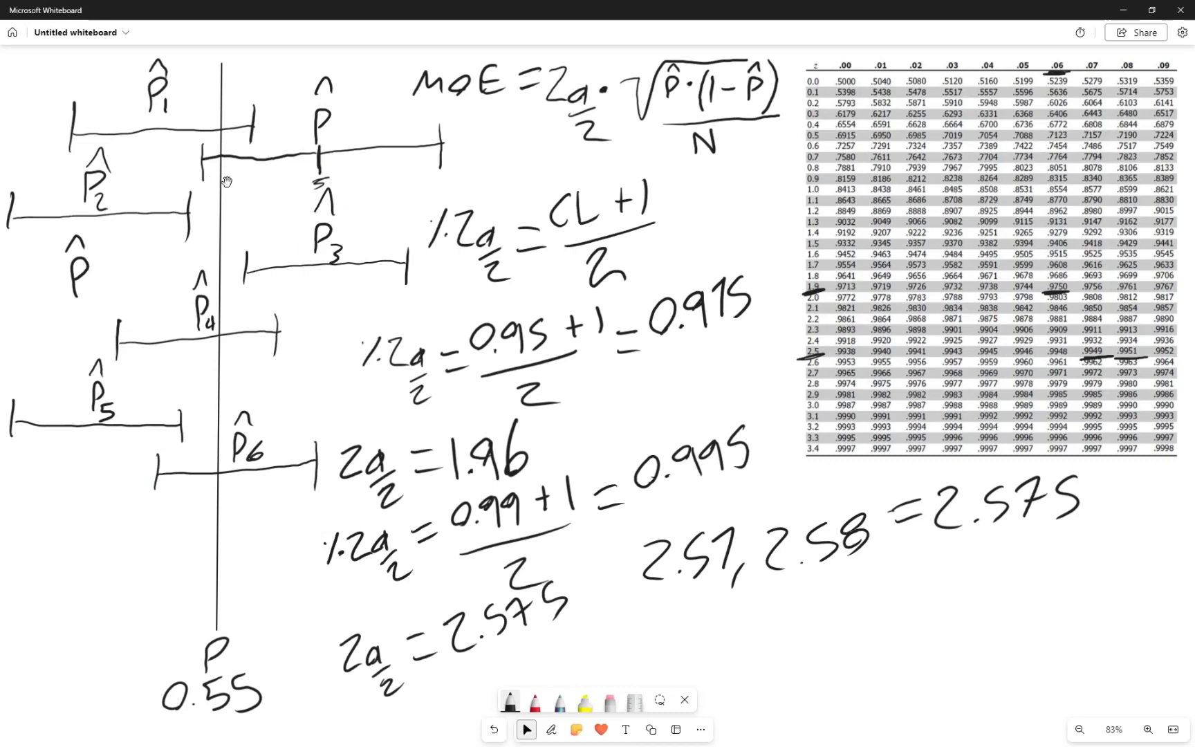
pyautogui.click(244, 289)
pyautogui.click(245, 292)
pyautogui.click(223, 280)
pyautogui.click(224, 283)
pyautogui.click(230, 707)
pyautogui.hotkey('alt', 'Tab')
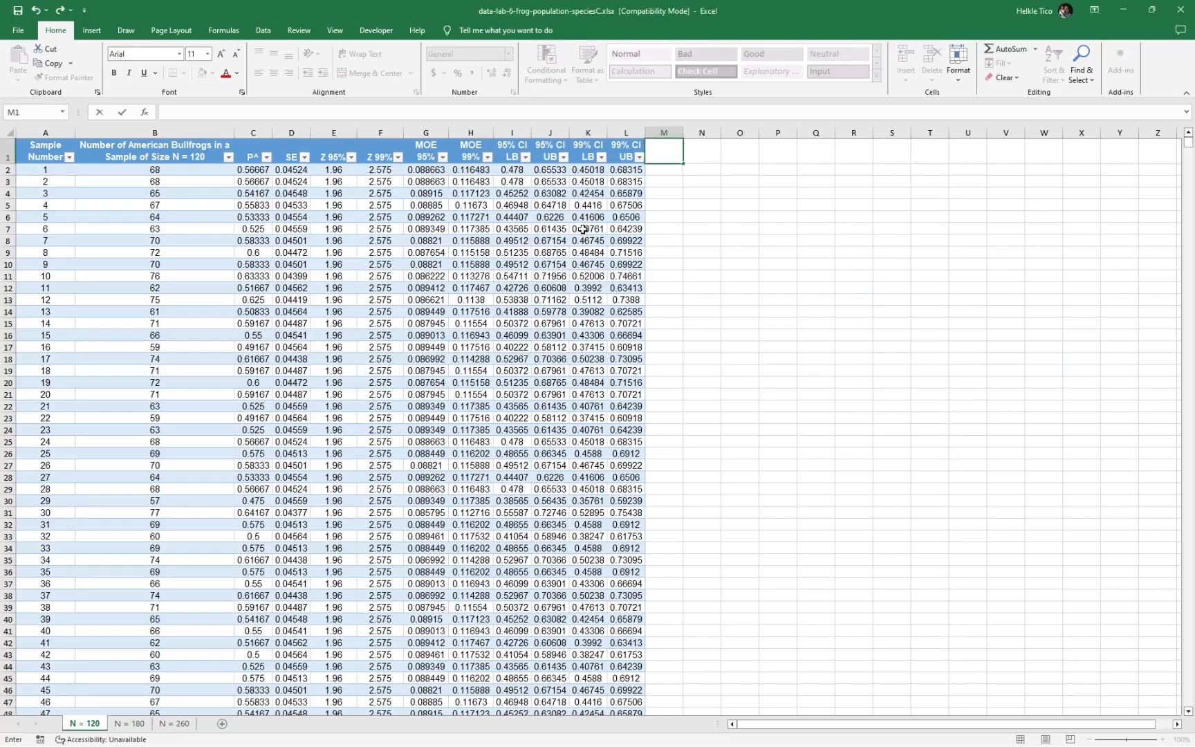
pyautogui.hotkey('alt', 'Tab')
pyautogui.hotkey('alt', 'Tab')
# Add table columns headed "95% Indicator" in M1 and "99% Indicator" in N1, and widen both columns to fit their headings
pyautogui.click(678, 154)
pyautogui.write('%')
pyautogui.write(' Indici')
pyautogui.write('cator')
pyautogui.press('Tab')
pyautogui.write('99')
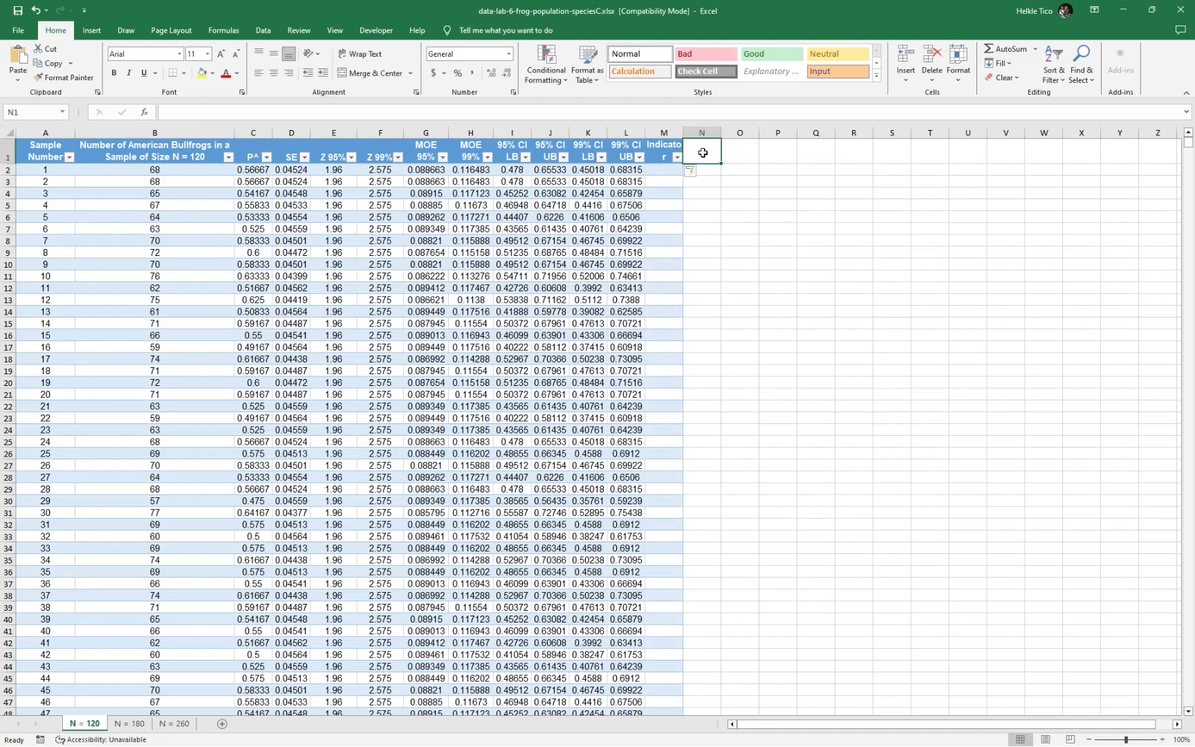
pyautogui.write('% Indi')
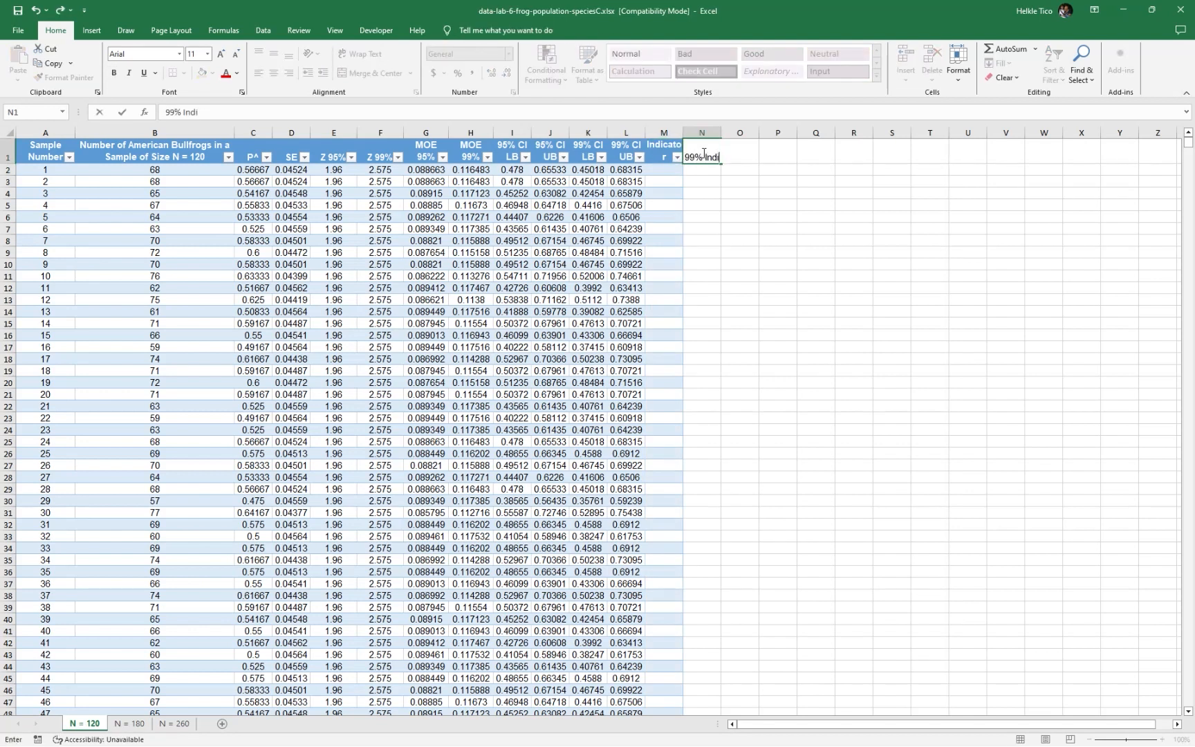
pyautogui.write('cator')
pyautogui.press('Return')
pyautogui.moveTo(678, 132); pyautogui.dragTo(806, 132)
pyautogui.click(720, 172)
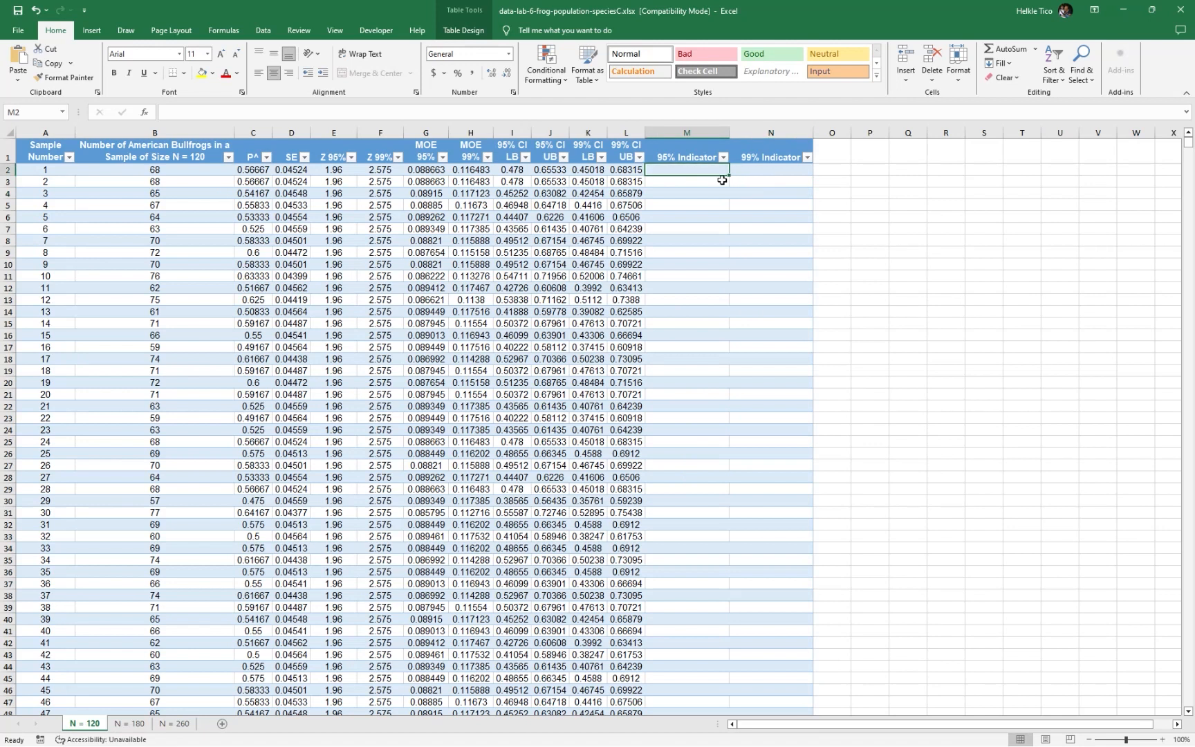
# Fill the 95% Indicator column by entering the formula =1*(I2>0.55)+1*(J2<0.55) in M2
pyautogui.write('=1*(')
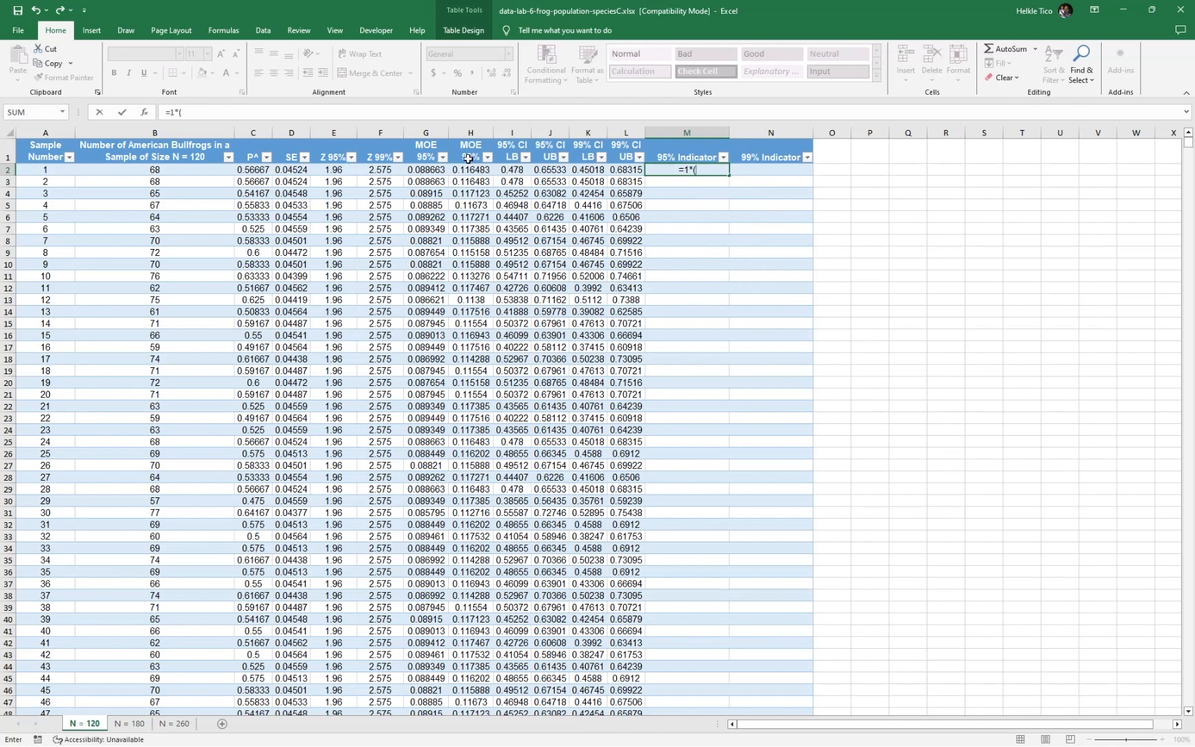
pyautogui.click(519, 171)
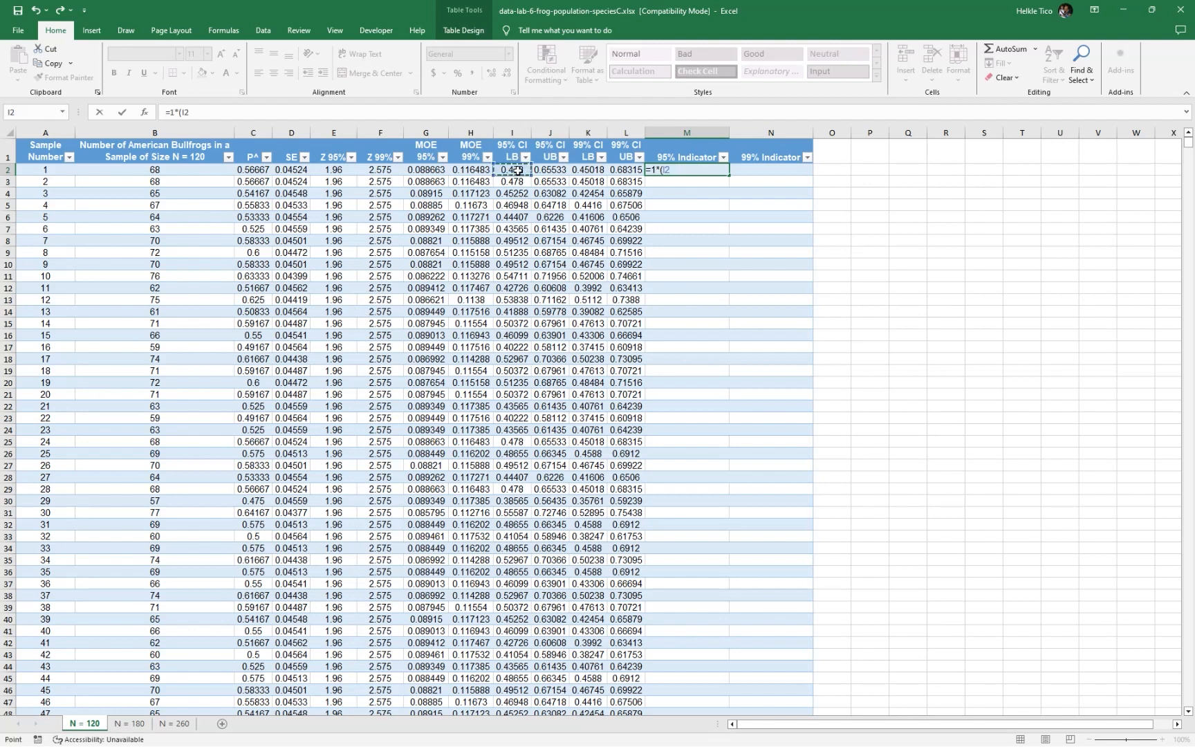
pyautogui.write('>0.55)+1*')
pyautogui.moveTo(659, 170); pyautogui.dragTo(697, 170)
pyautogui.click(697, 170)
pyautogui.moveTo(695, 170); pyautogui.dragTo(663, 169)
pyautogui.click(670, 171)
pyautogui.moveTo(662, 171); pyautogui.dragTo(695, 170)
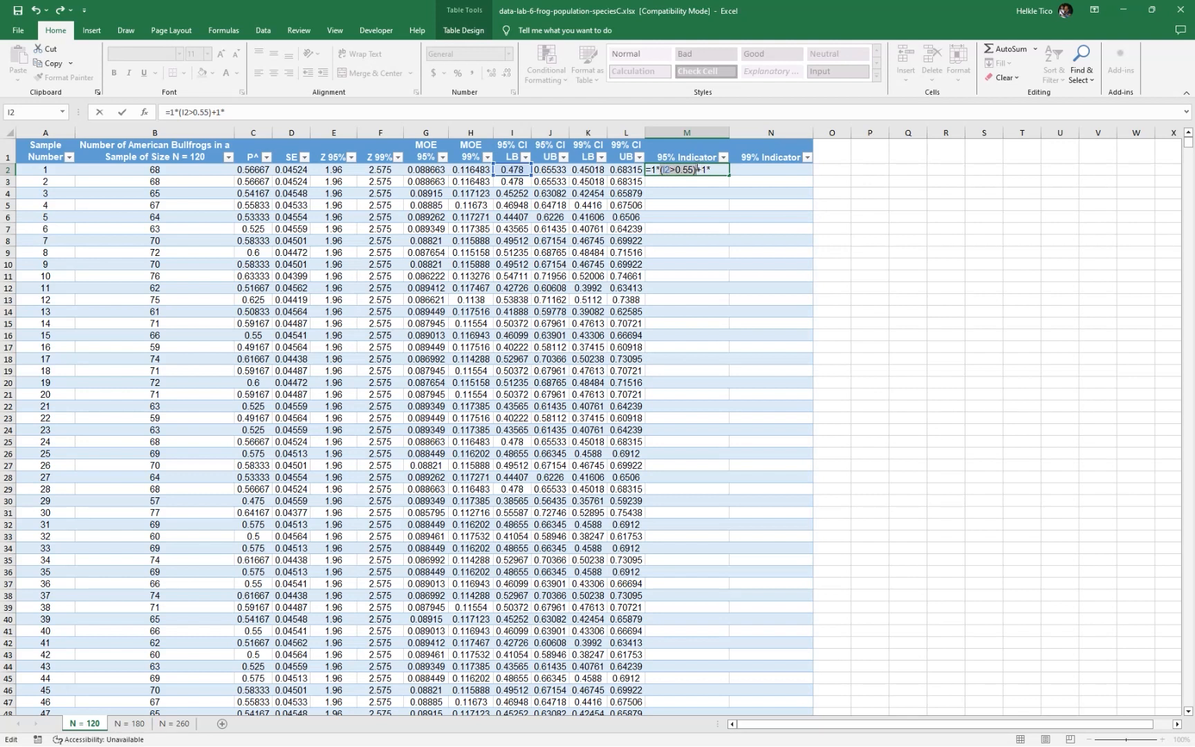
pyautogui.click(702, 171)
pyautogui.click(548, 170)
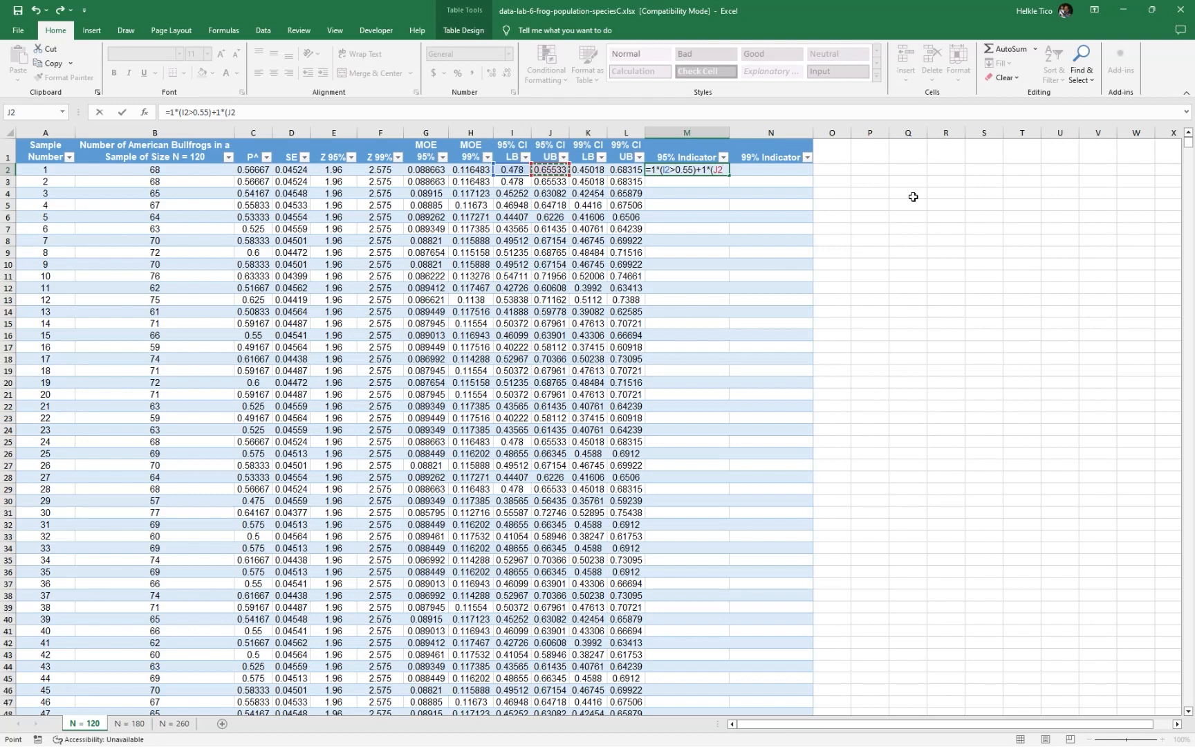
pyautogui.write('<0.55')
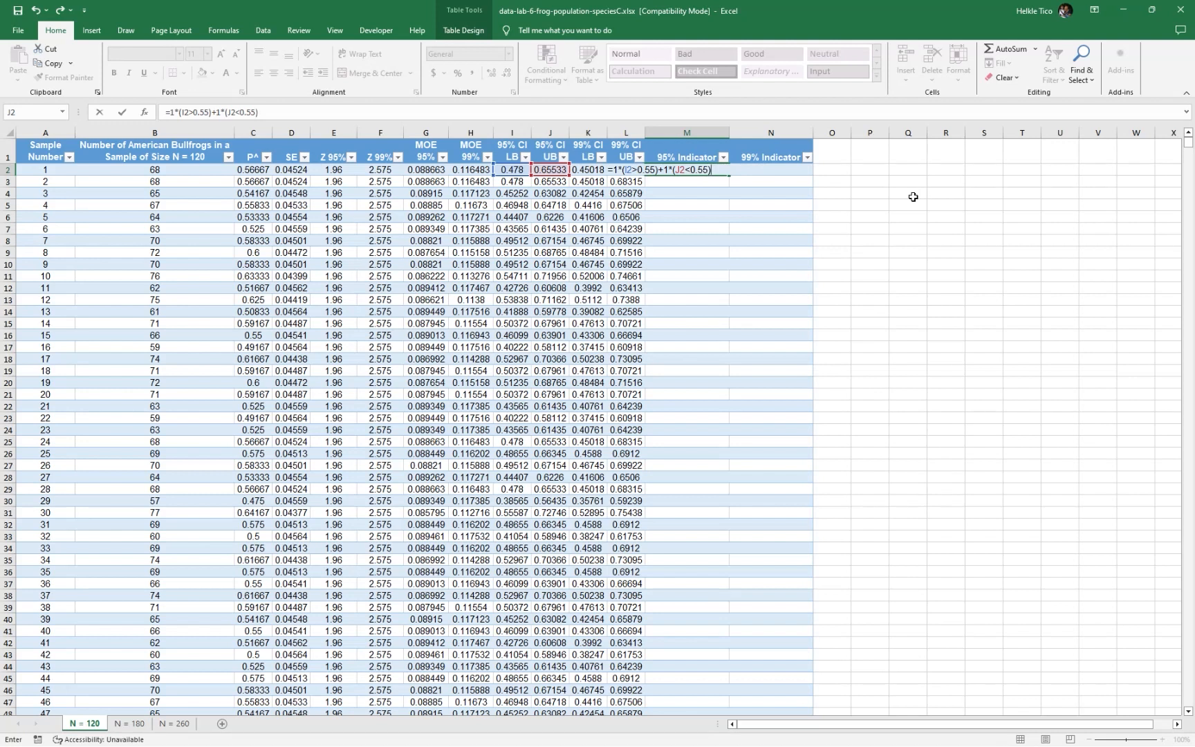
pyautogui.press('Return')
# Examine the 95% Indicator column to see which samples are flagged, including the value in M31
pyautogui.click(709, 513)
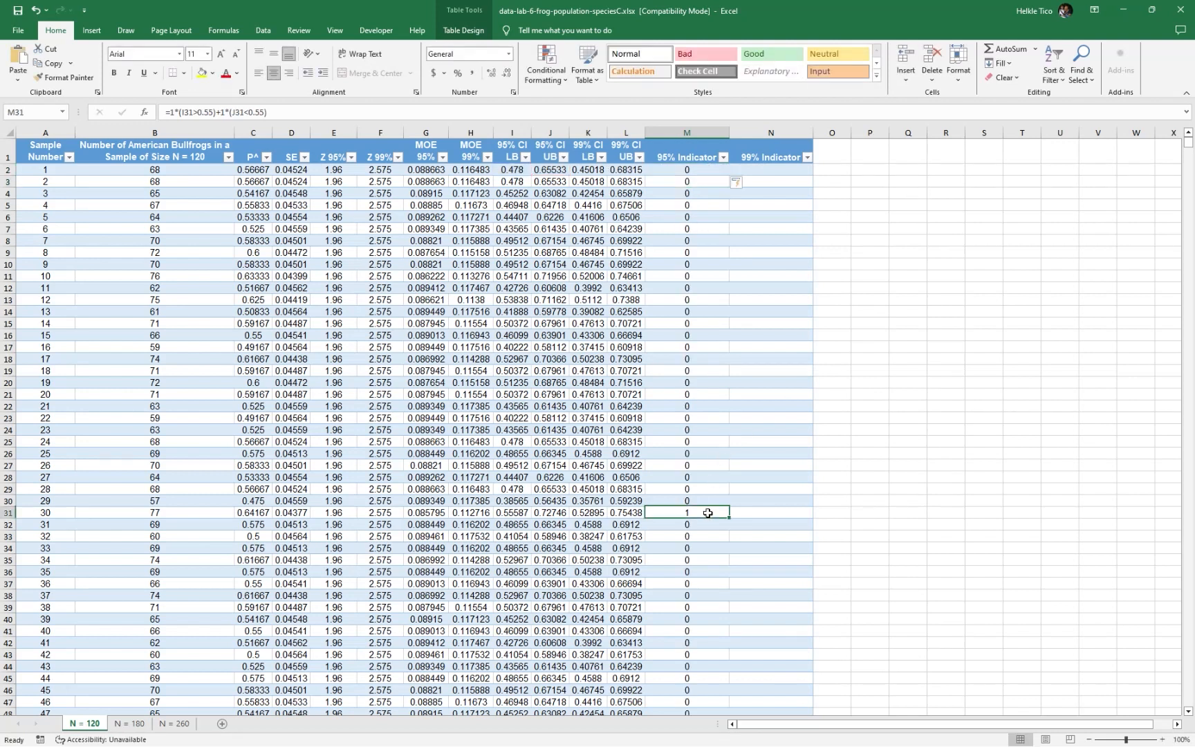
pyautogui.click(897, 227)
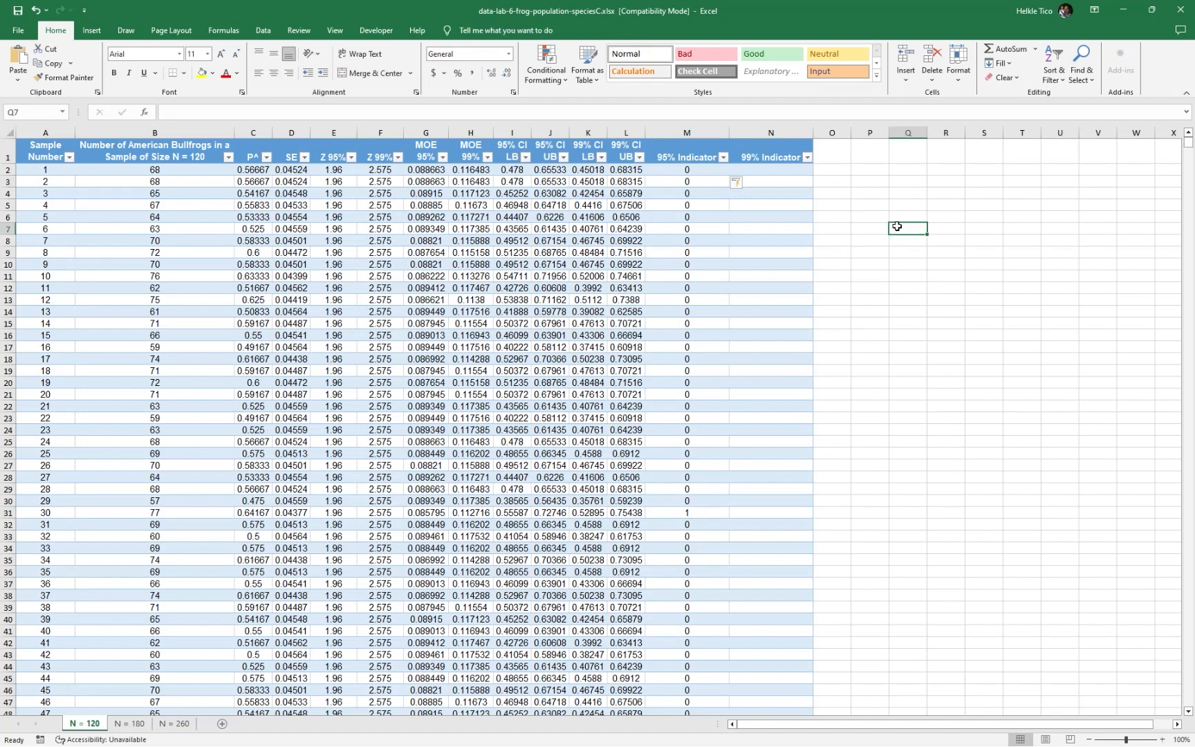
pyautogui.click(900, 182)
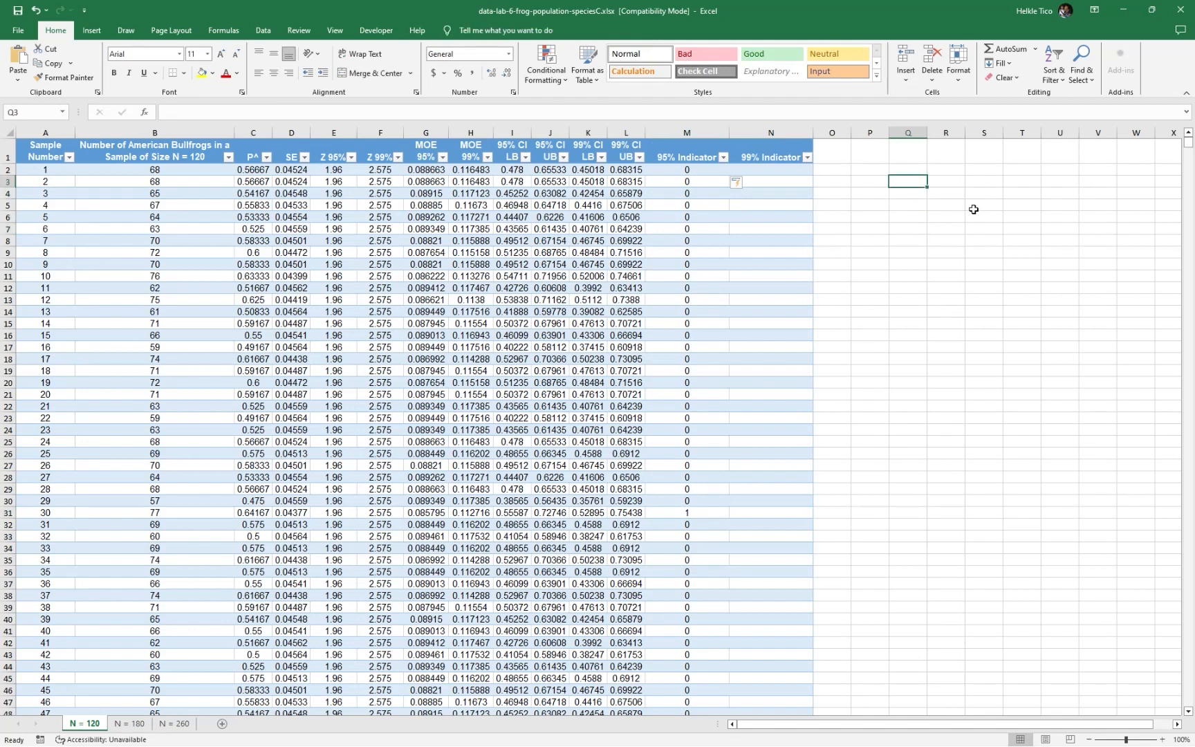
pyautogui.click(673, 160)
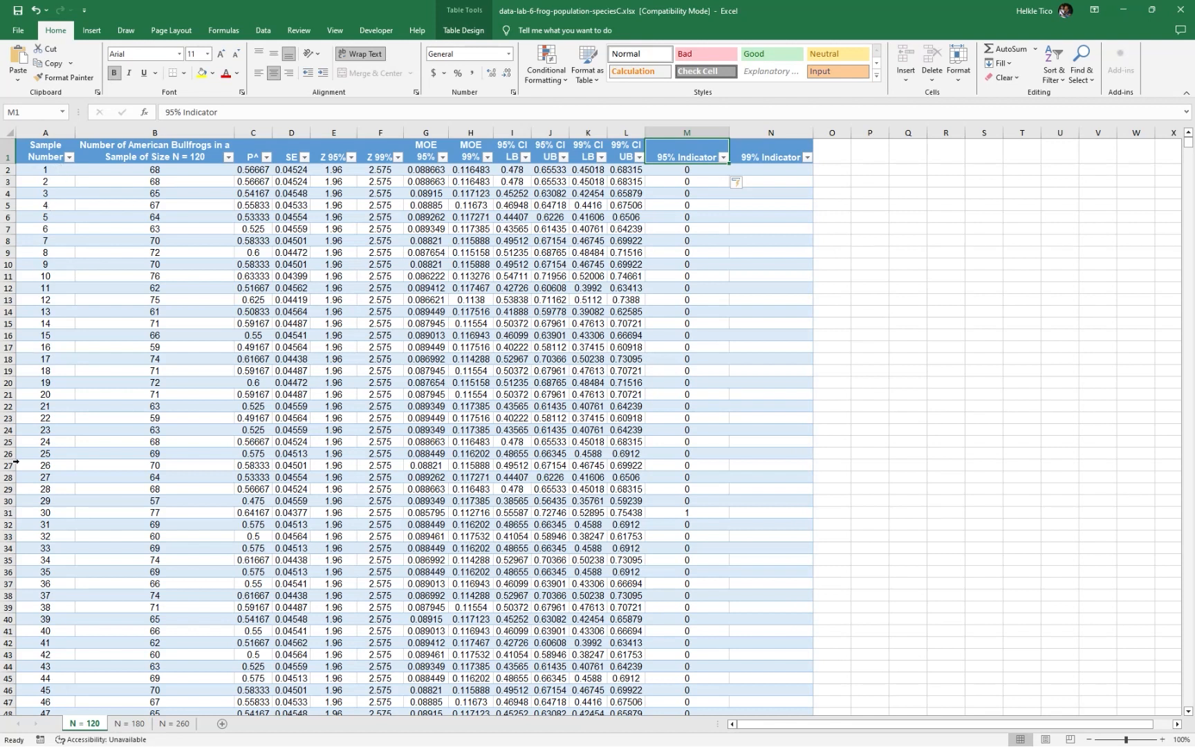
pyautogui.moveTo(700, 173); pyautogui.dragTo(707, 414)
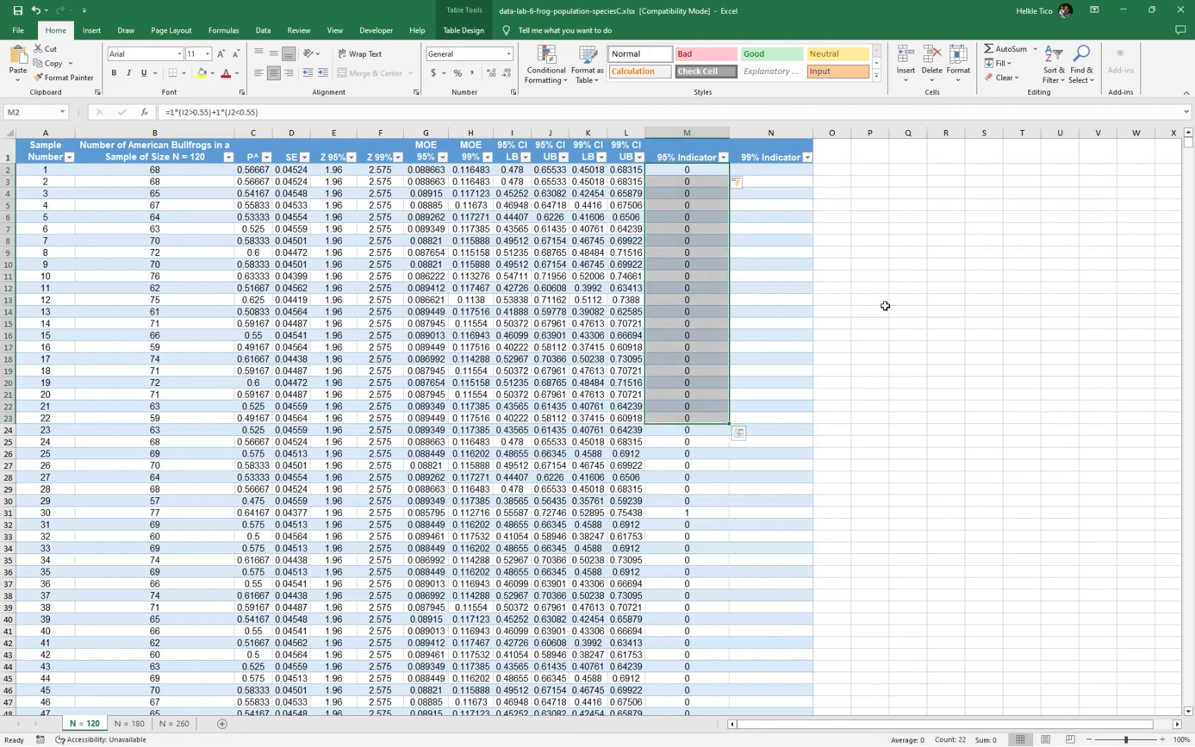
pyautogui.click(904, 262)
pyautogui.moveTo(713, 173); pyautogui.dragTo(710, 350)
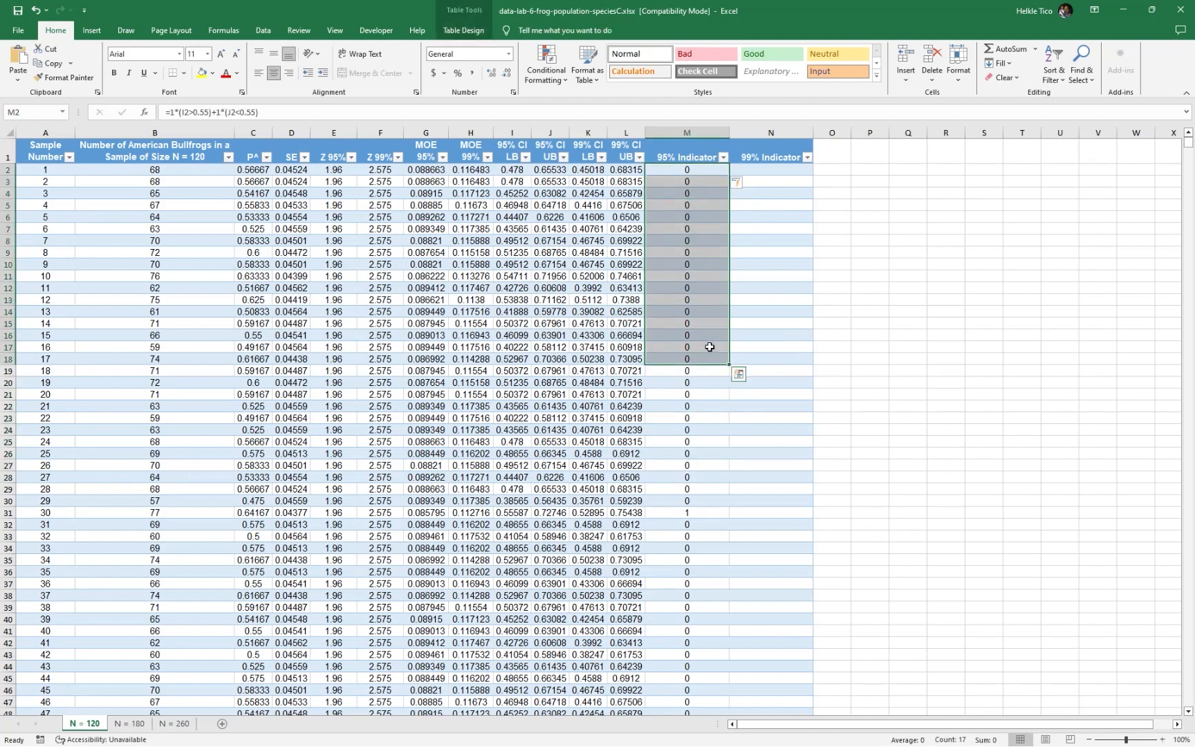
pyautogui.click(711, 427)
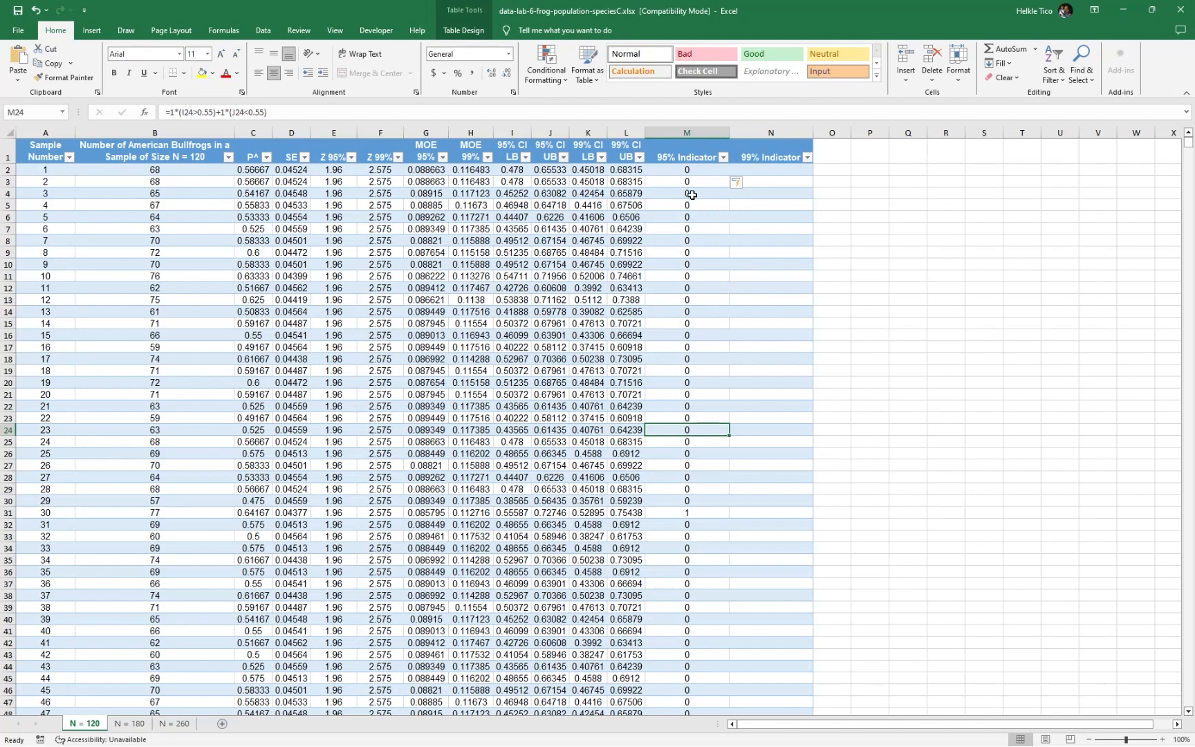
pyautogui.click(667, 166)
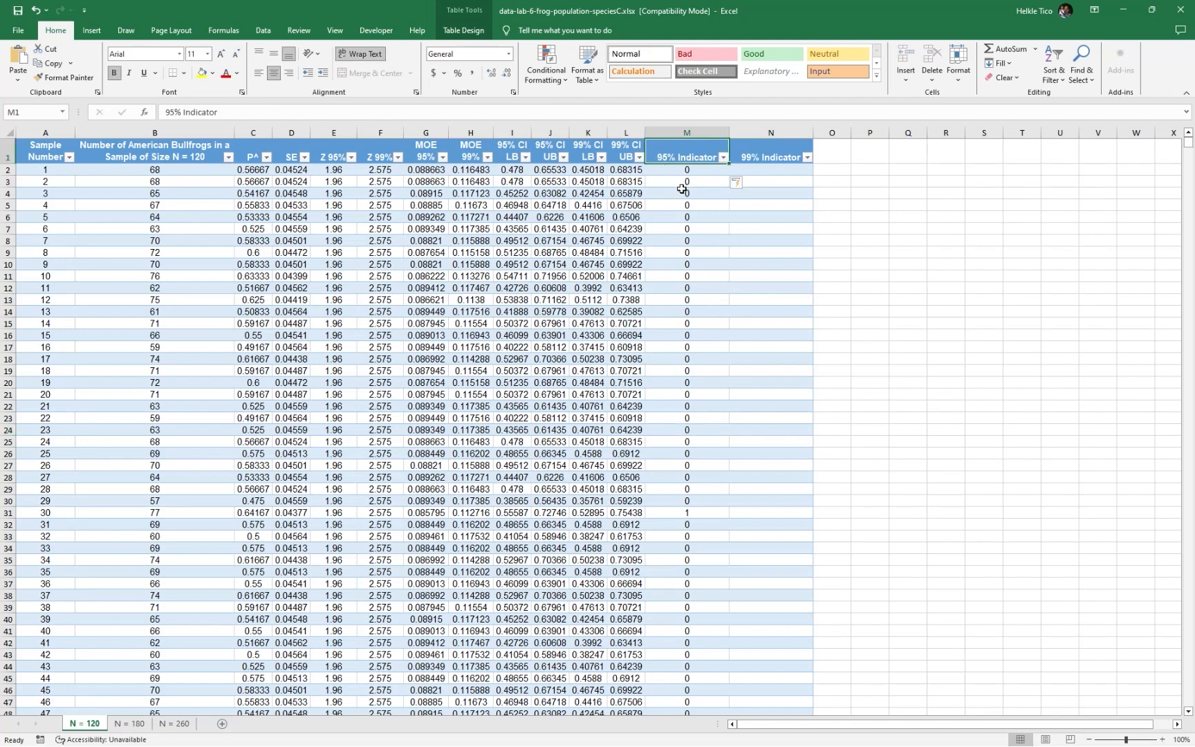
pyautogui.click(696, 174)
pyautogui.moveTo(700, 185); pyautogui.dragTo(719, 471)
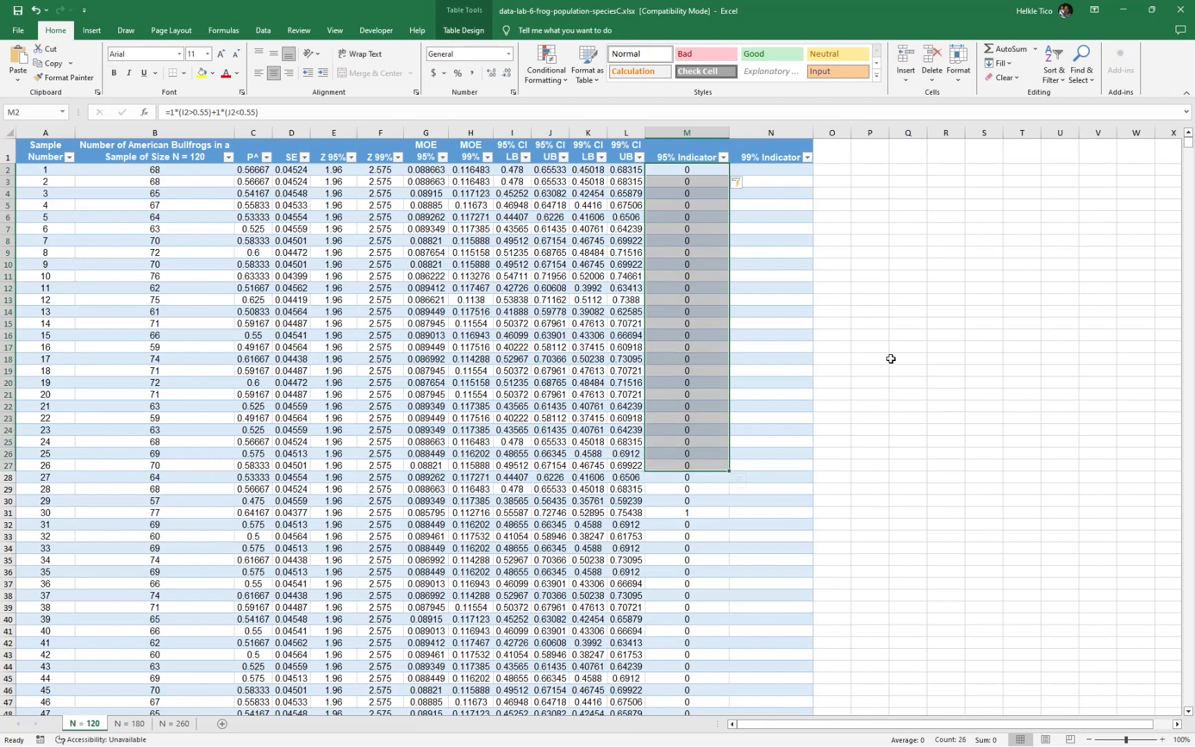
# Average the 95% Indicator column in R10 with the formula =AVERAGE(Table1N120[95% Indicator]), and check its reference
pyautogui.click(933, 264)
pyautogui.write('=AVERAGE(')
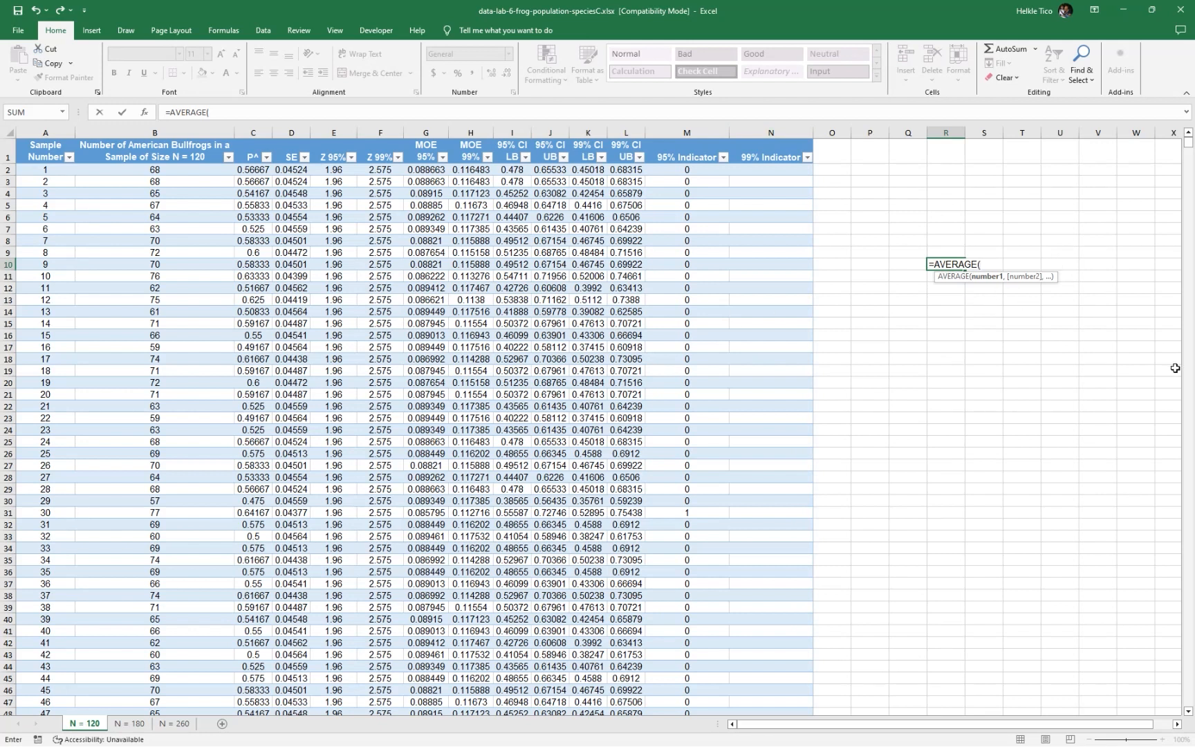
pyautogui.write('table')
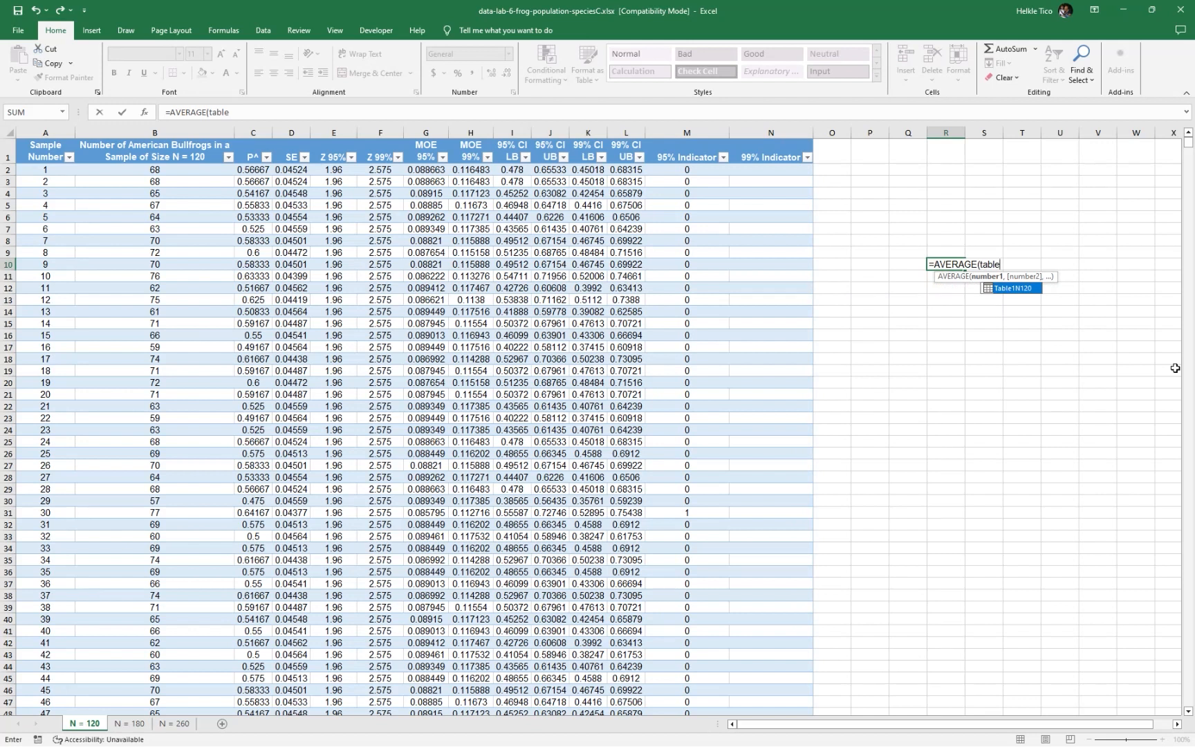
pyautogui.press('Tab')
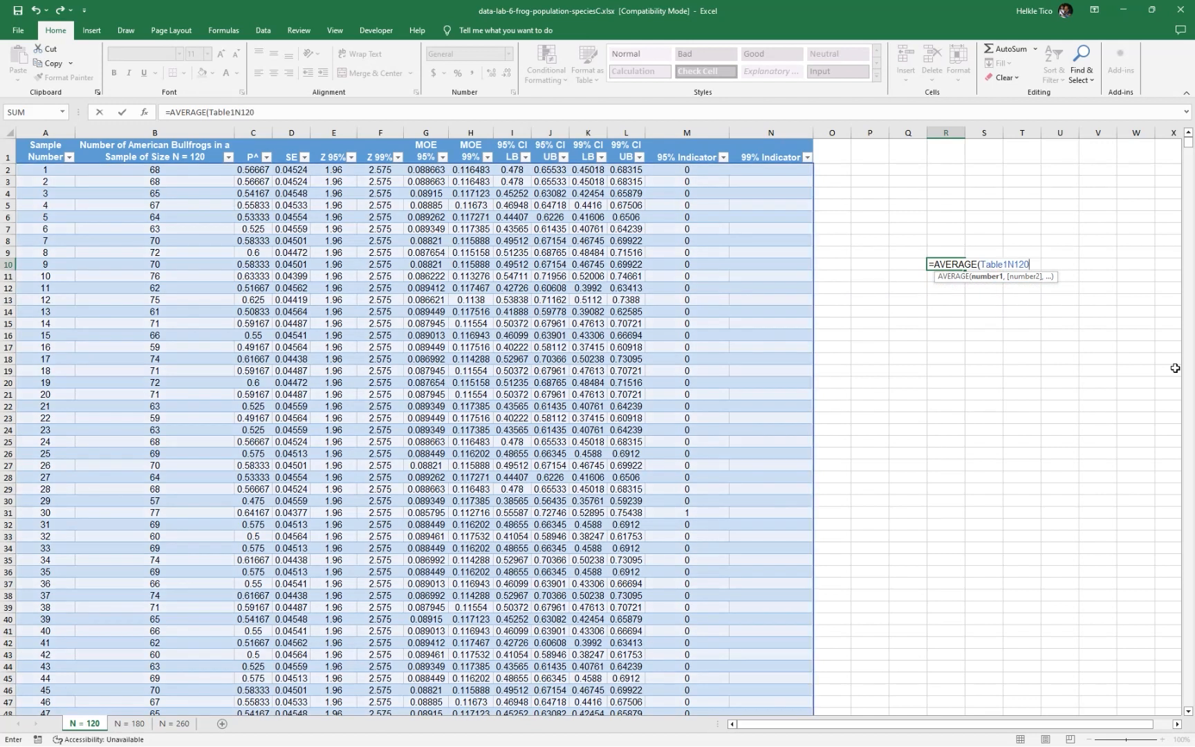
pyautogui.write('[')
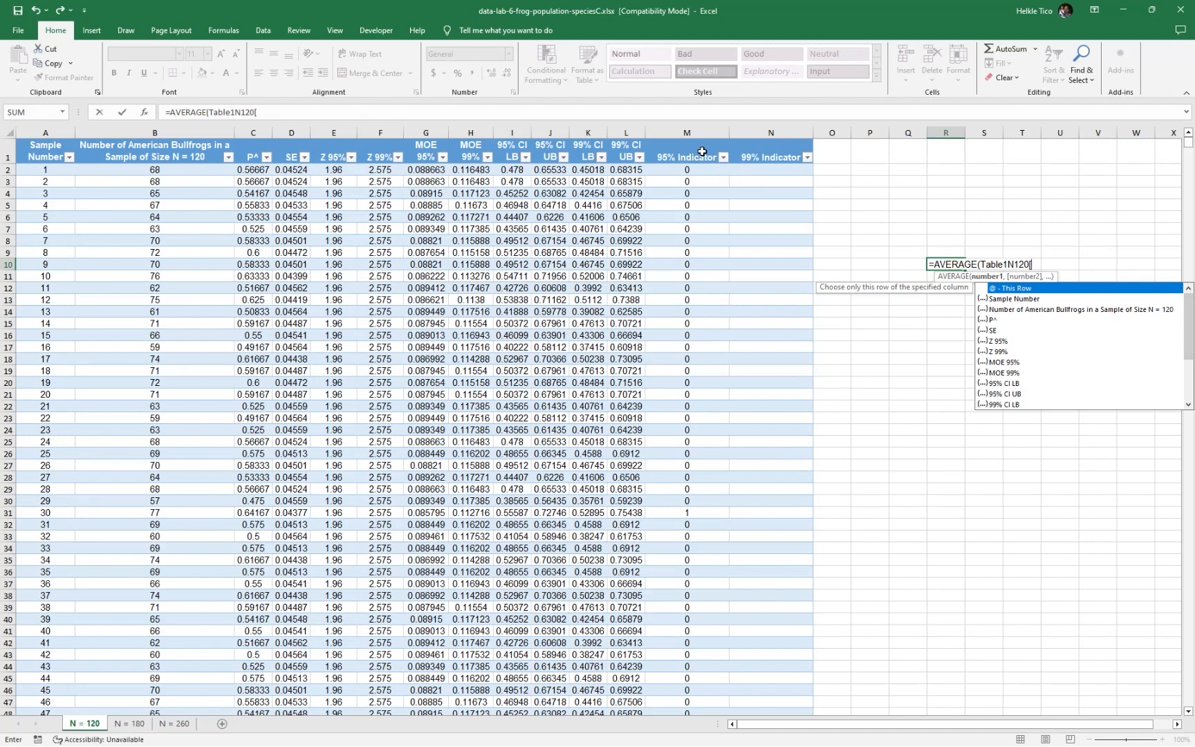
pyautogui.write('95')
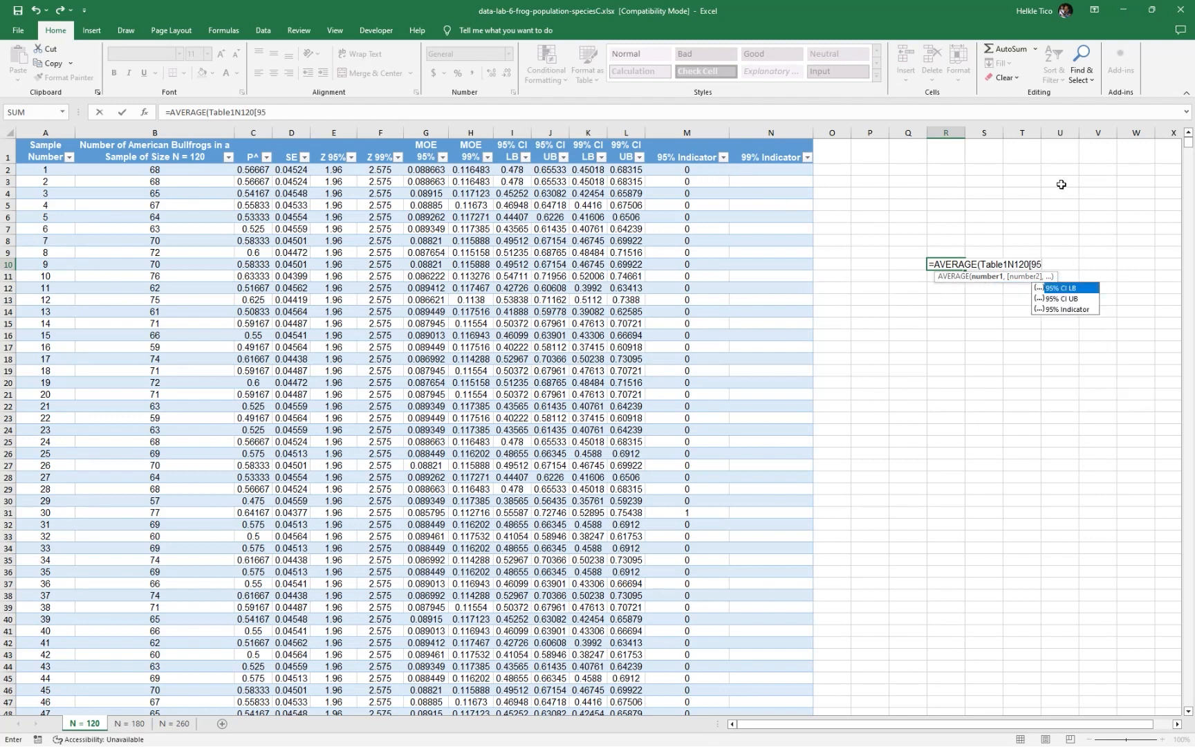
pyautogui.press('Down')
pyautogui.press('Down')
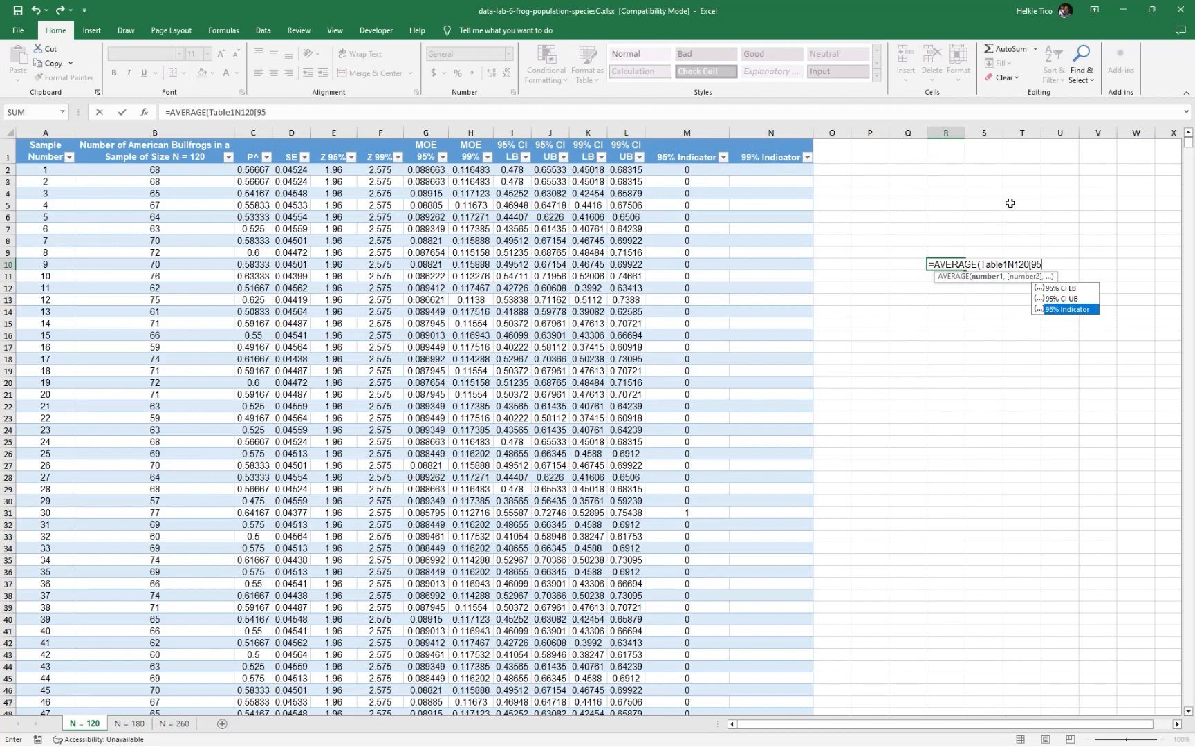
pyautogui.press('Tab')
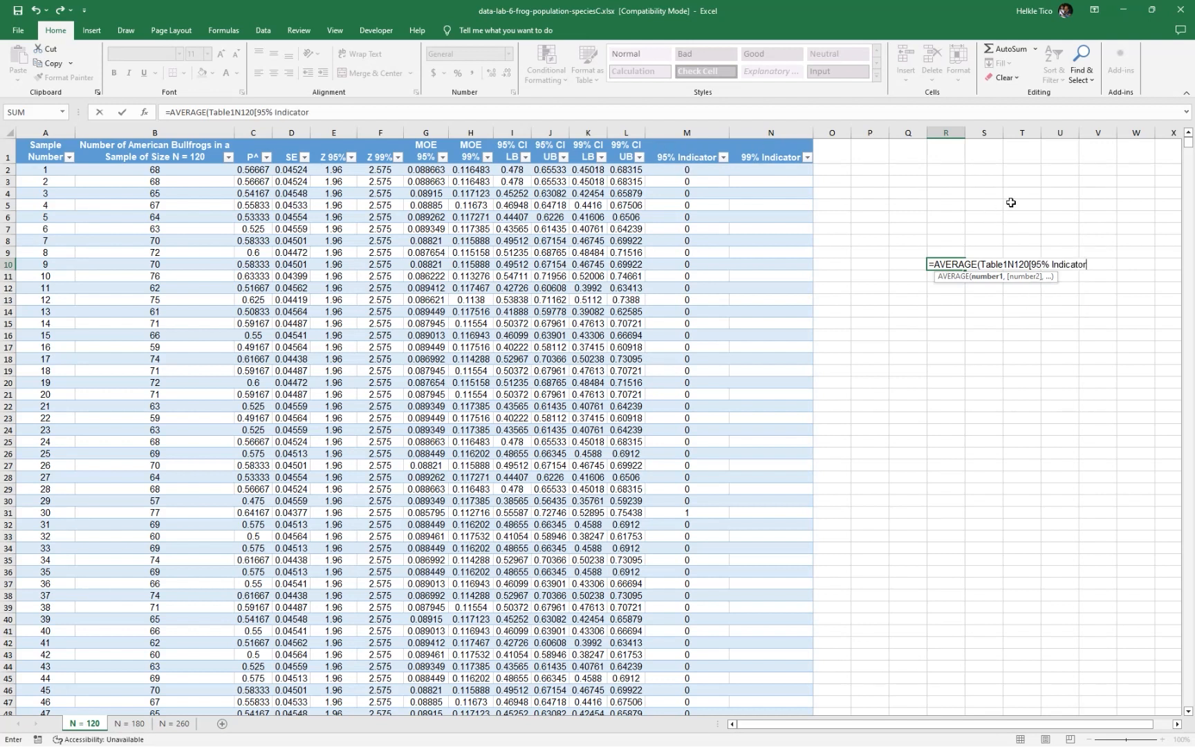
pyautogui.write('])')
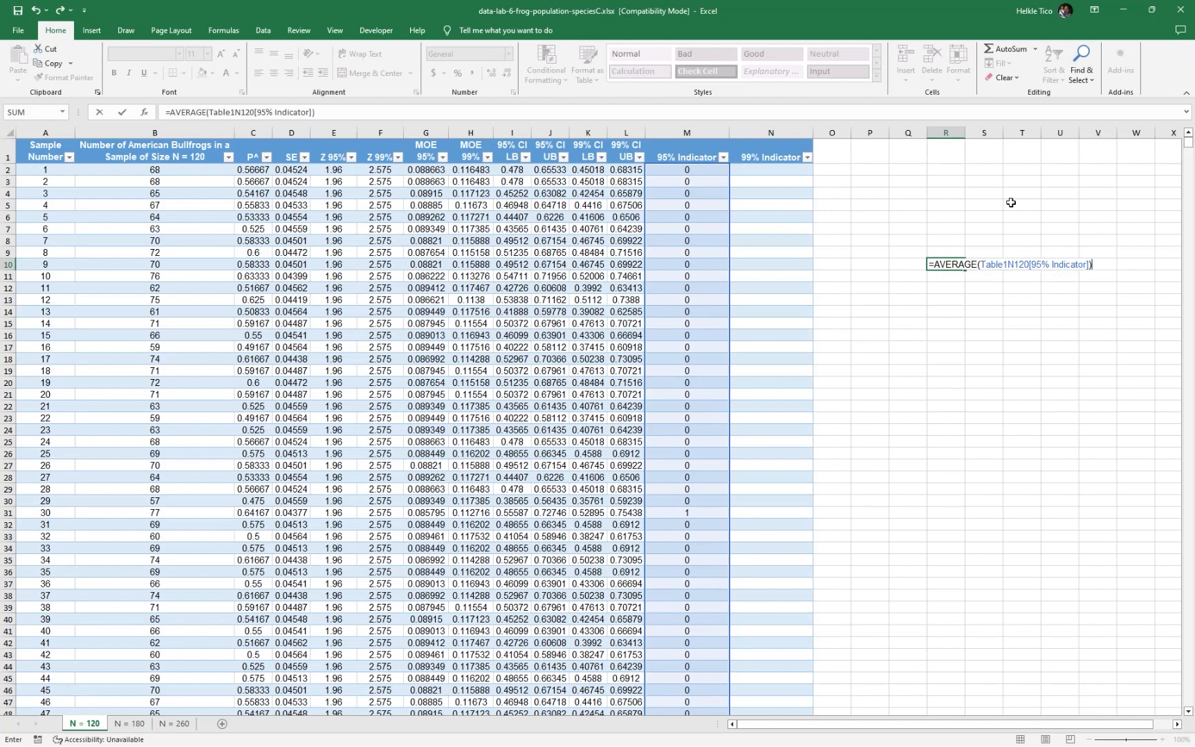
pyautogui.press('Return')
pyautogui.doubleClick(955, 264)
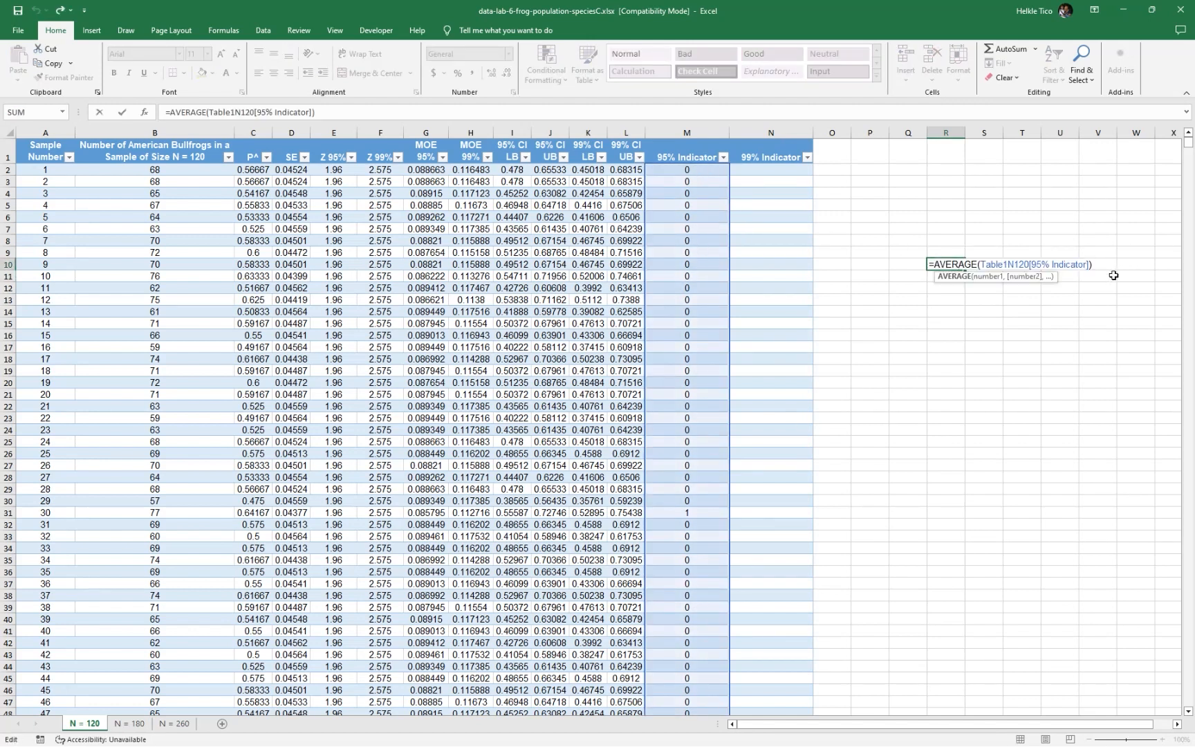
pyautogui.press('Escape')
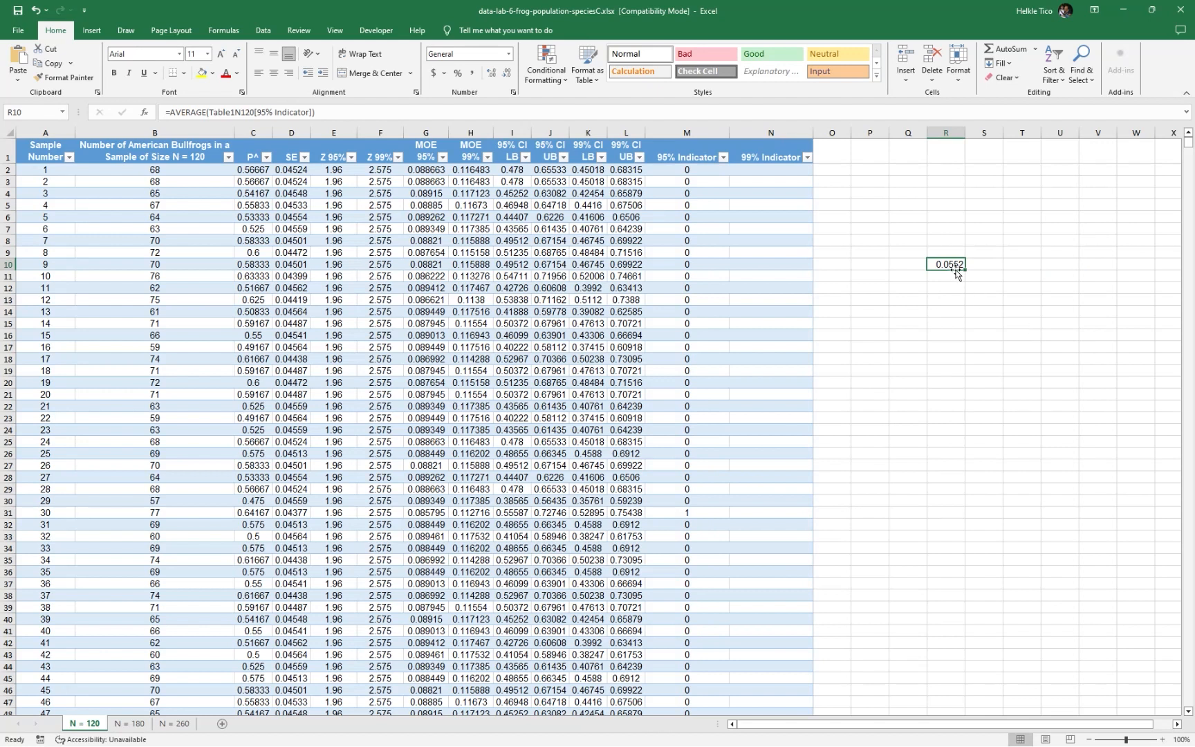
# Format the average in R10 as a percentage with two decimal places and compare it with the 95% Indicator values
pyautogui.click(457, 74)
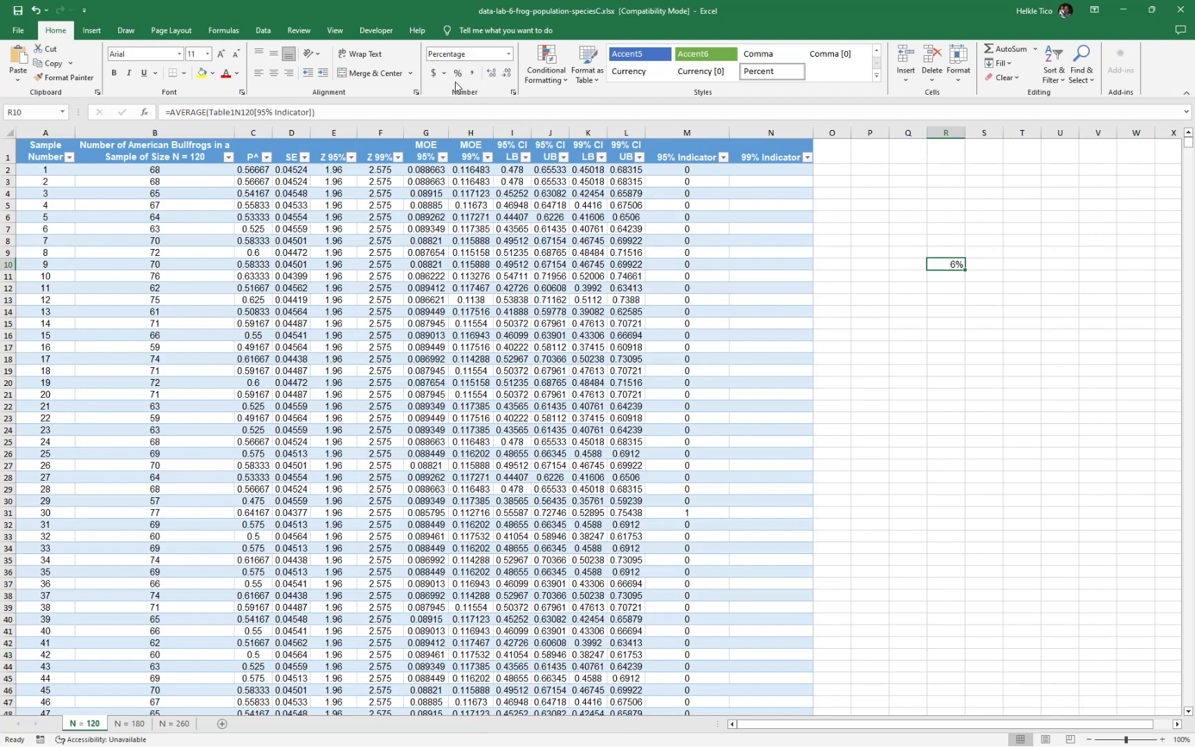
pyautogui.click(491, 73)
pyautogui.click(491, 73)
pyautogui.click(920, 277)
pyautogui.click(945, 264)
pyautogui.moveTo(687, 173); pyautogui.dragTo(701, 359)
pyautogui.click(897, 219)
# Fill the 99% Indicator column by entering the formula =1*(K2>0.55)+1*(L2<0.55) in N2, and check the filled cells
pyautogui.doubleClick(783, 172)
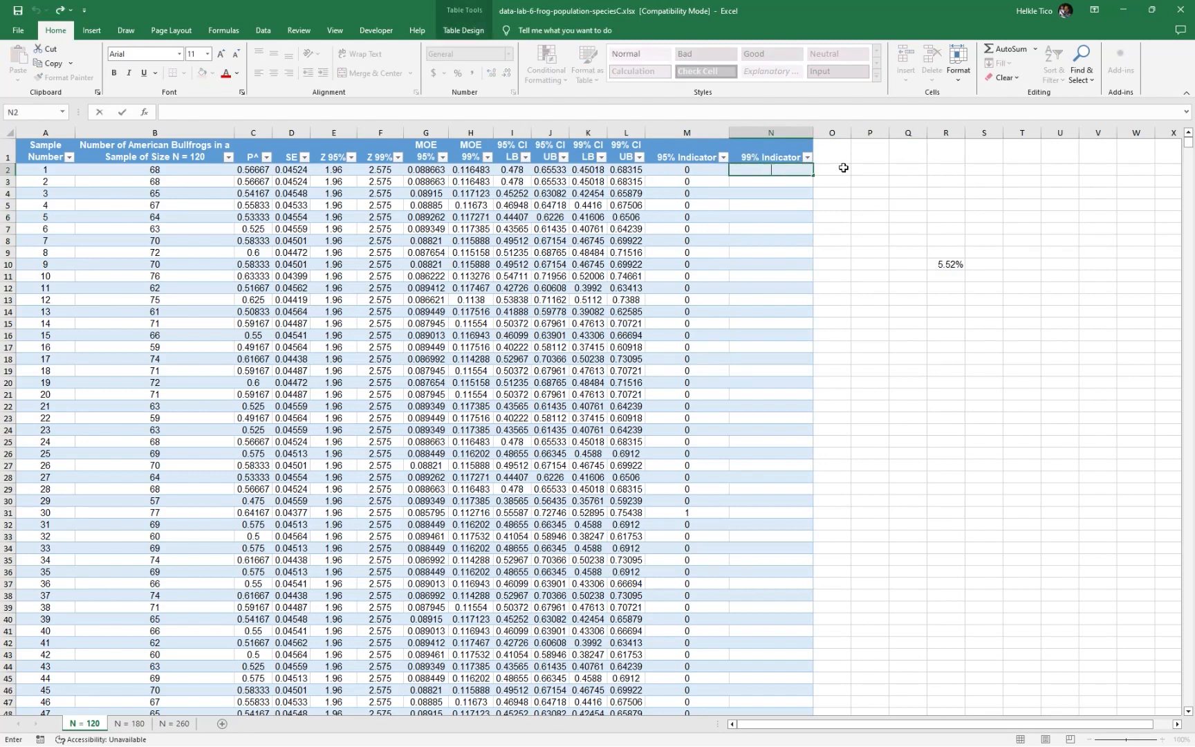
pyautogui.click(945, 255)
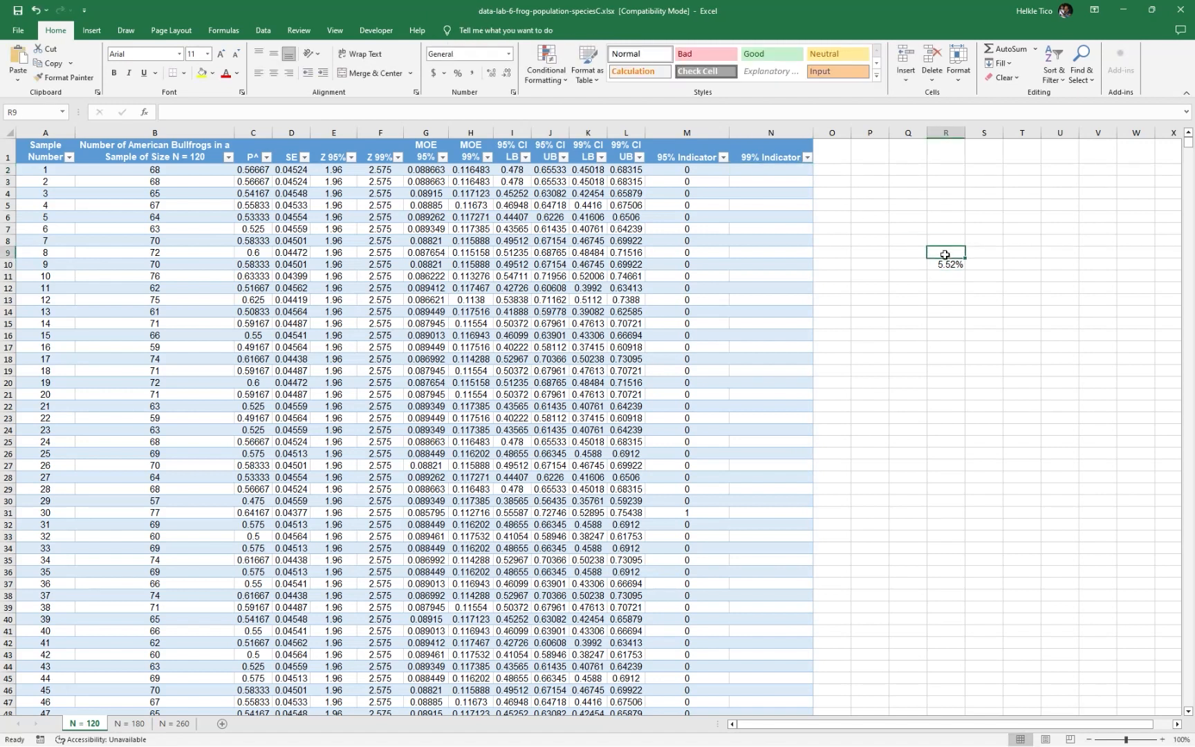
pyautogui.click(773, 165)
pyautogui.click(784, 179)
pyautogui.doubleClick(778, 170)
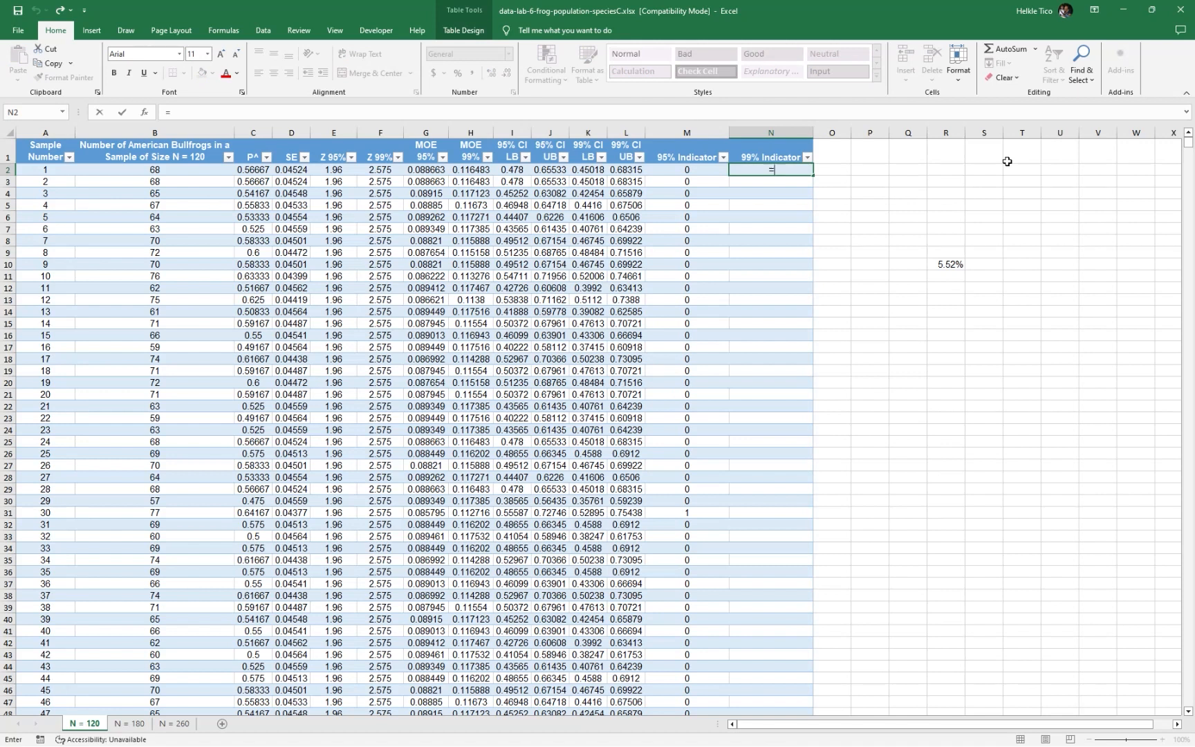
pyautogui.write('=1*(')
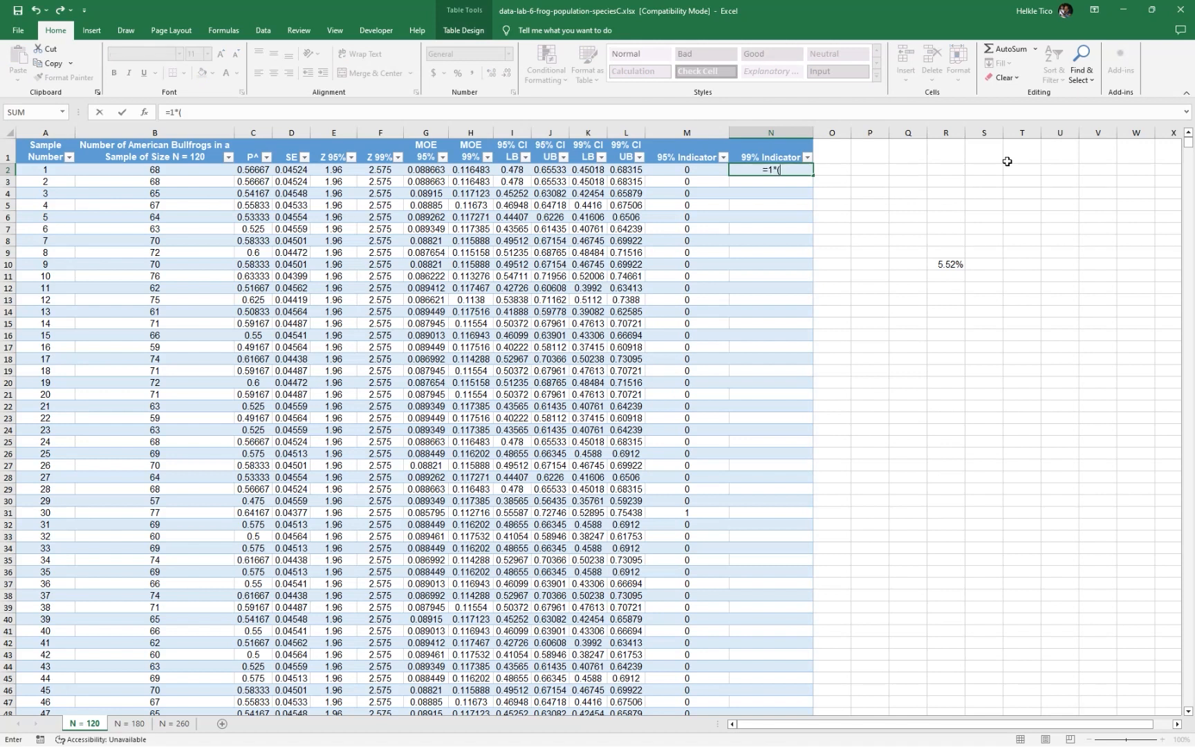
pyautogui.click(593, 169)
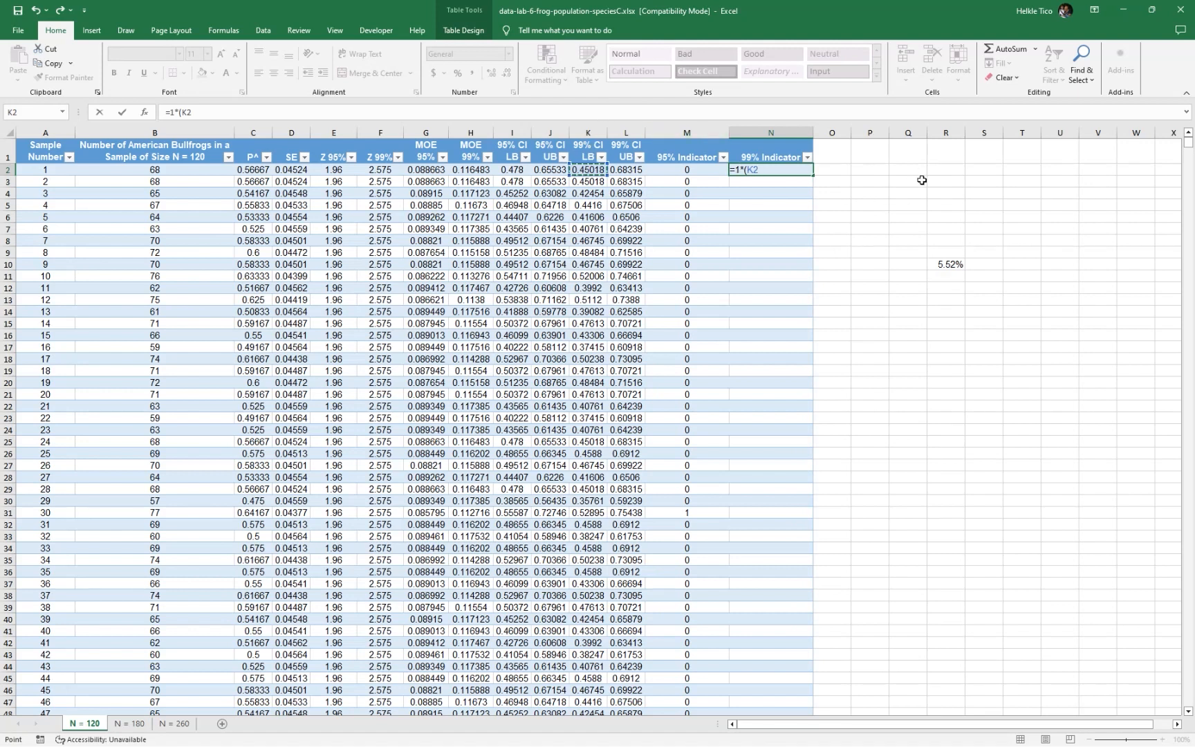
pyautogui.write('>0.55)+1*(')
pyautogui.click(636, 169)
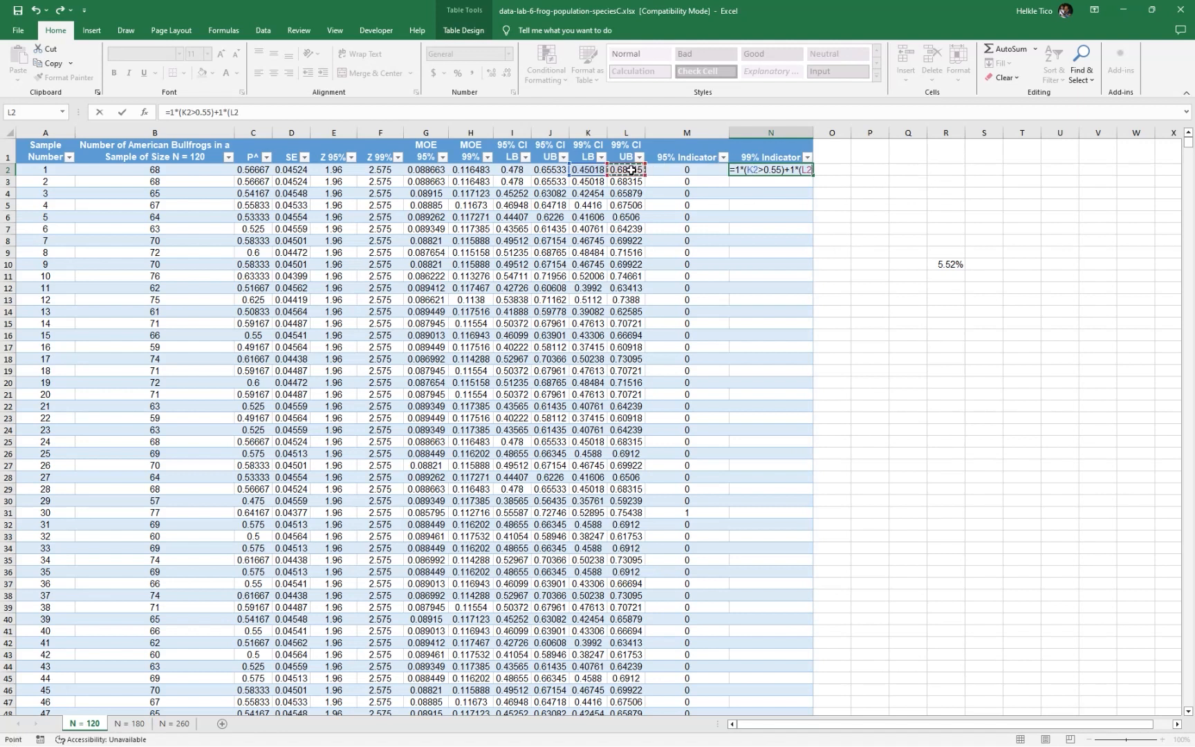
pyautogui.write('<0.55')
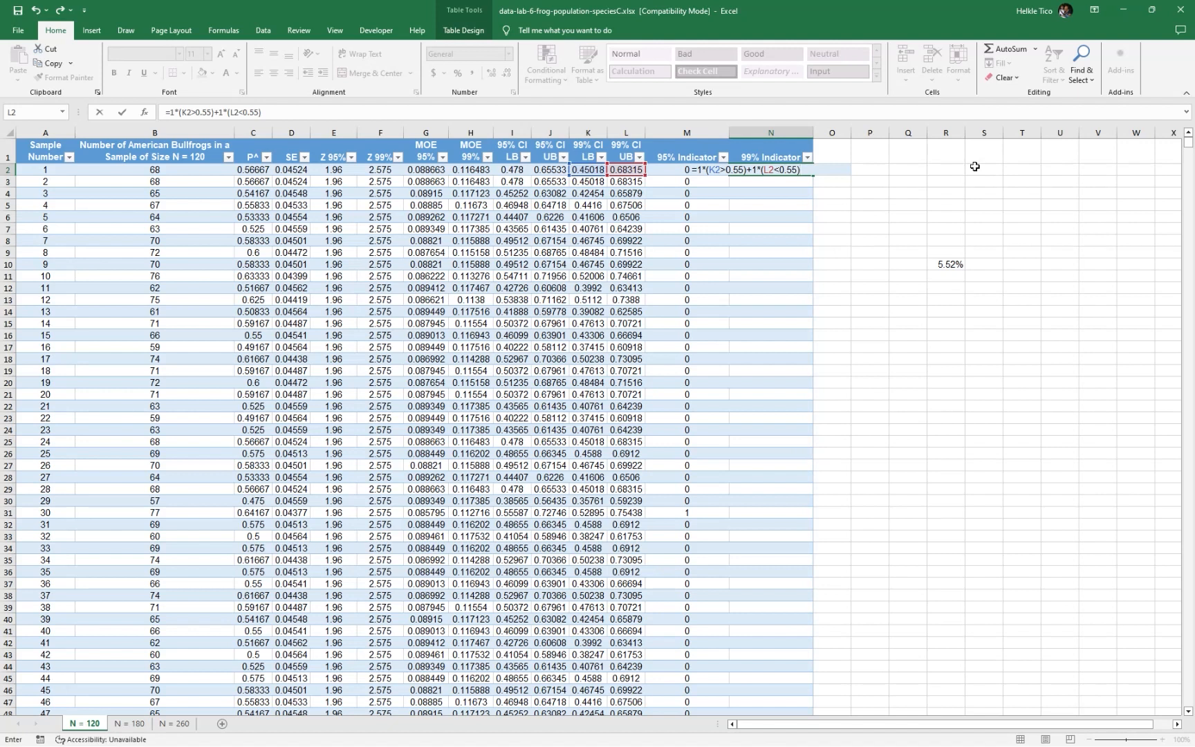
pyautogui.press('Return')
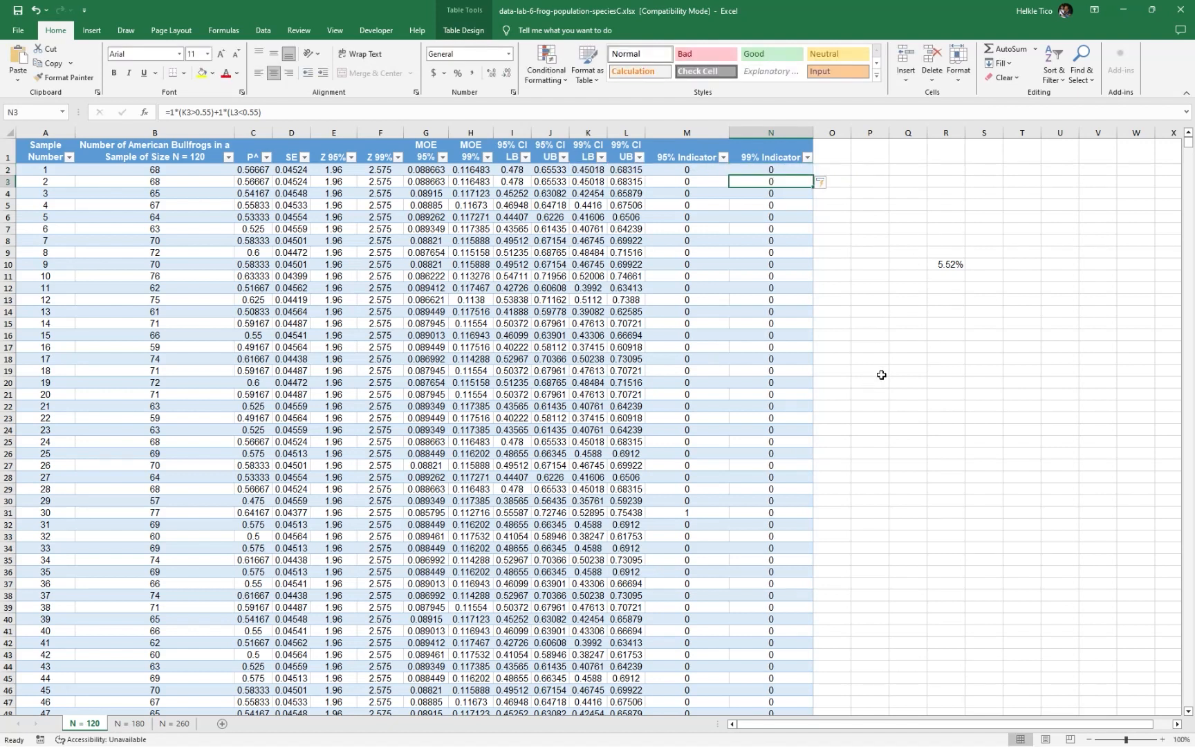
pyautogui.scroll(-12, 895, 373)
pyautogui.scroll(12, 900, 377)
pyautogui.click(783, 171)
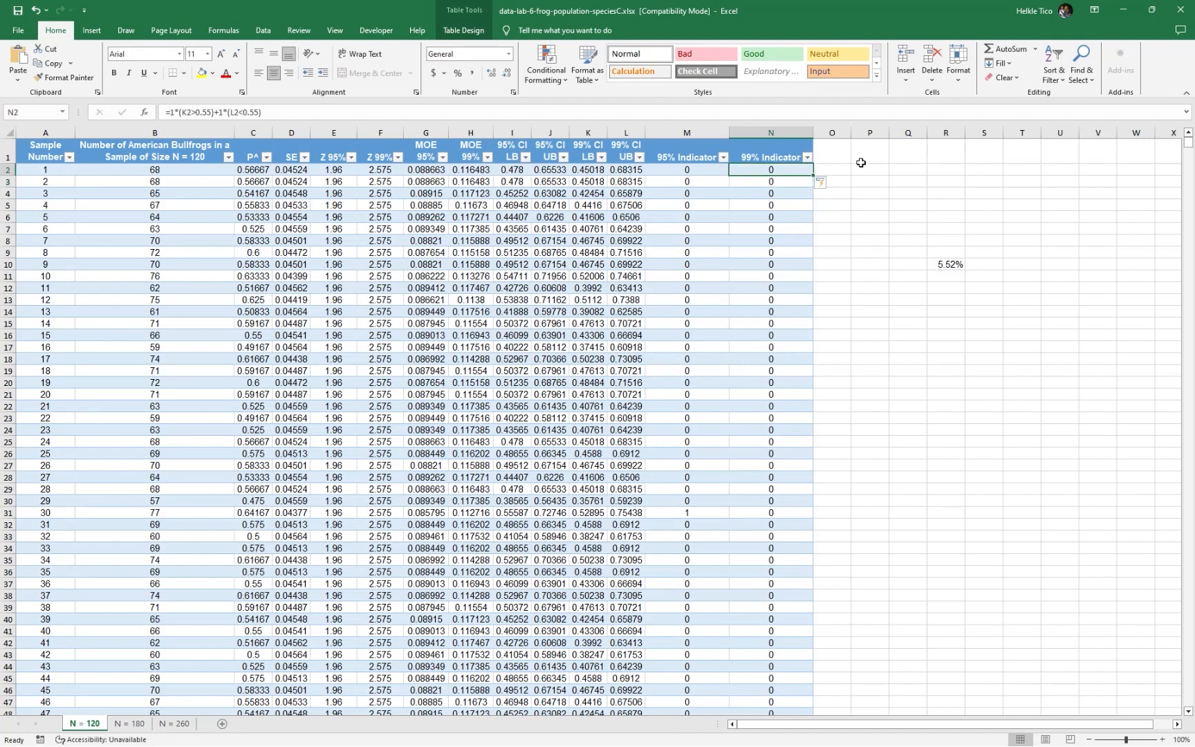
pyautogui.doubleClick(764, 168)
# Average the 99% Indicator column in R9 with the formula =AVERAGE(Table1N120[99% Indicator])
pyautogui.click(949, 217)
pyautogui.click(956, 251)
pyautogui.write('=average(table1n')
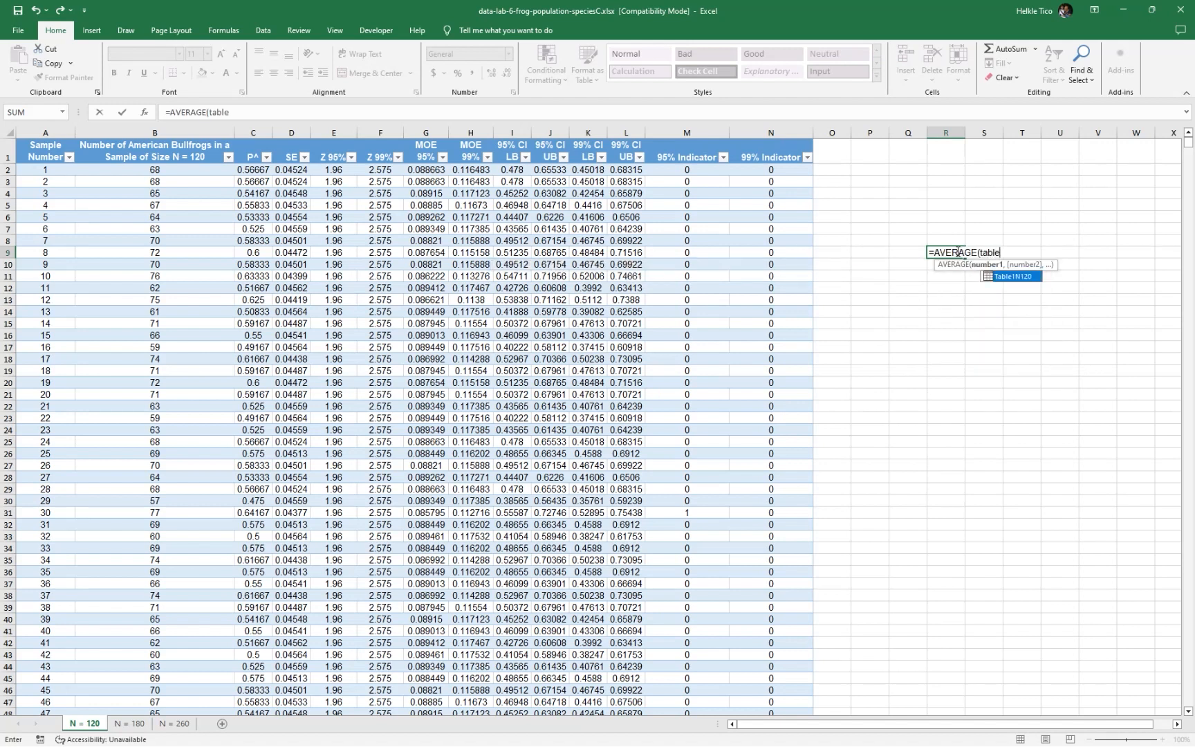
pyautogui.press('Tab')
pyautogui.write('[99')
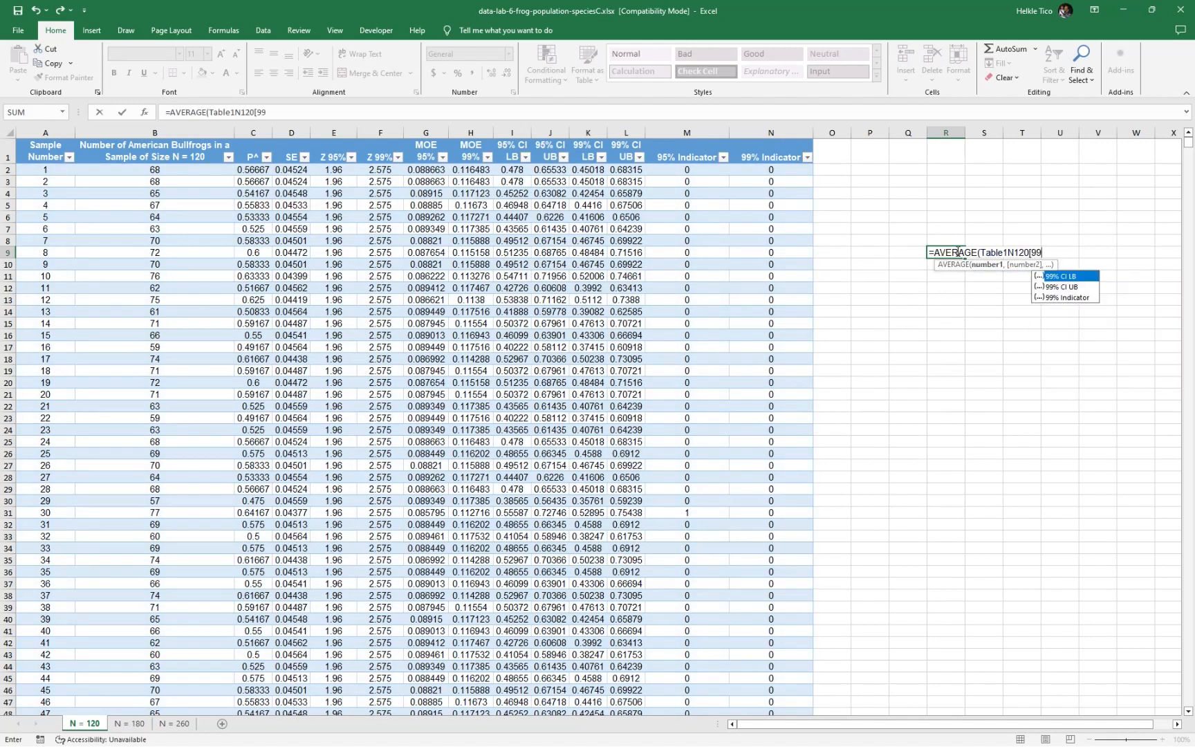
pyautogui.press('Tab')
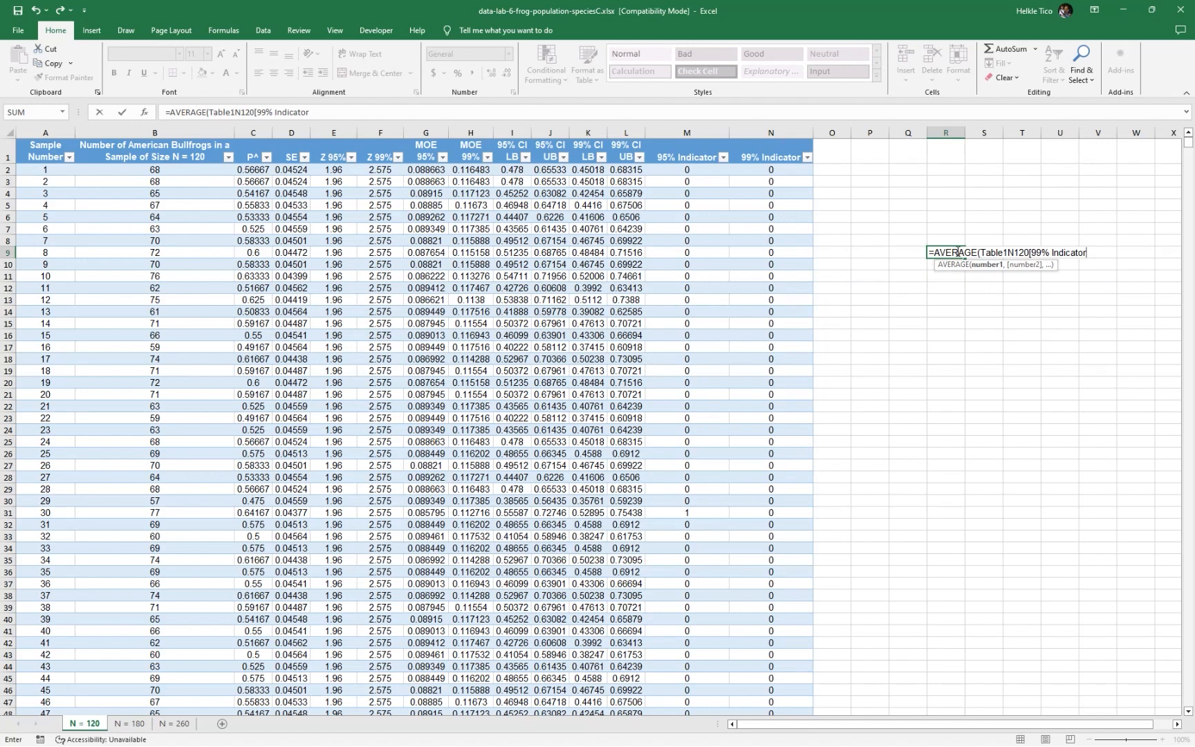
pyautogui.write('])')
pyautogui.press('Return')
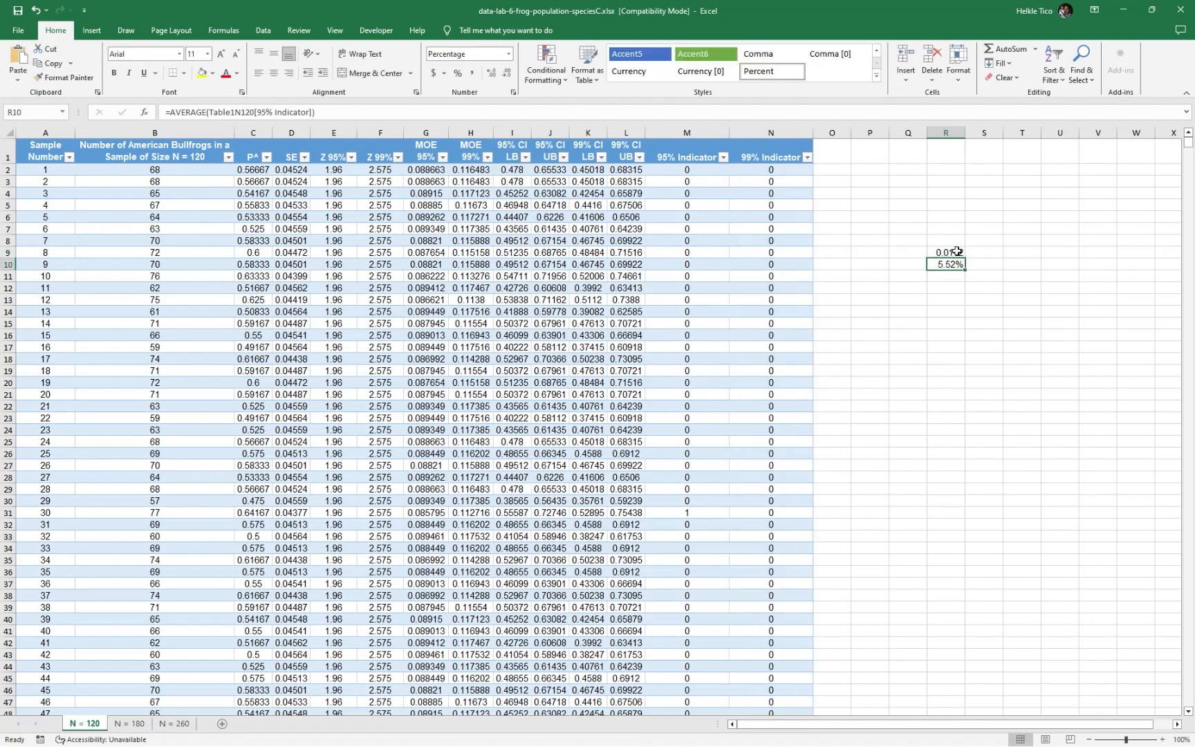
# Format the 99% Indicator average in R9 as a percentage with two decimal places
pyautogui.click(958, 252)
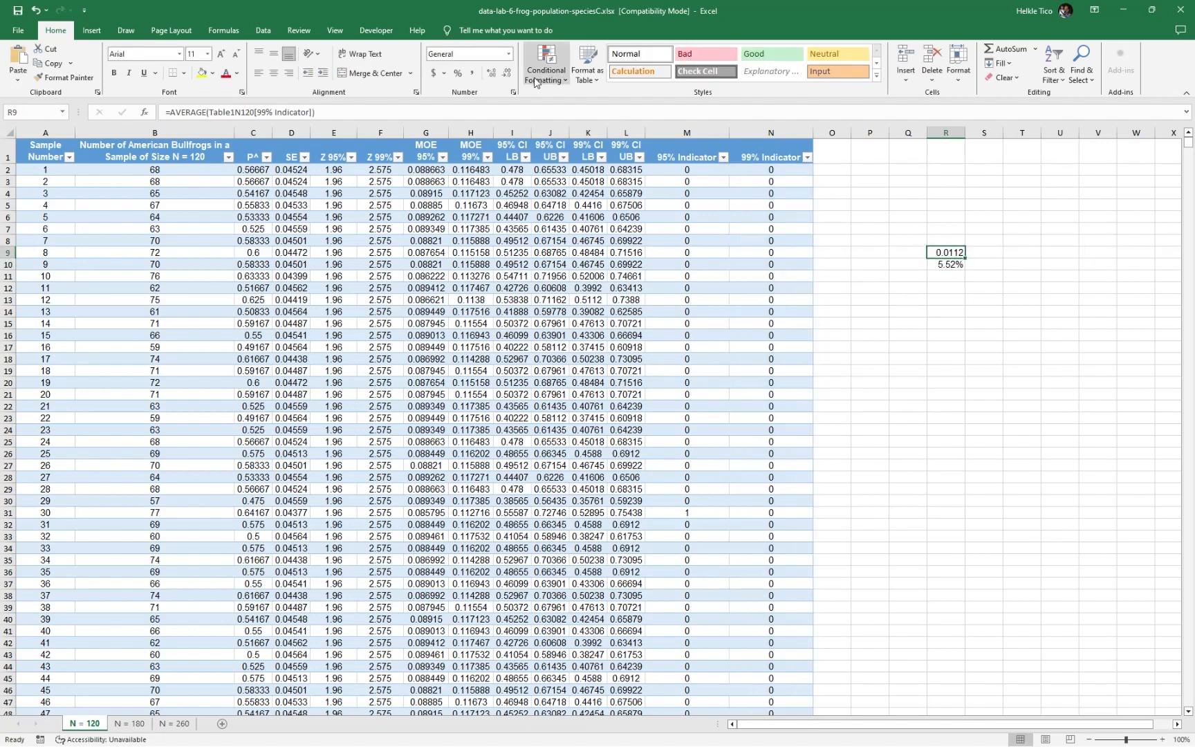
pyautogui.click(458, 74)
pyautogui.click(492, 74)
pyautogui.click(491, 73)
pyautogui.click(963, 300)
pyautogui.click(950, 252)
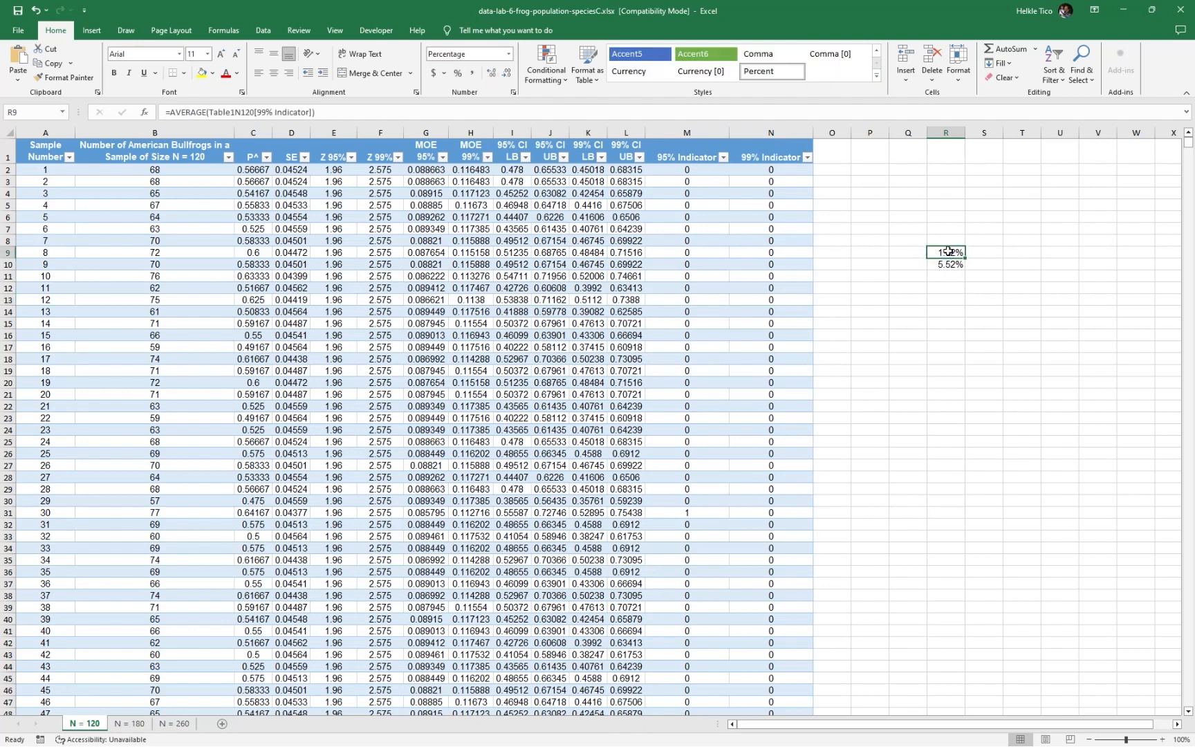
# Clear both indicator averages from cells R9 and R10
pyautogui.moveTo(953, 256); pyautogui.dragTo(966, 271)
pyautogui.press('Delete')
pyautogui.click(959, 334)
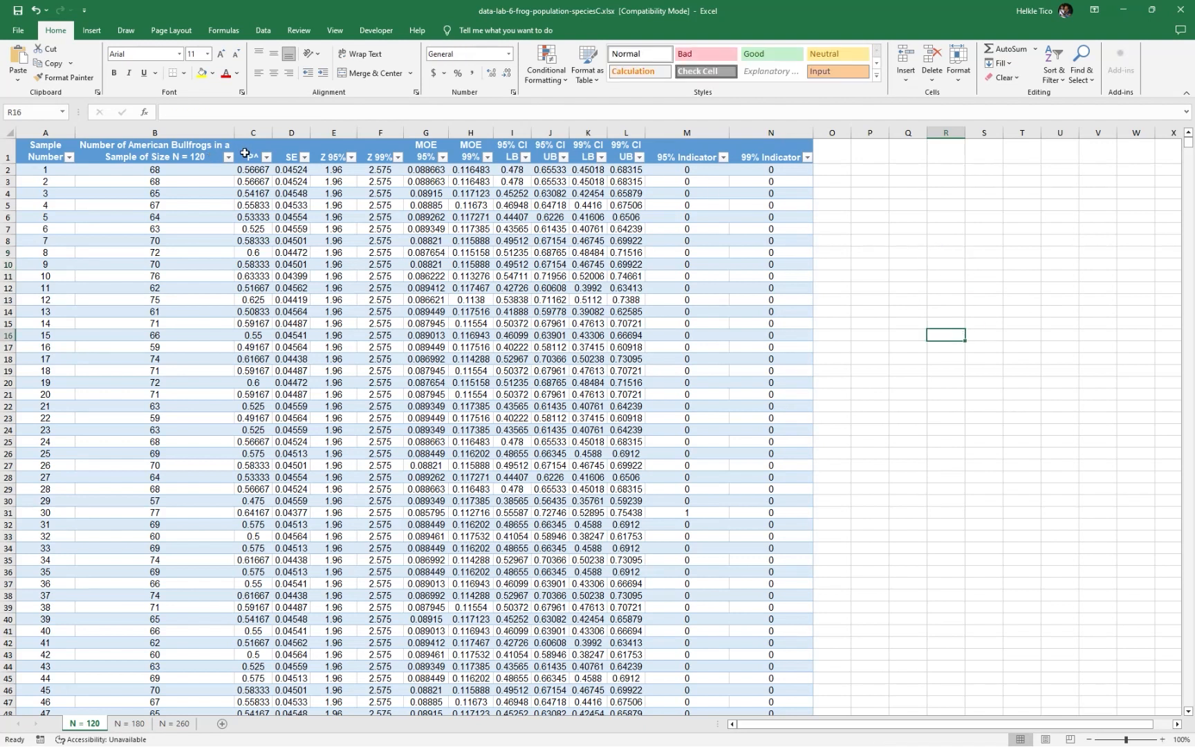
pyautogui.moveTo(243, 151); pyautogui.dragTo(819, 560)
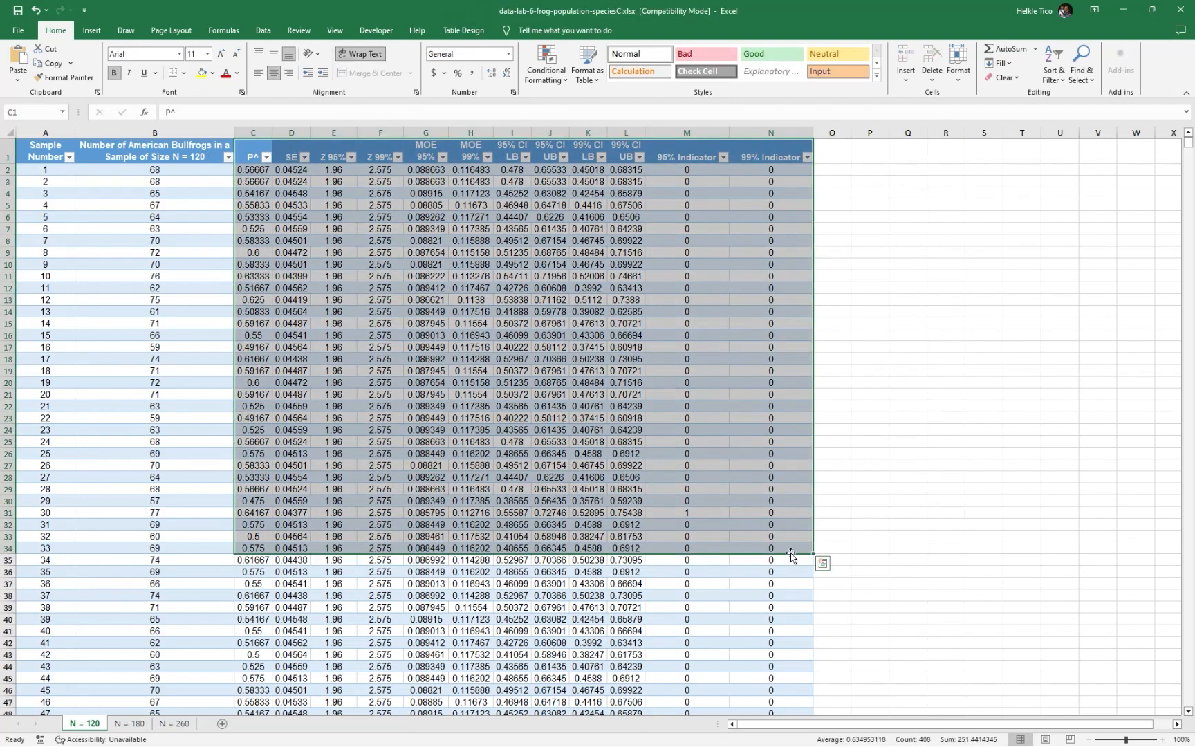
pyautogui.click(1030, 246)
# Start an answer table beside the data by entering the headers #, Letter and For? in P2:R2
pyautogui.moveTo(891, 726); pyautogui.dragTo(950, 732)
pyautogui.click(824, 170)
pyautogui.press('Right')
pyautogui.press('Right')
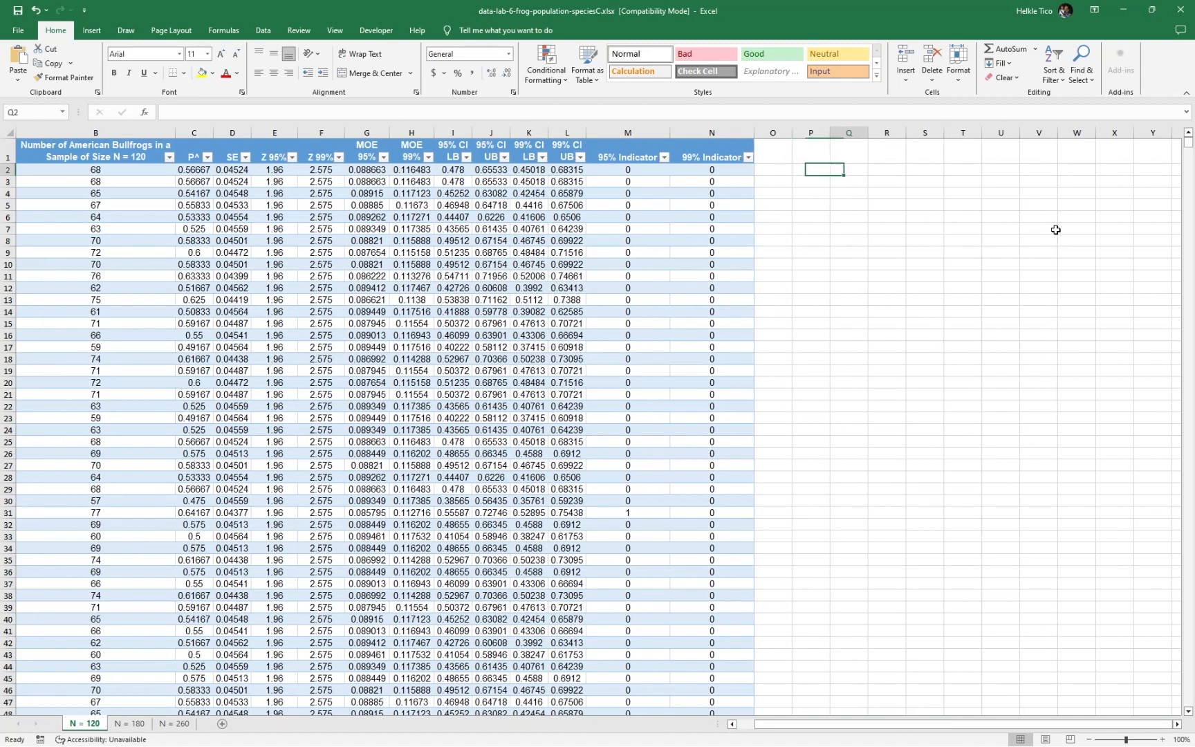
pyautogui.press('Left')
pyautogui.press('Left')
pyautogui.press('Left')
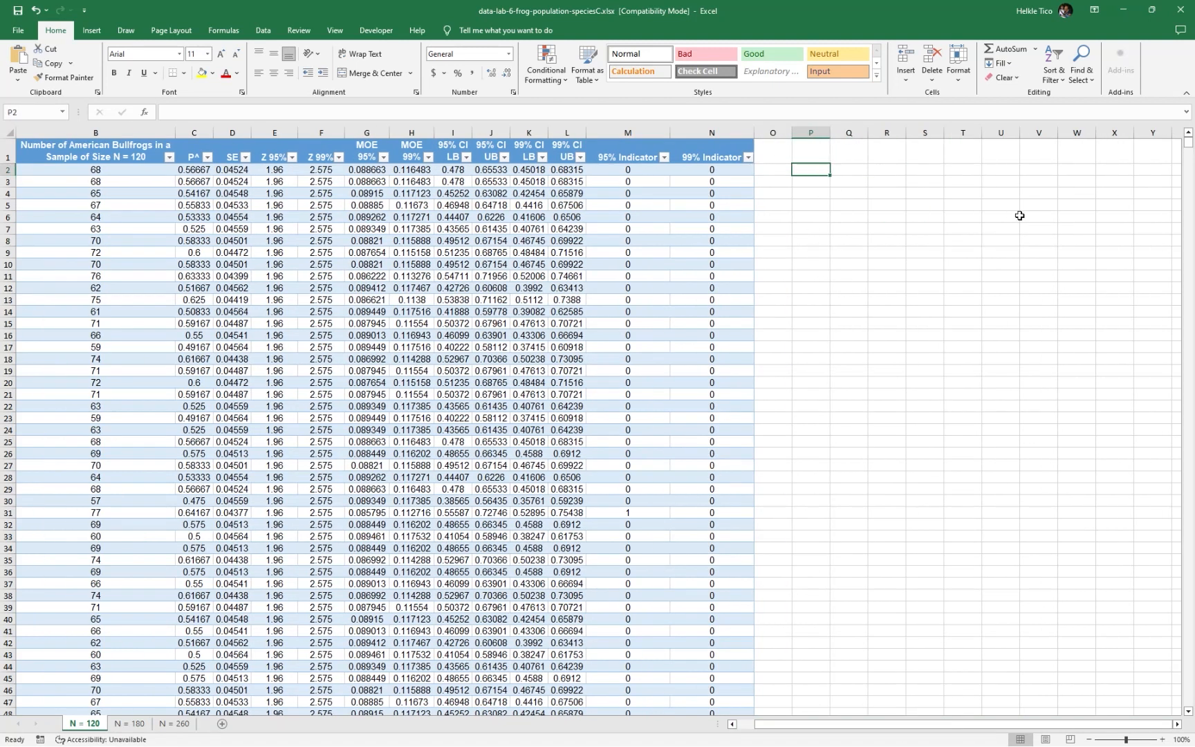
pyautogui.write('s')
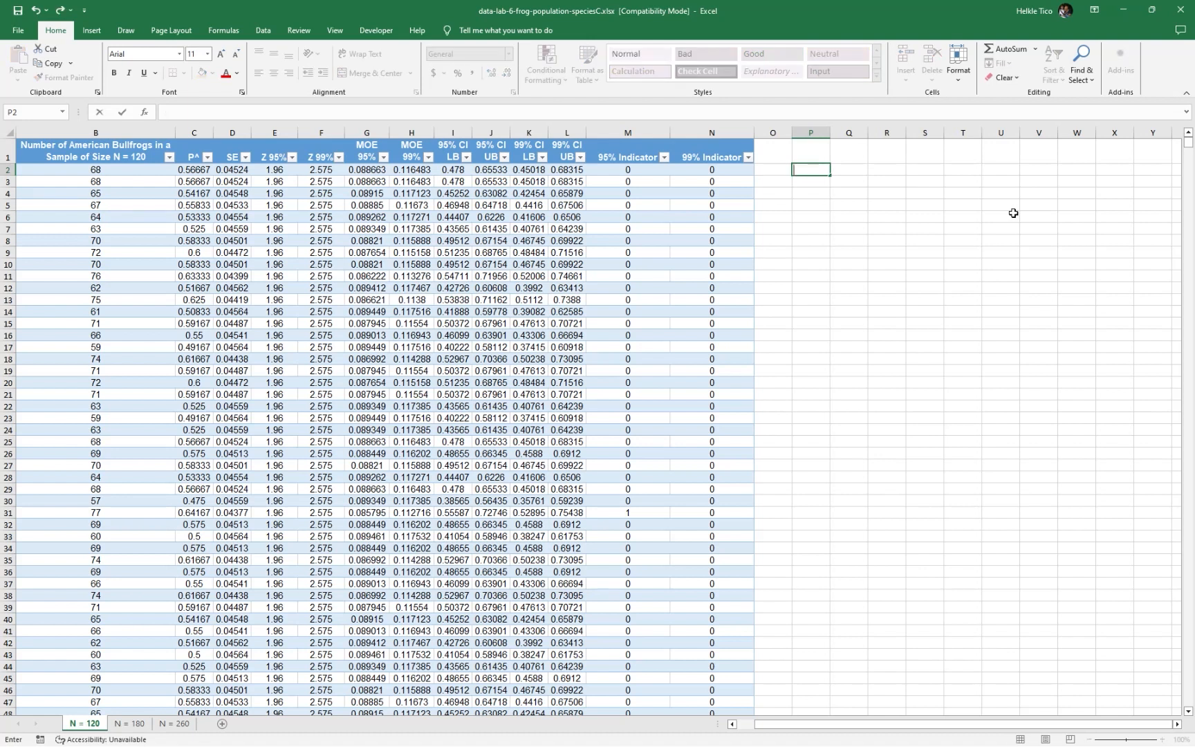
pyautogui.write('#')
pyautogui.press('Tab')
pyautogui.write('a')
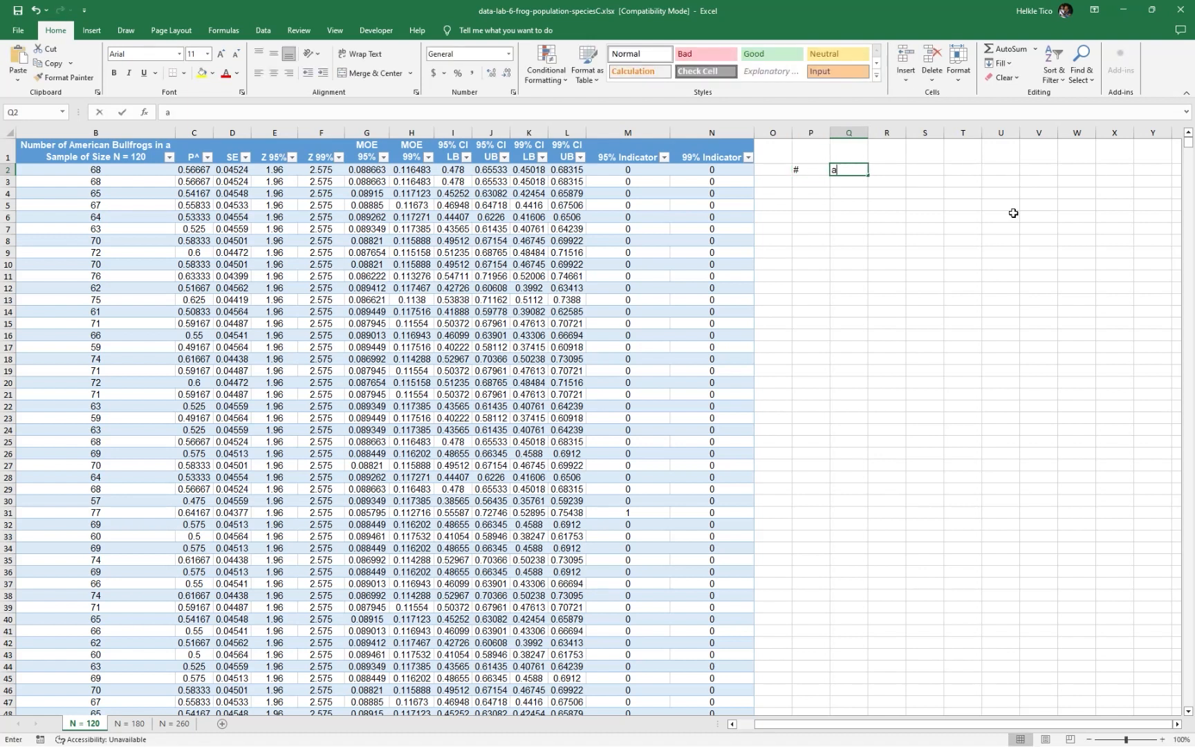
pyautogui.write('Letter')
pyautogui.press('Tab')
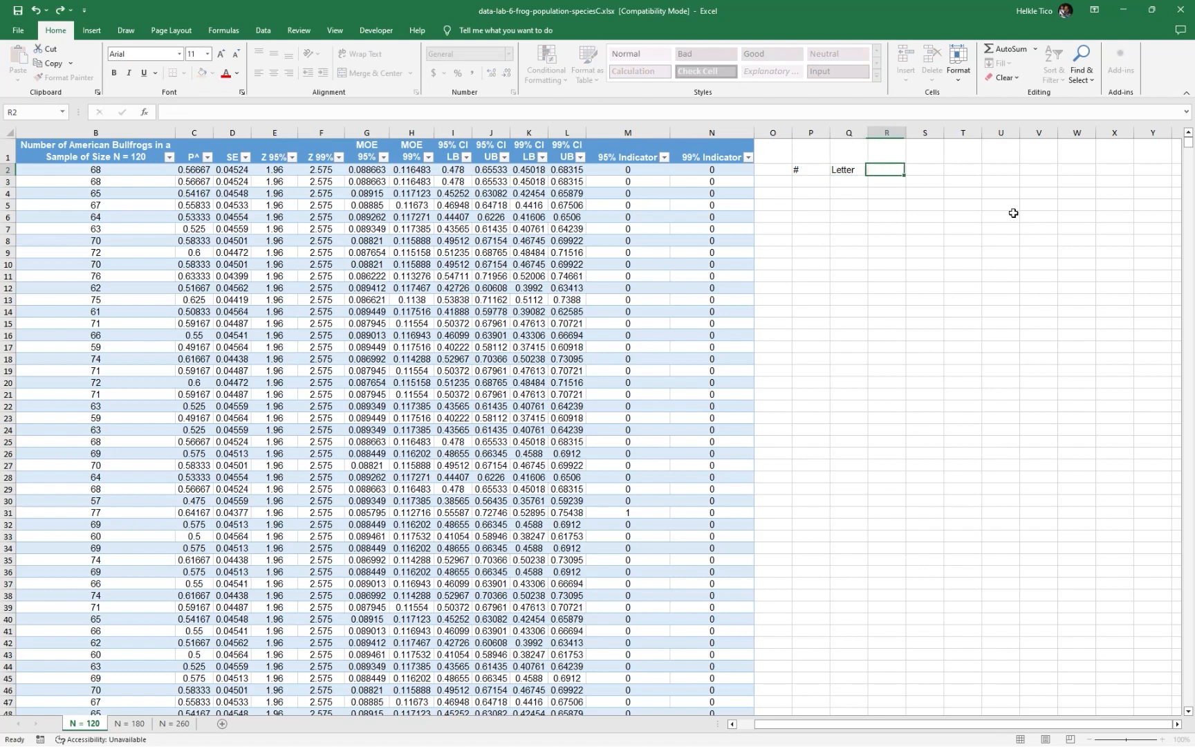
pyautogui.write('For?')
pyautogui.press('Tab')
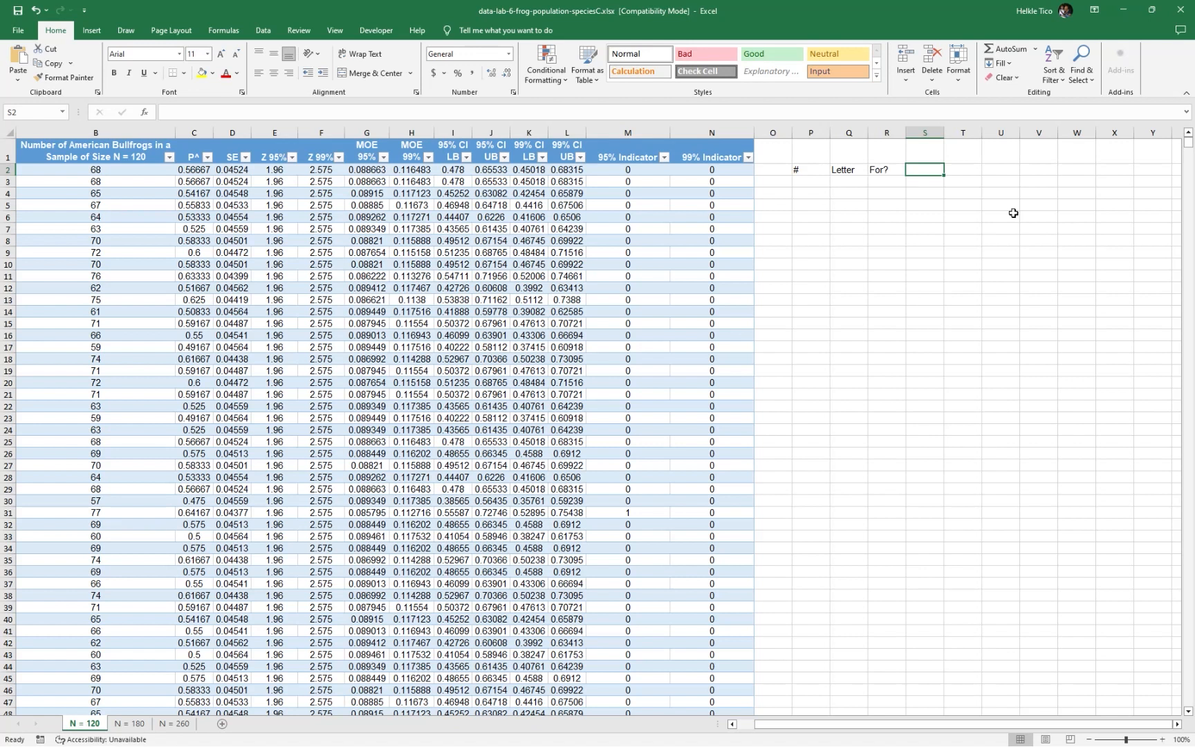
# Enter the headers Answer, Answer Rounded and Round to in S2:U2, and fit columns T and U to their text
pyautogui.write('Answer')
pyautogui.press('Tab')
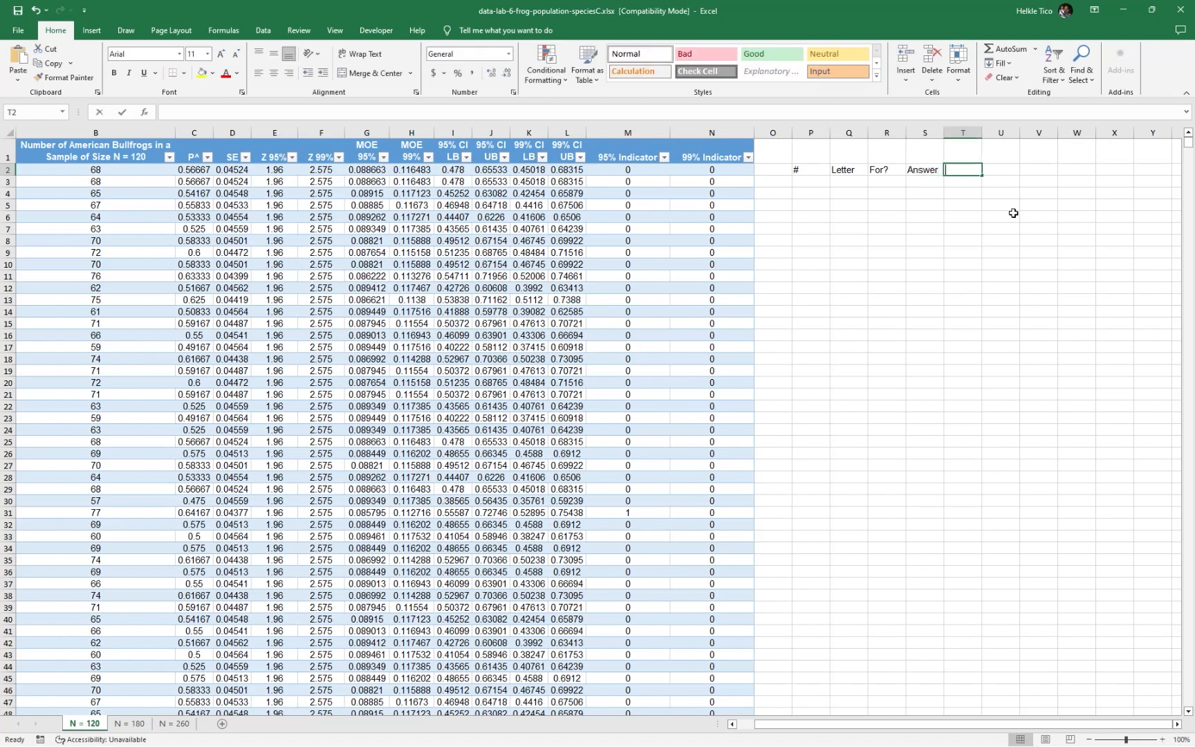
pyautogui.write('Answer Rounded')
pyautogui.press('Return')
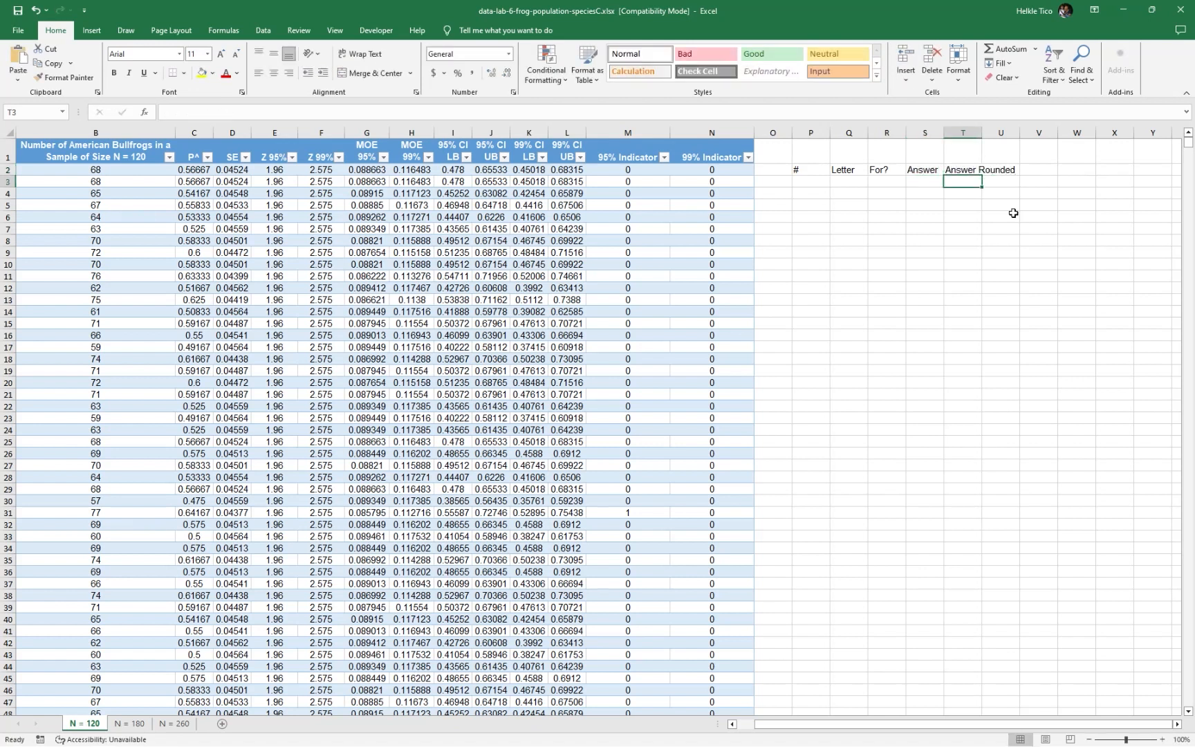
pyautogui.press('Up')
pyautogui.press('Right')
pyautogui.write('Round to')
pyautogui.press('Return')
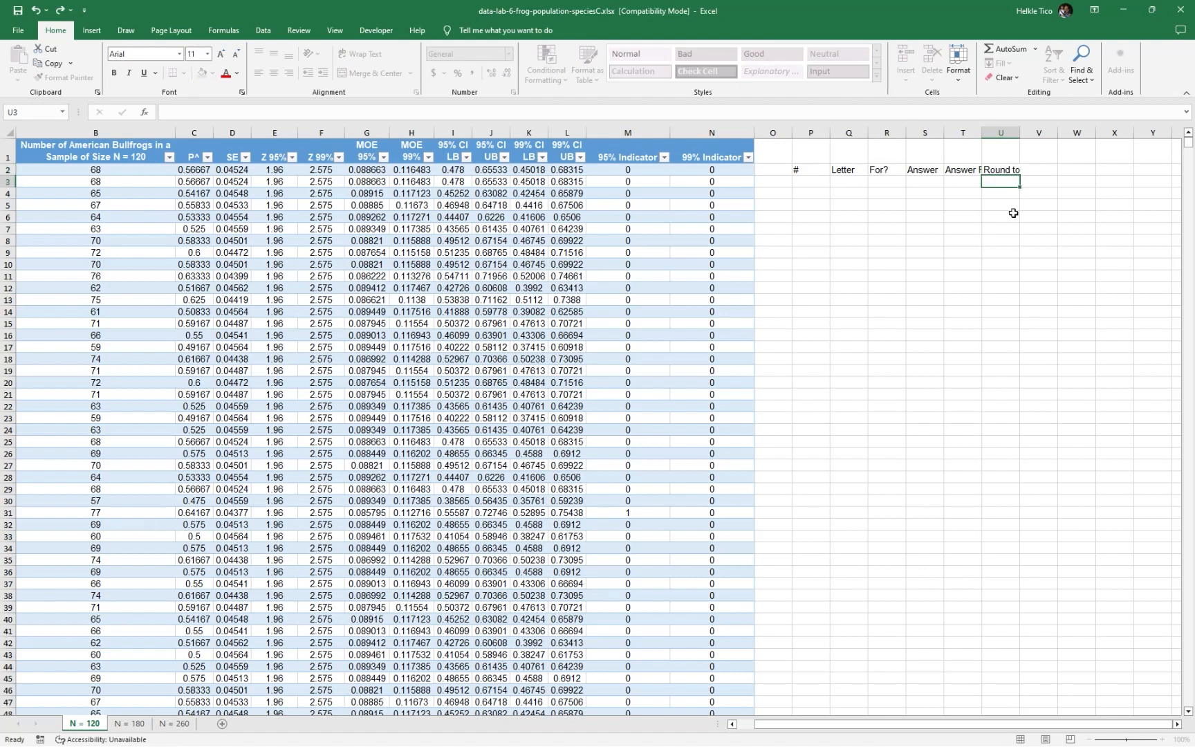
pyautogui.doubleClick(983, 132)
pyautogui.doubleClick(1058, 134)
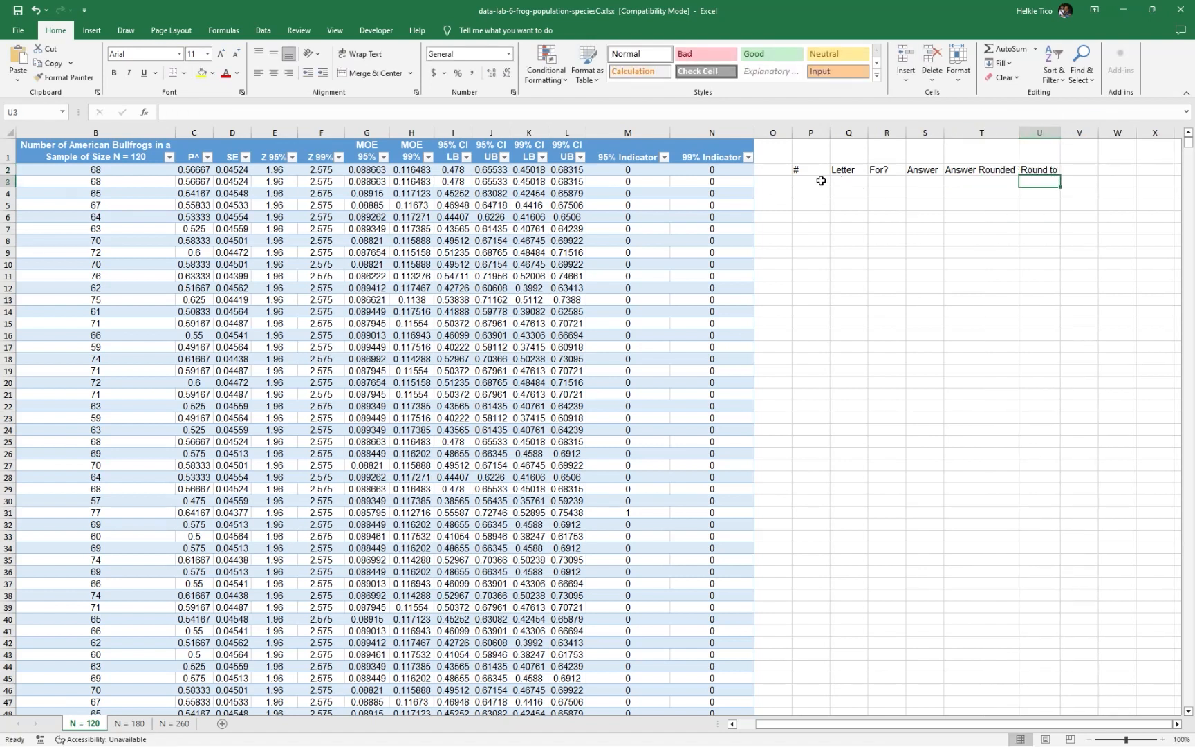
# Format P2:U3 as a table with headers in an orange medium style
pyautogui.moveTo(799, 170); pyautogui.dragTo(1047, 183)
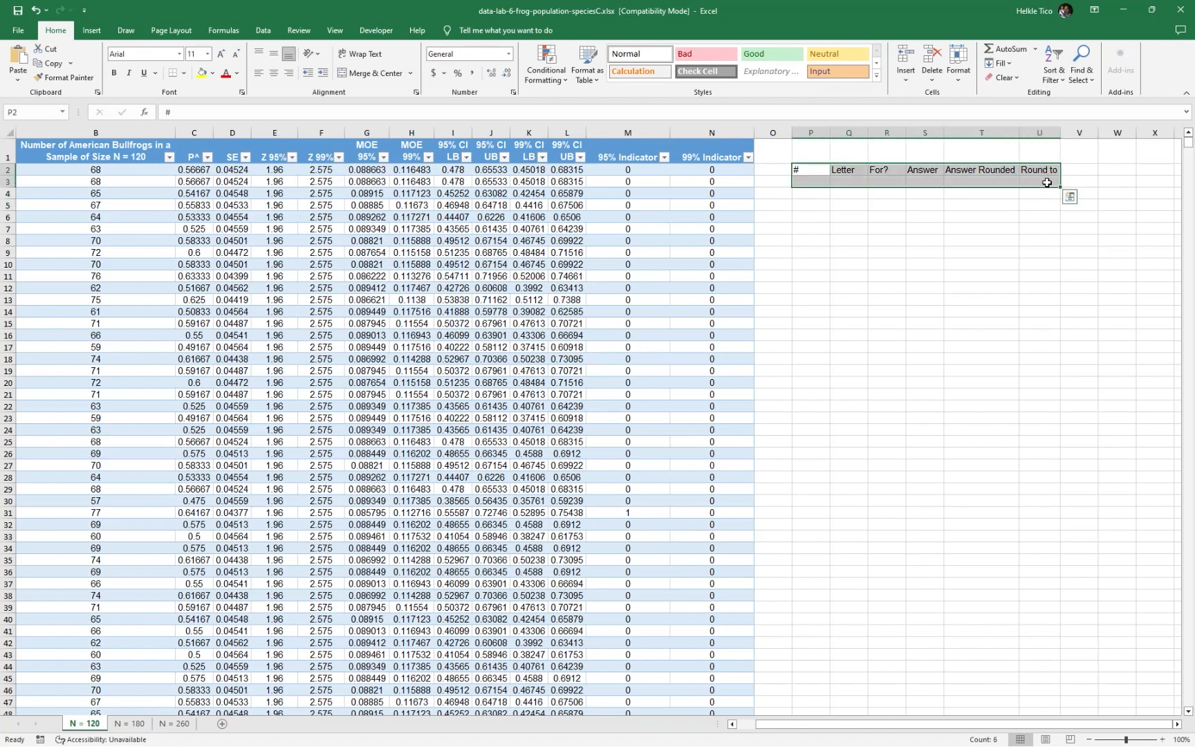
pyautogui.click(588, 66)
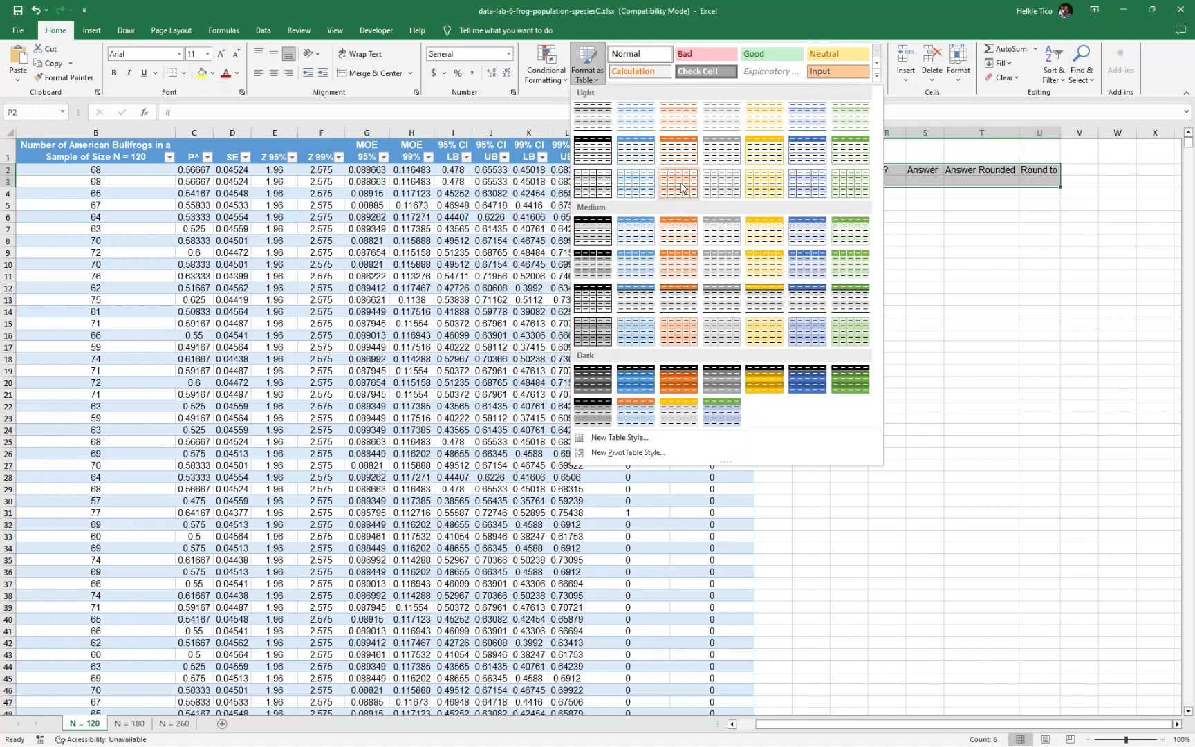
pyautogui.click(685, 230)
pyautogui.click(243, 219)
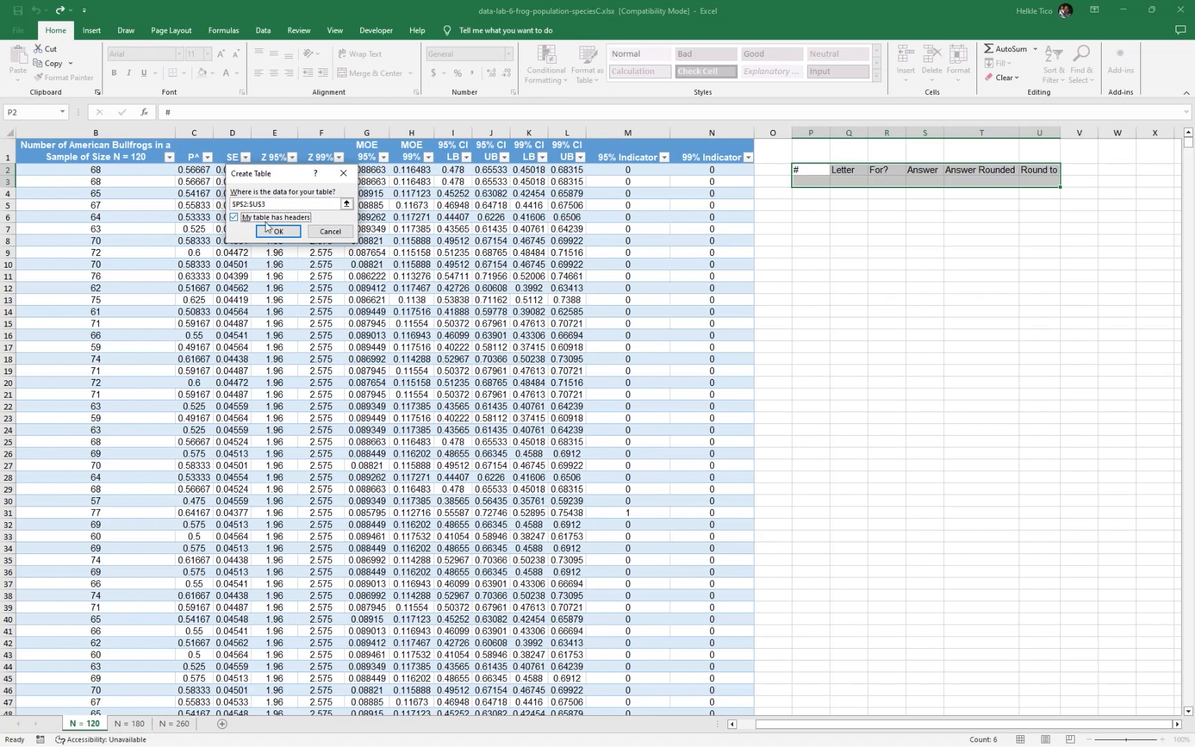
pyautogui.click(278, 231)
pyautogui.click(986, 312)
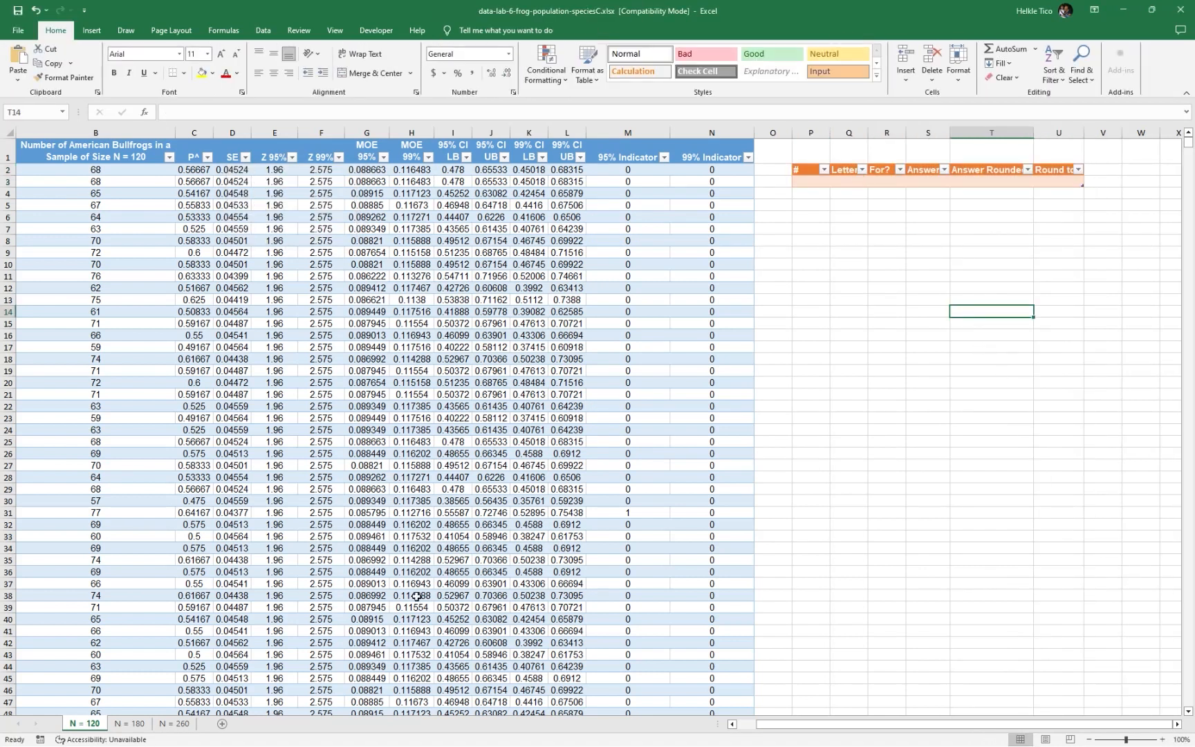
# Fit the Answer Rounded, Round to and Letter columns to the width of their headers
pyautogui.doubleClick(1035, 133)
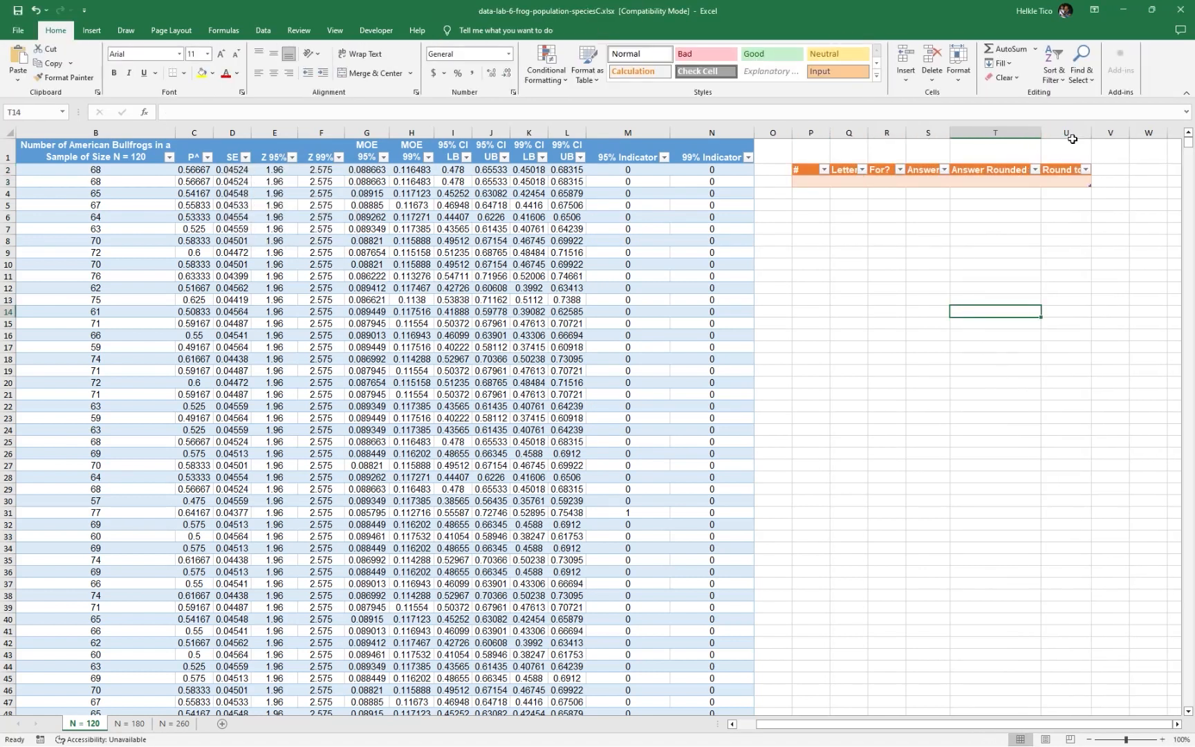
pyautogui.doubleClick(1092, 133)
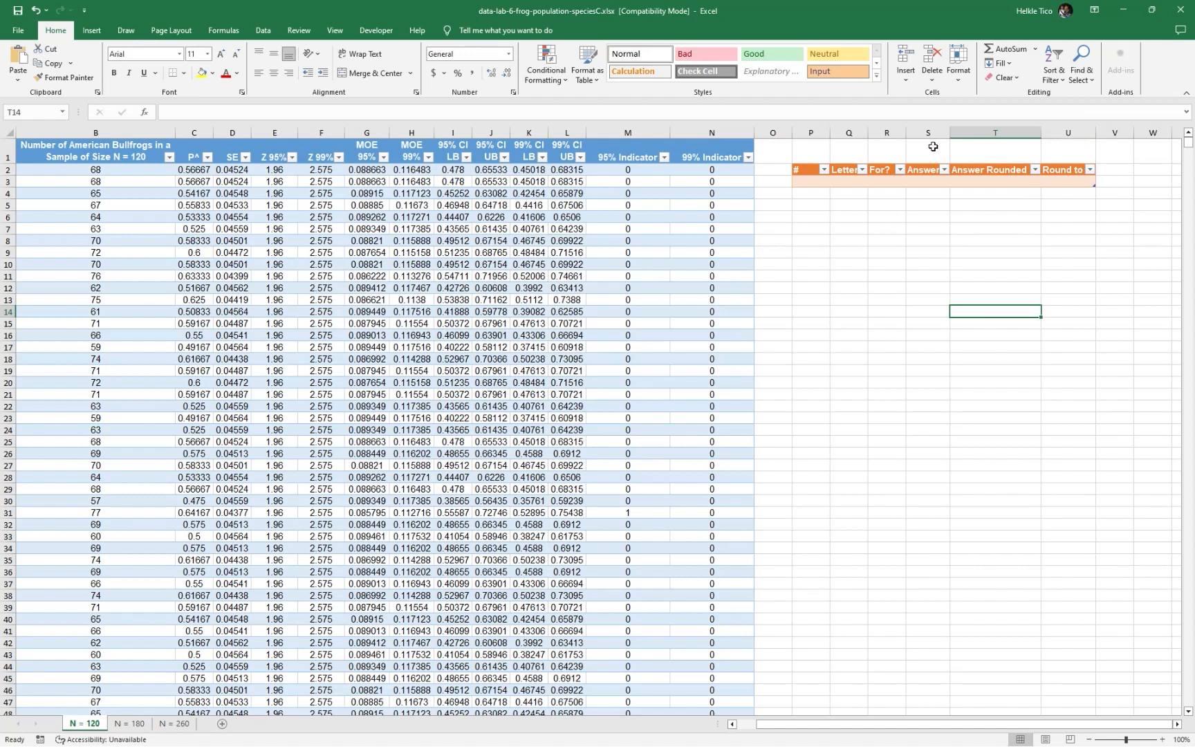
pyautogui.doubleClick(868, 133)
pyautogui.click(845, 298)
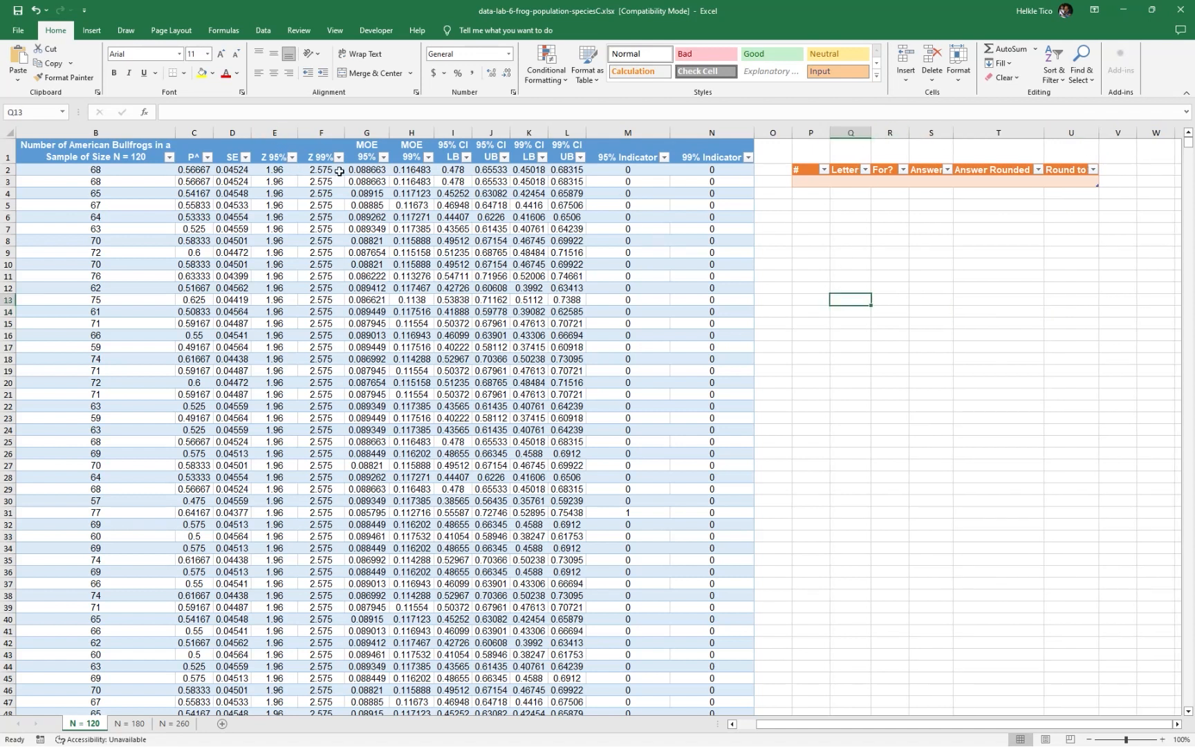
# Format A1:B2501 on the N = 180 sheet as a blue table with headers, and adjust the widths of columns A and B
pyautogui.click(129, 723)
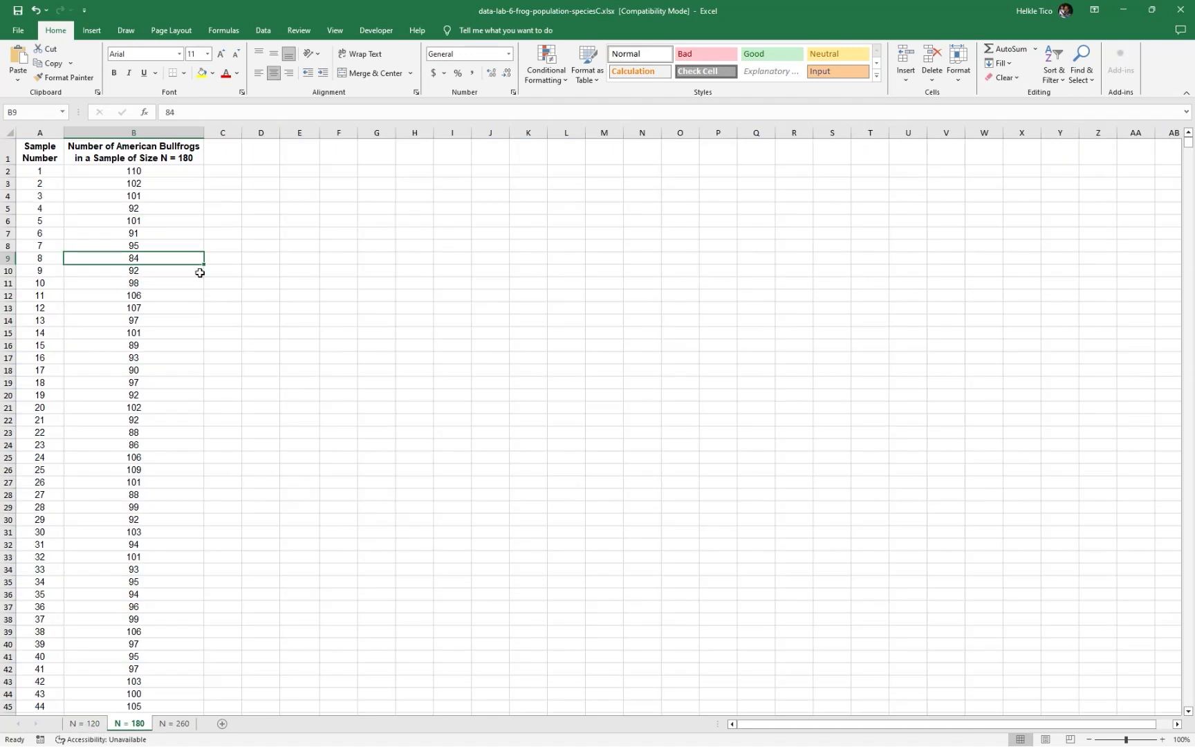
pyautogui.click(54, 146)
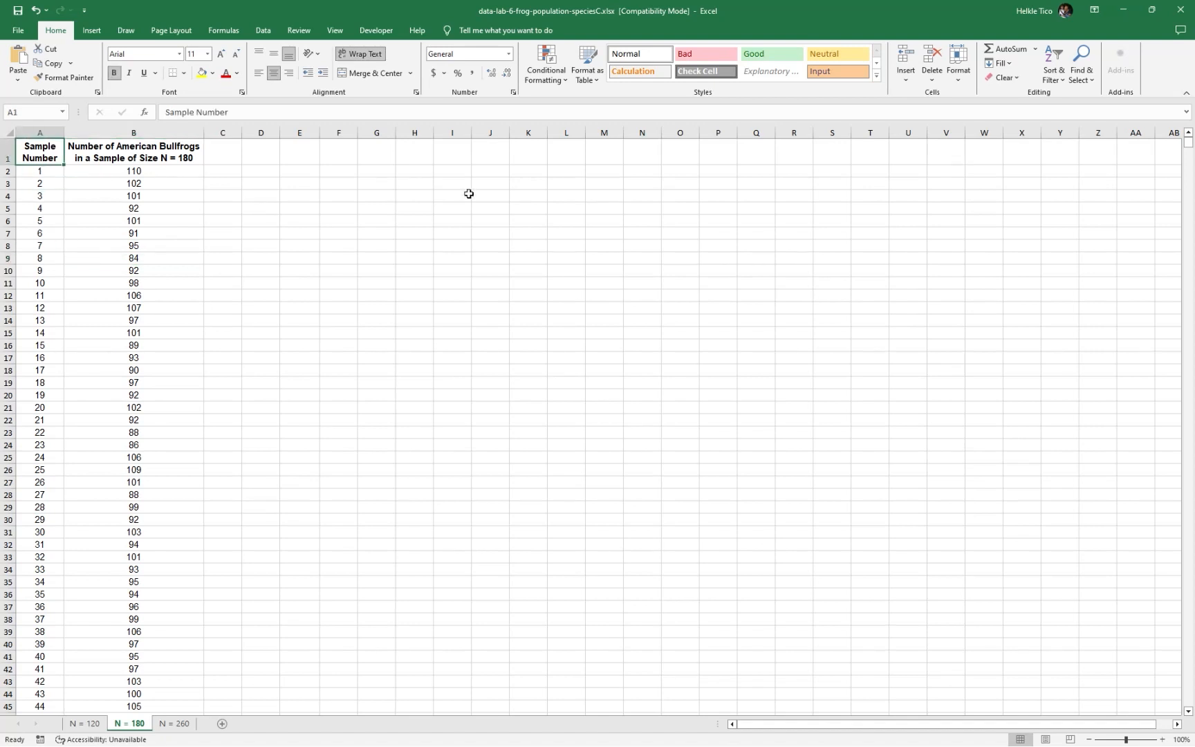
pyautogui.hotkey('ctrl', 'shift', 'Right')
pyautogui.hotkey('ctrl', 'shift', 'Down')
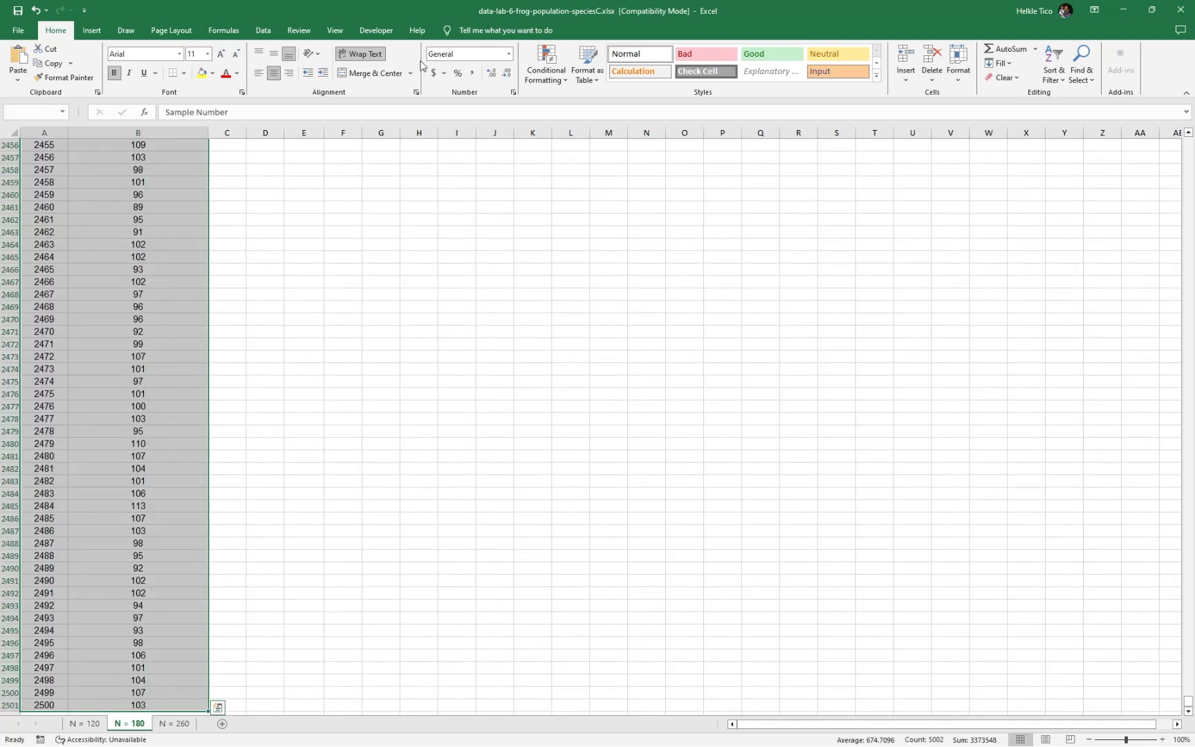
pyautogui.click(587, 65)
pyautogui.click(620, 241)
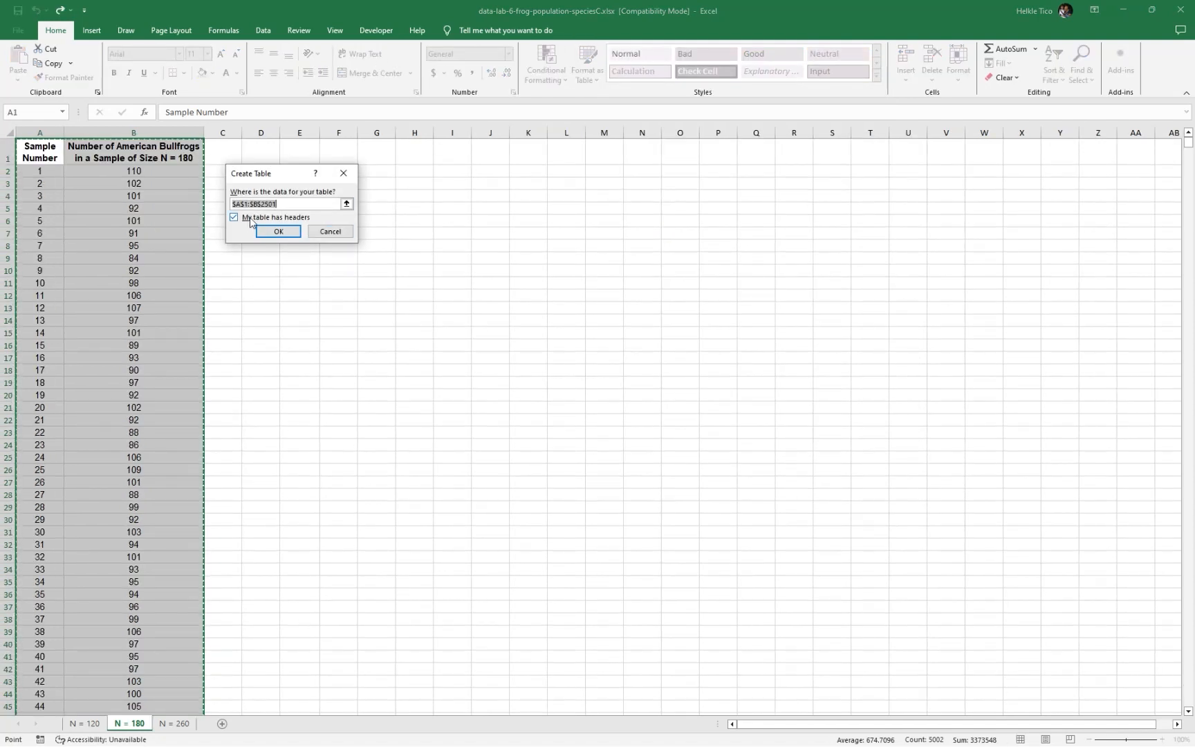
pyautogui.click(277, 231)
pyautogui.moveTo(367, 133); pyautogui.dragTo(259, 133)
pyautogui.moveTo(99, 133)
pyautogui.mouseDown()
pyautogui.moveTo(63, 134)
pyautogui.moveTo(78, 137)
pyautogui.mouseUp()
# Extend the N = 180 table with the column headers P^ and SE in C1 and D1
pyautogui.click(267, 153)
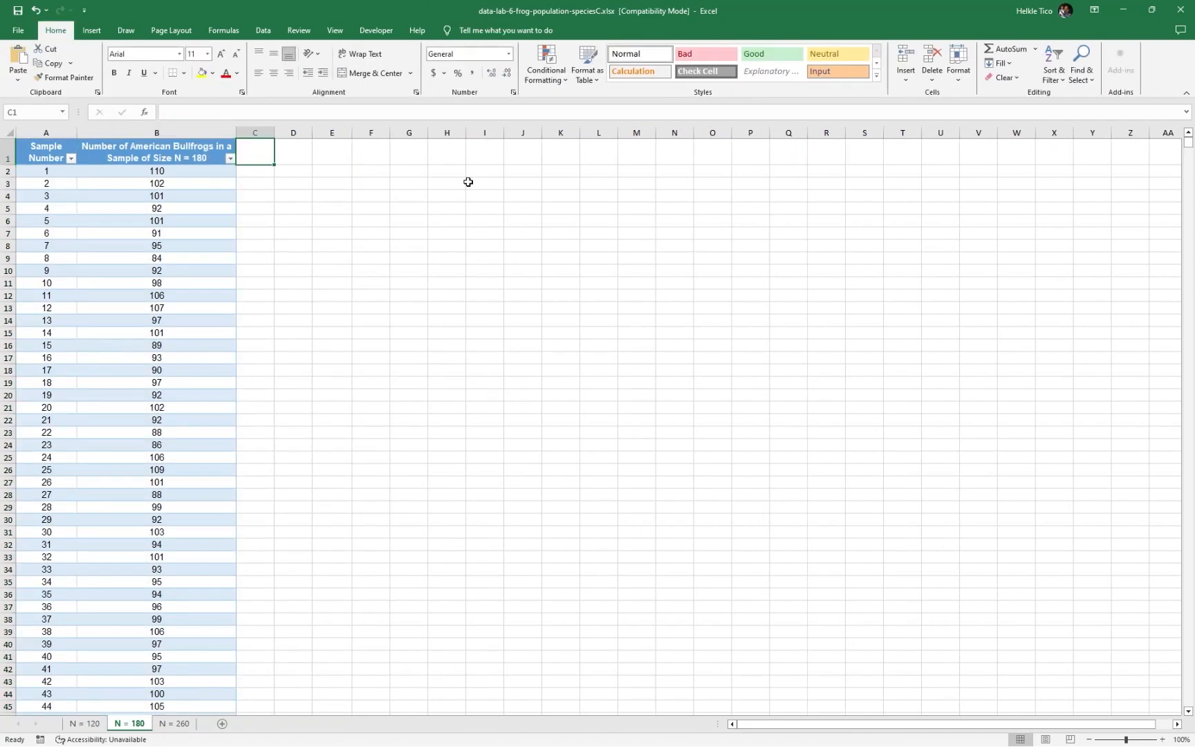
pyautogui.write('P^')
pyautogui.press('Tab')
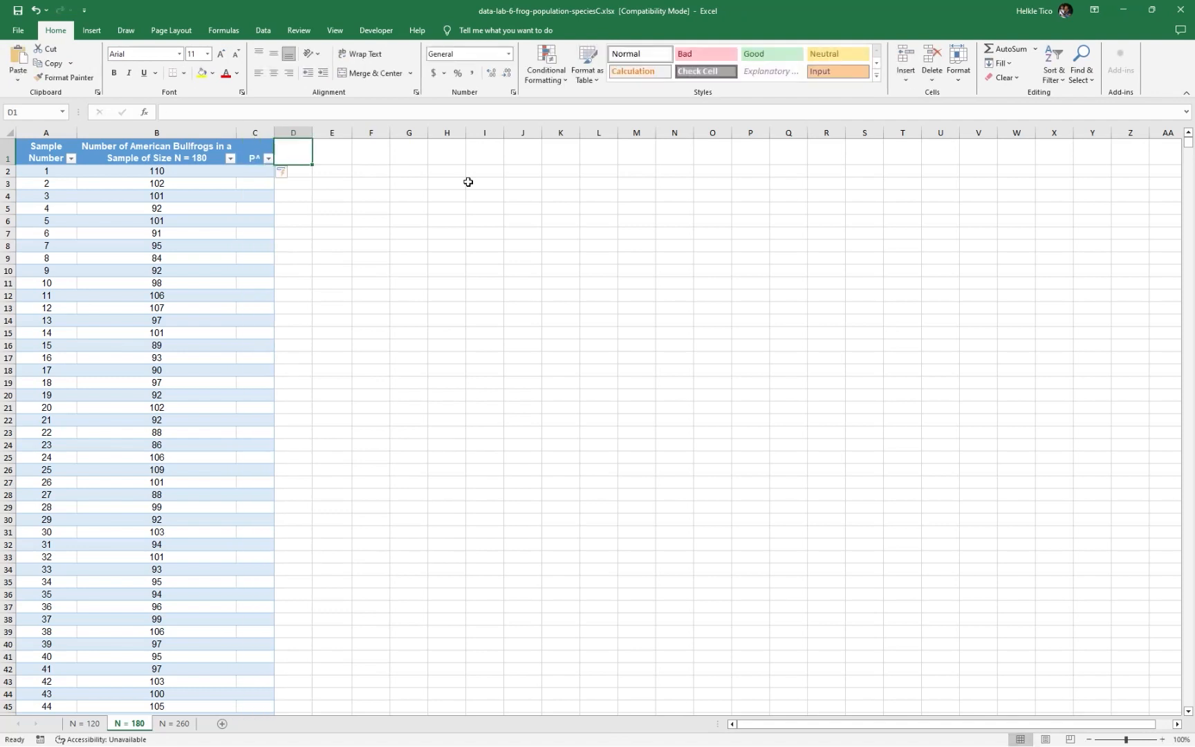
pyautogui.write('SE')
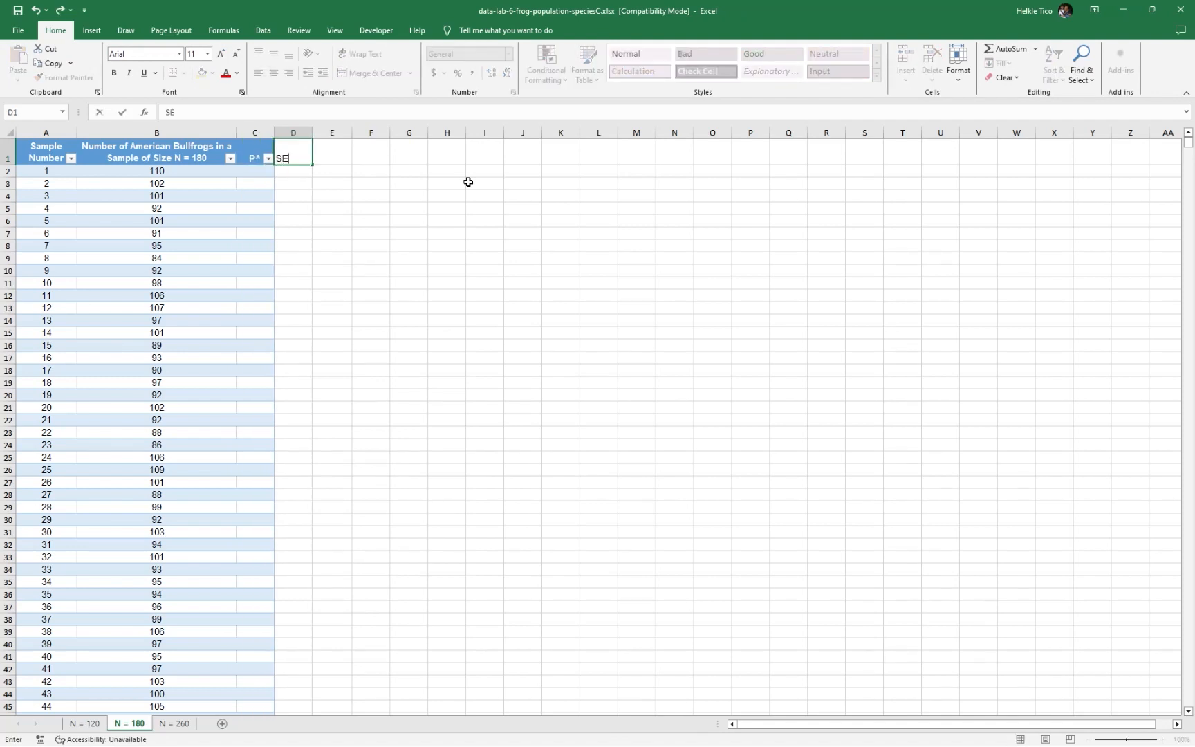
pyautogui.press('Tab')
# Add the column headers 95% MOE and 99% MOE in E1 and F1 of the N = 180 table
pyautogui.write('MOE')
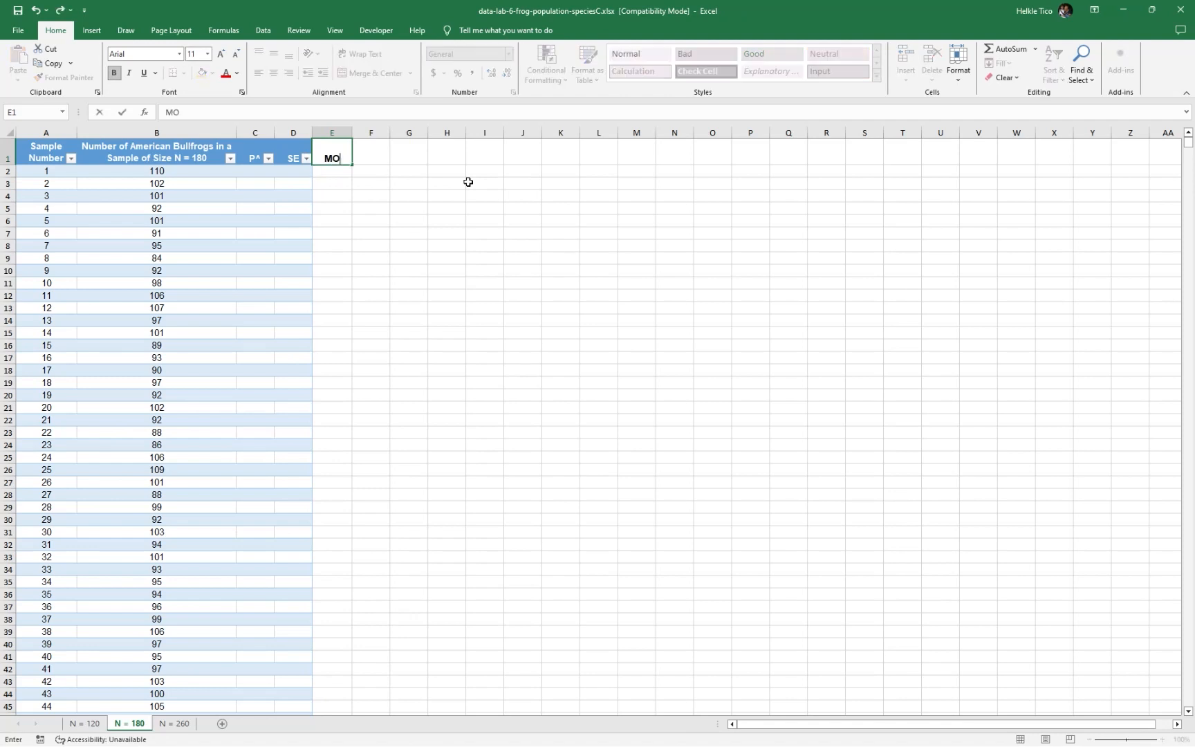
pyautogui.press('BackSpace')
pyautogui.press('BackSpace')
pyautogui.press('BackSpace')
pyautogui.write('95% MOE')
pyautogui.press('Tab')
pyautogui.write('99% MOE')
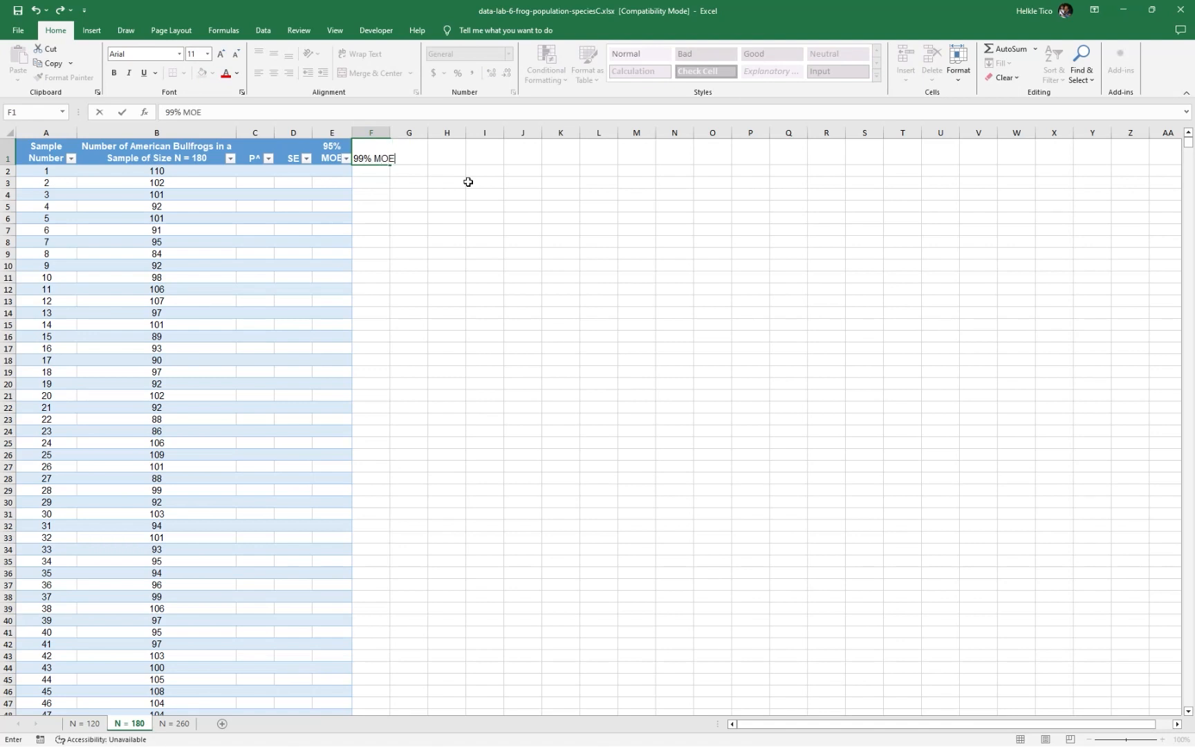
pyautogui.press('Tab')
# Enter 95% Z Alpha as the column header in G1
pyautogui.write('9')
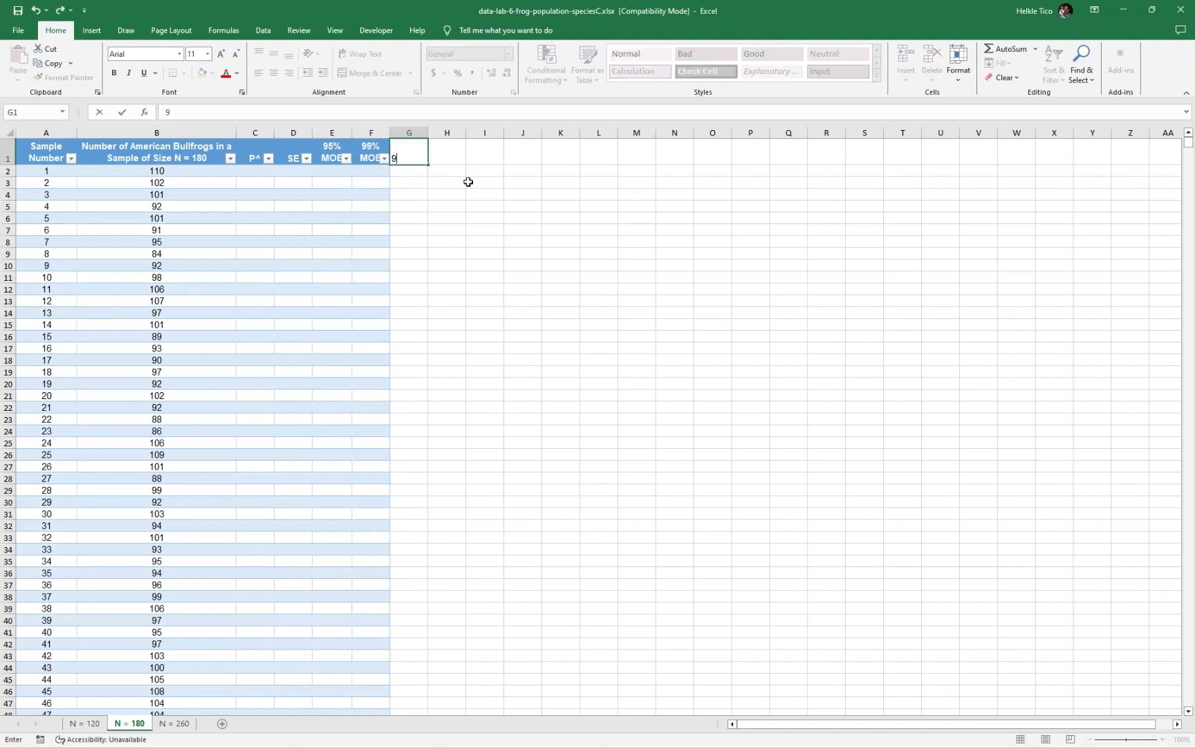
pyautogui.write('5% Z alpha')
pyautogui.press('BackSpace')
pyautogui.press('BackSpace')
pyautogui.press('BackSpace')
pyautogui.write('Alpha')
pyautogui.press('Return')
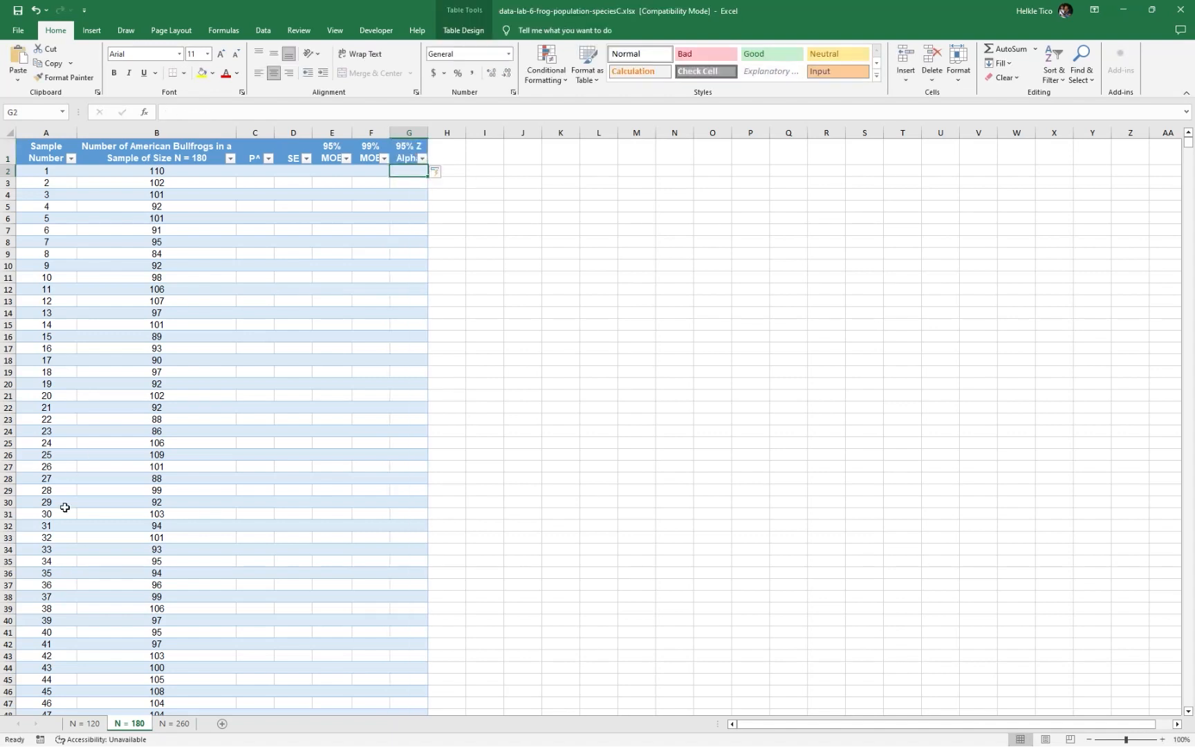
# Check the N = 120 sheet's header naming, and set the N = 180 headers to Z 95% in G1 and Z 99% in H1
pyautogui.click(102, 721)
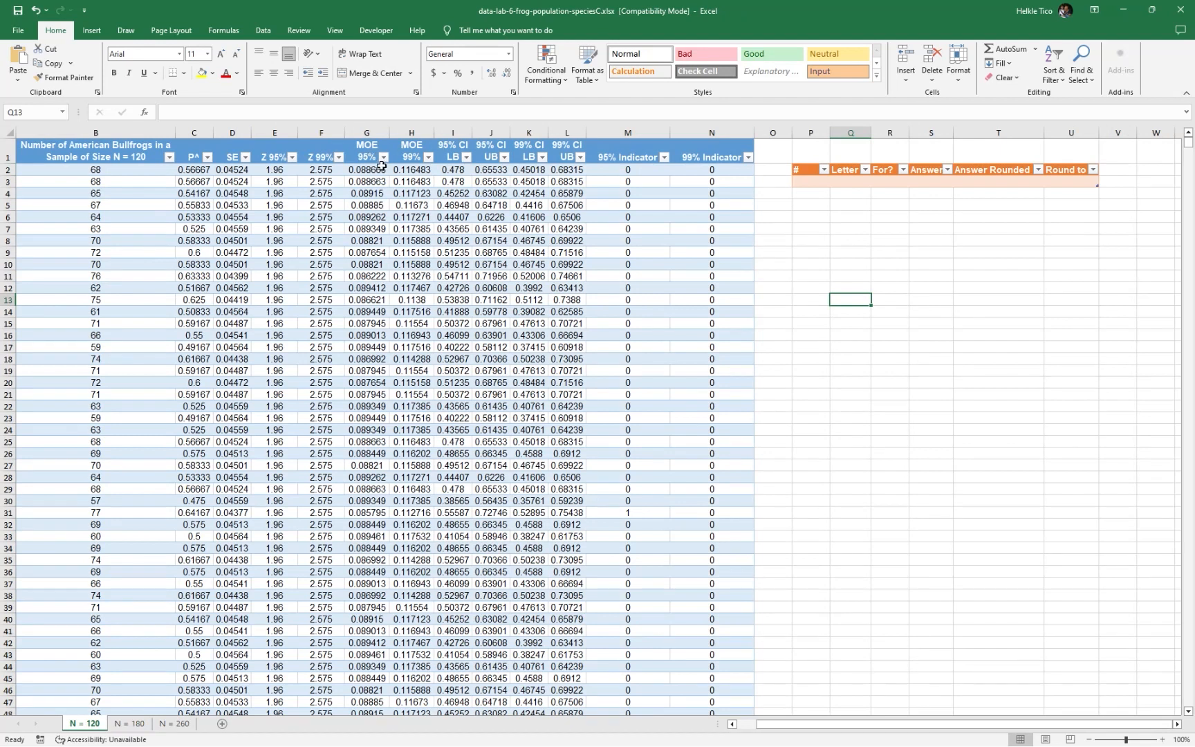
pyautogui.click(130, 724)
pyautogui.click(408, 139)
pyautogui.doubleClick(410, 152)
pyautogui.hotkey('ctrl', 'a')
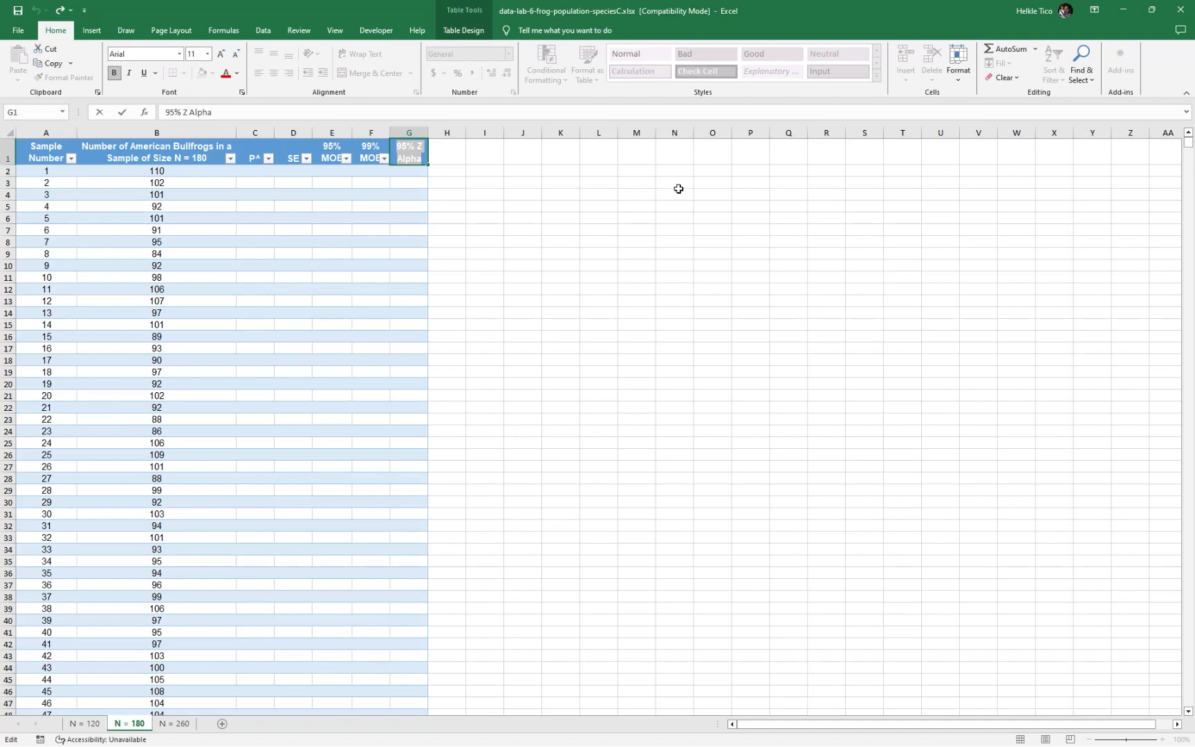
pyautogui.write('Z 95%')
pyautogui.press('Tab')
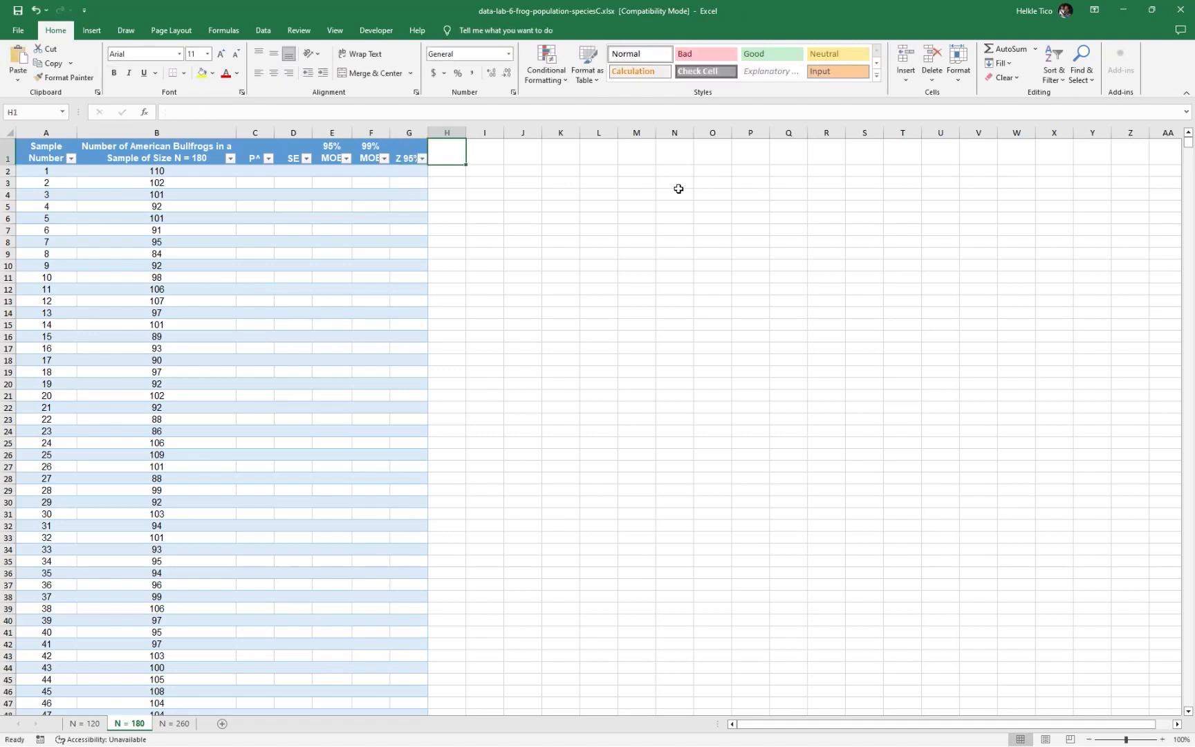
pyautogui.write('Z9')
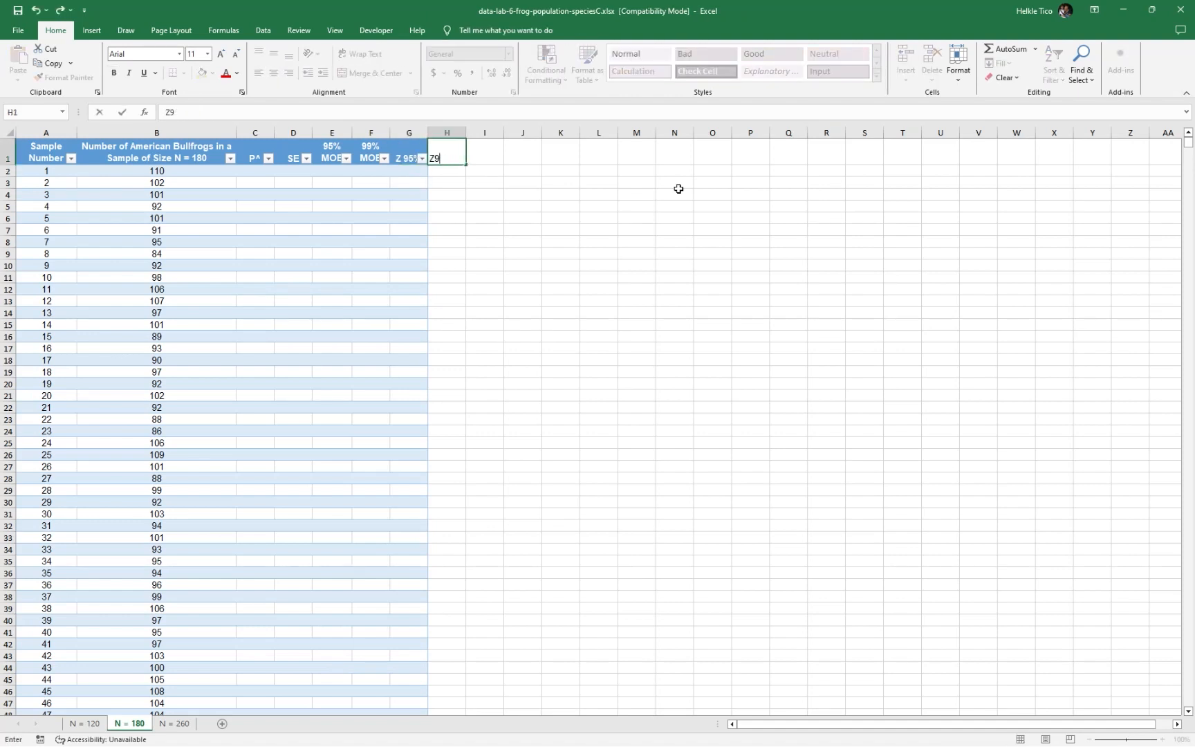
pyautogui.write('99%')
pyautogui.press('Return')
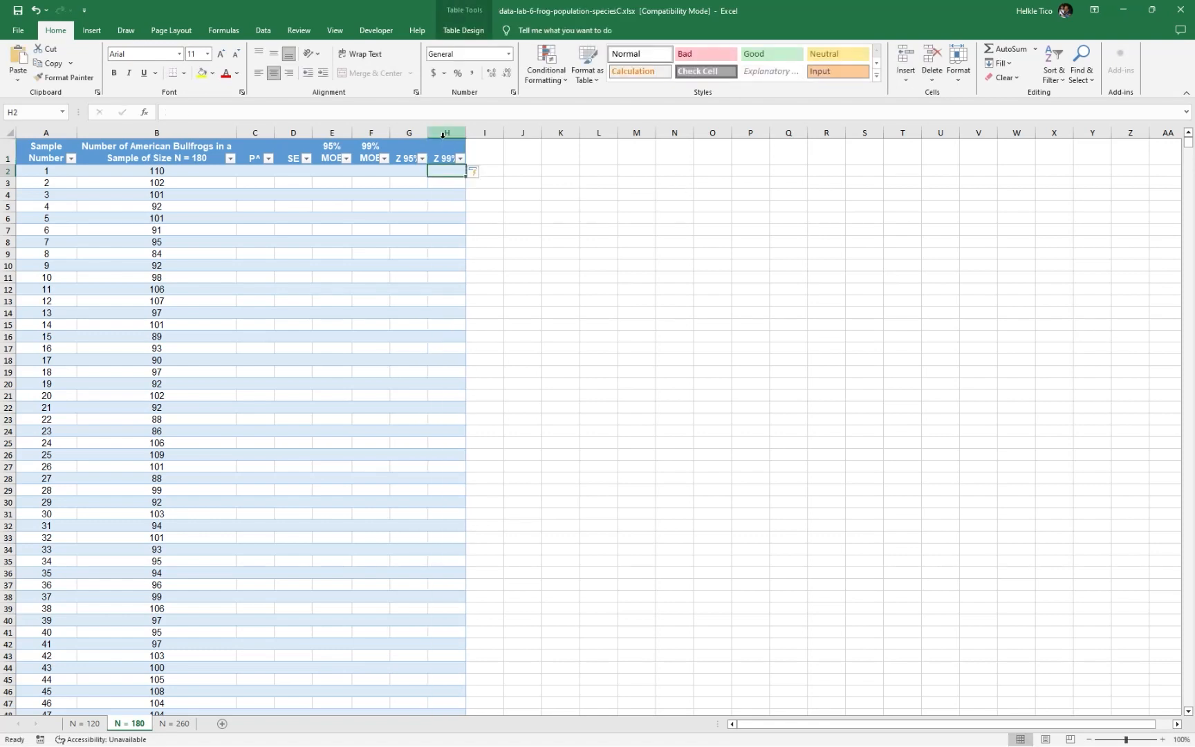
# Widen the Z 95% and Z 99% columns and the two MOE columns so each header fits on one line
pyautogui.moveTo(420, 132); pyautogui.dragTo(491, 132)
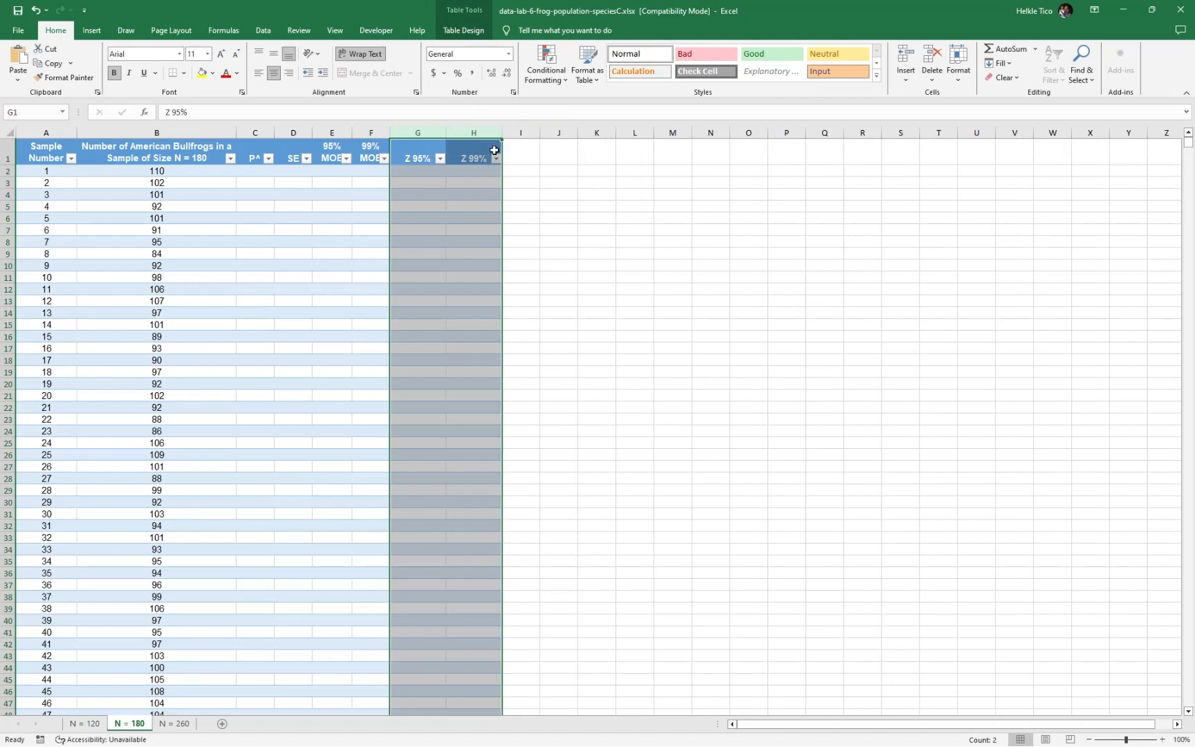
pyautogui.click(514, 158)
pyautogui.moveTo(332, 132); pyautogui.dragTo(394, 129)
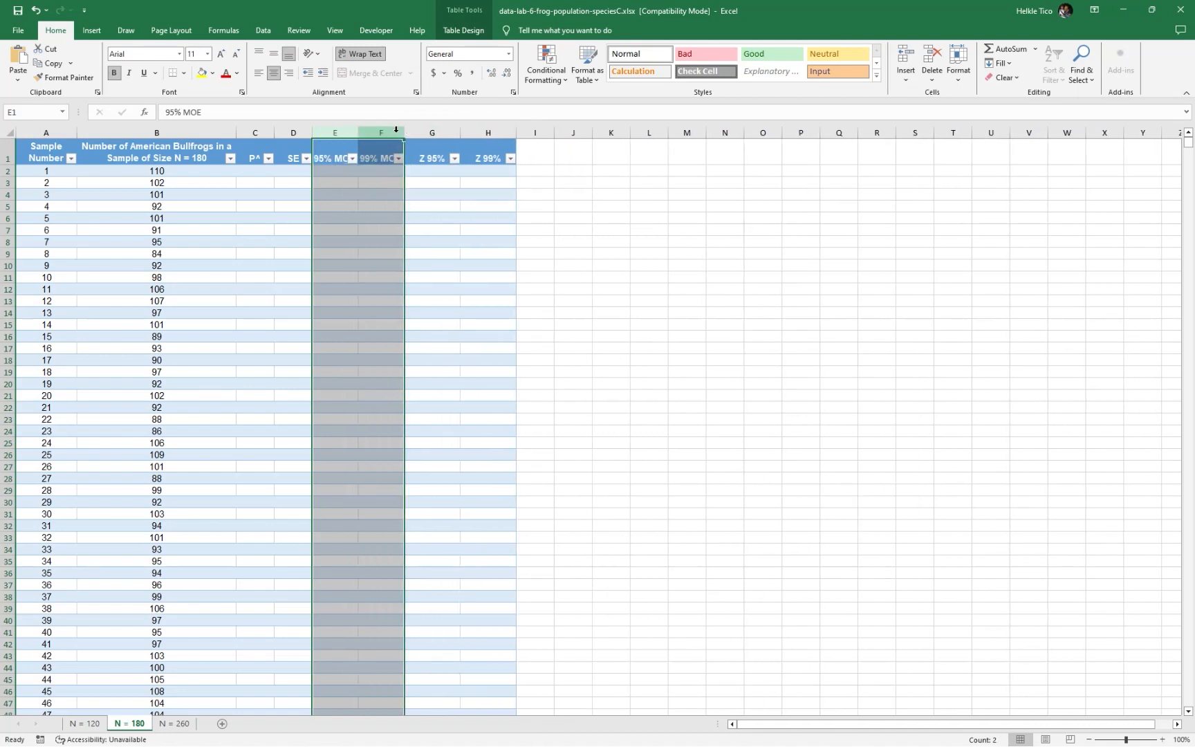
pyautogui.moveTo(405, 133); pyautogui.dragTo(454, 131)
pyautogui.click(607, 173)
pyautogui.click(587, 155)
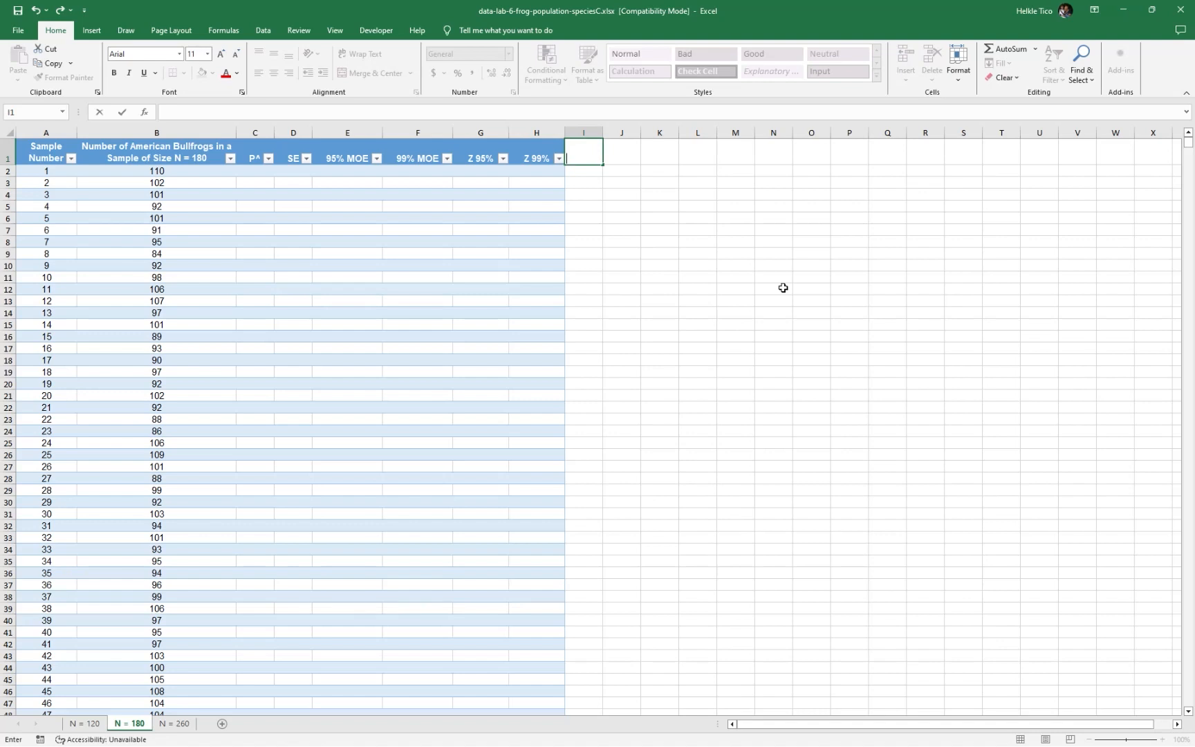
# Add the column headers 95% CI LB in I1 and 95% CI UB in J1 of the N = 180 table
pyautogui.write('95% CI LB')
pyautogui.press('Tab')
pyautogui.write('9')
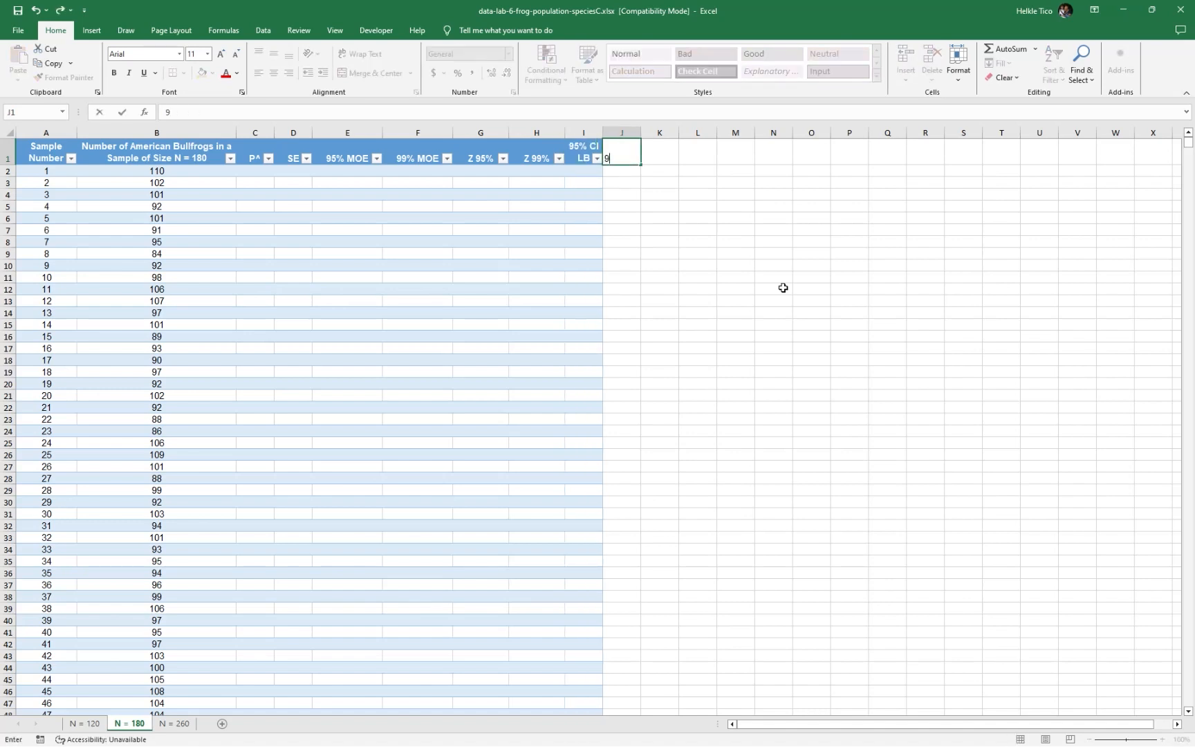
pyautogui.write('5% CI UB')
pyautogui.press('Tab')
# Add the column headers 99% CI LB in K1 and 99% CI UB in L1
pyautogui.write('99')
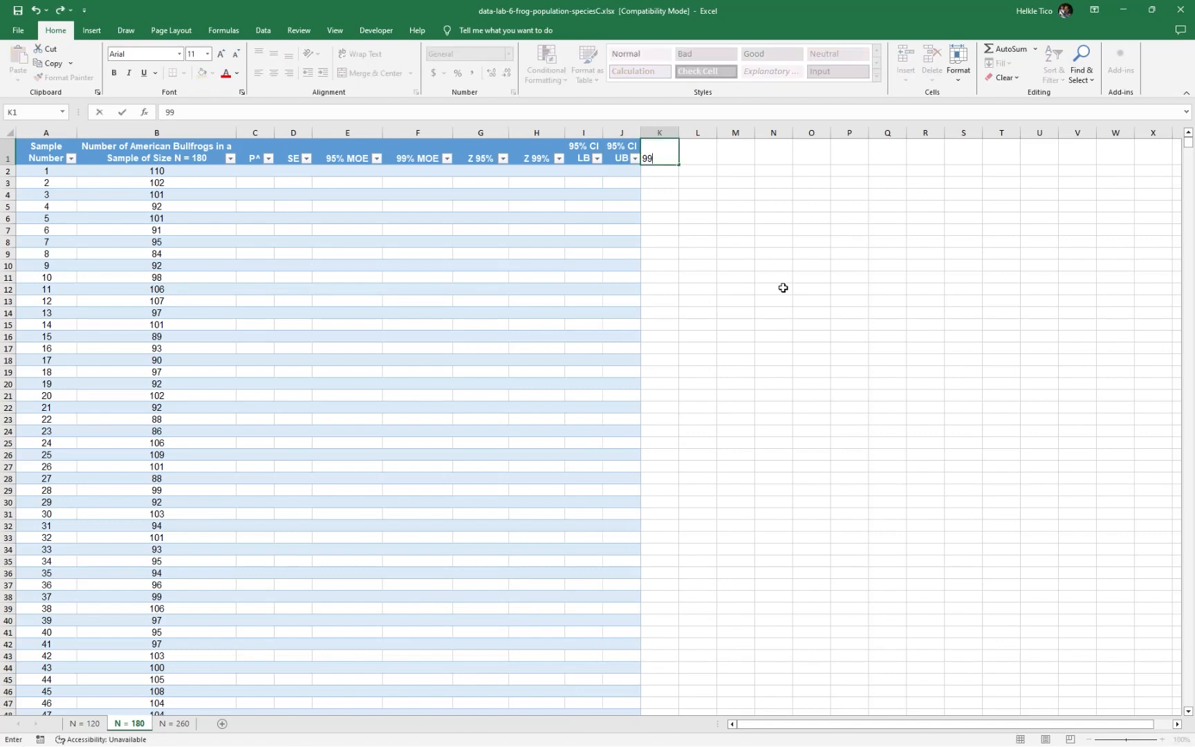
pyautogui.write('% CI LB')
pyautogui.press('Tab')
pyautogui.write('995')
pyautogui.press('BackSpace')
pyautogui.write('% CI')
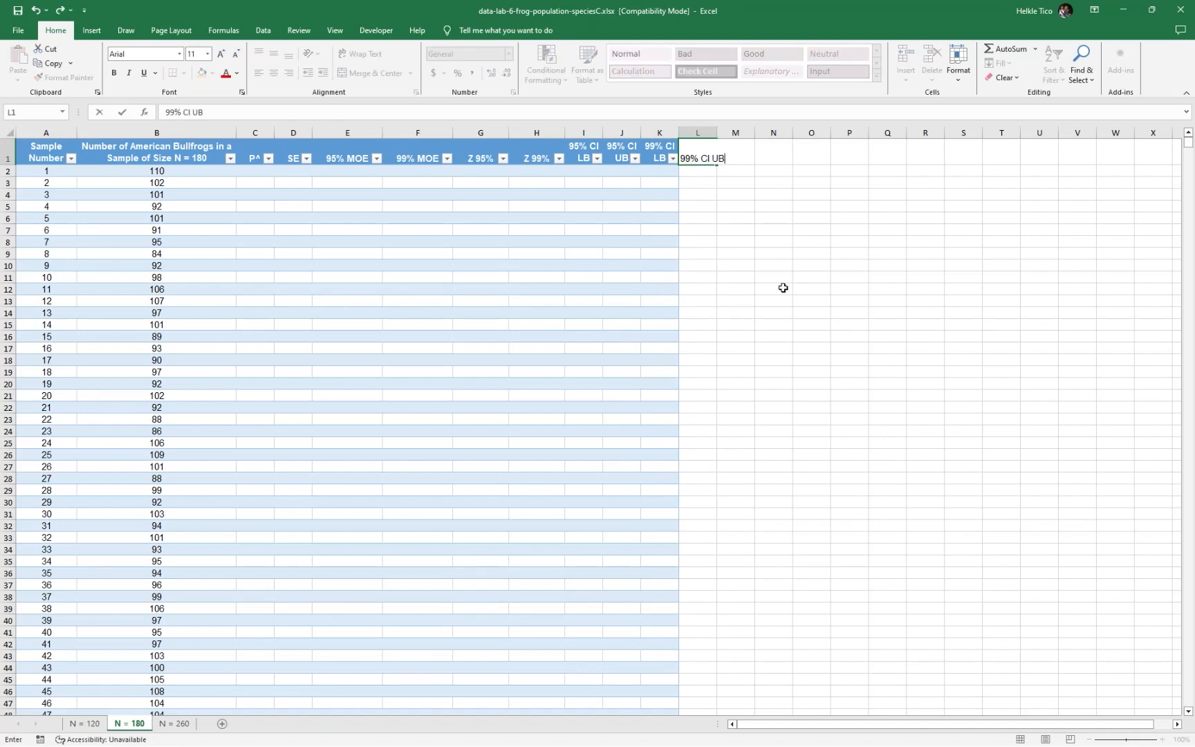
pyautogui.press('Tab')
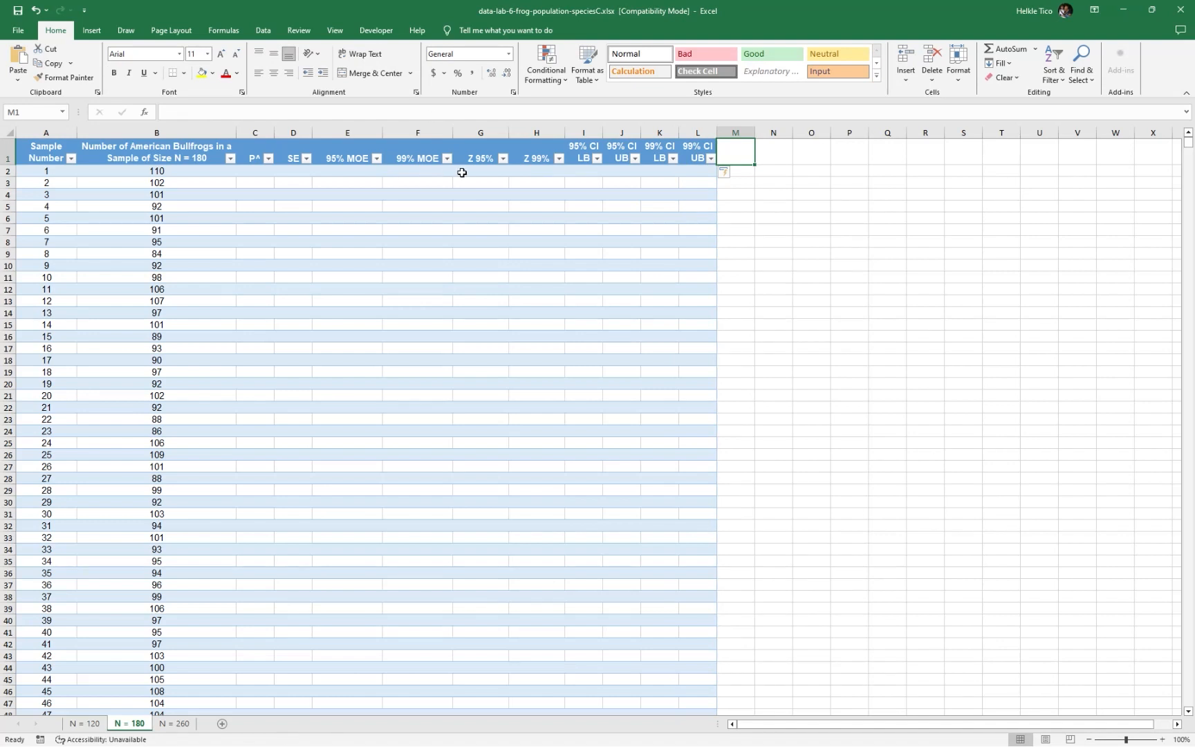
# Add the headers 95% Indicator in M1 and 99% Indicator in N1, matching the N = 120 sheet, and widen both columns to fit
pyautogui.click(84, 724)
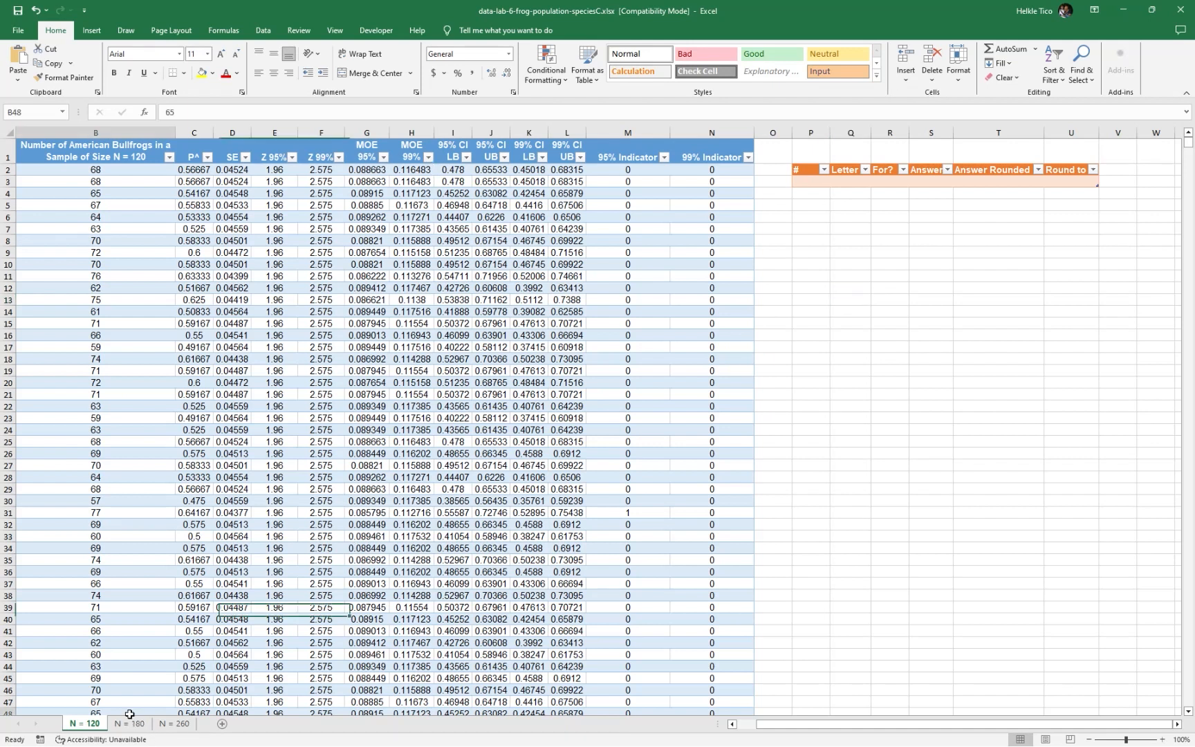
pyautogui.click(130, 724)
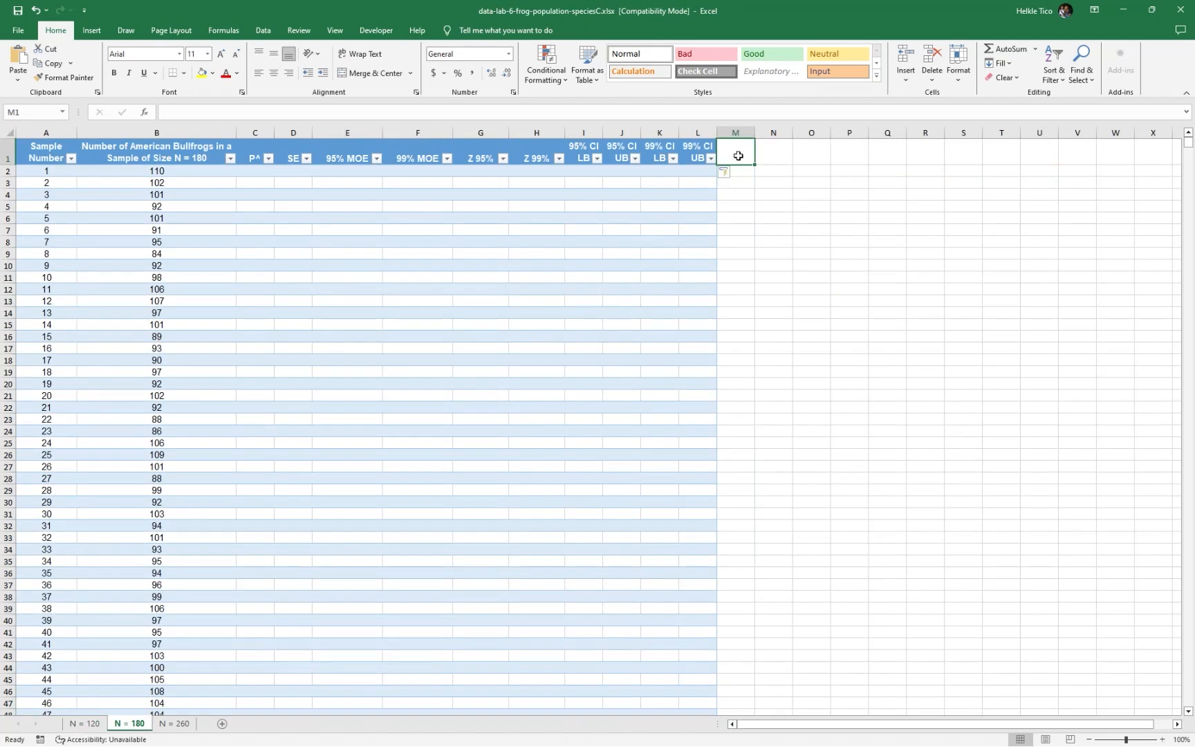
pyautogui.write('95% Indicator')
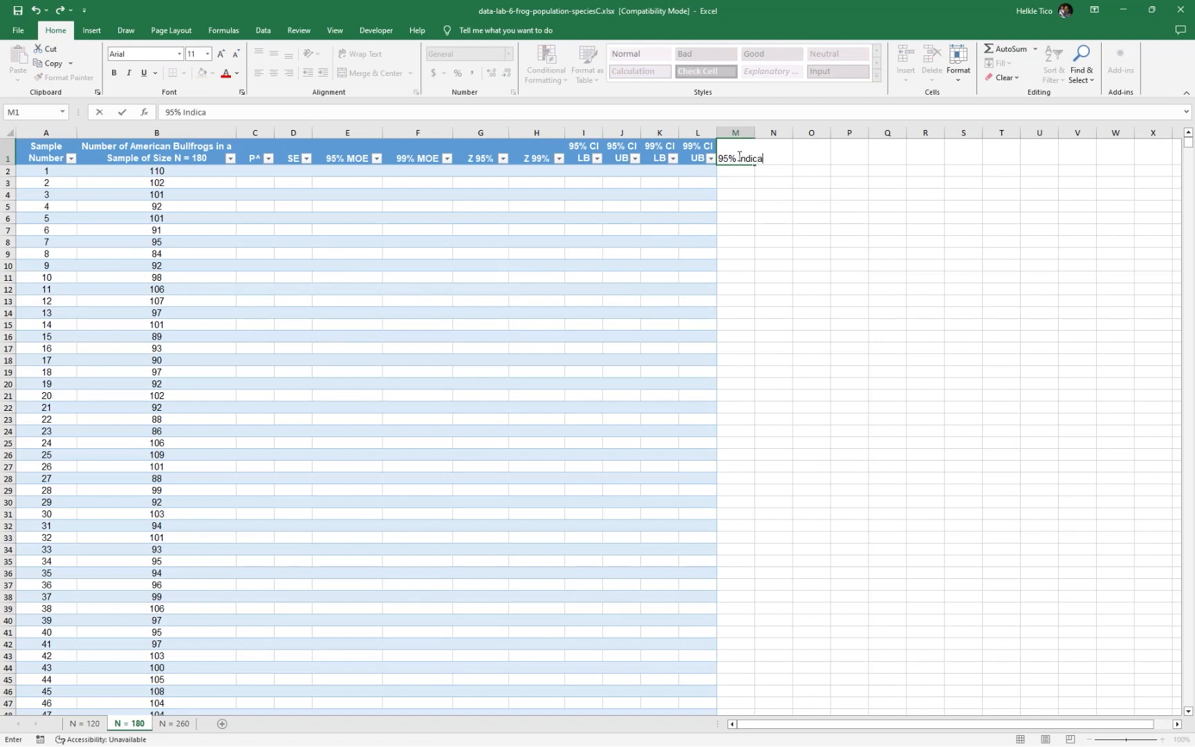
pyautogui.press('Tab')
pyautogui.write('995')
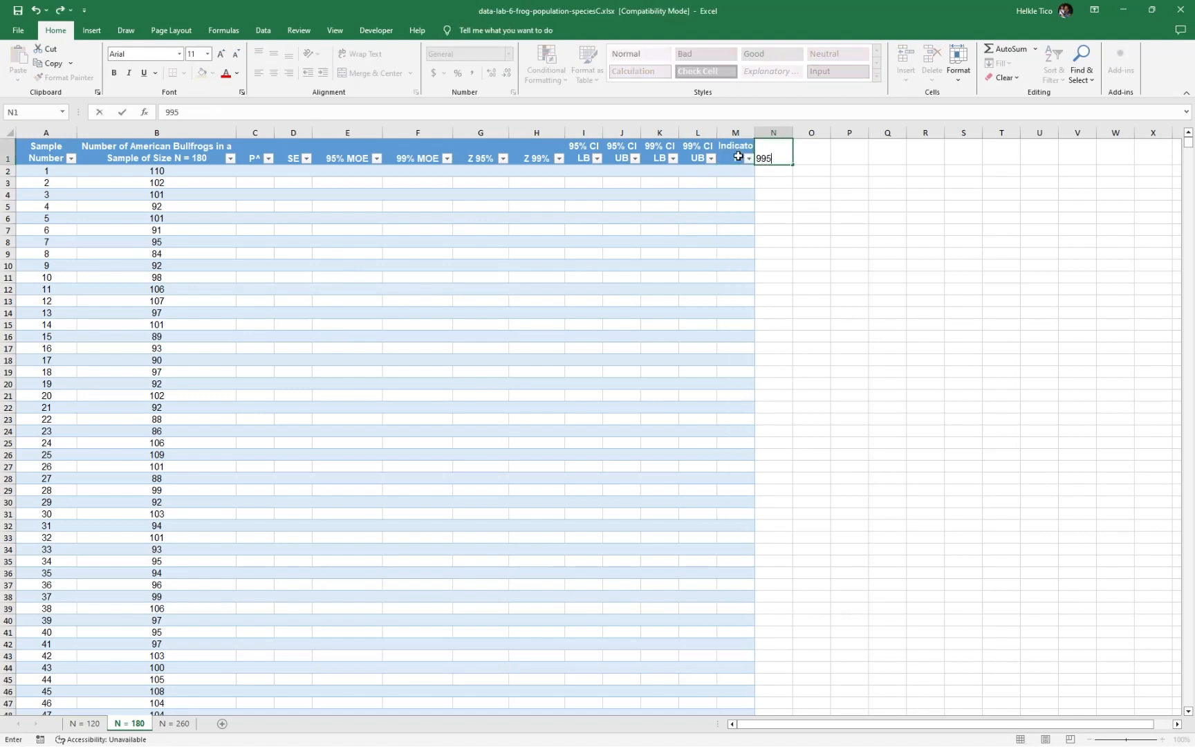
pyautogui.write('% indi')
pyautogui.write('Indicator')
pyautogui.press('Return')
pyautogui.moveTo(736, 128); pyautogui.dragTo(885, 133)
pyautogui.click(903, 181)
# Fill the P^ column by entering =B2/180 in C2
pyautogui.click(251, 172)
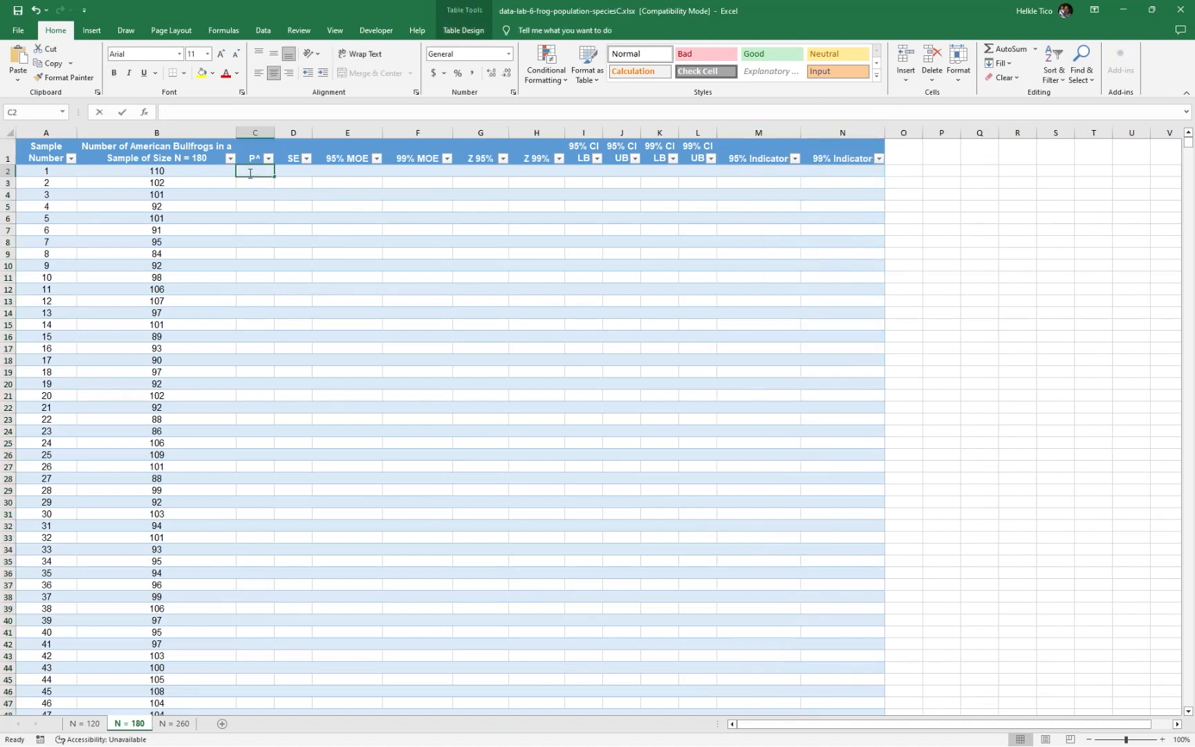
pyautogui.write('=')
pyautogui.press('Left')
pyautogui.write('/180-')
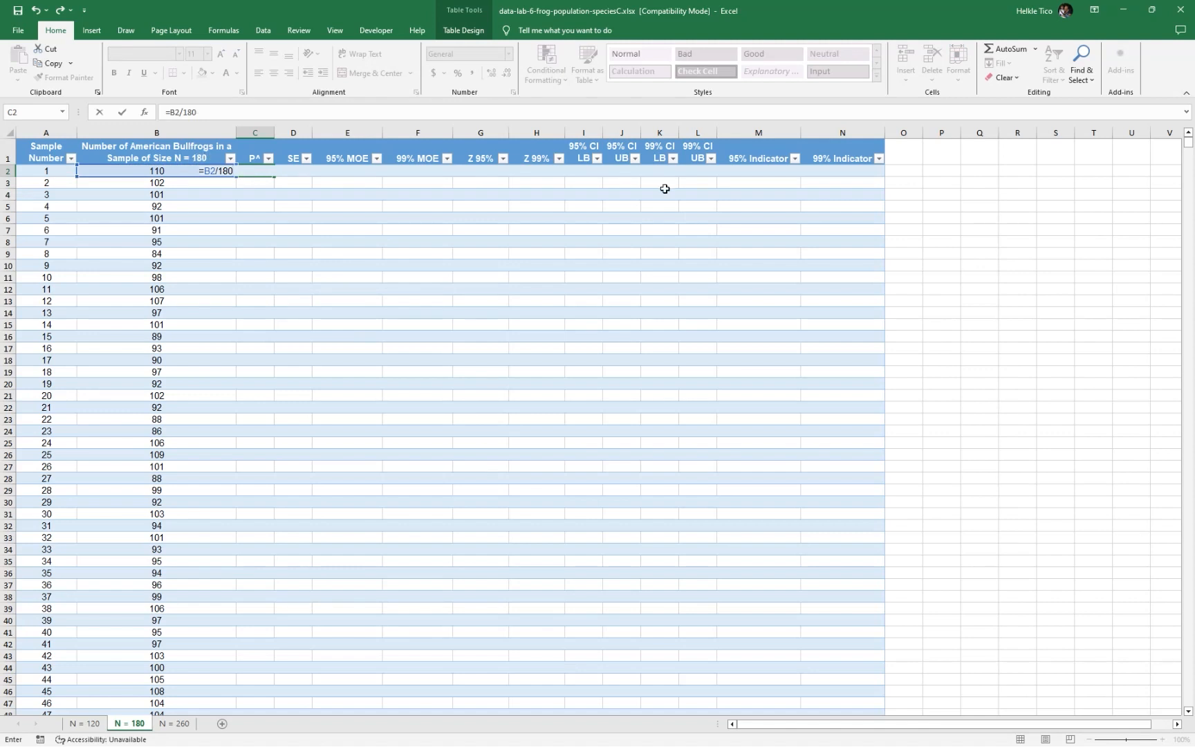
pyautogui.press('Tab')
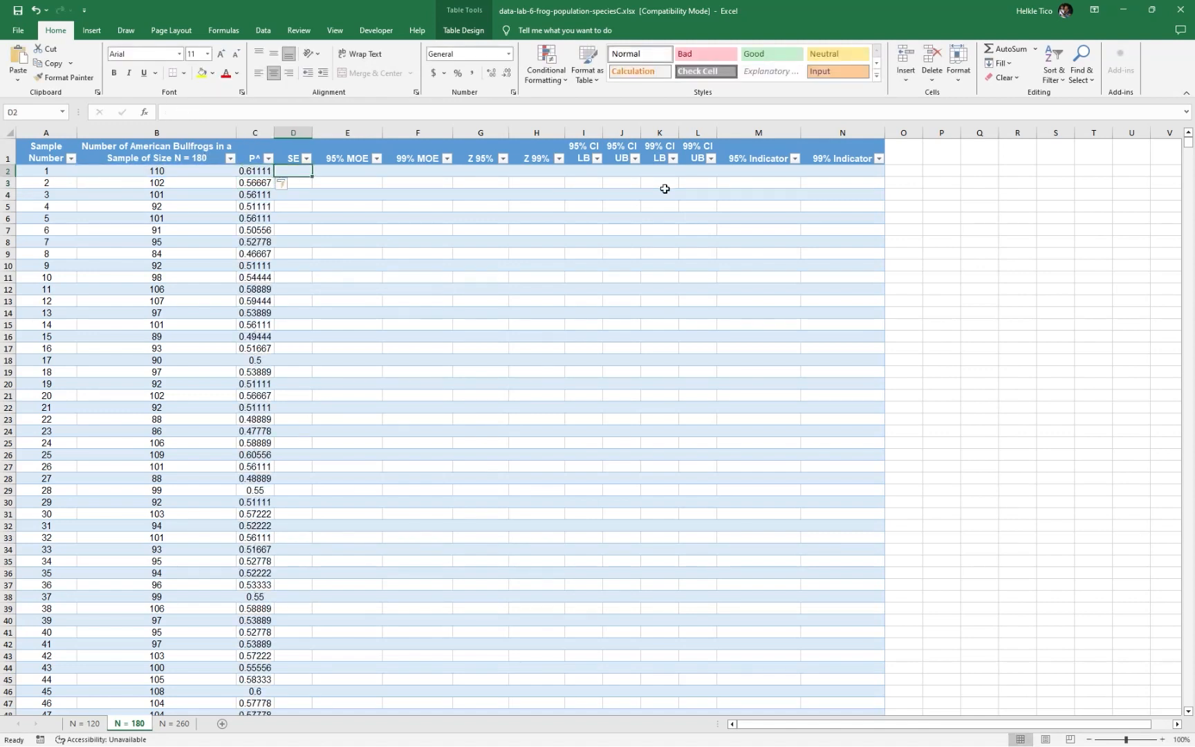
# Fill the SE column by entering =SQRT((C2*(1-C2))/180) in D2
pyautogui.write('=')
pyautogui.press('Left')
pyautogui.press('BackSpace')
pyautogui.press('BackSpace')
pyautogui.write('SQ')
pyautogui.press('Tab')
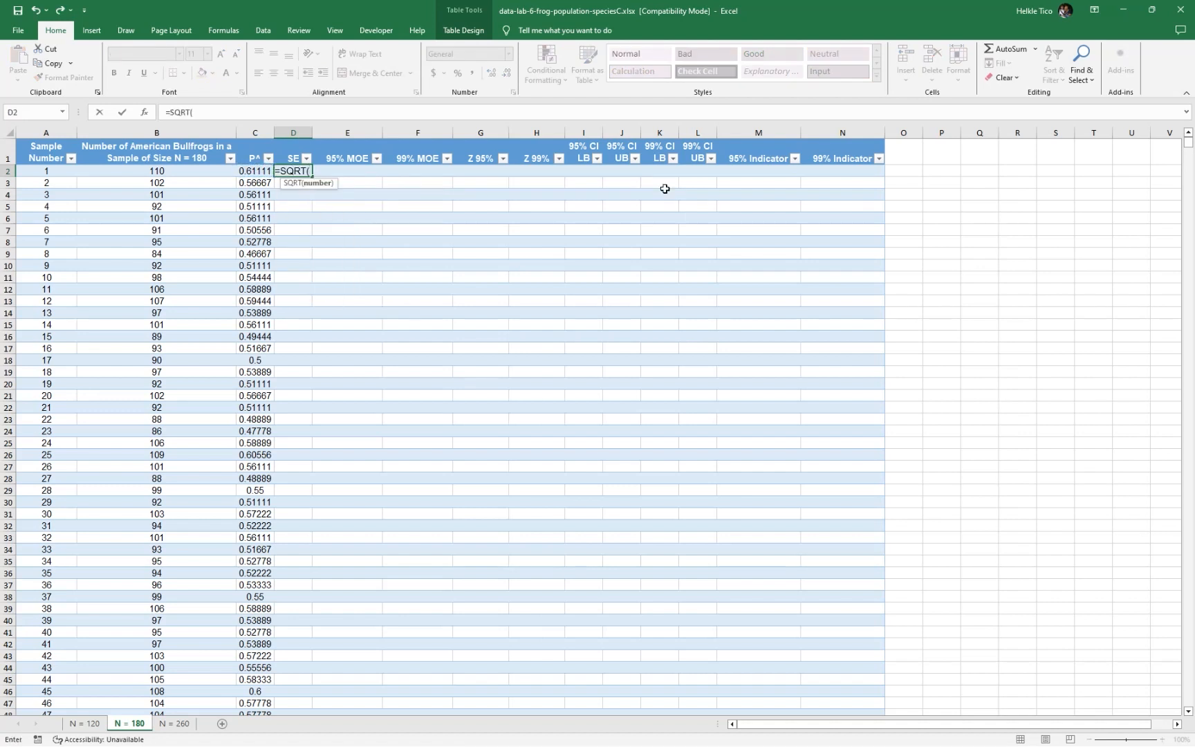
pyautogui.press('Left')
pyautogui.press('BackSpace')
pyautogui.press('BackSpace')
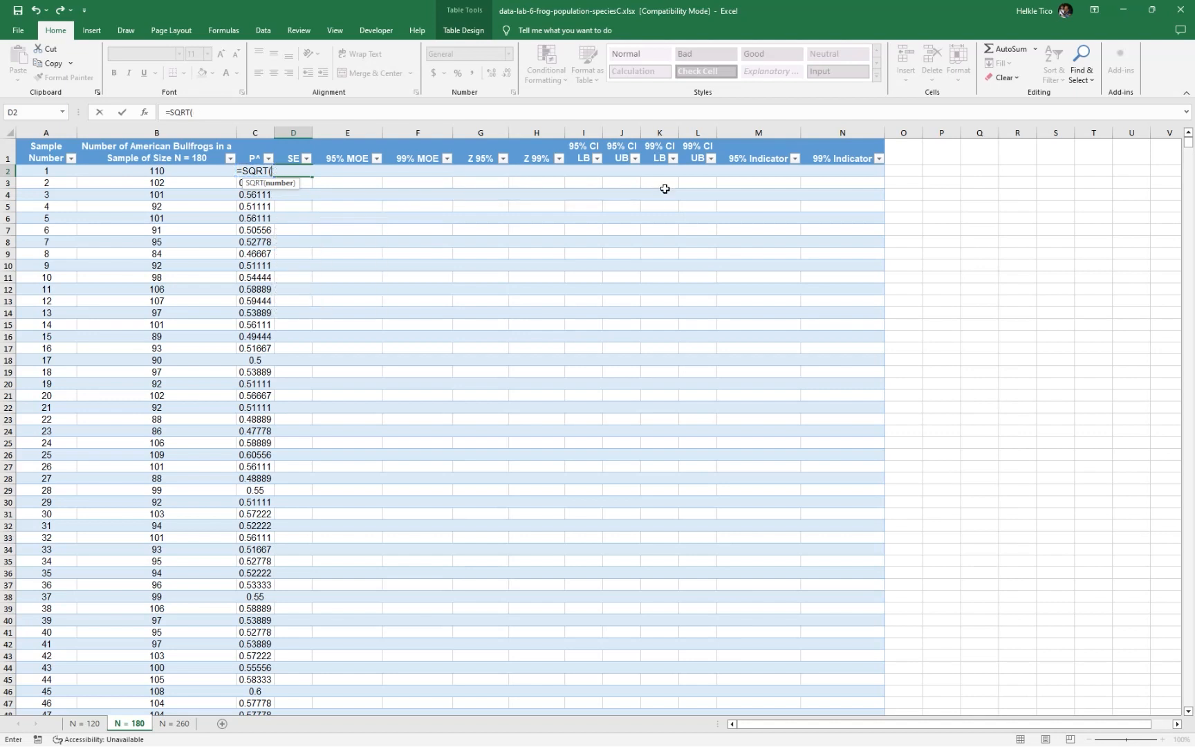
pyautogui.write('(')
pyautogui.press('Left')
pyautogui.press('Left')
pyautogui.write('))/180)')
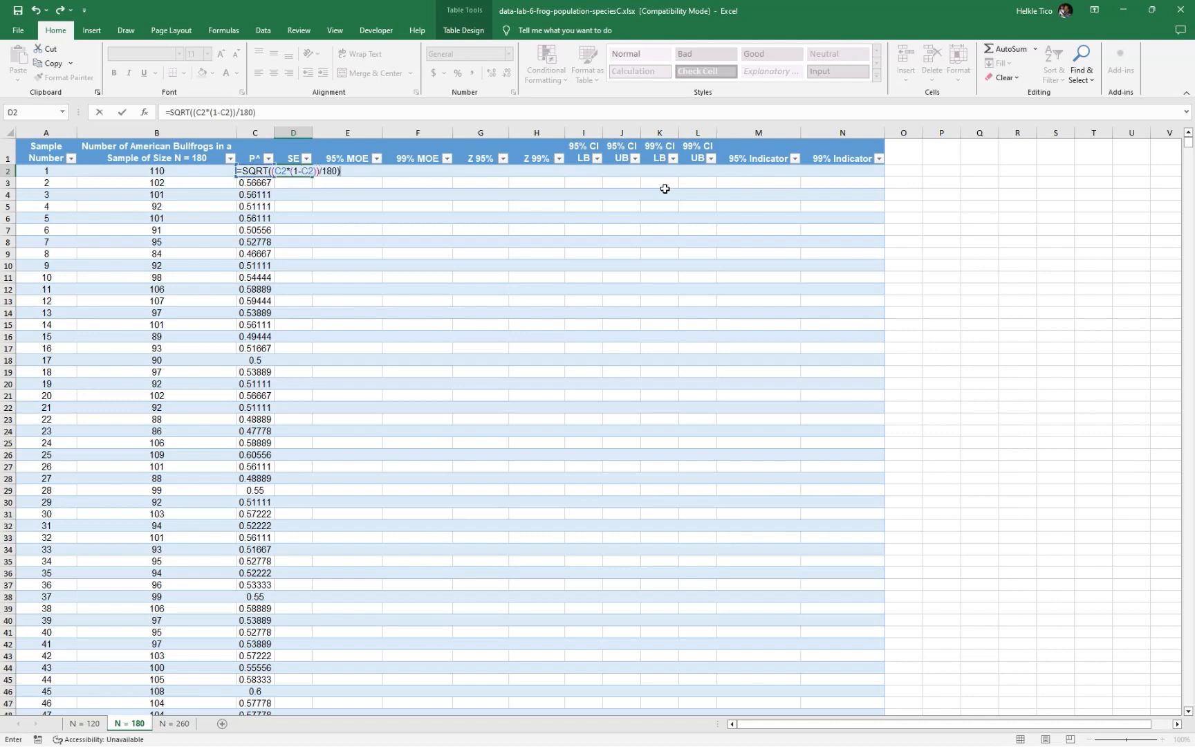
pyautogui.press('Tab')
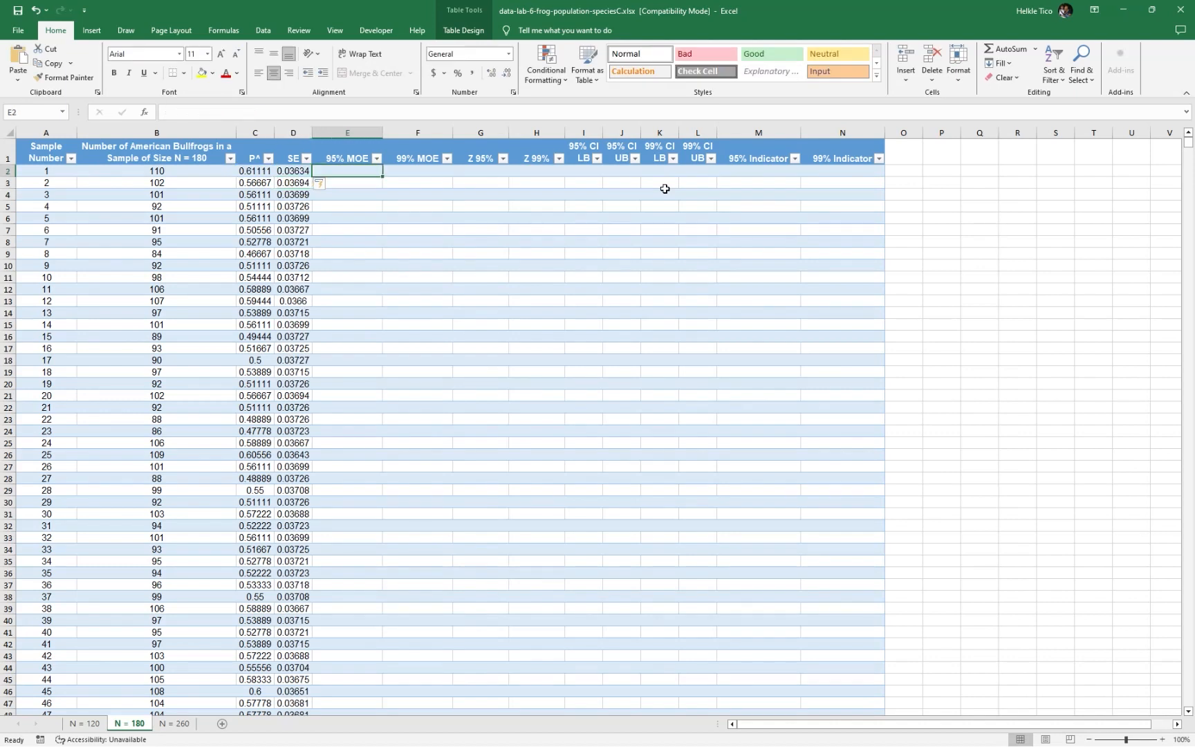
# Fill the Z 95% column with 1.96 from G2 and the Z 99% column with =2.575 from H2
pyautogui.press('Tab')
pyautogui.press('Tab')
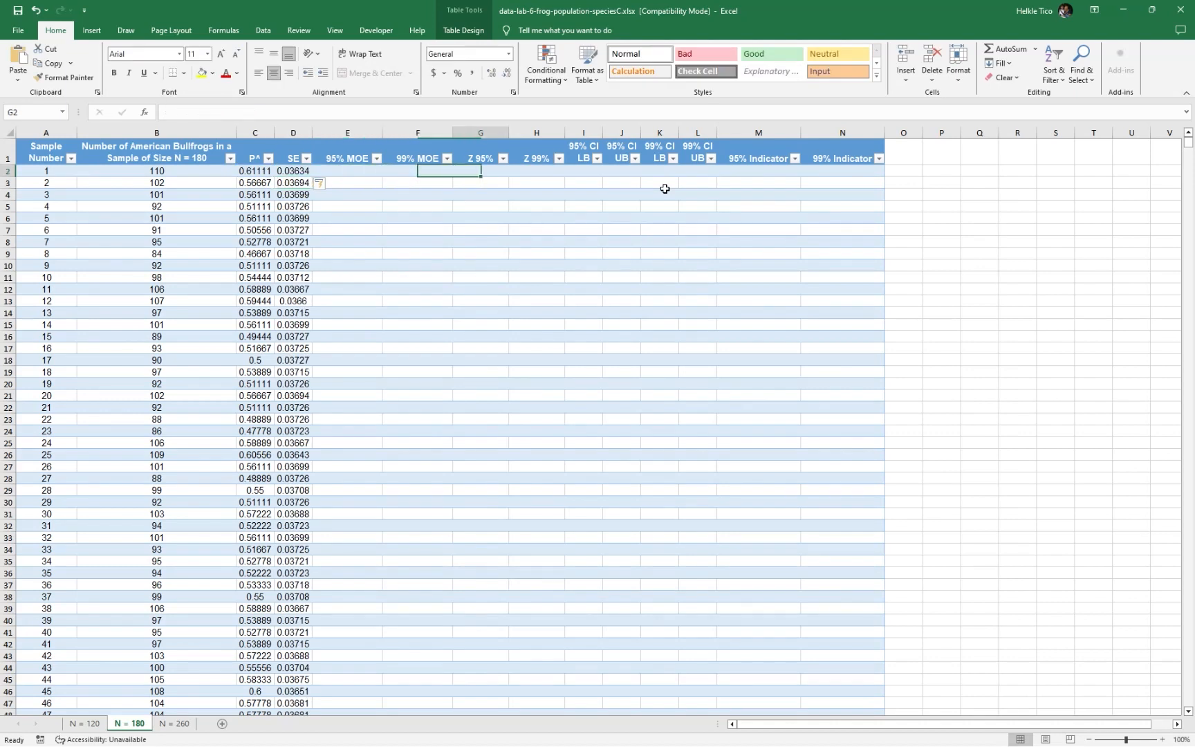
pyautogui.write('=')
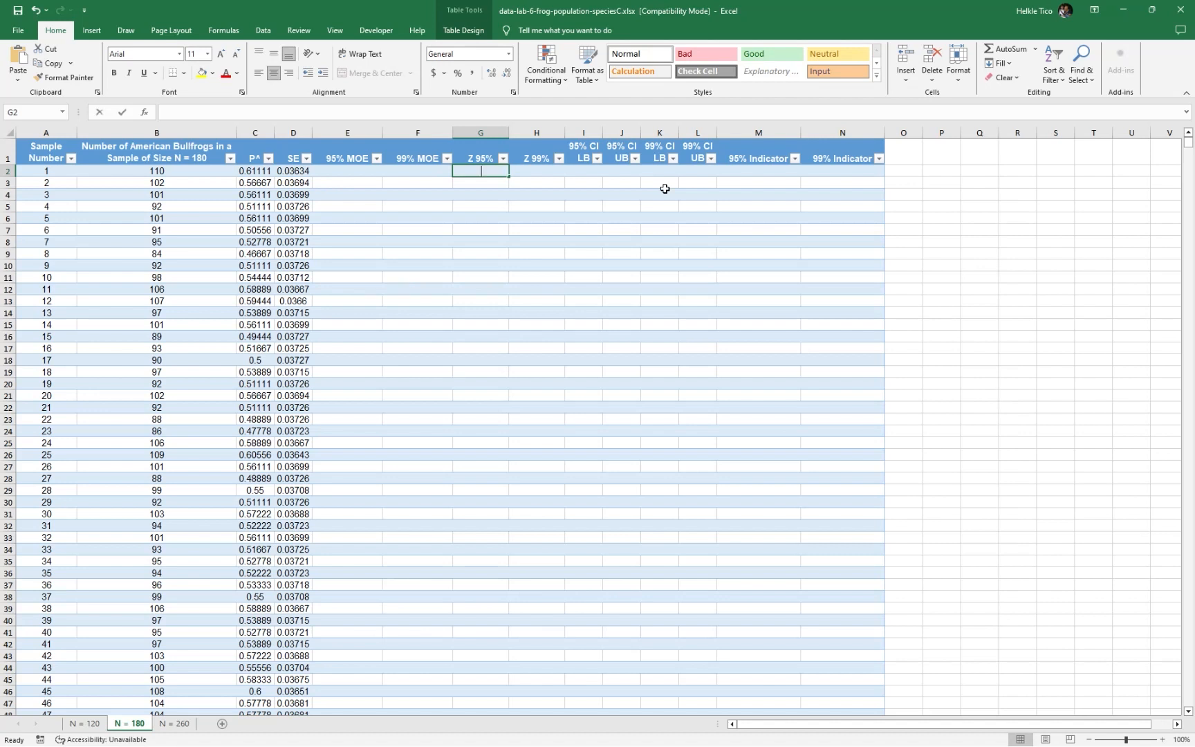
pyautogui.write('1.96')
pyautogui.press('Tab')
pyautogui.write('=2')
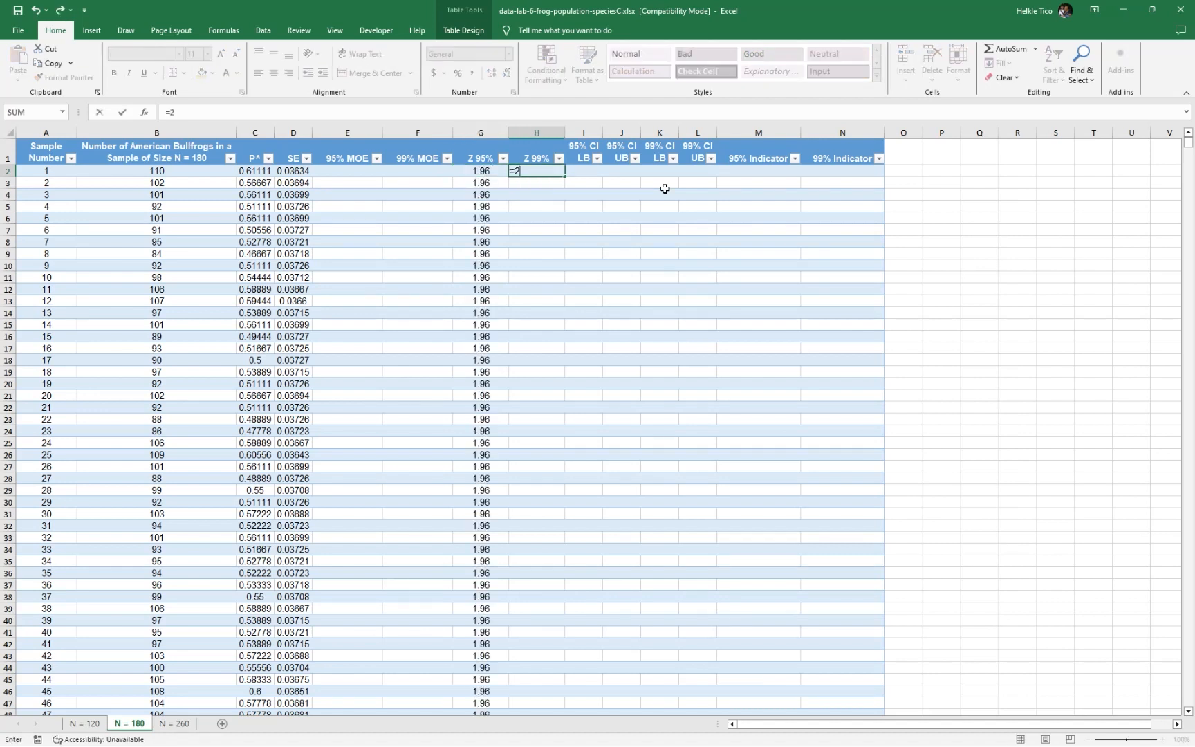
pyautogui.hotkey('alt', 'Tab')
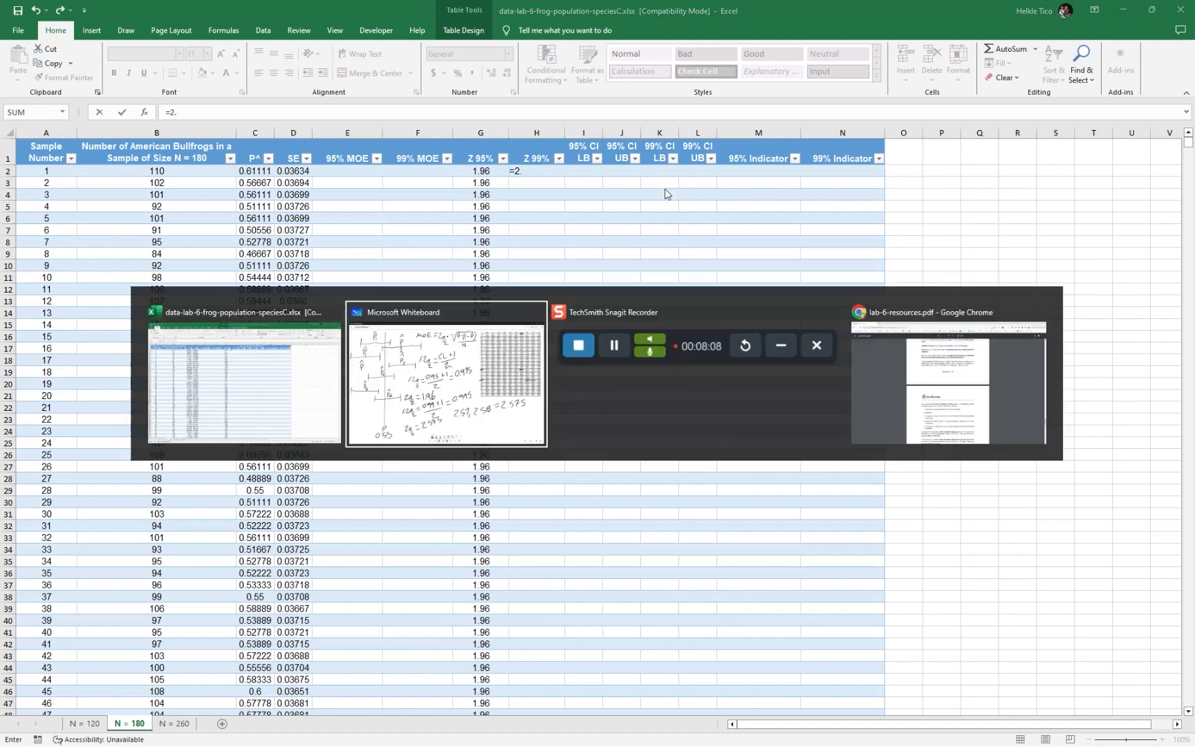
pyautogui.hotkey('alt', 'Tab')
pyautogui.write('.575')
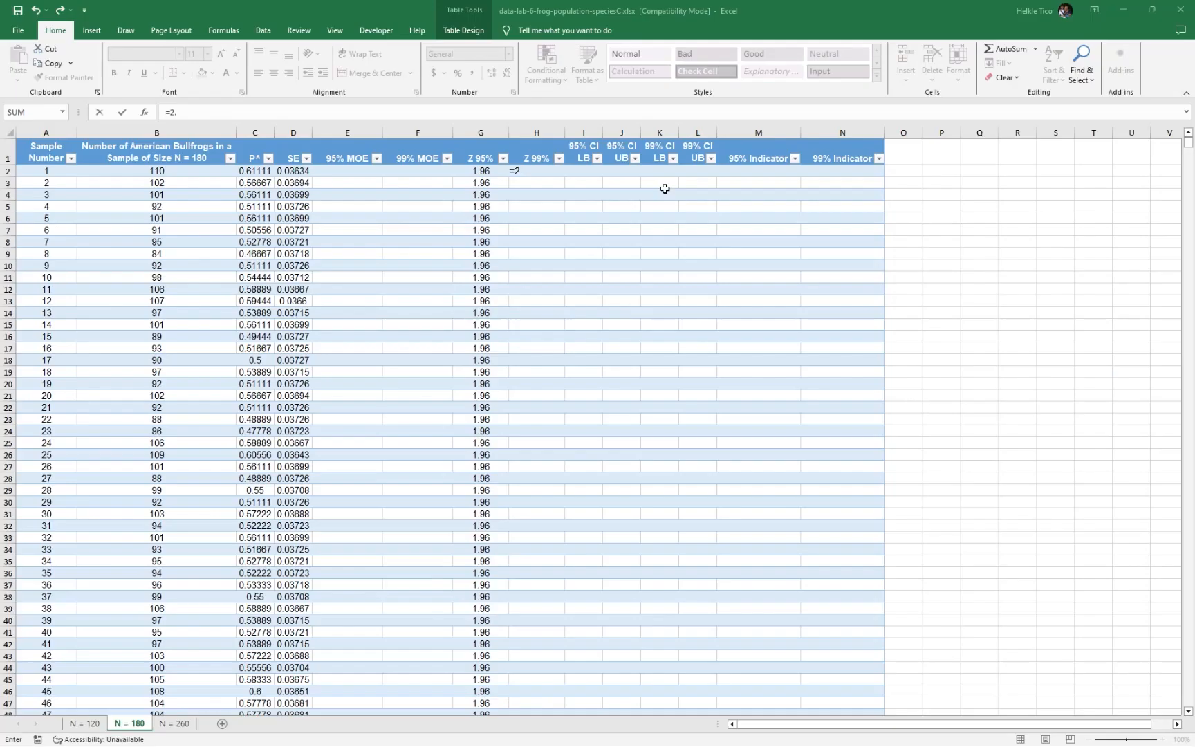
pyautogui.press('Return')
# Fill the 95% MOE column by multiplying Z 95% in G2 by SE in D2, entered in E2
pyautogui.press('Up')
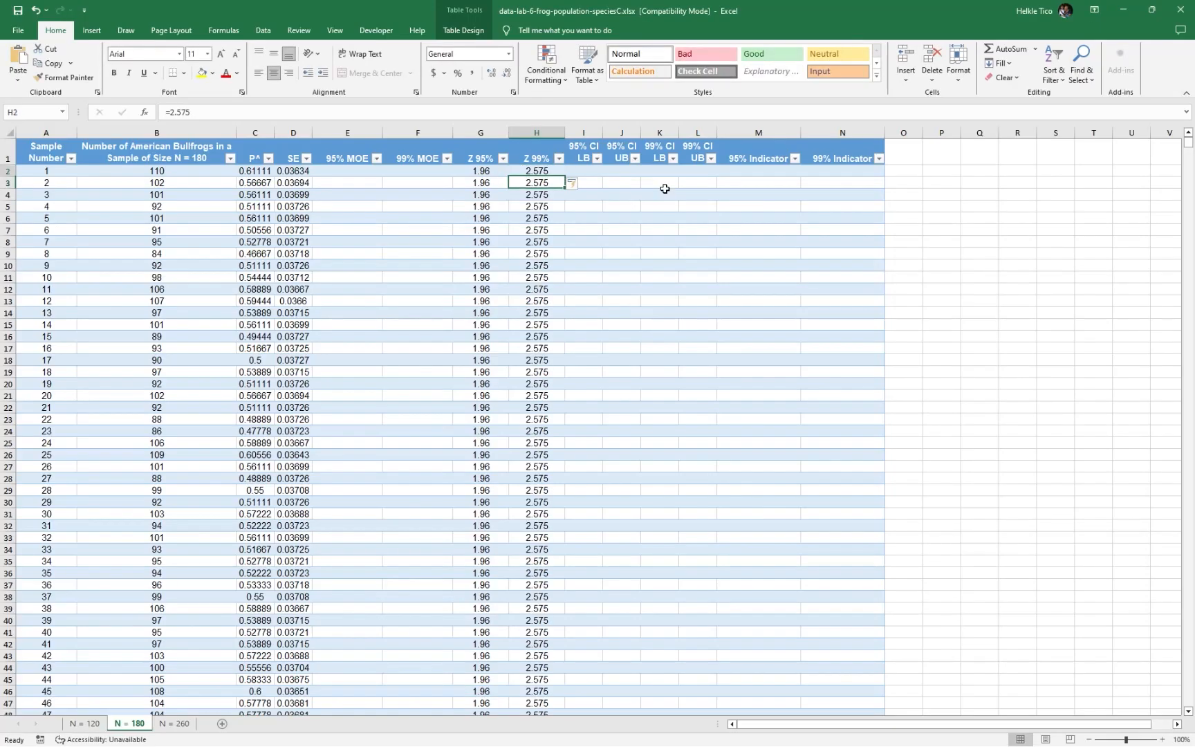
pyautogui.press('Right')
pyautogui.press('Left')
pyautogui.press('Left')
pyautogui.press('Left')
pyautogui.press('Left')
pyautogui.press('Left')
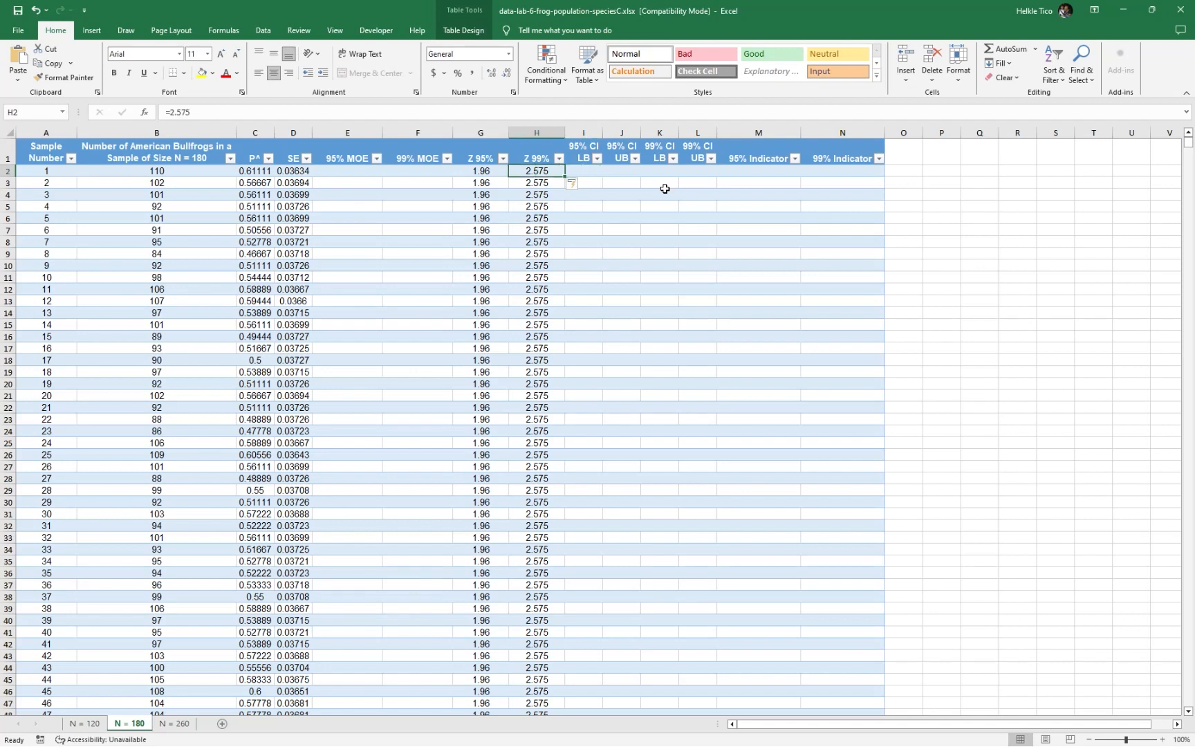
pyautogui.press('Right')
pyautogui.write('=')
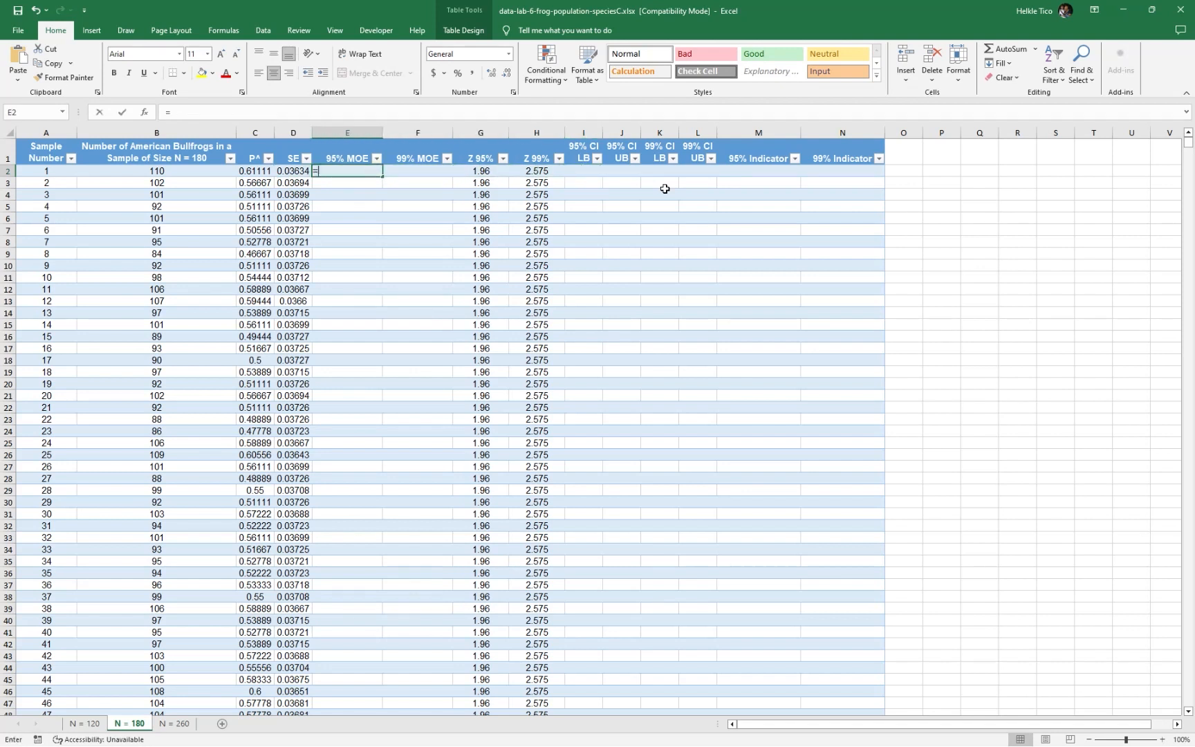
pyautogui.press('Right')
pyautogui.press('Right')
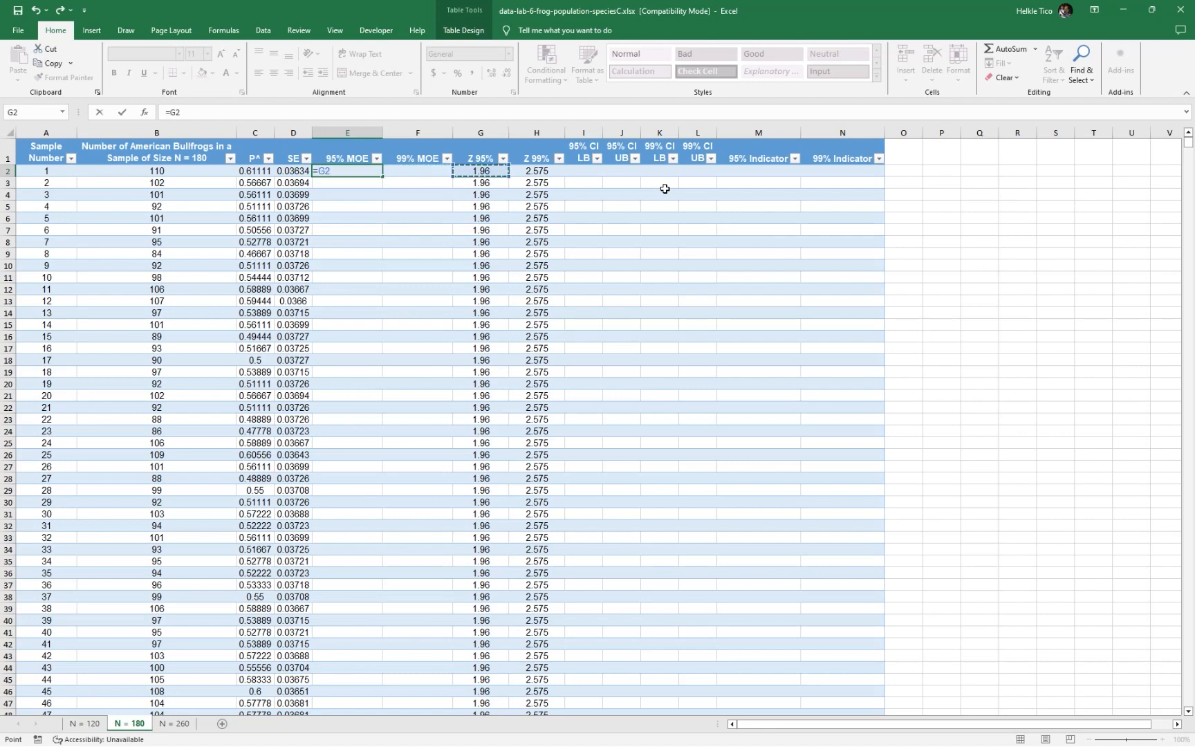
pyautogui.write('*')
pyautogui.press('Left')
pyautogui.press('Tab')
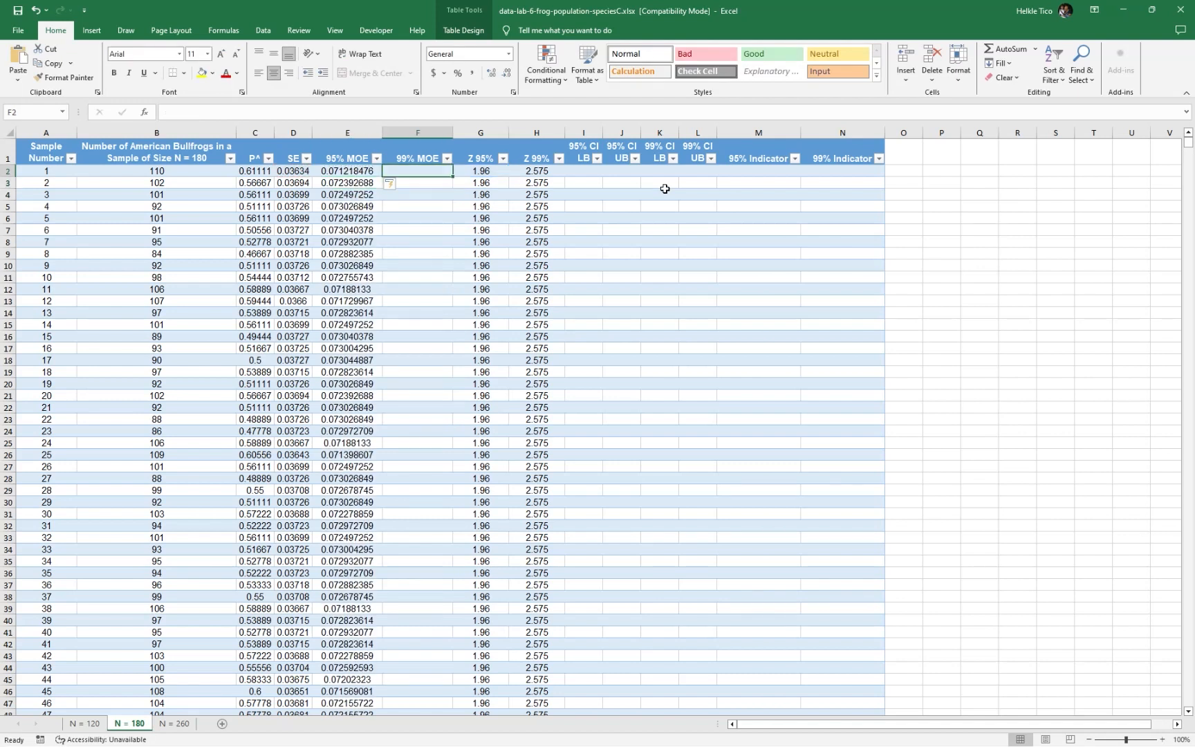
# Fill the 99% MOE column by entering =H2*D2 in F2
pyautogui.write('=')
pyautogui.press('Right')
pyautogui.press('Right')
pyautogui.write('*')
pyautogui.press('Left')
pyautogui.press('Left')
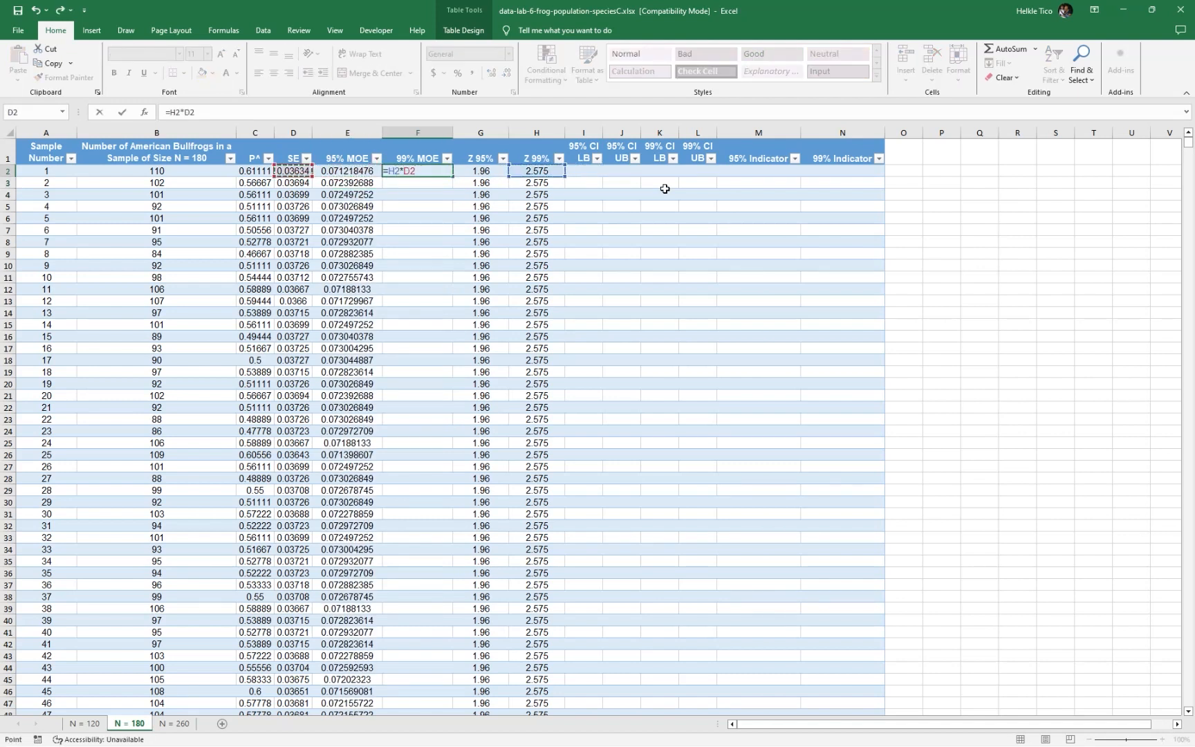
pyautogui.press('Tab')
pyautogui.press('Tab')
pyautogui.press('Tab')
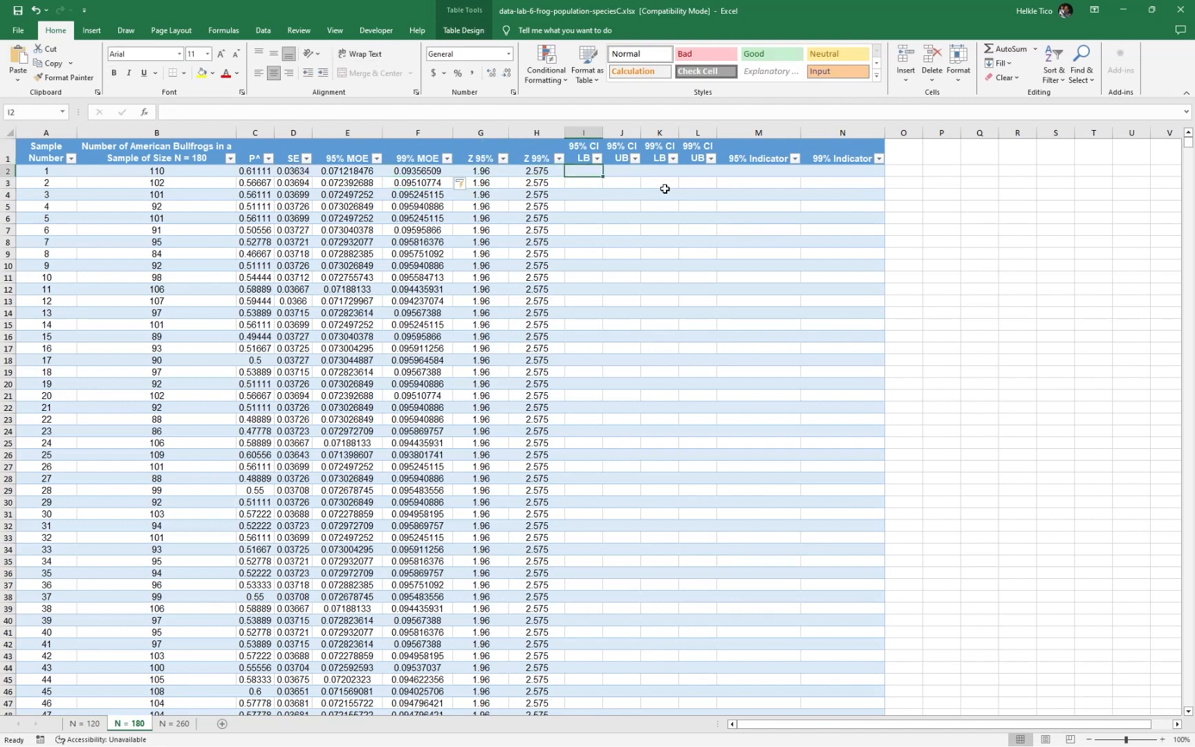
# Fill the 95% CI LB column by entering =C2-E2 in I2
pyautogui.write('=')
pyautogui.press('Left')
pyautogui.press('Left')
pyautogui.press('Left')
pyautogui.press('Left')
pyautogui.press('Left')
pyautogui.press('Left')
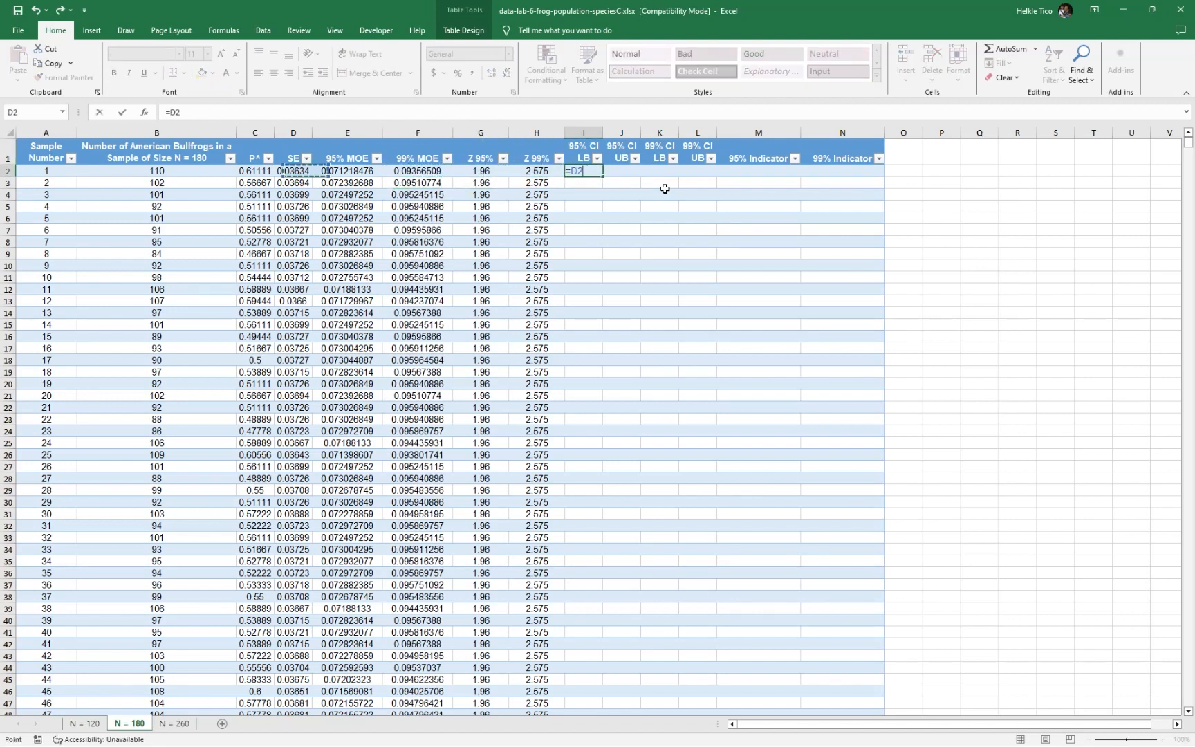
pyautogui.write('-')
pyautogui.press('Left')
pyautogui.press('Left')
pyautogui.press('Left')
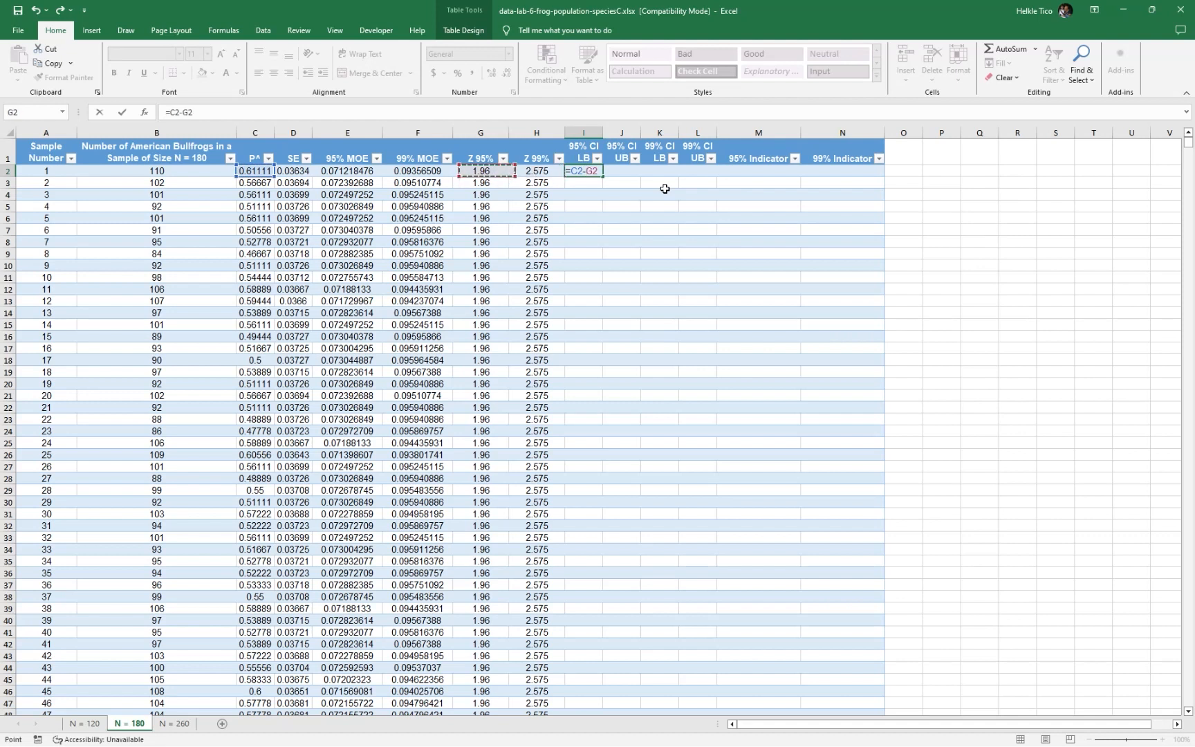
pyautogui.press('Left')
pyautogui.press('Return')
# Fill the 95% CI UB column by entering =C2+E2 in J2
pyautogui.press('Right')
pyautogui.write('=')
pyautogui.press('Left')
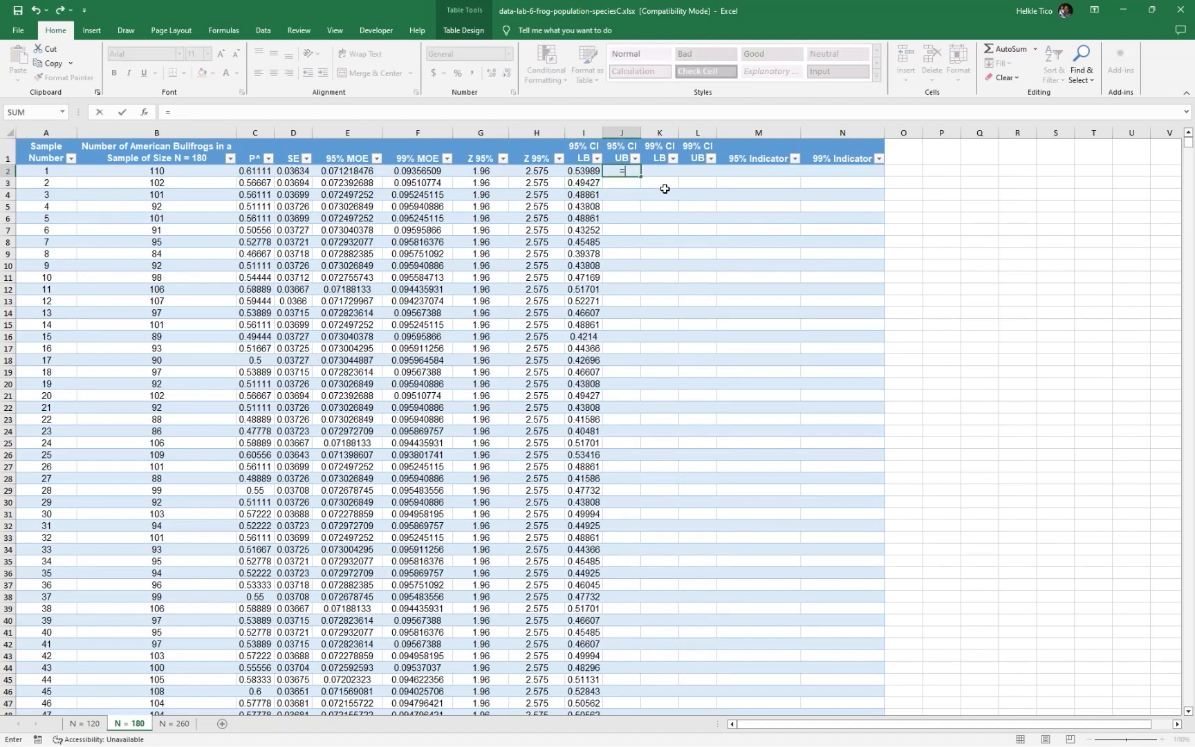
pyautogui.press('Left')
pyautogui.press('Left')
pyautogui.press('Left')
pyautogui.press('Left')
pyautogui.press('Left')
pyautogui.press('Left')
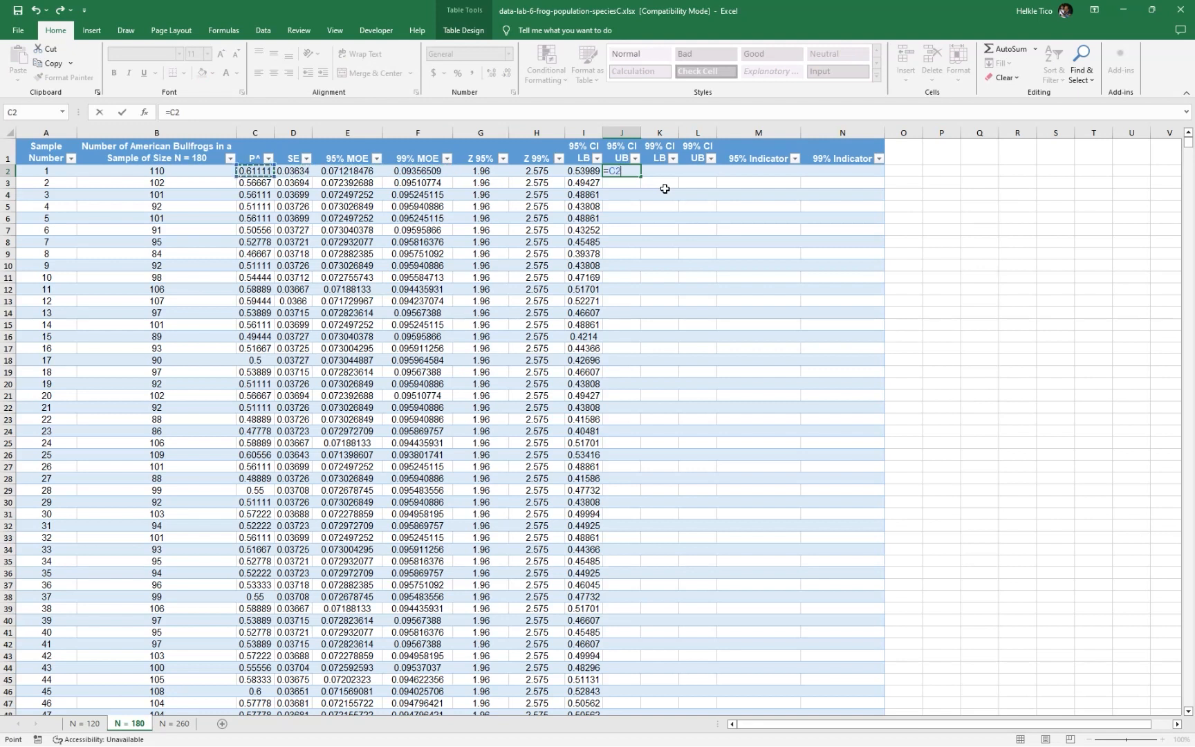
pyautogui.write('+')
pyautogui.press('Left')
pyautogui.press('Left')
pyautogui.press('Left')
pyautogui.press('Left')
pyautogui.press('Left')
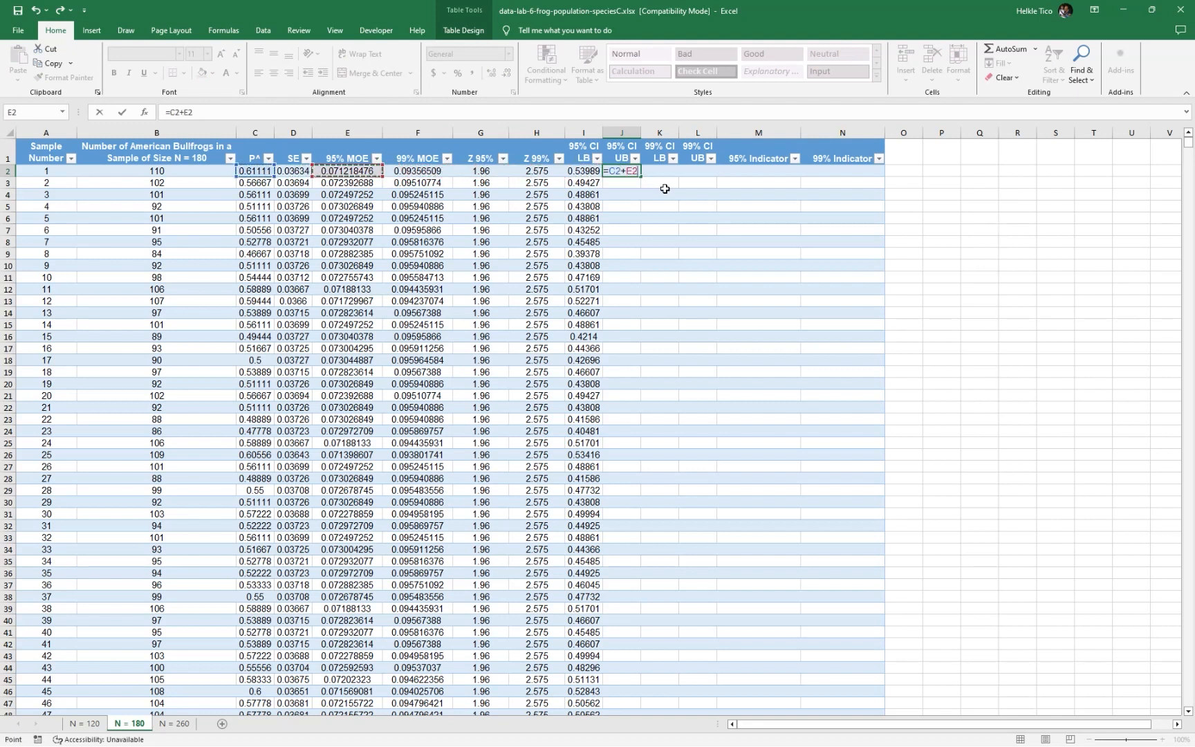
pyautogui.press('Return')
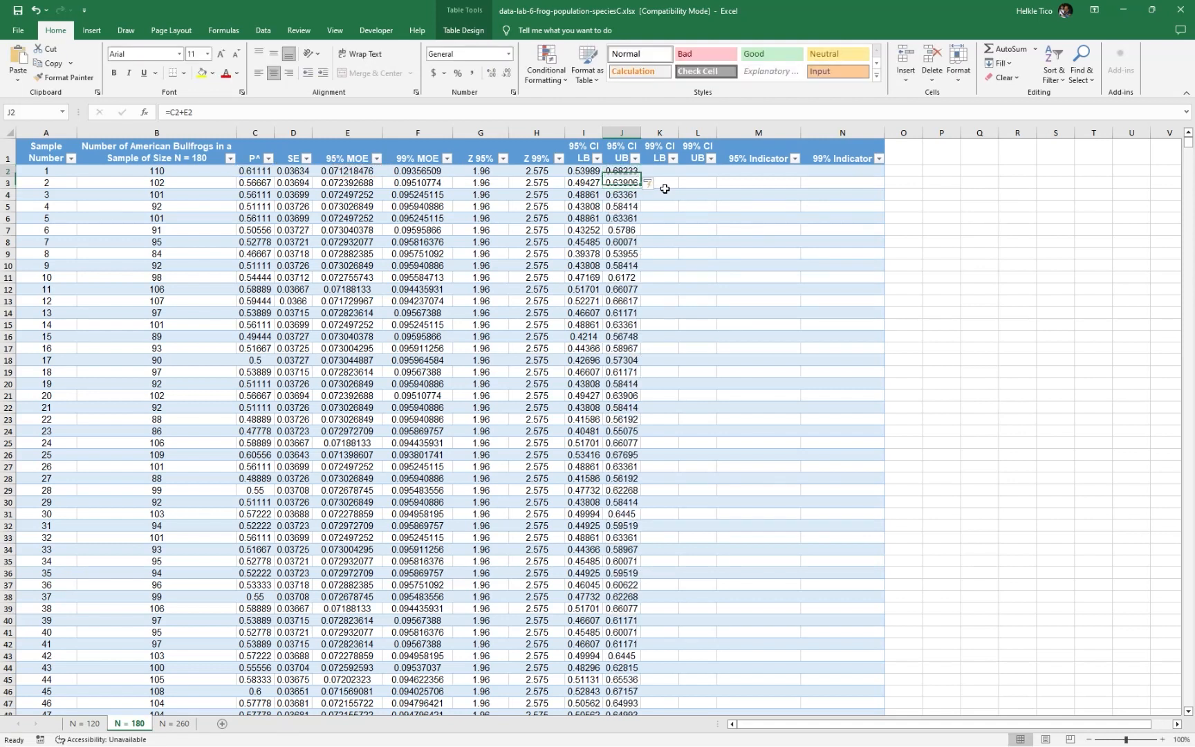
# Fill the 99% CI LB column by entering =C2-F2 in K2
pyautogui.press('Up')
pyautogui.press('Right')
pyautogui.write('=')
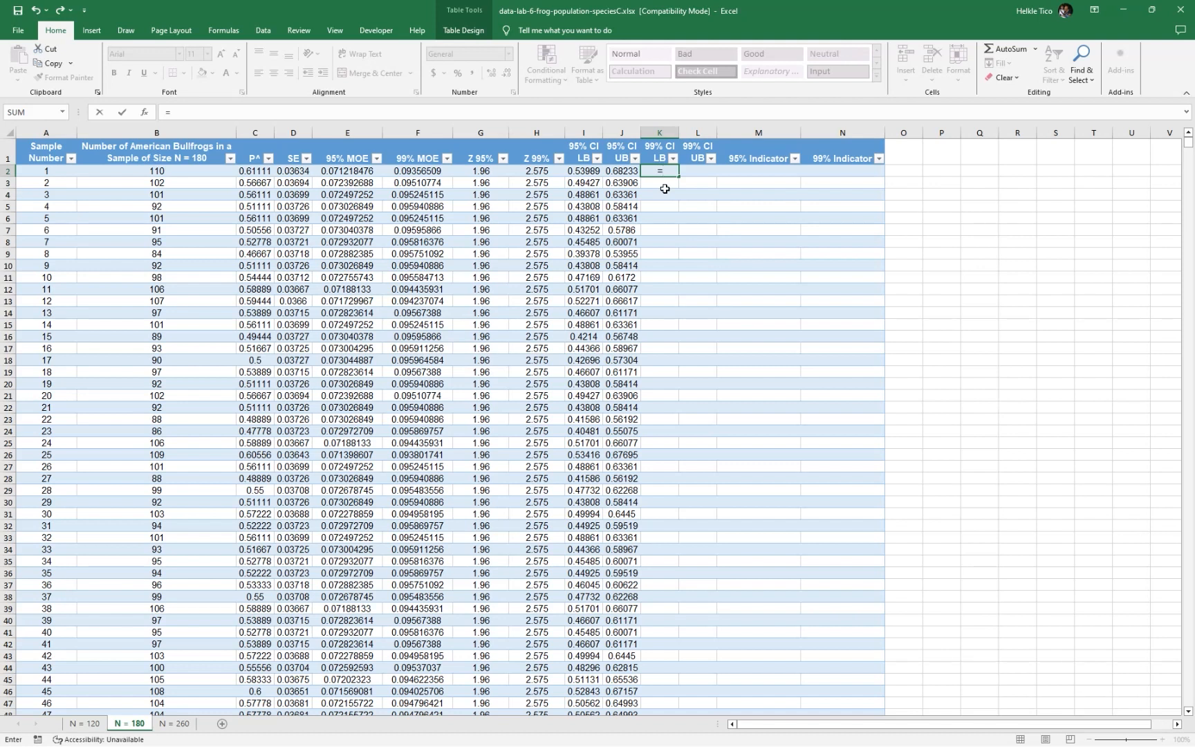
pyautogui.press('Left')
pyautogui.press('Left')
pyautogui.press('Left')
pyautogui.press('Left')
pyautogui.press('Left')
pyautogui.press('Left')
pyautogui.press('Left')
pyautogui.press('Left')
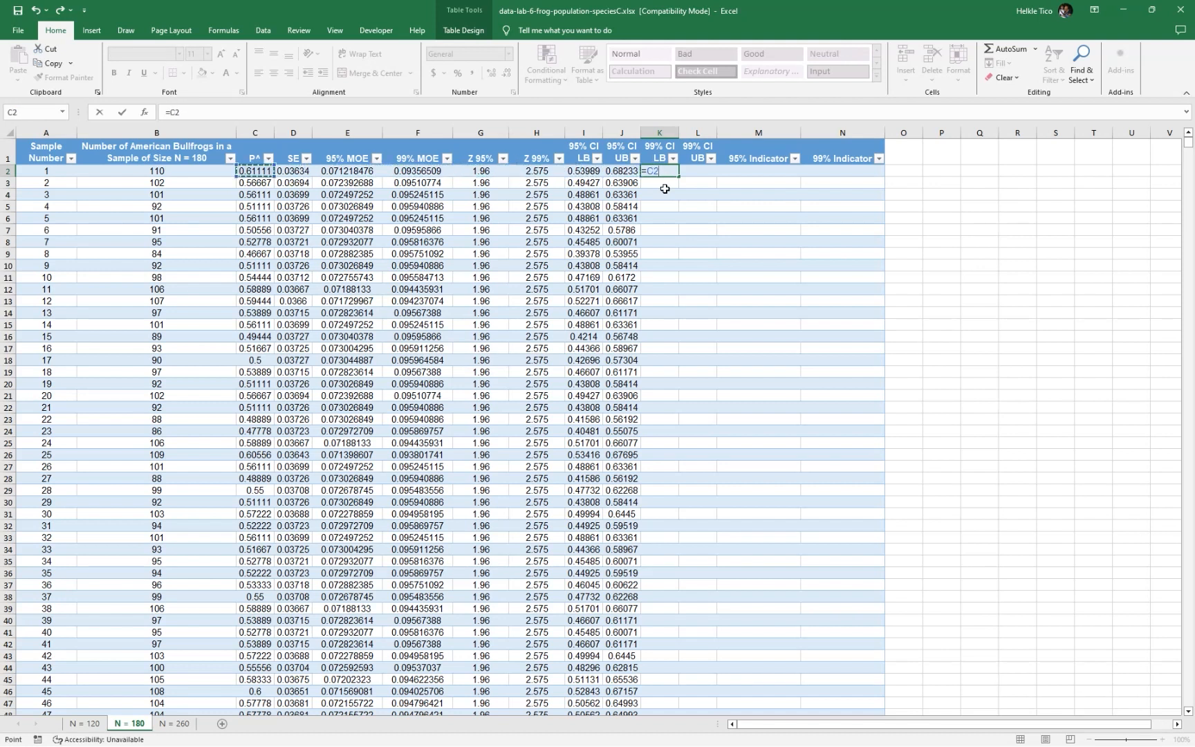
pyautogui.press('Left')
pyautogui.press('Left')
pyautogui.press('Left')
pyautogui.press('Left')
pyautogui.press('Left')
pyautogui.press('Left')
pyautogui.press('Left')
pyautogui.press('Right')
pyautogui.press('Right')
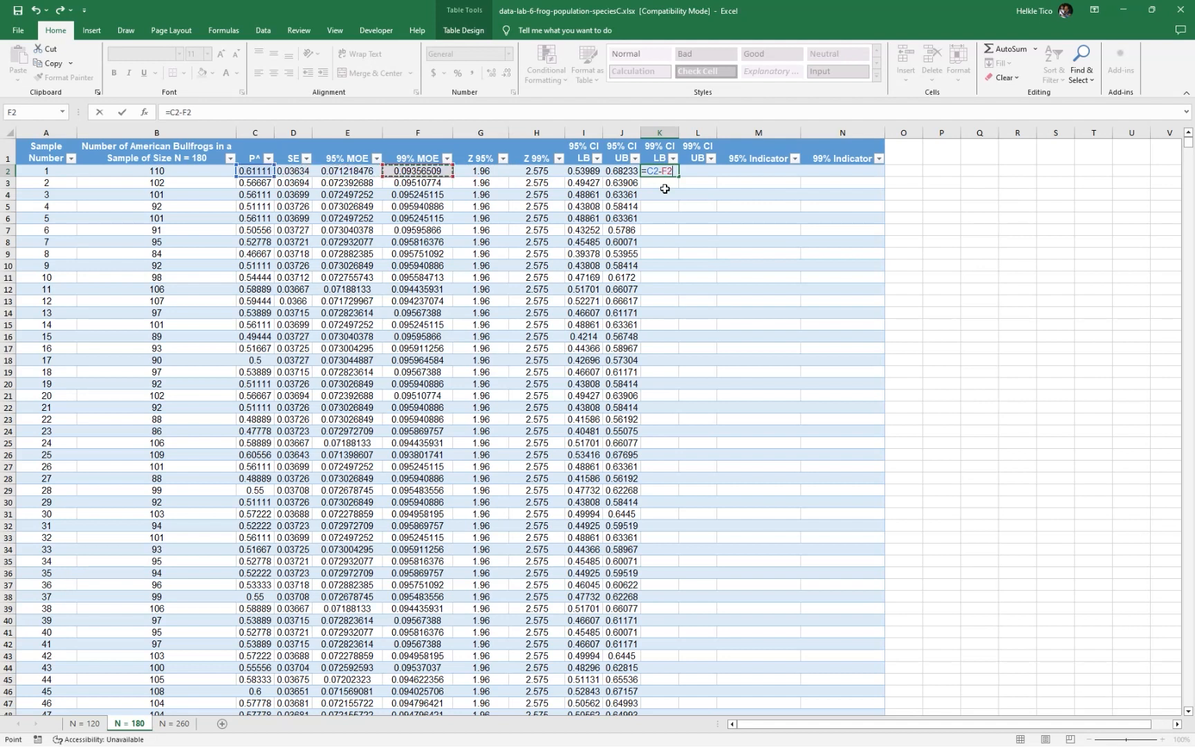
pyautogui.press('Tab')
# Fill the 99% CI UB column by entering =C2+F2 in L2
pyautogui.write('=')
pyautogui.press('Left')
pyautogui.press('Left')
pyautogui.press('Left')
pyautogui.press('Left')
pyautogui.press('Left')
pyautogui.press('Left')
pyautogui.press('Left')
pyautogui.press('Left')
pyautogui.press('Left')
pyautogui.write('+')
pyautogui.press('Left')
pyautogui.press('Left')
pyautogui.press('Left')
pyautogui.press('Left')
pyautogui.press('Left')
pyautogui.press('Left')
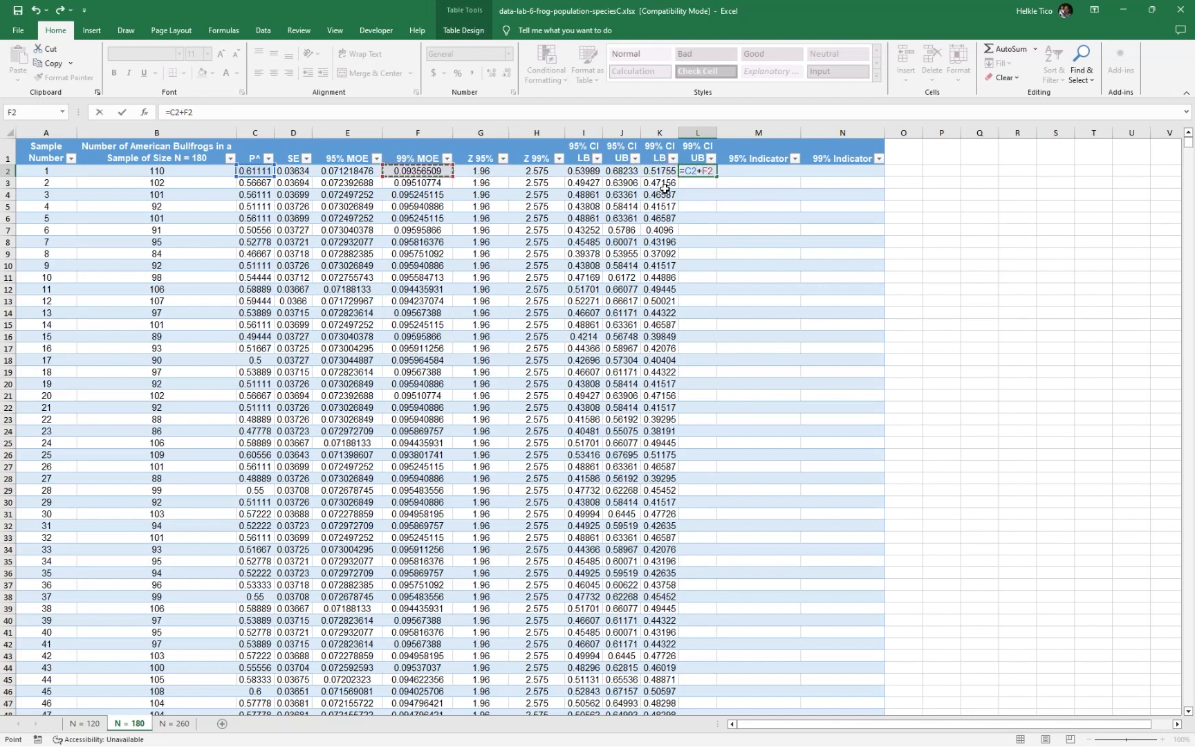
pyautogui.press('Tab')
# Fill the 95% Indicator column by entering =1*(I2>0.55)+1*(J2<0.55) in M2
pyautogui.write('=')
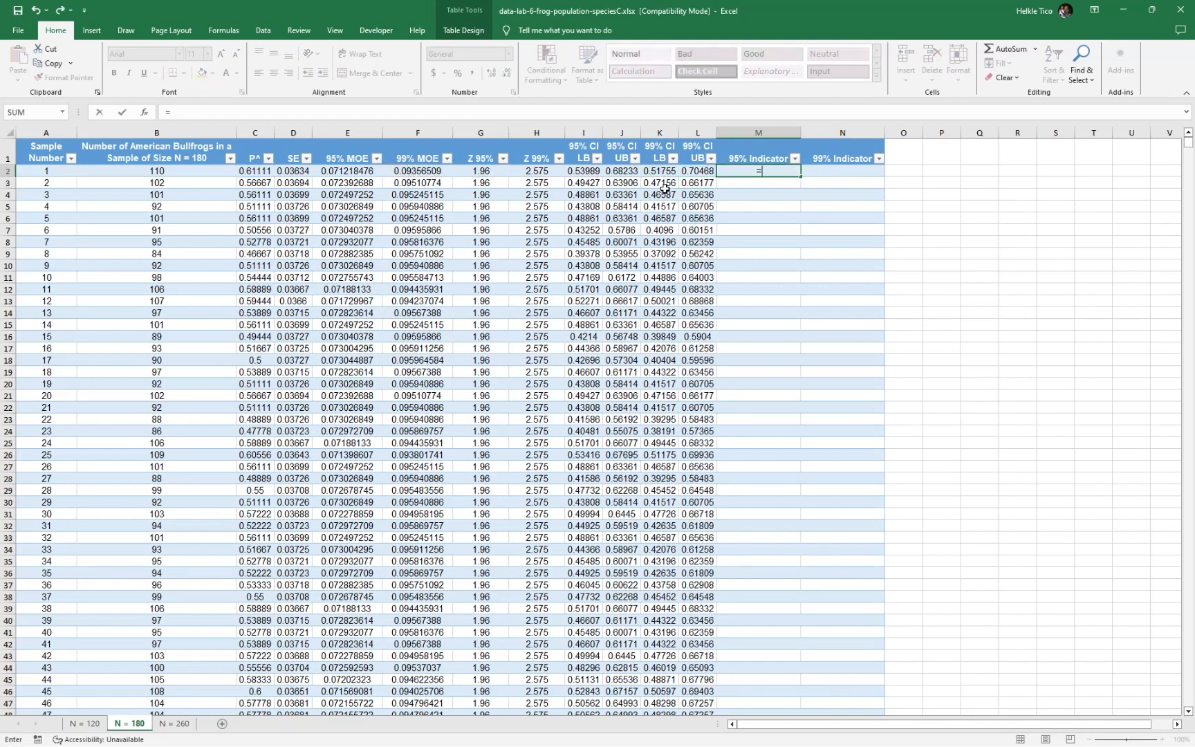
pyautogui.write('1*(')
pyautogui.press('Left')
pyautogui.press('Left')
pyautogui.press('Left')
pyautogui.press('Left')
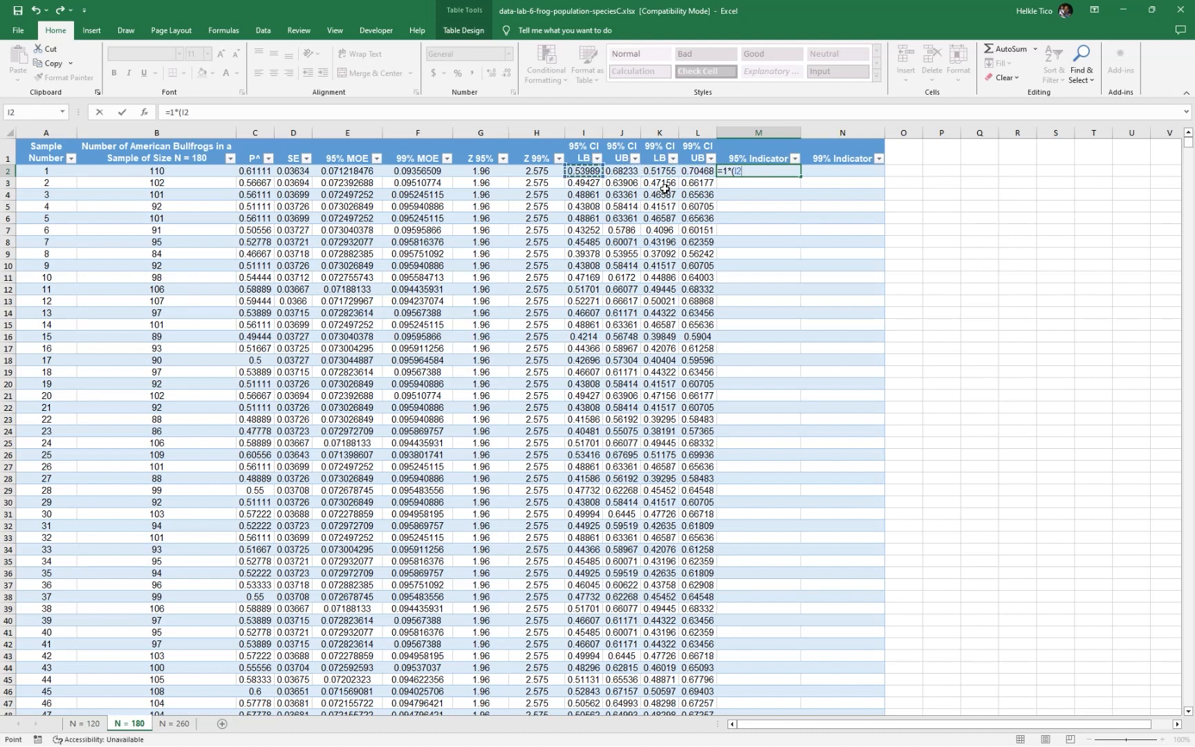
pyautogui.write('>0.55')
pyautogui.write(')+1*(')
pyautogui.press('Left')
pyautogui.press('Left')
pyautogui.press('Left')
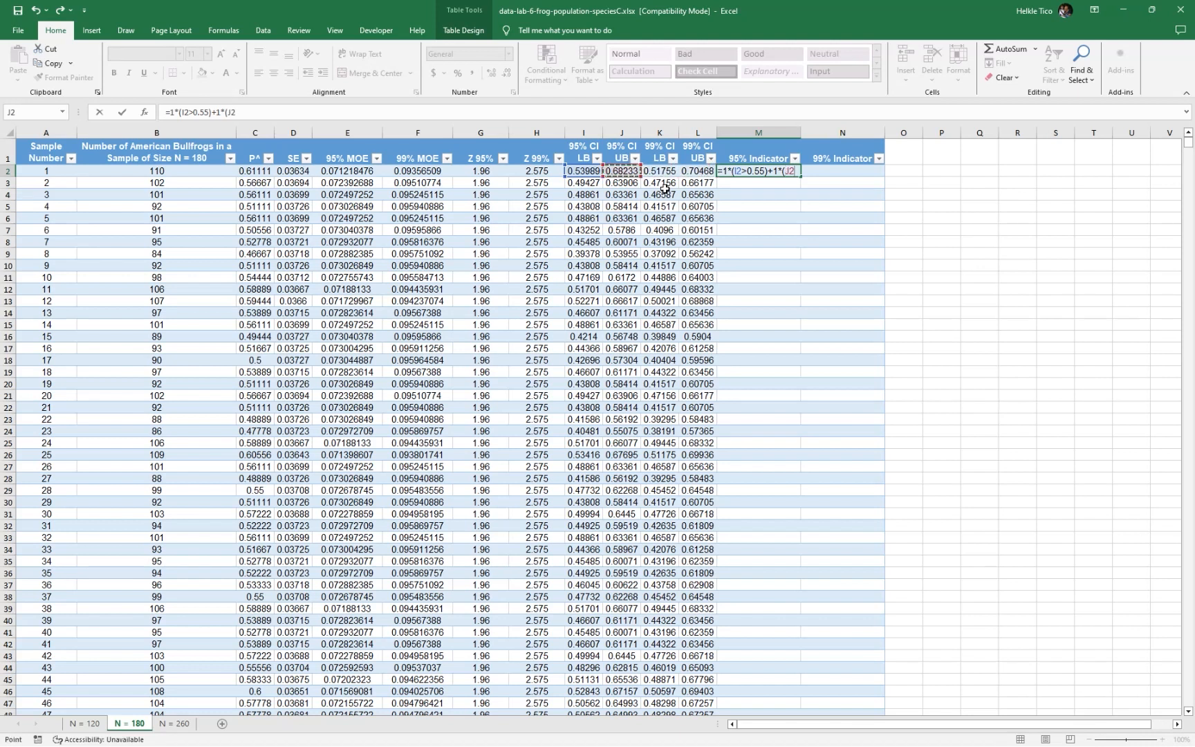
pyautogui.write('<0.55')
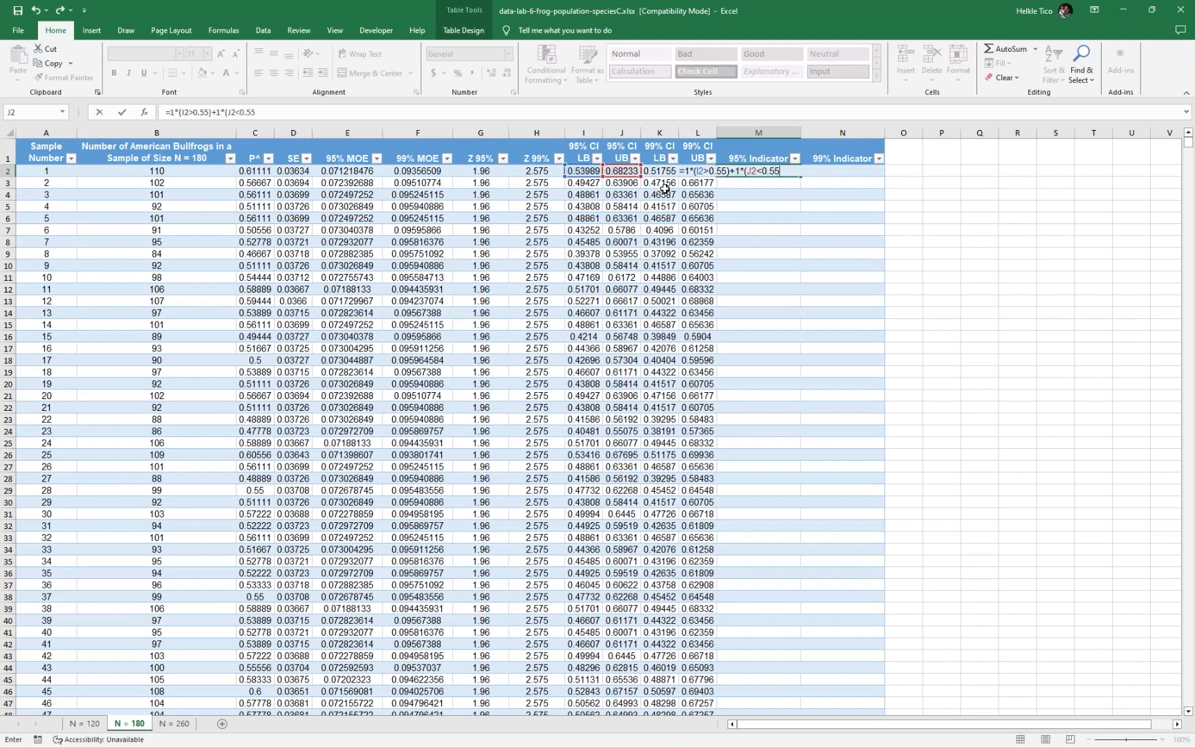
pyautogui.write(')')
pyautogui.press('Tab')
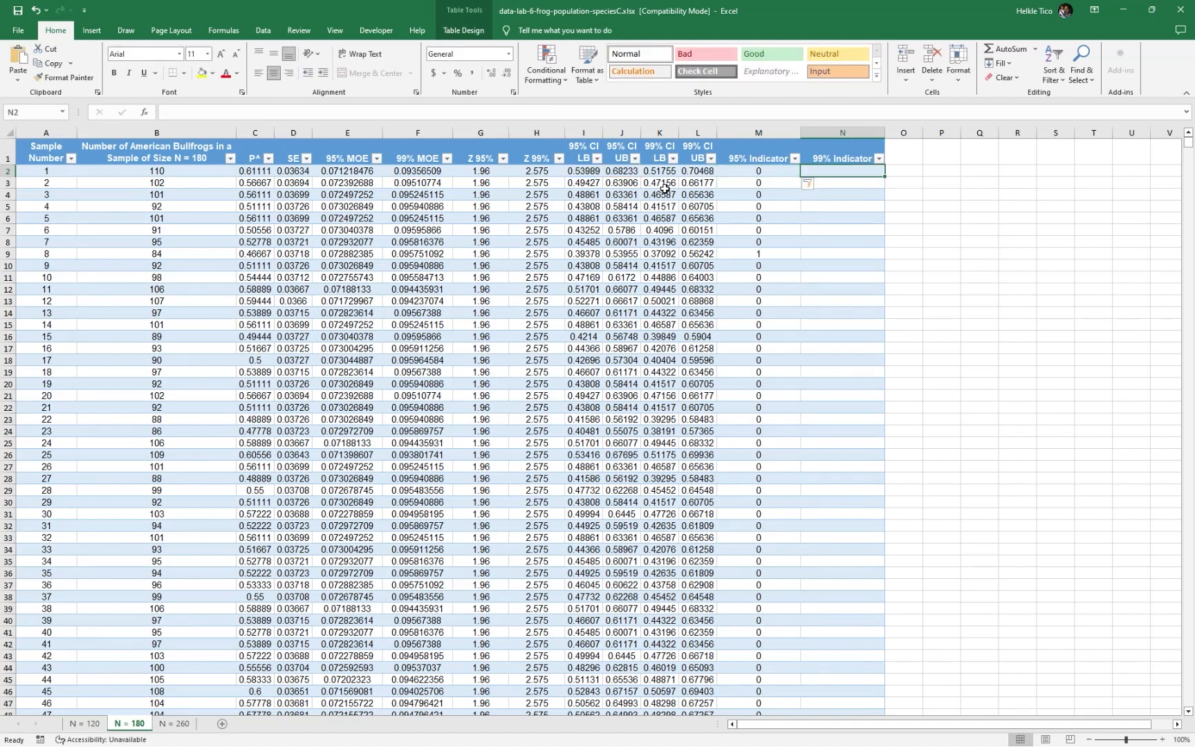
# Fill the 99% Indicator column by entering =1*(K2>0.55)+1*(L2<0.55) in N2
pyautogui.write('=1*')
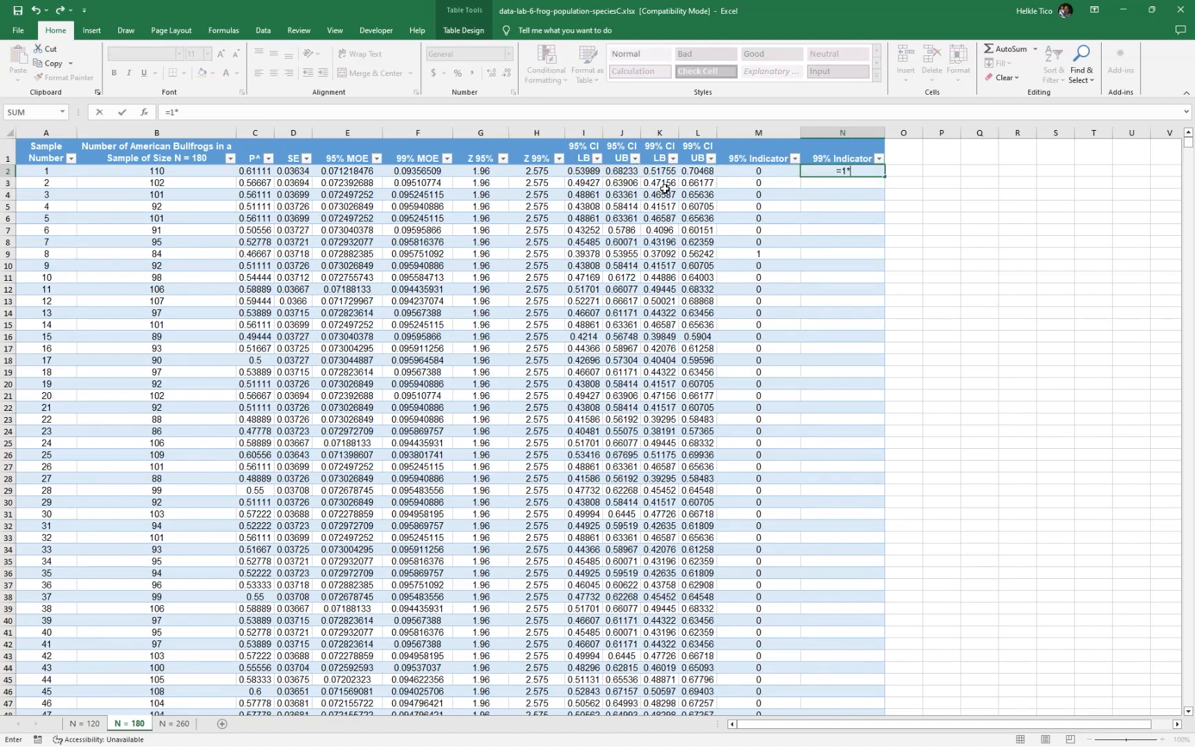
pyautogui.write('(')
pyautogui.press('Left')
pyautogui.press('Left')
pyautogui.press('Left')
pyautogui.press('Left')
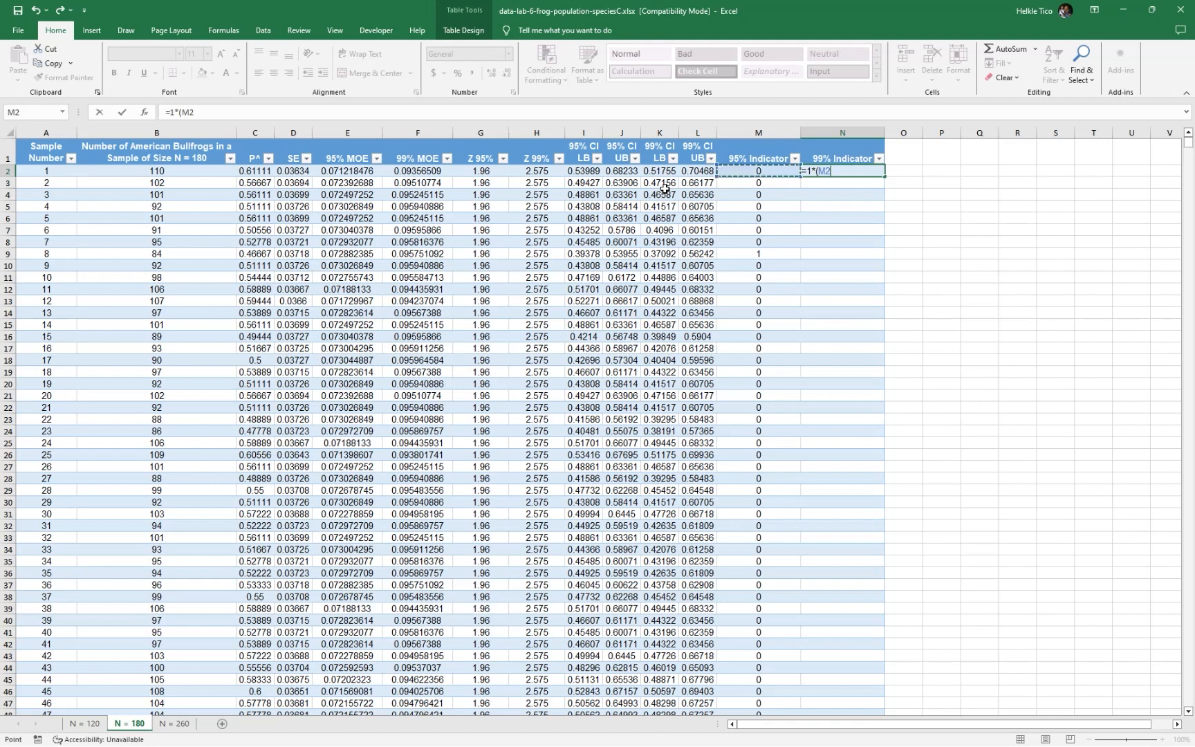
pyautogui.press('Right')
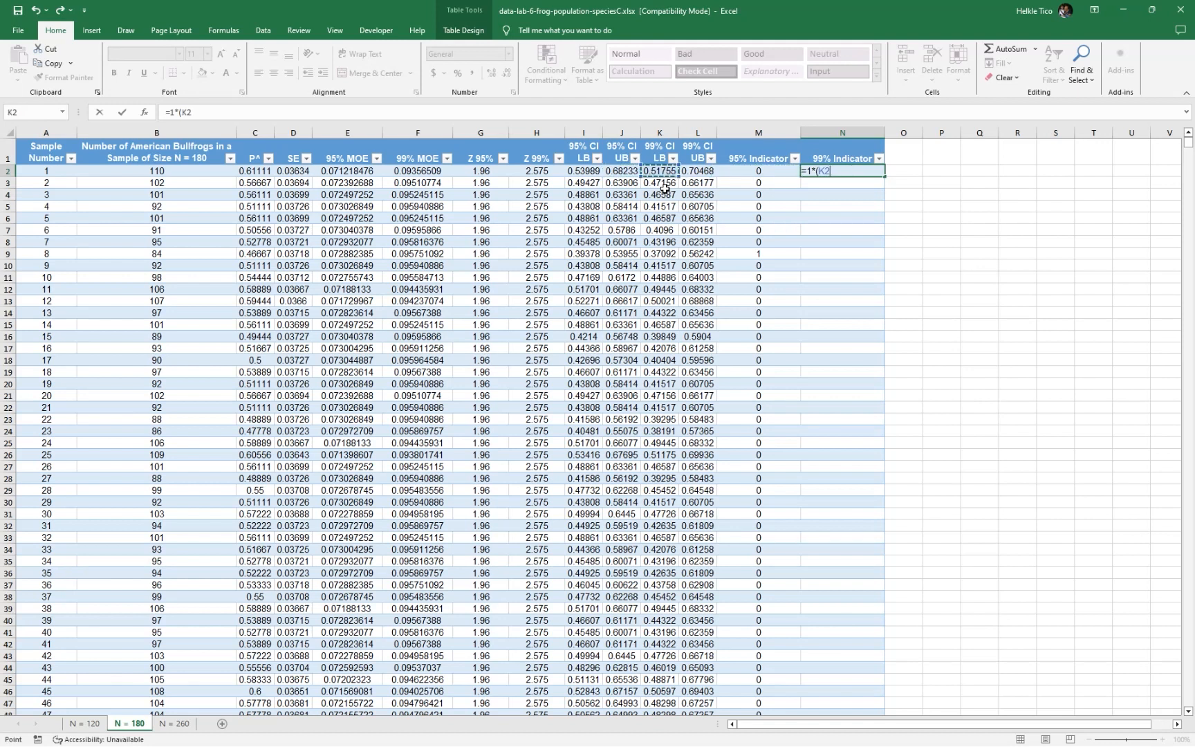
pyautogui.write('>0.55)+1*')
pyautogui.press('Left')
pyautogui.press('Left')
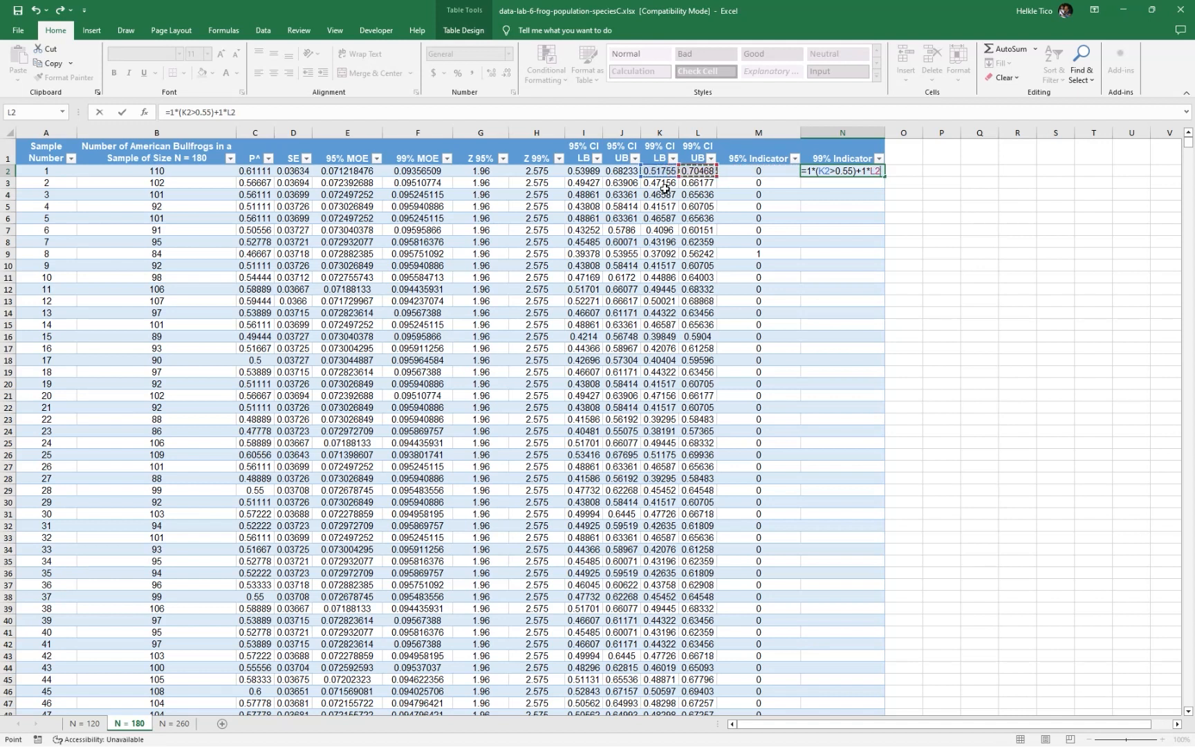
pyautogui.press('BackSpace')
pyautogui.write('(')
pyautogui.press('Left')
pyautogui.press('Left')
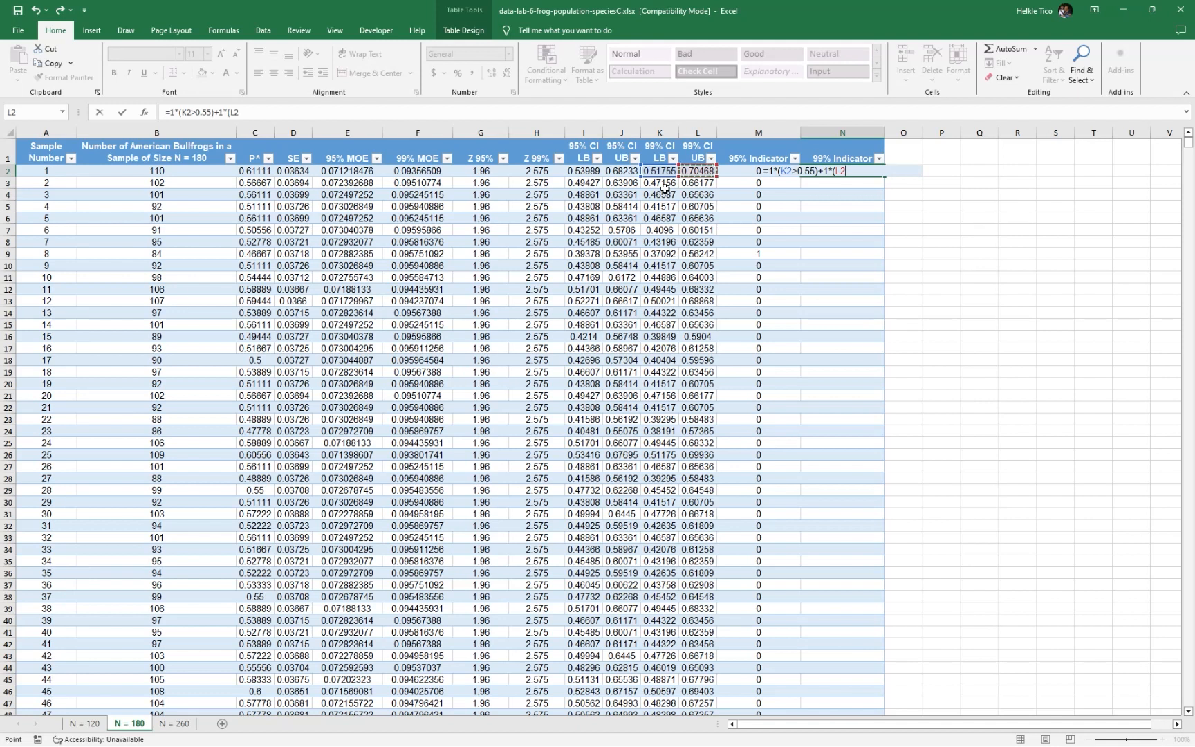
pyautogui.write('<0.55')
pyautogui.press('Return')
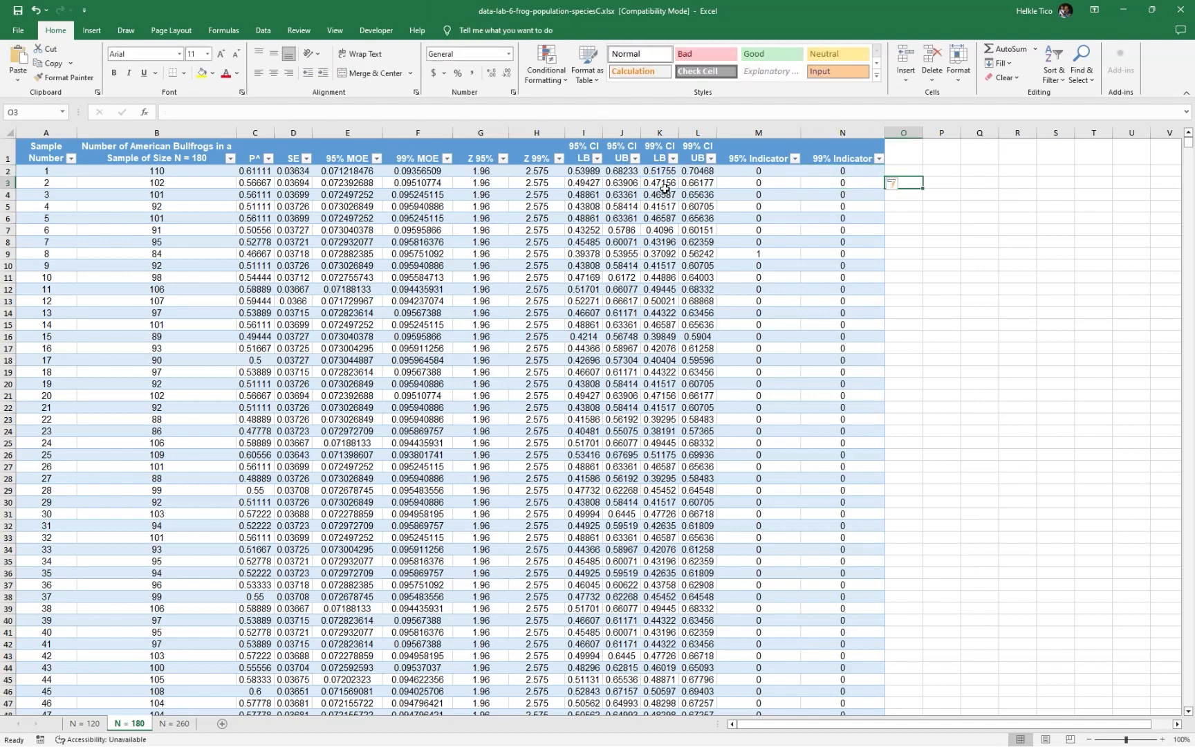
# Review the formulas and values in the 95% Indicator and 99% Indicator columns
pyautogui.click(897, 182)
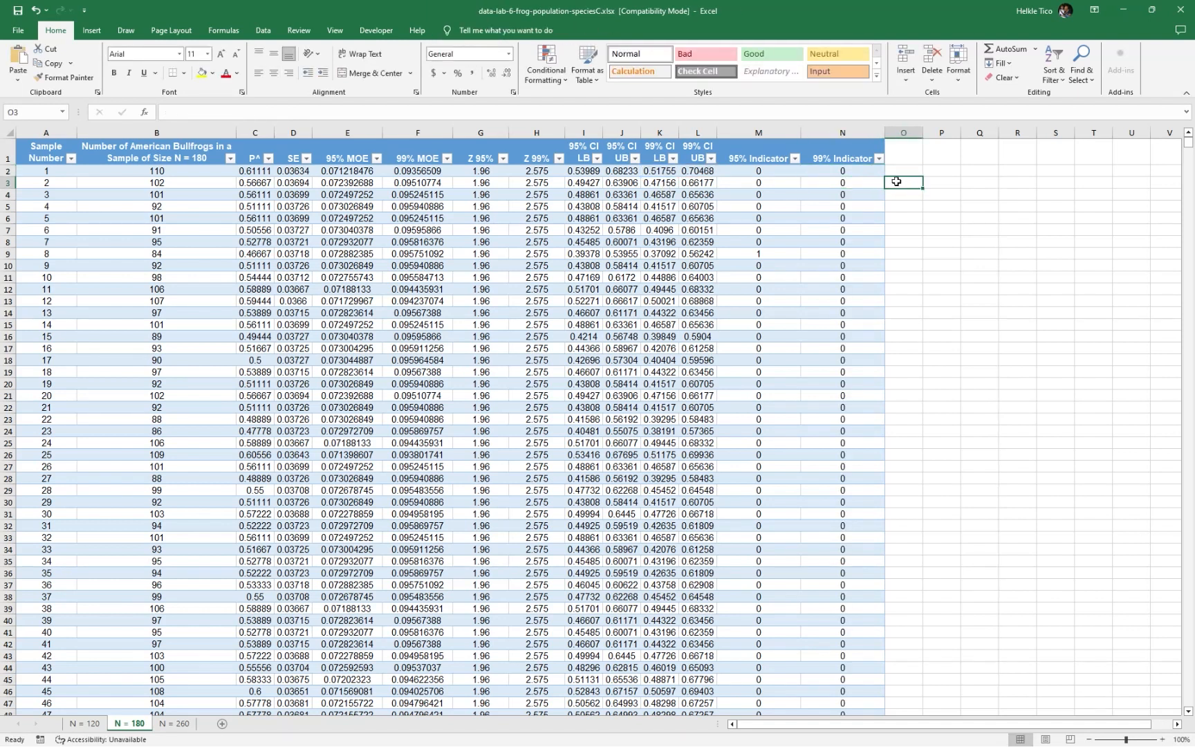
pyautogui.click(956, 181)
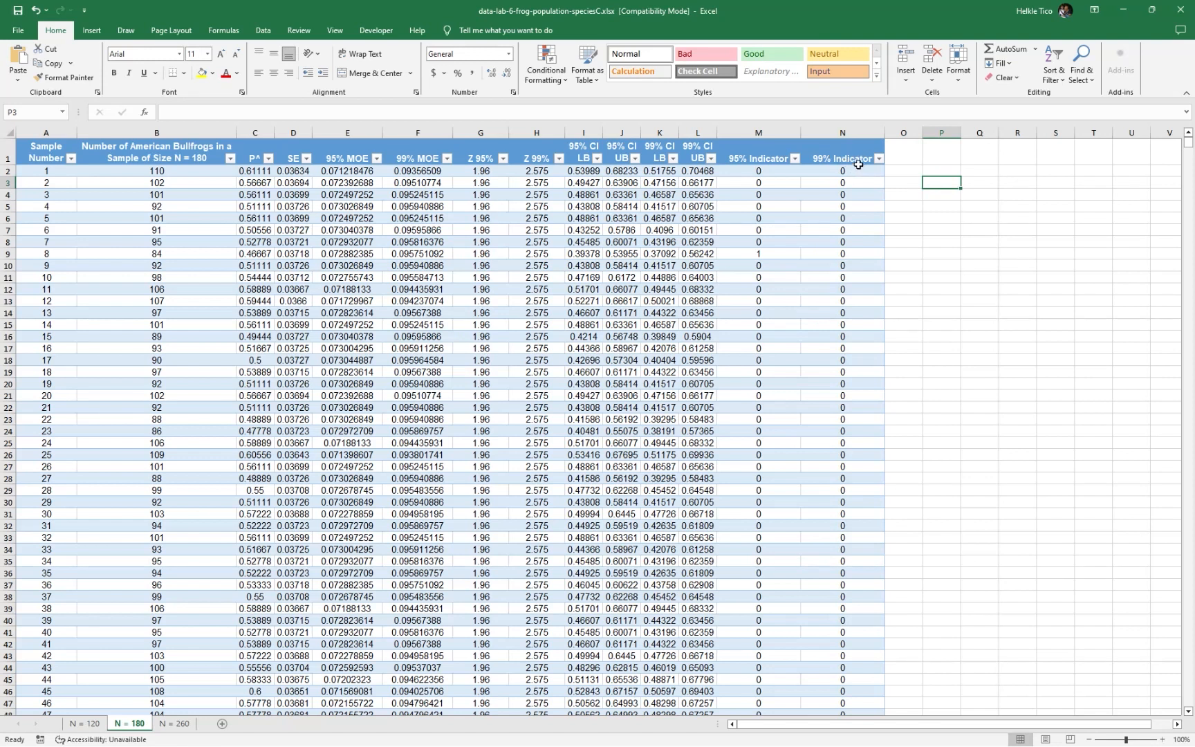
pyautogui.moveTo(777, 169); pyautogui.dragTo(780, 446)
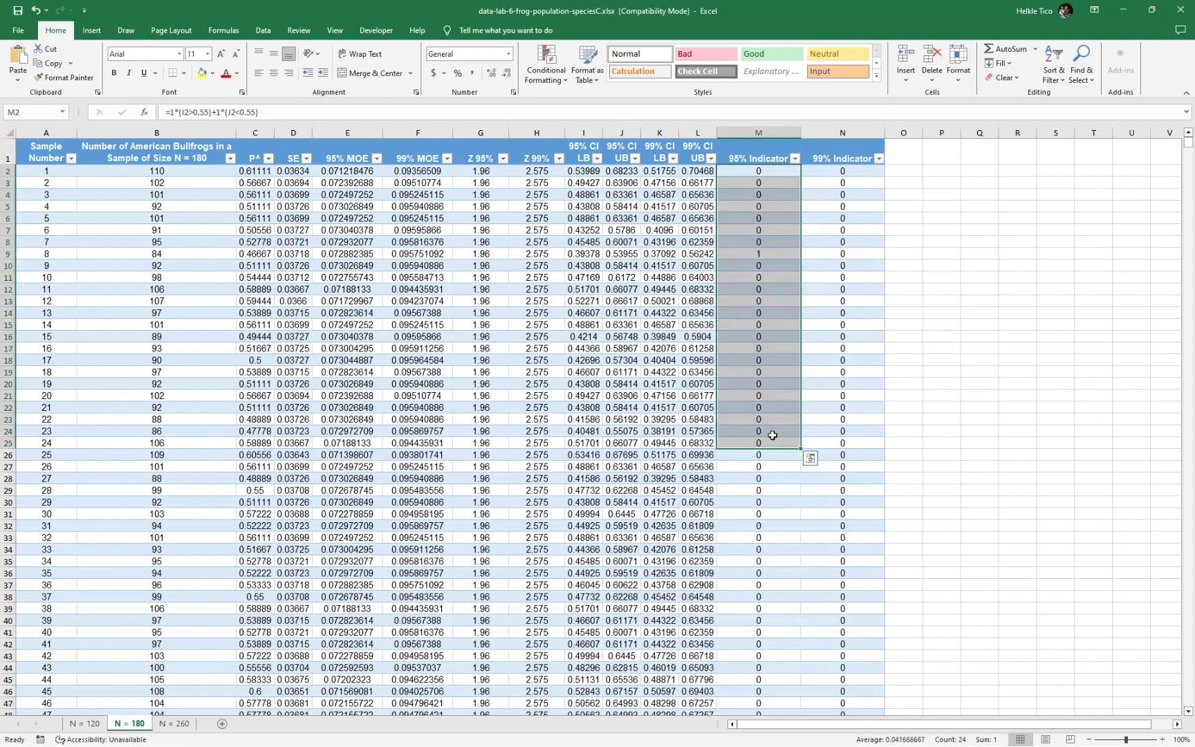
pyautogui.click(763, 194)
pyautogui.click(742, 166)
pyautogui.click(834, 170)
pyautogui.moveTo(834, 170); pyautogui.dragTo(845, 491)
pyautogui.click(638, 415)
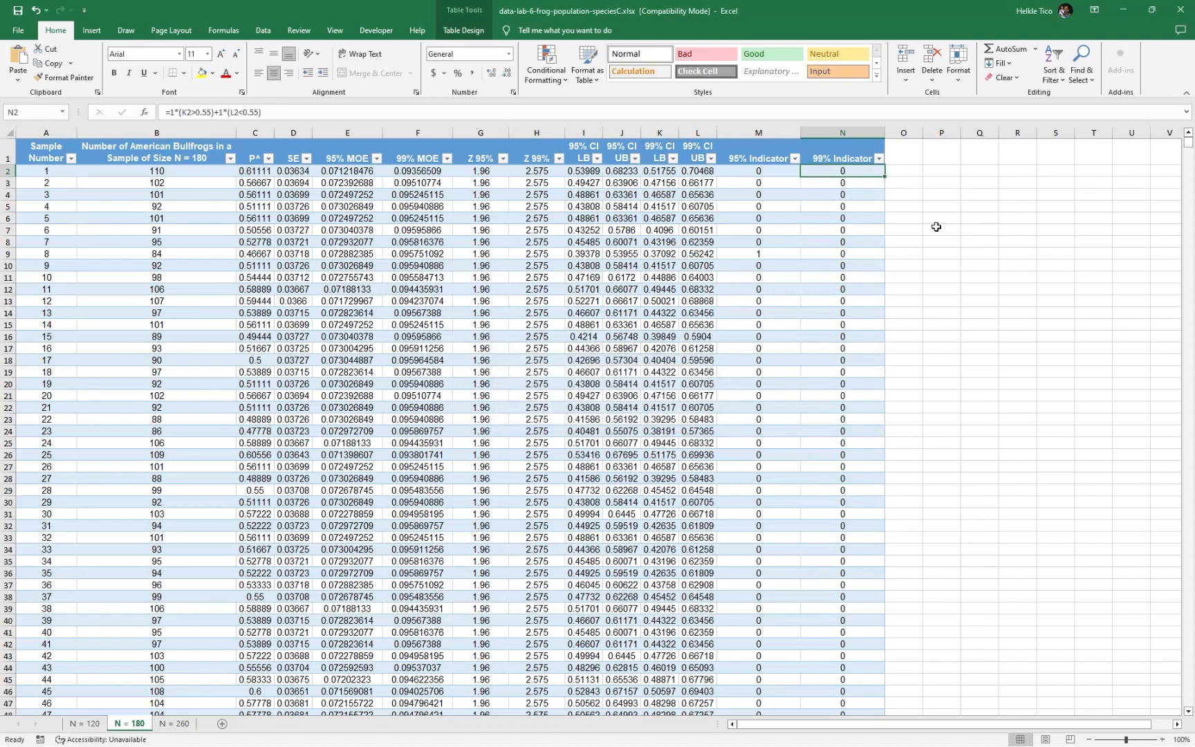
# Calculate the average of the 95% Indicator column in P2 with =AVERAGE(Table3[95% Indicator])
pyautogui.click(953, 183)
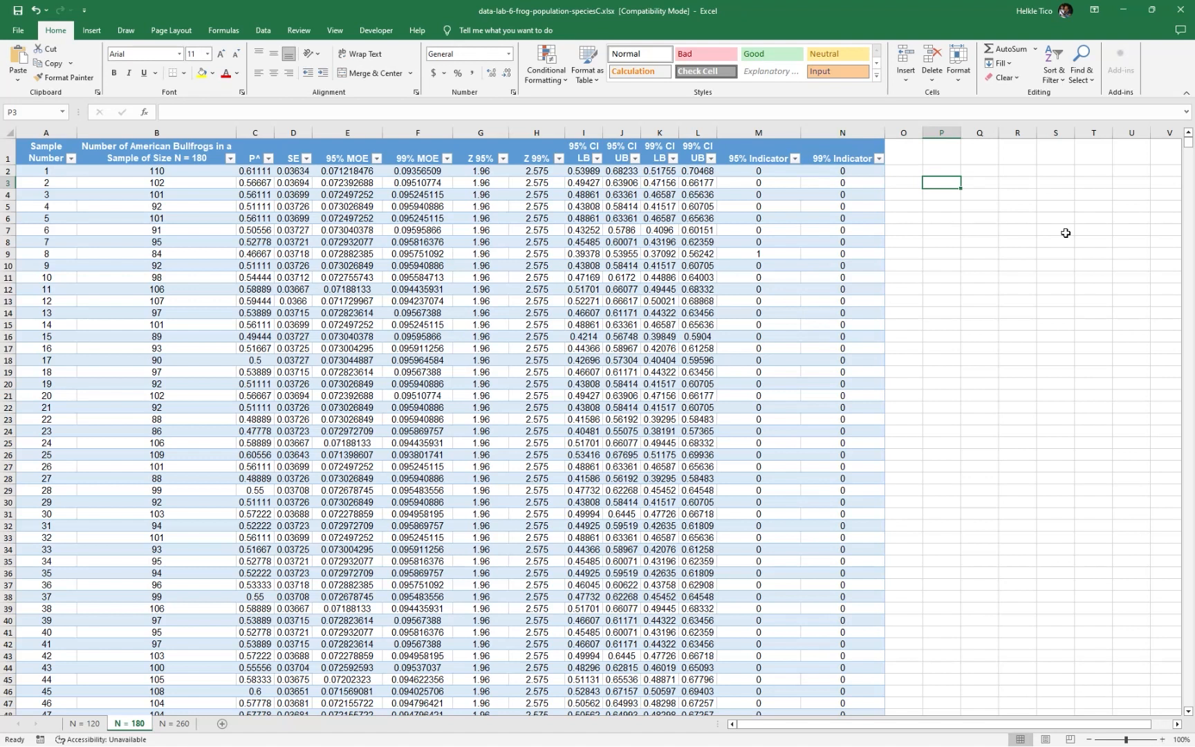
pyautogui.press('Right')
pyautogui.press('Left')
pyautogui.press('Up')
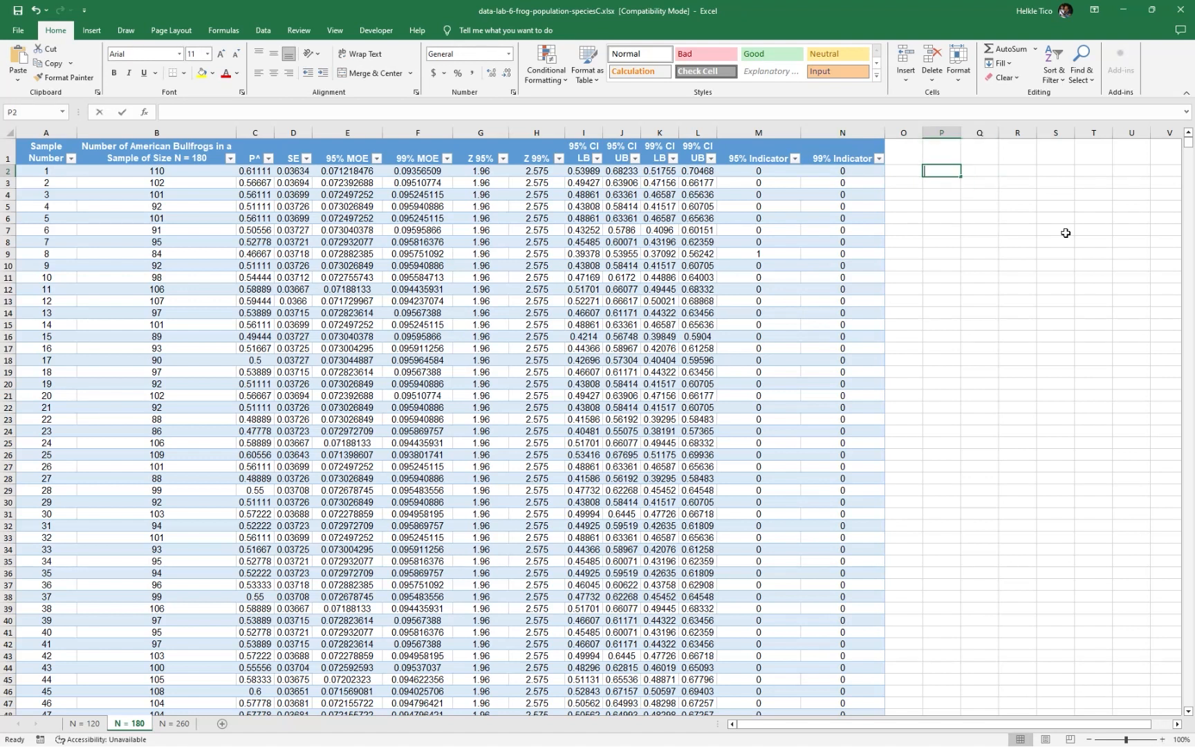
pyautogui.write('=AVERAGE(table3')
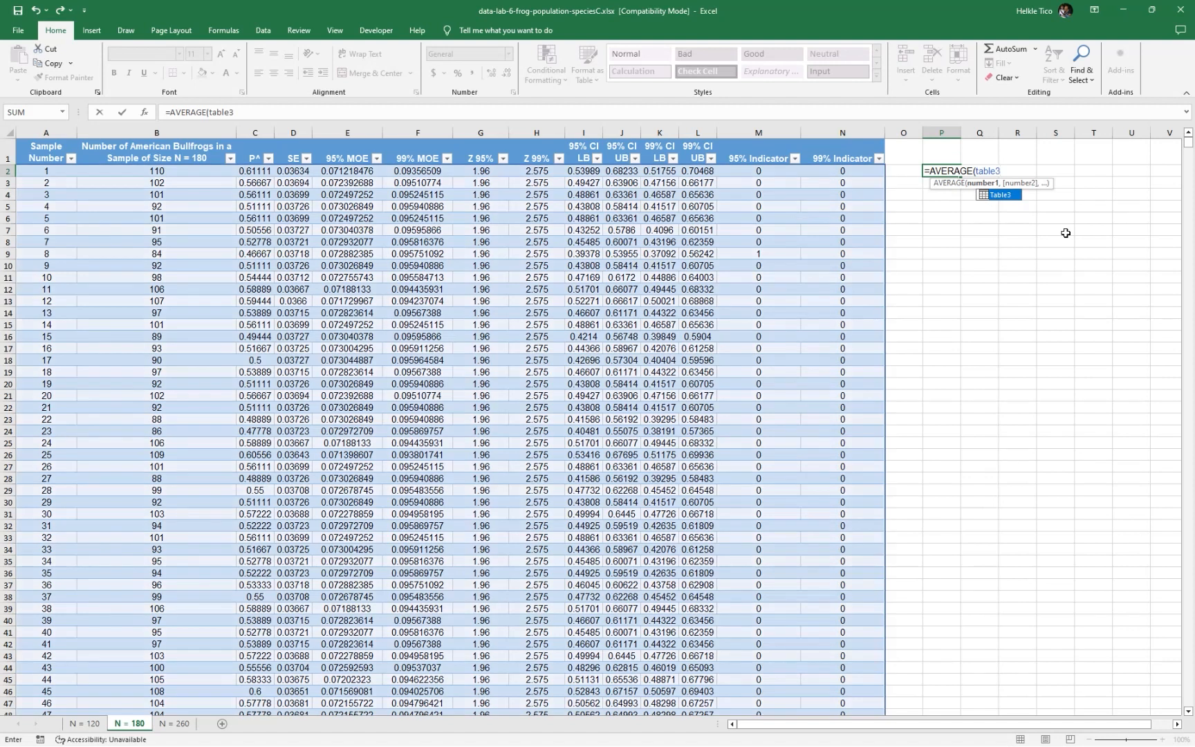
pyautogui.write('[95')
pyautogui.press('Down')
pyautogui.press('Down')
pyautogui.press('Down')
pyautogui.press('Tab')
pyautogui.write(']')
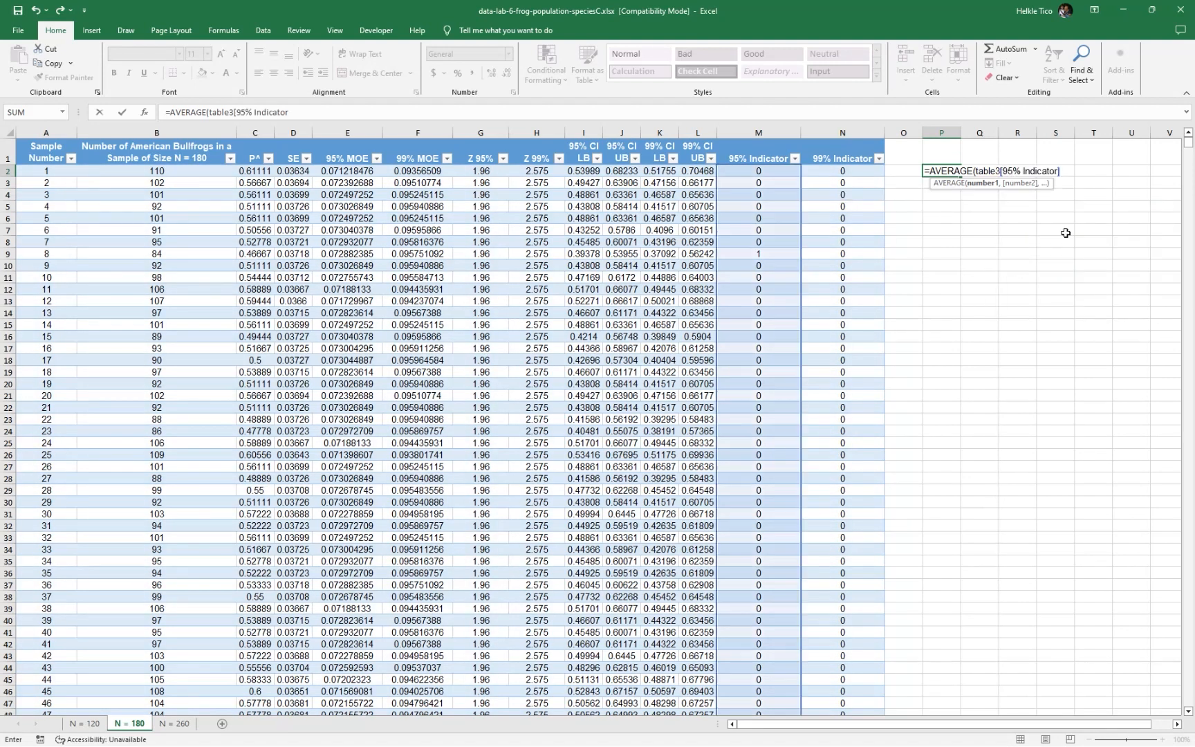
pyautogui.press('Return')
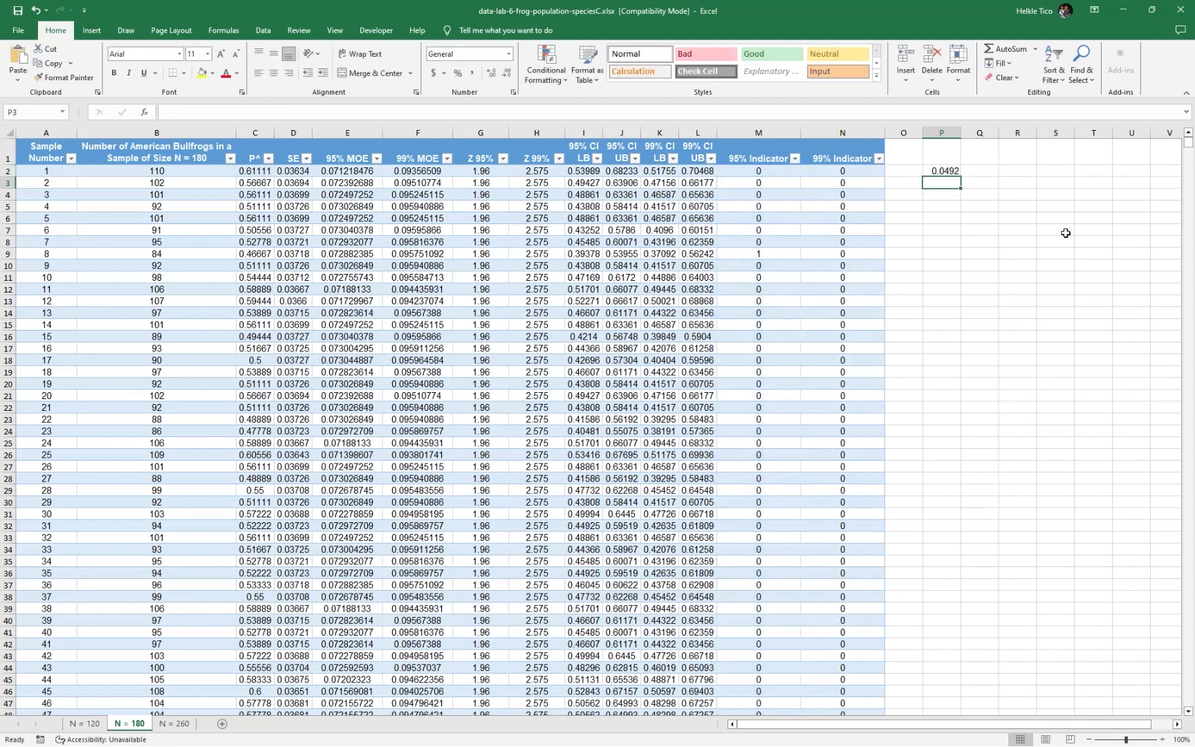
# Calculate the average of the 99% Indicator column in P3 with =AVERAGE(Table3[99% Indicator]) and inspect both averages
pyautogui.write('=AVERAGE(')
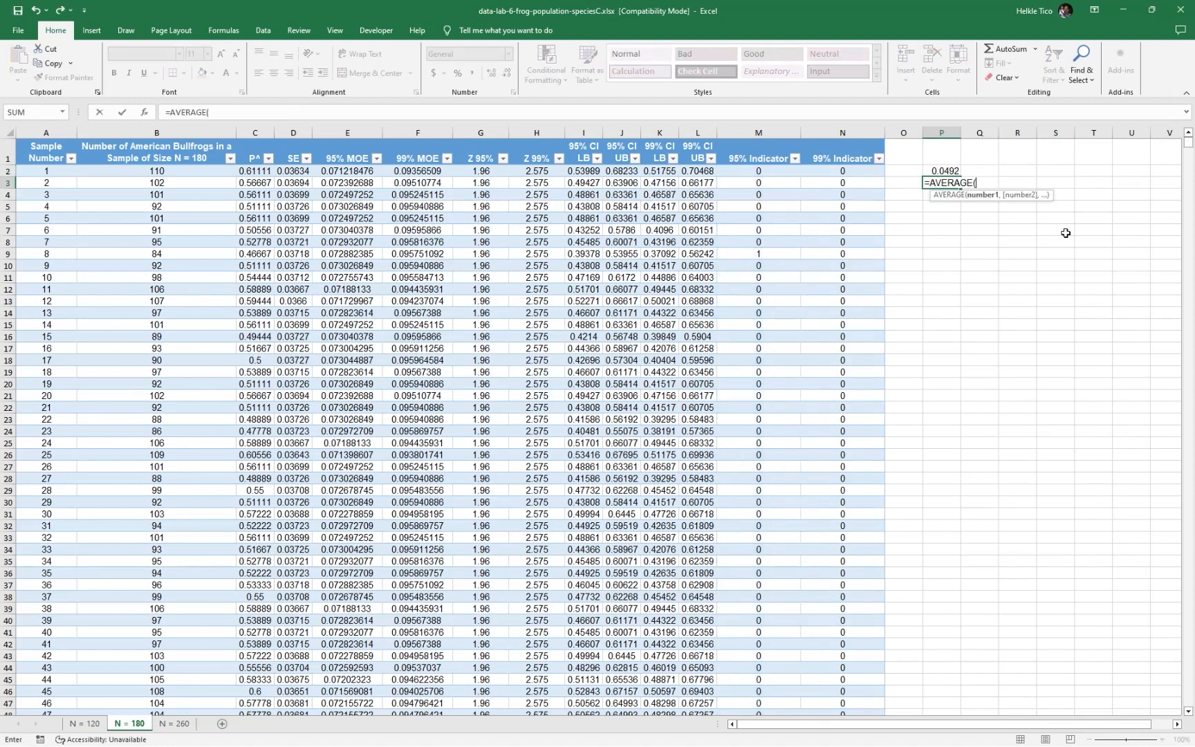
pyautogui.write('t')
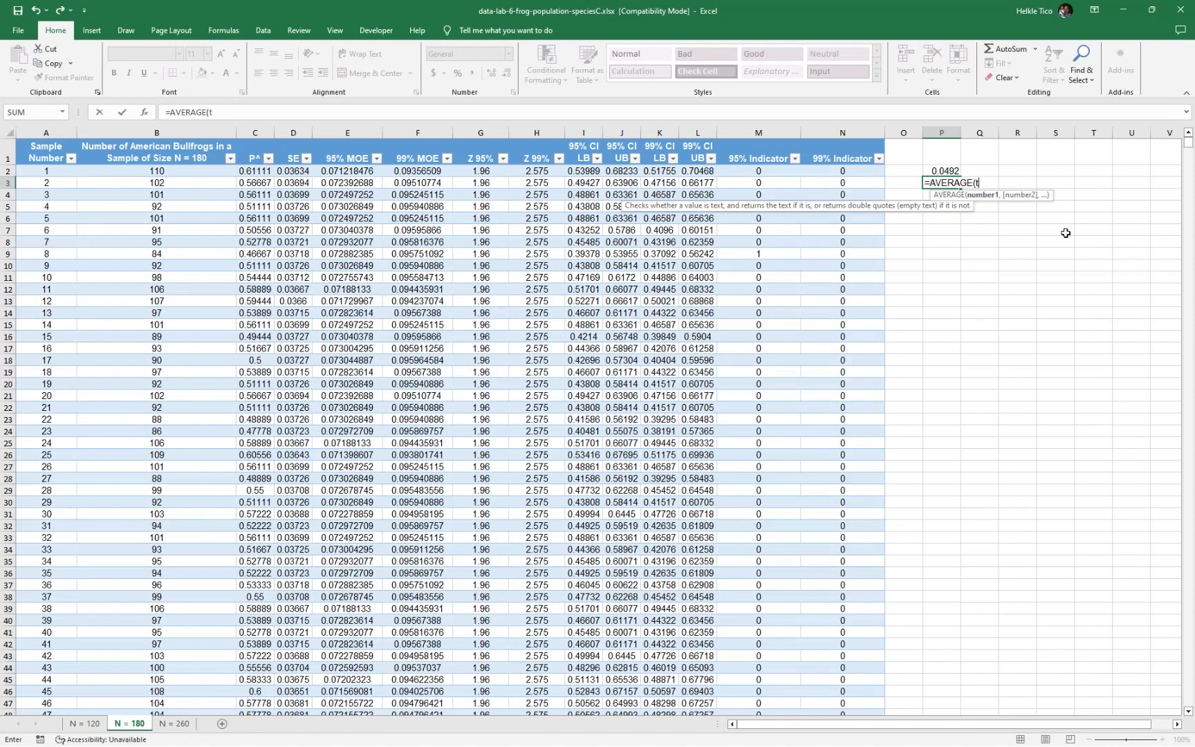
pyautogui.write('able3')
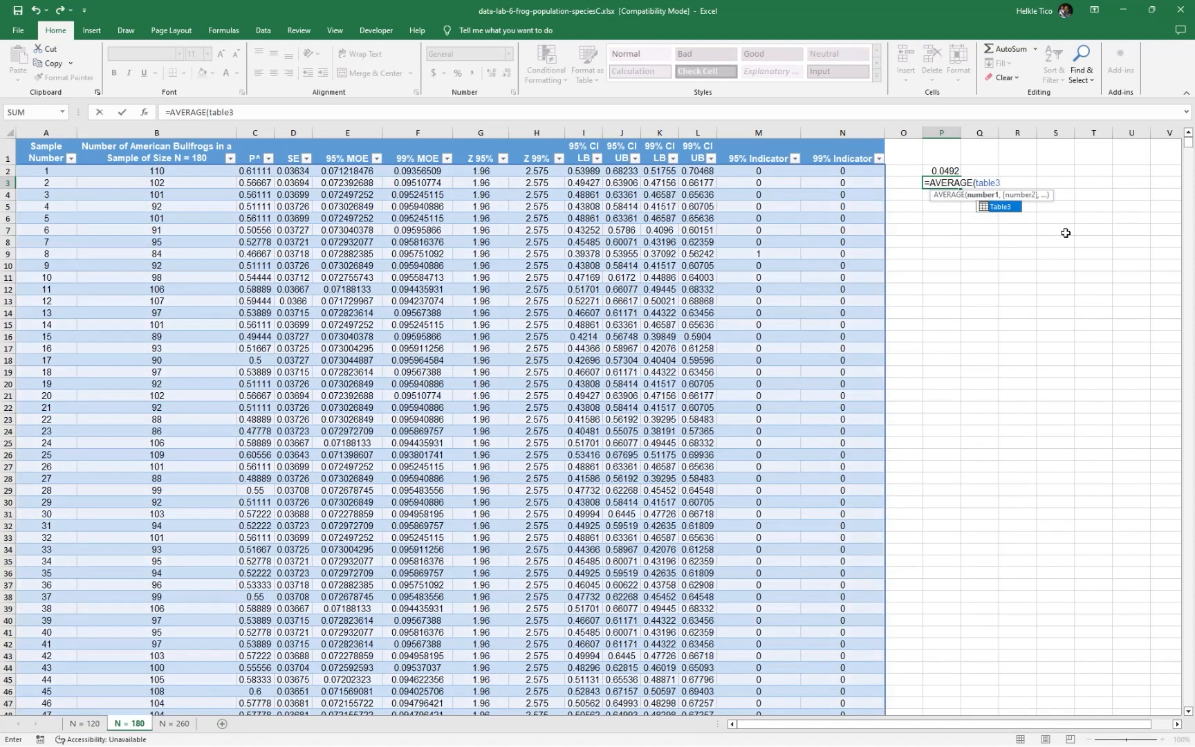
pyautogui.write('[99')
pyautogui.press('Down')
pyautogui.press('Down')
pyautogui.press('Down')
pyautogui.press('Tab')
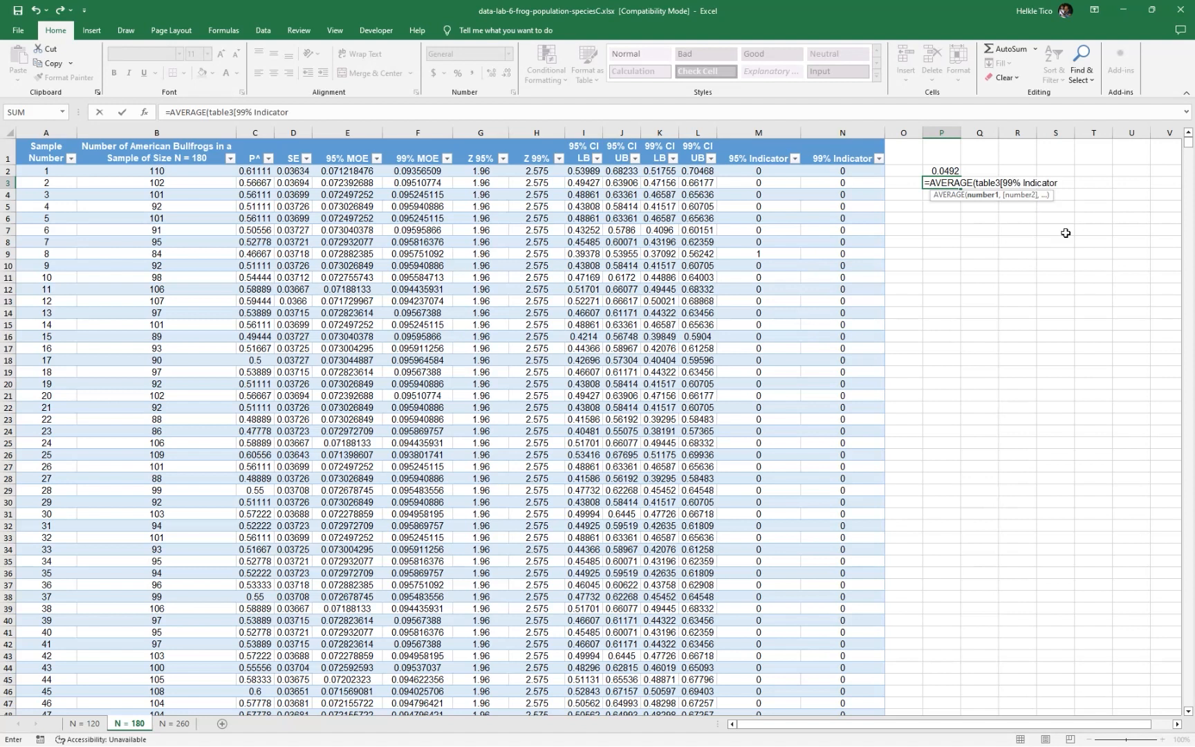
pyautogui.write('])')
pyautogui.press('Return')
pyautogui.press('Up')
pyautogui.click(931, 171)
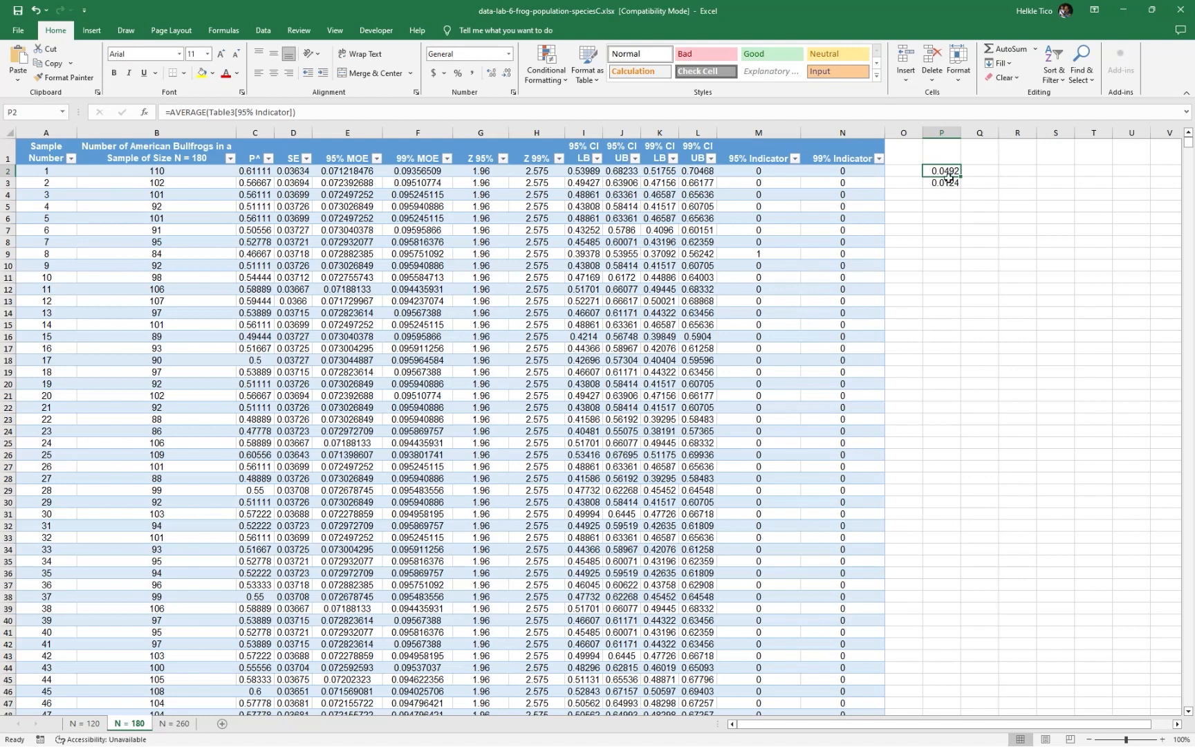
# Clear the two indicator averages from P2:P3
pyautogui.moveTo(948, 171); pyautogui.dragTo(945, 183)
pyautogui.press('Delete')
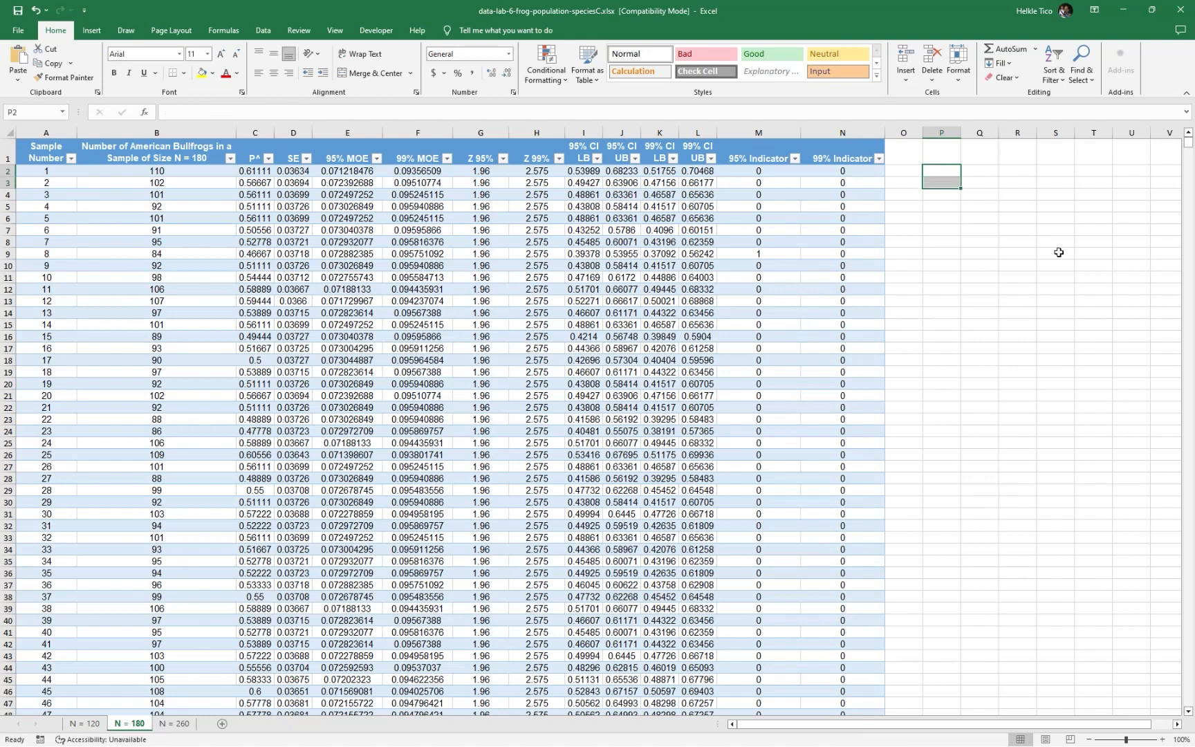
pyautogui.click(1059, 252)
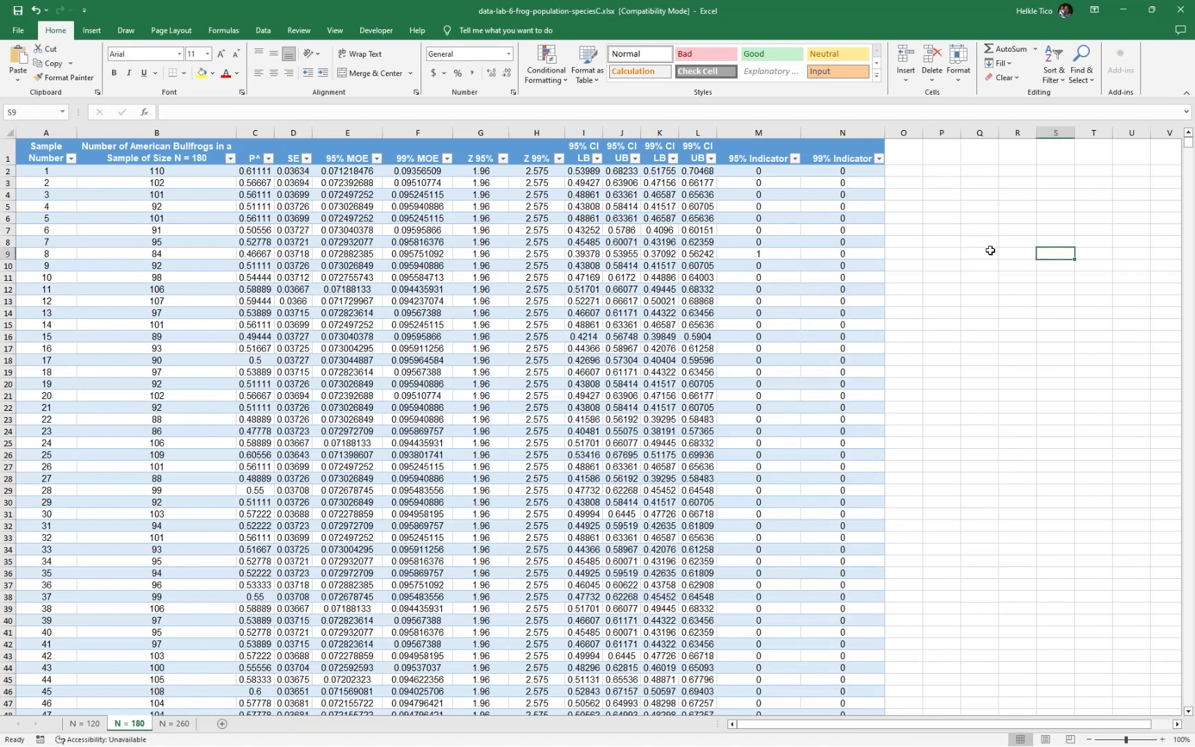
# Format the sample data in A1:B2501 on the N = 260 sheet as a table with the first blue medium style
pyautogui.click(175, 725)
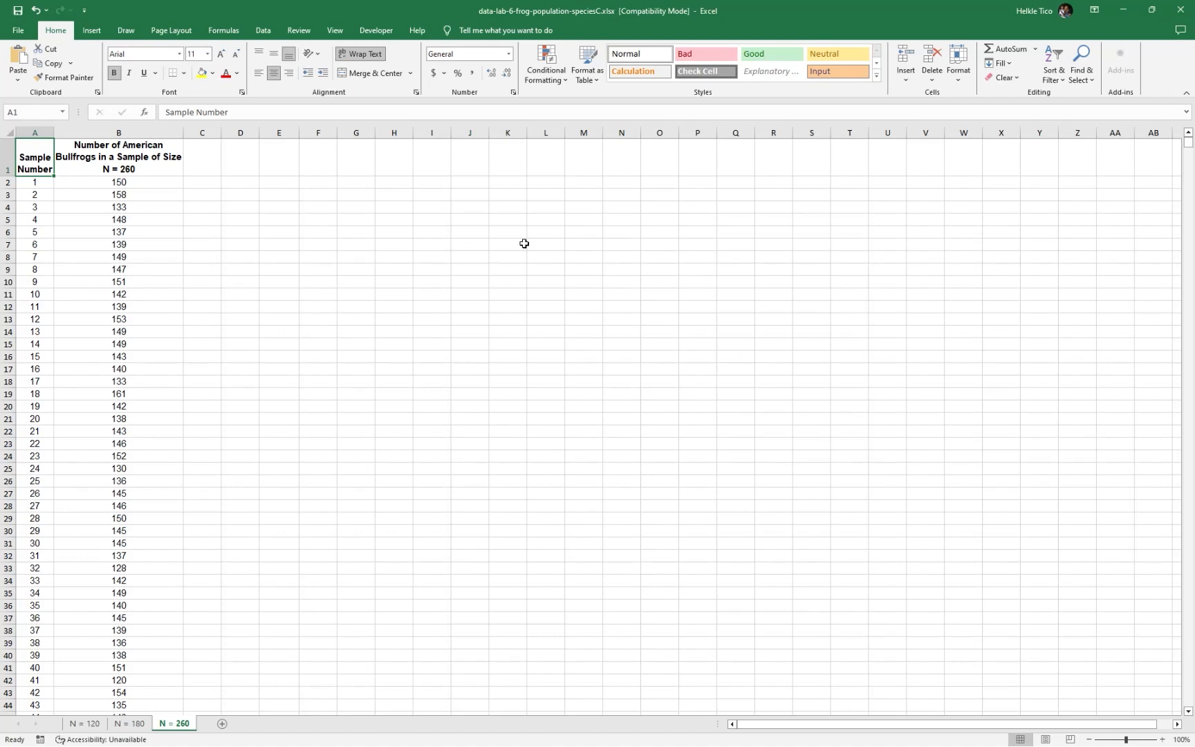
pyautogui.hotkey('shift', 'Right')
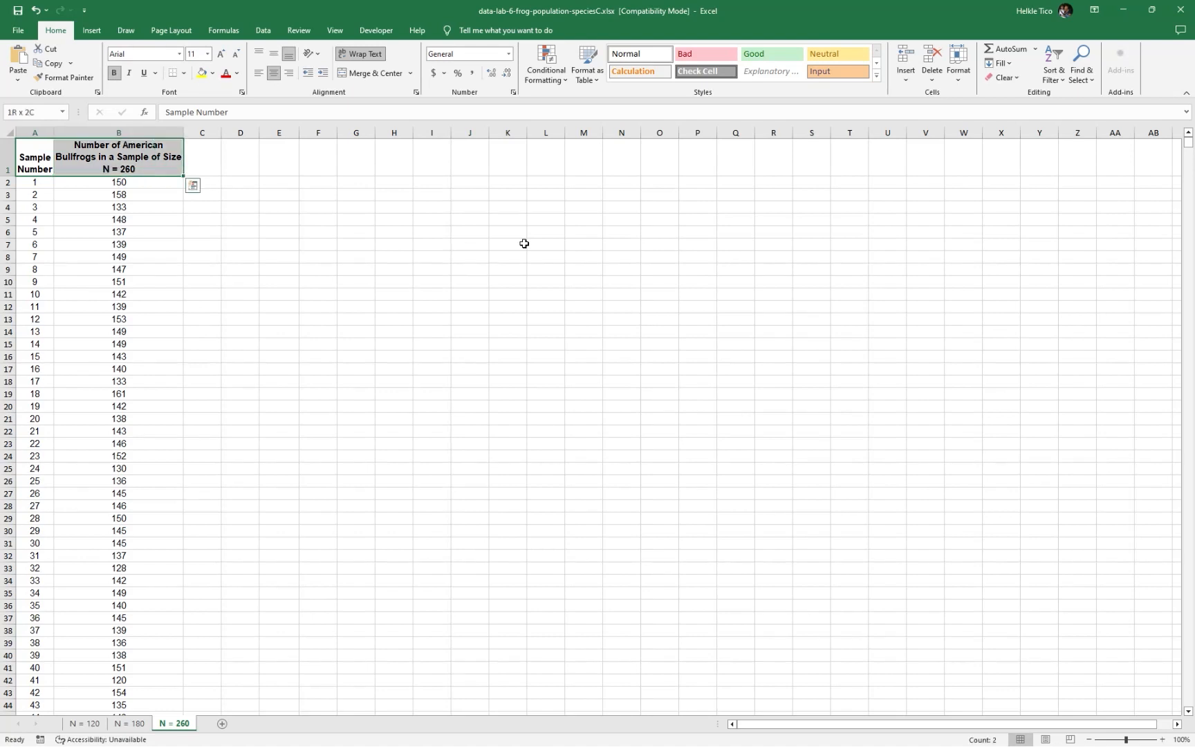
pyautogui.hotkey('ctrl', 'shift', 'Down')
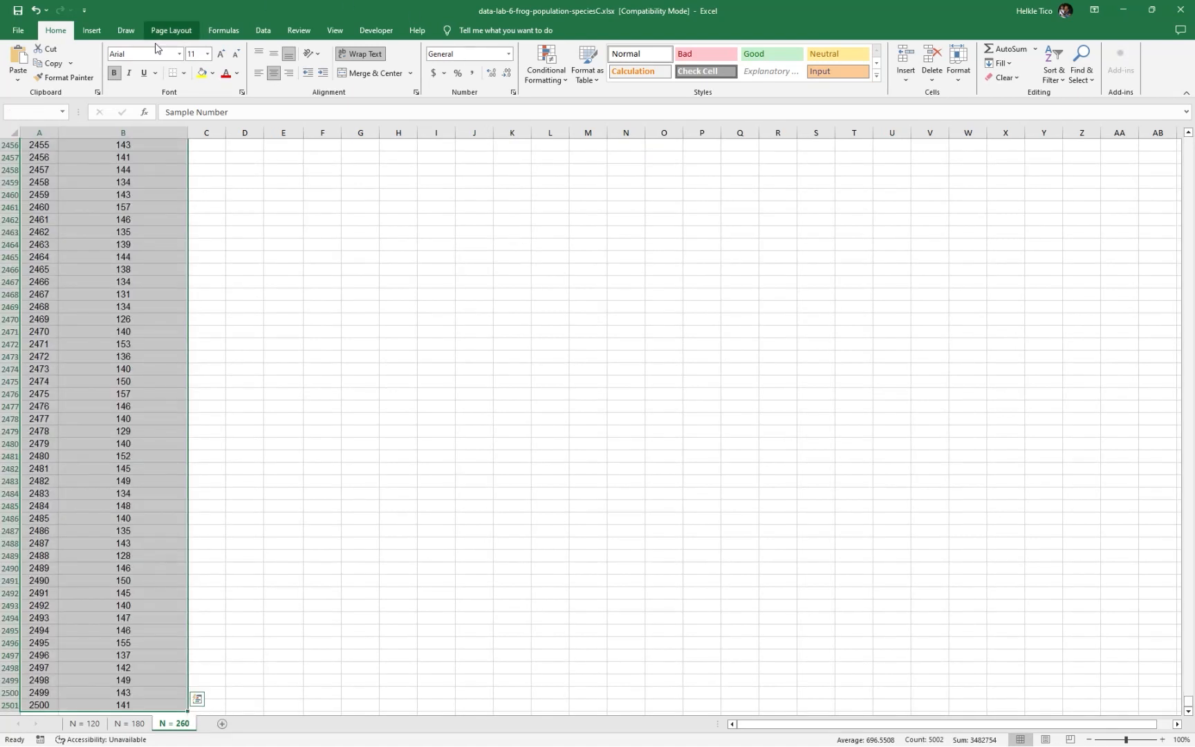
pyautogui.click(587, 66)
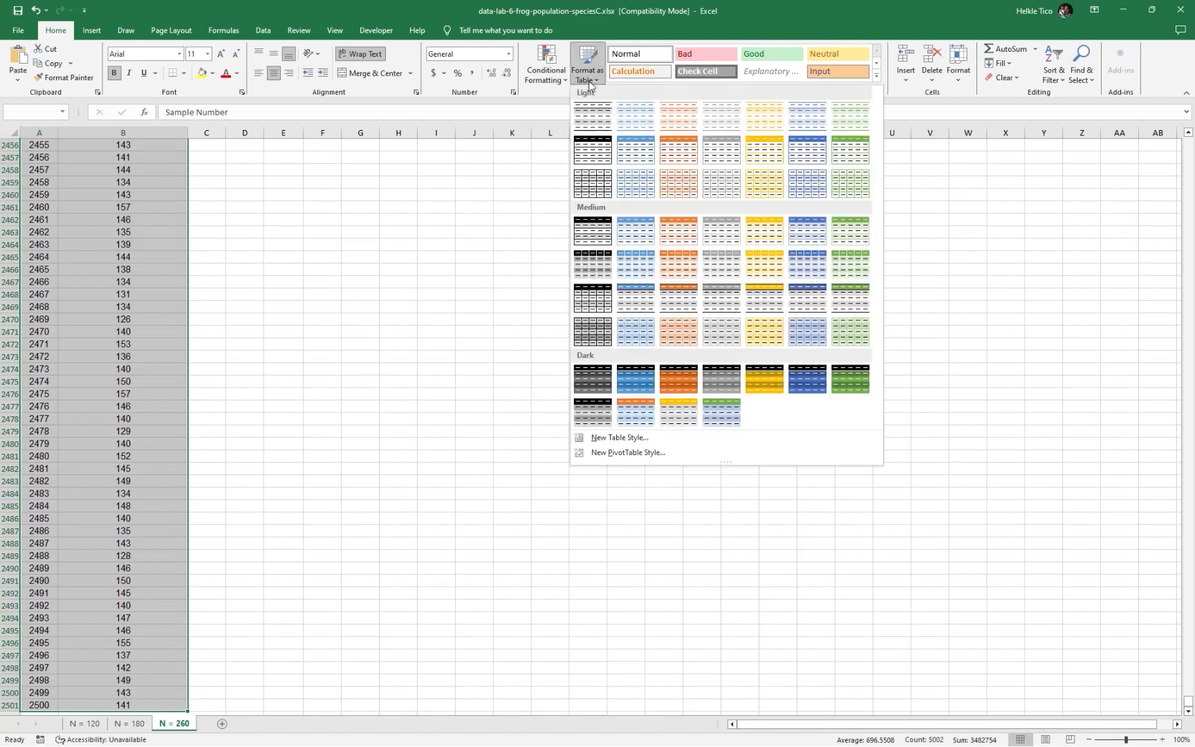
pyautogui.click(653, 233)
pyautogui.click(276, 232)
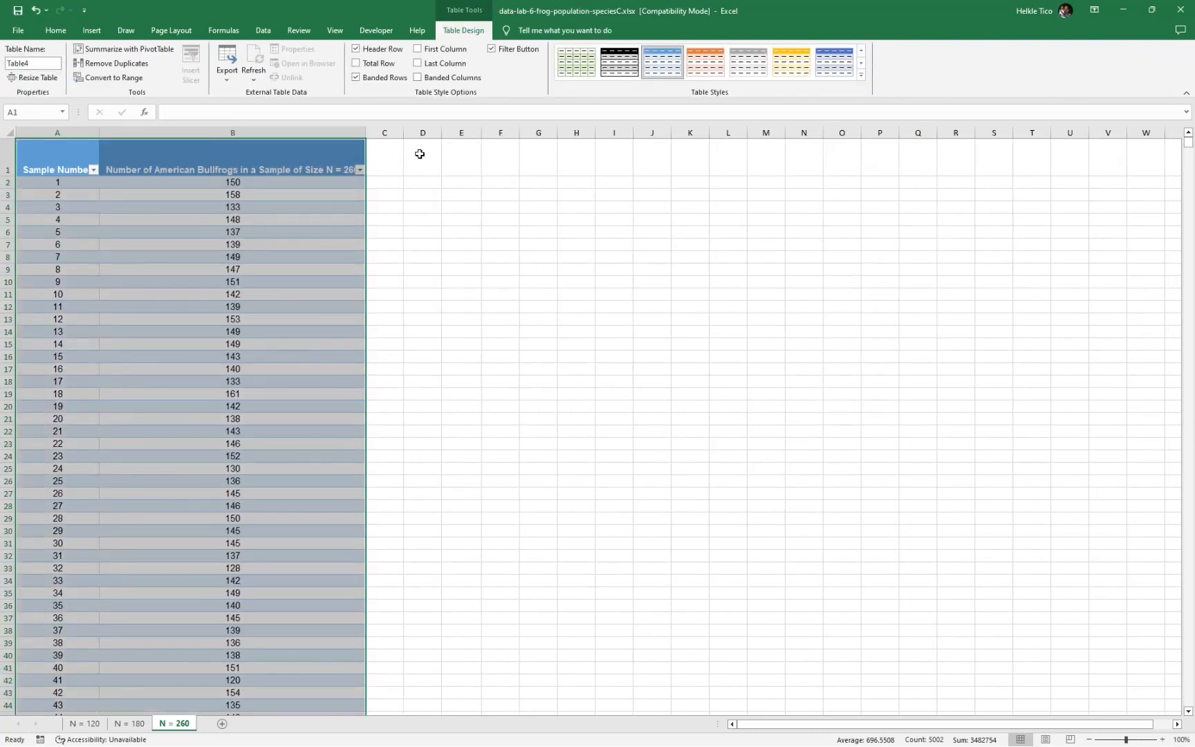
# Narrow columns A and B so their headers wrap onto two lines, and fit the height of row 1
pyautogui.moveTo(366, 133); pyautogui.dragTo(255, 133)
pyautogui.moveTo(100, 133); pyautogui.dragTo(72, 133)
pyautogui.click(246, 153)
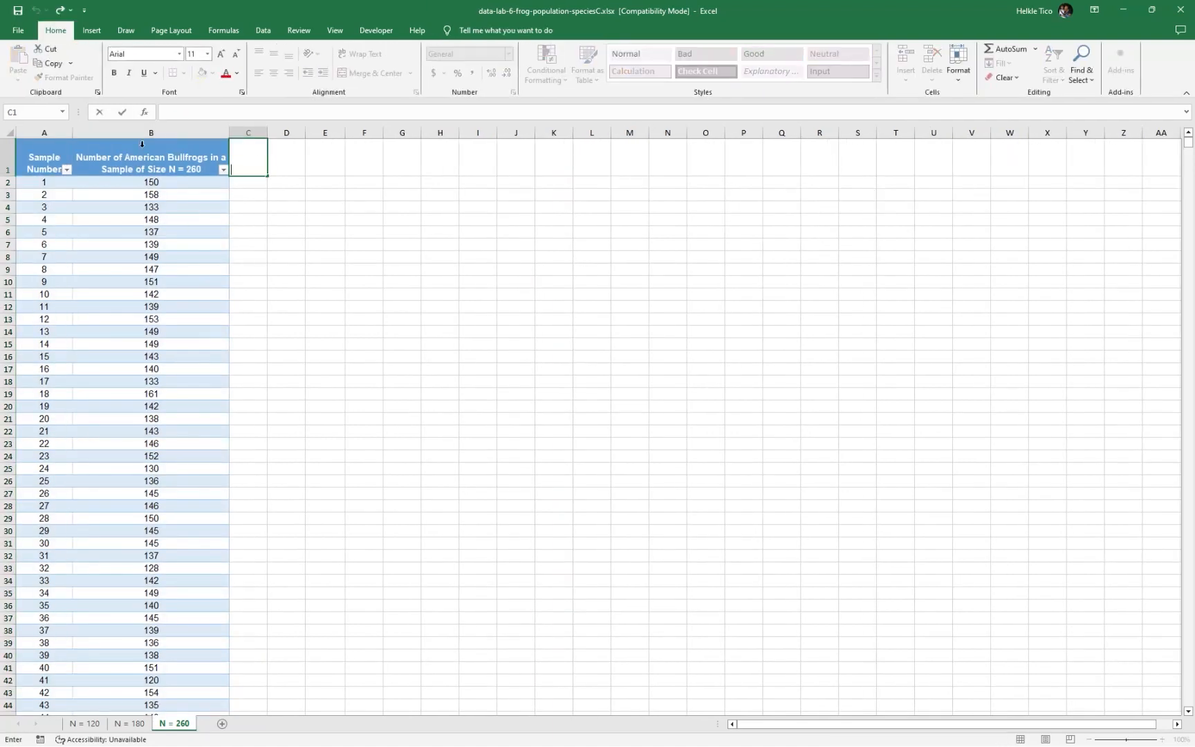
pyautogui.click(73, 130)
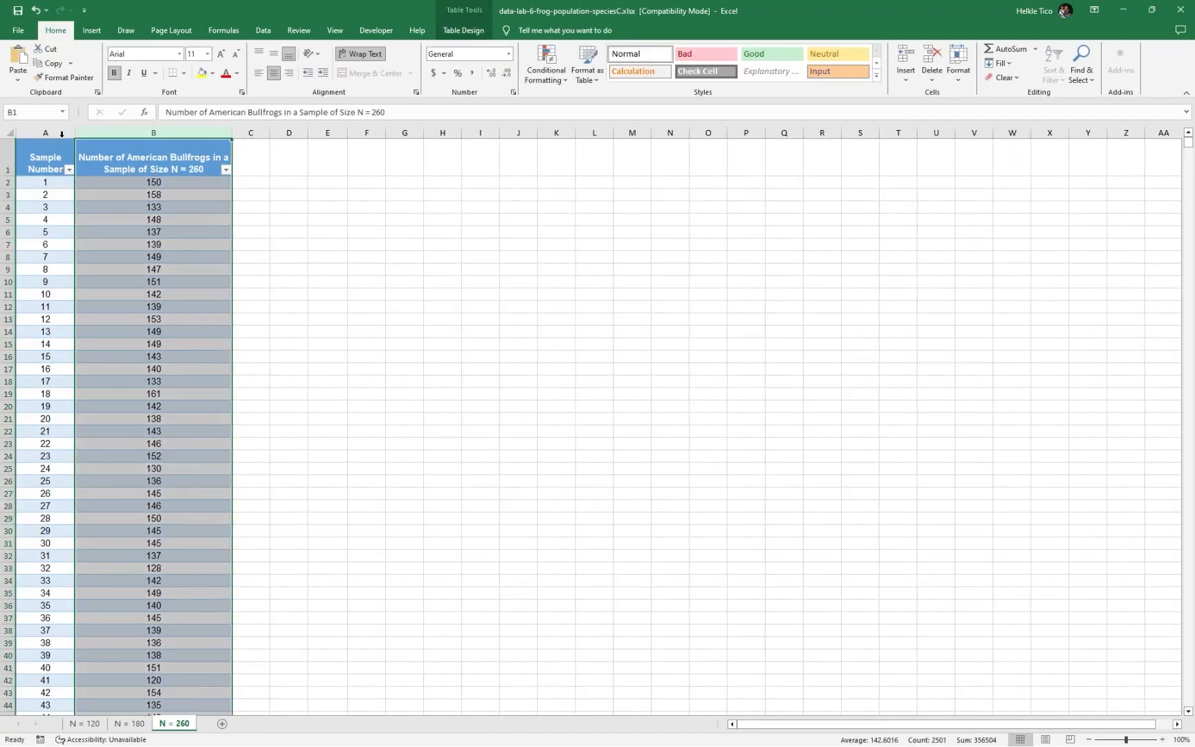
pyautogui.doubleClick(17, 176)
# Add the column headers P^ in C1 and SE in D1 of the N = 260 table
pyautogui.click(266, 145)
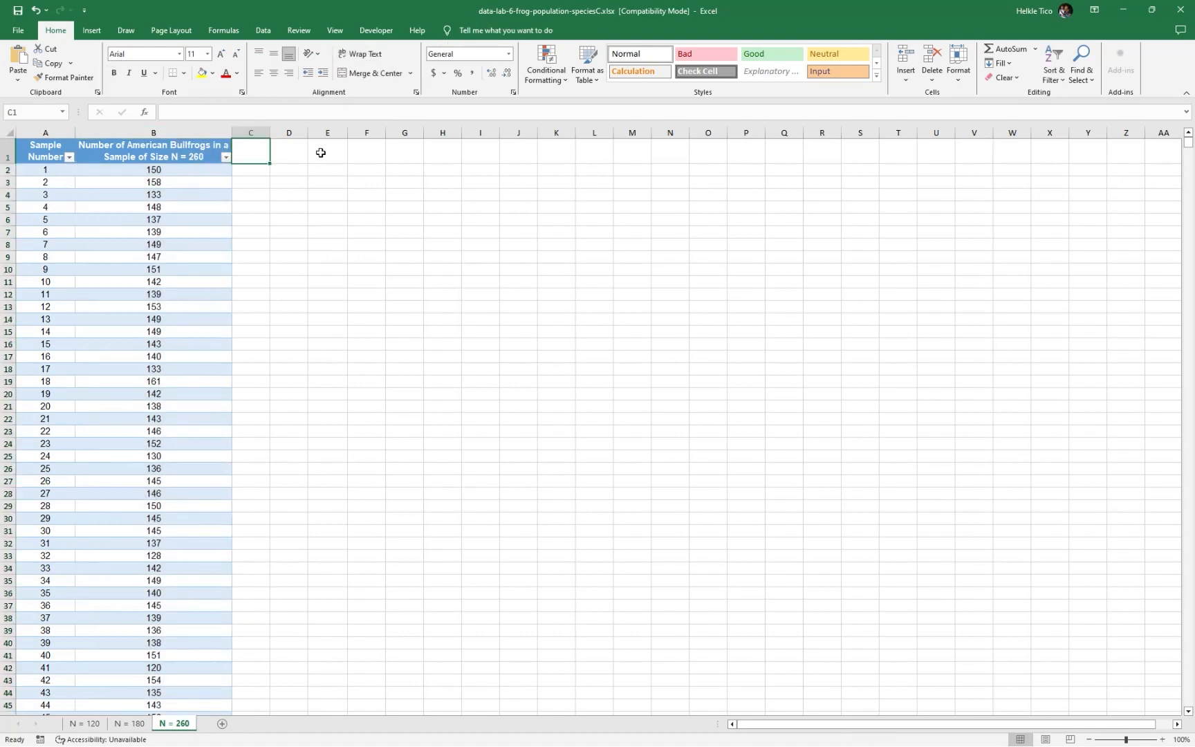
pyautogui.doubleClick(262, 150)
pyautogui.write('P')
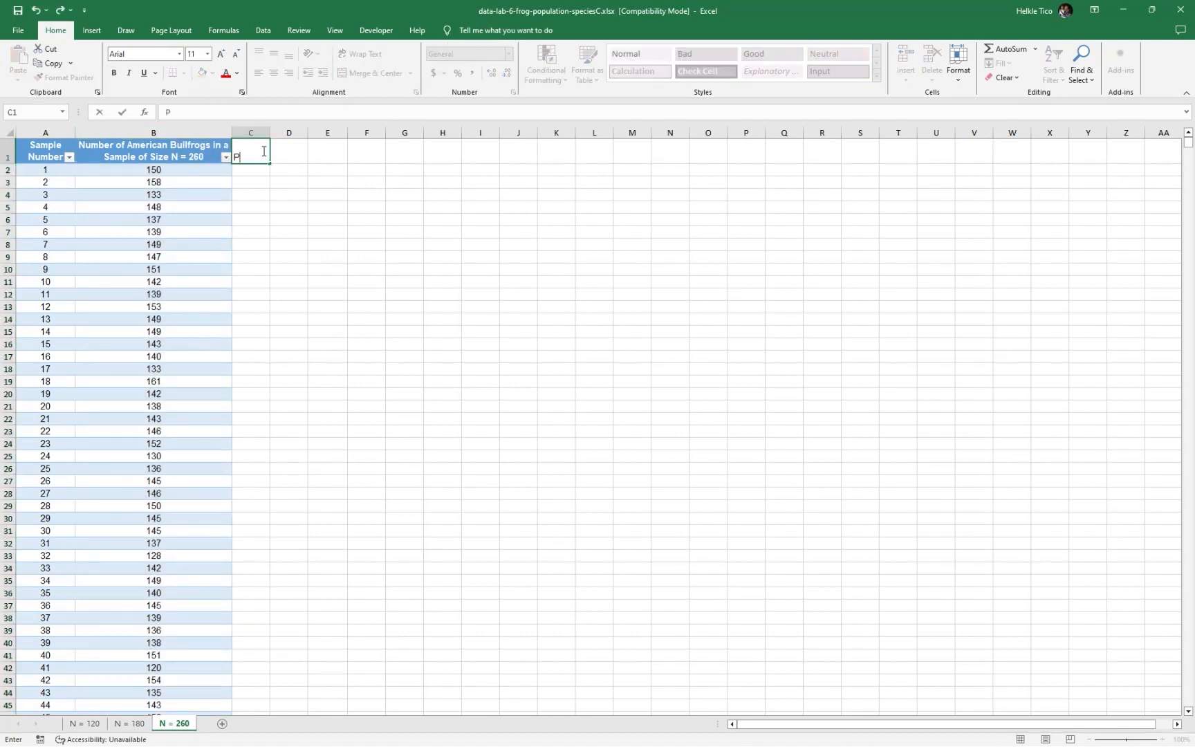
pyautogui.press('Return')
pyautogui.doubleClick(262, 151)
pyautogui.write('^^')
pyautogui.press('Tab')
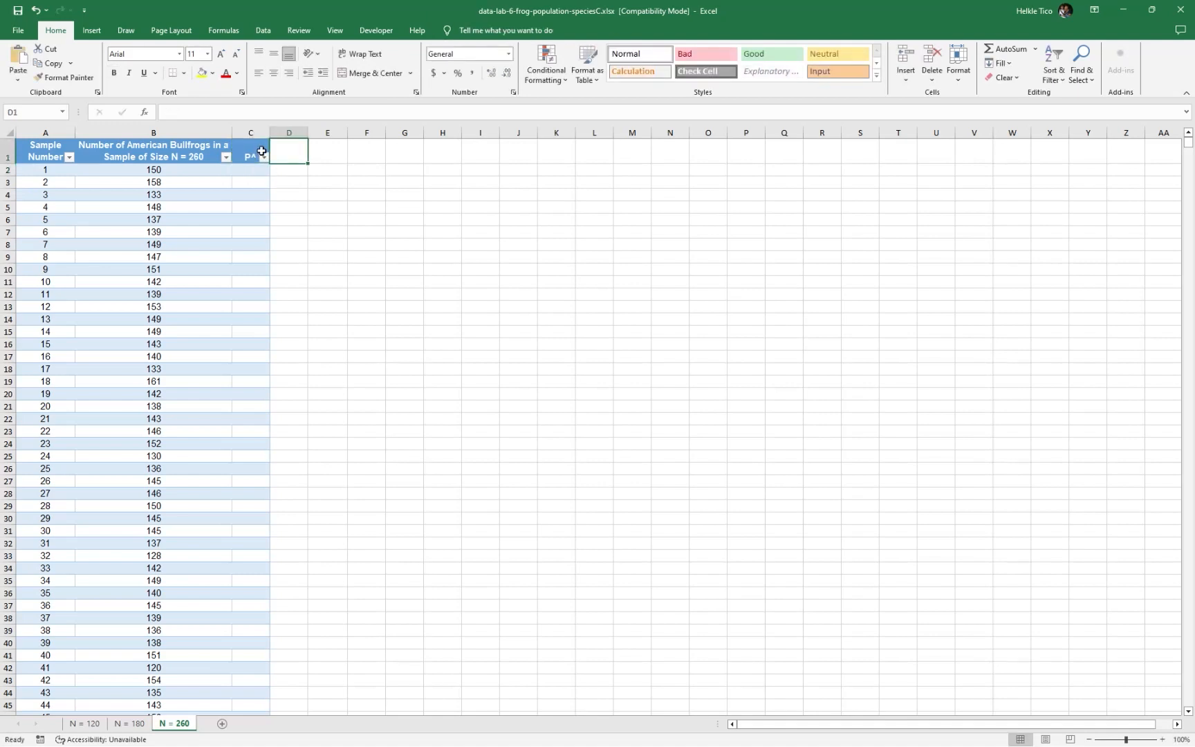
pyautogui.write('SE')
pyautogui.press('Tab')
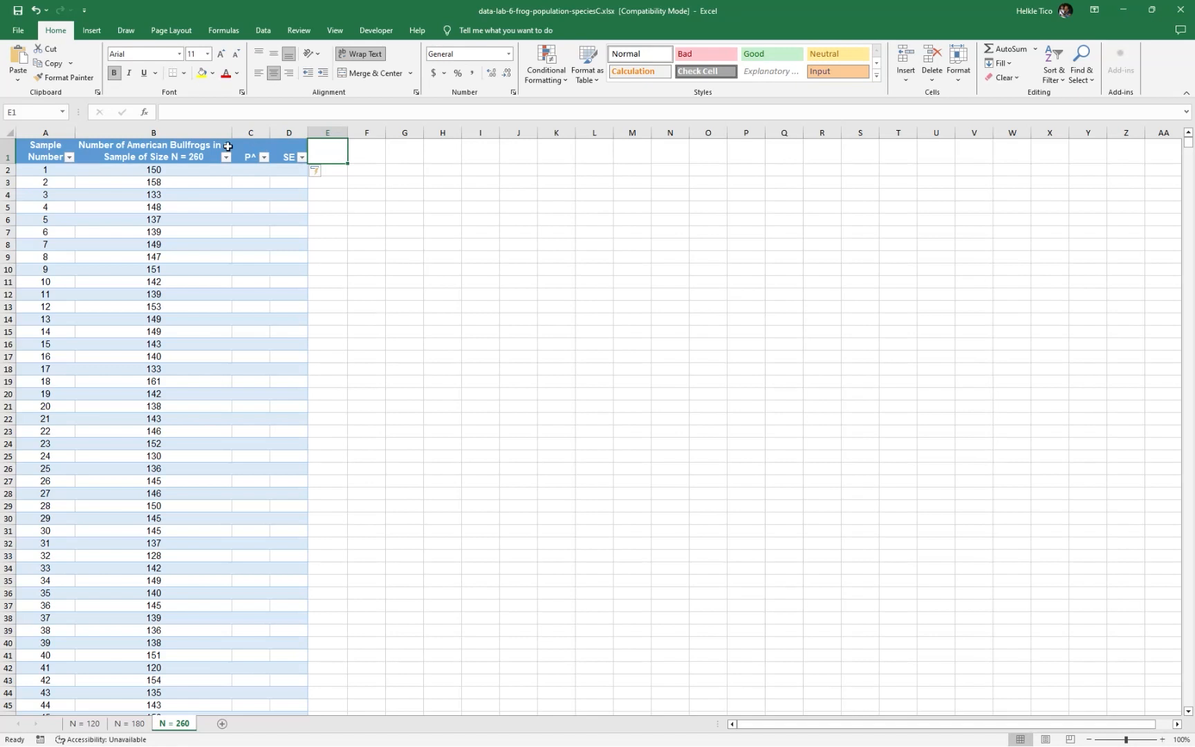
# Add the column headers 95% MOE in E1 and 99% MOE in F1
pyautogui.write('95% MOE')
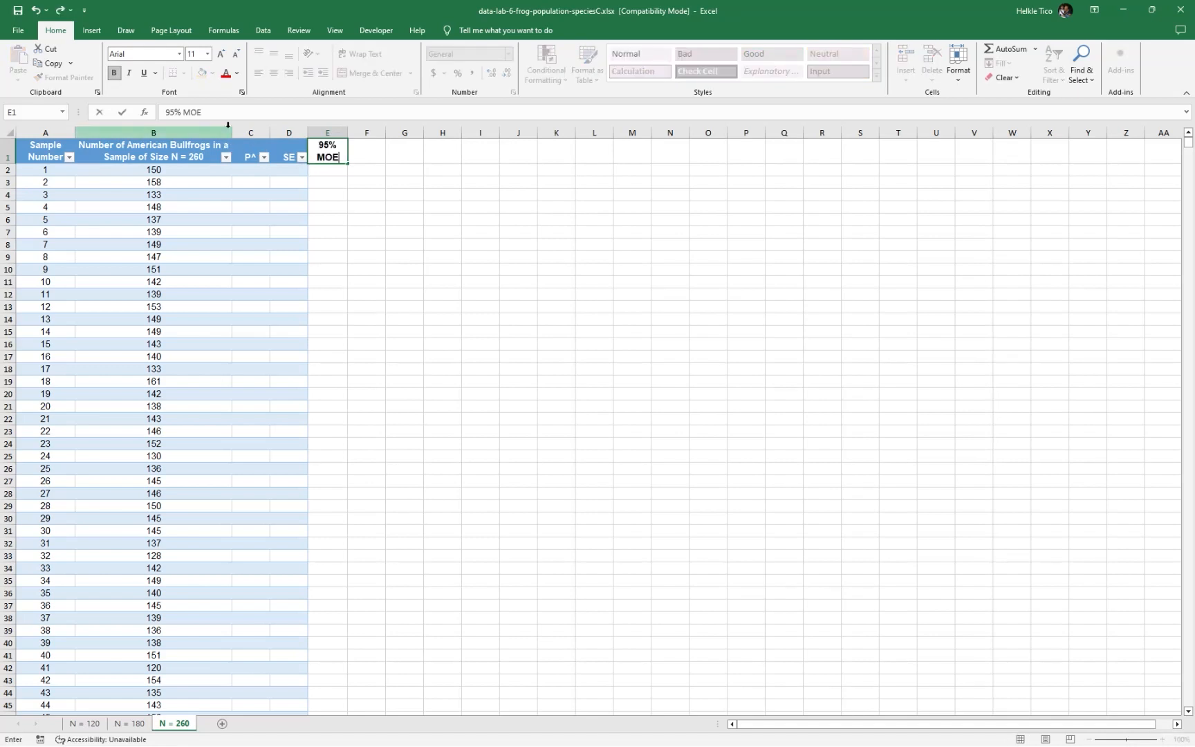
pyautogui.press('Tab')
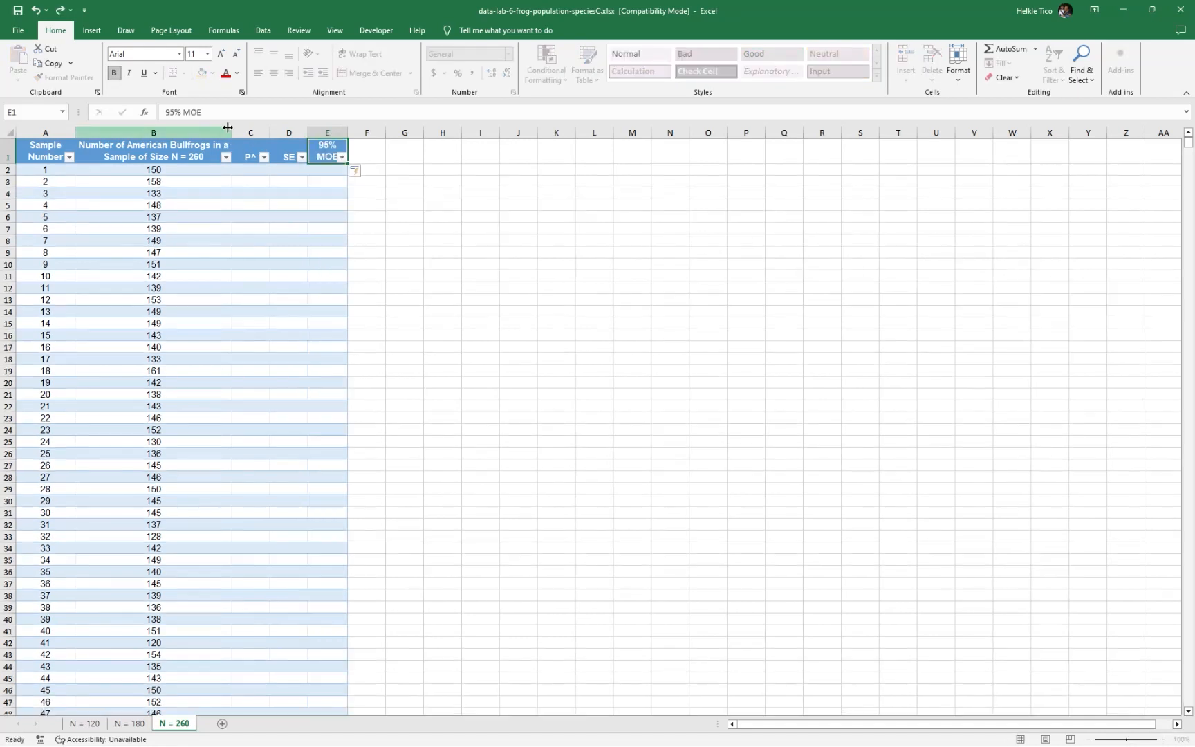
pyautogui.write('99% MOE')
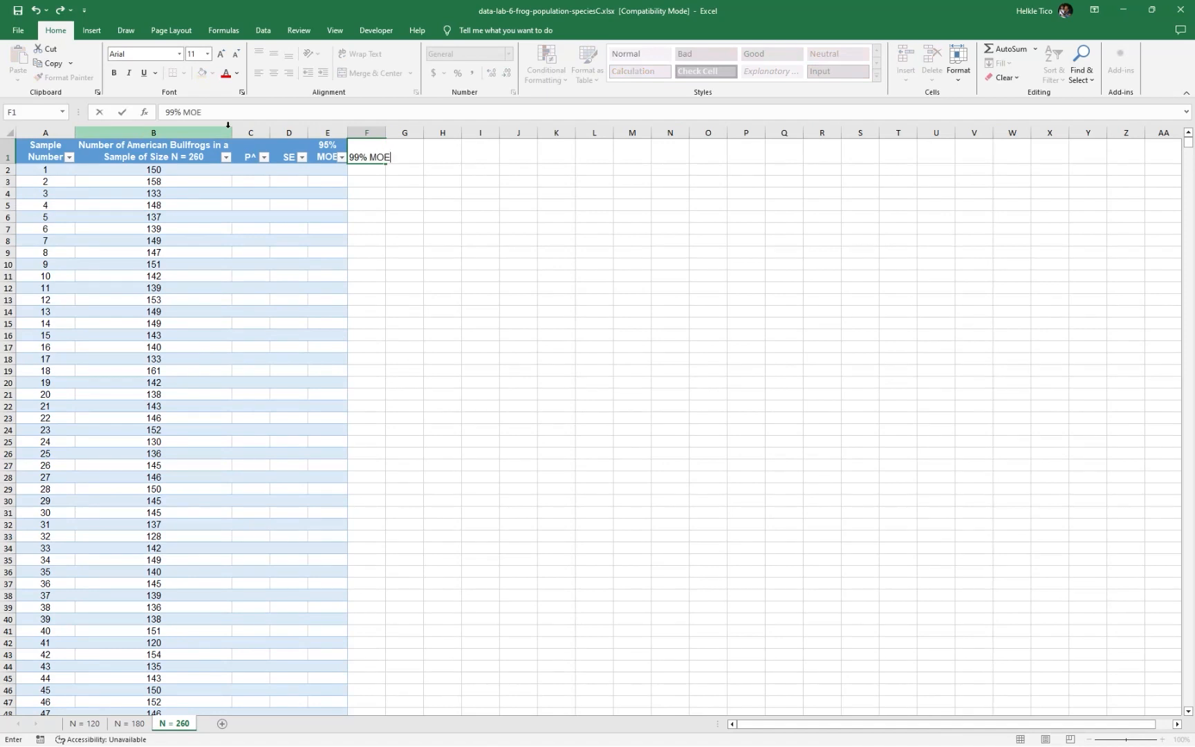
pyautogui.press('Tab')
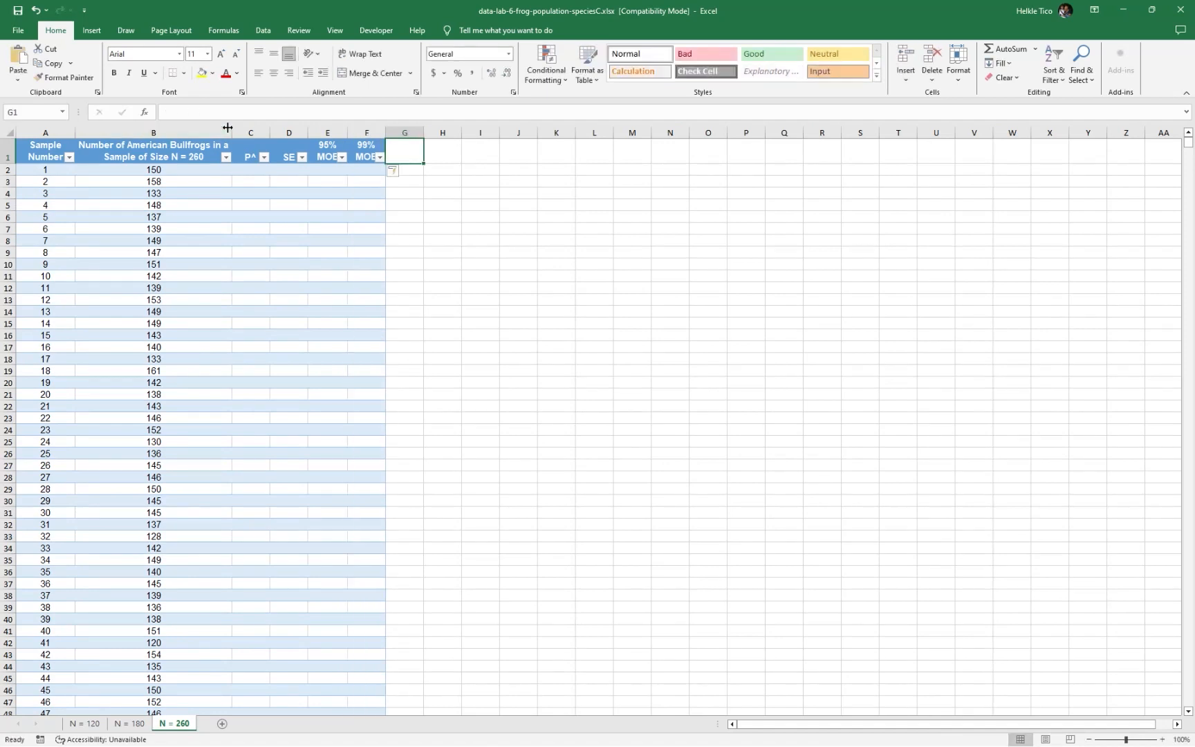
# Add the column headers Z 95% in G1 and Z 99% in H1
pyautogui.write('Z 95%')
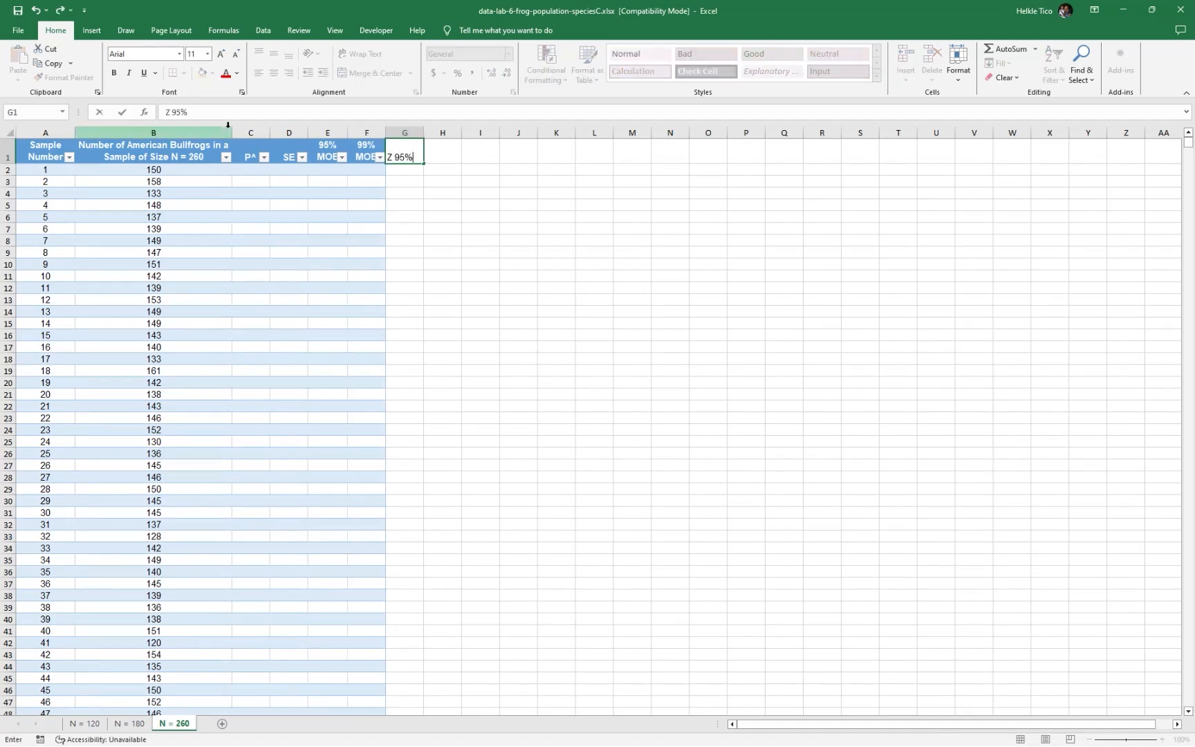
pyautogui.press('Return')
pyautogui.press('Tab')
pyautogui.press('Up')
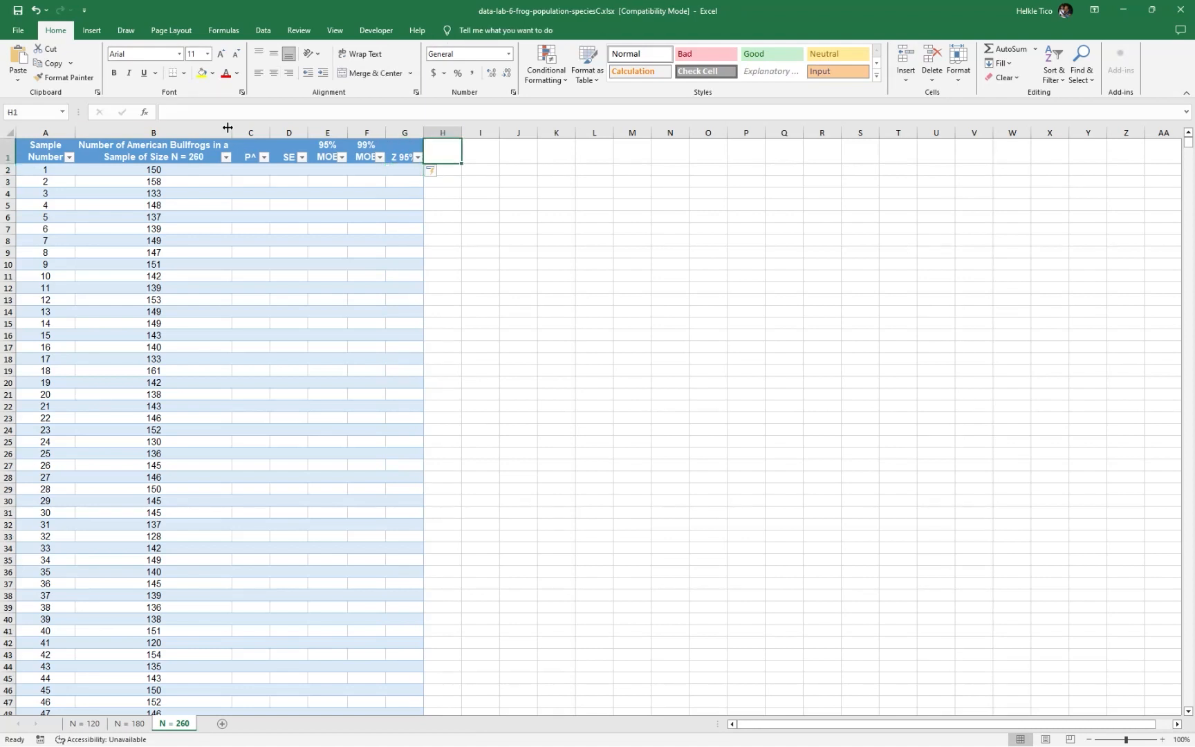
pyautogui.write('Z 99%')
pyautogui.press('Tab')
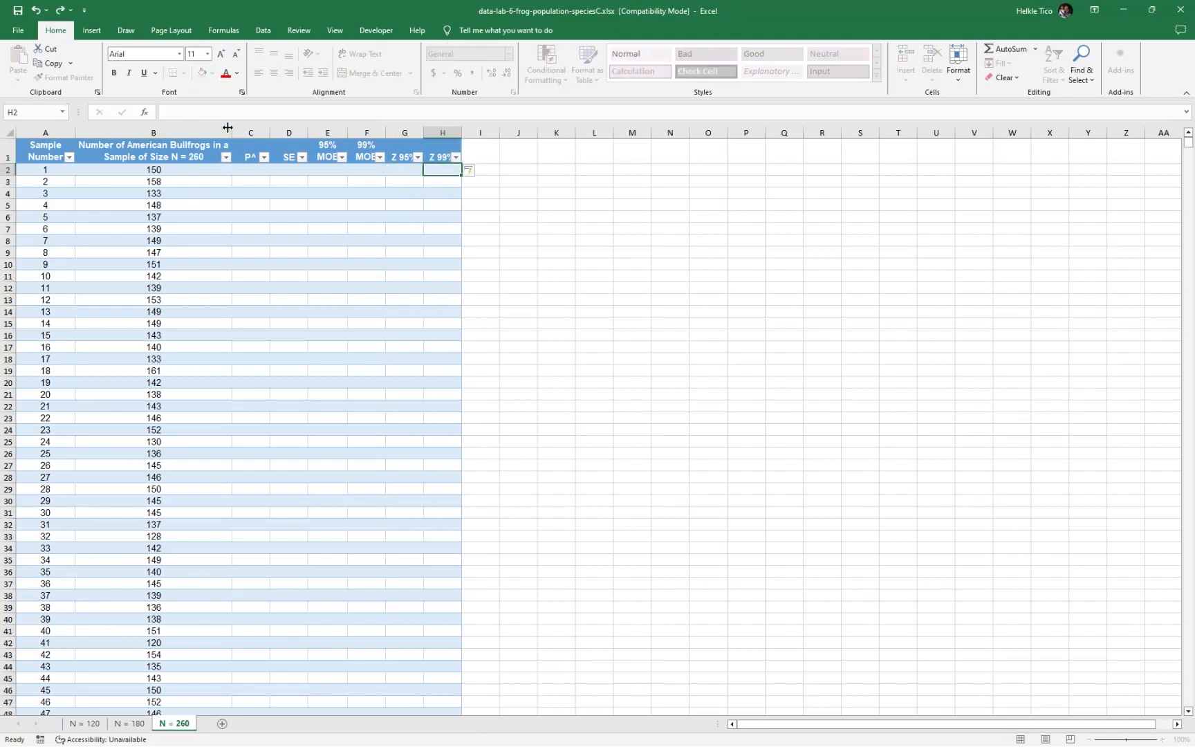
# Widen columns E through H so the MOE and Z headers each fit on one line
pyautogui.moveTo(344, 132); pyautogui.dragTo(552, 132)
pyautogui.doubleClick(469, 131)
pyautogui.doubleClick(586, 132)
# Add the column headers 95% CI LB in I1 and 95% CI UB in J1
pyautogui.click(573, 150)
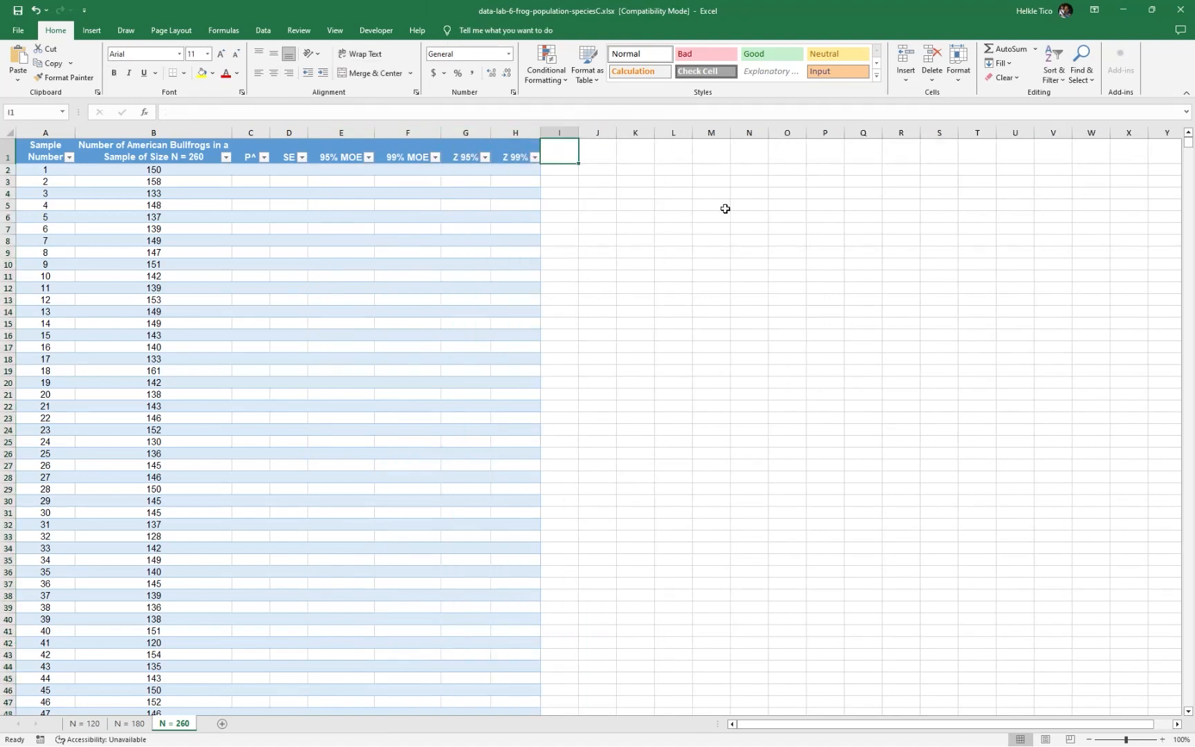
pyautogui.write('s')
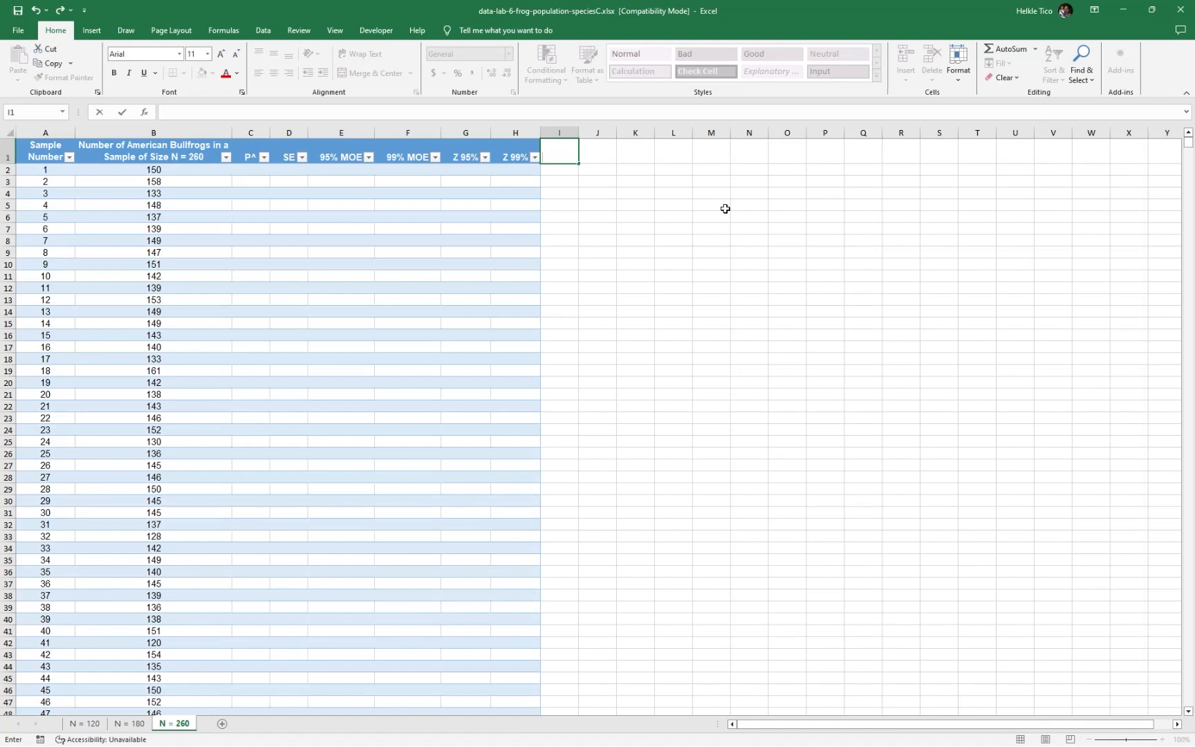
pyautogui.press('Escape')
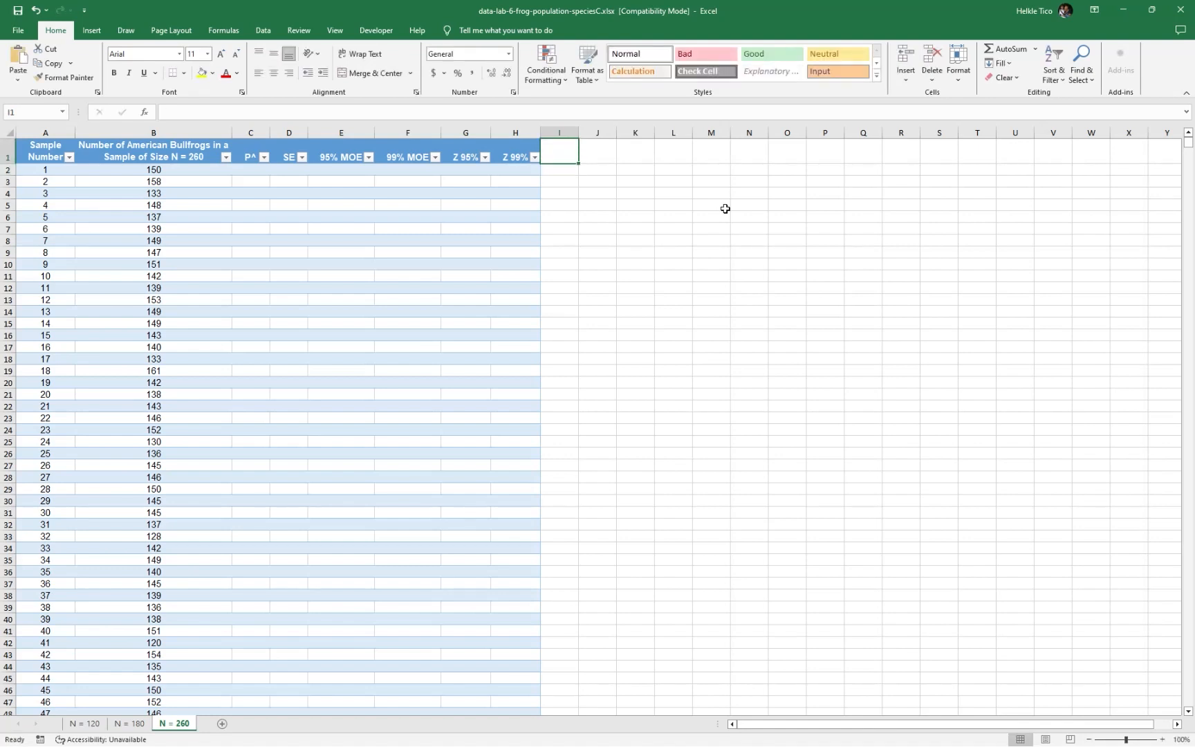
pyautogui.write('95% CI LB')
pyautogui.press('Tab')
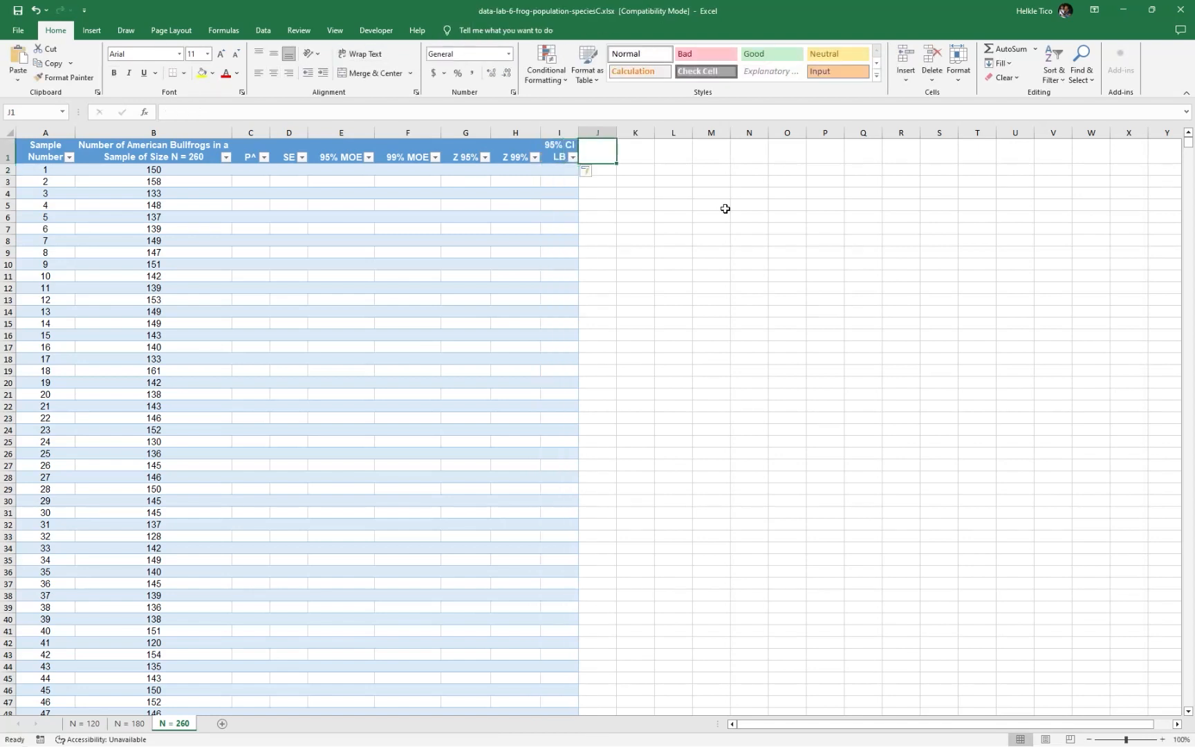
pyautogui.write('95% CI UB')
pyautogui.press('Tab')
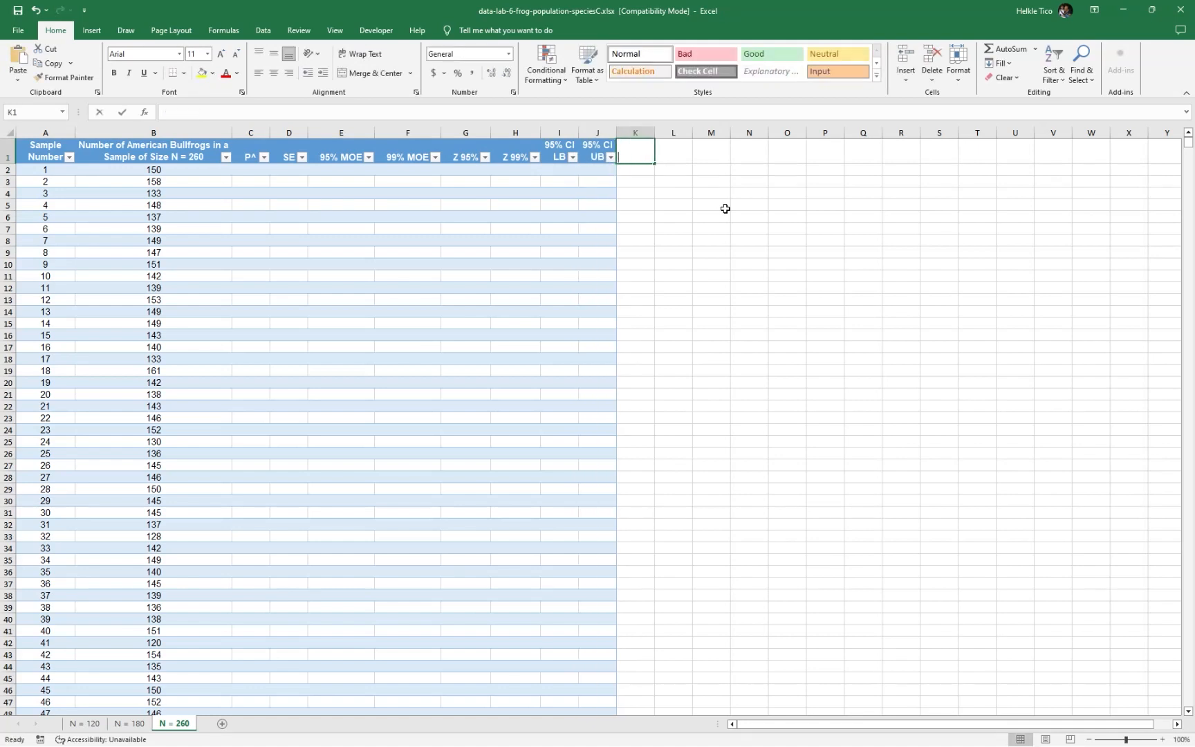
# Add the column headers 99% CI LB in K1 and 99% CI UB in L1
pyautogui.write('99% CI LB')
pyautogui.press('Tab')
pyautogui.write('995')
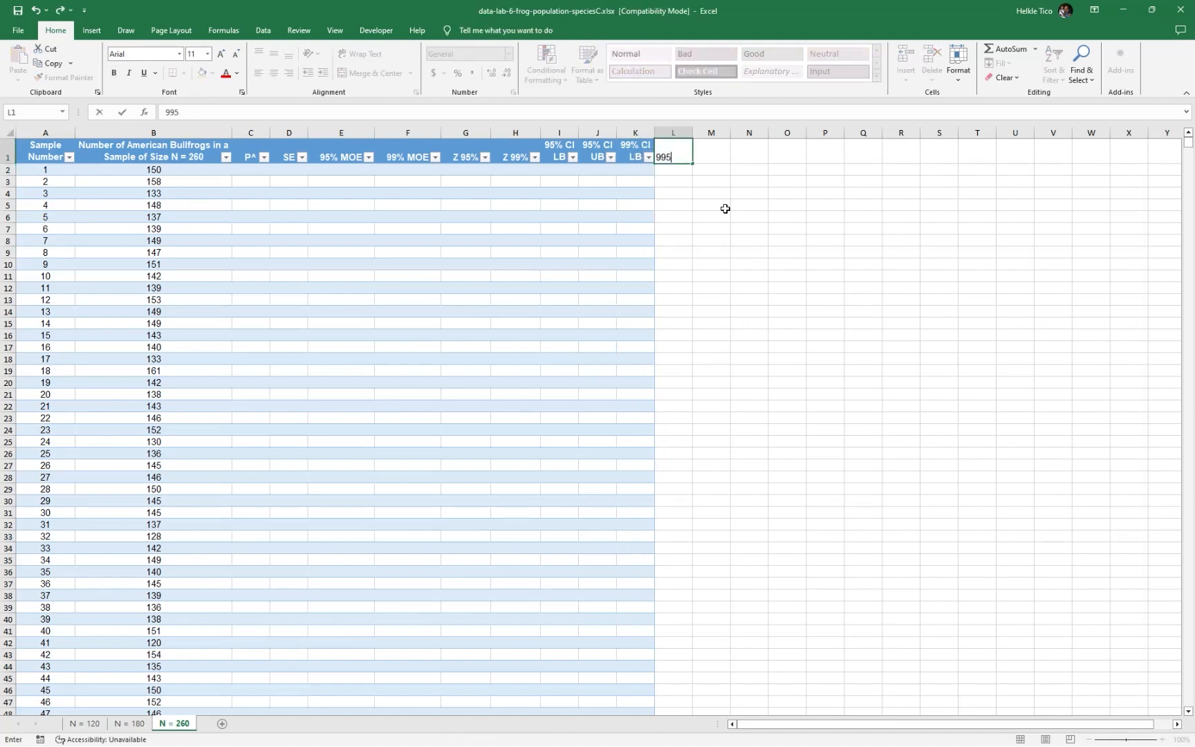
pyautogui.write('% CI UB')
pyautogui.press('Tab')
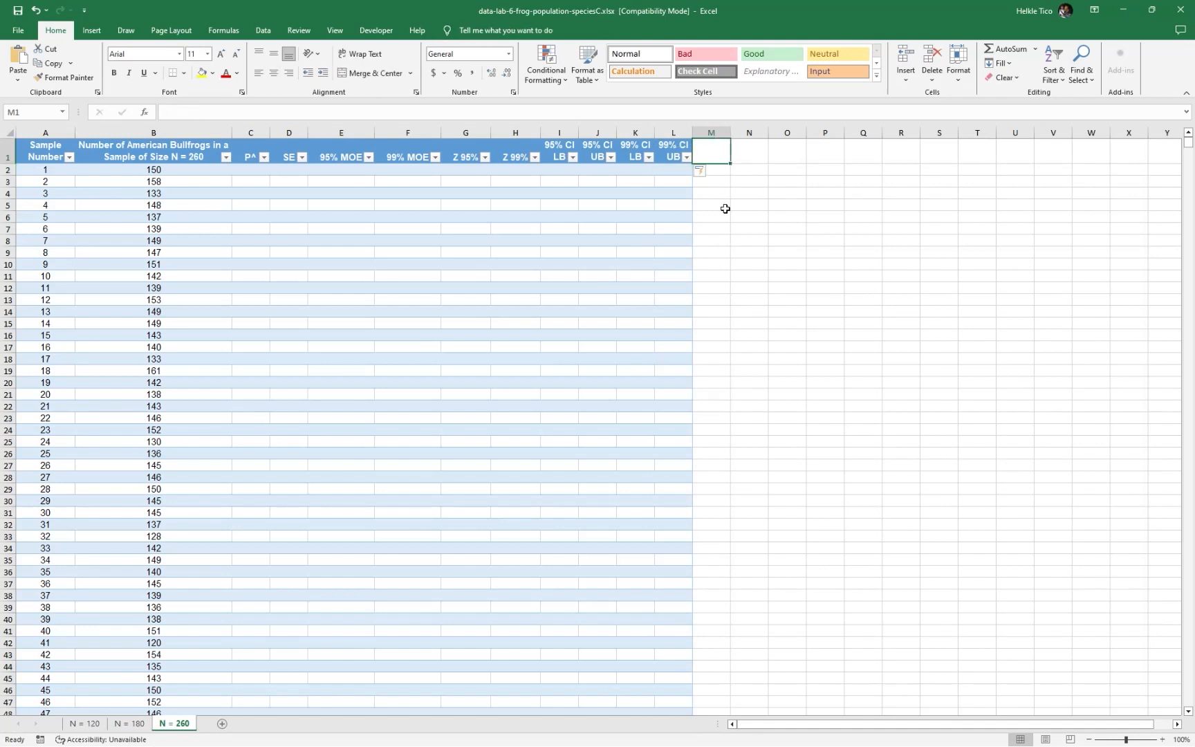
# Add the column headers 95% Indicator in M1 and 99% Indicator in N1
pyautogui.write('95% Indicators')
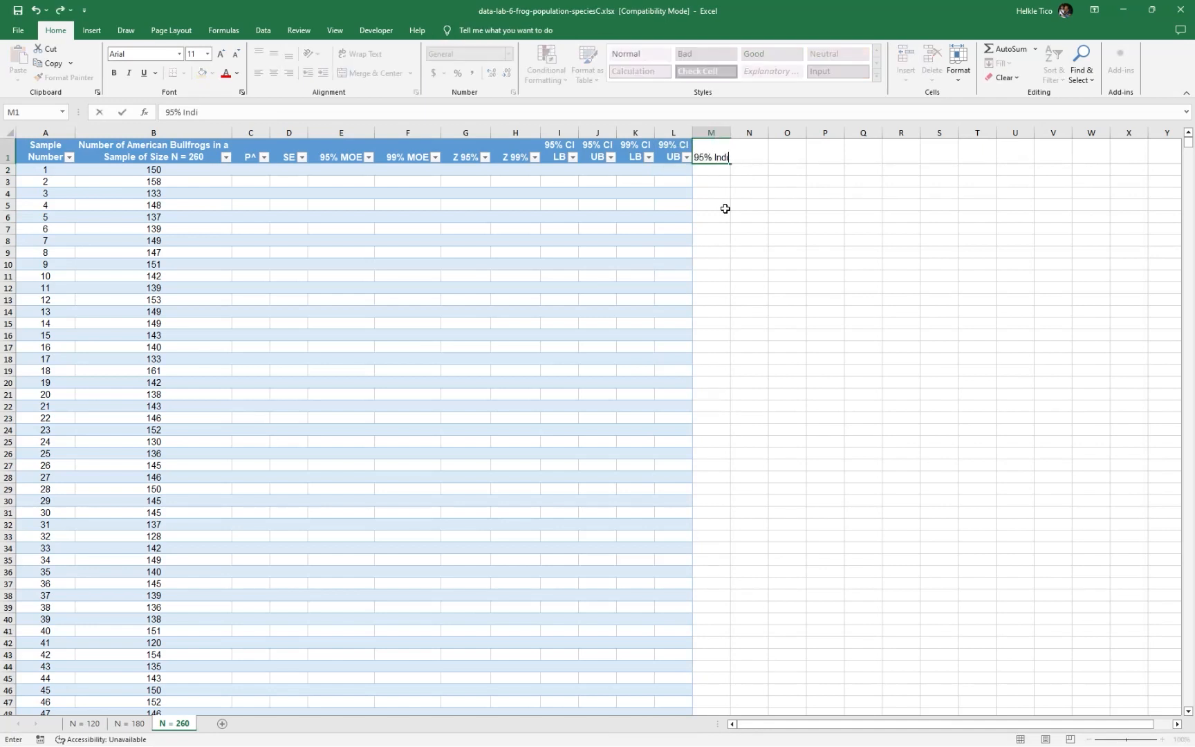
pyautogui.press('Return')
pyautogui.hotkey('ctrl', 'z')
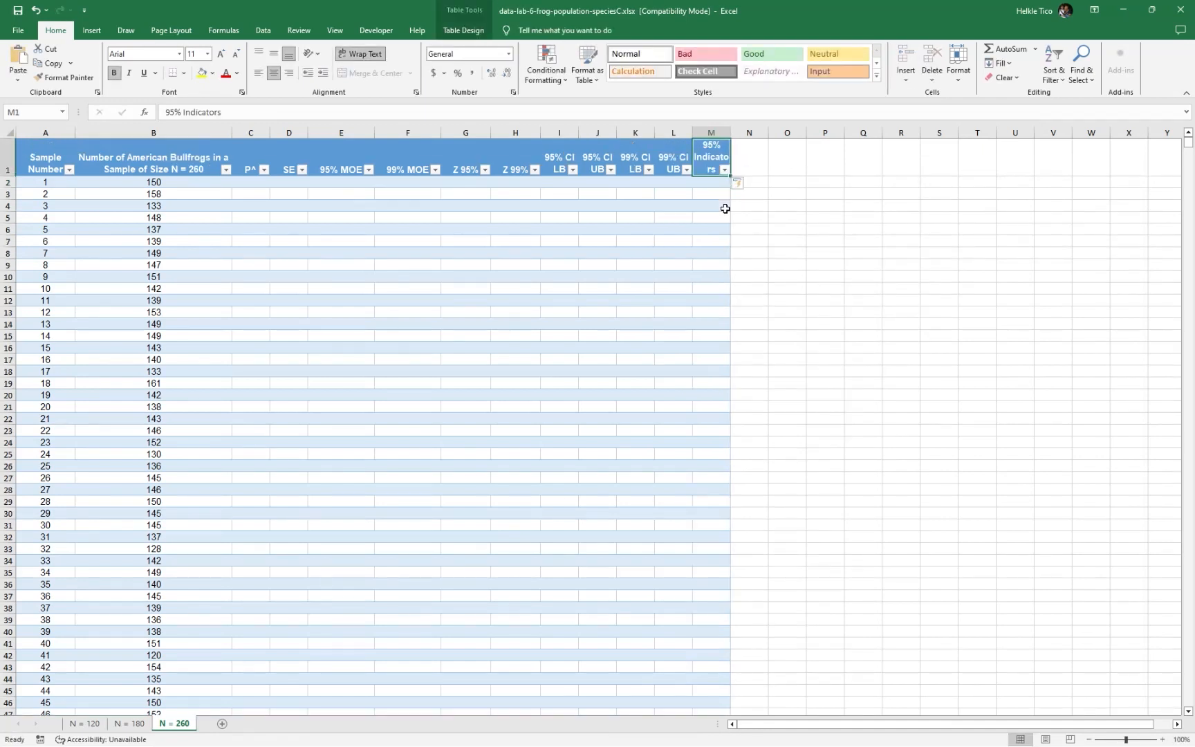
pyautogui.click(450, 110)
pyautogui.press('BackSpace')
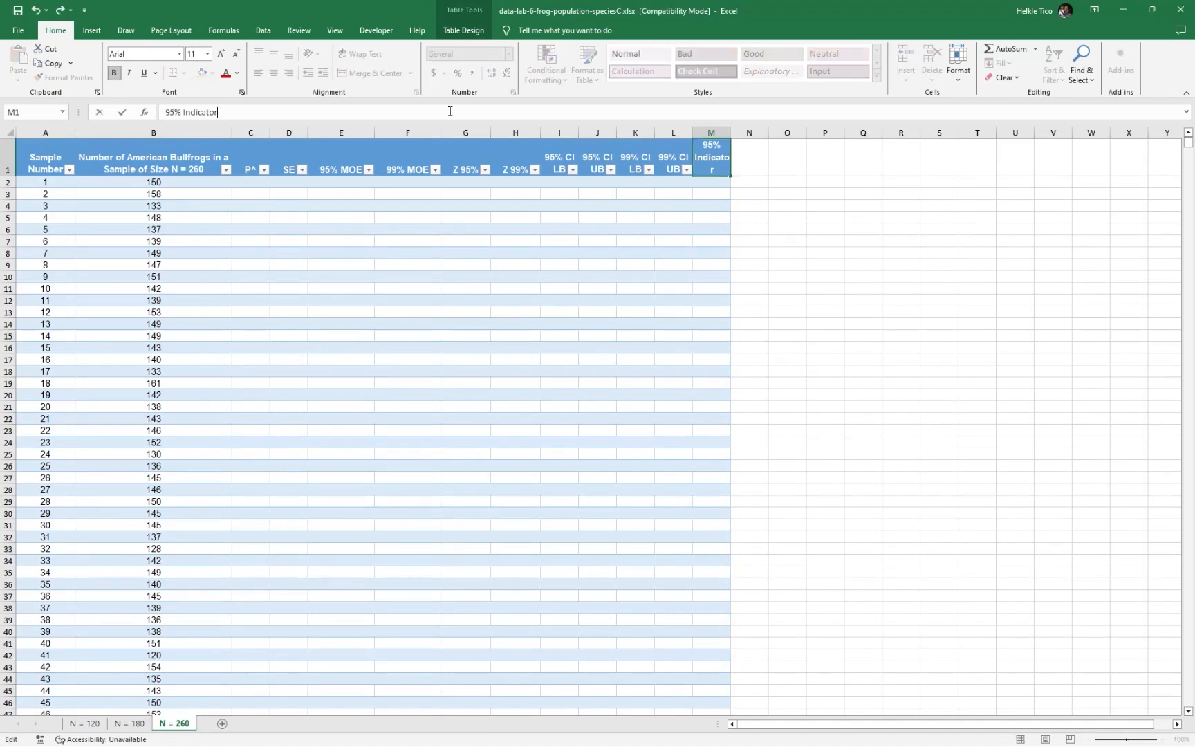
pyautogui.press('Tab')
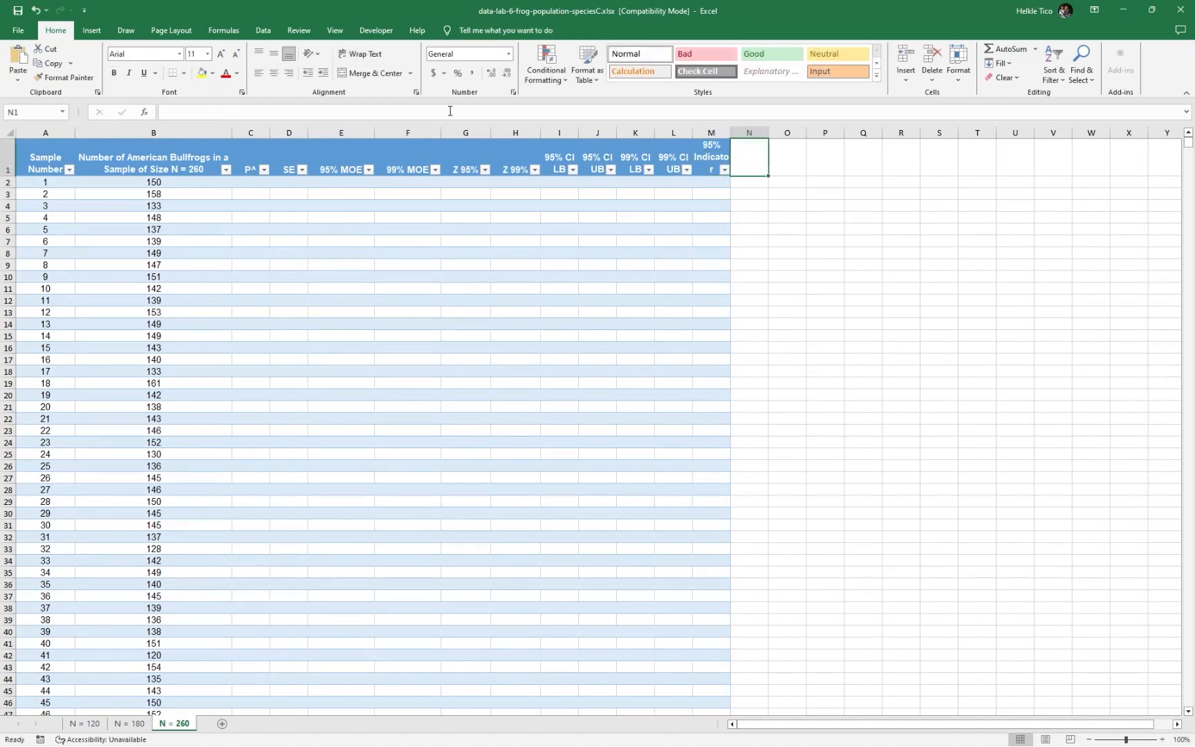
pyautogui.write('99% Indicator')
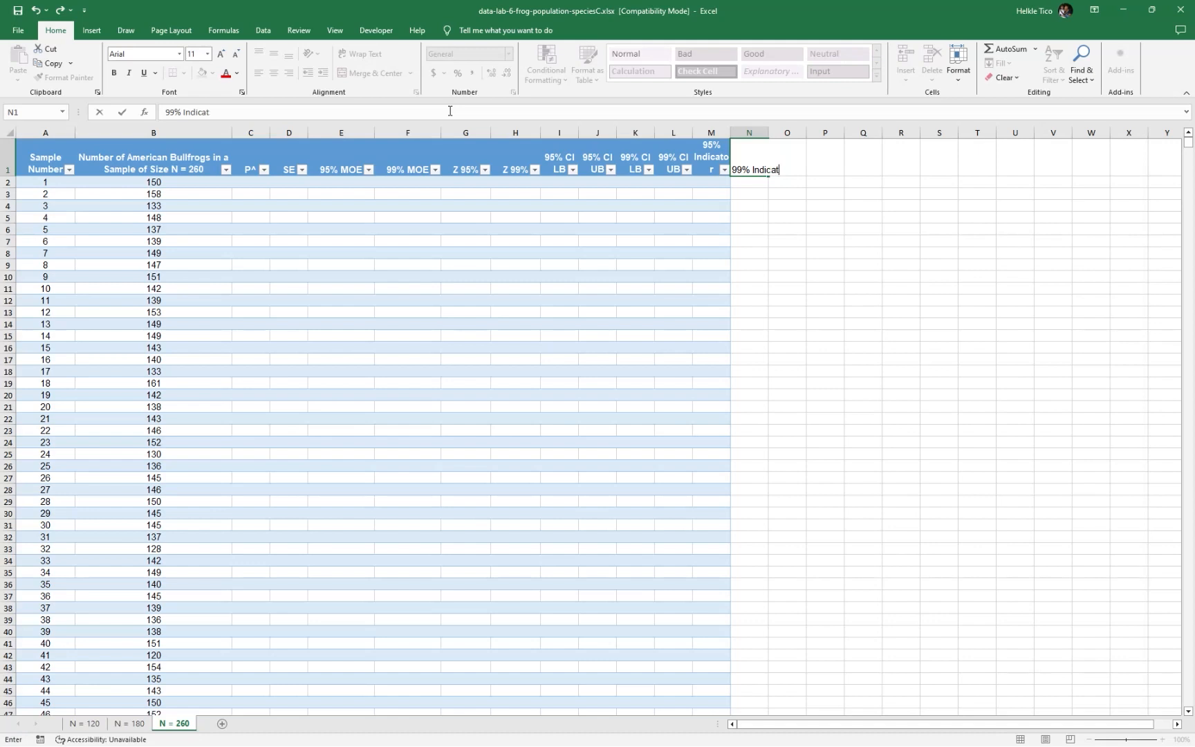
pyautogui.press('Return')
# Widen columns M and N so the indicator headers fit on one line, and fit the height of row 1
pyautogui.moveTo(713, 133); pyautogui.dragTo(896, 132)
pyautogui.doubleClick(947, 132)
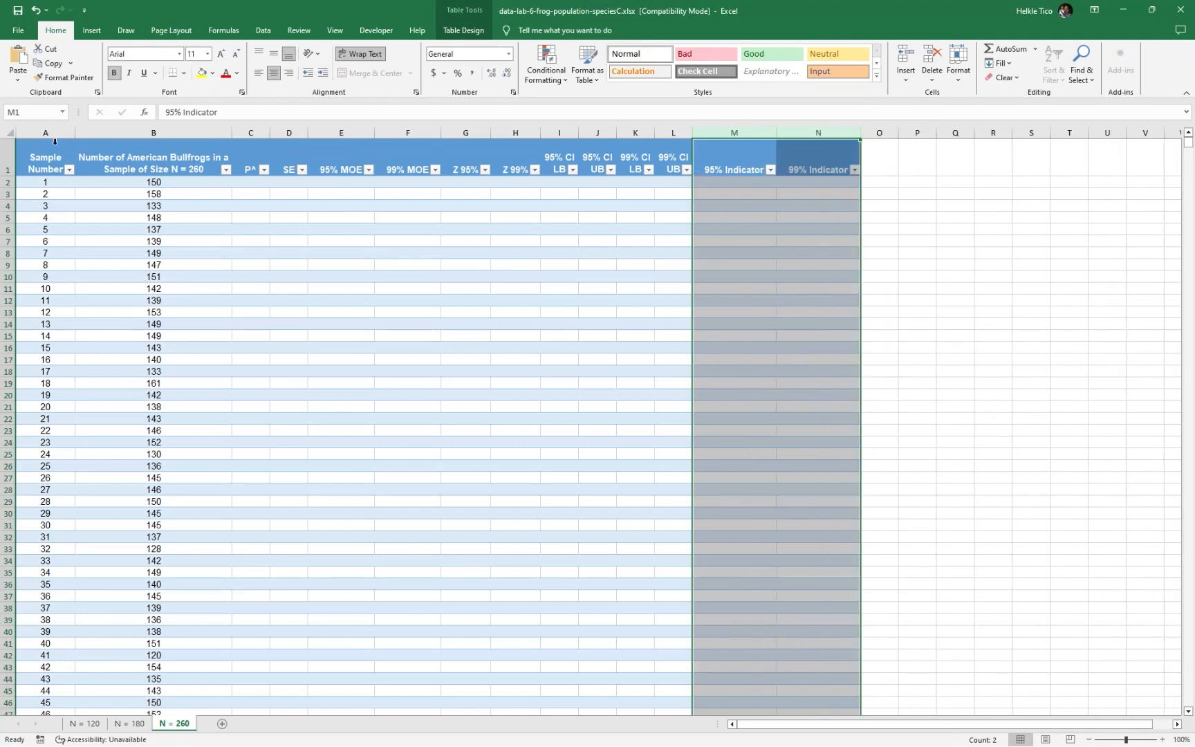
pyautogui.doubleClick(18, 176)
pyautogui.click(880, 217)
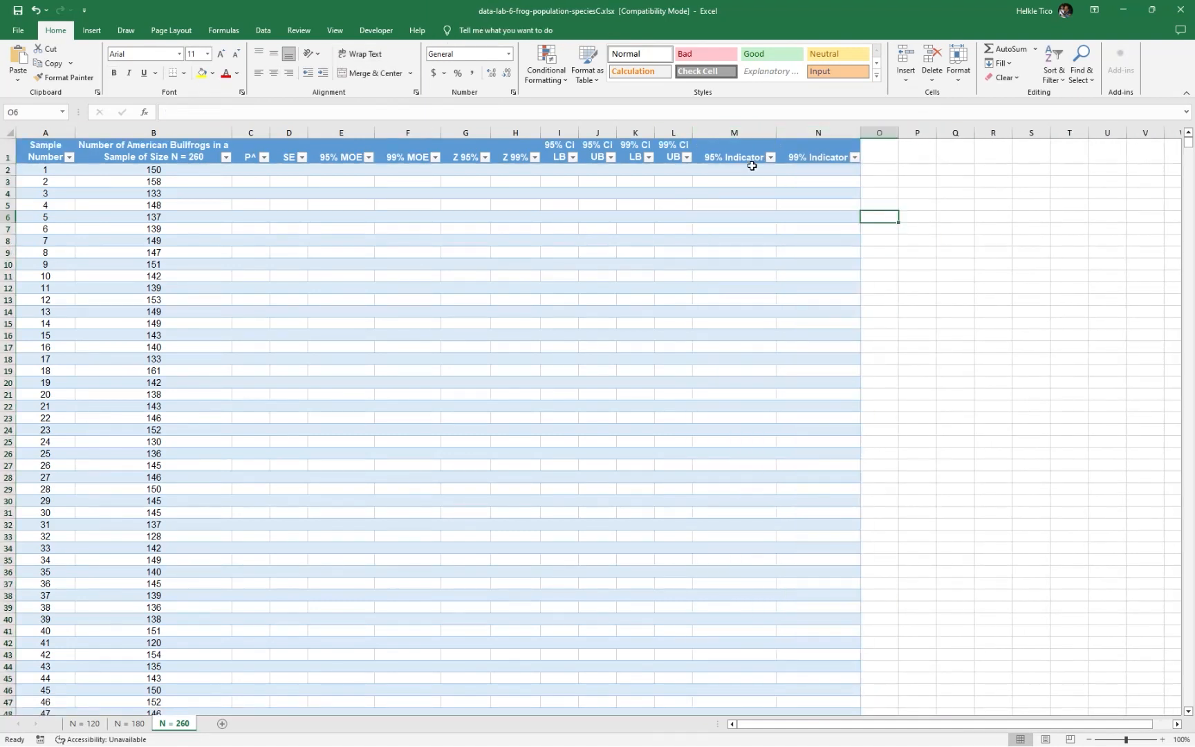
# Calculate the P^ column by entering =B2/260 in C2
pyautogui.click(707, 169)
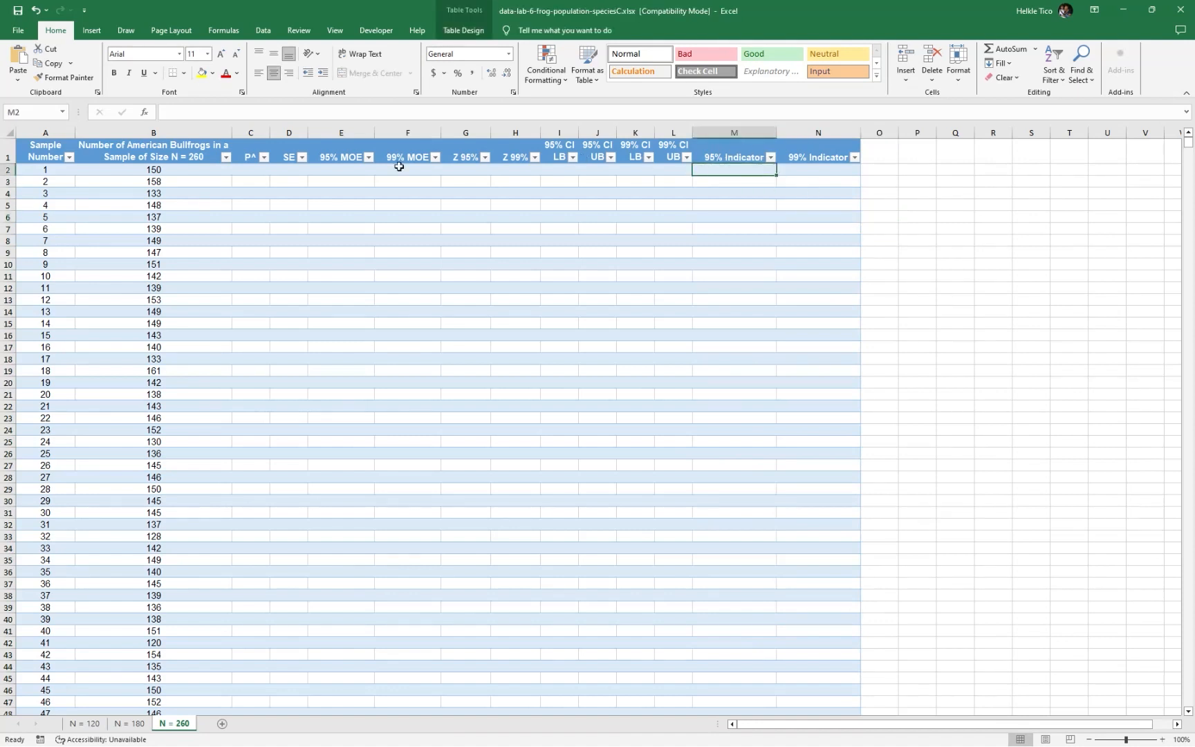
pyautogui.click(239, 169)
pyautogui.write('=')
pyautogui.press('Left')
pyautogui.write('/260')
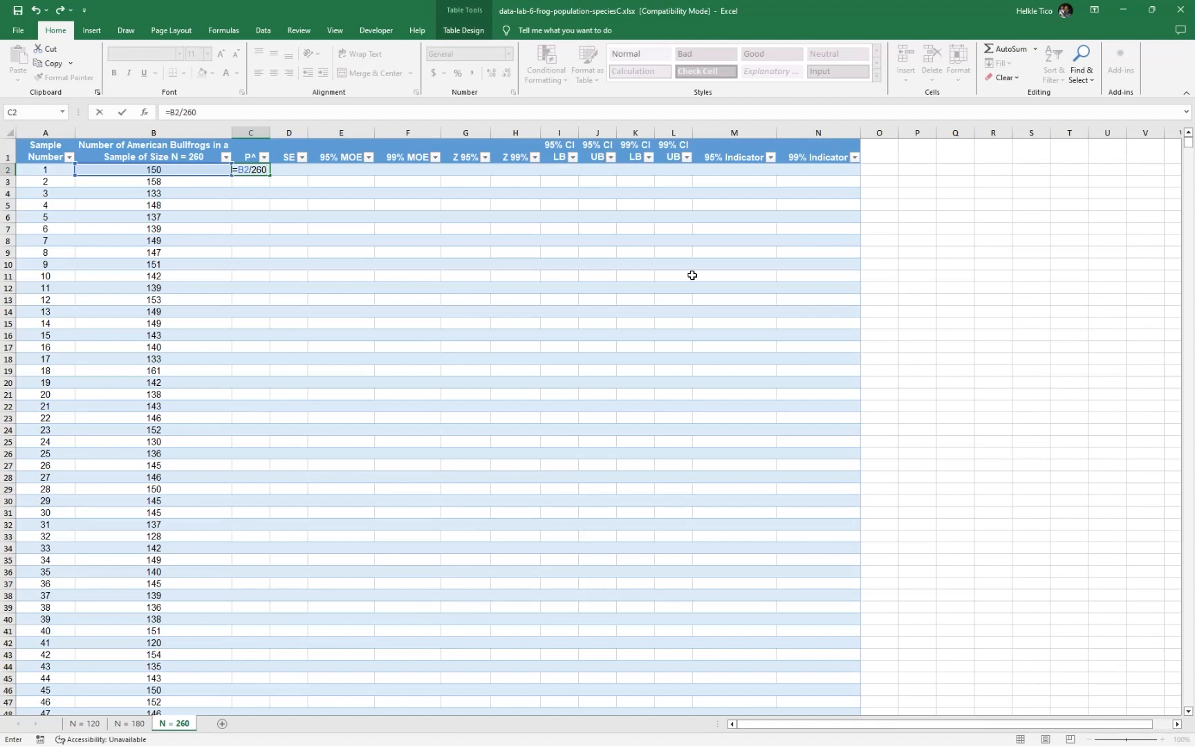
pyautogui.hotkey('ctrl', 'Return')
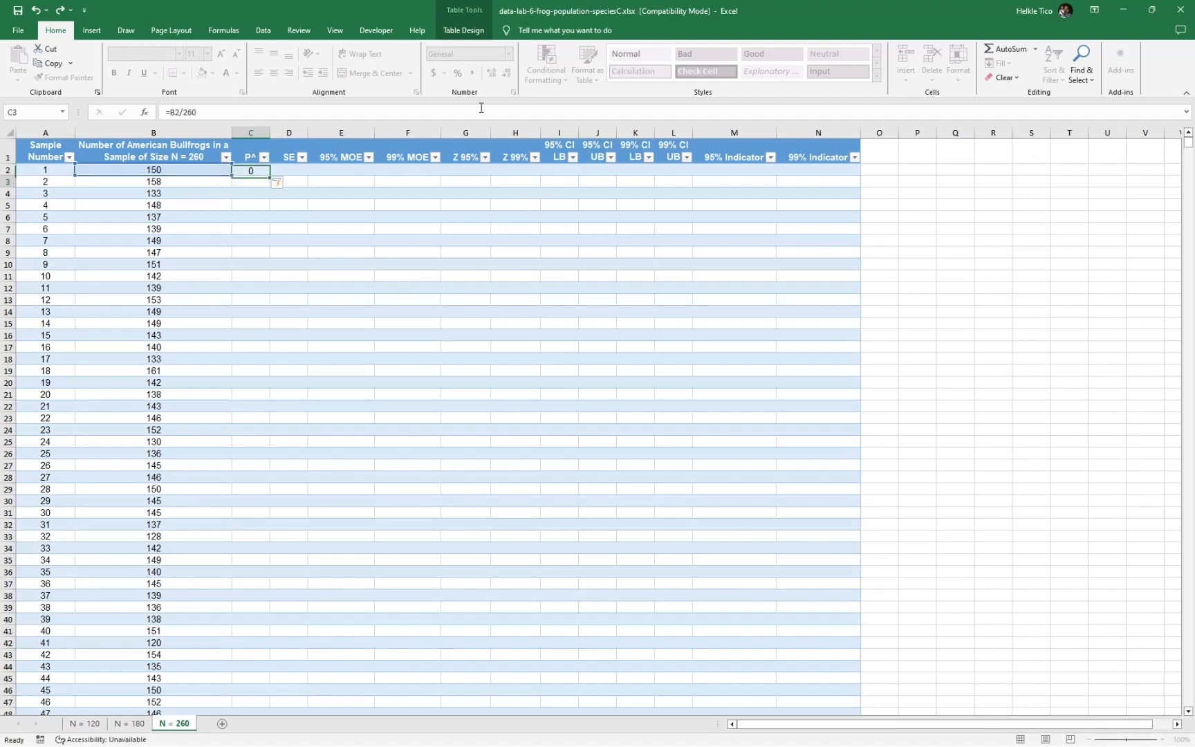
# Calculate the SE column by entering =SQRT((C2*(1-C2))/260) in D2
pyautogui.press('Right')
pyautogui.write('=SQRT(')
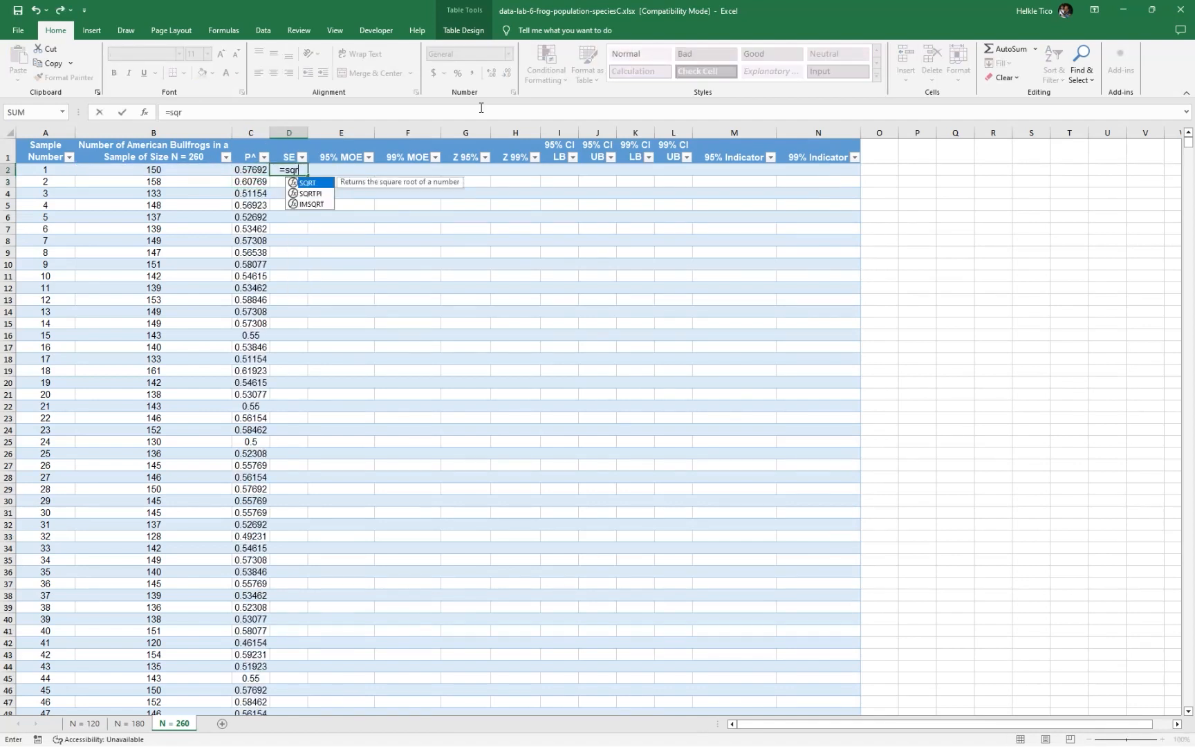
pyautogui.write('(')
pyautogui.press('Left')
pyautogui.write('*')
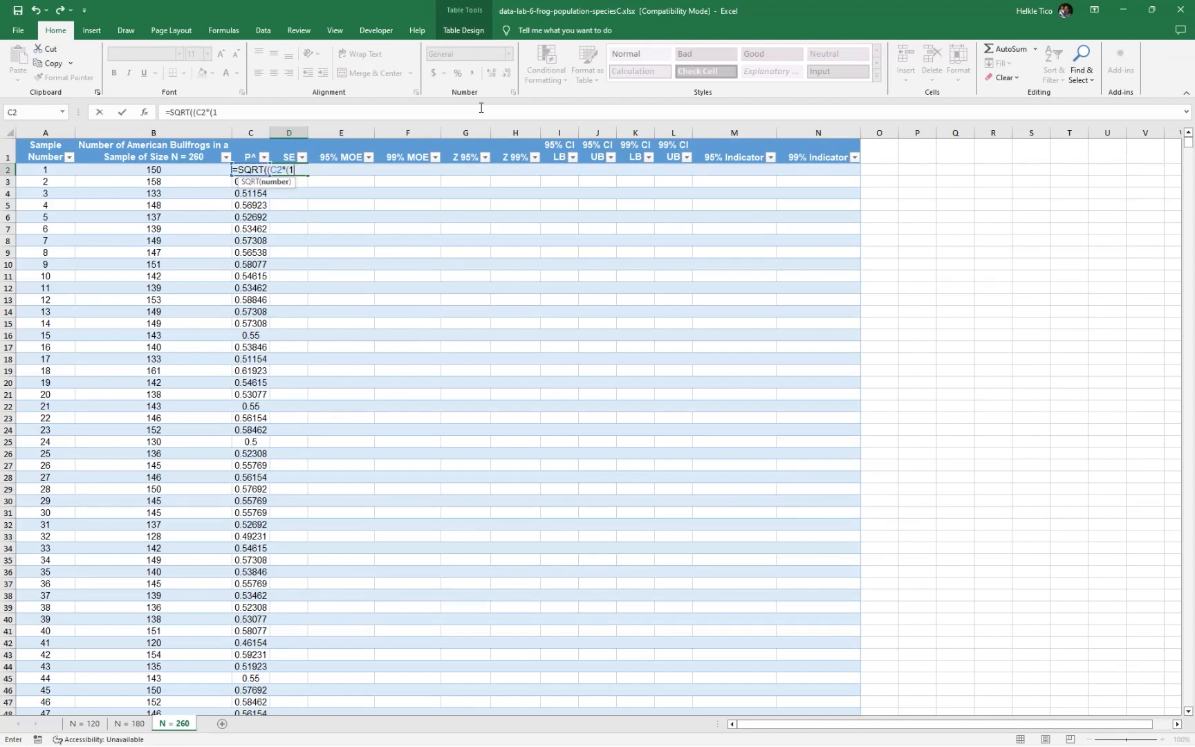
pyautogui.write('(1-')
pyautogui.press('Left')
pyautogui.write('))/260')
pyautogui.press('Tab')
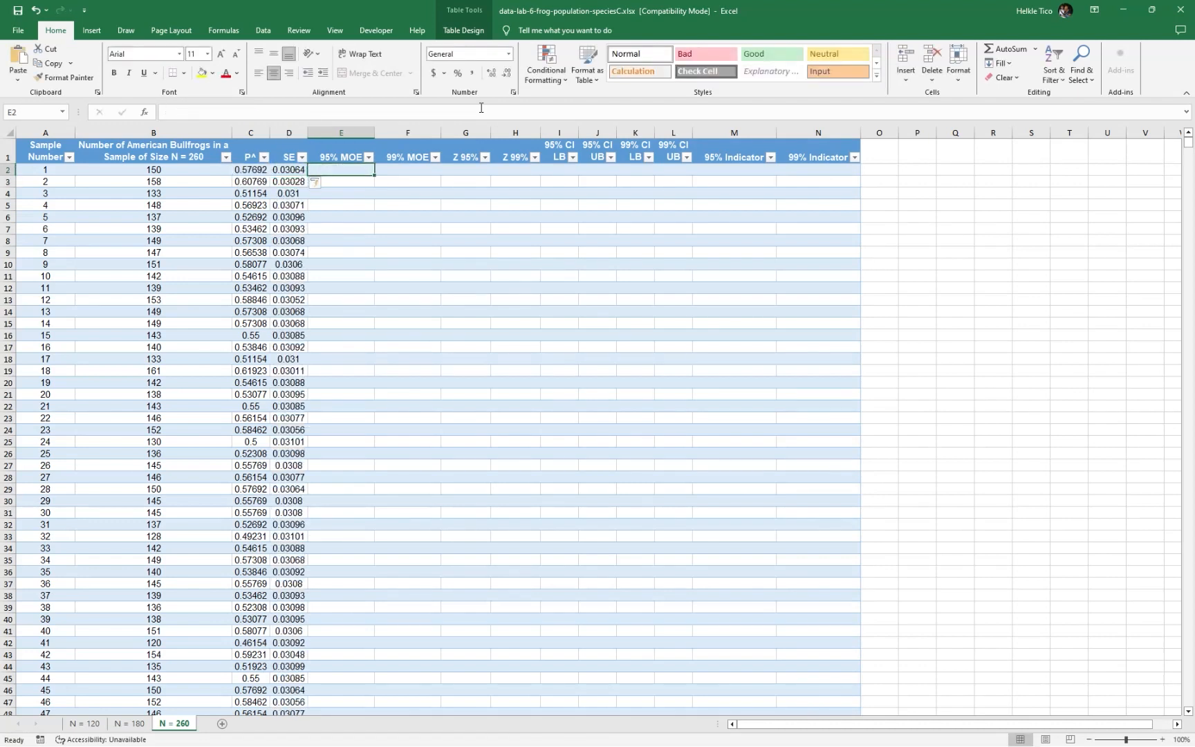
# Fill the Z 95% column with the critical value by entering =1.96 in G2
pyautogui.press('Tab')
pyautogui.press('Tab')
pyautogui.write('=')
pyautogui.write('1.96')
pyautogui.press('Return')
# Fill the Z 99% column with the critical value by entering =2.575 in H2
pyautogui.press('Right')
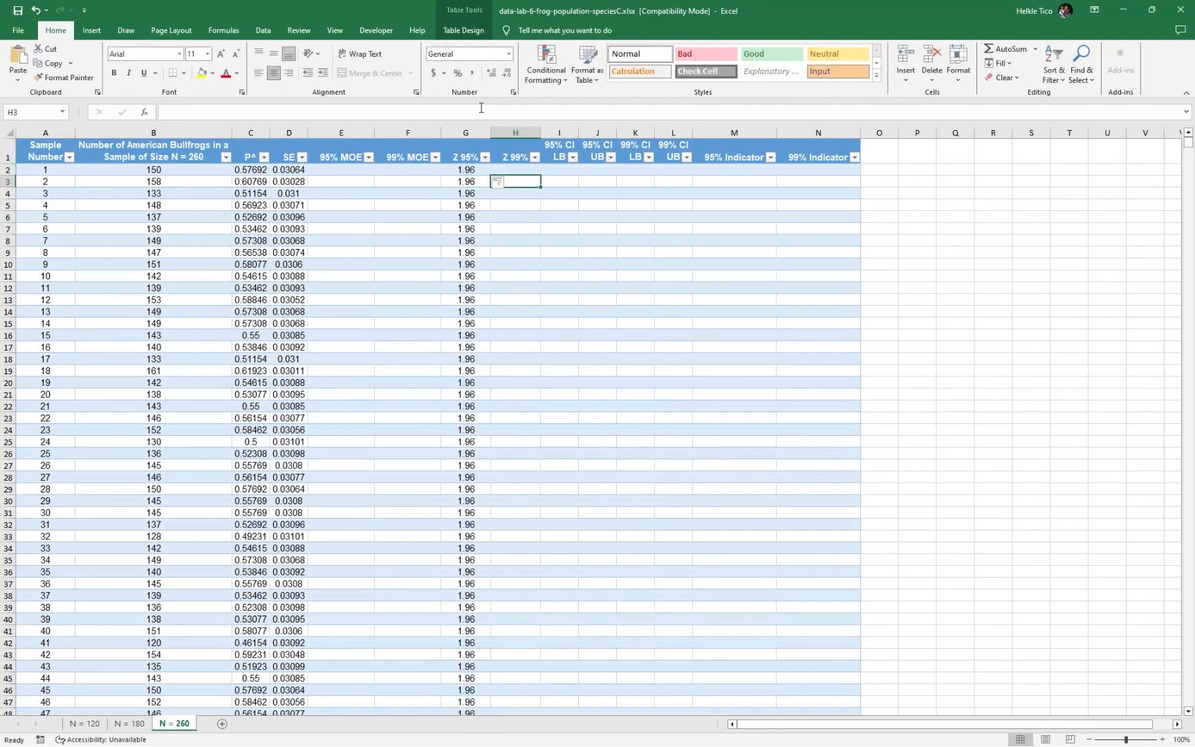
pyautogui.press('Up')
pyautogui.write('=2.')
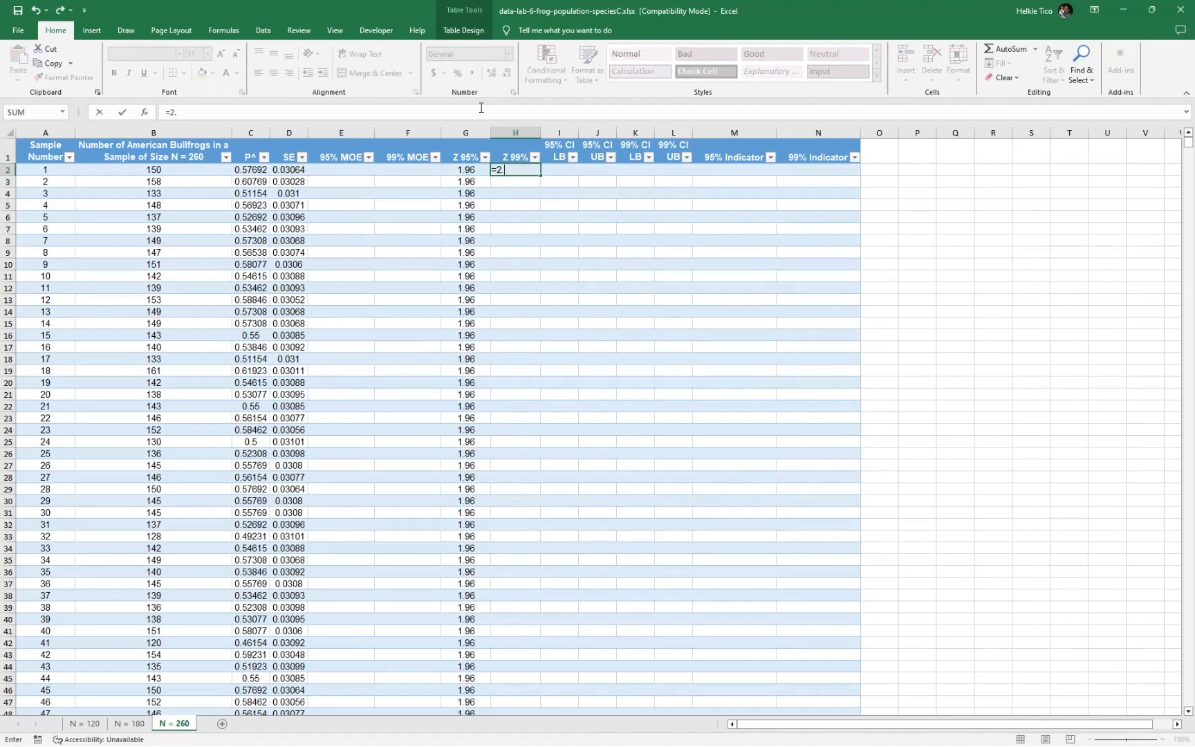
pyautogui.write('575')
pyautogui.press('Return')
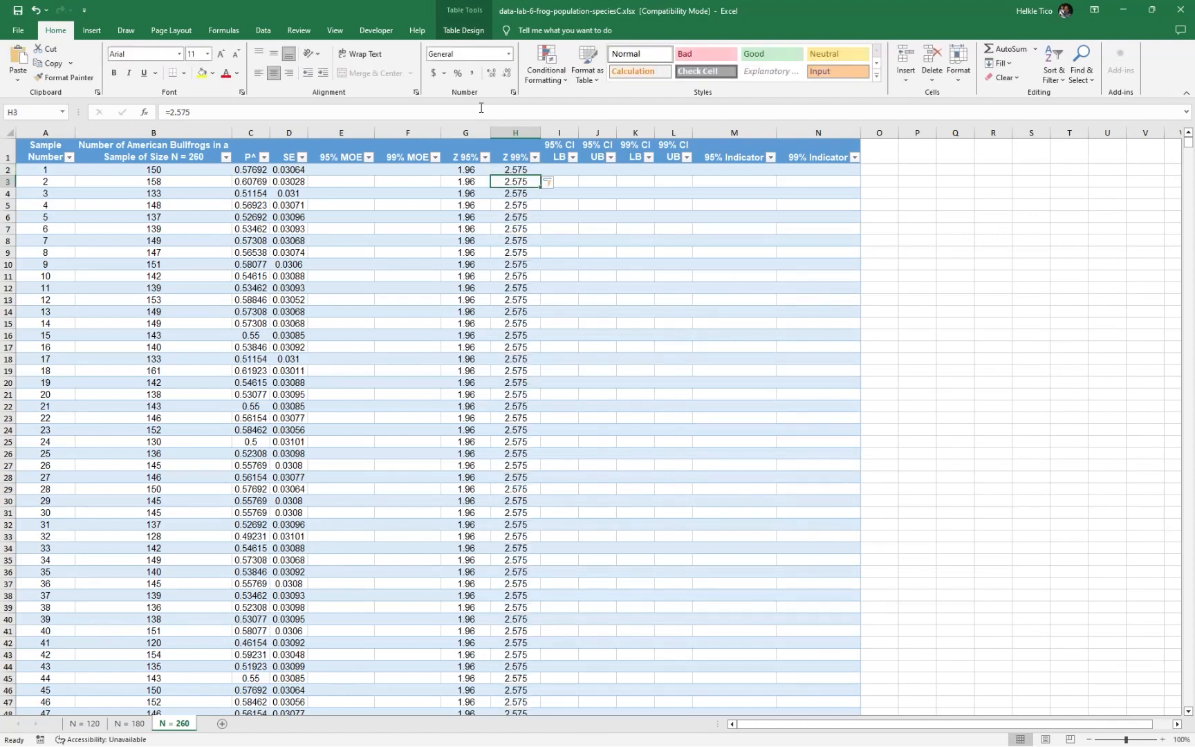
# Calculate the 95% MOE column by entering =G2*D2 in E2
pyautogui.hotkey('alt', 'Tab')
pyautogui.hotkey('alt', 'Tab')
pyautogui.hotkey('alt', 'Tab')
pyautogui.click(560, 170)
pyautogui.click(349, 173)
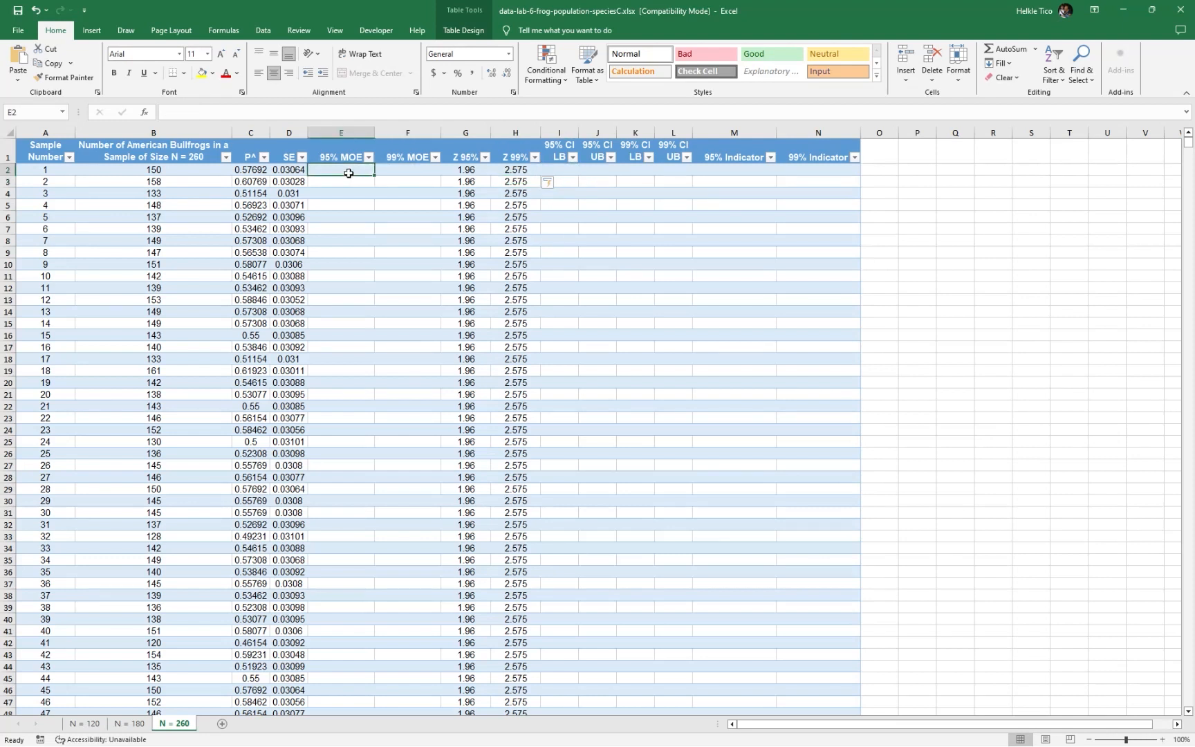
pyautogui.write('s')
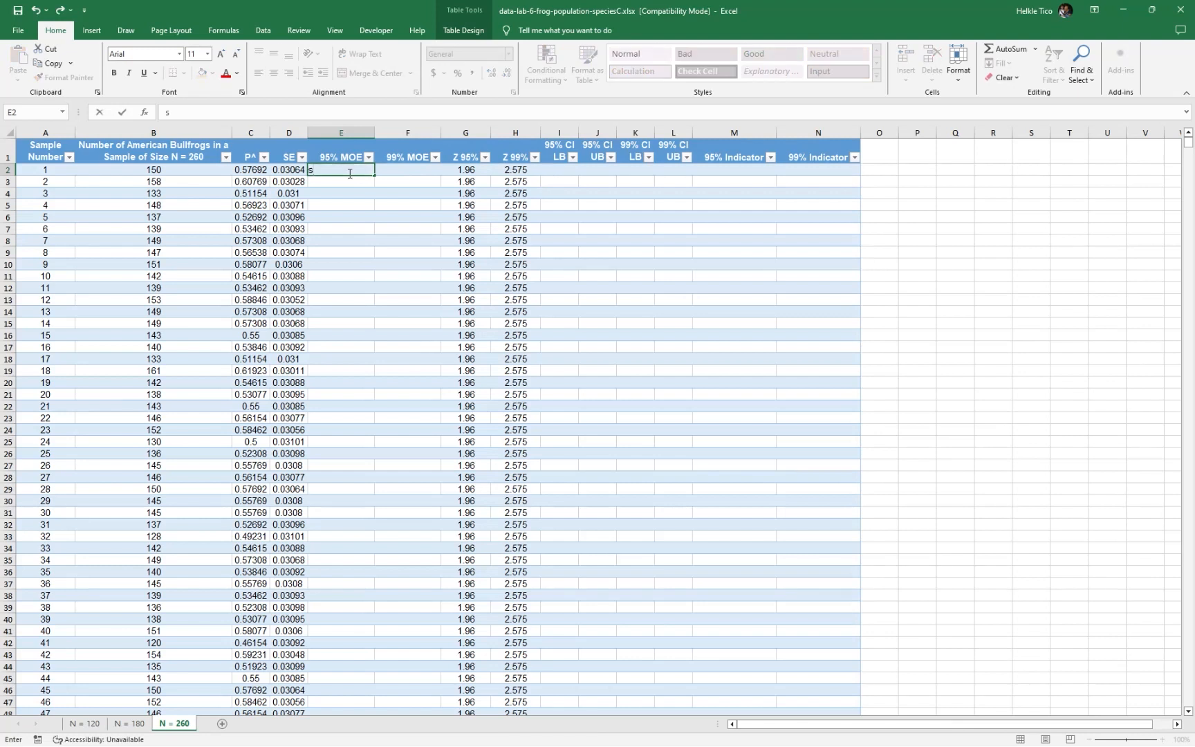
pyautogui.write('=')
pyautogui.press('Right')
pyautogui.press('Right')
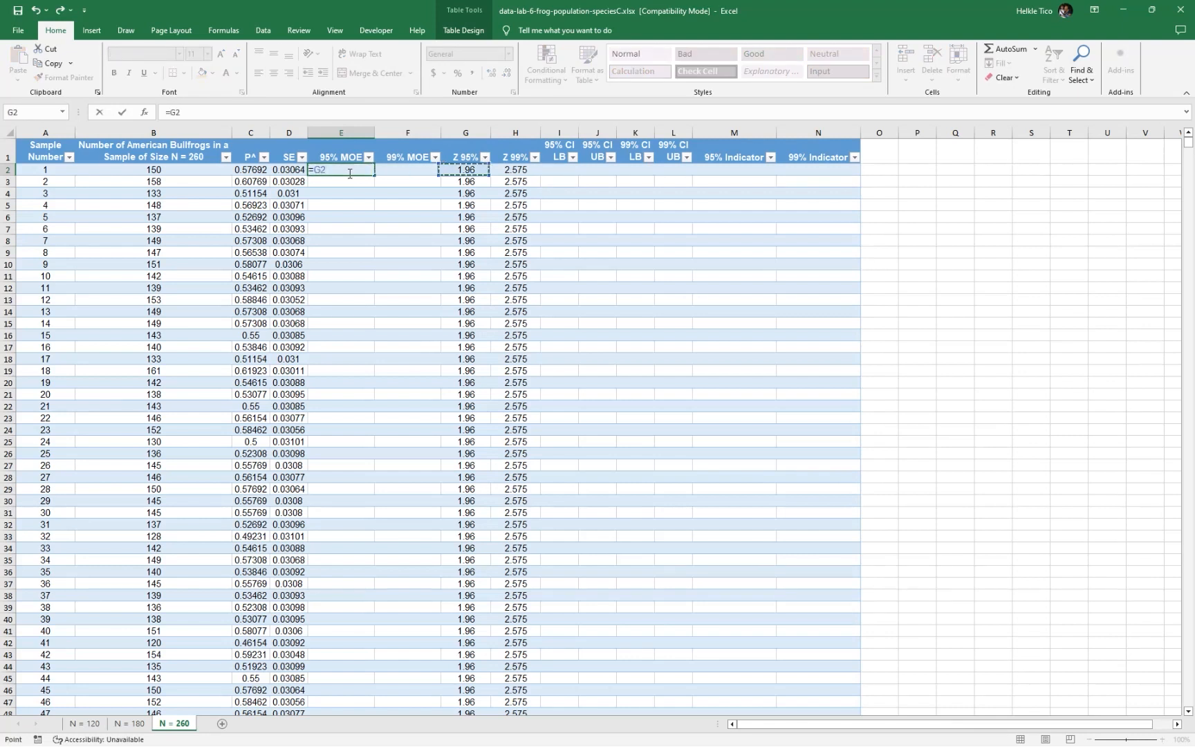
pyautogui.write('*')
pyautogui.press('Left')
pyautogui.press('Tab')
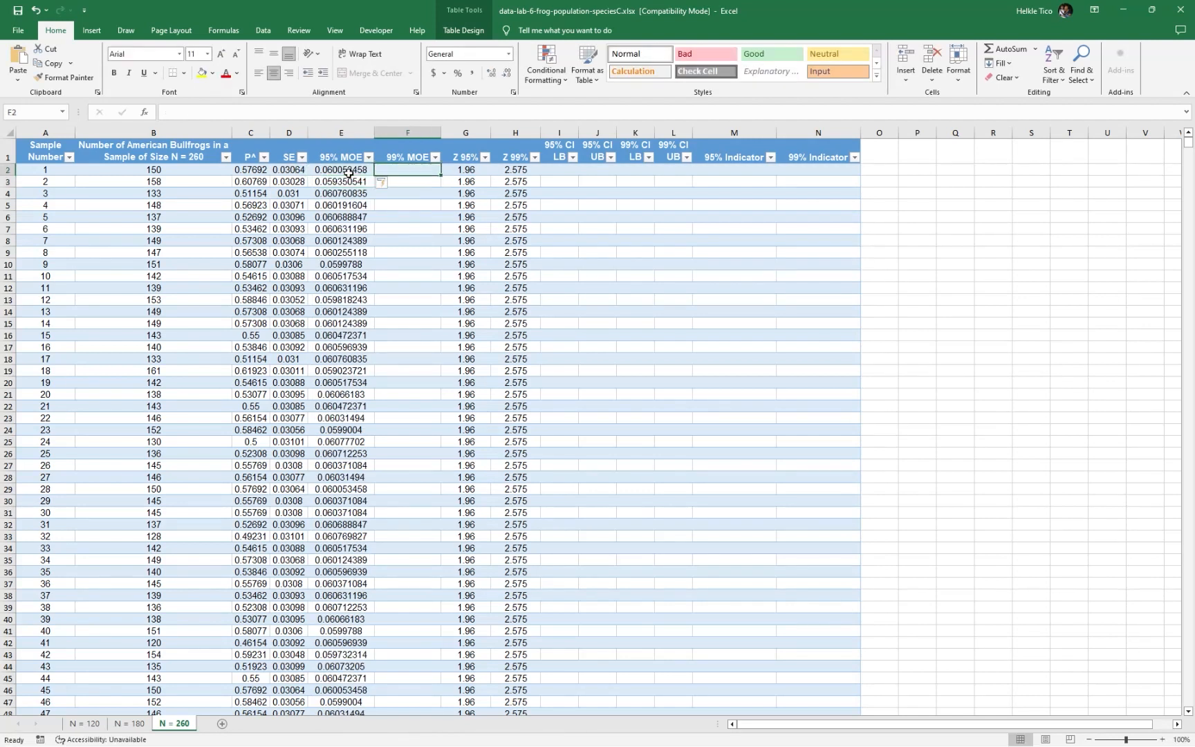
# Calculate the 99% MOE column by entering =H2*D2 in F2
pyautogui.write('=')
pyautogui.press('Right')
pyautogui.press('Right')
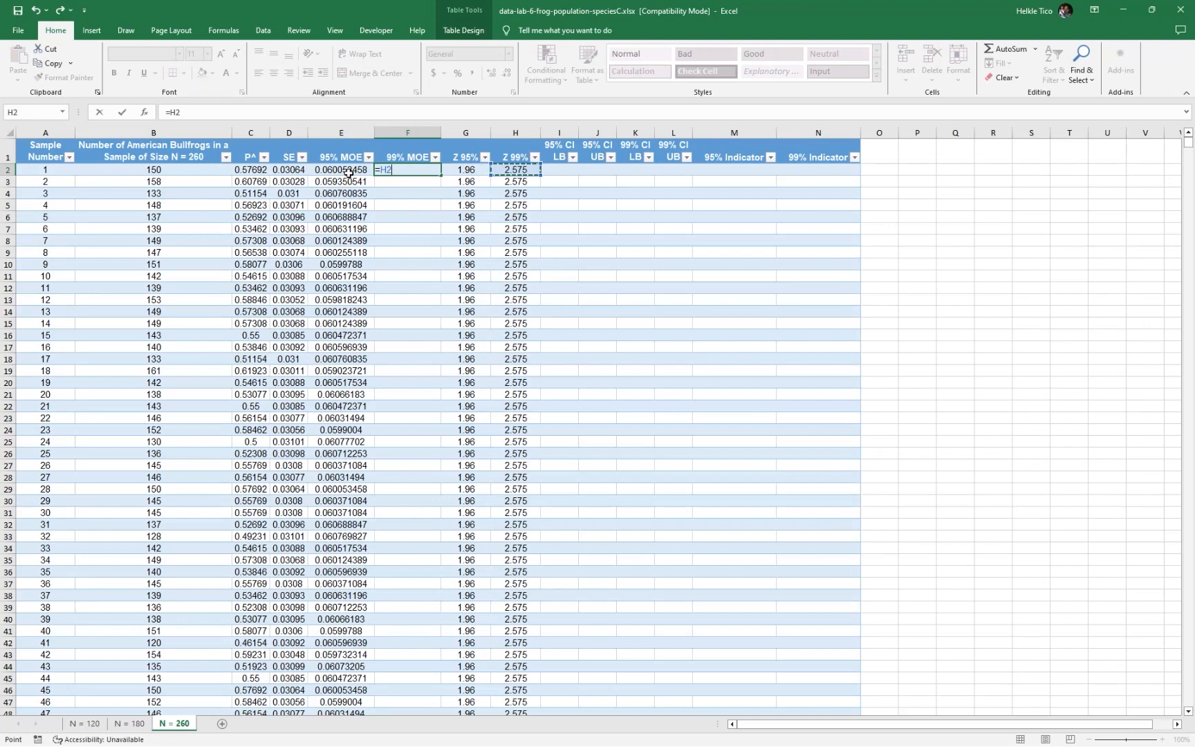
pyautogui.write('*')
pyautogui.press('Left')
pyautogui.press('Left')
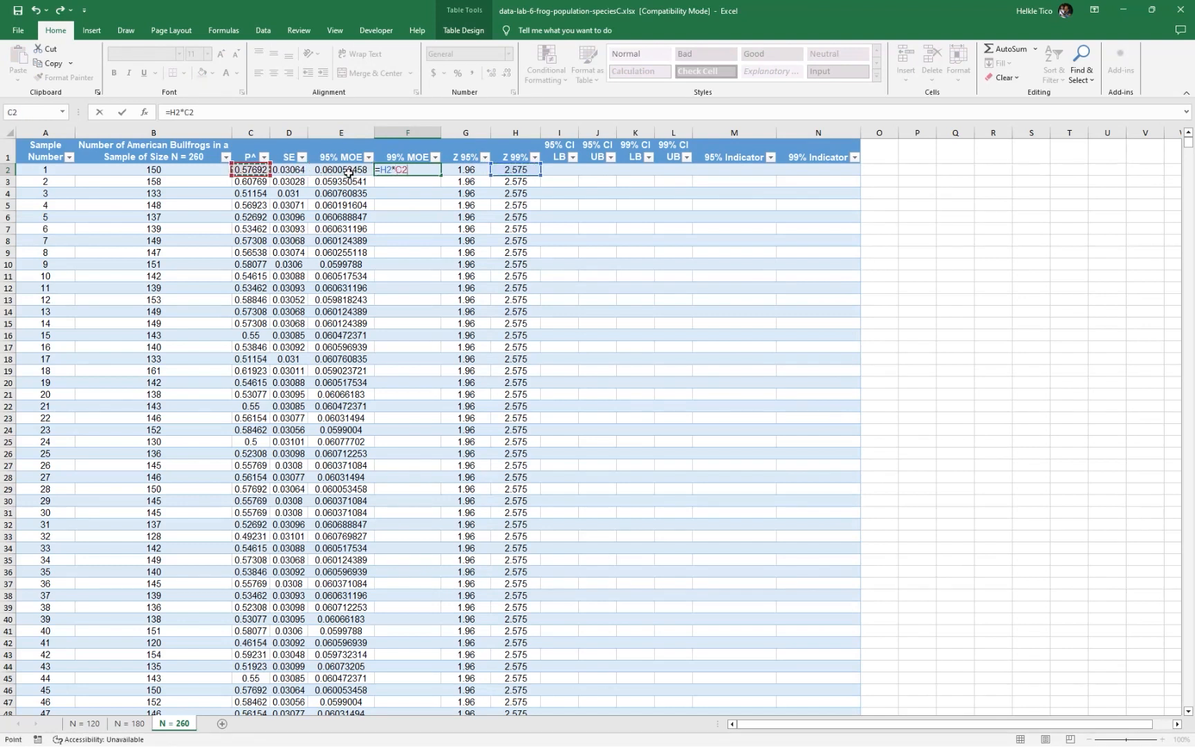
pyautogui.press('Tab')
pyautogui.press('Tab')
pyautogui.press('Tab')
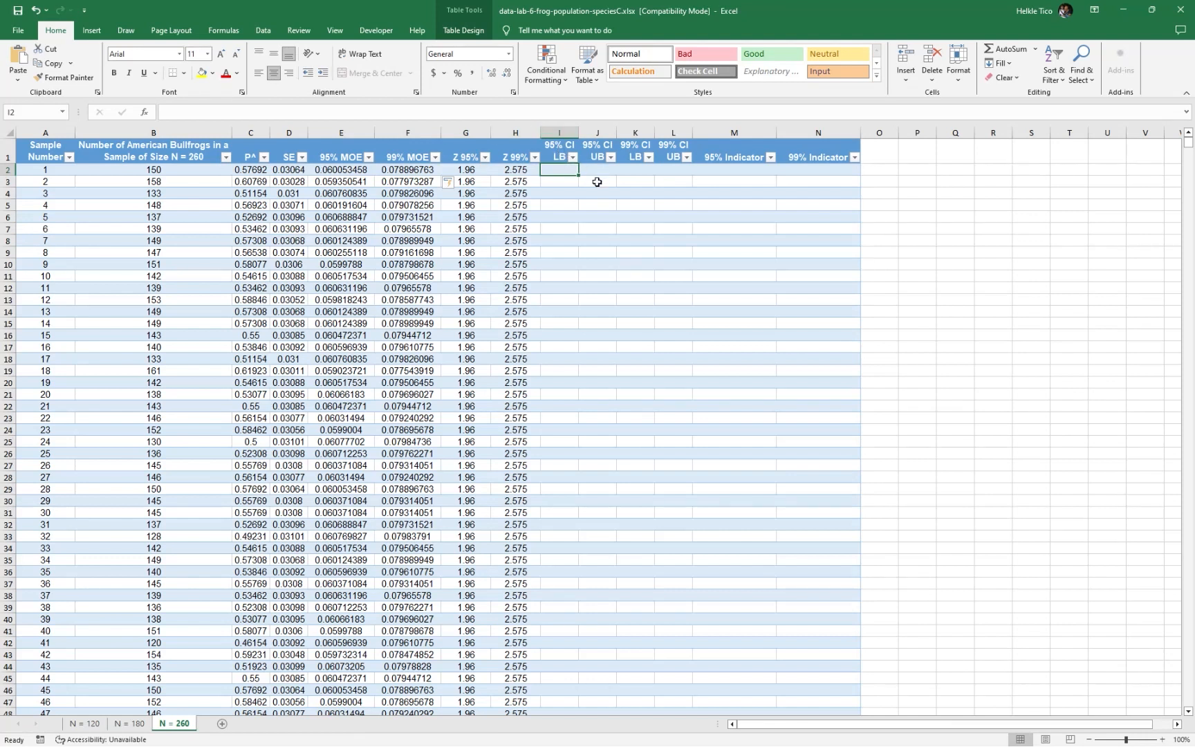
# Calculate the 95% CI LB column by entering =C2-E2 in I2
pyautogui.write('=')
pyautogui.press('Left')
pyautogui.press('Left')
pyautogui.press('Left')
pyautogui.press('Left')
pyautogui.press('Left')
pyautogui.press('Left')
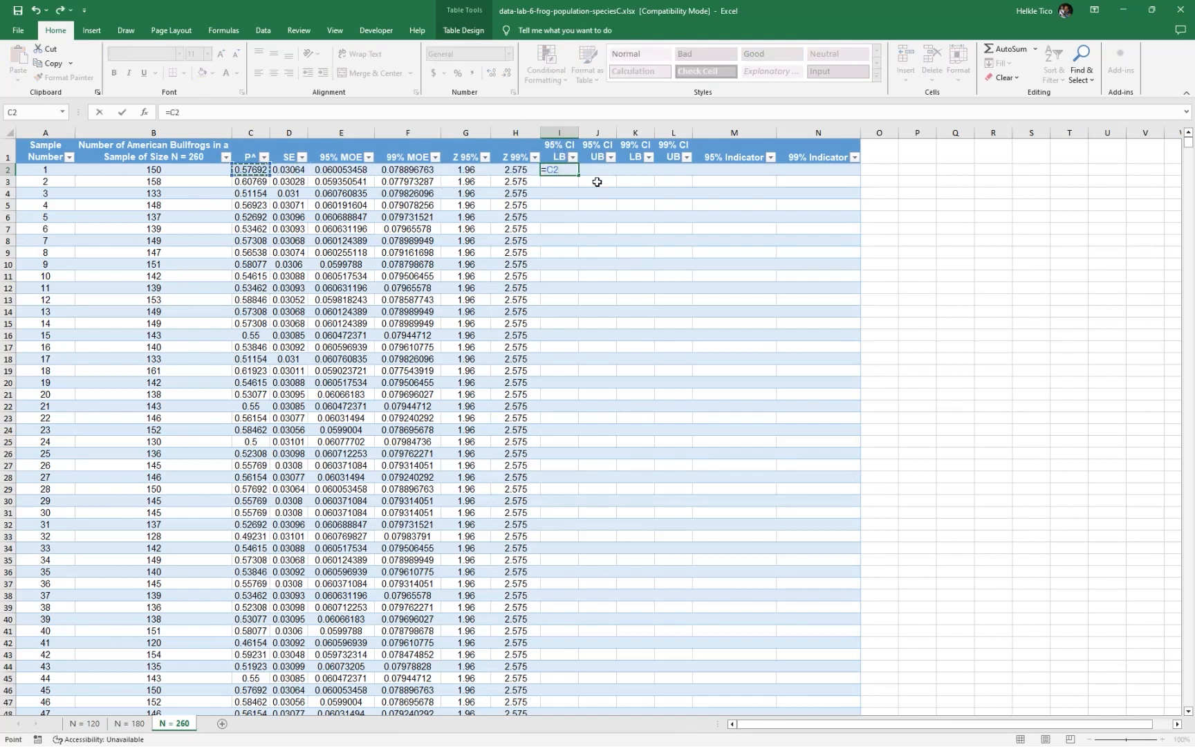
pyautogui.write('-')
pyautogui.press('Left')
pyautogui.press('Left')
pyautogui.press('Left')
pyautogui.press('Left')
pyautogui.press('Left')
pyautogui.press('Right')
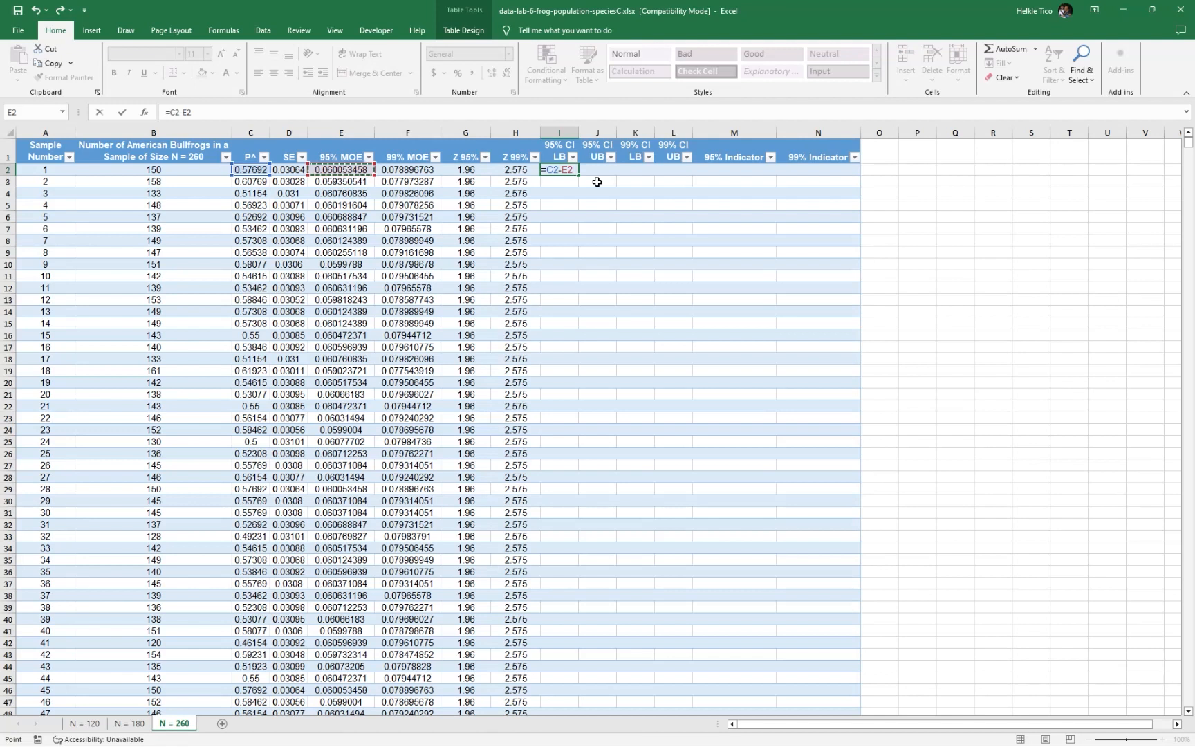
pyautogui.press('Tab')
# Calculate the 95% CI UB column by entering =C2+E2 in J2
pyautogui.write('=')
pyautogui.press('Left')
pyautogui.press('Left')
pyautogui.press('Left')
pyautogui.press('Left')
pyautogui.press('Left')
pyautogui.press('Left')
pyautogui.press('Left')
pyautogui.write('+')
pyautogui.press('Left')
pyautogui.press('Left')
pyautogui.press('Left')
pyautogui.press('Left')
pyautogui.press('Left')
pyautogui.press('Tab')
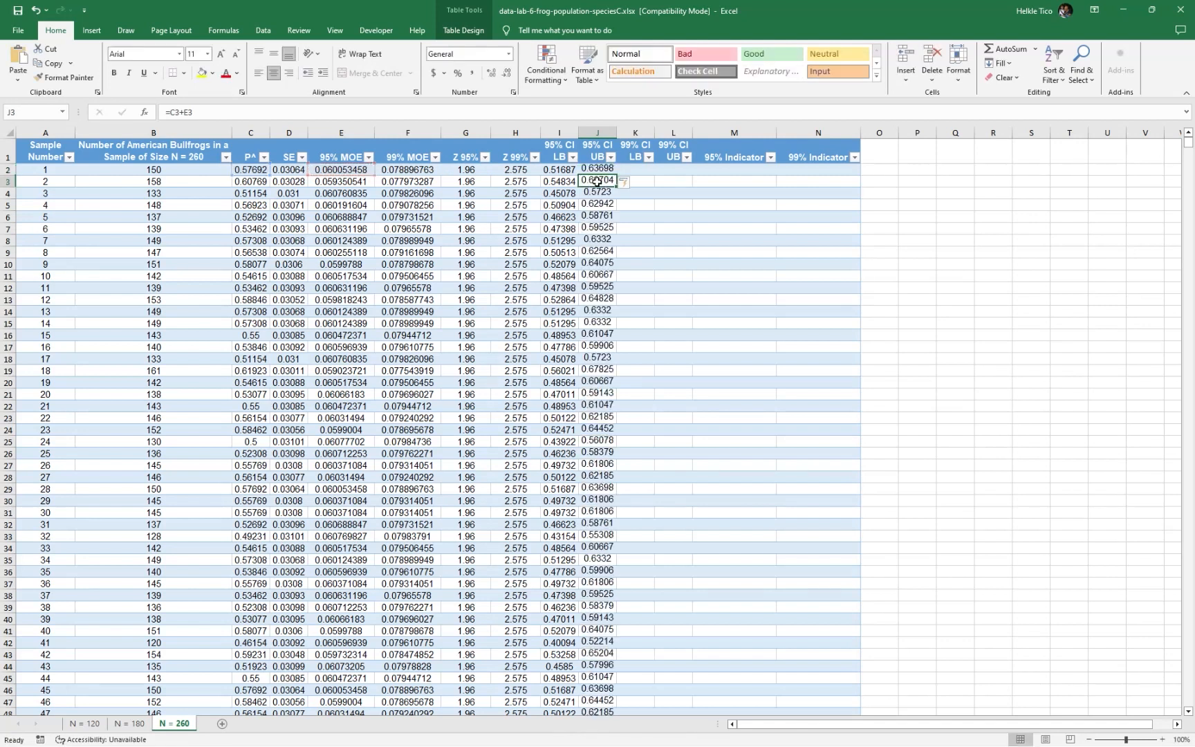
# Calculate the 99% CI LB column by entering =C2-F2 in K2
pyautogui.write('=')
pyautogui.press('Left')
pyautogui.press('Left')
pyautogui.press('Left')
pyautogui.press('Left')
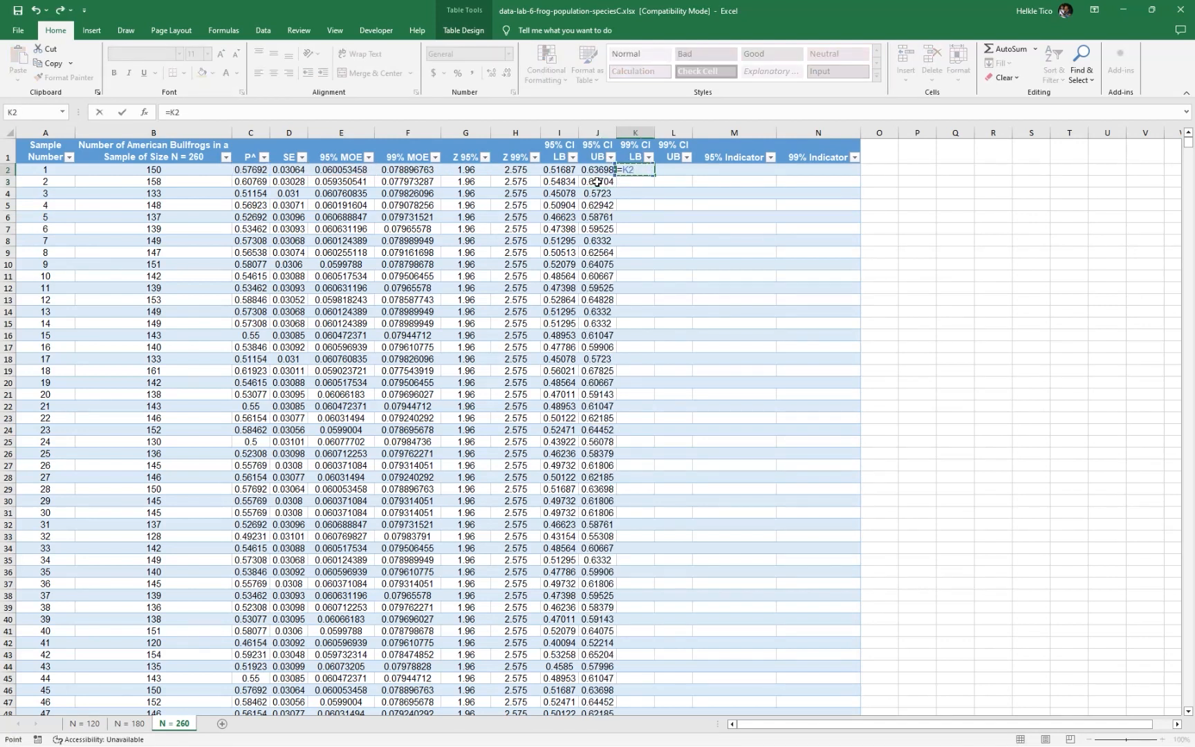
pyautogui.press('Left')
pyautogui.press('Left')
pyautogui.press('Left')
pyautogui.press('Left')
pyautogui.write('-')
pyautogui.press('Left')
pyautogui.press('Left')
pyautogui.press('Left')
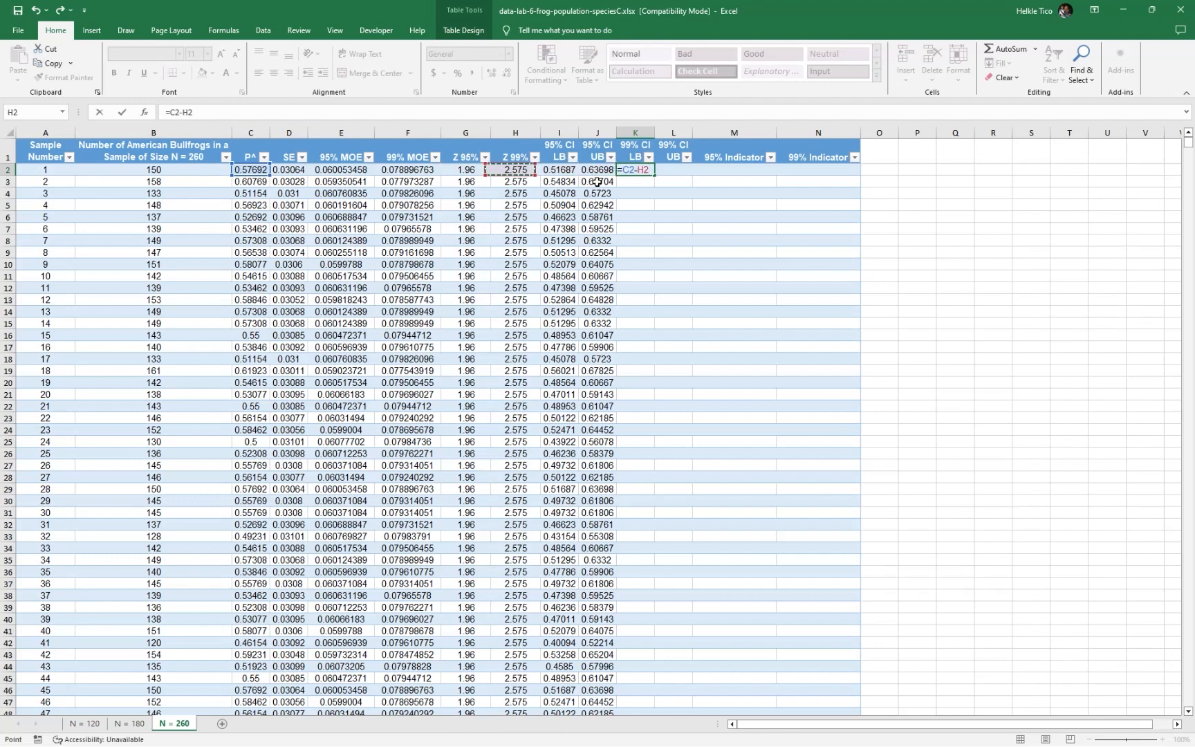
pyautogui.press('Left')
pyautogui.press('Left')
# Calculate the 99% CI UB column by entering =C2+F2 in L2
pyautogui.press('Left')
pyautogui.press('Right')
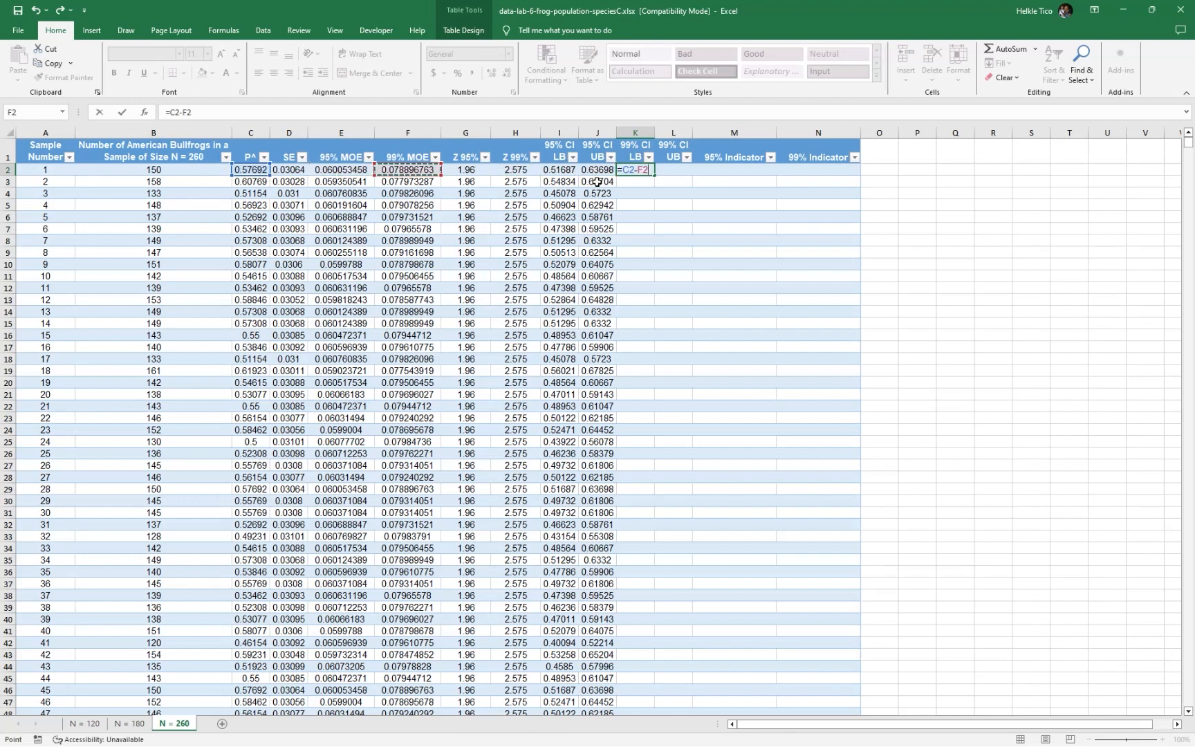
pyautogui.press('Tab')
pyautogui.write('=')
pyautogui.press('Left')
pyautogui.press('Left')
pyautogui.press('Left')
pyautogui.press('Left')
pyautogui.press('Left')
pyautogui.press('Left')
pyautogui.press('Left')
pyautogui.press('Left')
pyautogui.press('Left')
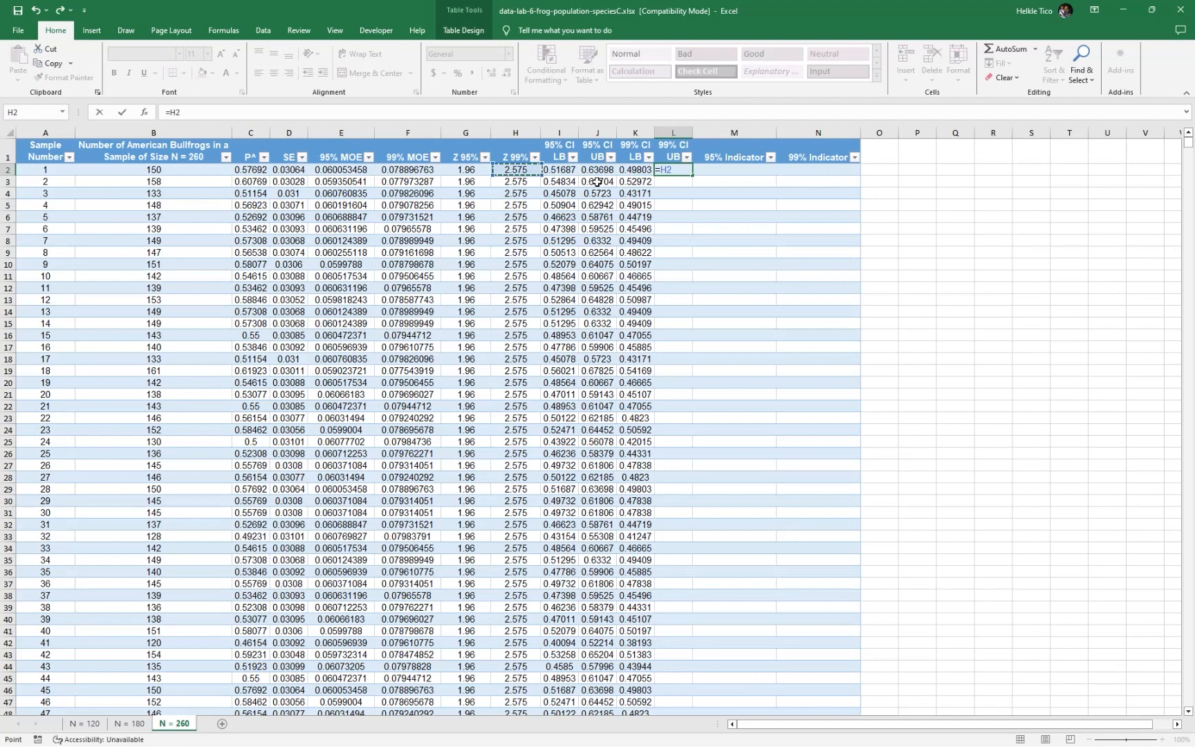
pyautogui.write('+')
pyautogui.press('Left')
pyautogui.press('Left')
pyautogui.press('Left')
pyautogui.press('Left')
pyautogui.press('Left')
pyautogui.press('Left')
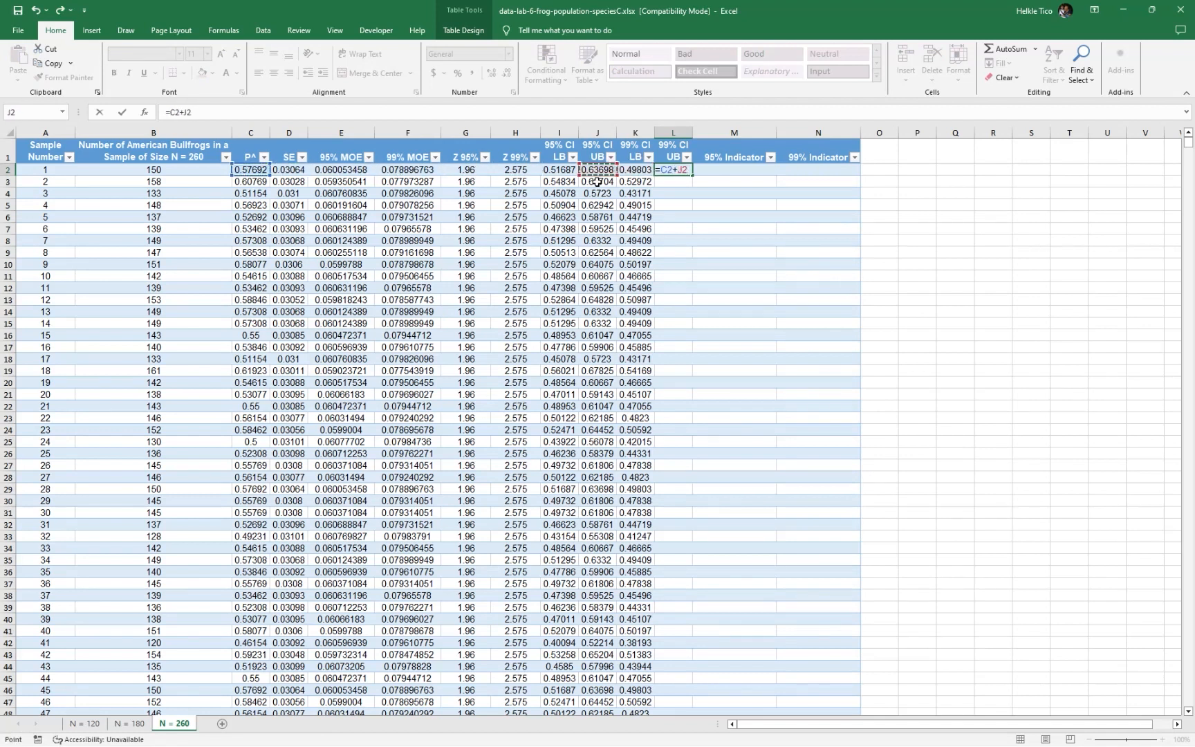
pyautogui.press('Tab')
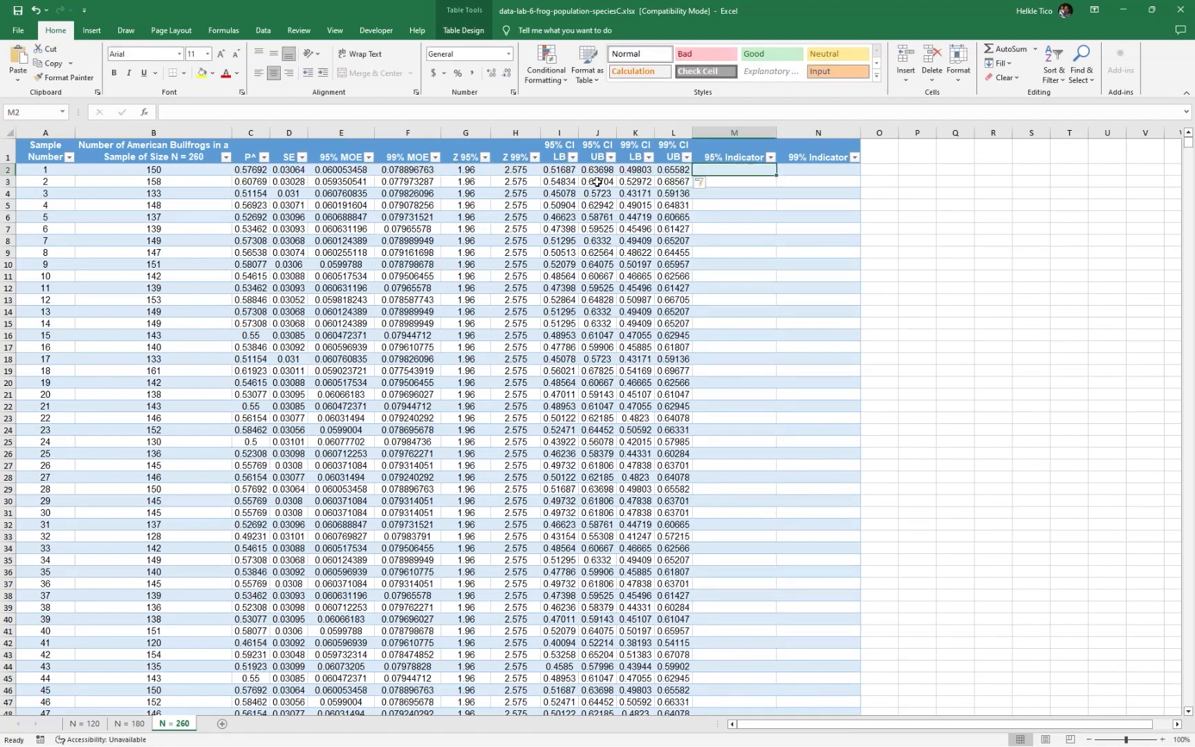
# Fill the 95% Indicator column by entering =1*(I2>0.55)+1*(J2<0.55) in M2
pyautogui.write('=1*(')
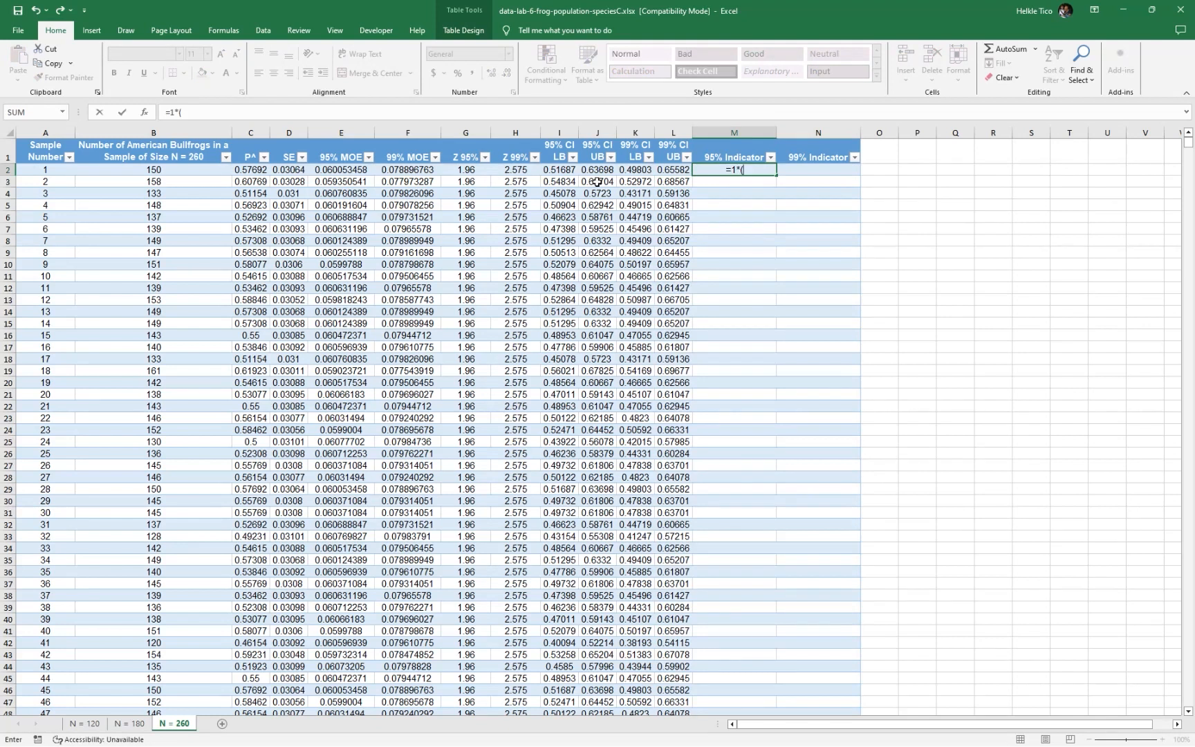
pyautogui.press('Left')
pyautogui.press('Left')
pyautogui.press('Left')
pyautogui.press('Left')
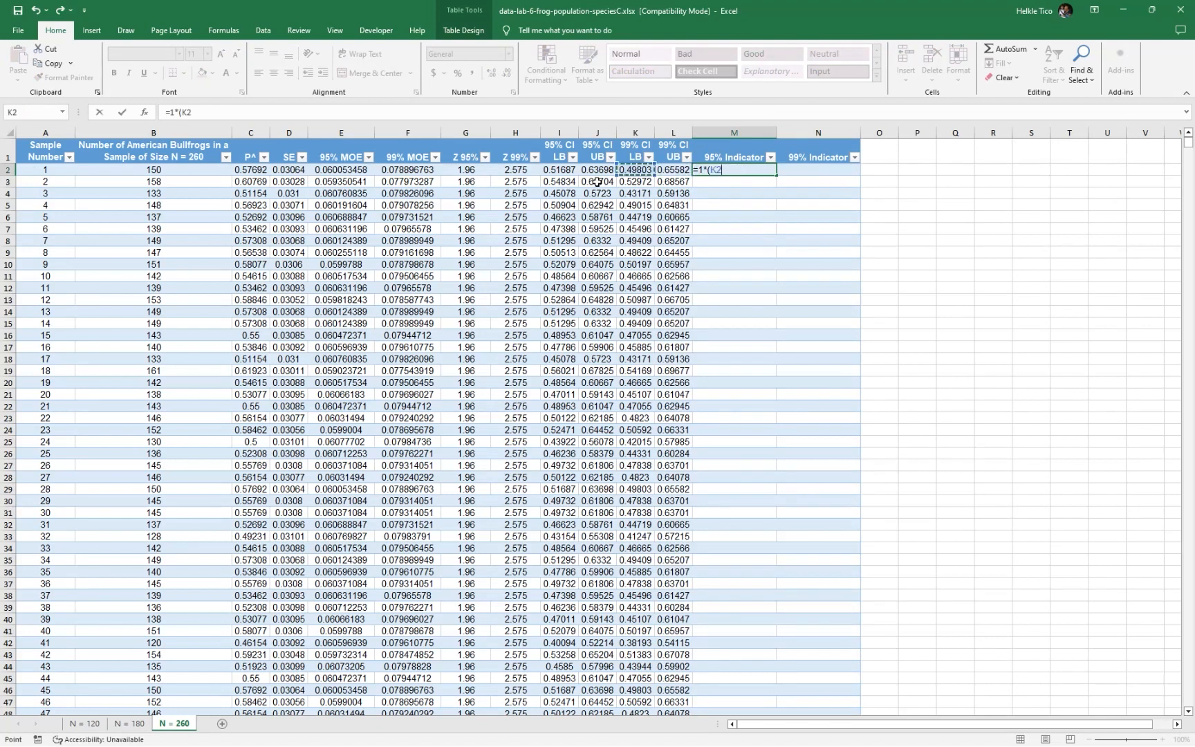
pyautogui.write('>')
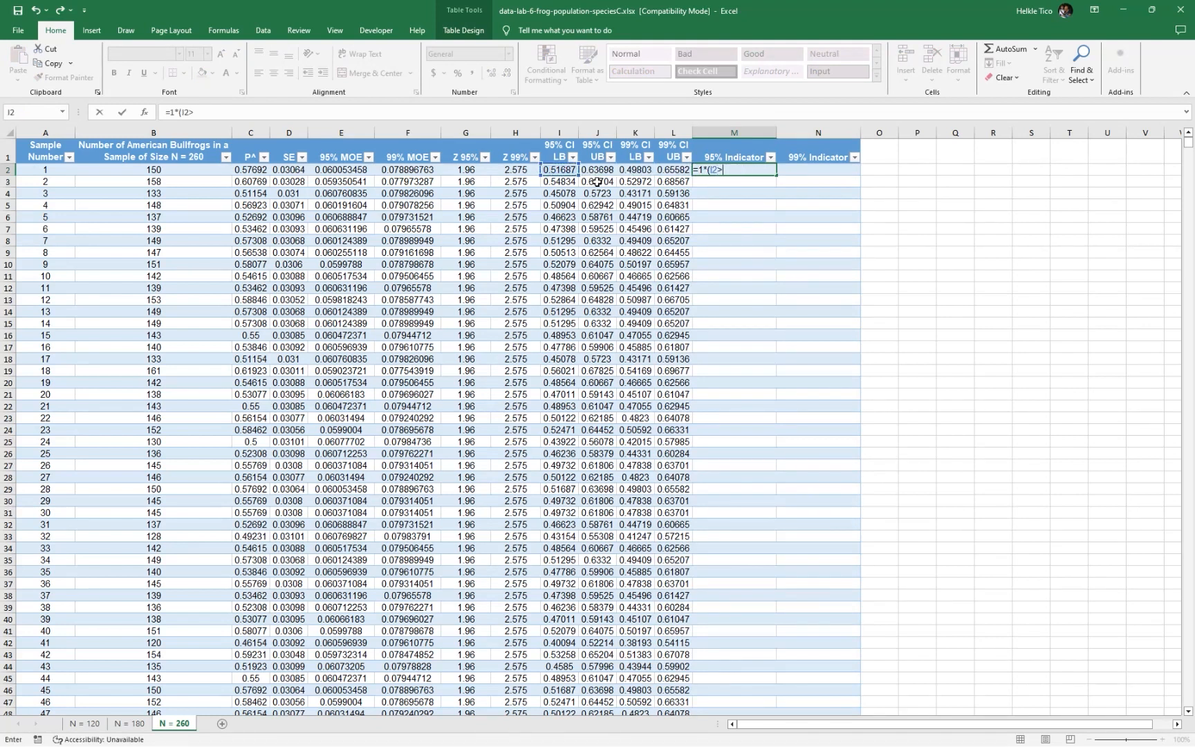
pyautogui.write('0.55)+1*(')
pyautogui.press('Left')
pyautogui.press('Left')
pyautogui.press('Left')
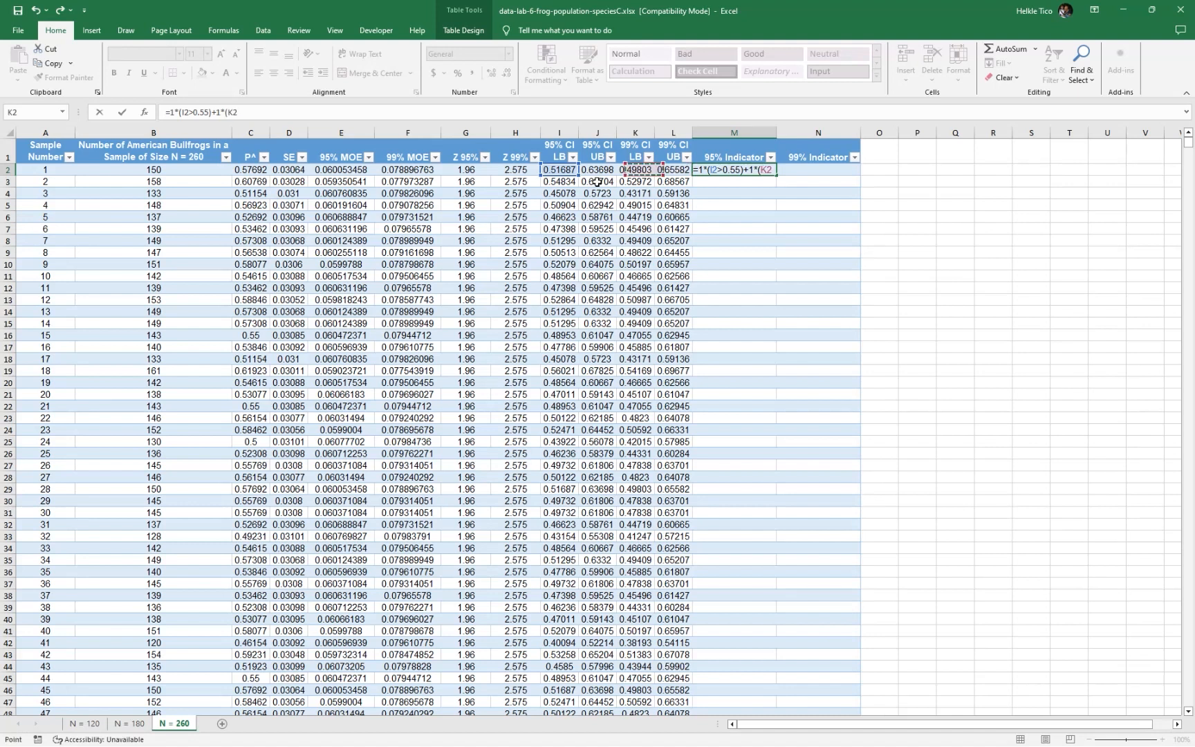
pyautogui.write('<0.55')
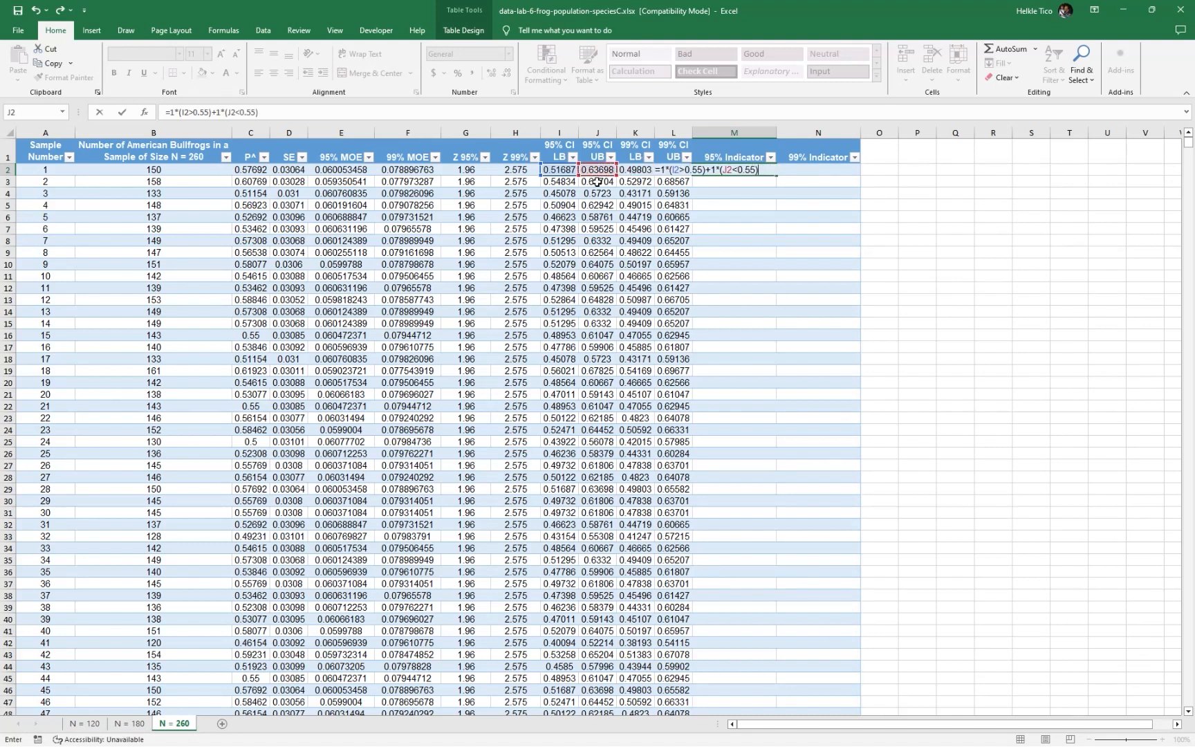
pyautogui.press('Tab')
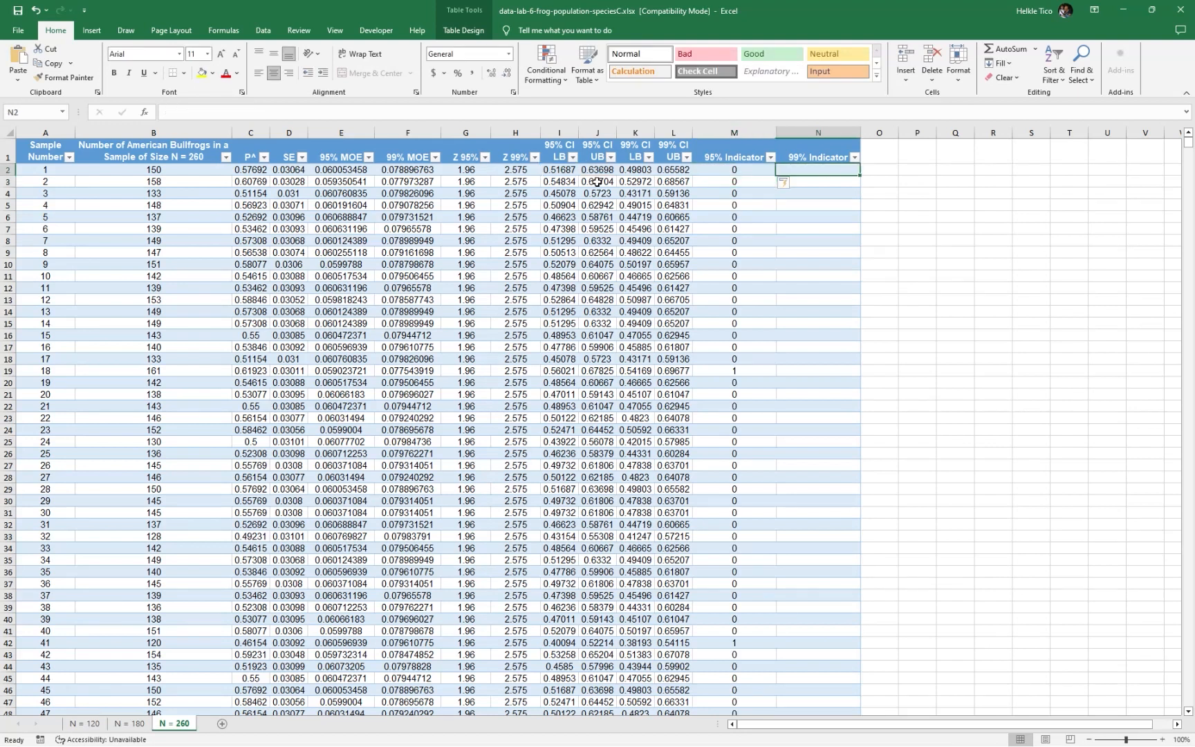
# Fill the 99% Indicator column by entering =1*(K2>0.55)+1*(L2<0.55) in N2
pyautogui.write('=1*')
pyautogui.press('Left')
pyautogui.press('Left')
pyautogui.press('Left')
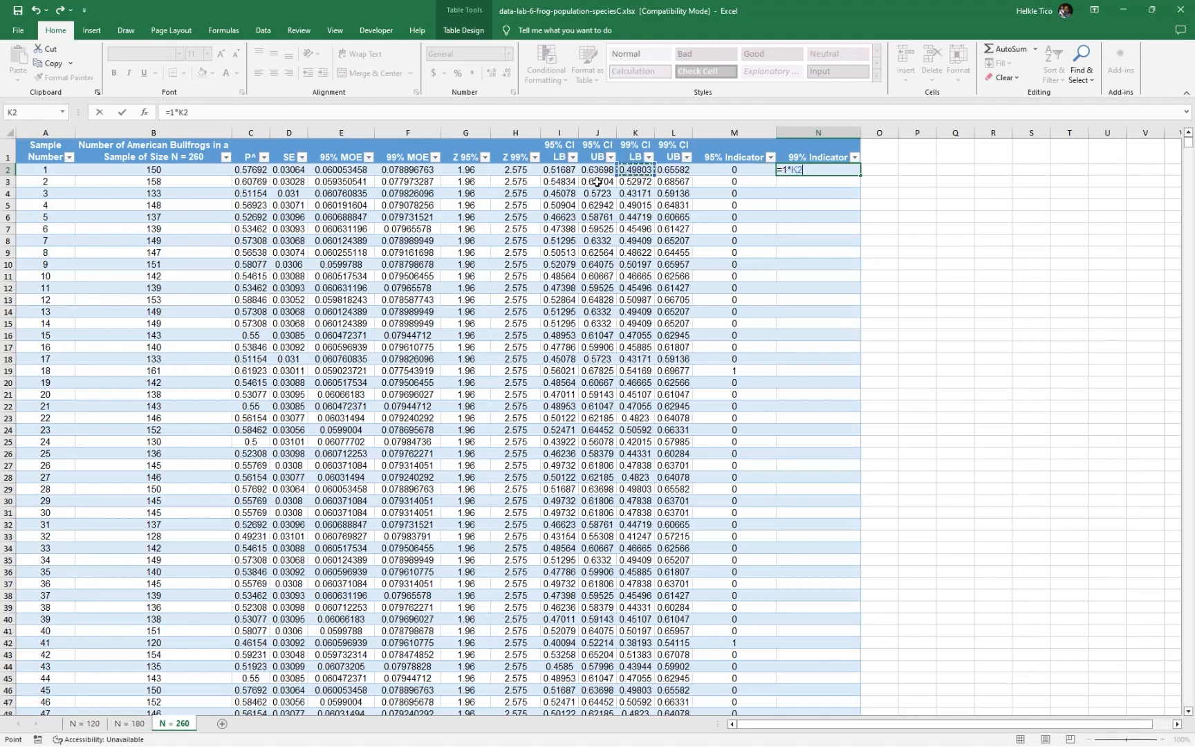
pyautogui.write('>0.55)')
pyautogui.click(793, 170)
pyautogui.write('(')
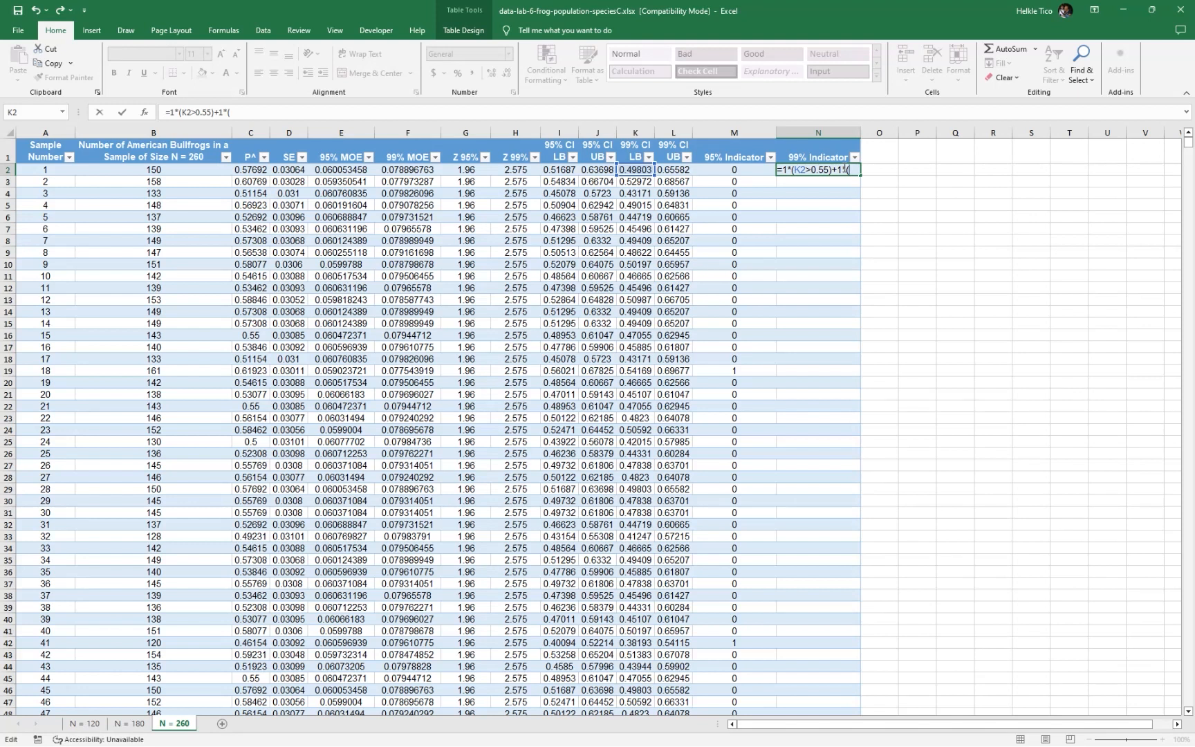
pyautogui.click(671, 170)
pyautogui.write('<0.55')
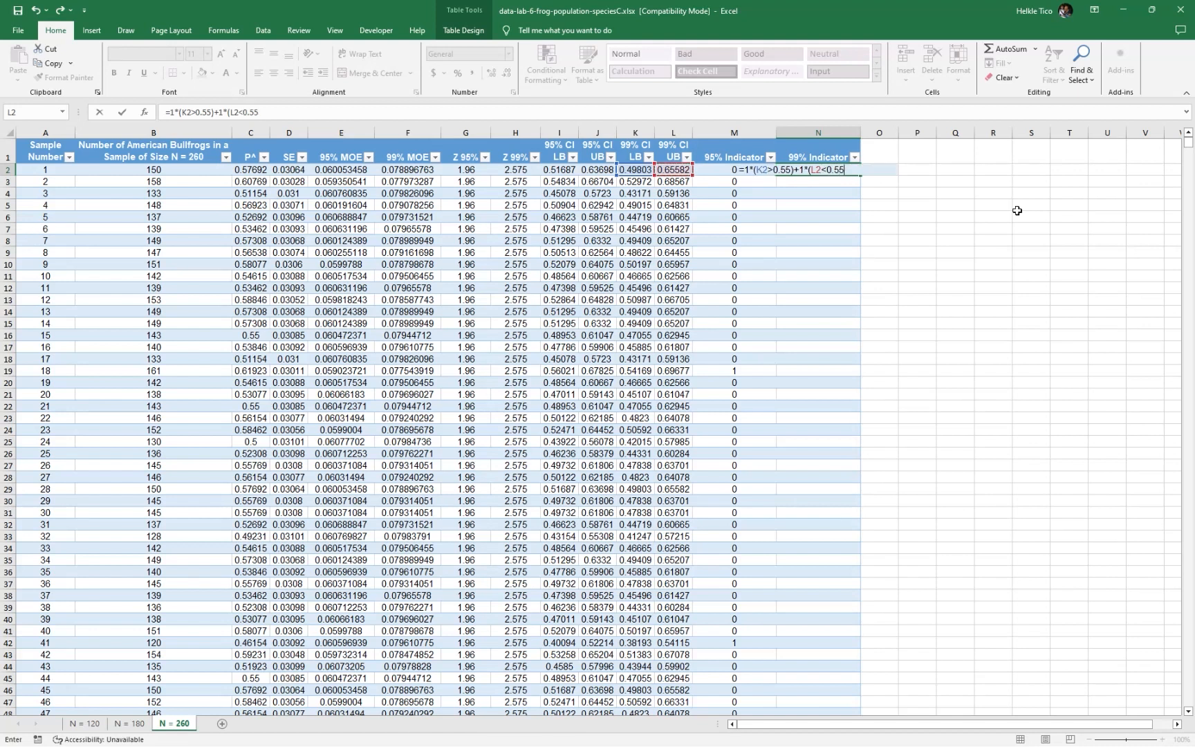
pyautogui.write(')')
pyautogui.press('Return')
# Complete the 99% Indicator formula in N2 so it fills down the whole table column
pyautogui.press('Right')
pyautogui.press('Right')
pyautogui.press('Right')
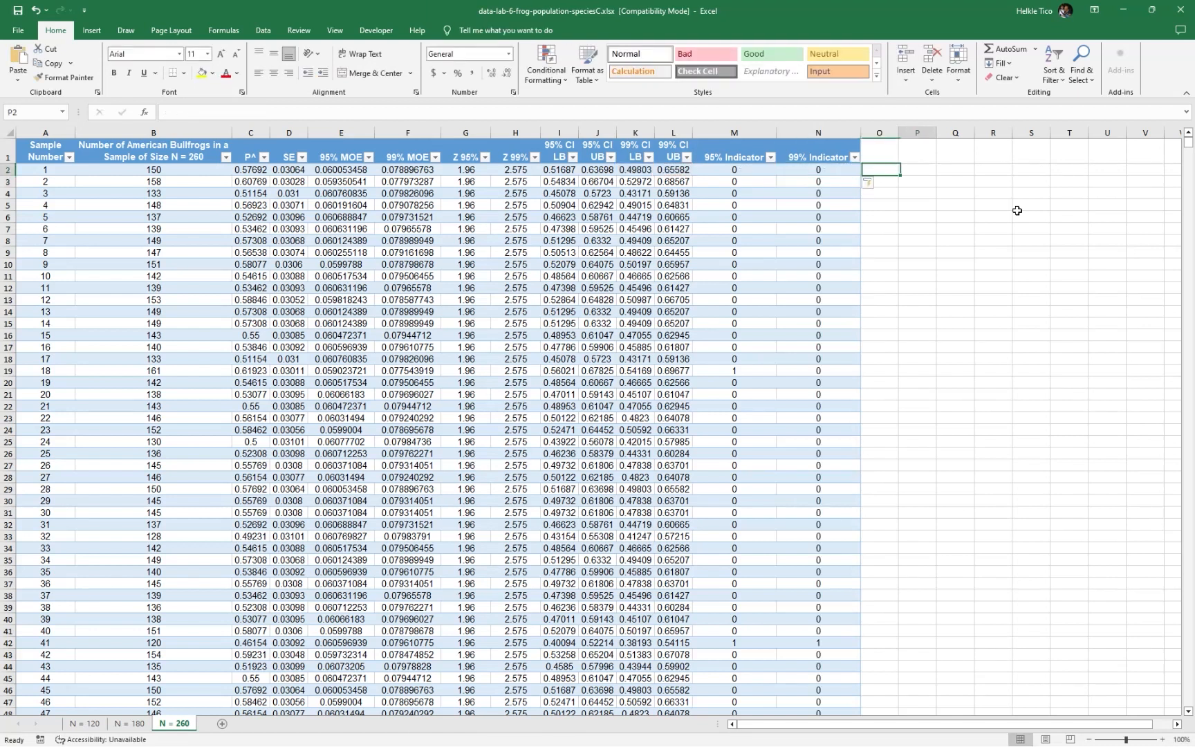
# Average the N = 260 table's 95% Indicator column in P3 with =AVERAGE(Table4[95% Indicator])
pyautogui.press('Left')
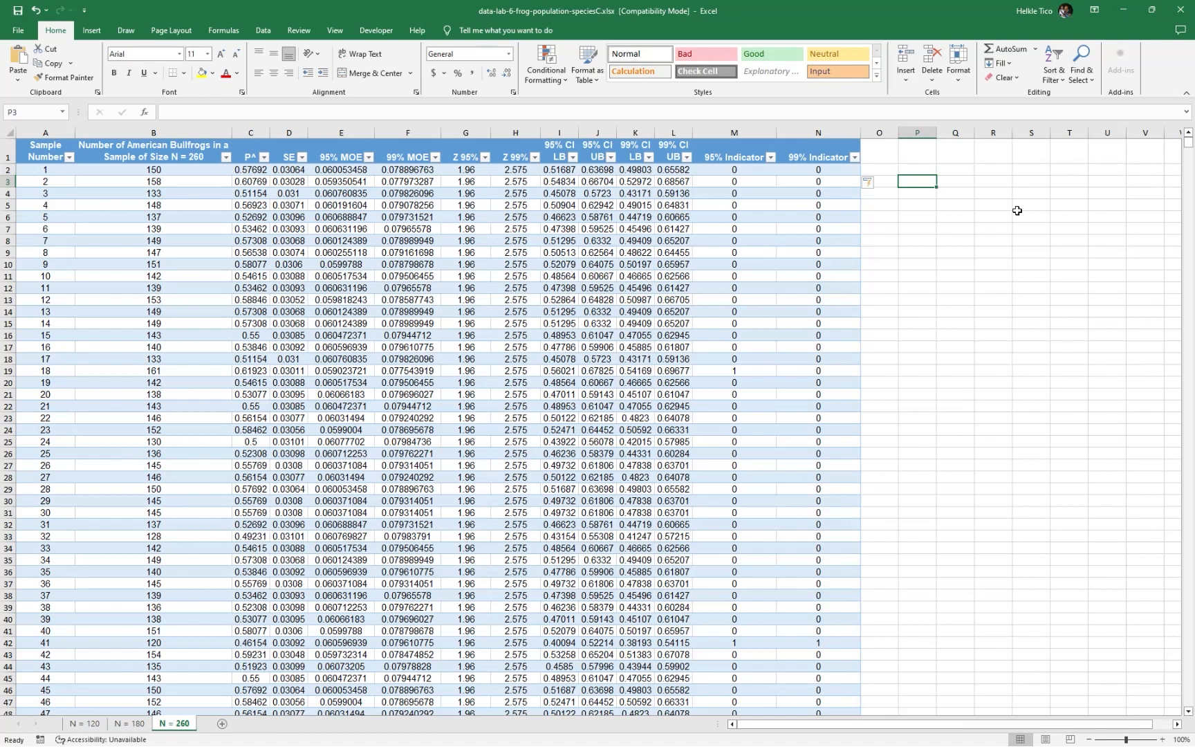
pyautogui.write('=average')
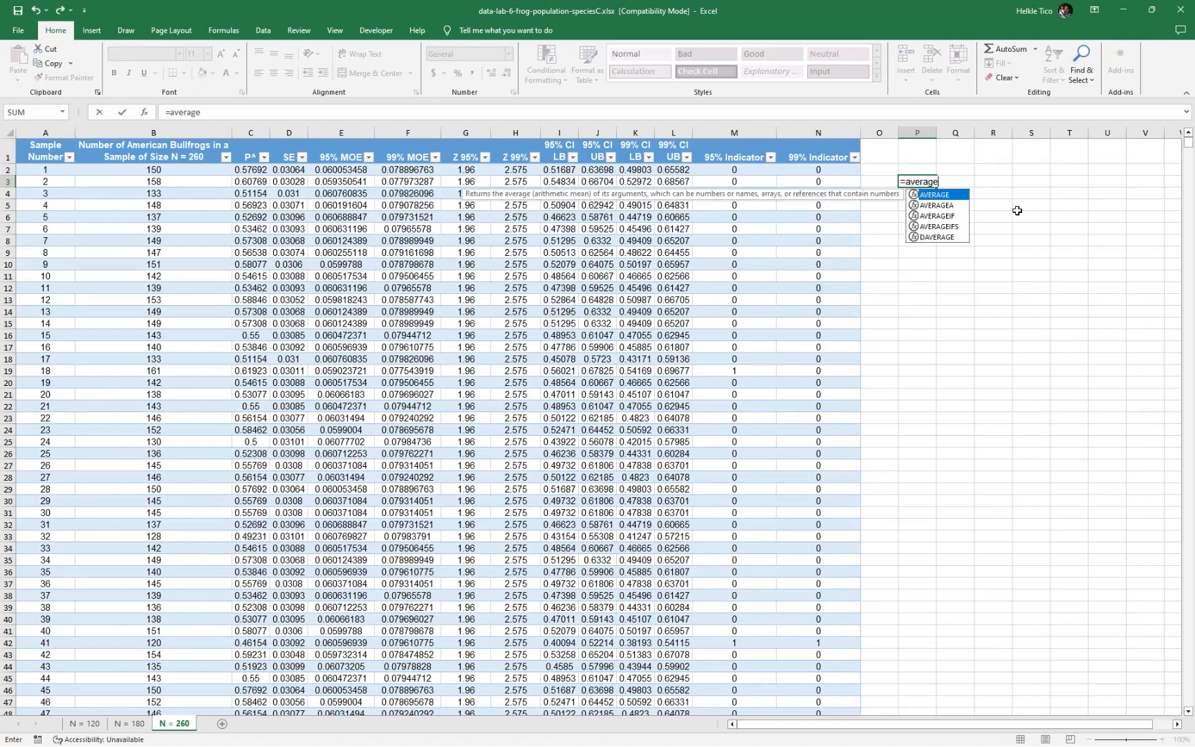
pyautogui.press('Tab')
pyautogui.write('tabl')
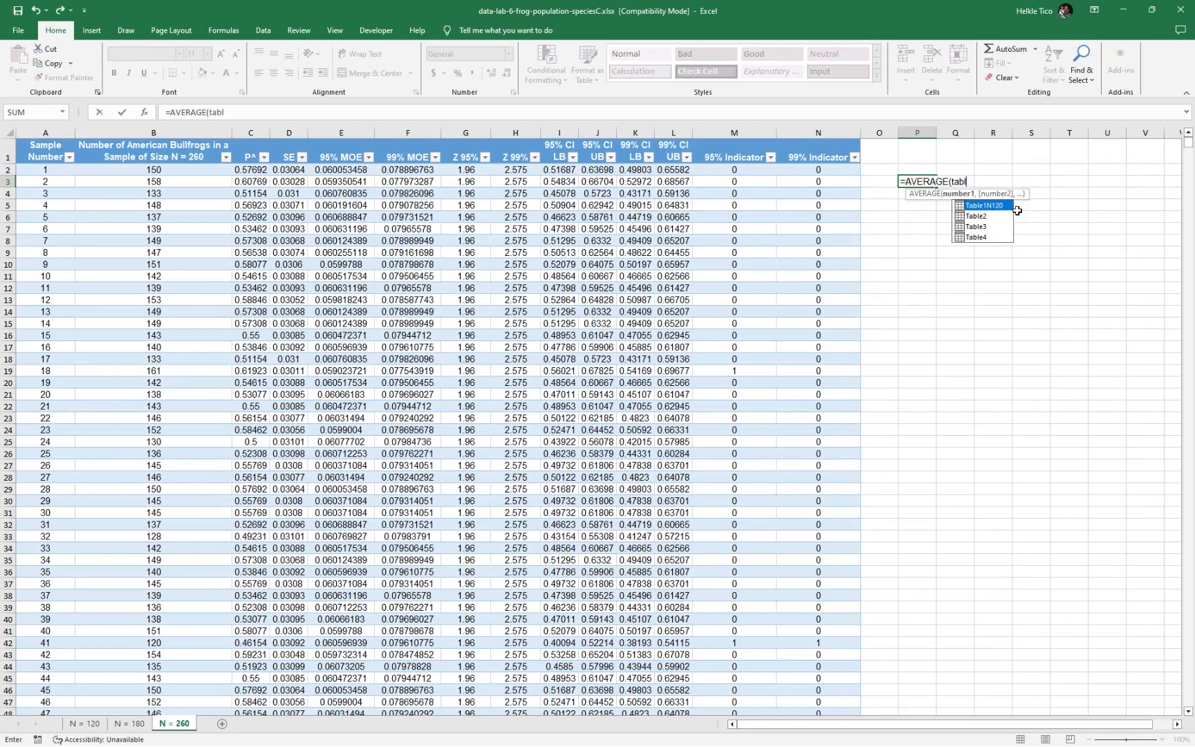
pyautogui.write('e4[')
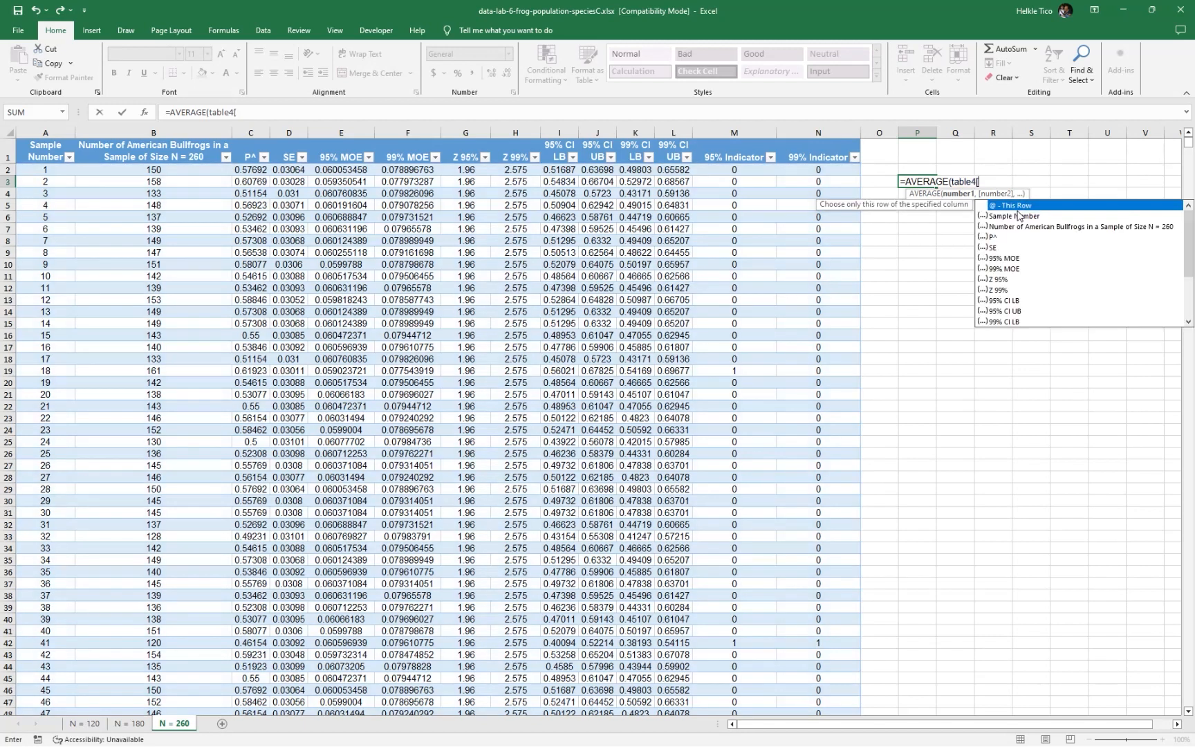
pyautogui.write('95')
pyautogui.press('Down')
pyautogui.press('Down')
pyautogui.press('Down')
pyautogui.press('Tab')
pyautogui.press('Return')
pyautogui.press('Return')
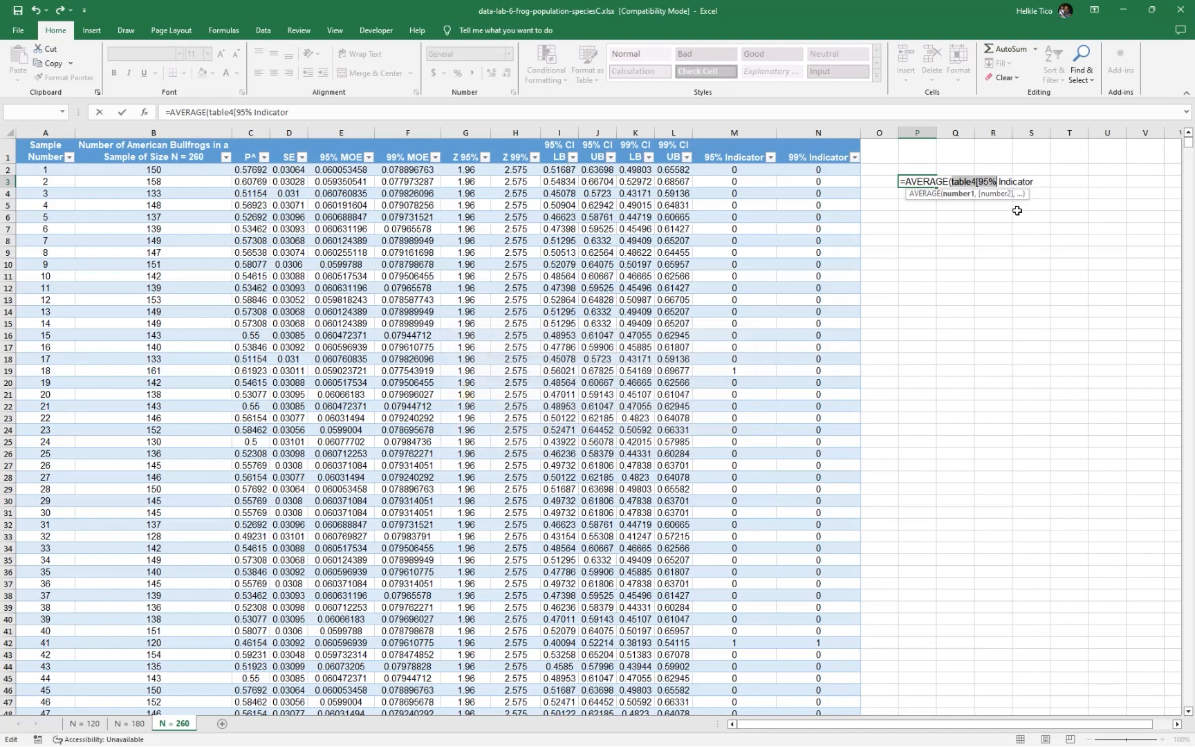
pyautogui.press('Right')
pyautogui.press('BackSpace')
pyautogui.doubleClick(1018, 208)
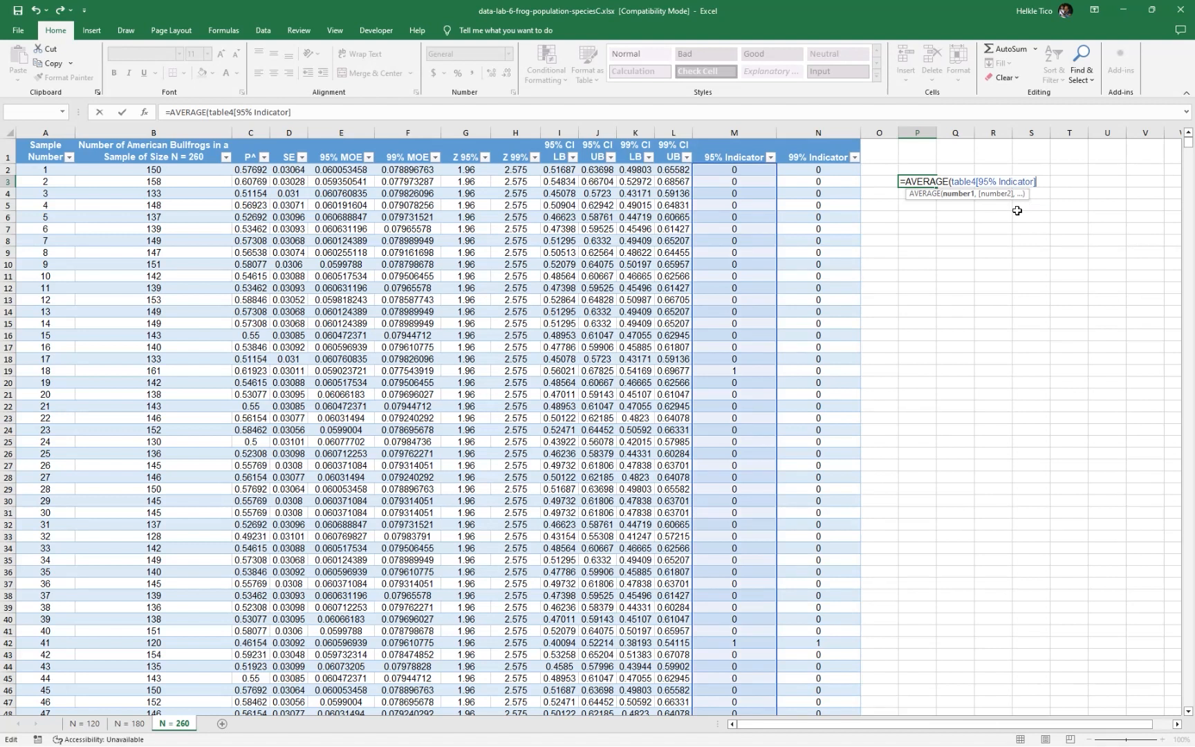
pyautogui.press('Return')
# Average the 99% Indicator column in P4 with =AVERAGE(Table4[99% Indicator]) and check the result against the indicator cells
pyautogui.write('=aver')
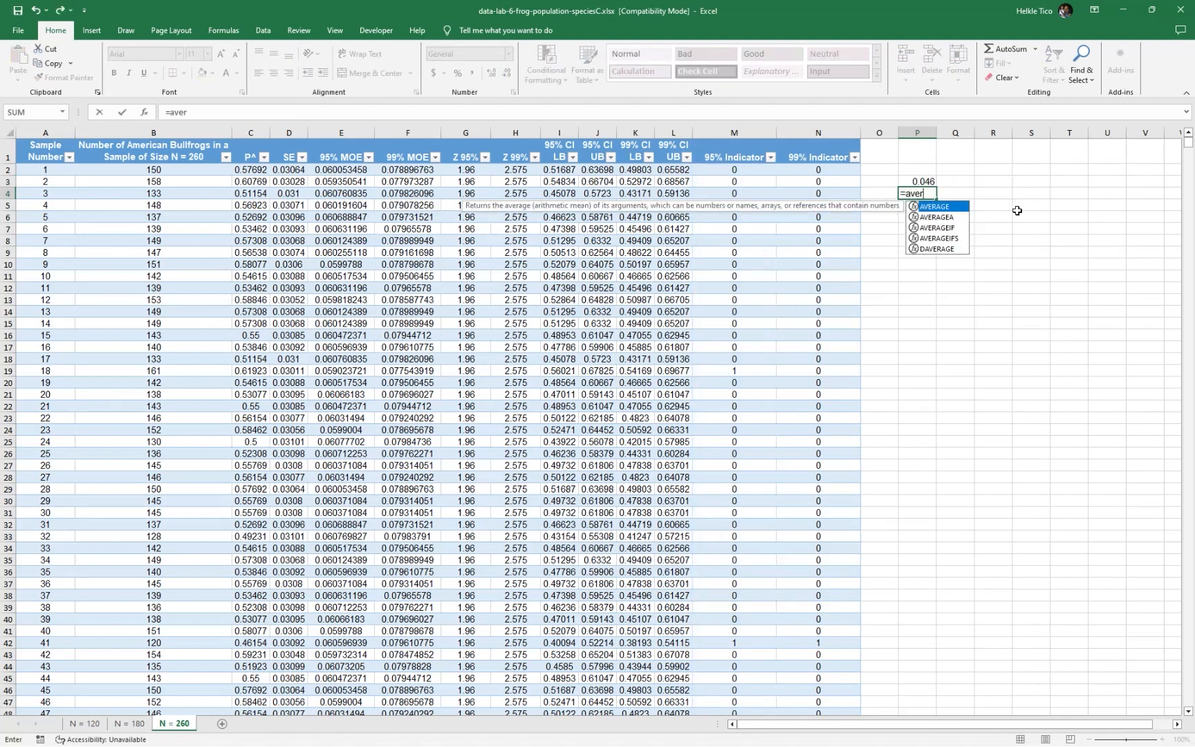
pyautogui.press('Tab')
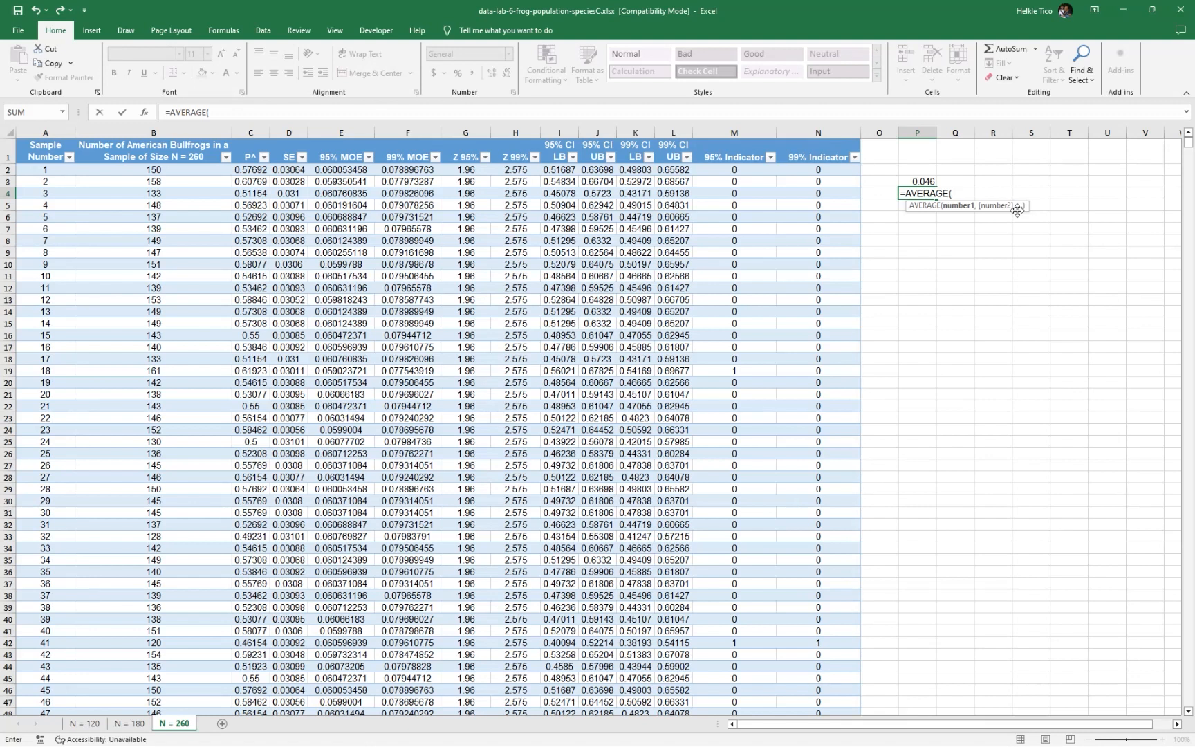
pyautogui.write('table4')
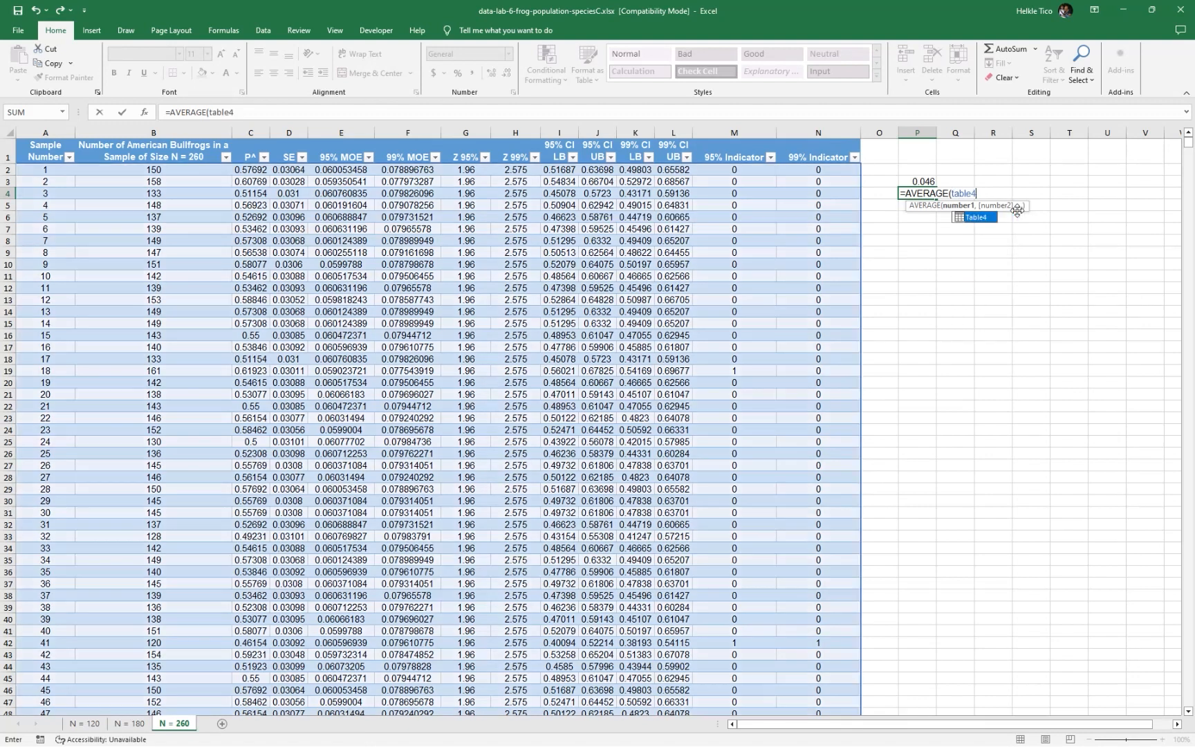
pyautogui.write('[99')
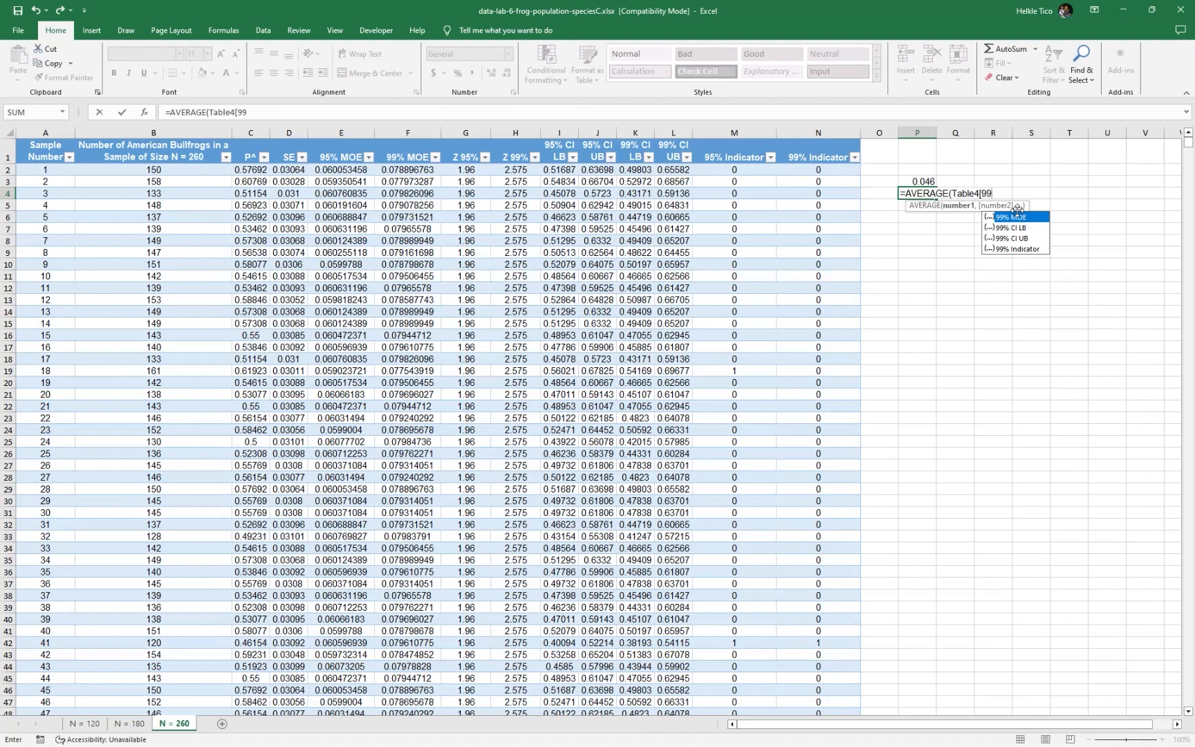
pyautogui.press('Tab')
pyautogui.write('])')
pyautogui.hotkey('ctrl', 'Return')
pyautogui.click(958, 215)
pyautogui.click(930, 180)
pyautogui.click(932, 196)
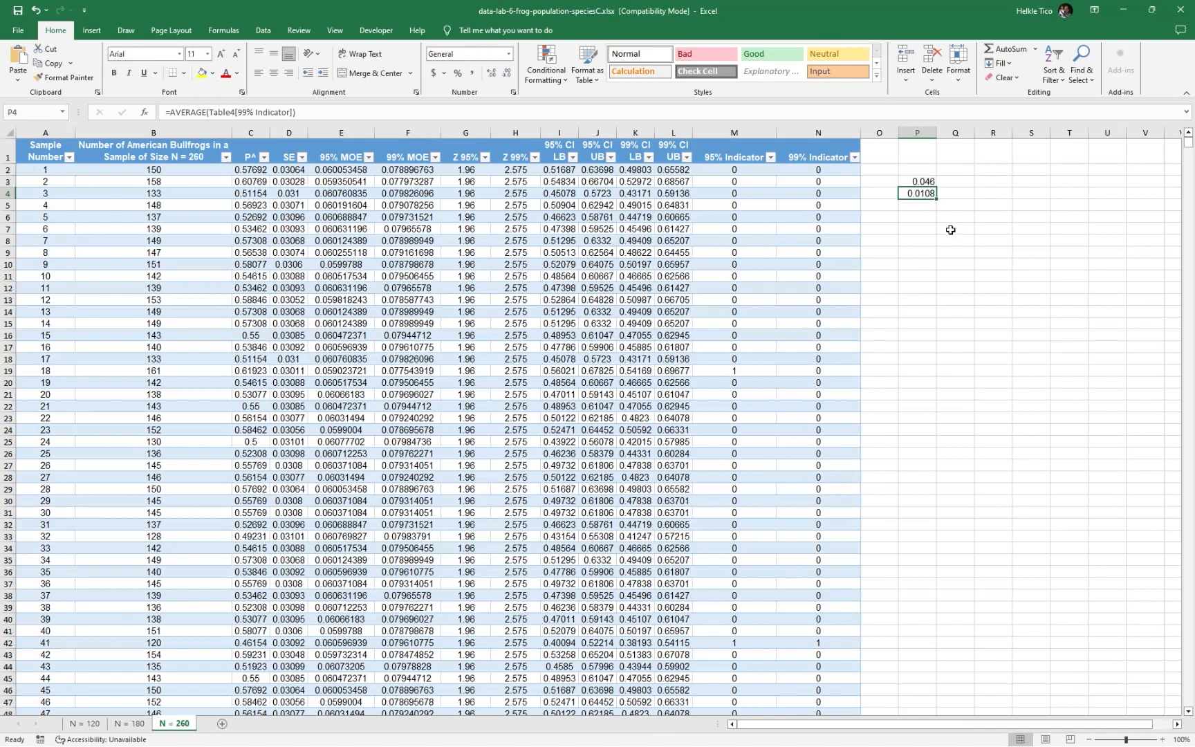
pyautogui.click(820, 170)
pyautogui.click(796, 205)
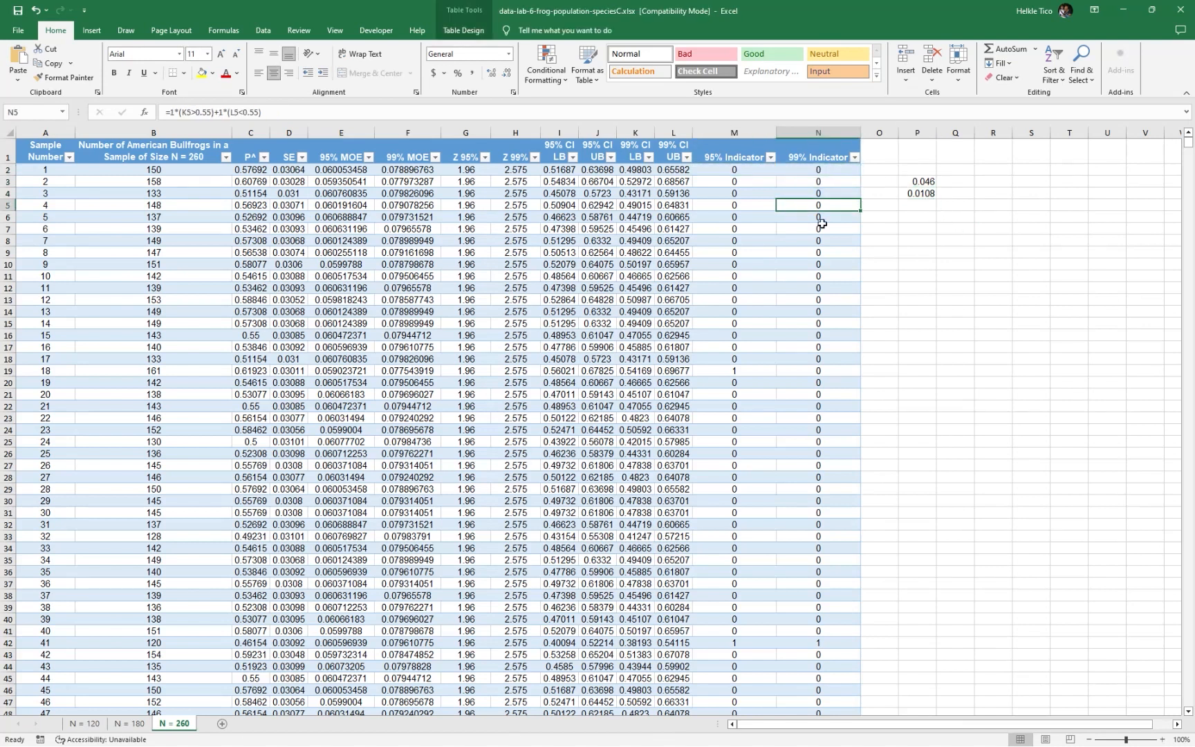
# Clear the two trial averages from P3 and P4 beside the N = 260 table
pyautogui.moveTo(920, 181); pyautogui.dragTo(935, 219)
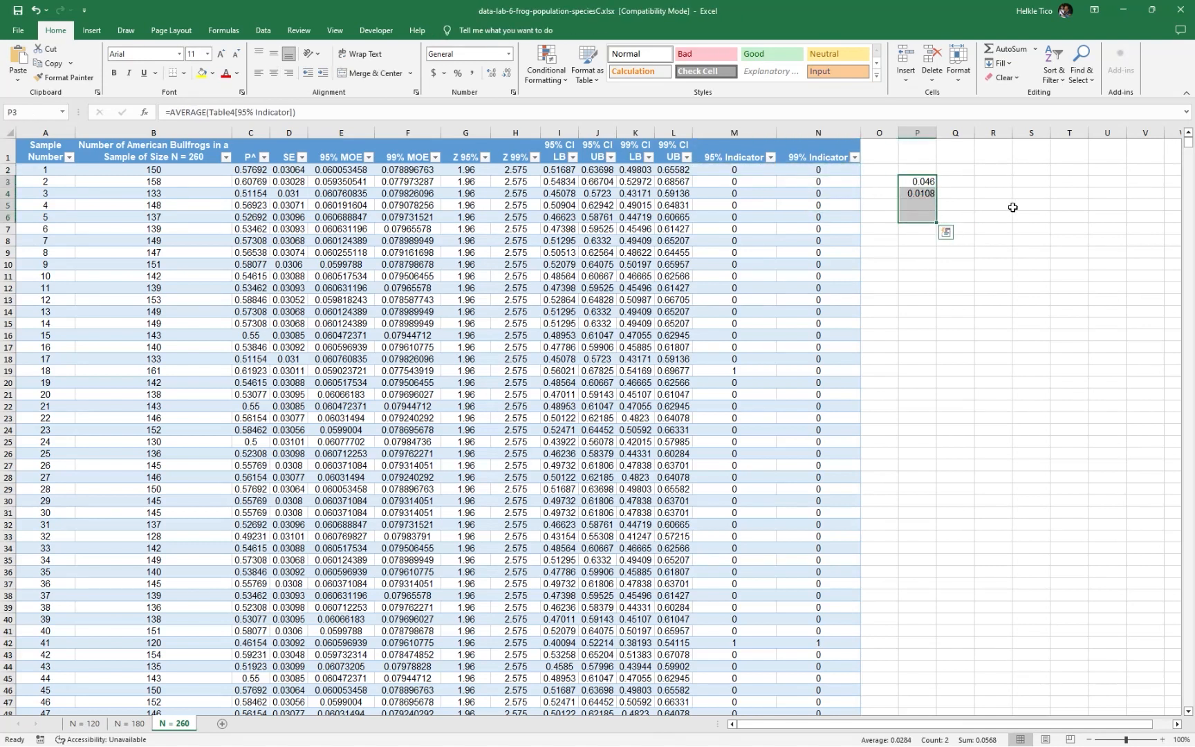
pyautogui.press('Delete')
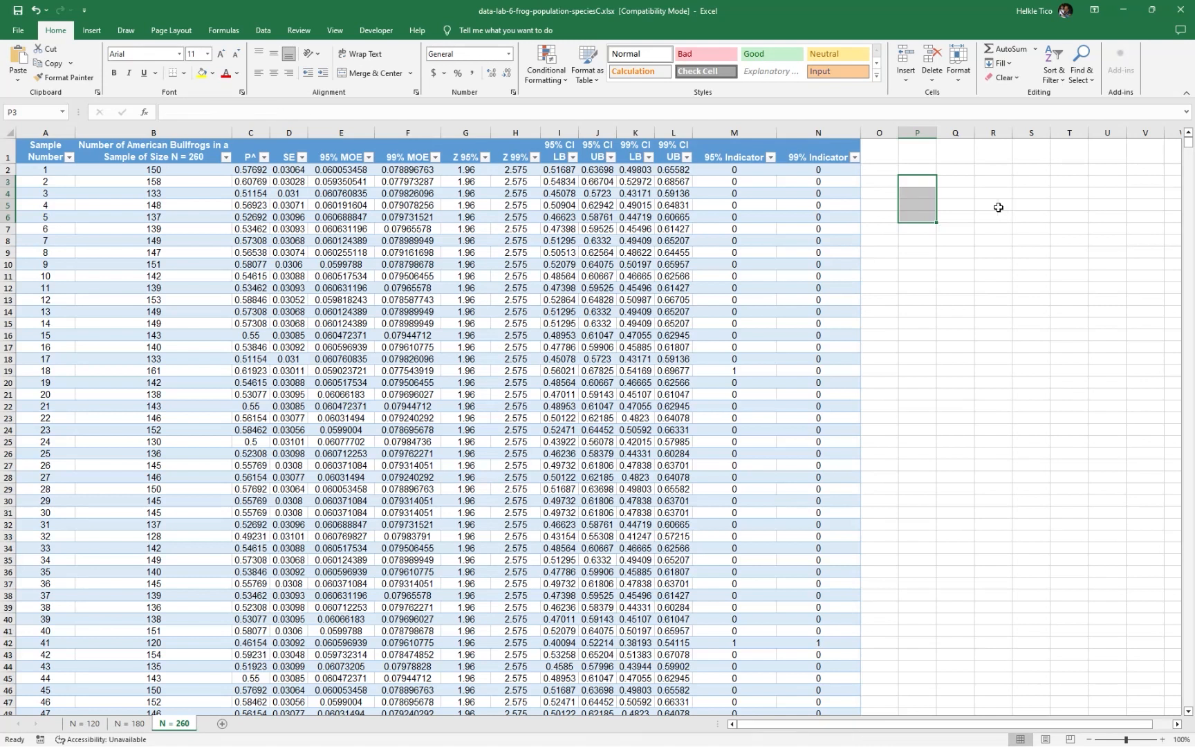
pyautogui.click(996, 206)
pyautogui.moveTo(918, 172); pyautogui.dragTo(937, 298)
pyautogui.click(987, 296)
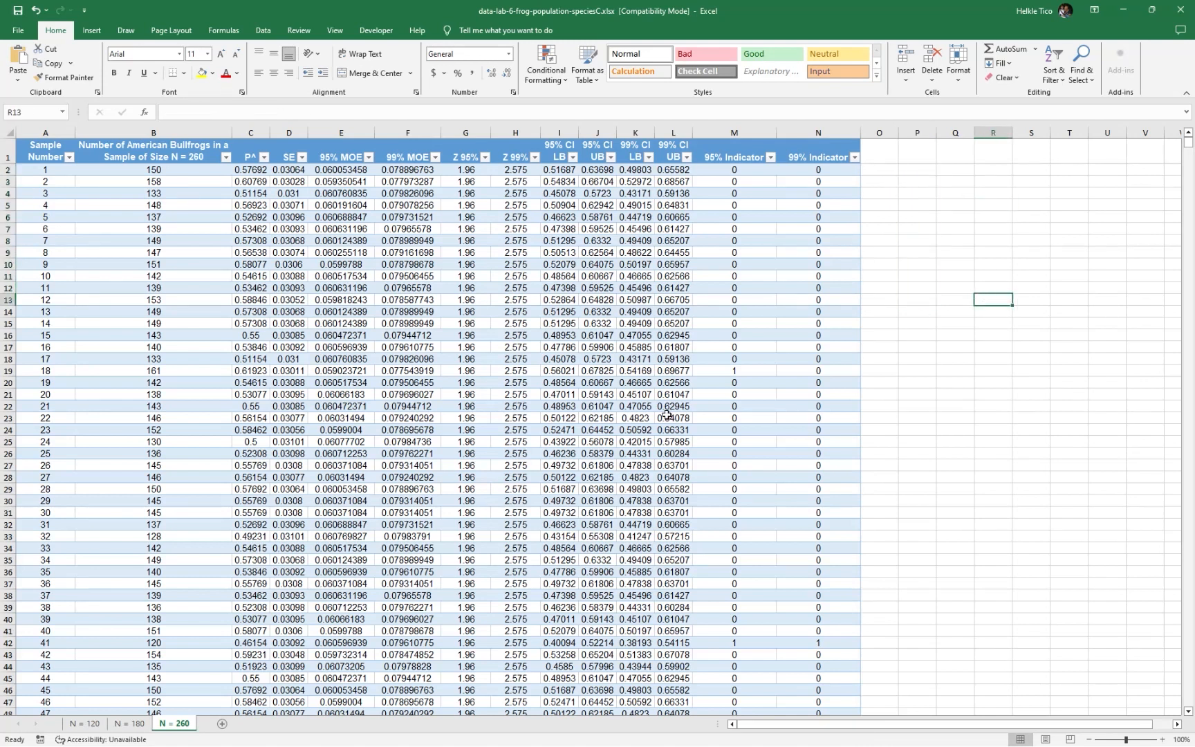
# Rename Table3 on the N = 180 sheet so its name follows the Table1N120 naming pattern
pyautogui.click(138, 725)
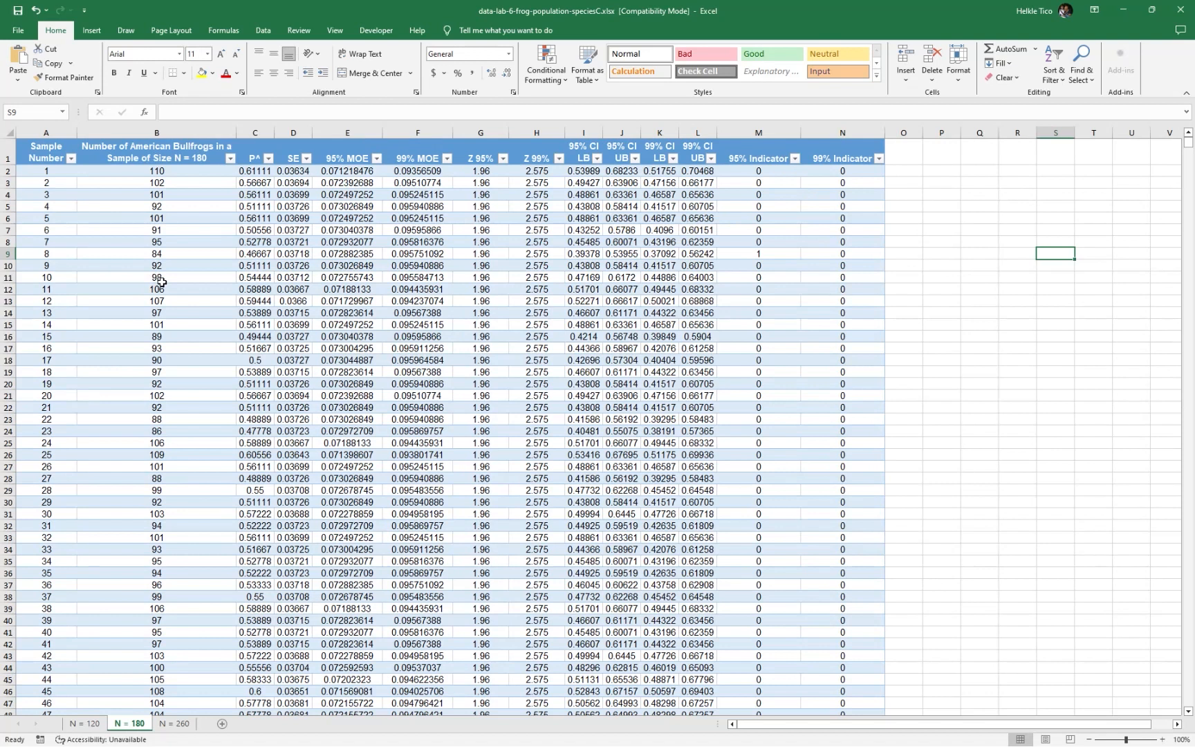
pyautogui.click(62, 111)
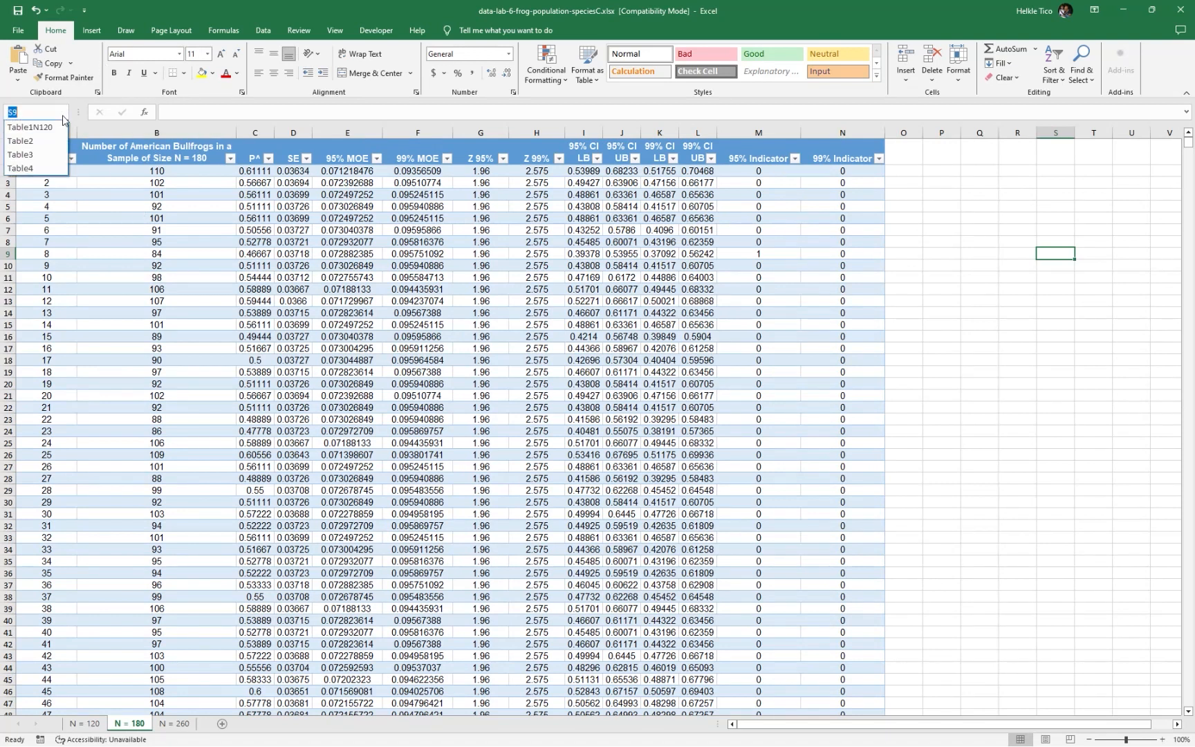
pyautogui.click(35, 158)
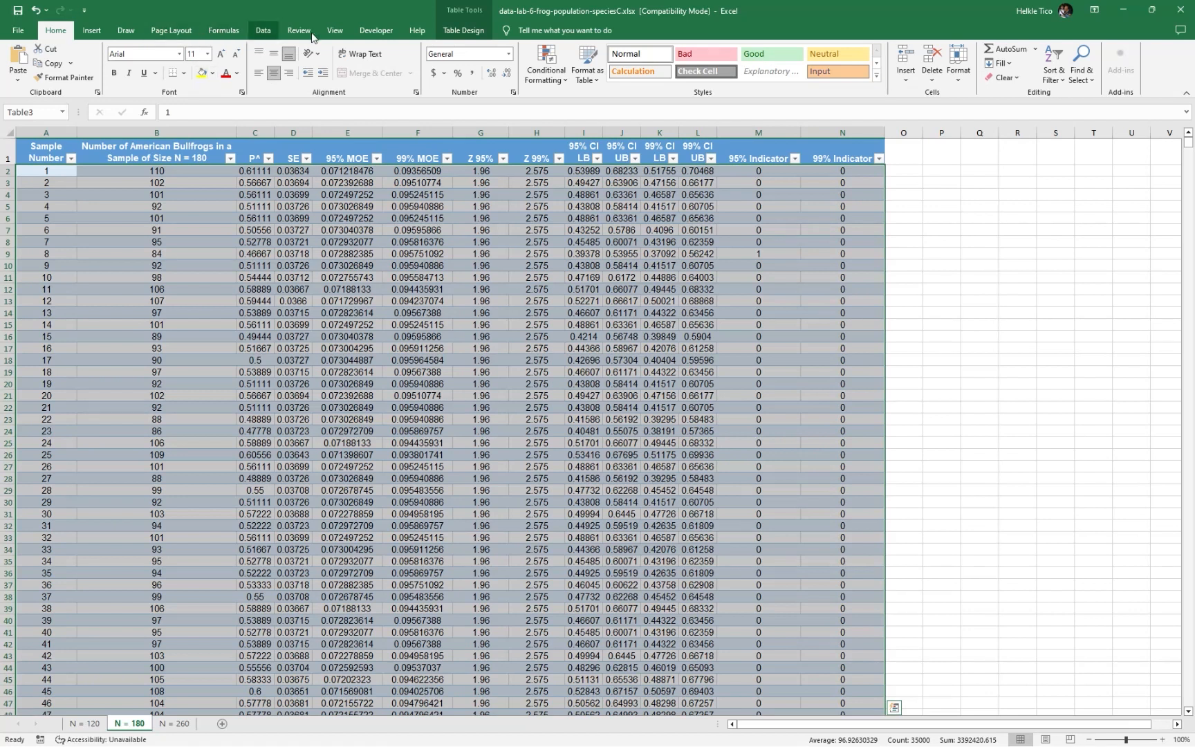
pyautogui.click(462, 30)
pyautogui.click(42, 63)
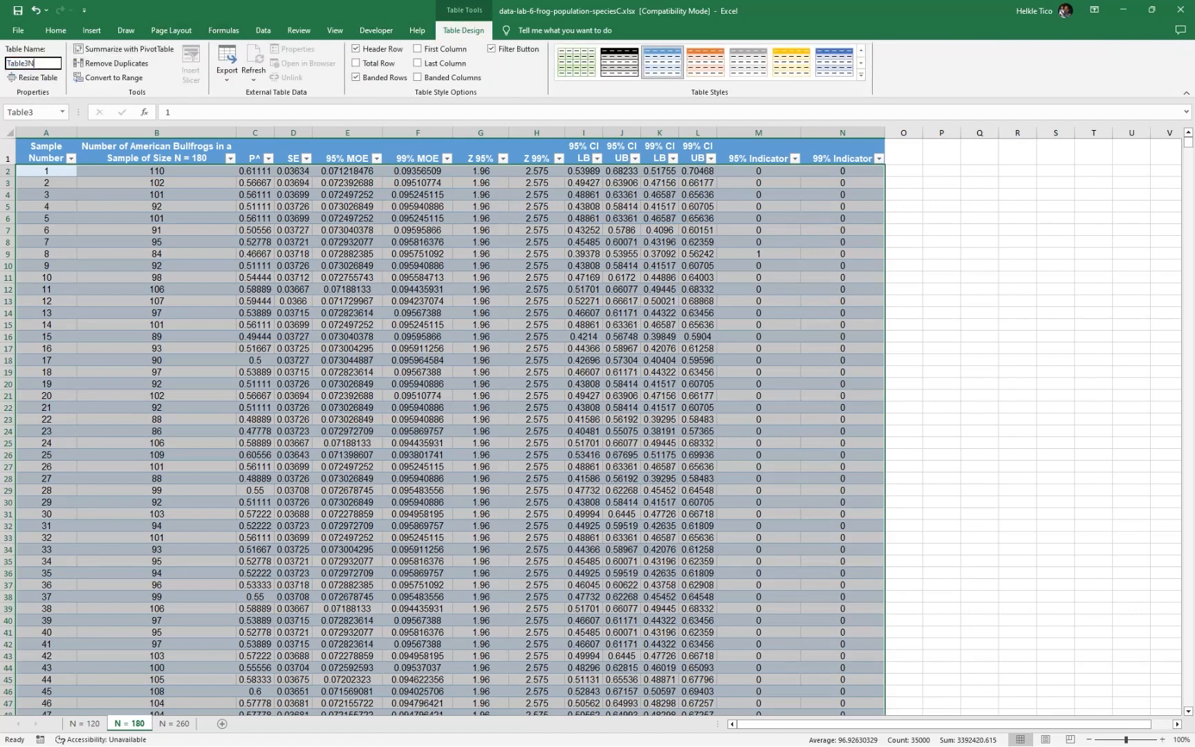
pyautogui.press('Return')
# Rename Table4 on the N = 260 sheet as Table4N260
pyautogui.click(171, 723)
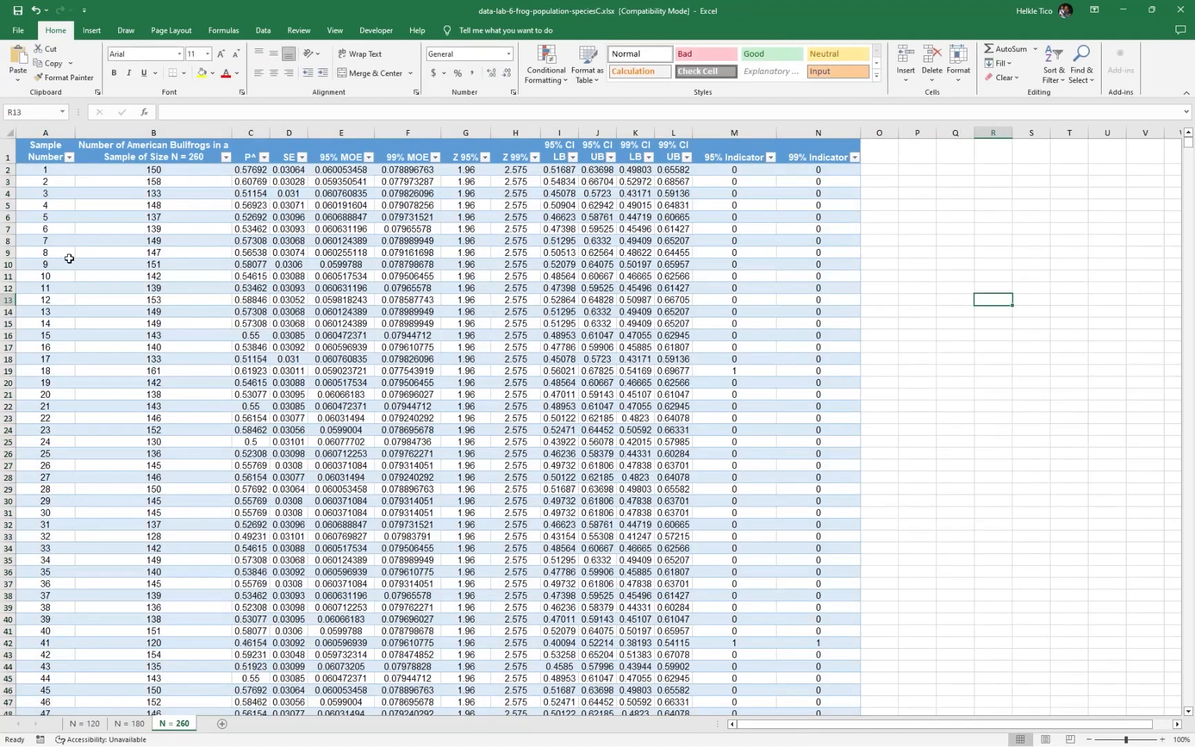
pyautogui.click(61, 111)
pyautogui.click(28, 170)
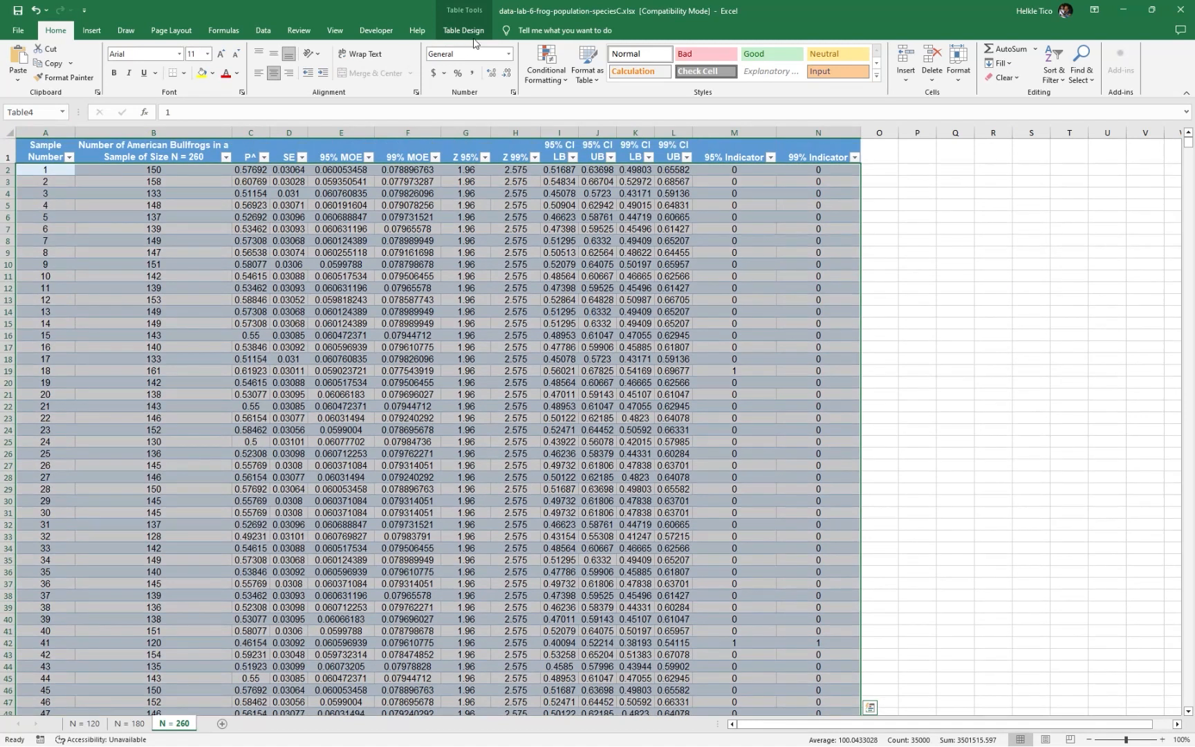
pyautogui.click(464, 30)
pyautogui.doubleClick(56, 63)
pyautogui.click(56, 63)
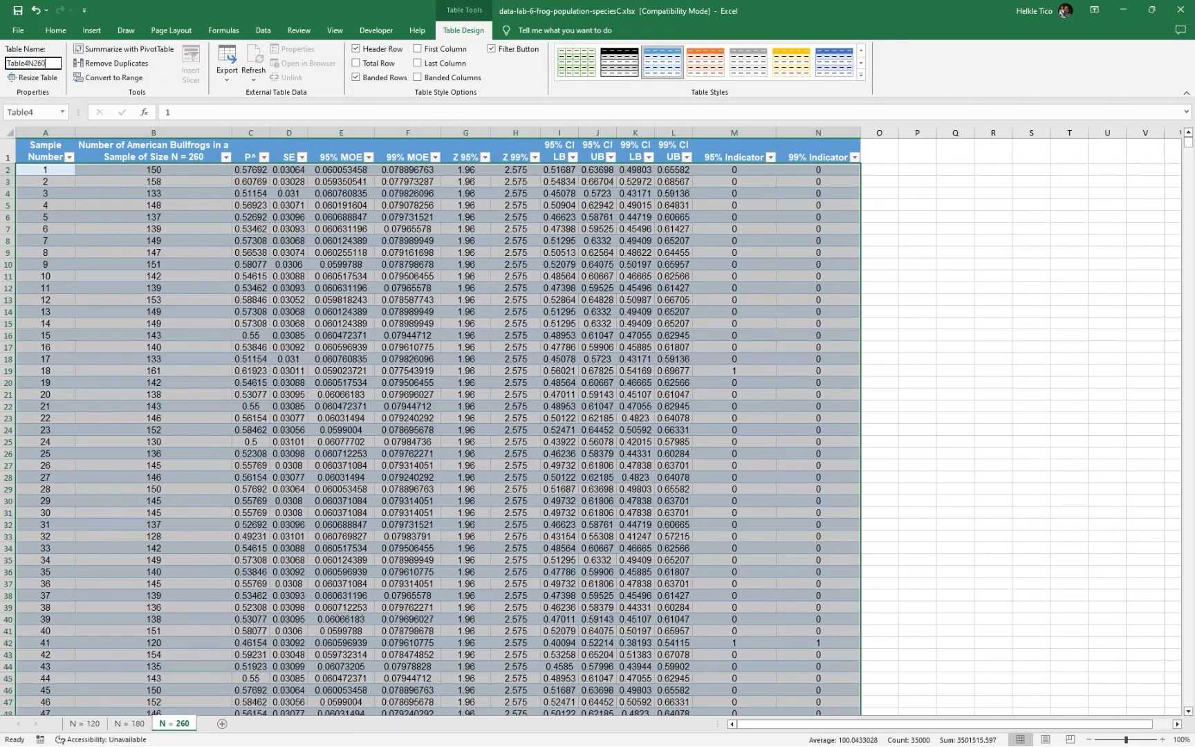
pyautogui.press('Return')
pyautogui.click(955, 276)
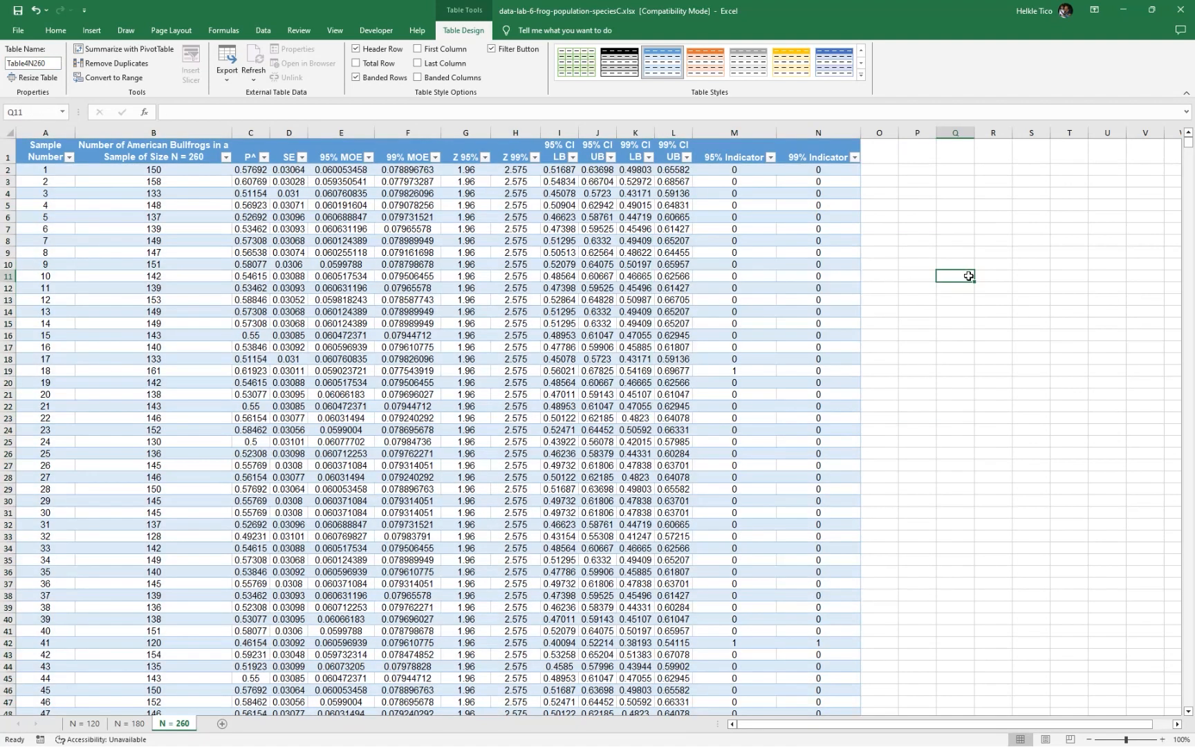
# Open the N = 120 sheet's answer table and examine parts (b) to (d) in the lab PDF for sample sizes and rounding requirements
pyautogui.click(88, 724)
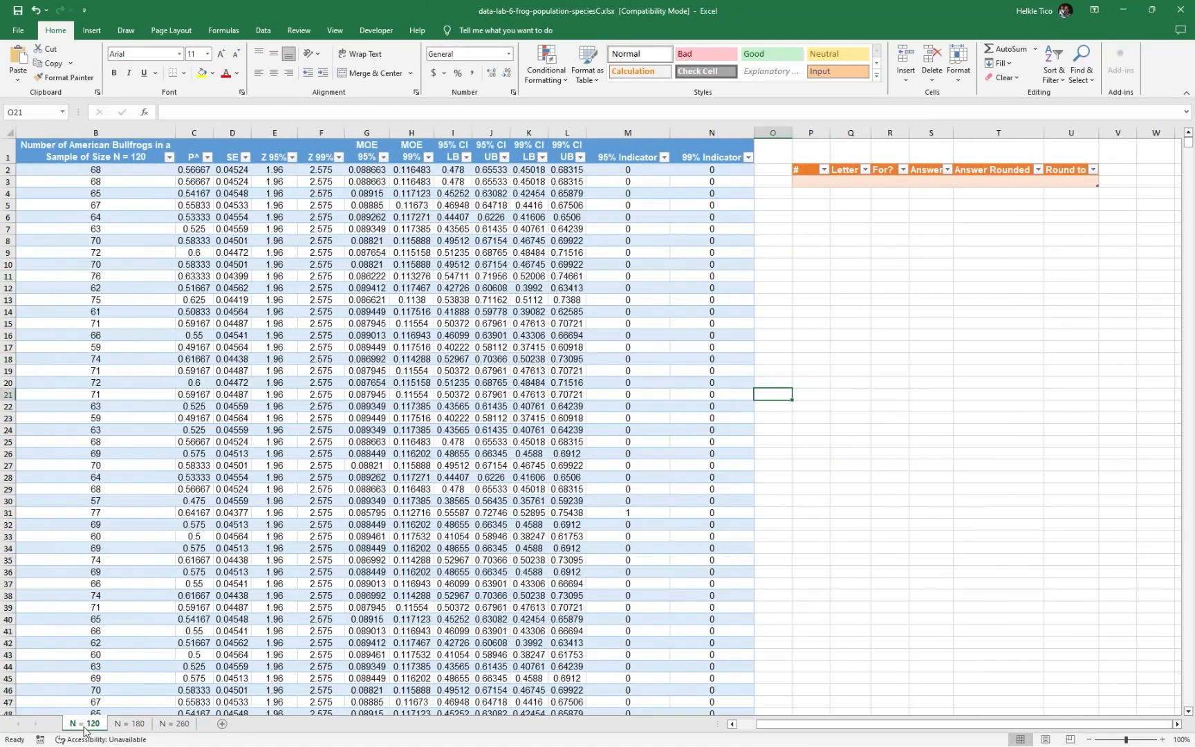
pyautogui.click(808, 182)
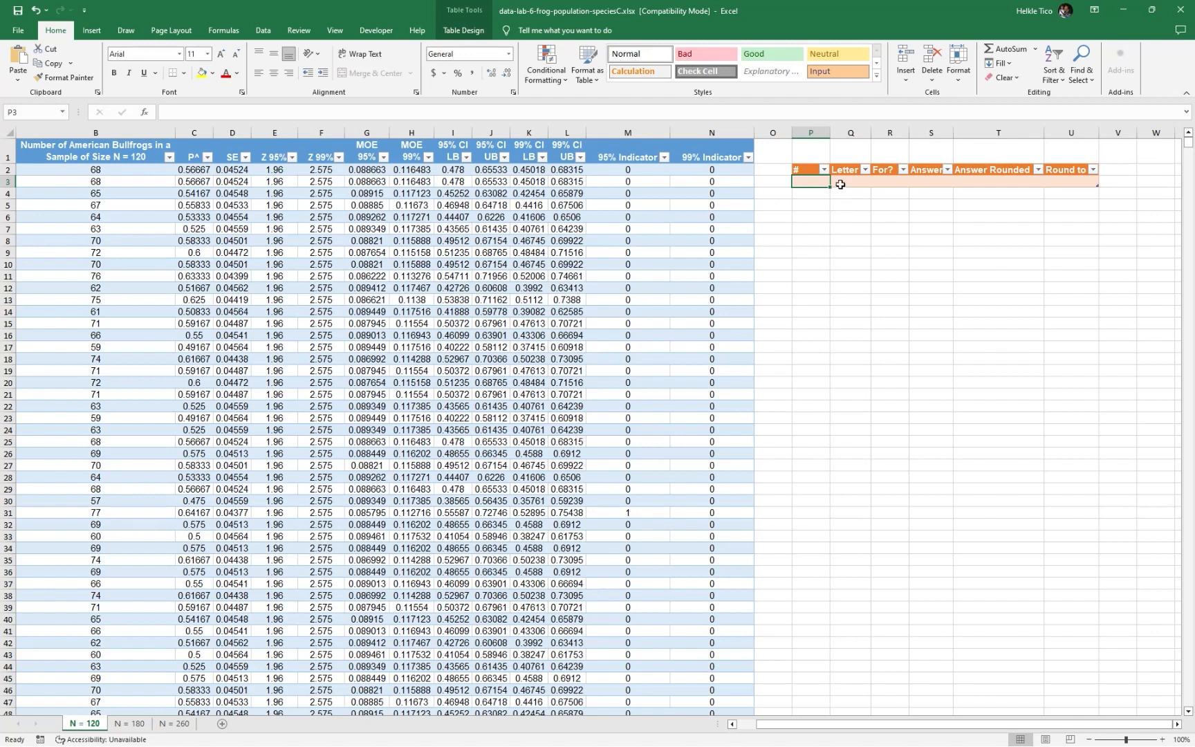
pyautogui.hotkey('alt', 'Tab')
pyautogui.click(810, 302)
pyautogui.scroll(-5, 574, 326)
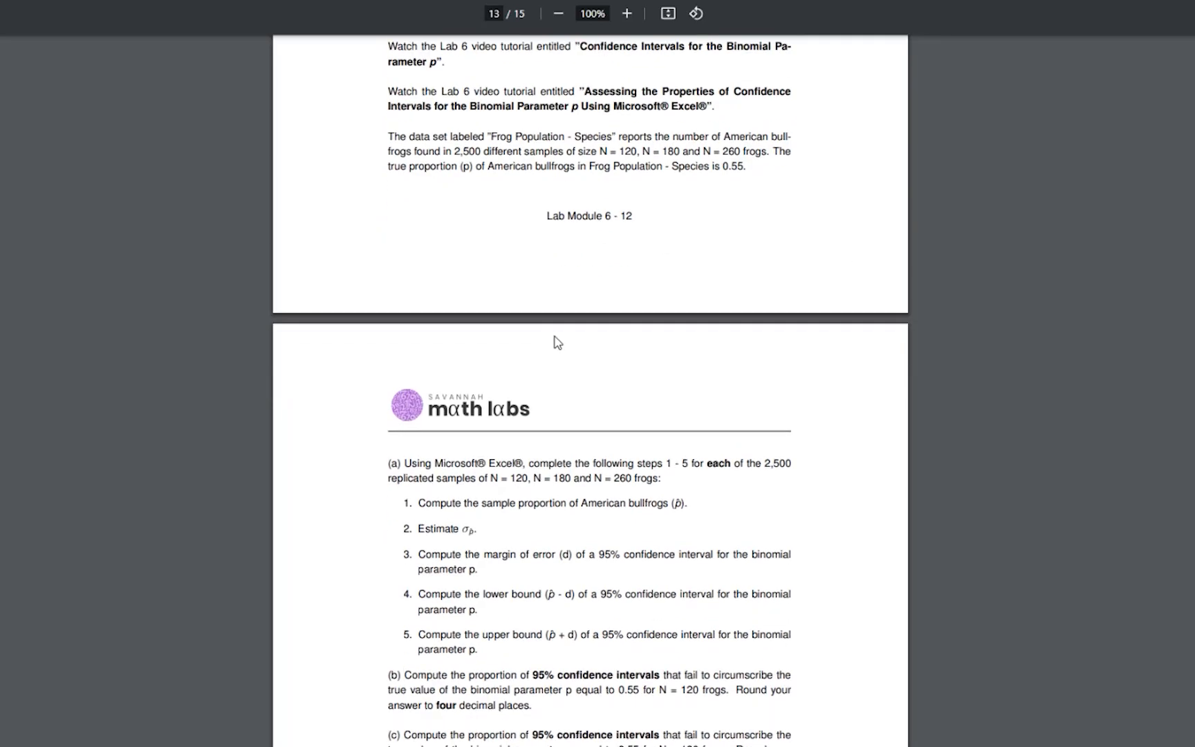
pyautogui.scroll(-3, 575, 328)
pyautogui.moveTo(528, 208); pyautogui.dragTo(573, 246)
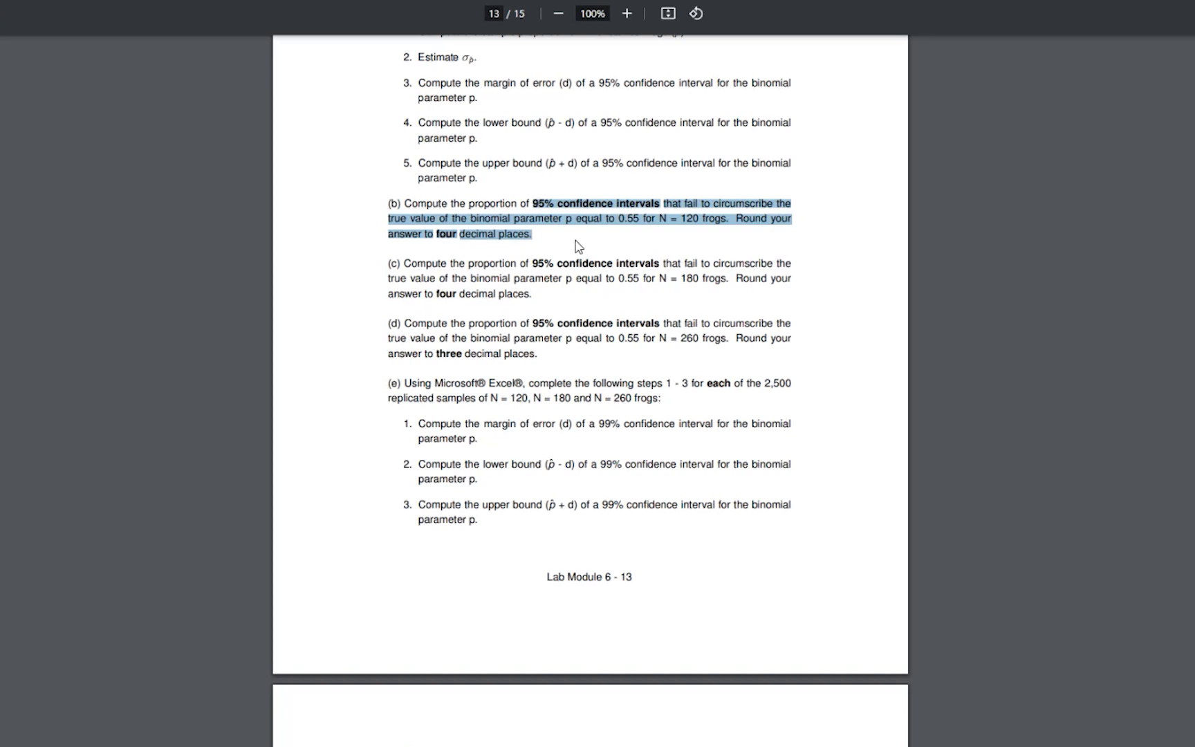
pyautogui.click(576, 246)
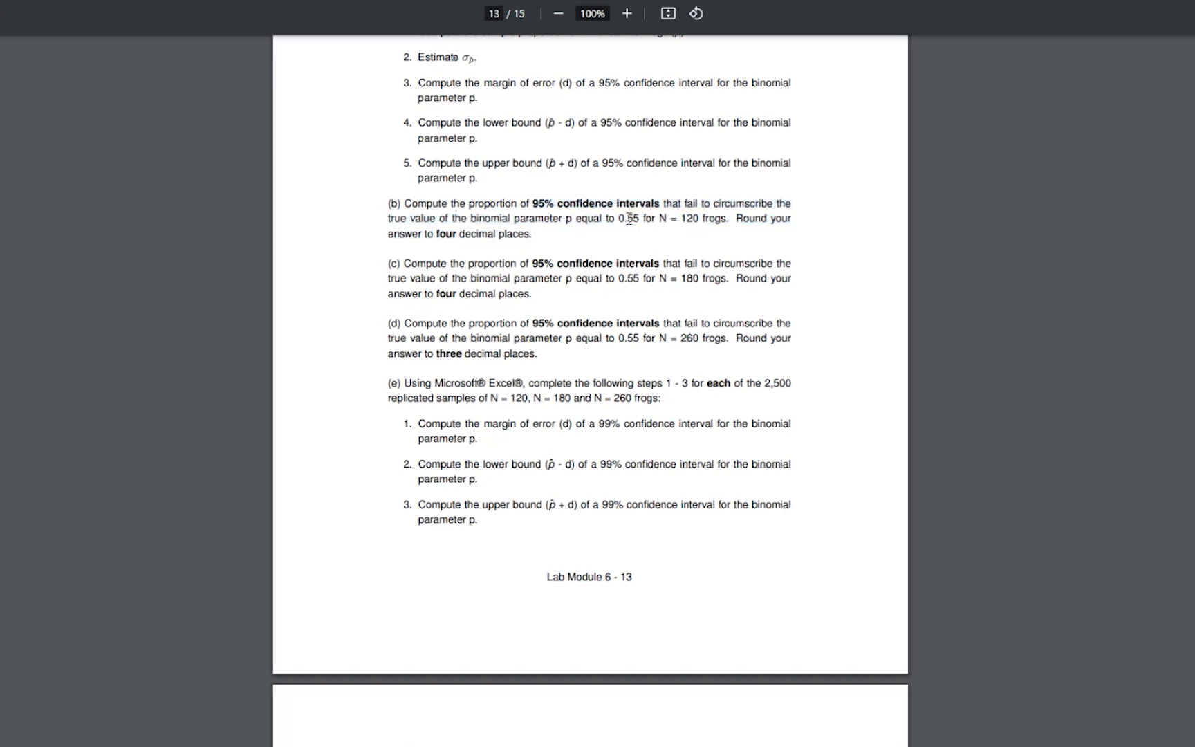
pyautogui.moveTo(592, 205); pyautogui.dragTo(728, 204)
pyautogui.moveTo(400, 219); pyautogui.dragTo(459, 219)
pyautogui.moveTo(682, 219); pyautogui.dragTo(717, 220)
pyautogui.moveTo(672, 277); pyautogui.dragTo(729, 280)
pyautogui.moveTo(672, 338); pyautogui.dragTo(722, 352)
pyautogui.moveTo(435, 240); pyautogui.dragTo(458, 256)
pyautogui.moveTo(458, 303); pyautogui.dragTo(485, 318)
pyautogui.moveTo(445, 360); pyautogui.dragTo(487, 362)
# Switch back to Excel and enter 4, 4 and 3 in the Round to column of the answer table, U3:U5
pyautogui.hotkey('alt', 'Tab')
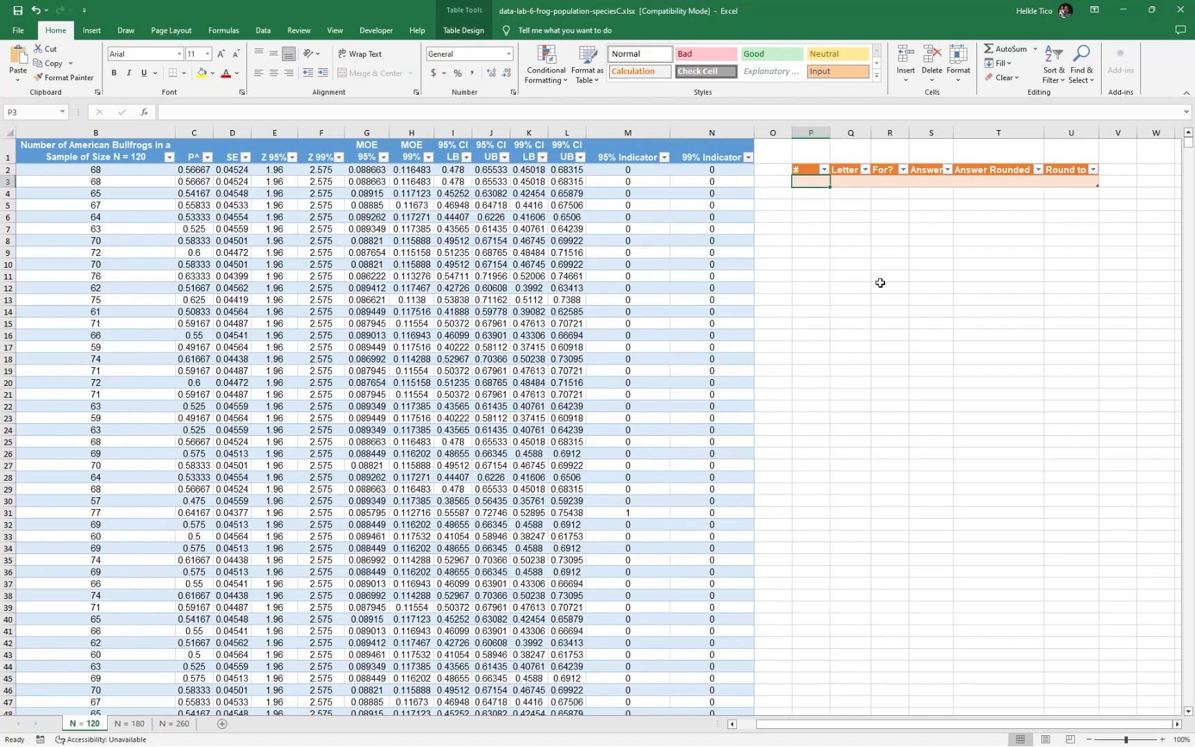
pyautogui.click(1071, 181)
pyautogui.write('4')
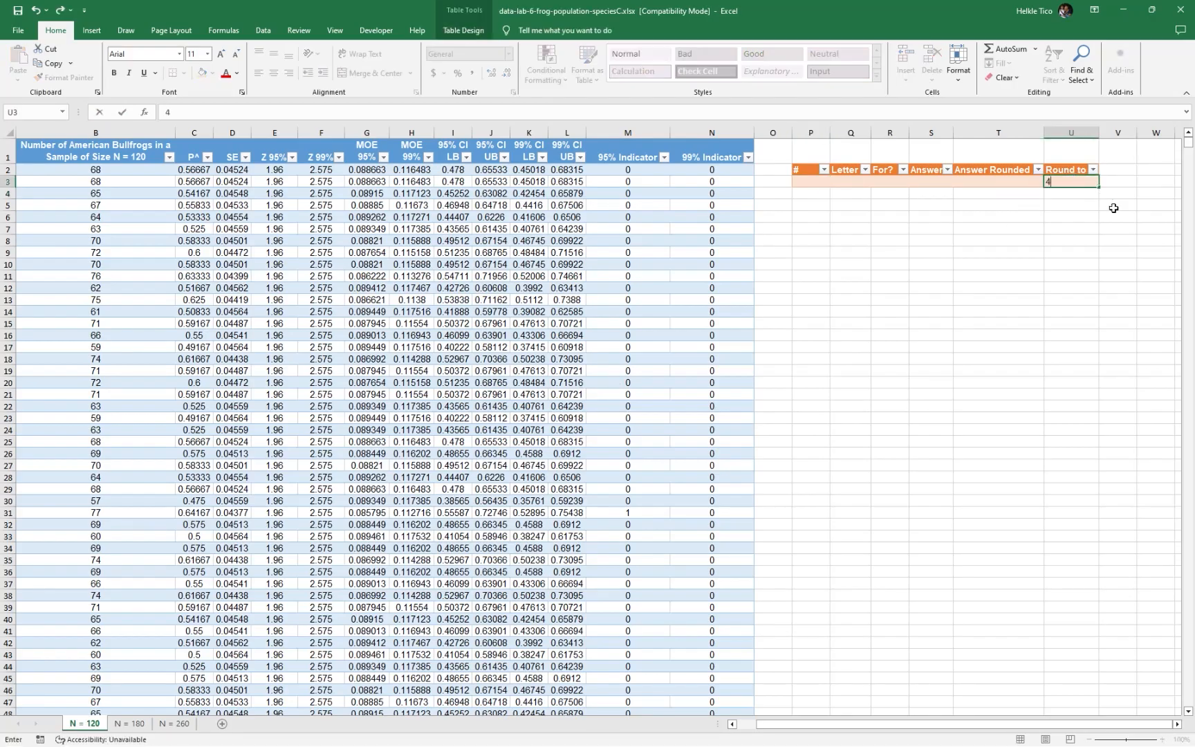
pyautogui.press('Return')
pyautogui.write('4')
pyautogui.press('Return')
pyautogui.write('4')
# Number the three answer table rows 1, 2 and 3 in the # column, P3:P5
pyautogui.press('Left')
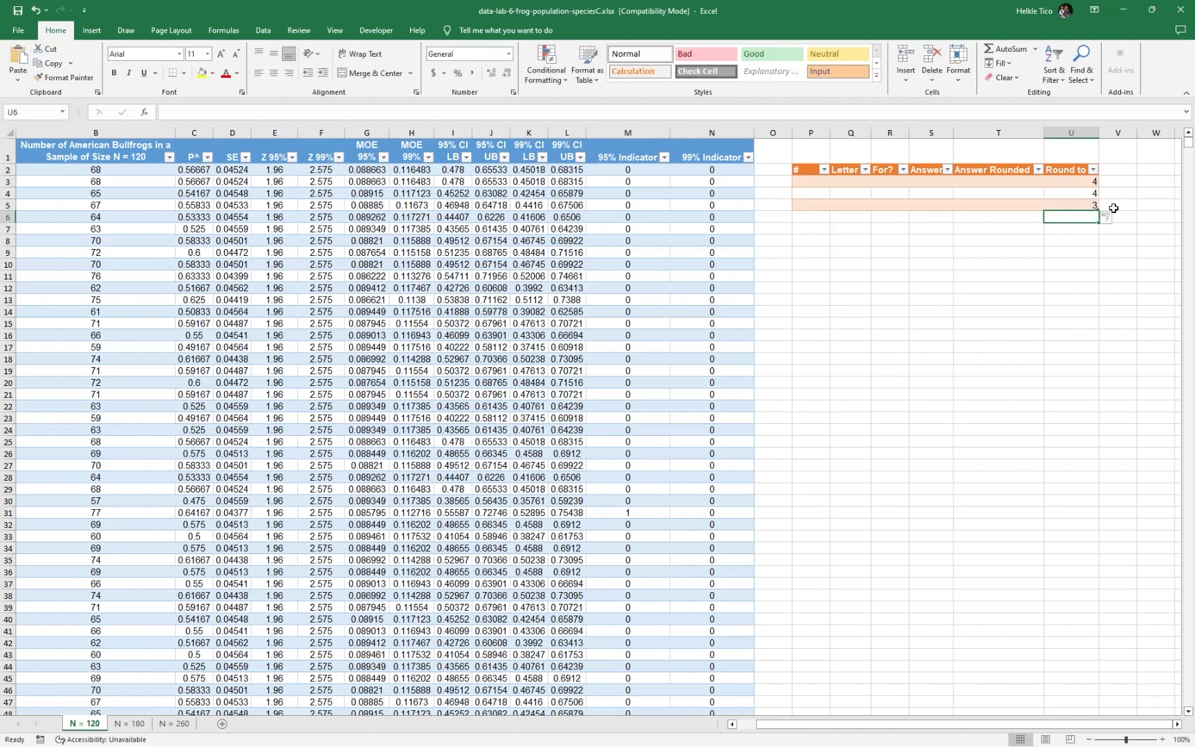
pyautogui.press('Up')
pyautogui.press('Left')
pyautogui.press('Left')
pyautogui.press('Up')
pyautogui.press('Left')
pyautogui.press('Left')
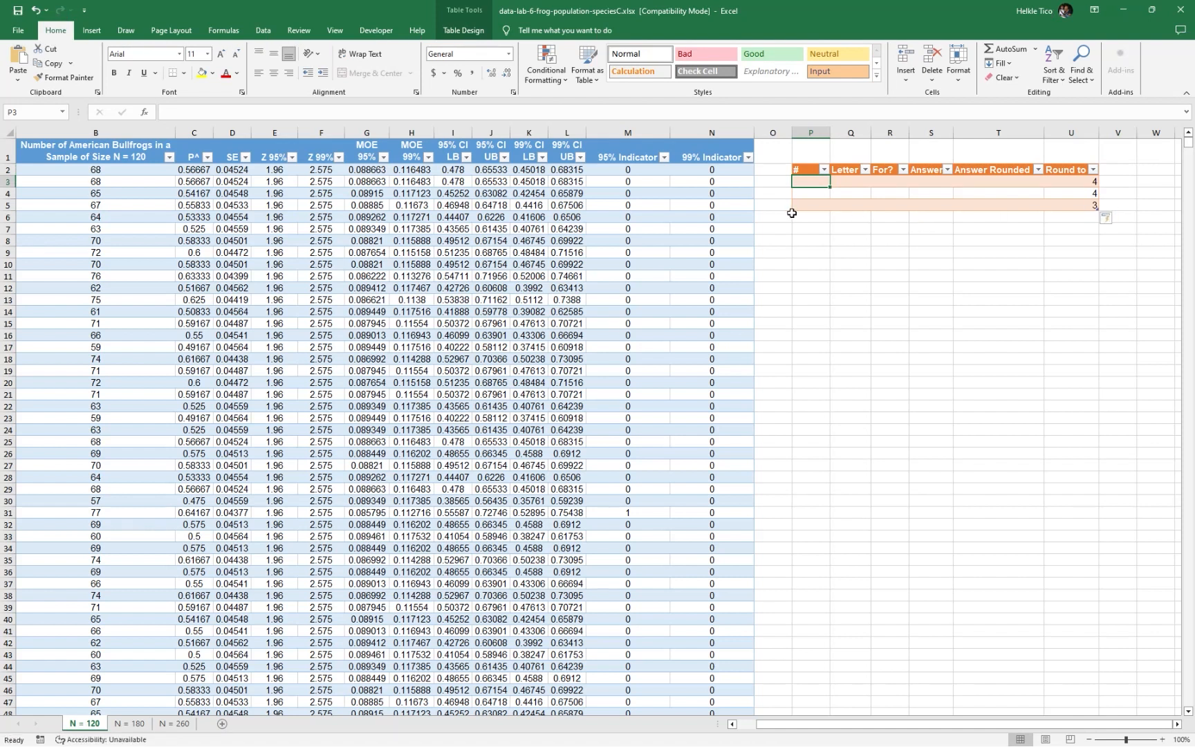
pyautogui.write('1')
pyautogui.press('Return')
pyautogui.write('2')
pyautogui.press('Return')
pyautogui.write('3')
pyautogui.press('Return')
# Enter b, c and d in the Letter column of the answer table, Q3:Q5, checking the part letters in the lab PDF
pyautogui.press('Right')
pyautogui.press('Up')
pyautogui.press('Up')
pyautogui.press('Up')
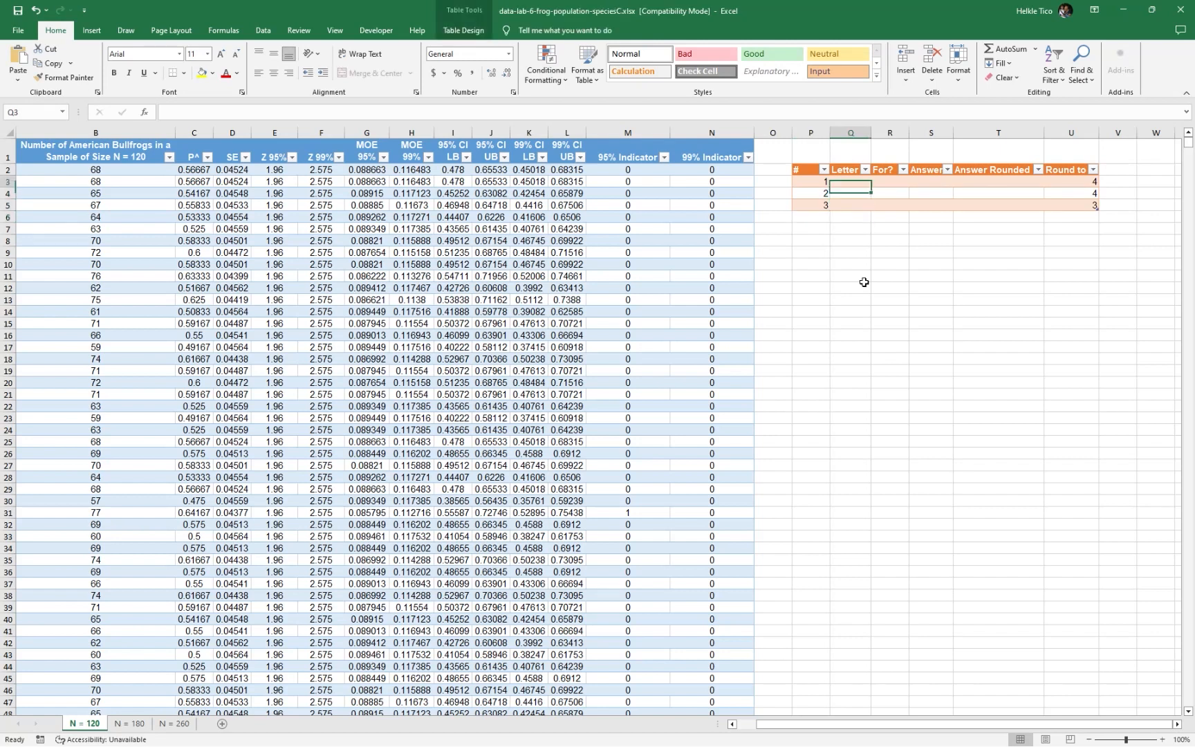
pyautogui.write('b')
pyautogui.press('Return')
pyautogui.hotkey('alt', 'Tab')
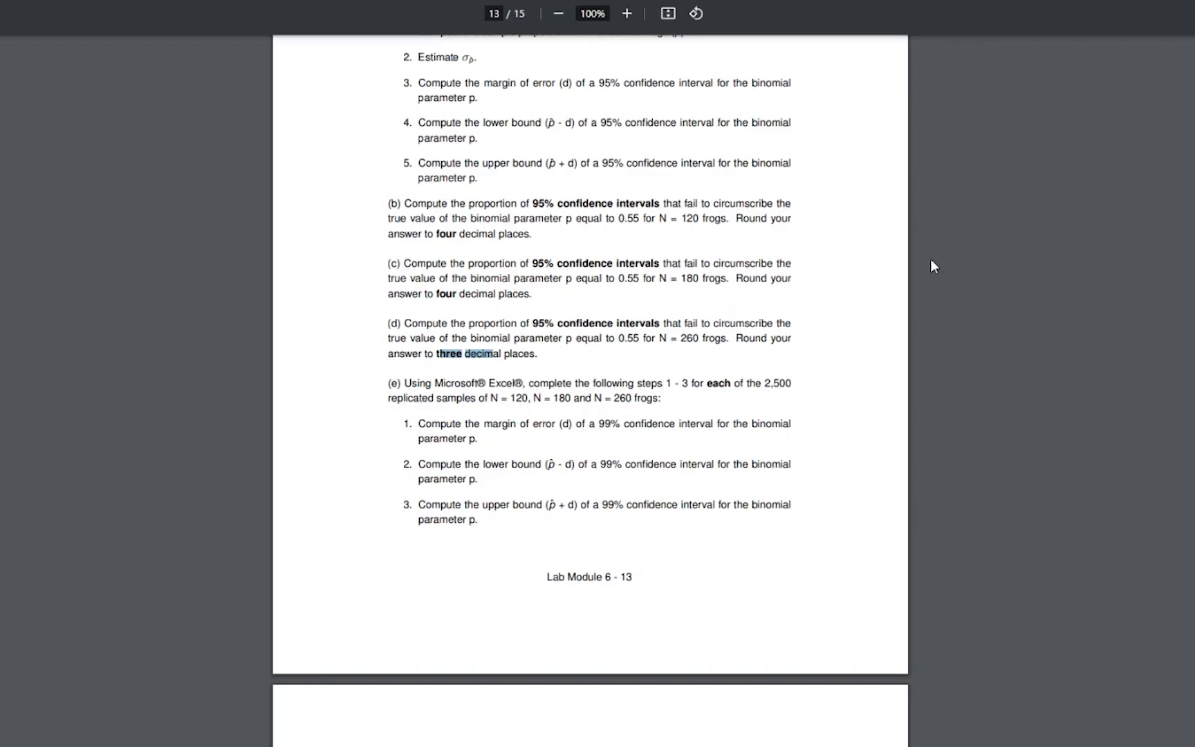
pyautogui.hotkey('alt', 'Tab')
pyautogui.write('c')
pyautogui.press('Return')
pyautogui.write('d')
pyautogui.press('Return')
pyautogui.press('Right')
# Enter "P Fail p0.55 N =120" as the first For? label in R3 and autofit column R
pyautogui.press('Up')
pyautogui.press('Up')
pyautogui.press('Up')
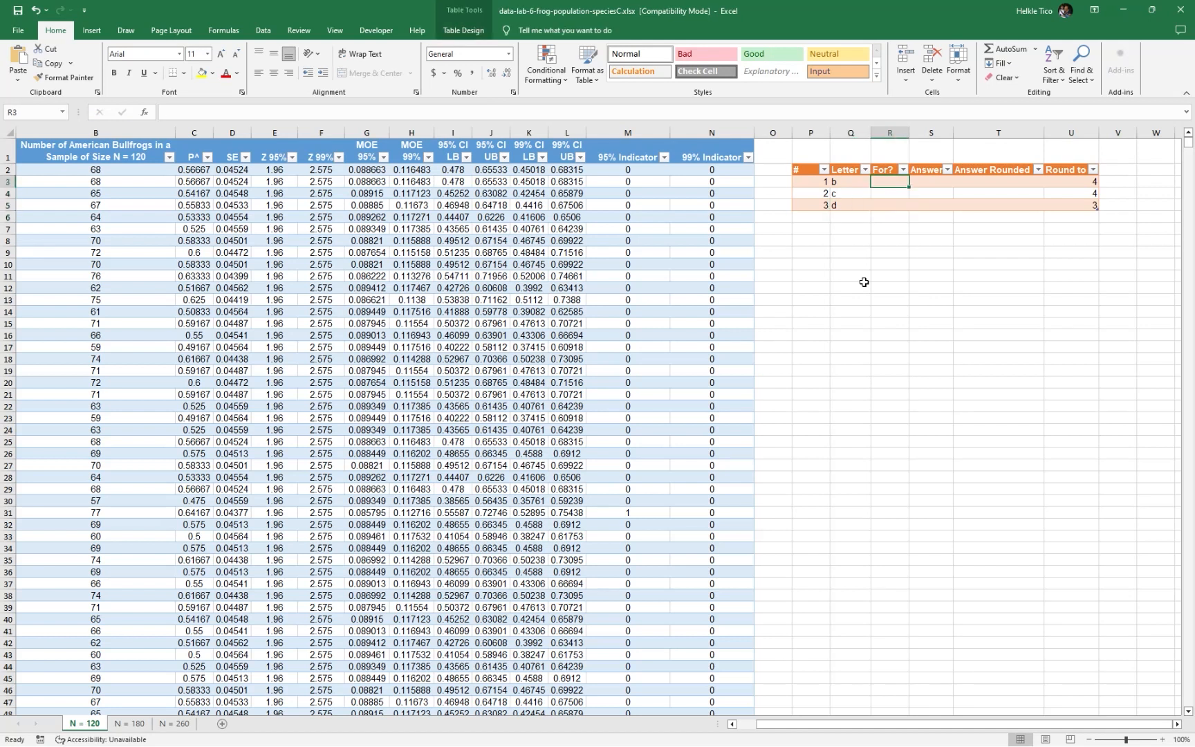
pyautogui.write('P Fail p0.55 N -')
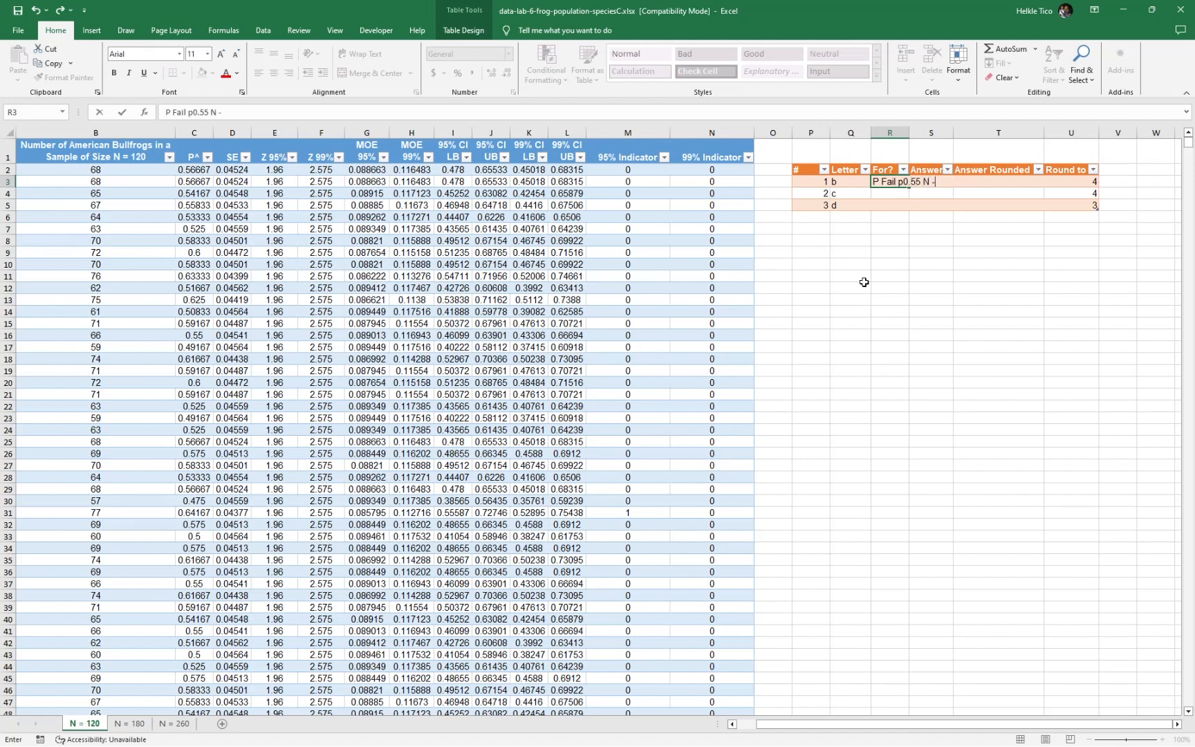
pyautogui.write('=120')
pyautogui.press('Return')
pyautogui.moveTo(908, 131); pyautogui.dragTo(908, 131)
pyautogui.doubleClick(908, 131)
# Fill R4 and R5 of the For? column with the same label, "P Fail p0.55 N =120"
pyautogui.click(897, 181)
pyautogui.click(901, 203)
pyautogui.click(899, 194)
pyautogui.write('P')
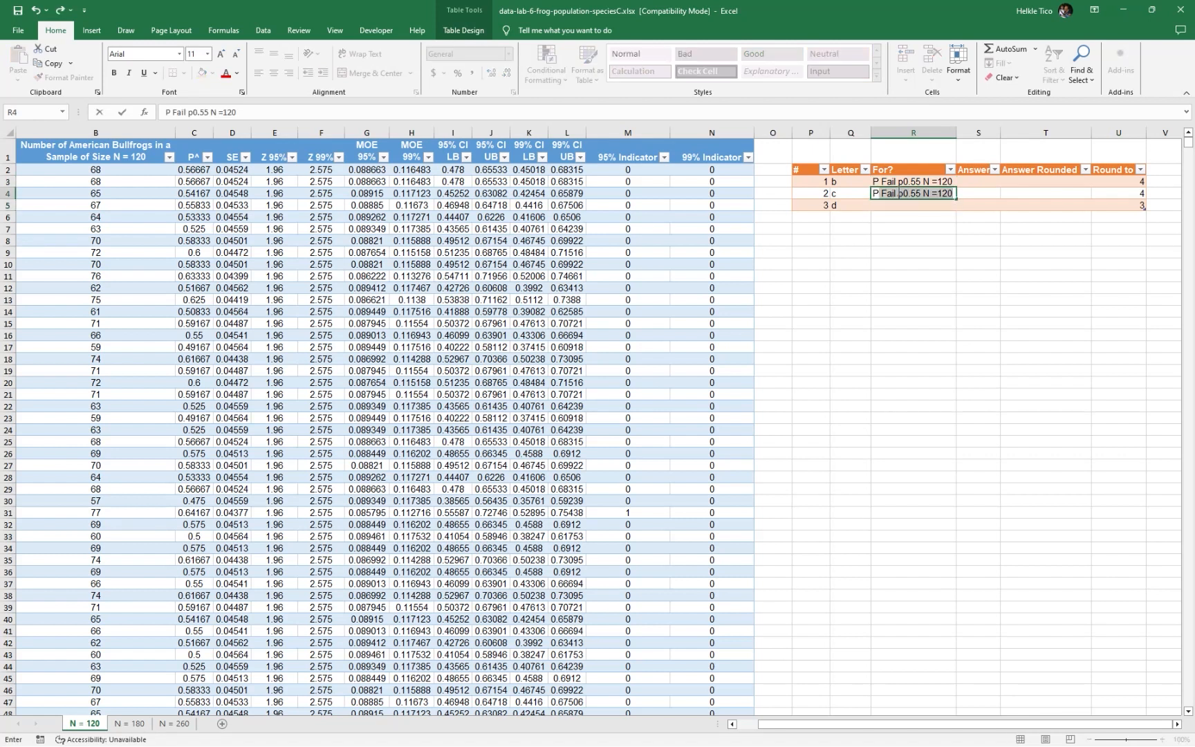
pyautogui.press('Return')
pyautogui.write('P')
pyautogui.press('Tab')
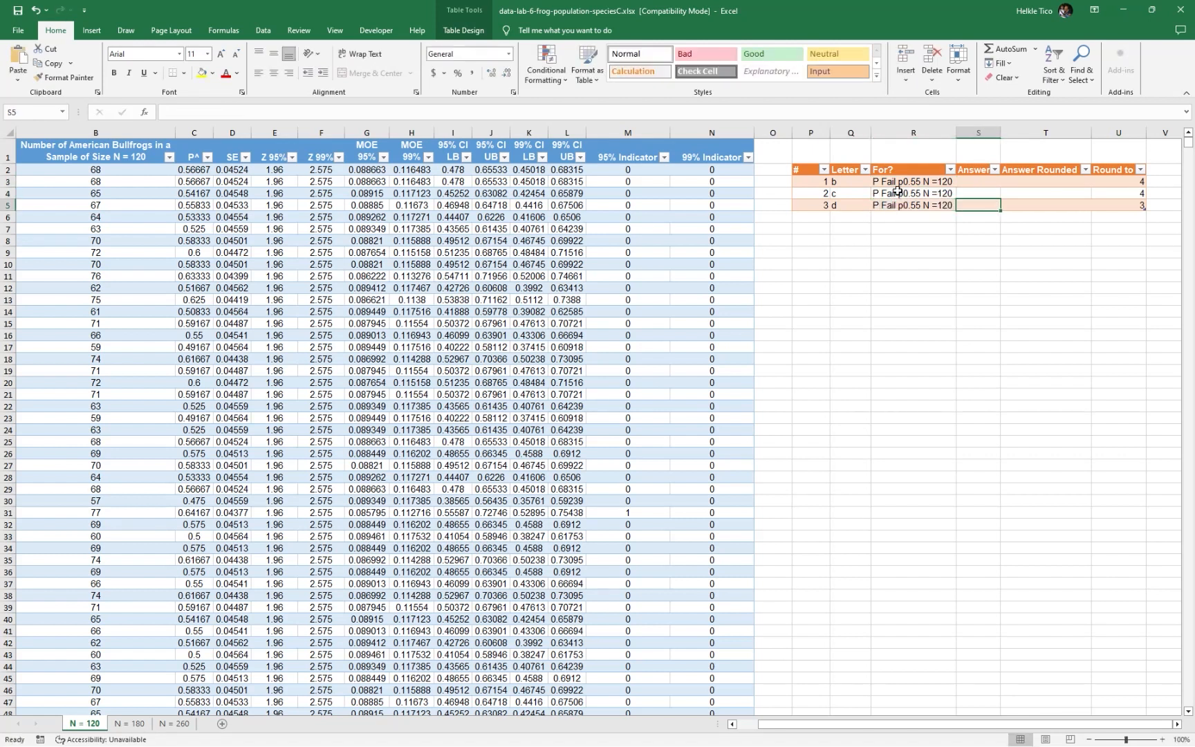
# Change the sample size in the For? labels to 180 in R4 and 260 in R5
pyautogui.doubleClick(947, 193)
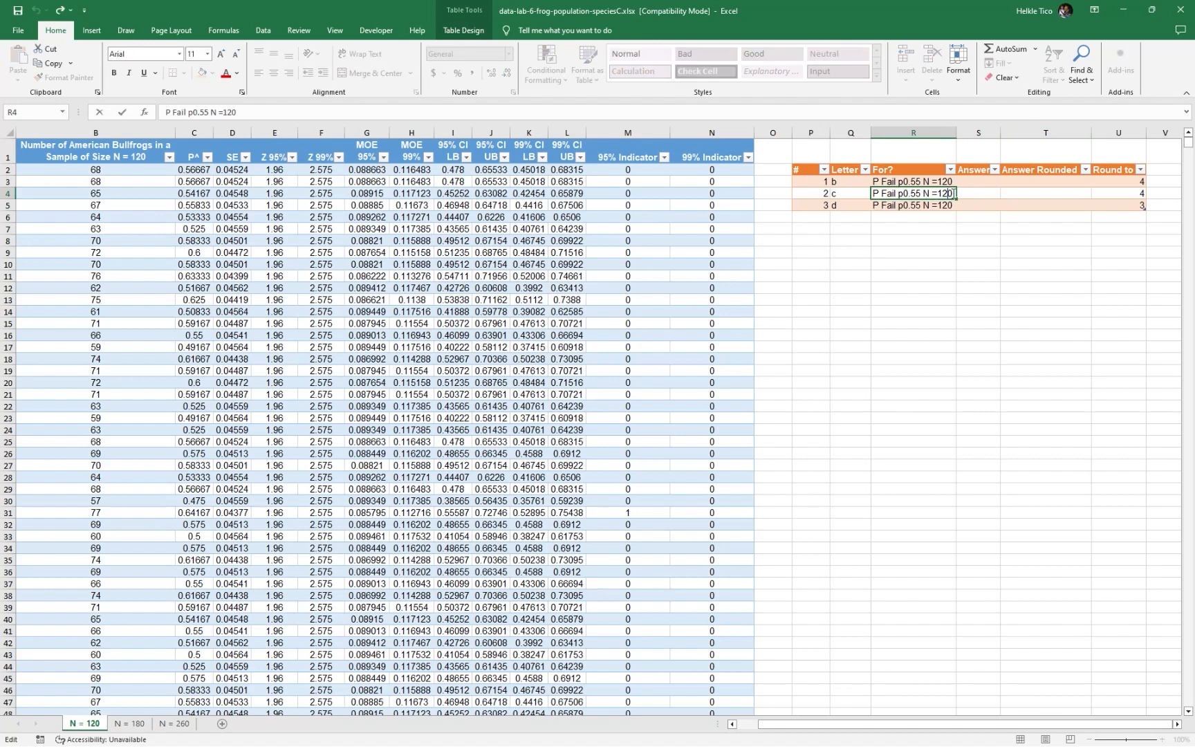
pyautogui.press('BackSpace')
pyautogui.press('BackSpace')
pyautogui.write('80')
pyautogui.press('Return')
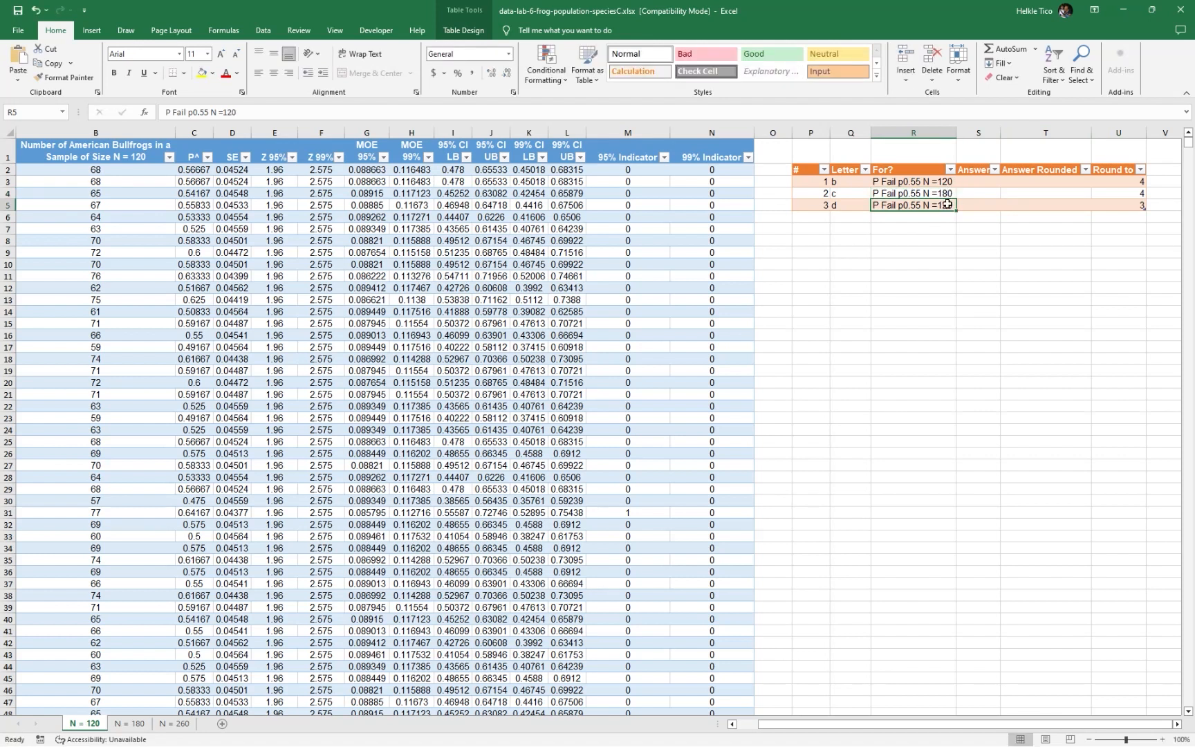
pyautogui.doubleClick(957, 206)
pyautogui.press('BackSpace')
pyautogui.press('BackSpace')
pyautogui.press('BackSpace')
pyautogui.write('260')
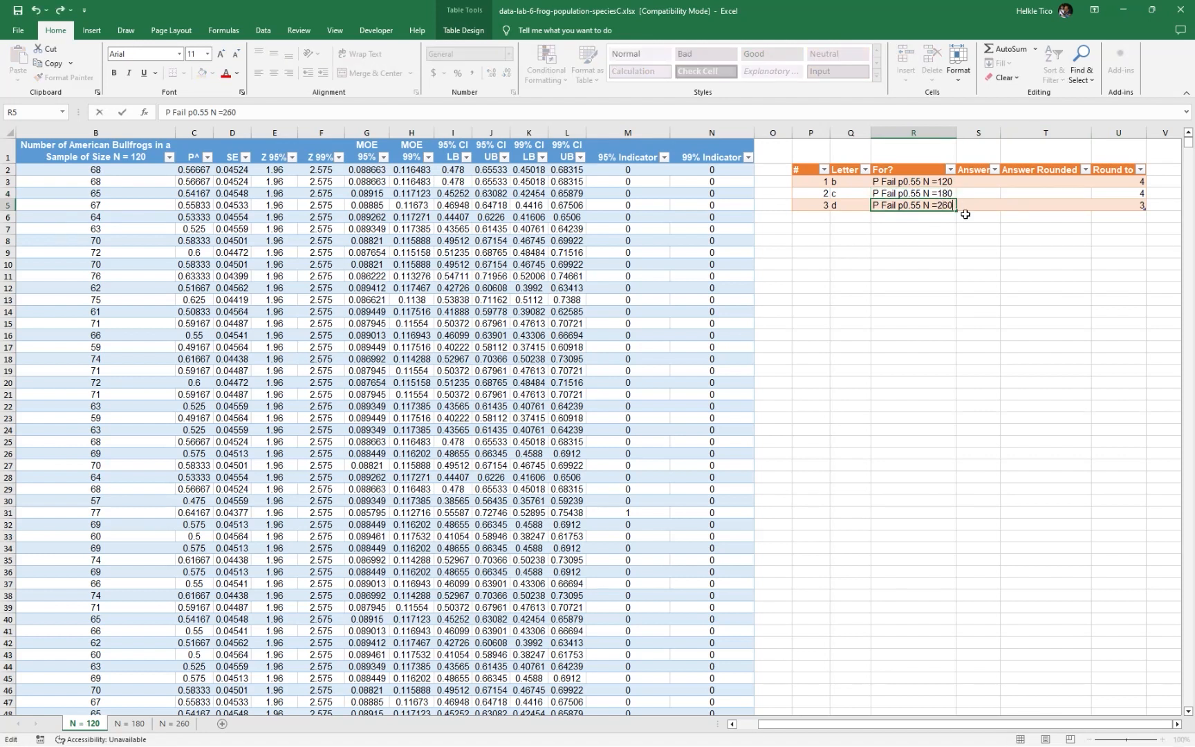
pyautogui.press('Return')
pyautogui.press('Up')
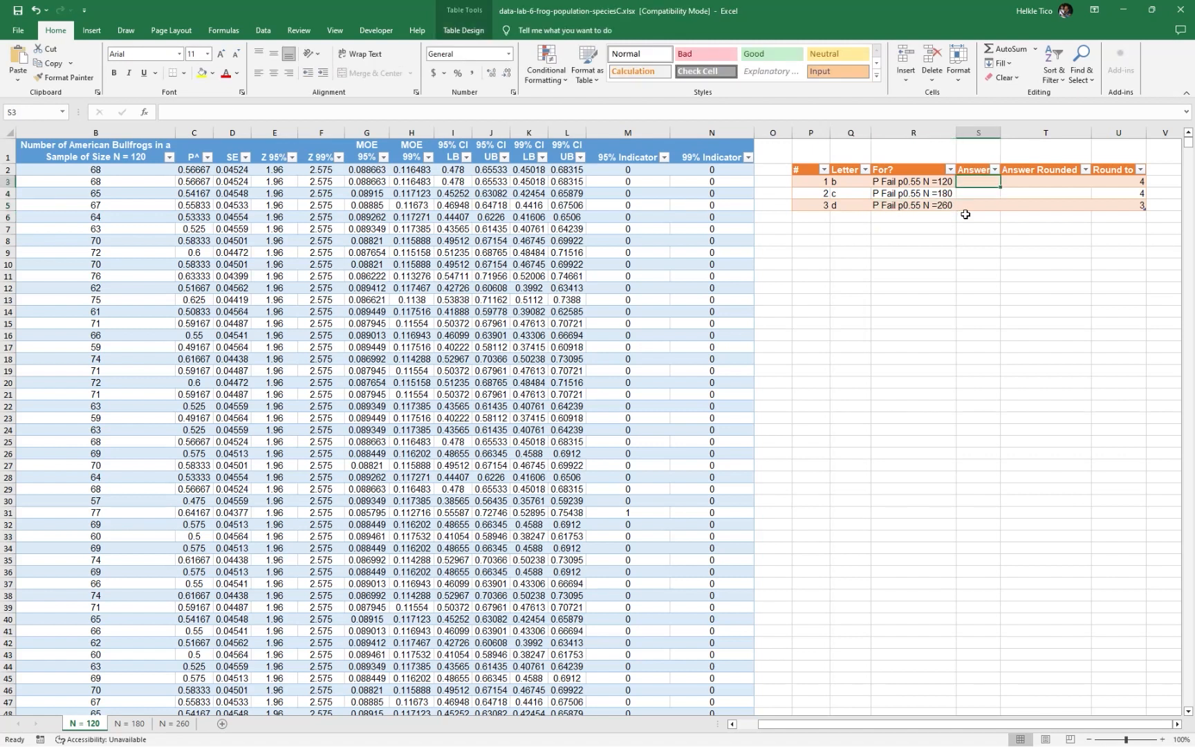
# Insert 95% into the R3 label so it reads "P 95% Fail p0.55 N =120" and autofit column R
pyautogui.write('=')
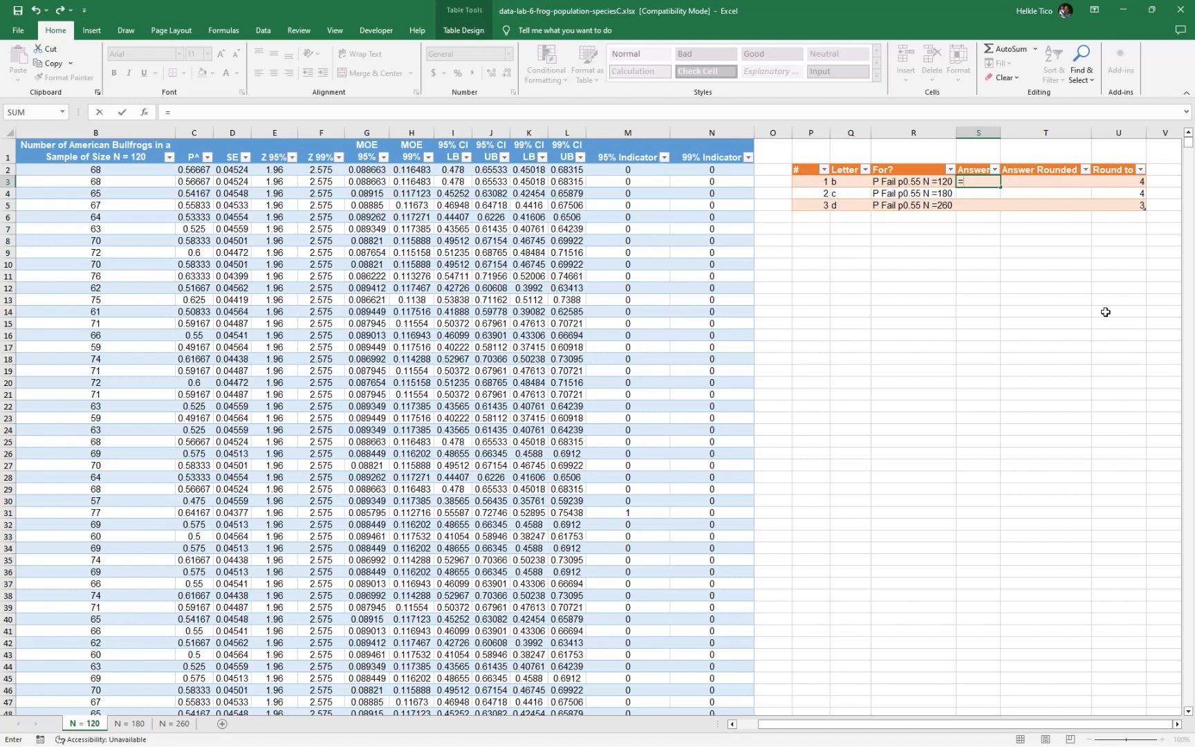
pyautogui.press('Escape')
pyautogui.doubleClick(900, 183)
pyautogui.write('95%')
pyautogui.press('Return')
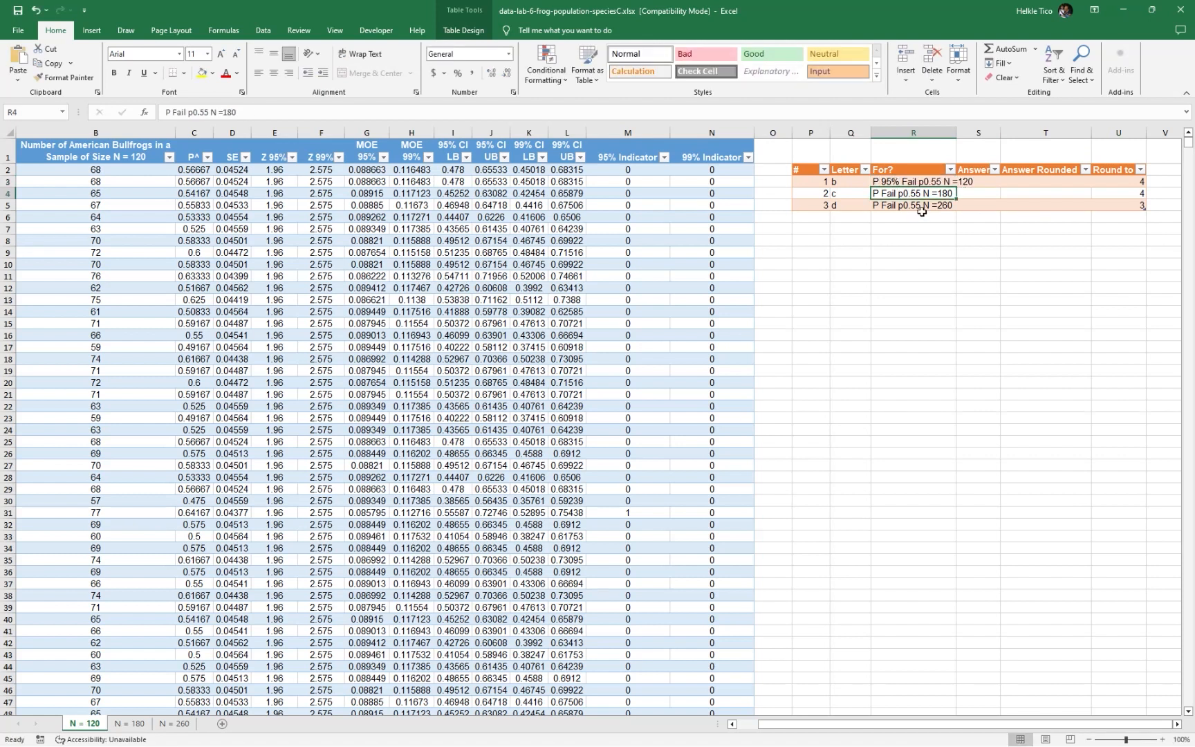
pyautogui.doubleClick(957, 132)
# Copy the text of R3 and replace the labels in R4 and R5 with it
pyautogui.click(899, 181)
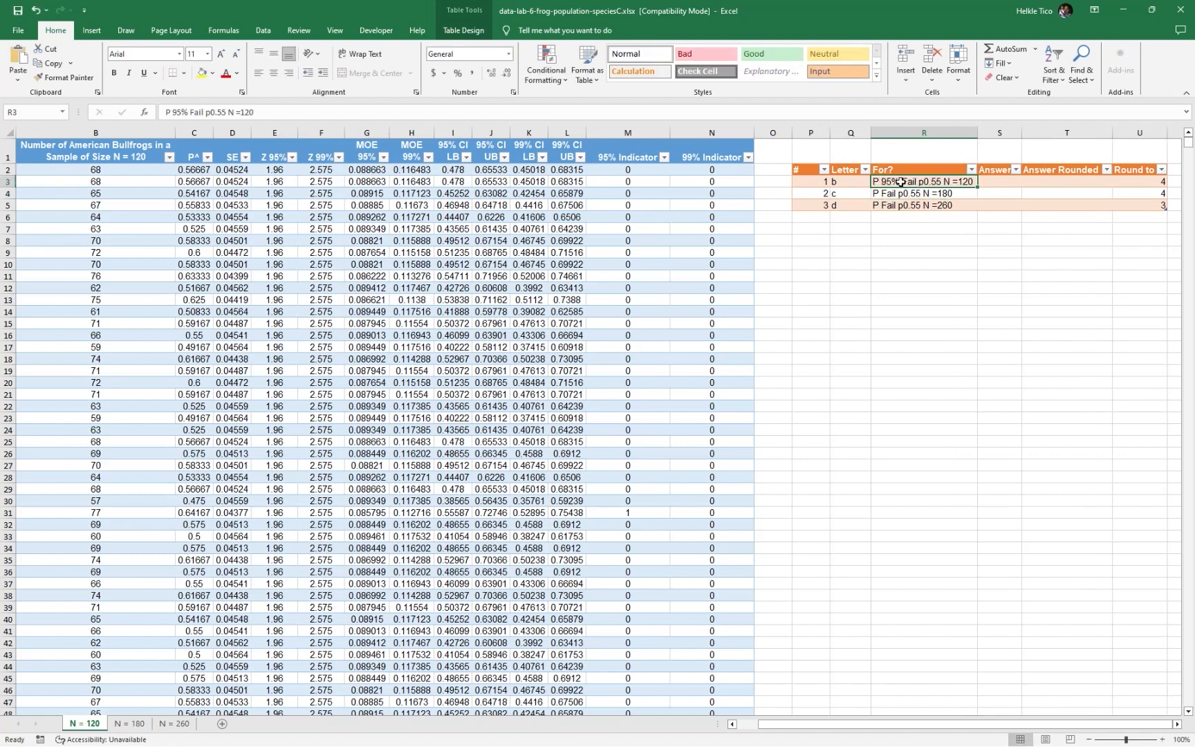
pyautogui.doubleClick(905, 185)
pyautogui.click(917, 194)
pyautogui.doubleClick(916, 194)
pyautogui.hotkey('ctrl', 'a')
pyautogui.write('P 95% Fail p0.55 N =120')
pyautogui.doubleClick(912, 204)
pyautogui.hotkey('ctrl', 'a')
pyautogui.write('P 95% Fail p0.55 N =120')
# Edit the copied labels to end in N =180 in R4 and N =260 in R5
pyautogui.click(944, 217)
pyautogui.doubleClick(966, 193)
pyautogui.moveTo(964, 193); pyautogui.dragTo(983, 212)
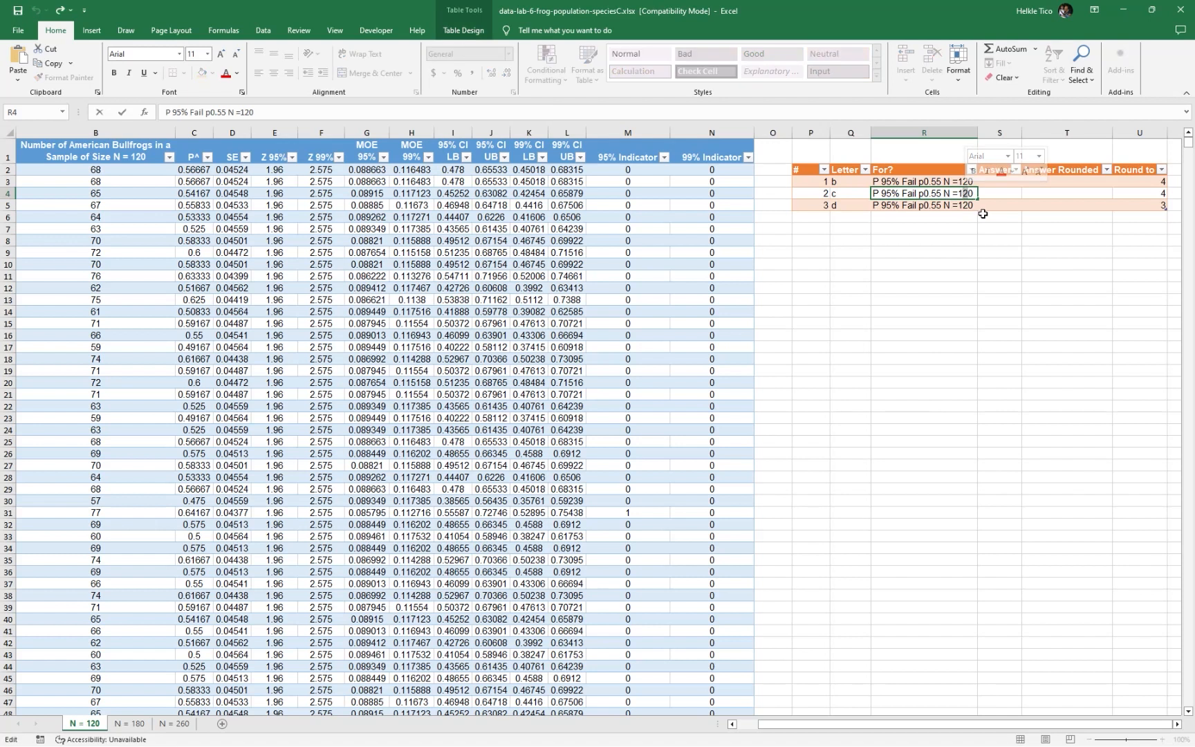
pyautogui.write('80')
pyautogui.press('Return')
pyautogui.doubleClick(976, 206)
pyautogui.press('BackSpace')
pyautogui.press('BackSpace')
pyautogui.press('BackSpace')
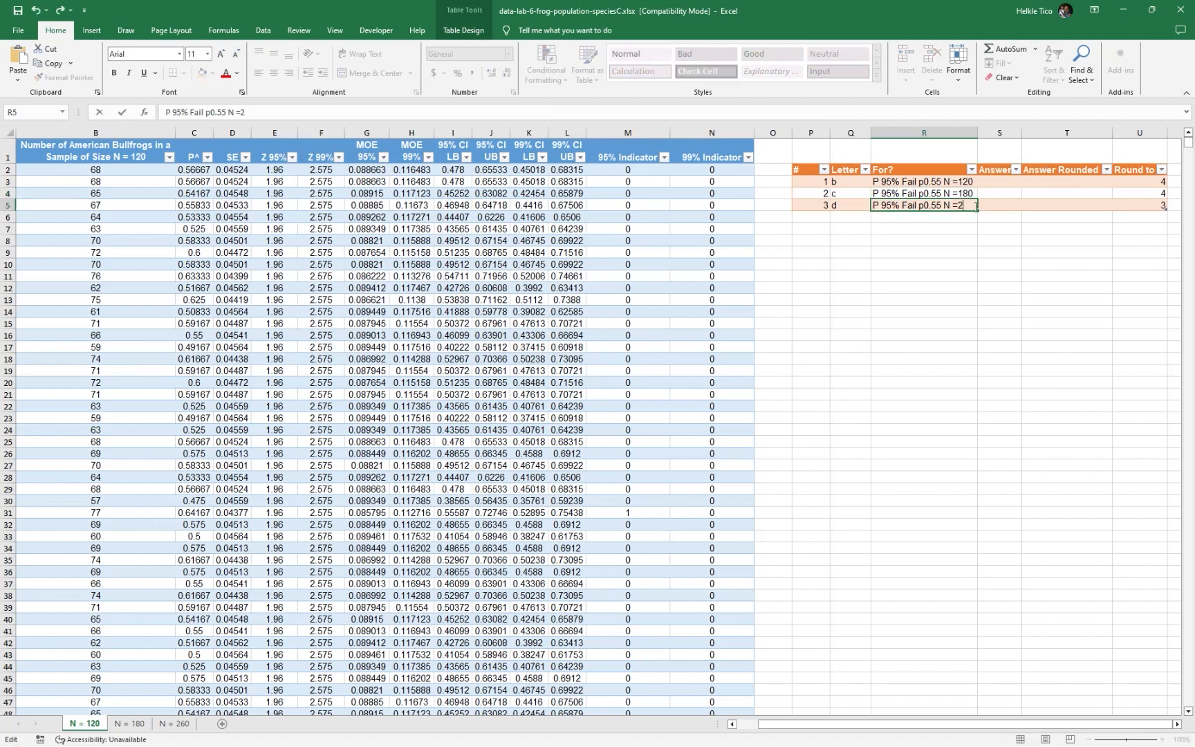
pyautogui.write('260')
pyautogui.press('Return')
# Enter =AVERAGE(Table1N120[95% Indicator]) in S3 and undo its automatic fill into the other Answer rows
pyautogui.click(989, 182)
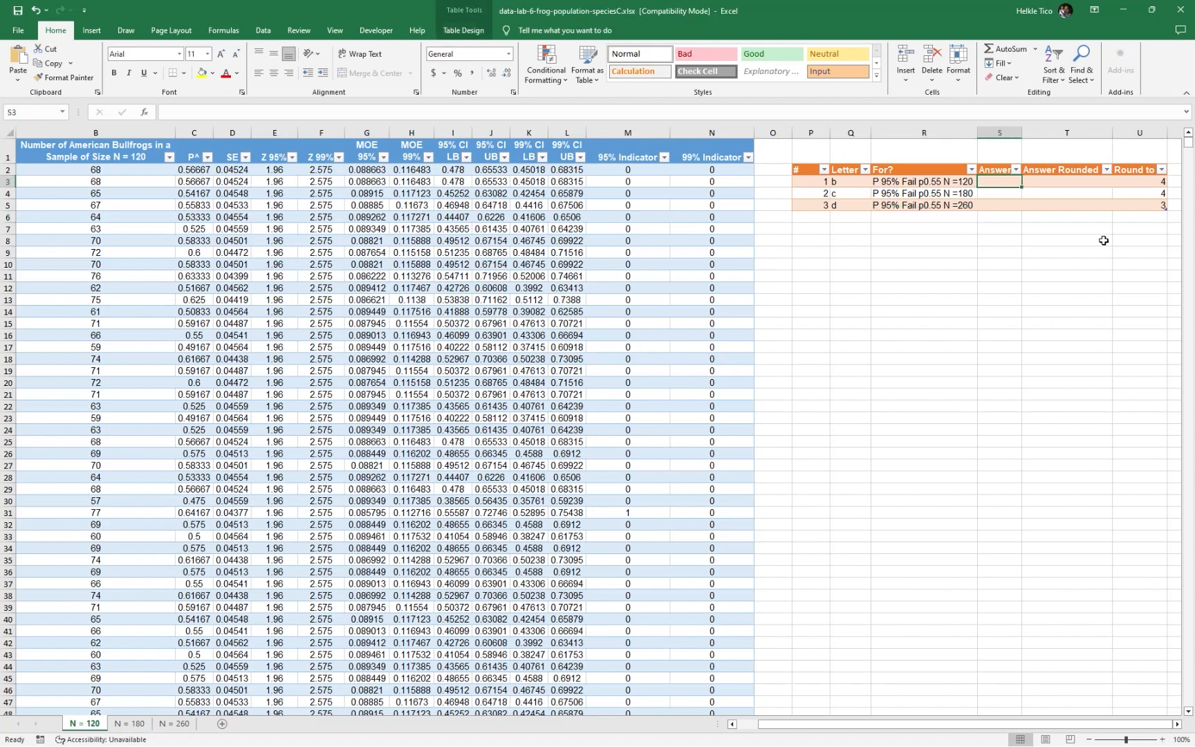
pyautogui.write('=average(')
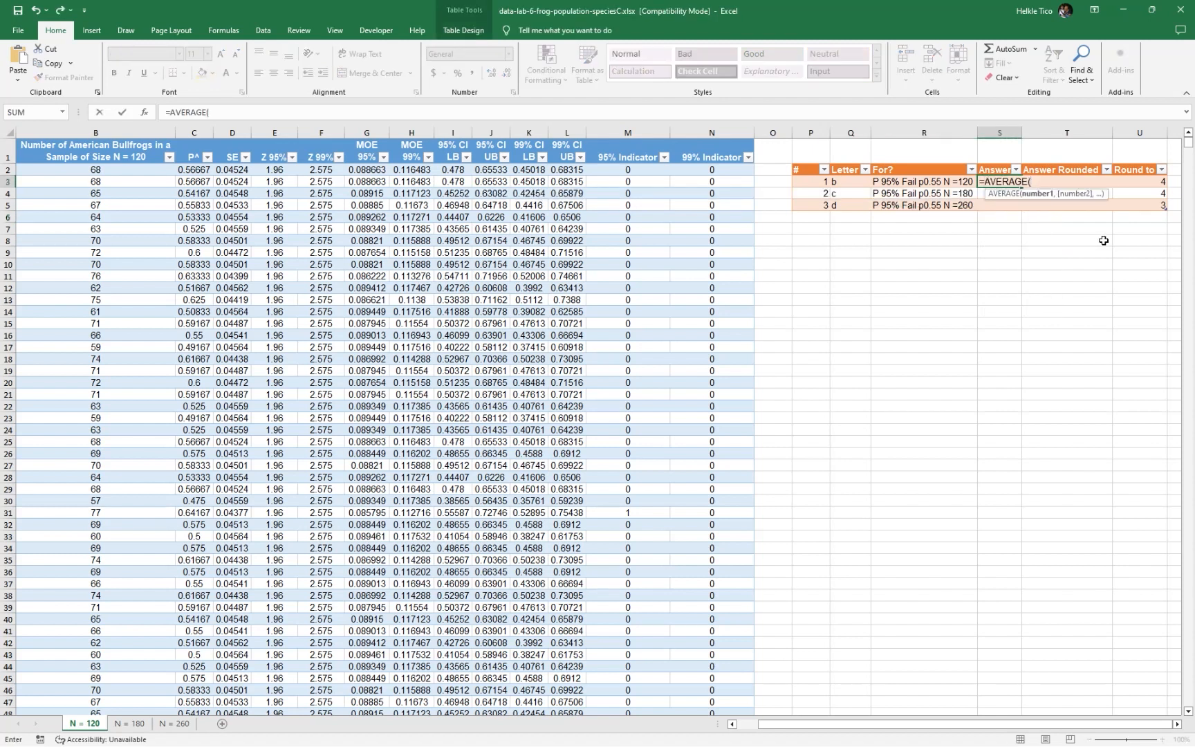
pyautogui.write('n')
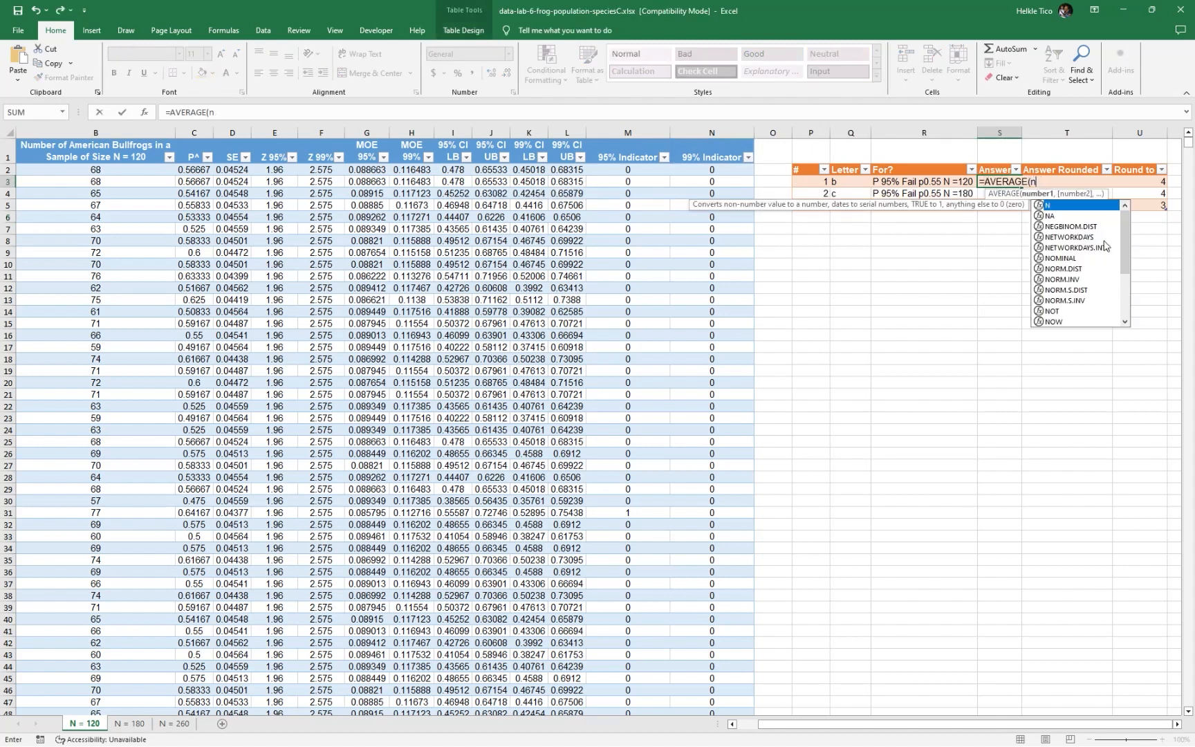
pyautogui.write('120')
pyautogui.press('Tab')
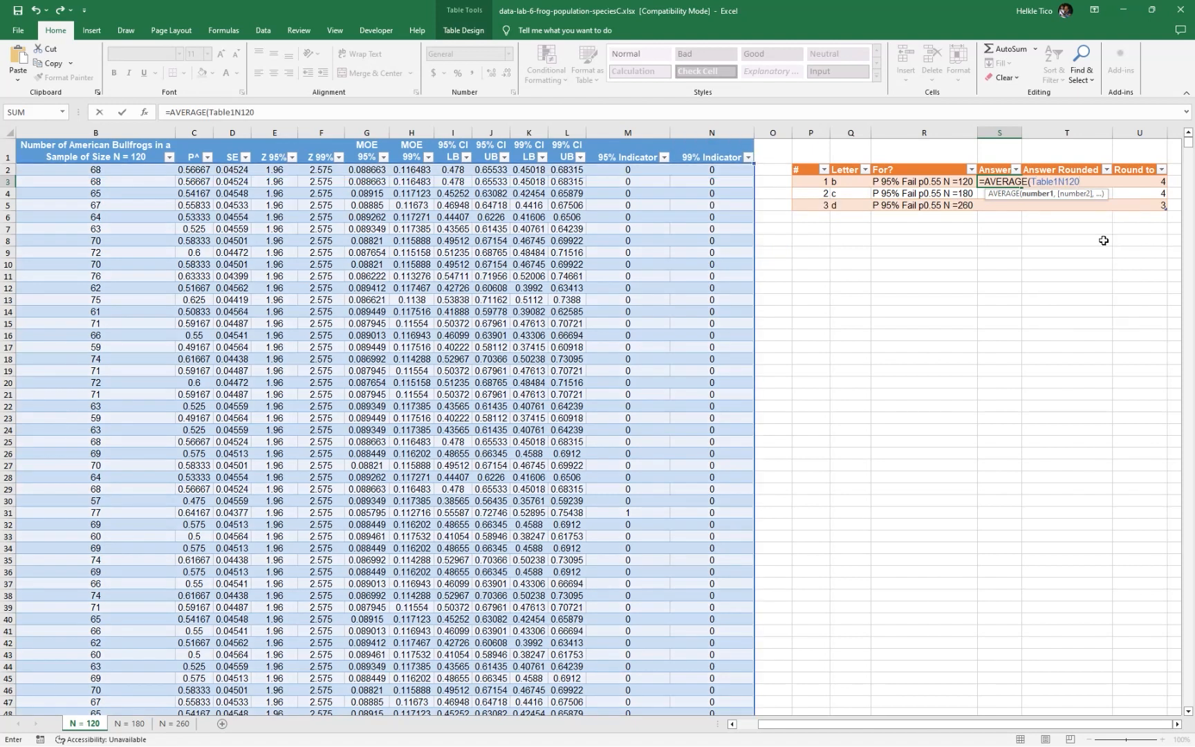
pyautogui.write('[')
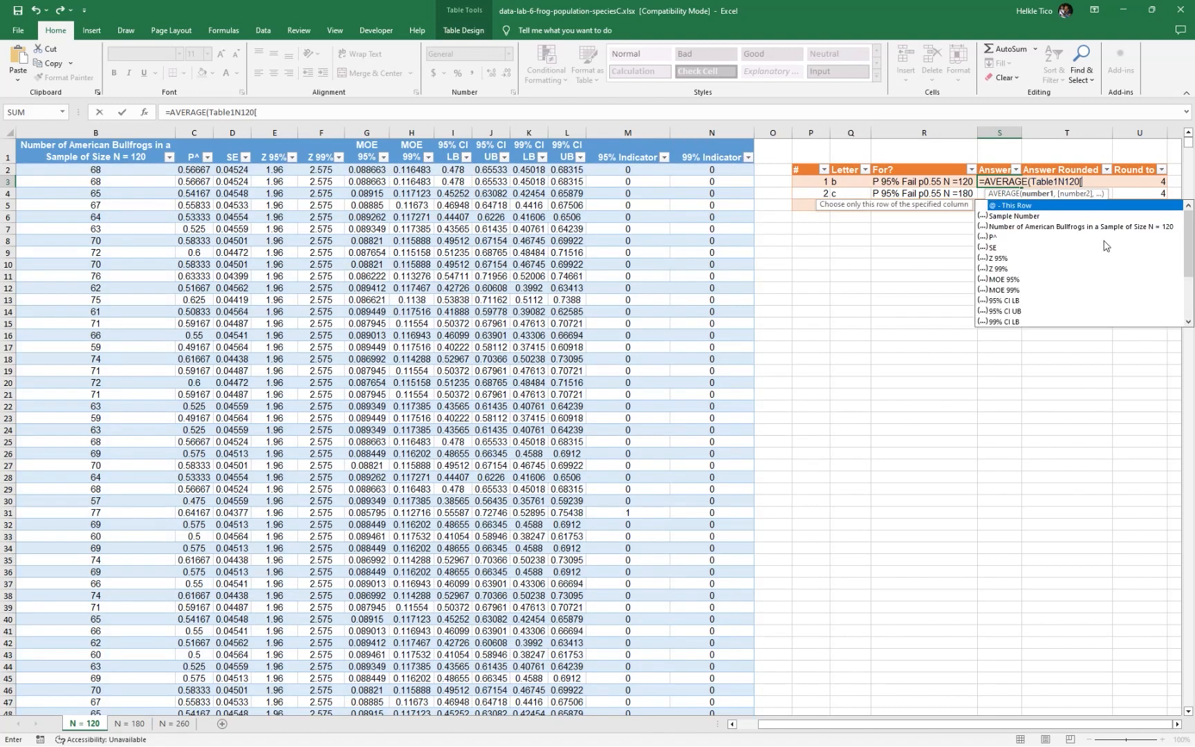
pyautogui.write('95')
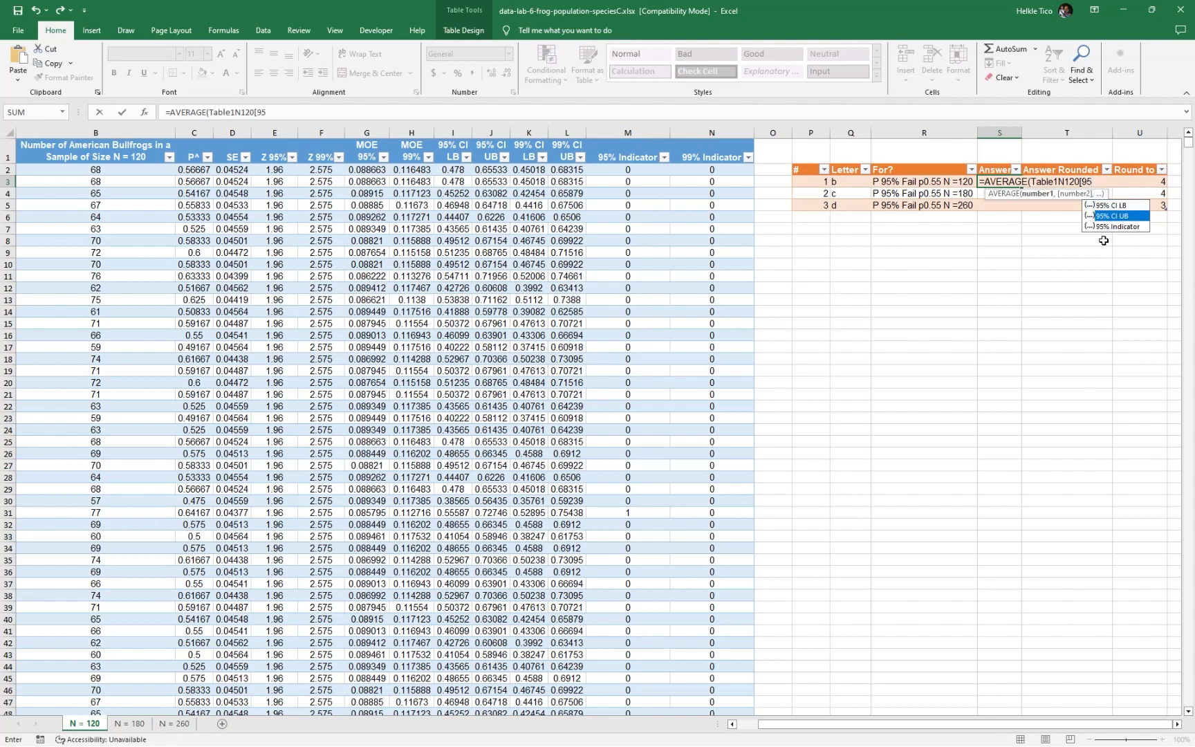
pyautogui.write('% Indicator])')
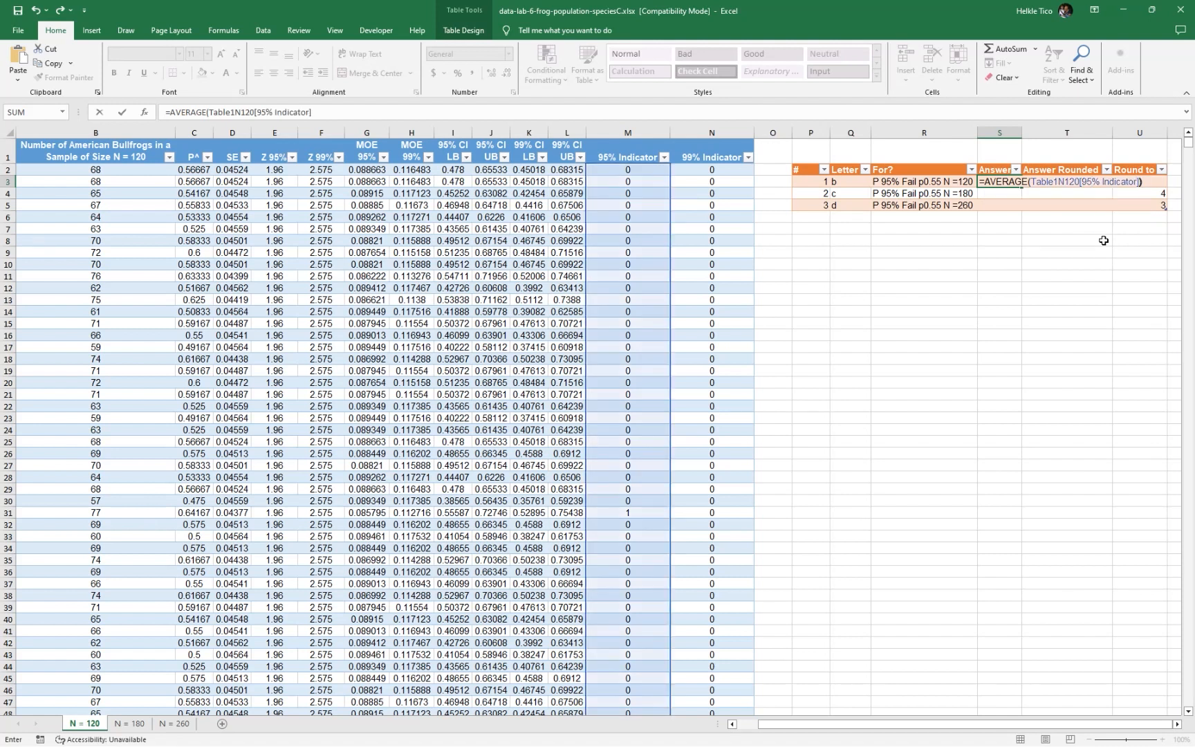
pyautogui.press('Return')
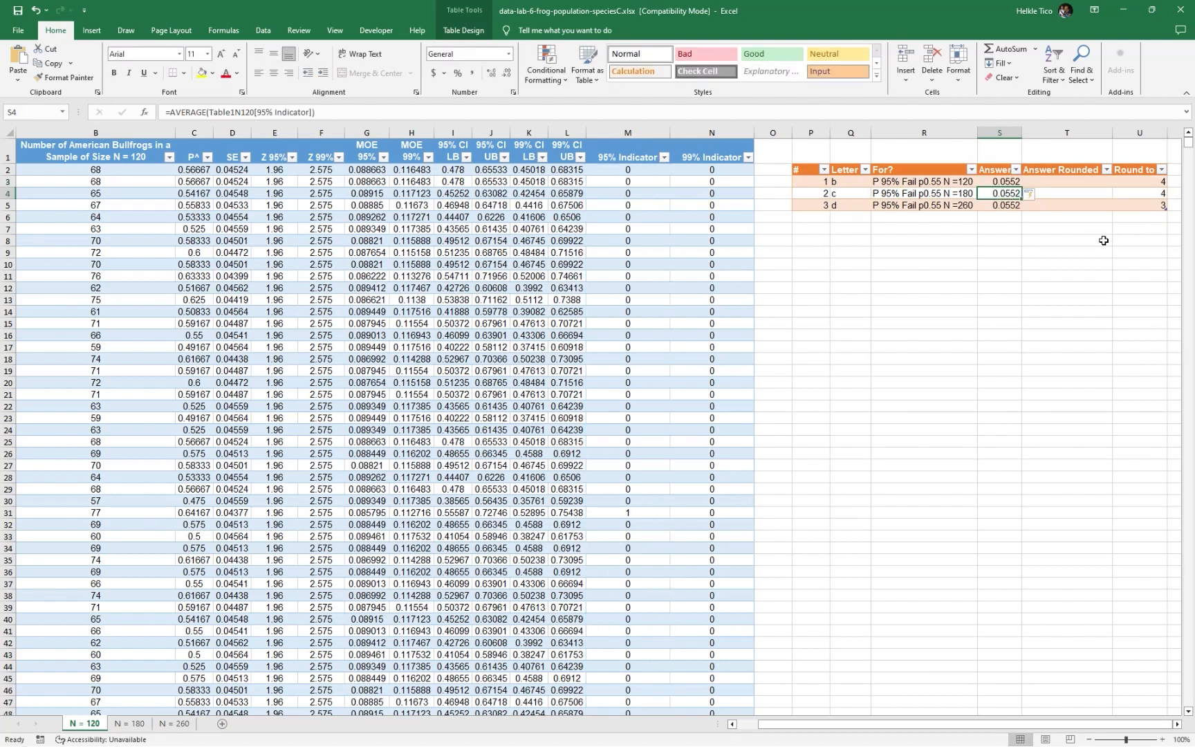
pyautogui.hotkey('ctrl', 'z')
pyautogui.click(1005, 193)
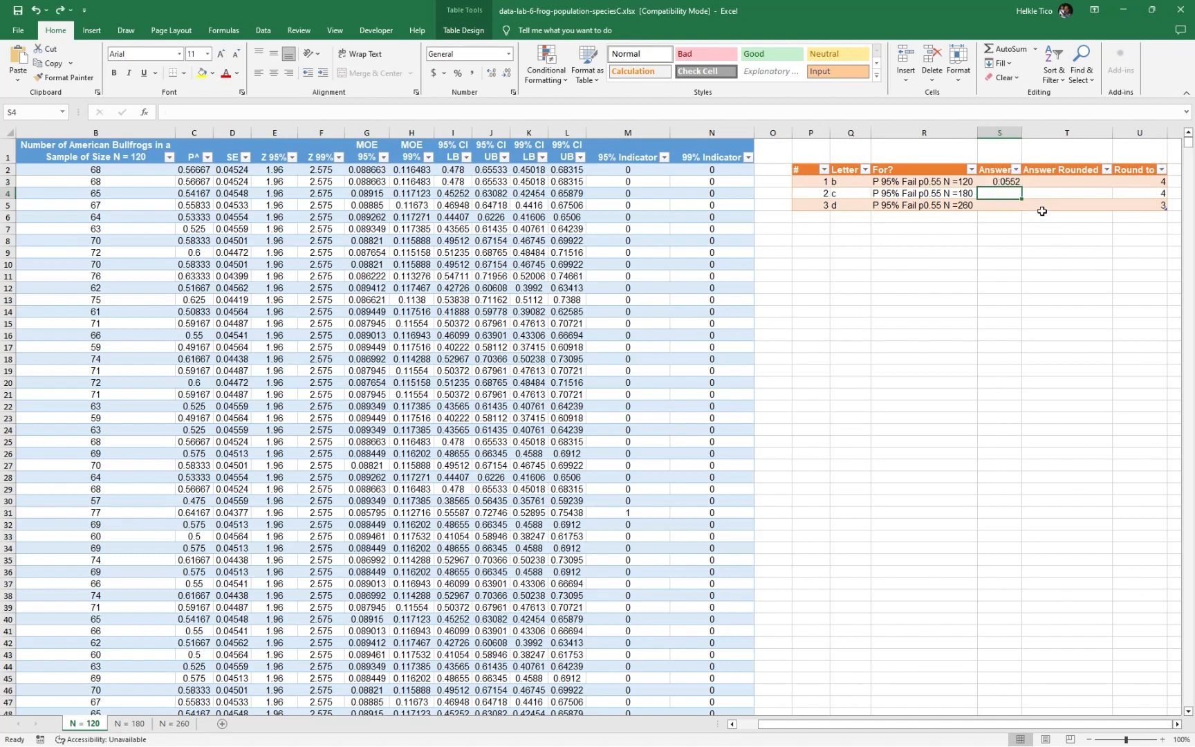
# Fill the Answer Rounded column with a ROUND formula, entering =ROUND(S3,U3) in T3
pyautogui.click(1051, 183)
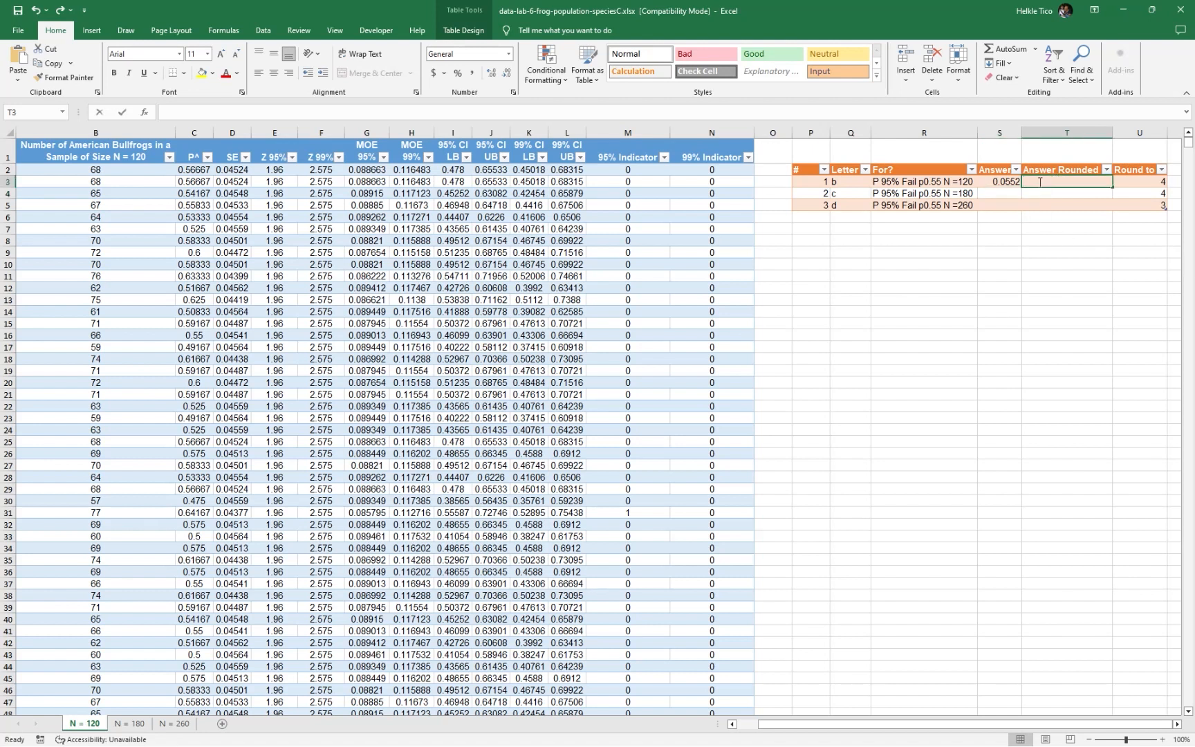
pyautogui.write('=round')
pyautogui.press('Left')
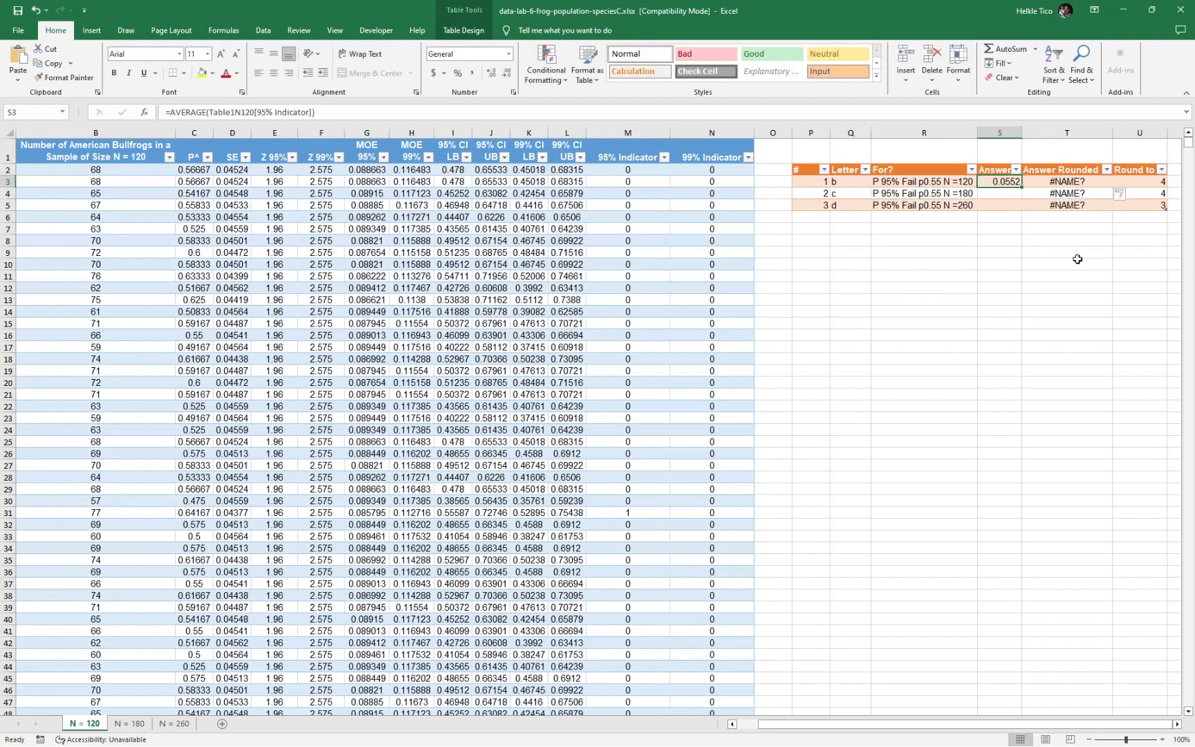
pyautogui.click(1072, 184)
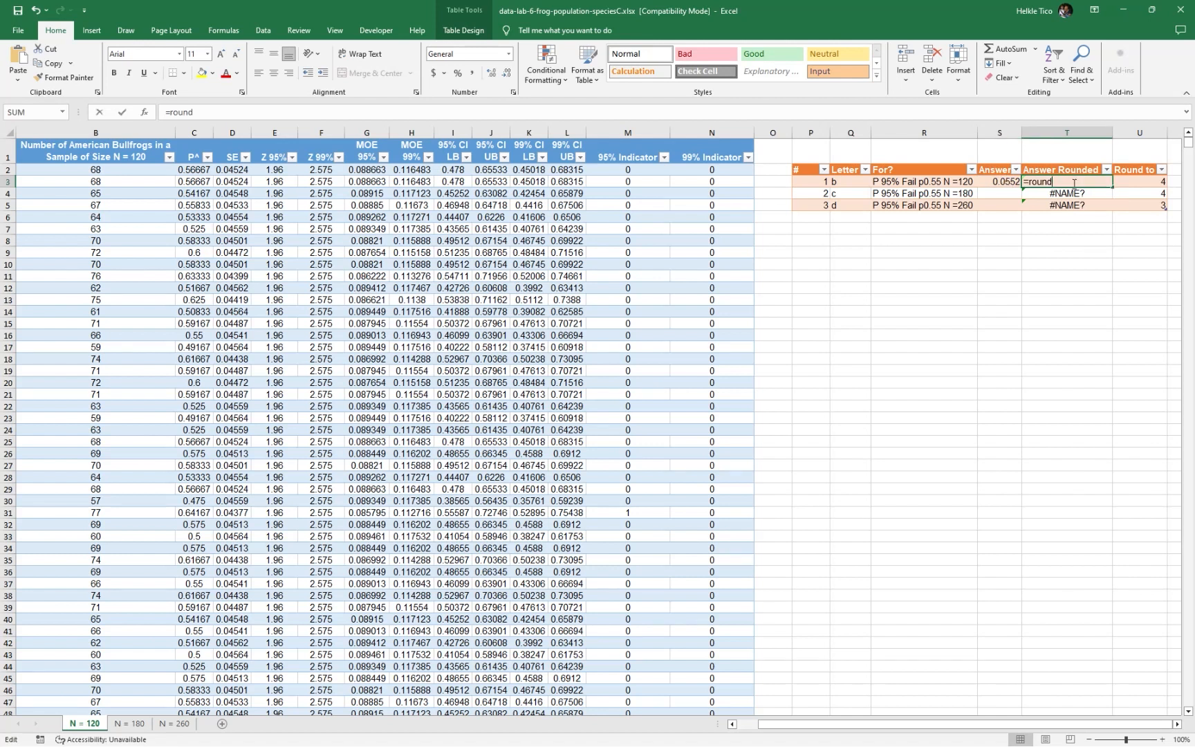
pyautogui.doubleClick(1073, 184)
pyautogui.write('(')
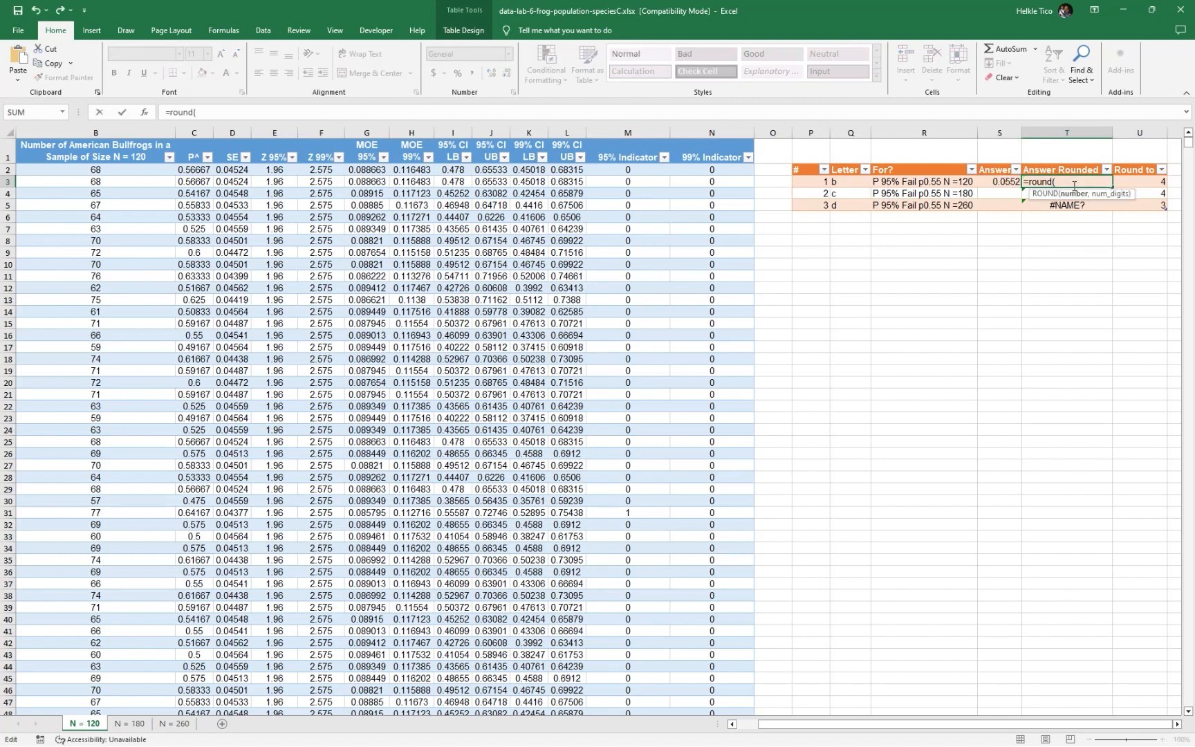
pyautogui.click(1004, 183)
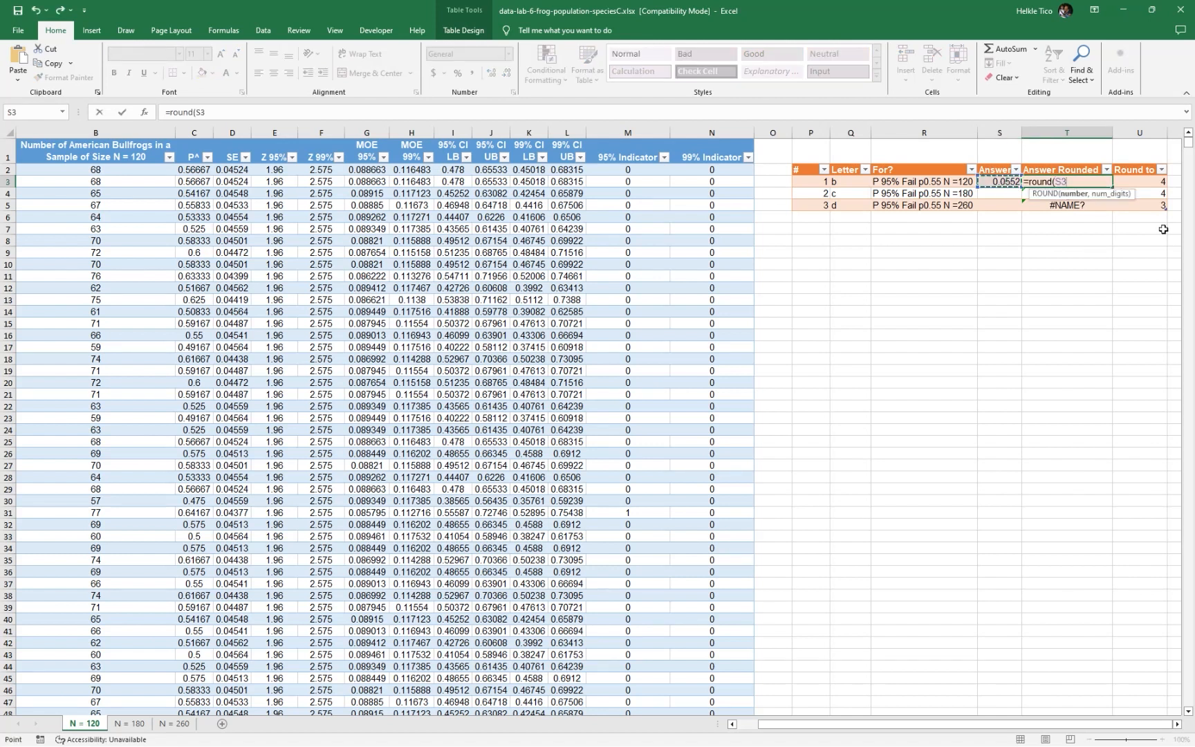
pyautogui.write(',')
pyautogui.press('Right')
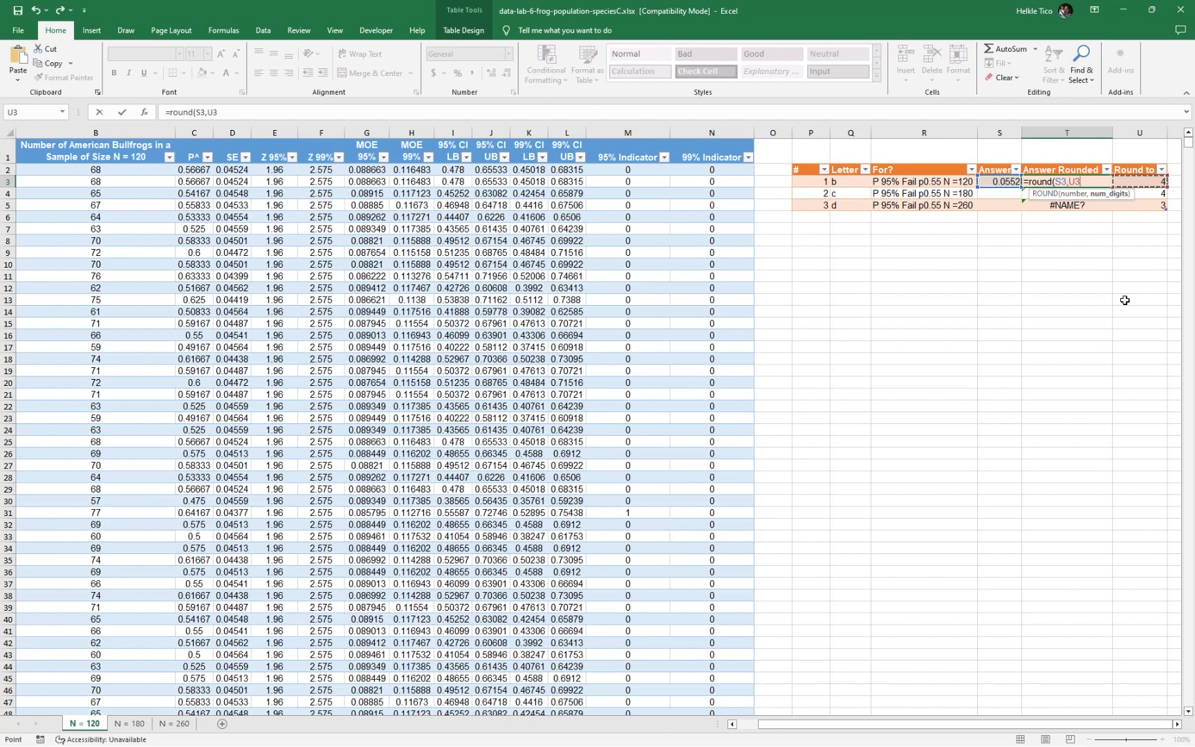
pyautogui.write(')')
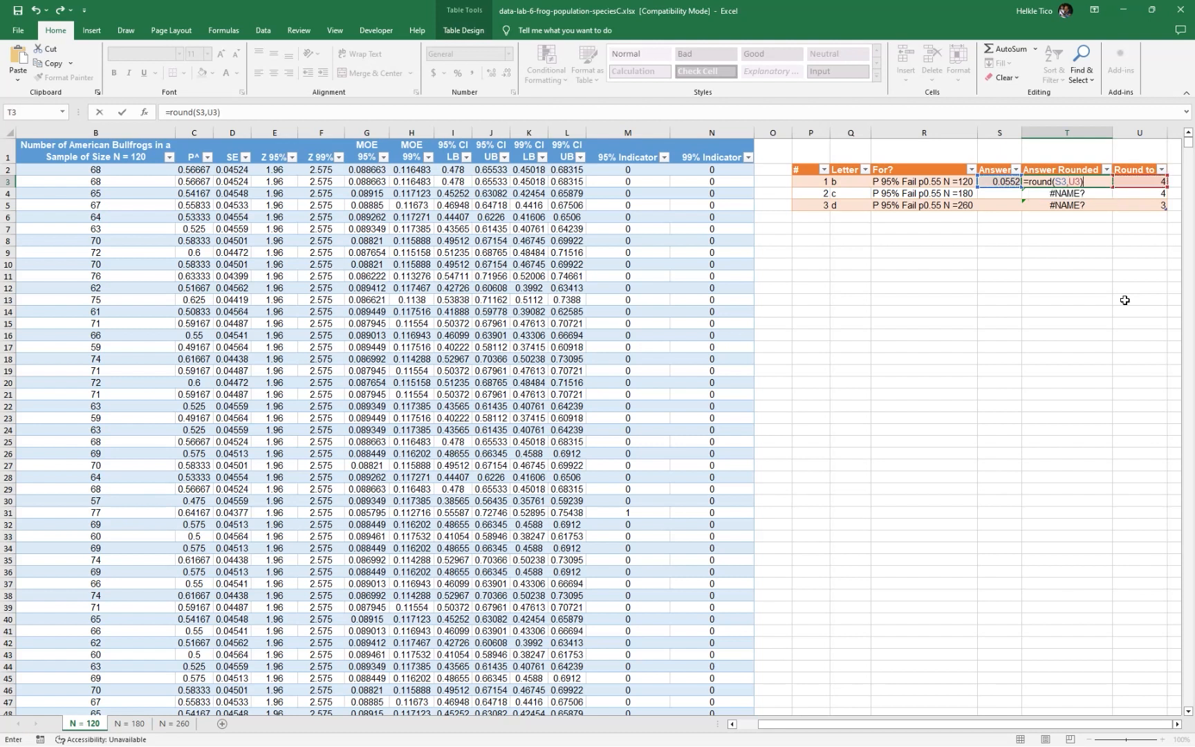
pyautogui.press('Return')
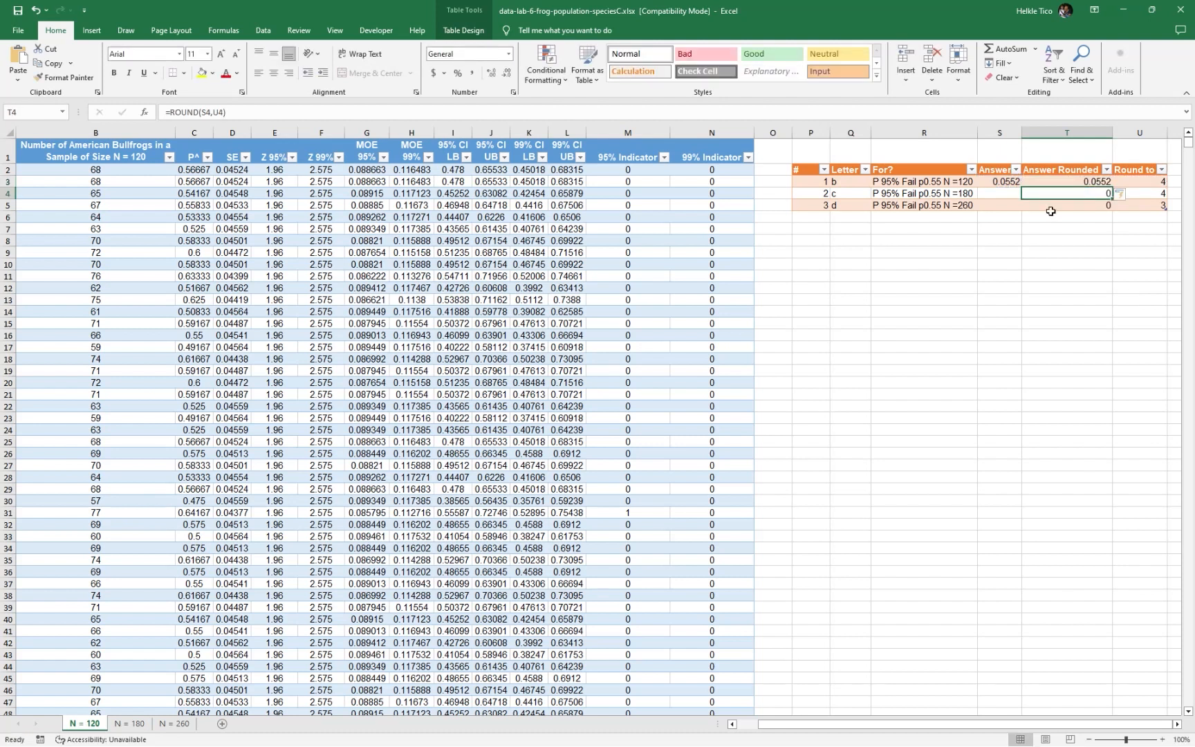
# Enter =AVERAGE(Table3N180[95% Indicator]) in S4 of the N = 120 sheet
pyautogui.click(1005, 198)
pyautogui.write('=')
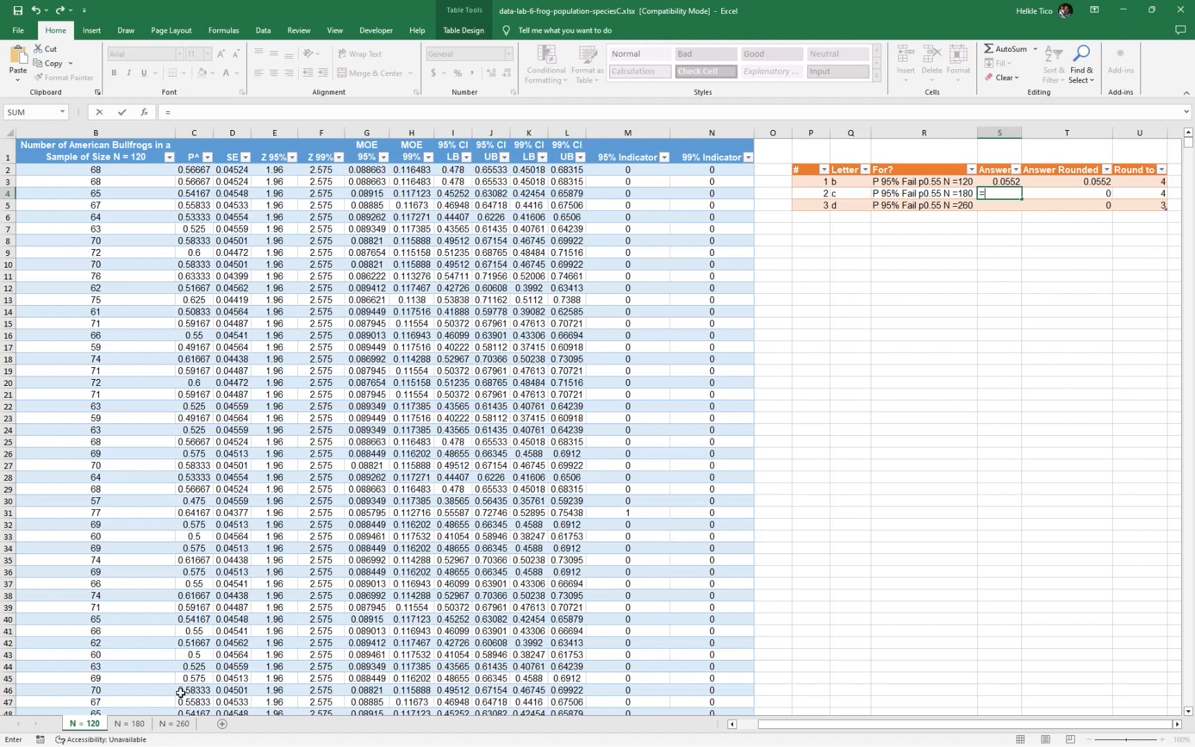
pyautogui.click(129, 723)
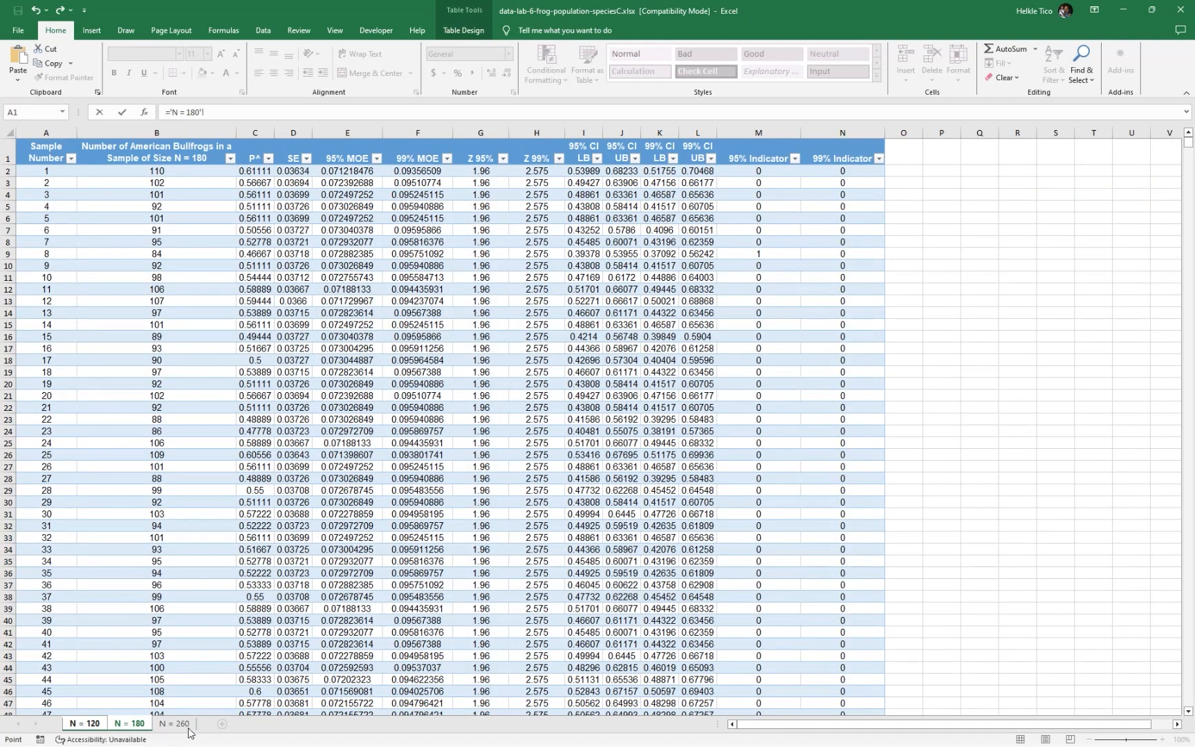
pyautogui.click(90, 723)
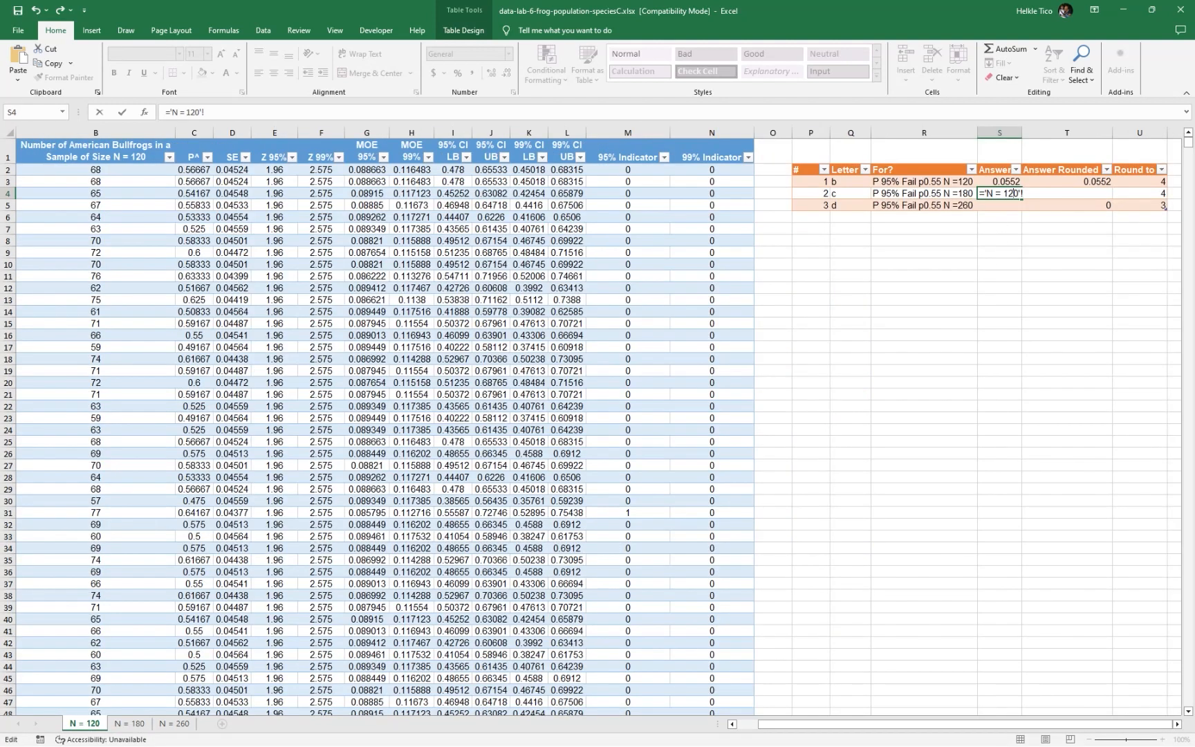
pyautogui.press('BackSpace')
pyautogui.write('aver')
pyautogui.press('Tab')
pyautogui.write('Table3N180')
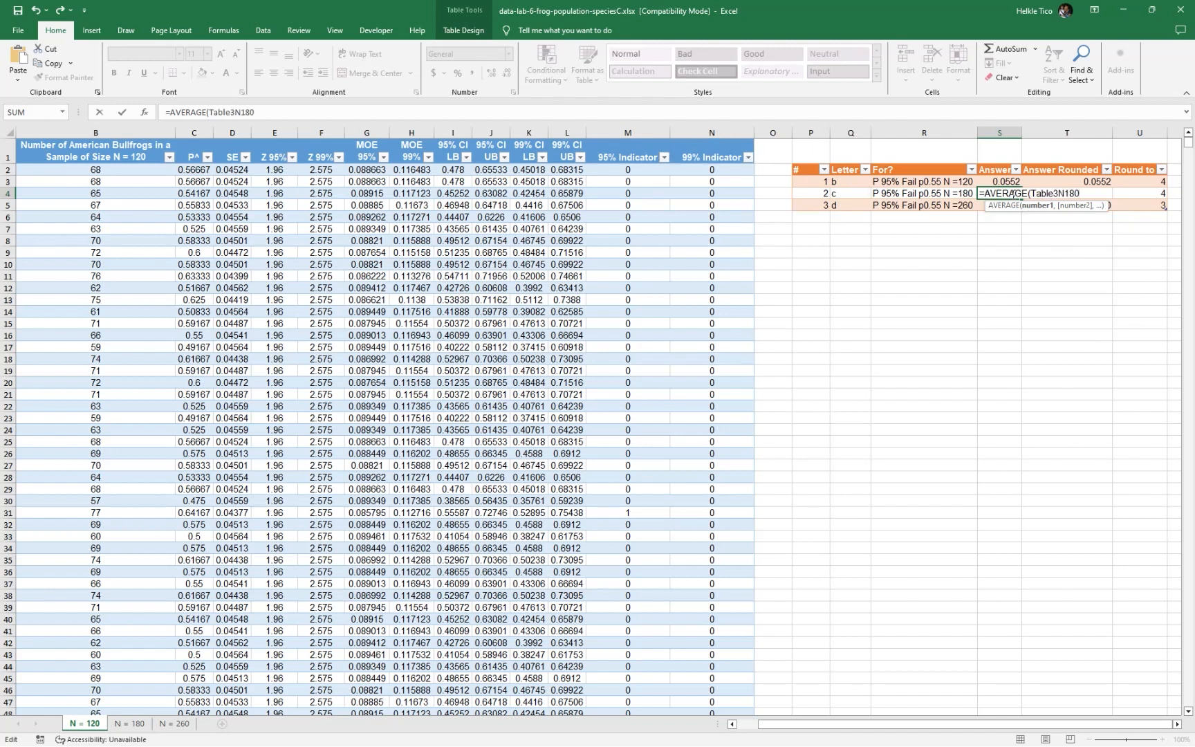
pyautogui.write('[95%')
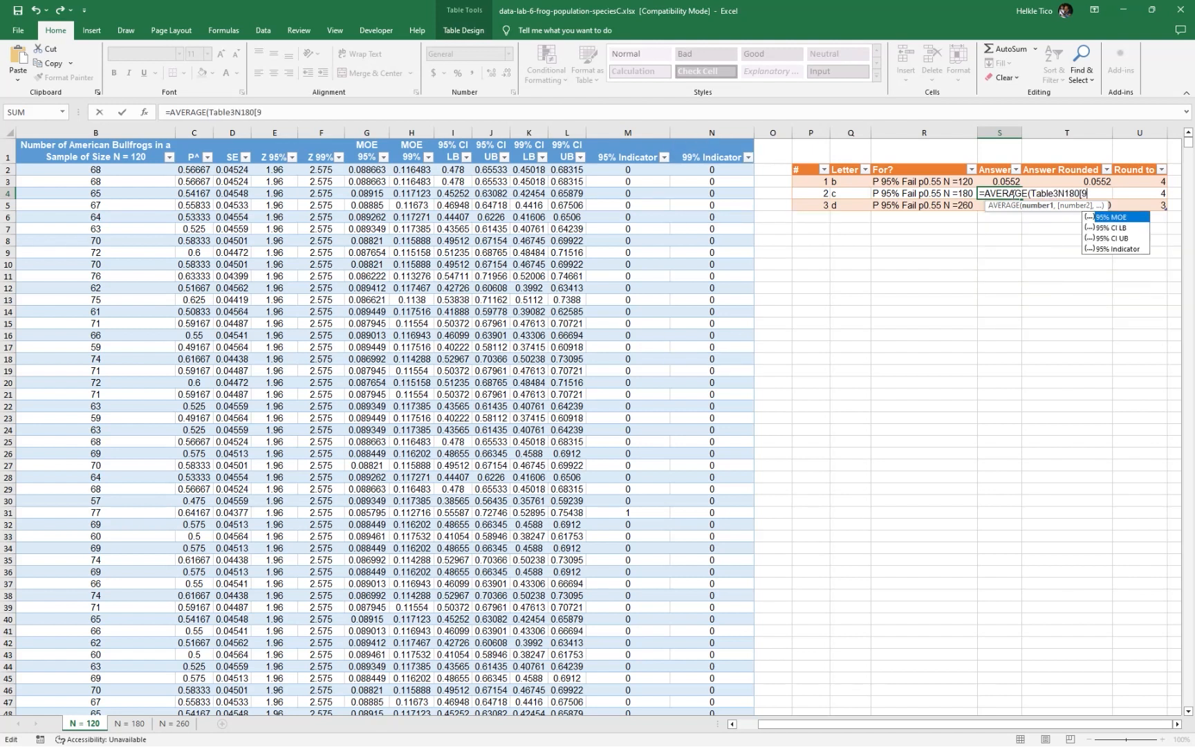
pyautogui.press('Down')
pyautogui.press('Down')
pyautogui.press('Down')
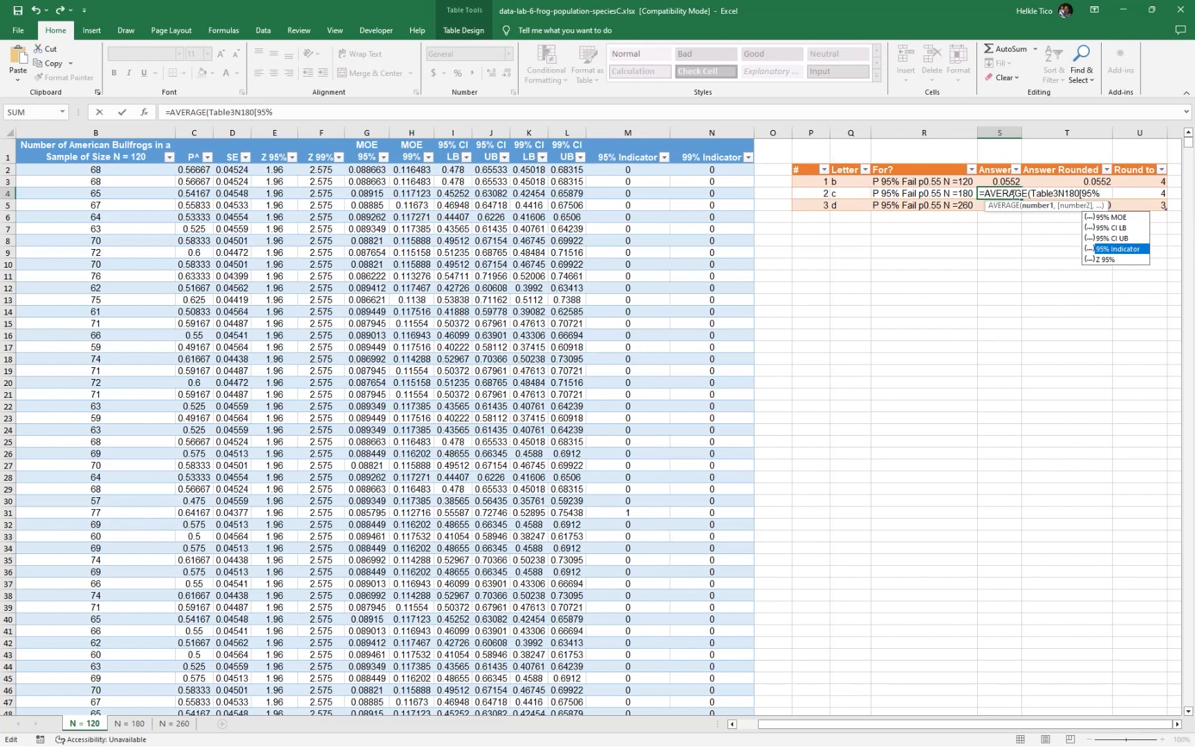
pyautogui.press('Tab')
pyautogui.write('])')
pyautogui.press('BackSpace')
pyautogui.press('BackSpace')
pyautogui.write('])')
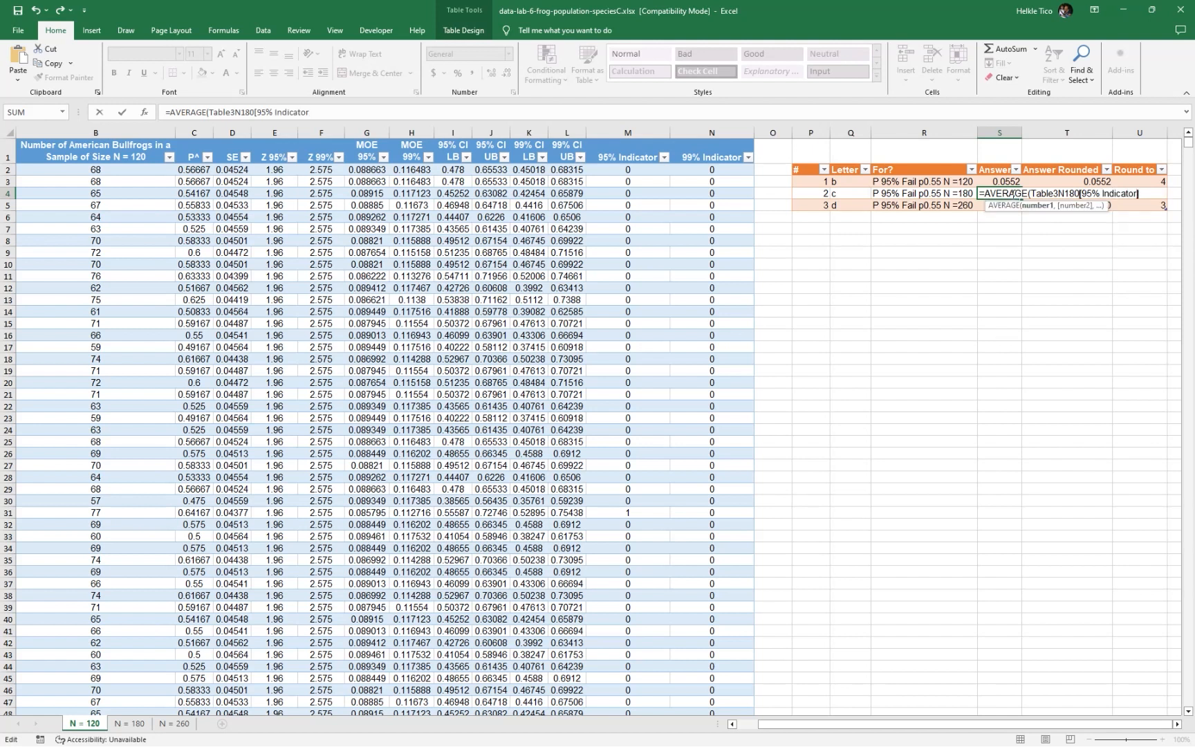
pyautogui.press('Return')
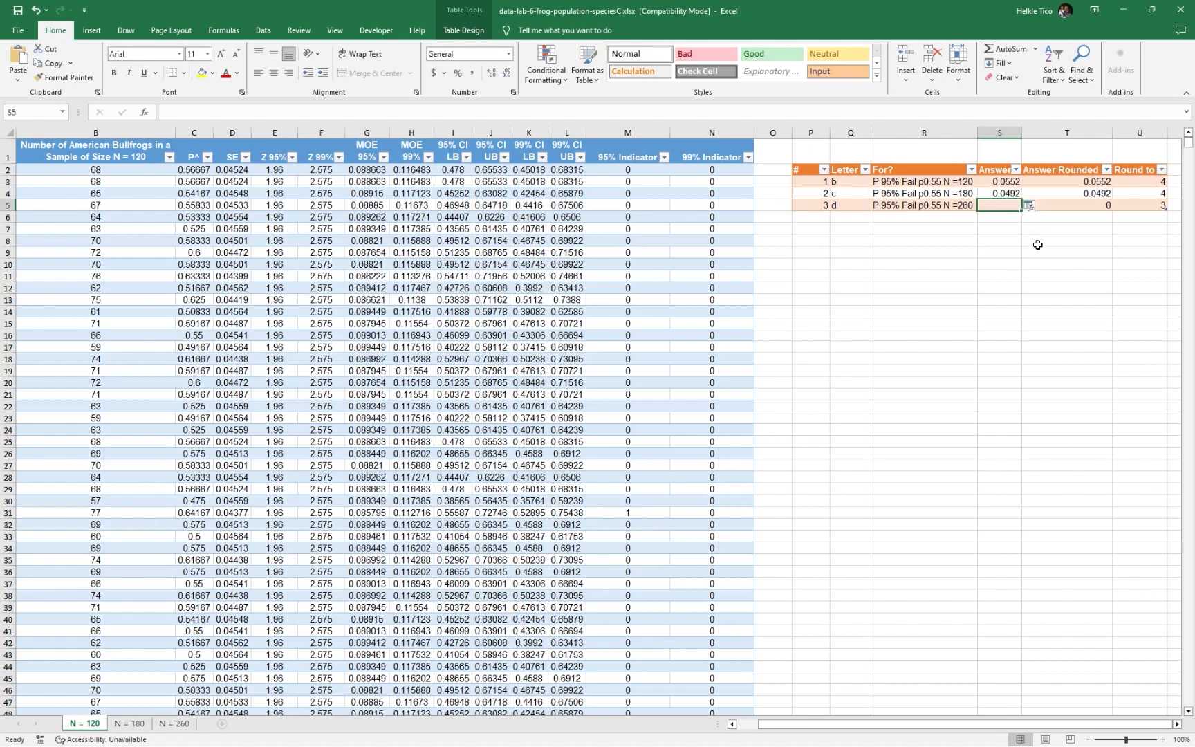
# Enter =AVERAGE(Table4N260[95% Indicator]) in S5 for the N =260 row
pyautogui.write('=aver')
pyautogui.press('Tab')
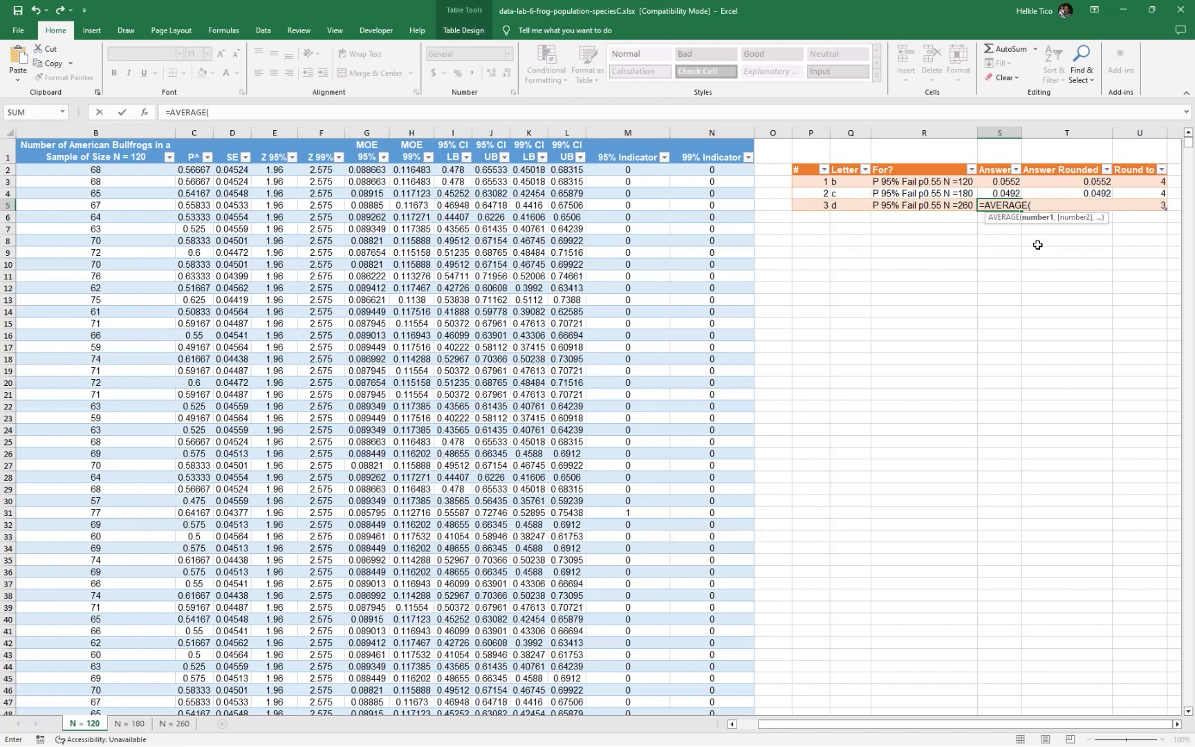
pyautogui.write('n260')
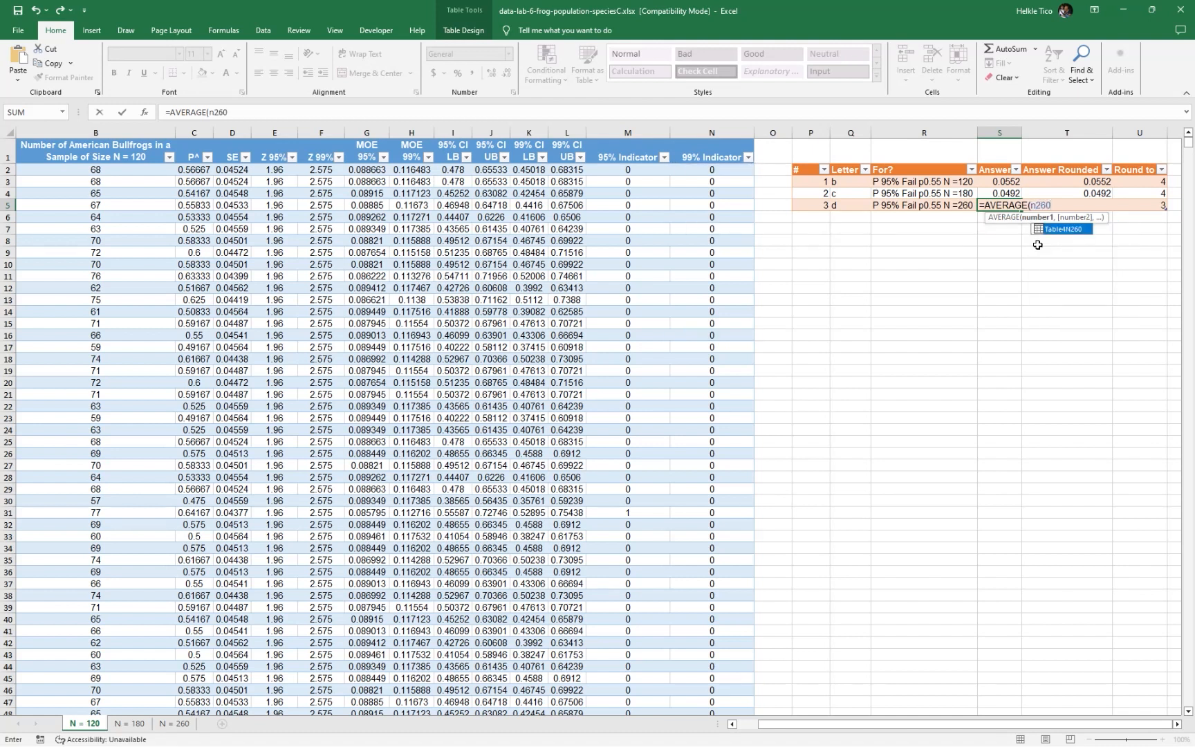
pyautogui.press('Tab')
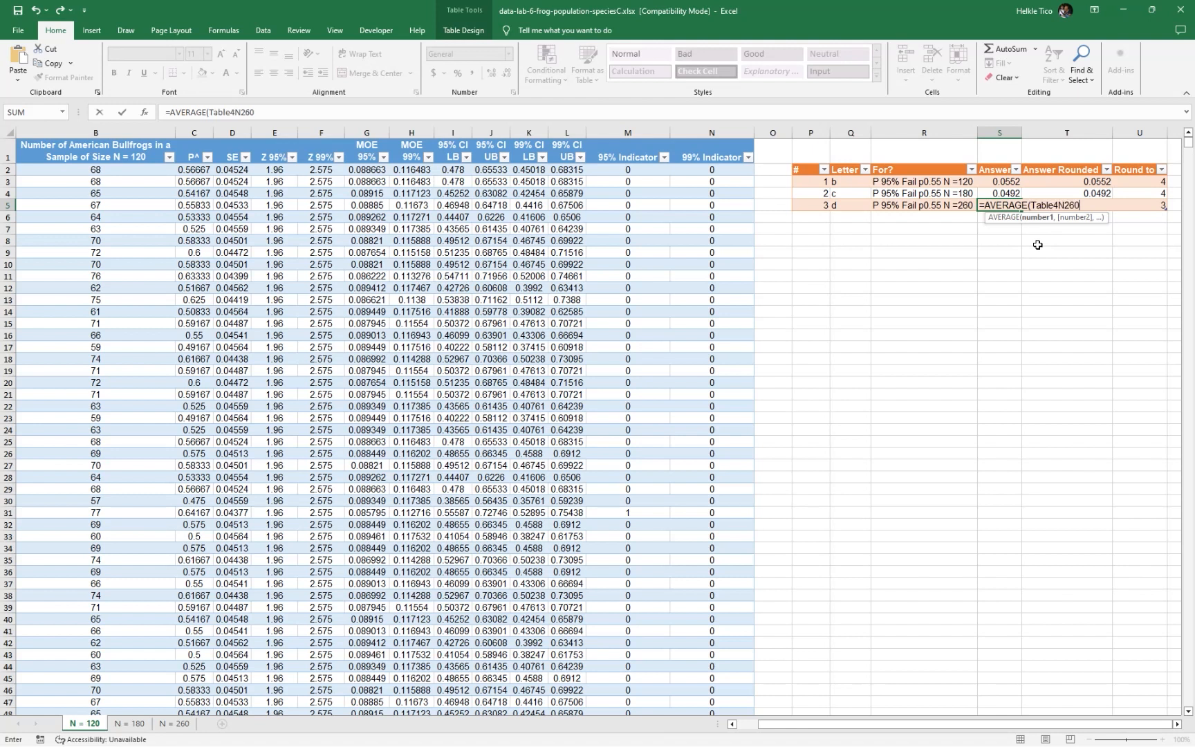
pyautogui.write('[9')
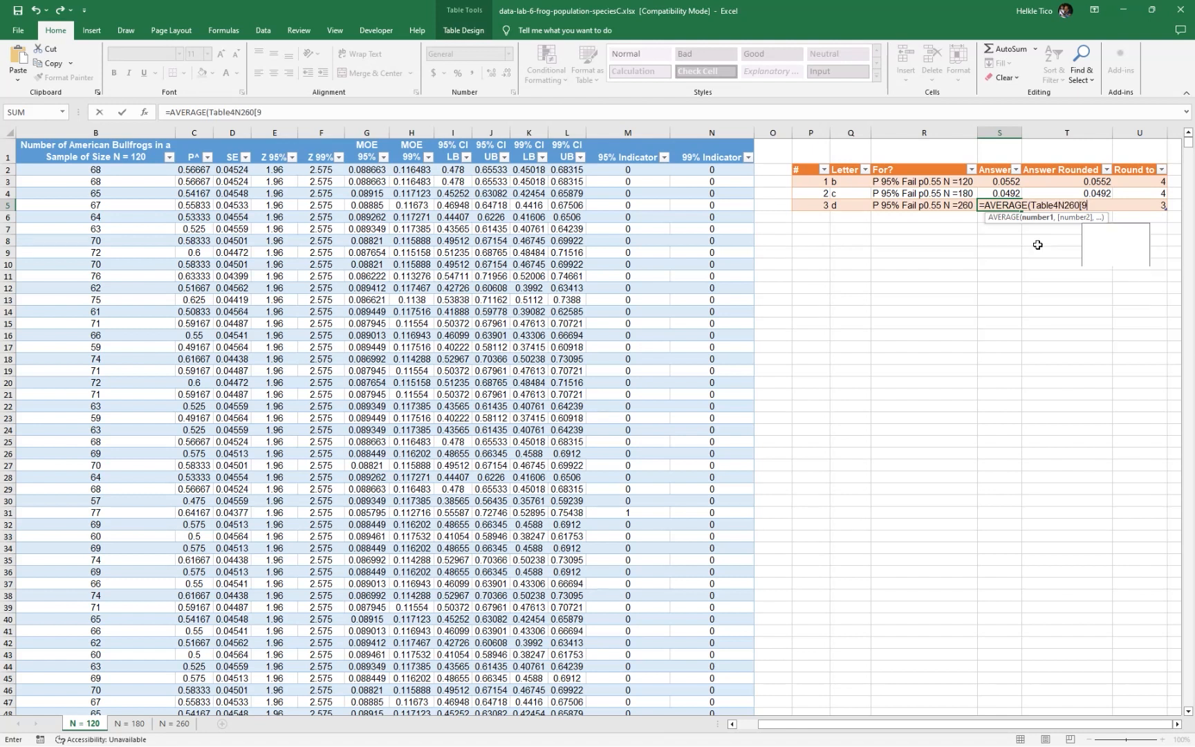
pyautogui.write('5% Indicator')
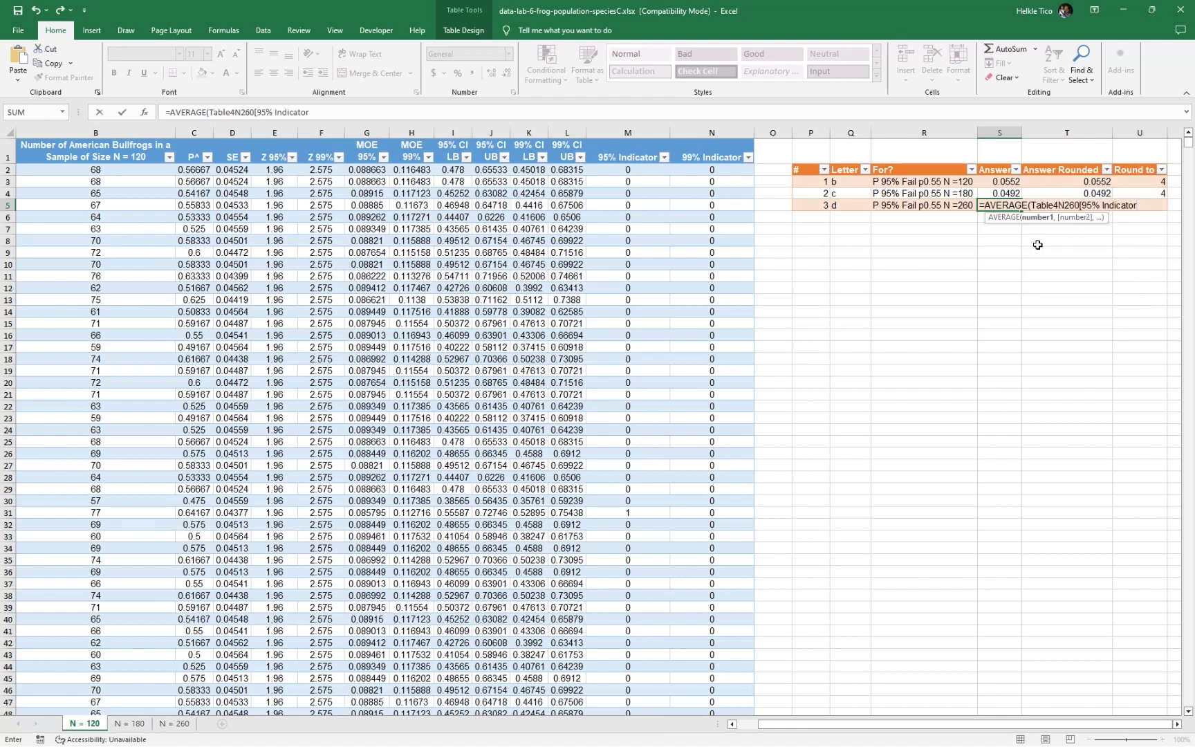
pyautogui.write(')')
pyautogui.press('Return')
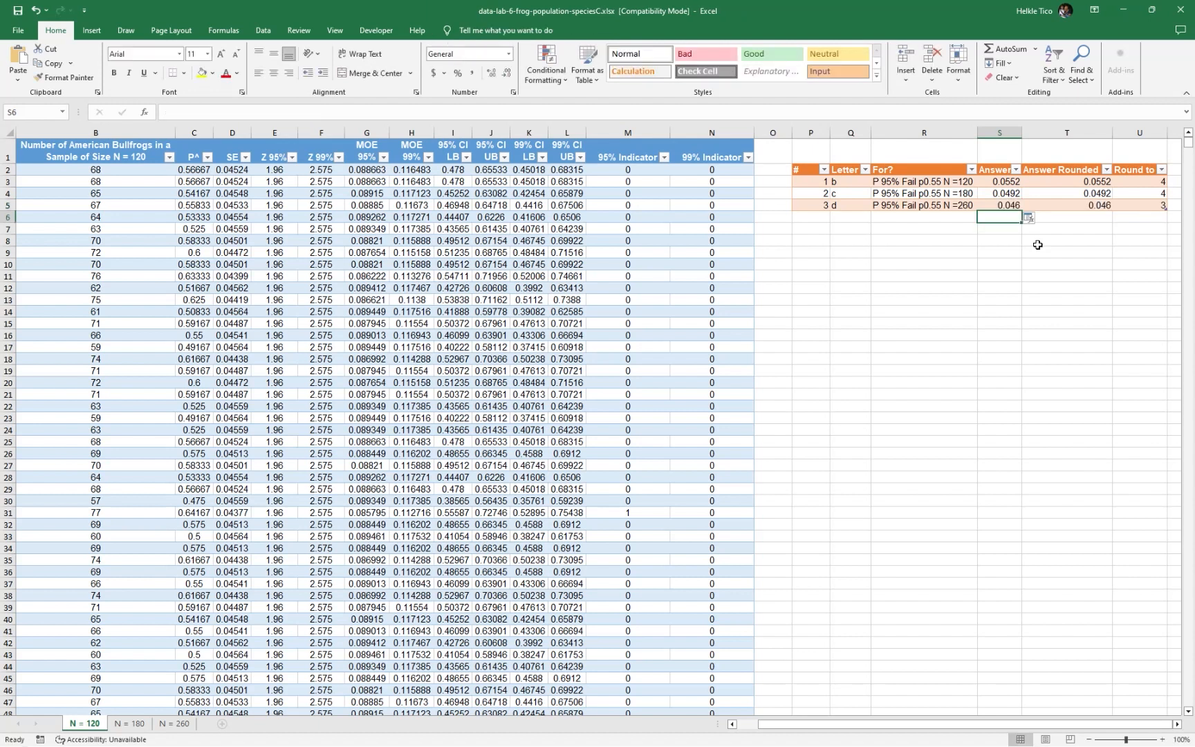
# Extend the answer table with three rows numbered 4, 5 and 6 in P6 to P8
pyautogui.click(1076, 202)
pyautogui.click(1136, 201)
pyautogui.click(1050, 243)
pyautogui.click(815, 219)
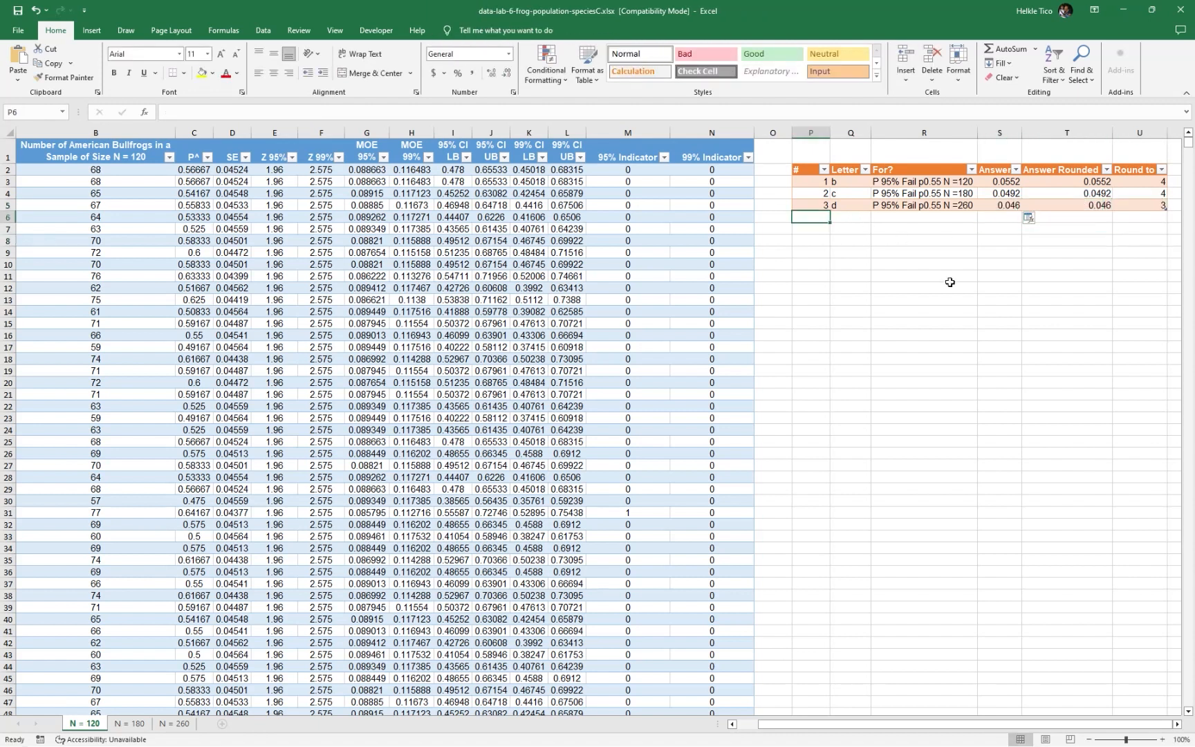
pyautogui.write('4')
pyautogui.press('Return')
pyautogui.write('5')
pyautogui.press('Return')
pyautogui.write('6')
pyautogui.press('Return')
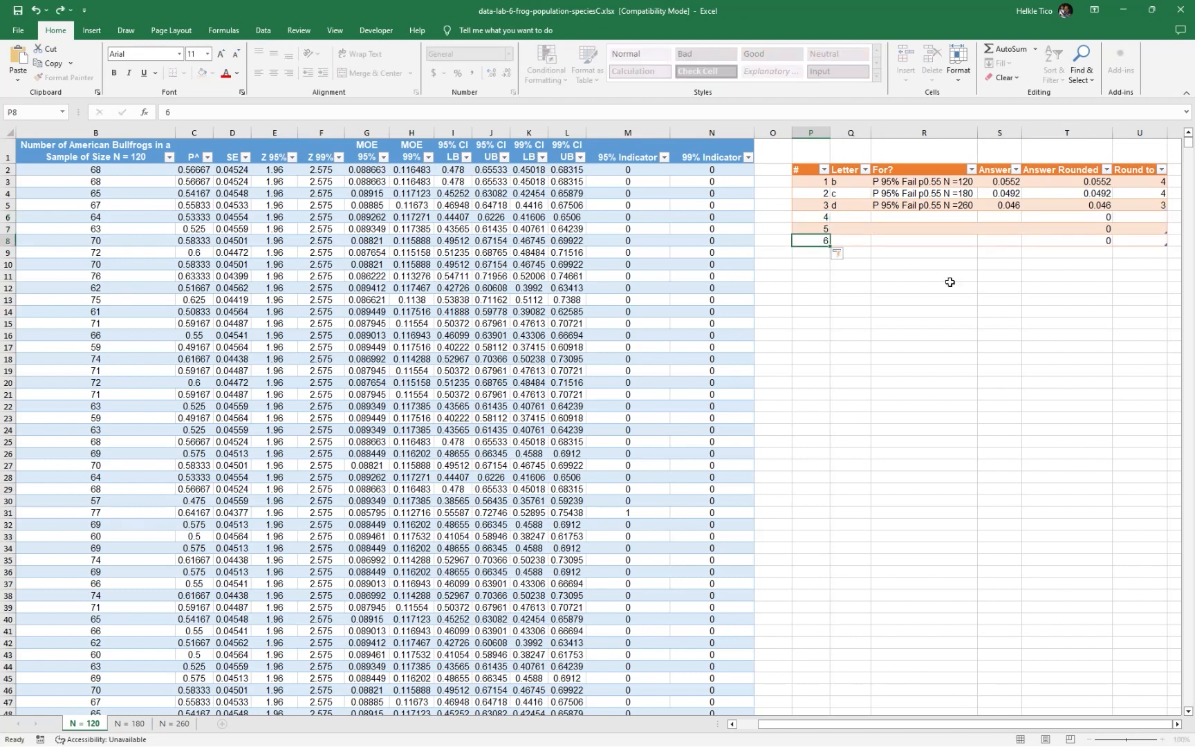
# Check the 99% confidence interval questions in the lab PDF and enter their letters f, g and h in Q6 to Q8 of the Excel table
pyautogui.hotkey('alt', 'Tab')
pyautogui.scroll(-2, 605, 333)
pyautogui.scroll(-5, 604, 333)
pyautogui.moveTo(386, 202); pyautogui.dragTo(512, 336)
pyautogui.click(520, 350)
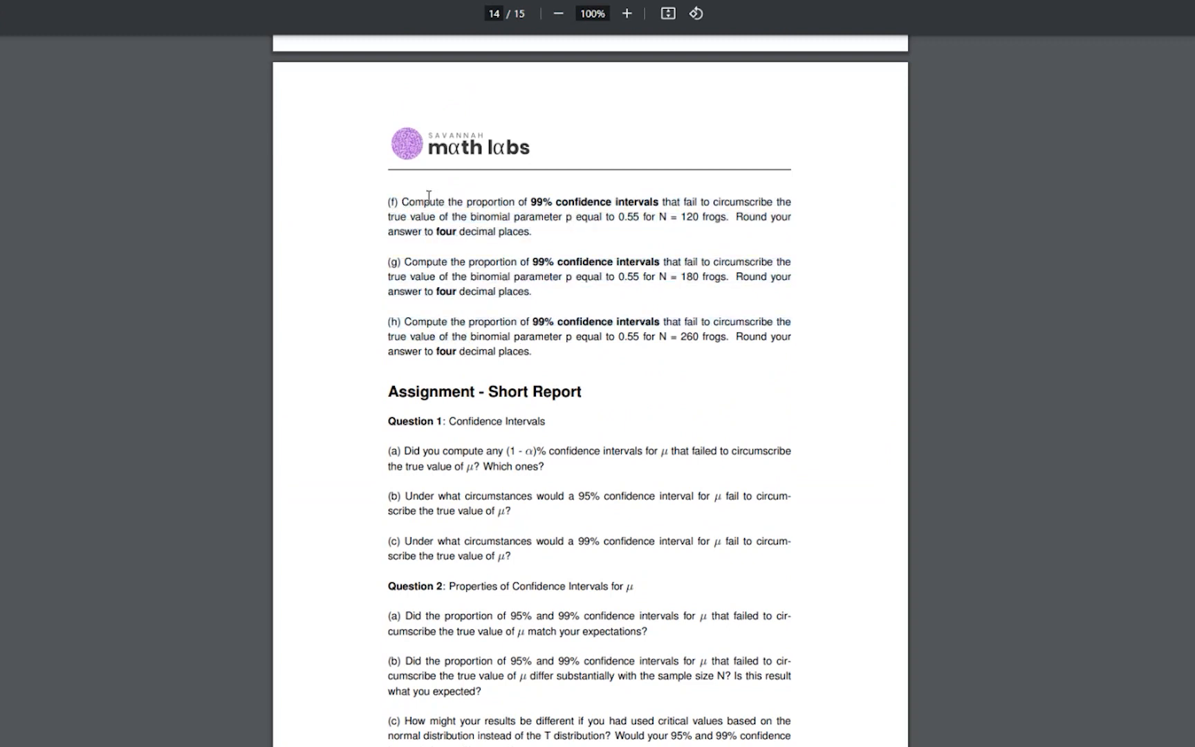
pyautogui.hotkey('alt', 'Tab')
pyautogui.write('f')
pyautogui.press('Return')
pyautogui.write('g')
pyautogui.press('Return')
pyautogui.write('h')
pyautogui.press('Tab')
# Set the Round to value to 4 for rows f, g and h
pyautogui.press('Up')
pyautogui.press('Right')
pyautogui.press('Right')
pyautogui.press('Right')
pyautogui.press('Up')
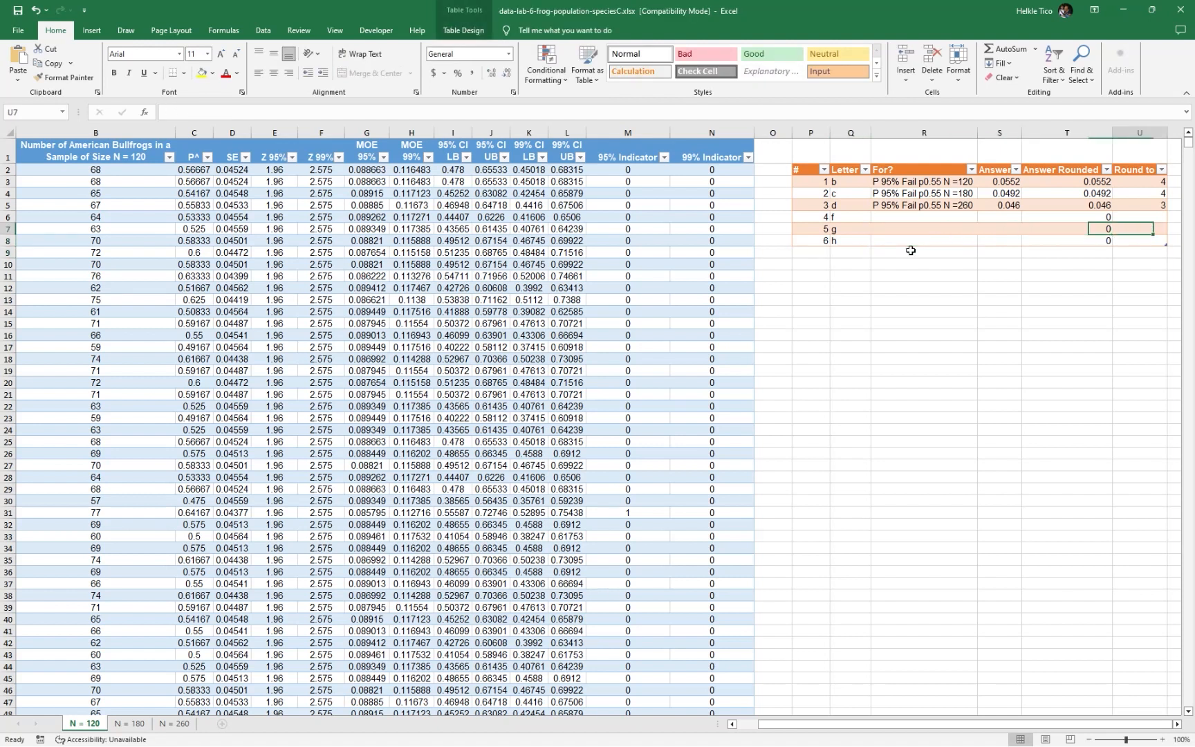
pyautogui.write('4')
pyautogui.press('Return')
pyautogui.write('4')
pyautogui.press('Return')
pyautogui.write('4')
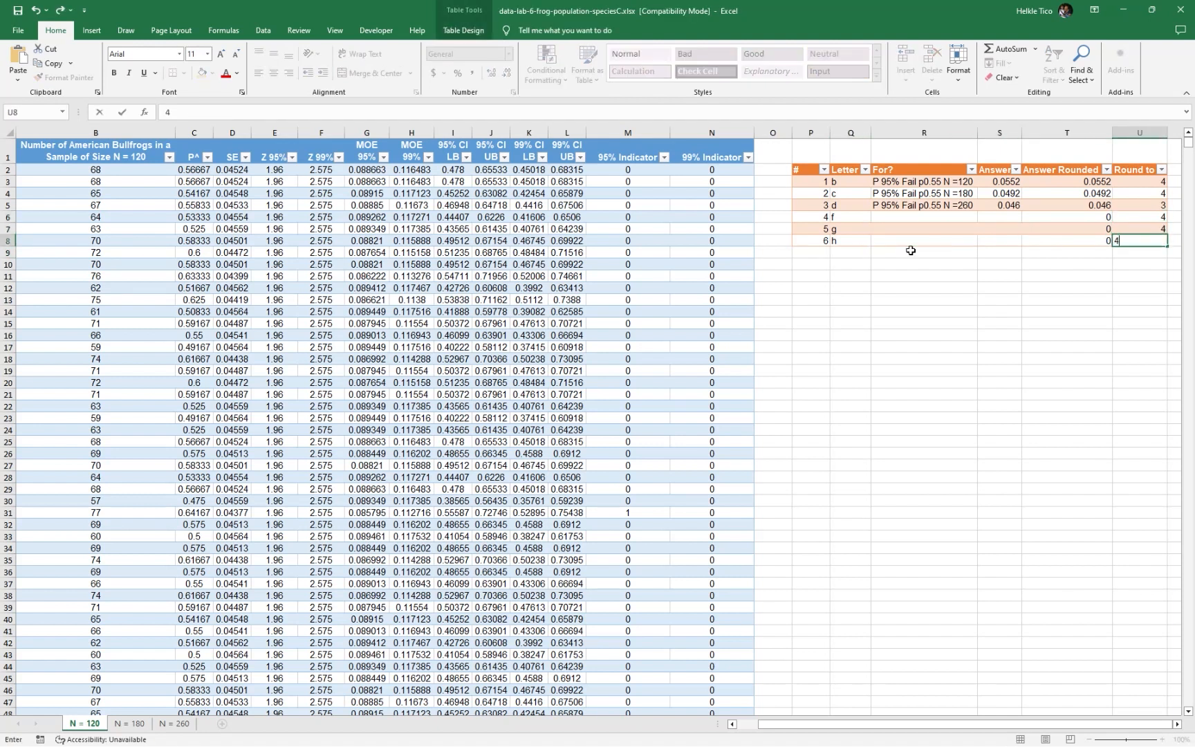
pyautogui.press('Return')
# Copy the label text of R5 into R6
pyautogui.press('Left')
pyautogui.press('Left')
pyautogui.press('Left')
pyautogui.press('Up')
pyautogui.press('Up')
pyautogui.press('Up')
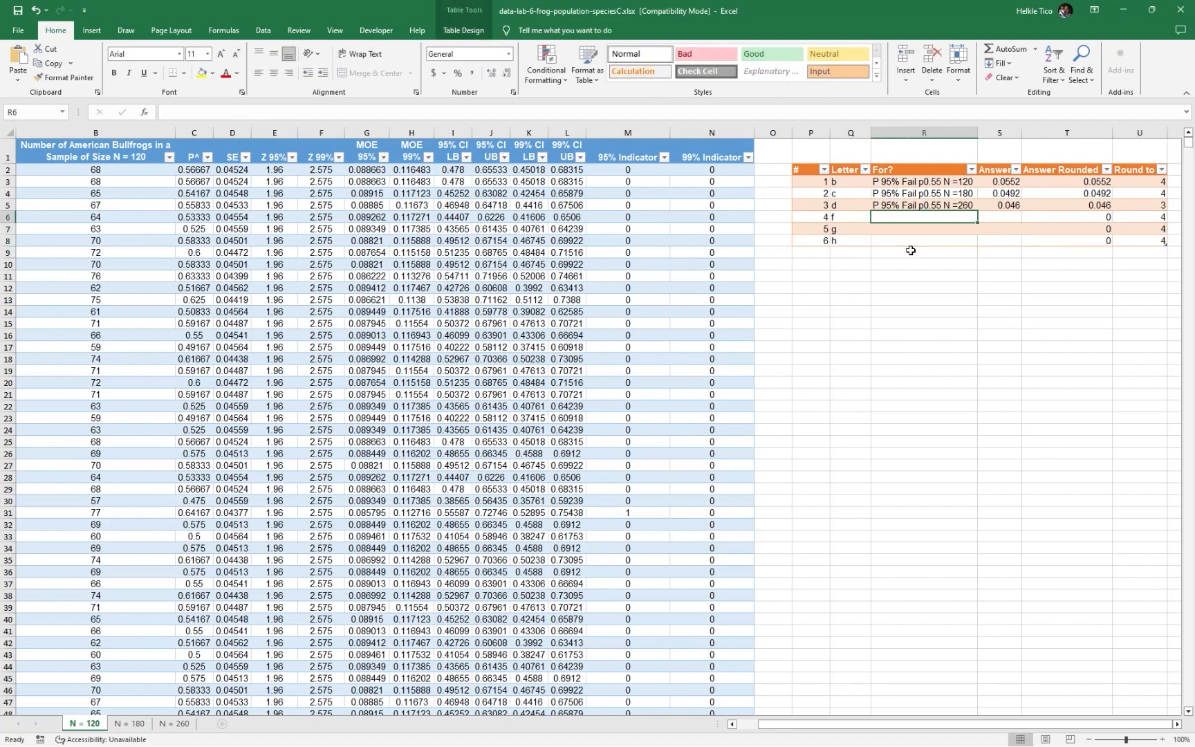
pyautogui.click(946, 197)
pyautogui.doubleClick(946, 200)
pyautogui.tripleClick(946, 202)
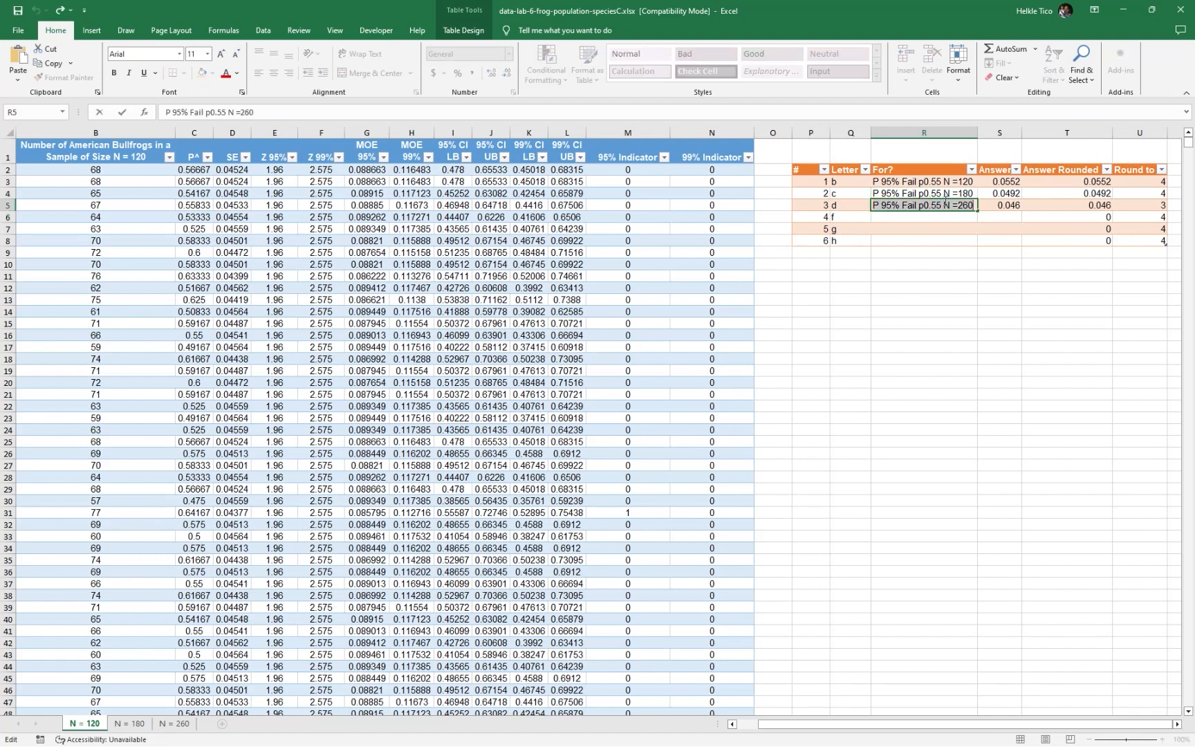
pyautogui.hotkey('ctrl', 'c')
pyautogui.press('Return')
pyautogui.hotkey('ctrl', 'v')
# Edit the label in R6 to read P 99% Fail p0.55 N =120
pyautogui.click(888, 220)
pyautogui.press('Delete')
pyautogui.write('9')
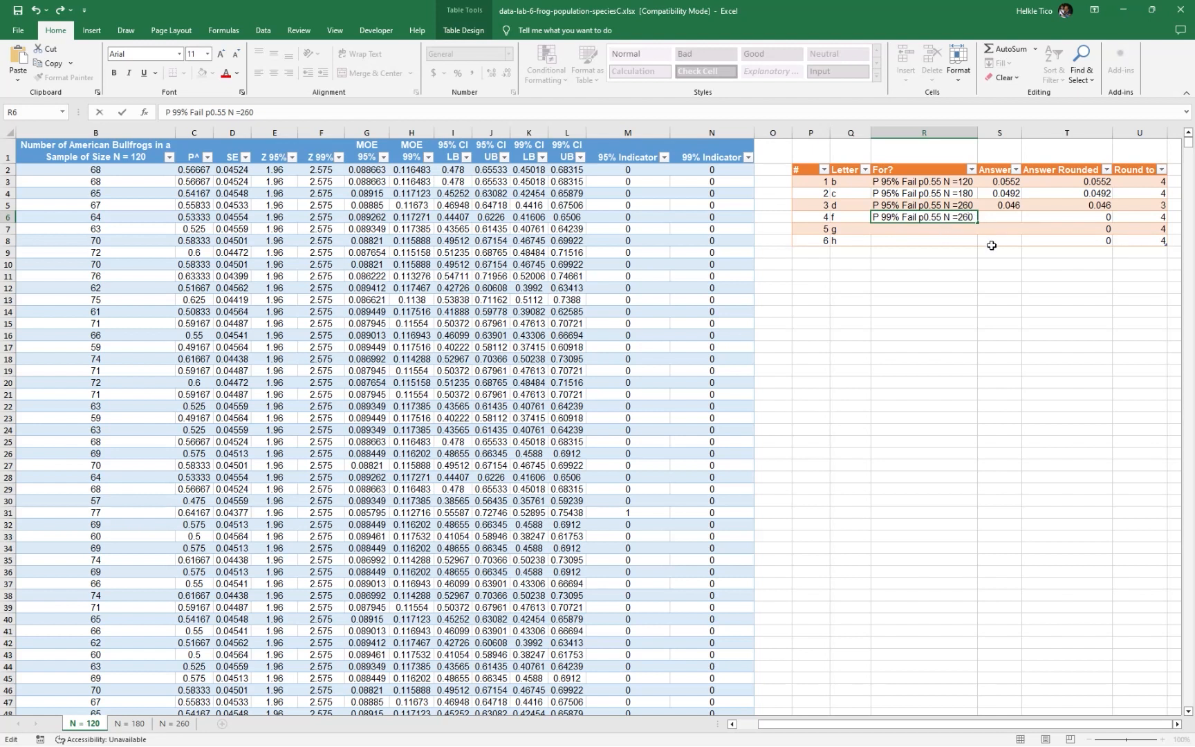
pyautogui.press('BackSpace')
pyautogui.press('BackSpace')
pyautogui.press('BackSpace')
pyautogui.write('120')
pyautogui.press('Return')
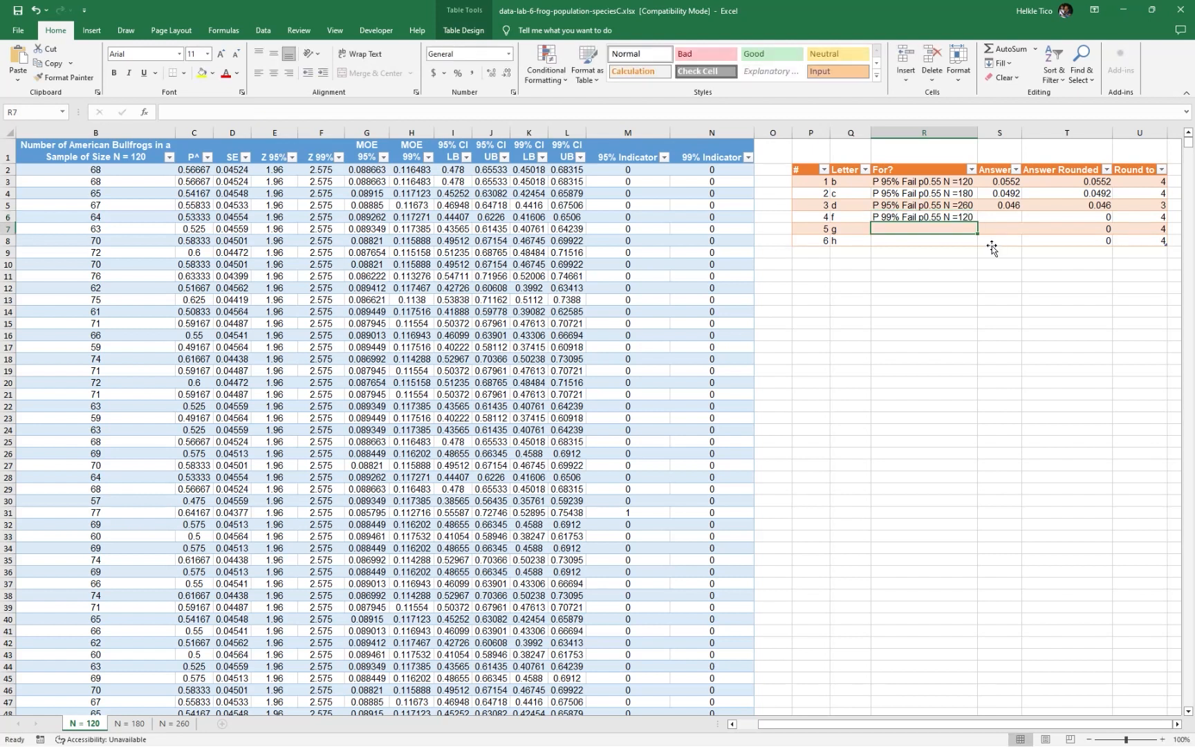
# Copy the label text of R6 into R7 and R8
pyautogui.doubleClick(973, 217)
pyautogui.hotkey('ctrl', 'a')
pyautogui.hotkey('ctrl', 'c')
pyautogui.doubleClick(944, 230)
pyautogui.hotkey('ctrl', 'v')
pyautogui.click(935, 245)
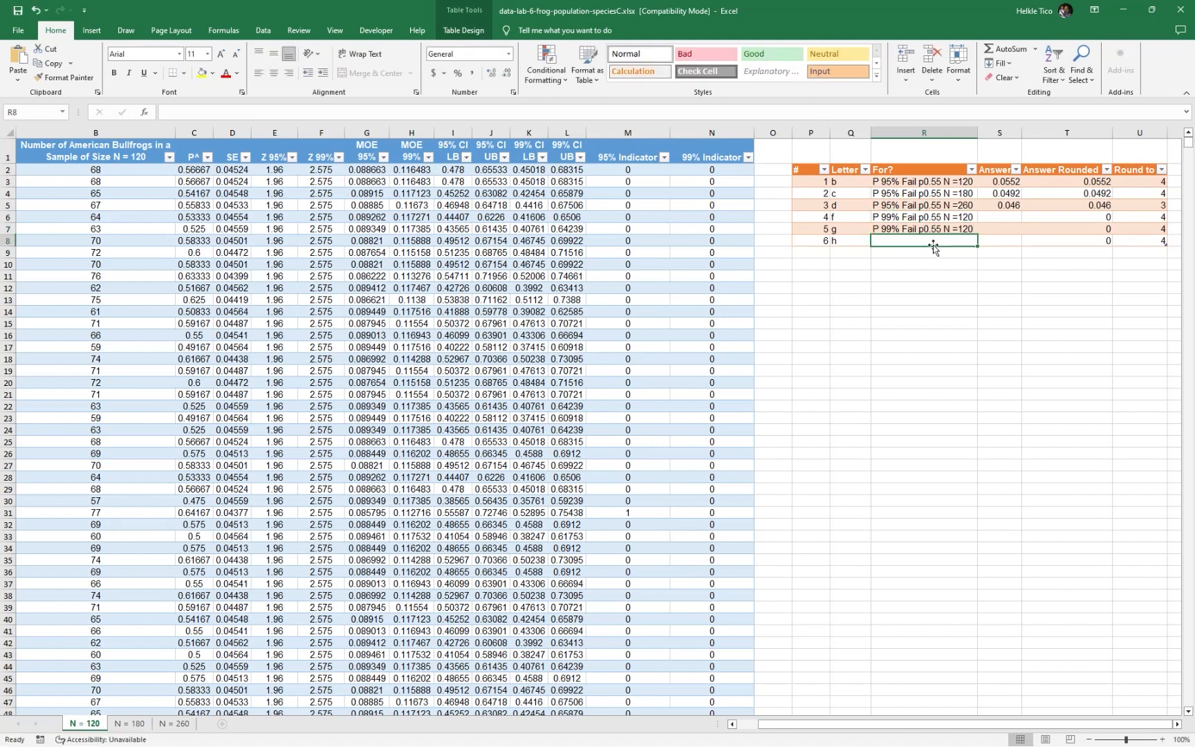
pyautogui.hotkey('ctrl', 'v')
# Edit the copied labels to end in N =180 in R7 and N =260 in R8
pyautogui.doubleClick(975, 229)
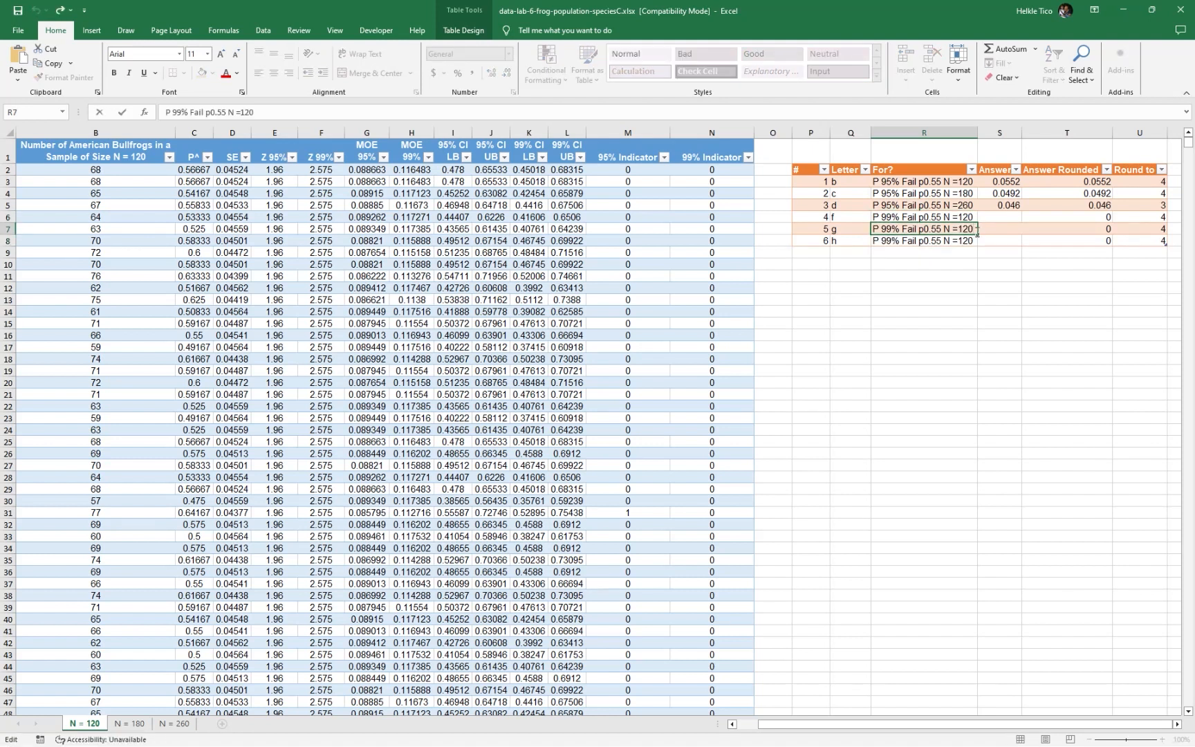
pyautogui.write('80')
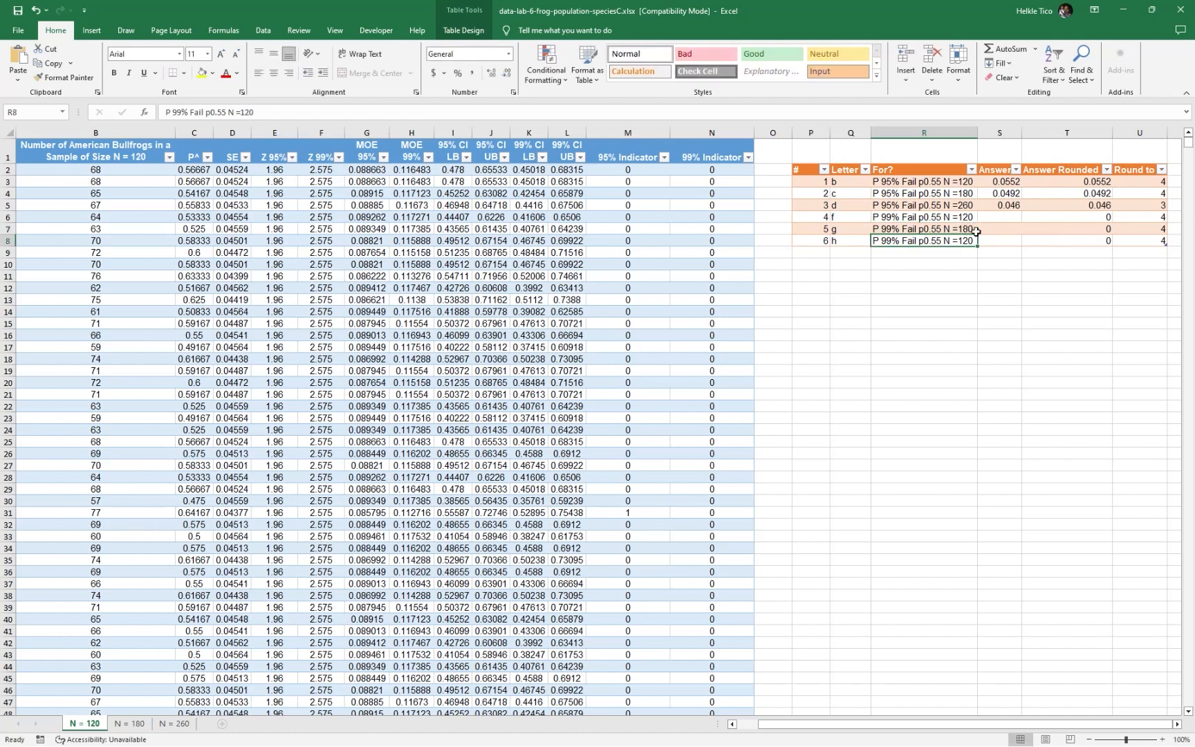
pyautogui.press('Return')
pyautogui.doubleClick(975, 242)
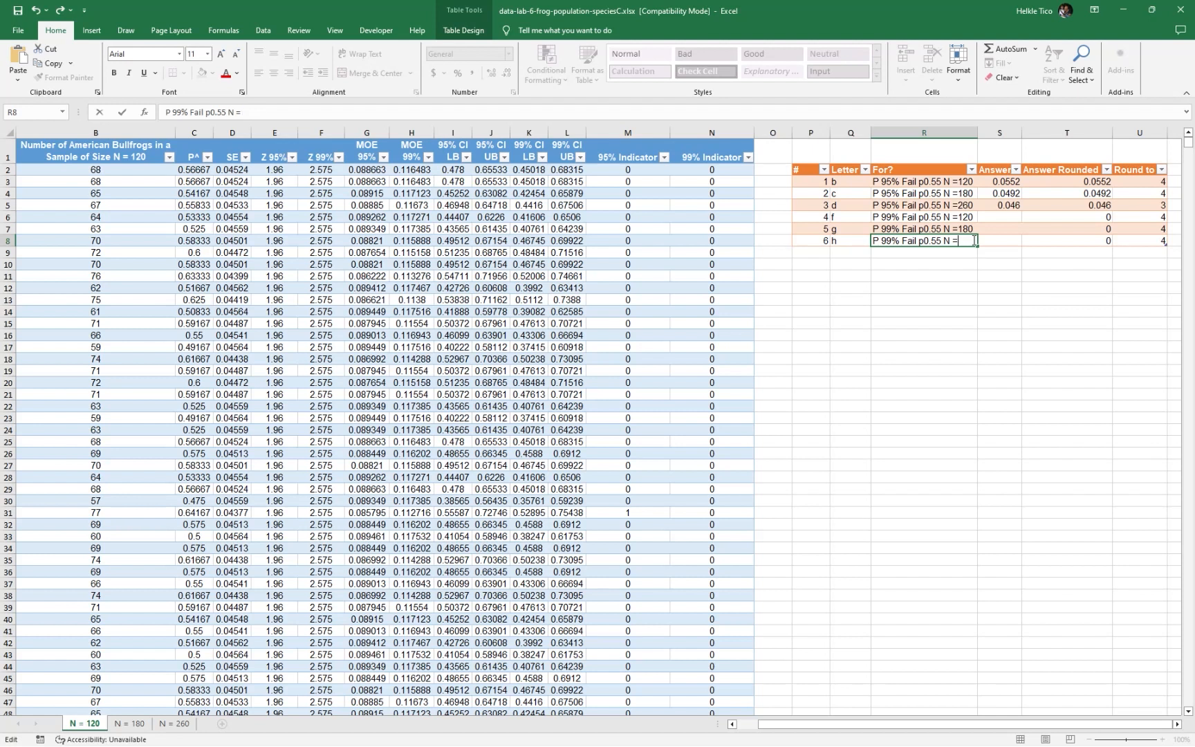
pyautogui.write('260')
pyautogui.press('Return')
# Enter =AVERAGE(Table1N120[99% Indicator]) in S6 for row f
pyautogui.click(989, 218)
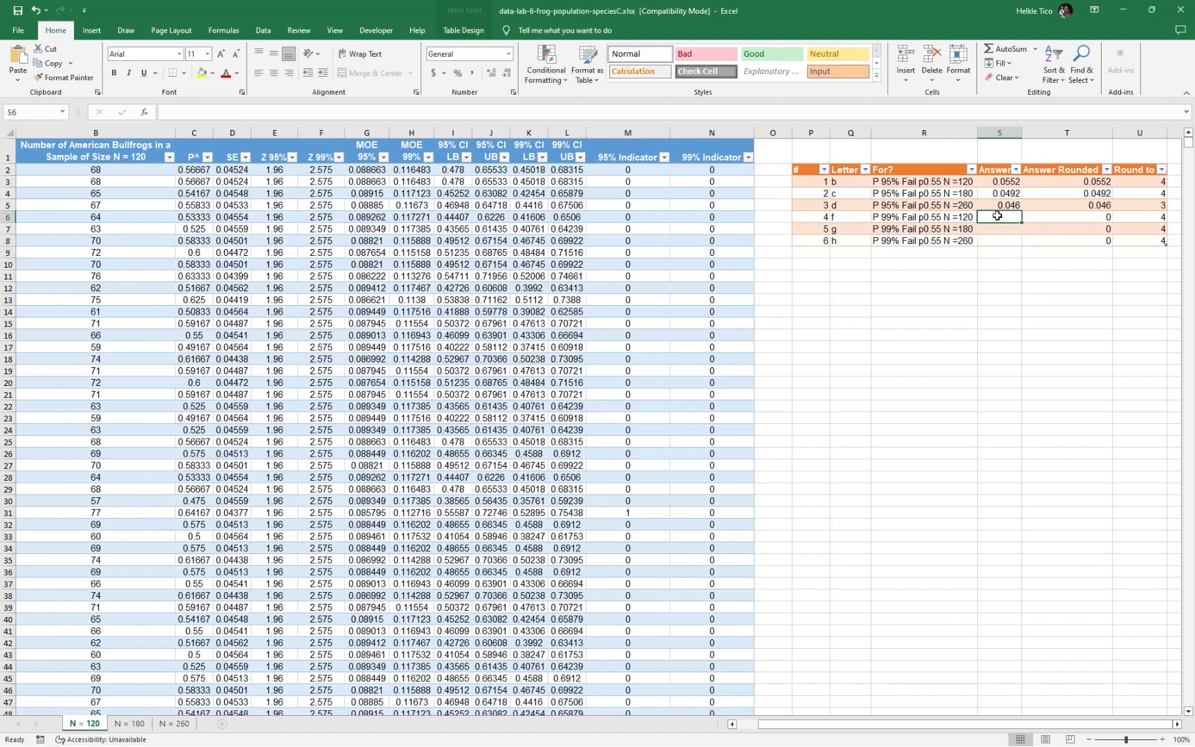
pyautogui.write('=aver')
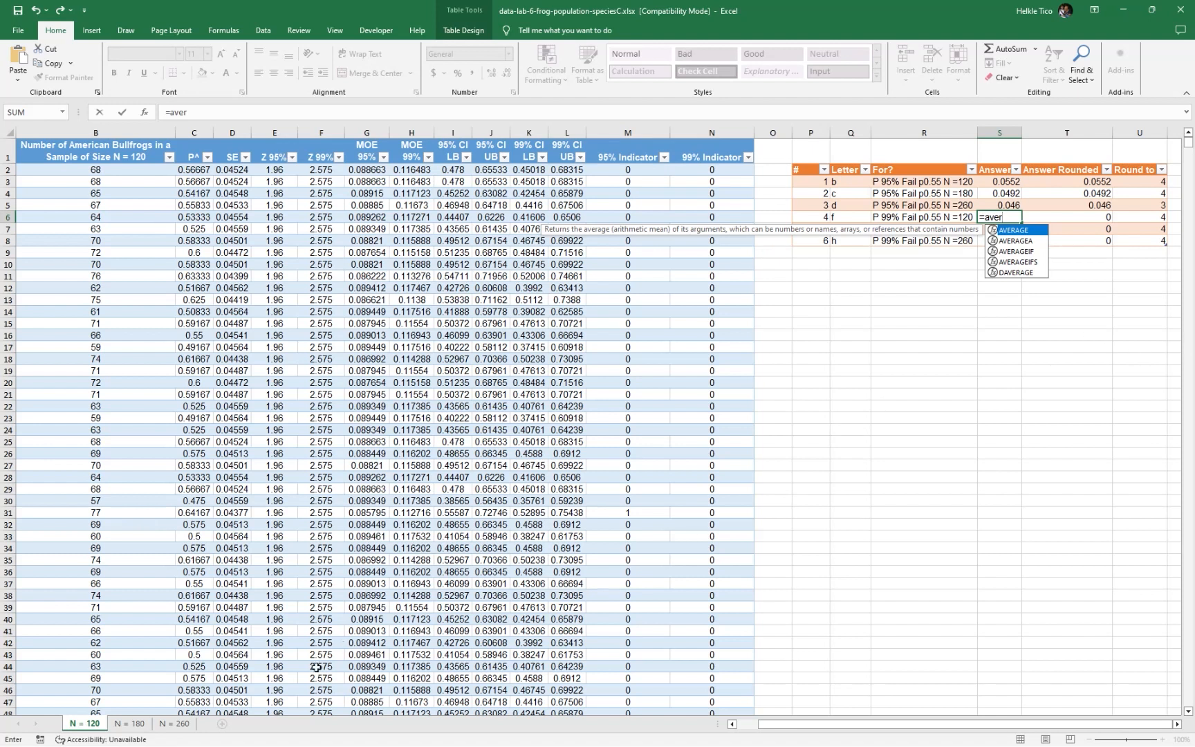
pyautogui.press('Tab')
pyautogui.write('n120')
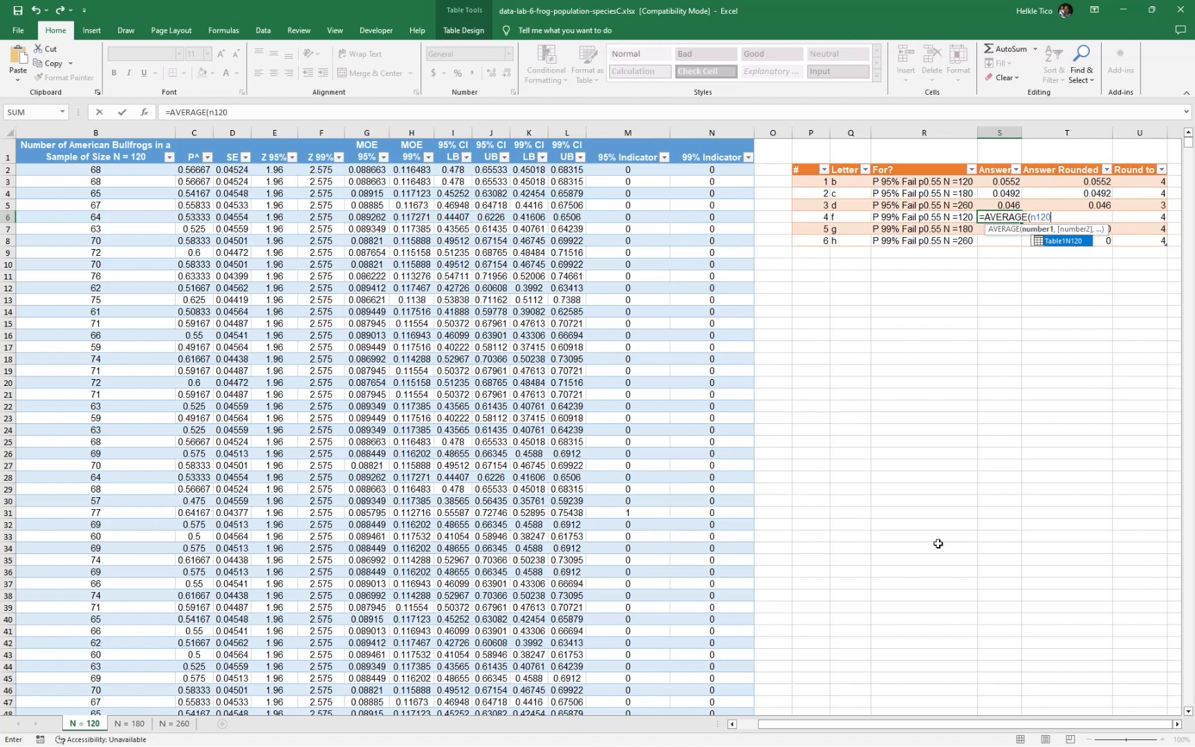
pyautogui.press('Tab')
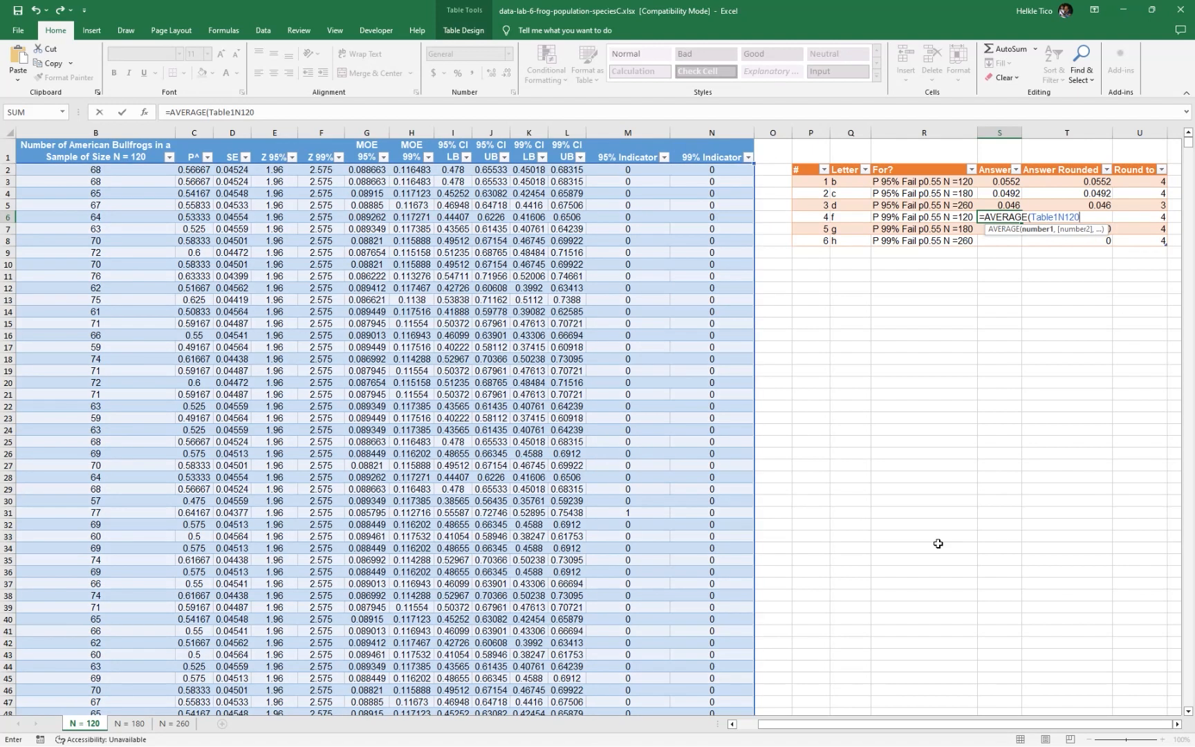
pyautogui.write('[')
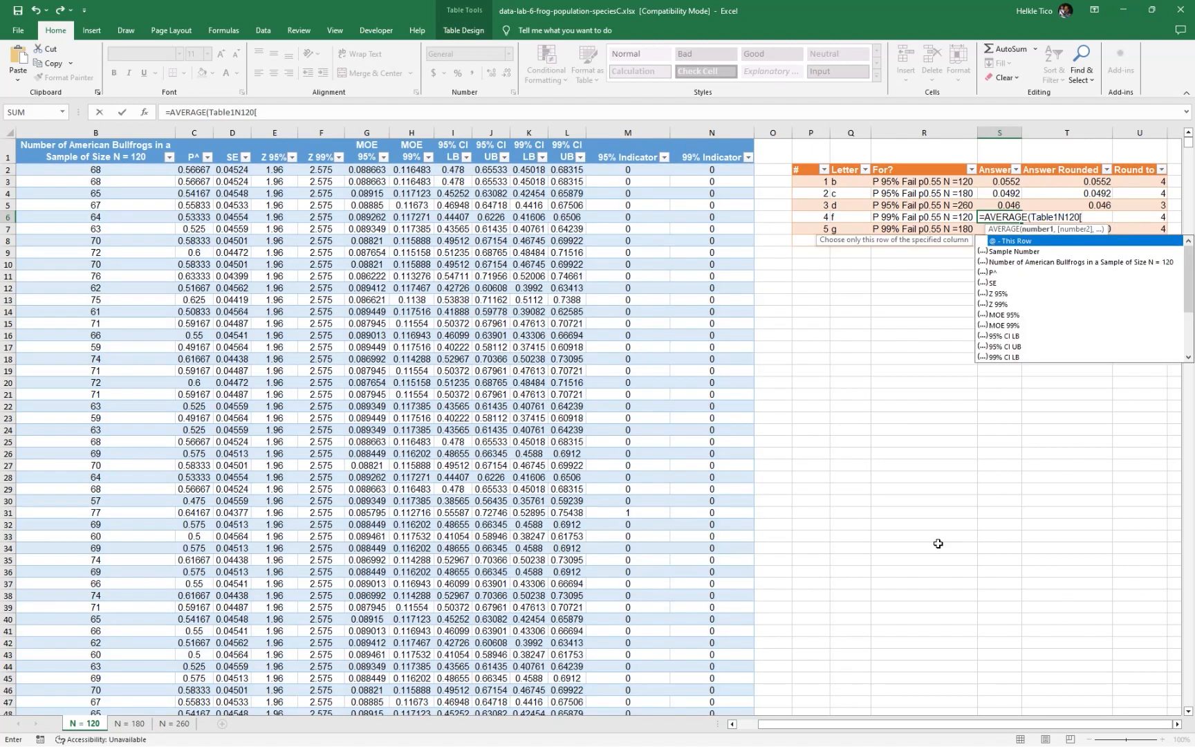
pyautogui.write('99')
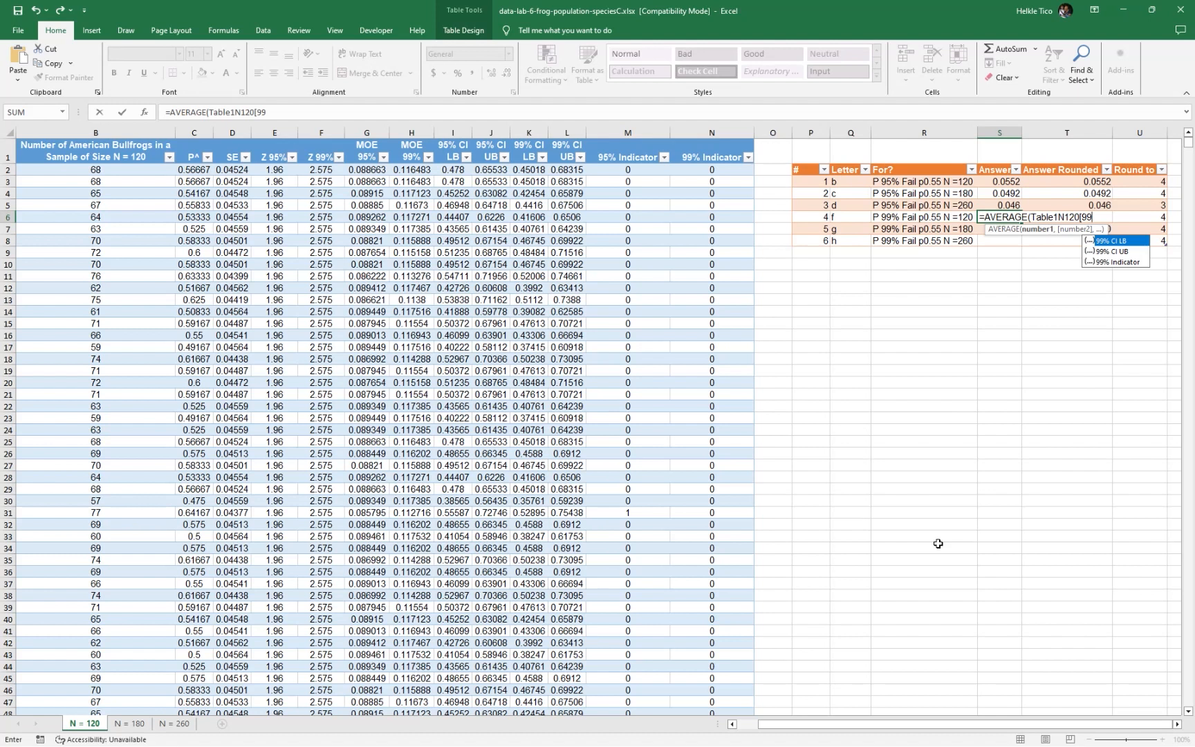
pyautogui.press('Down')
pyautogui.press('Down')
pyautogui.press('Tab')
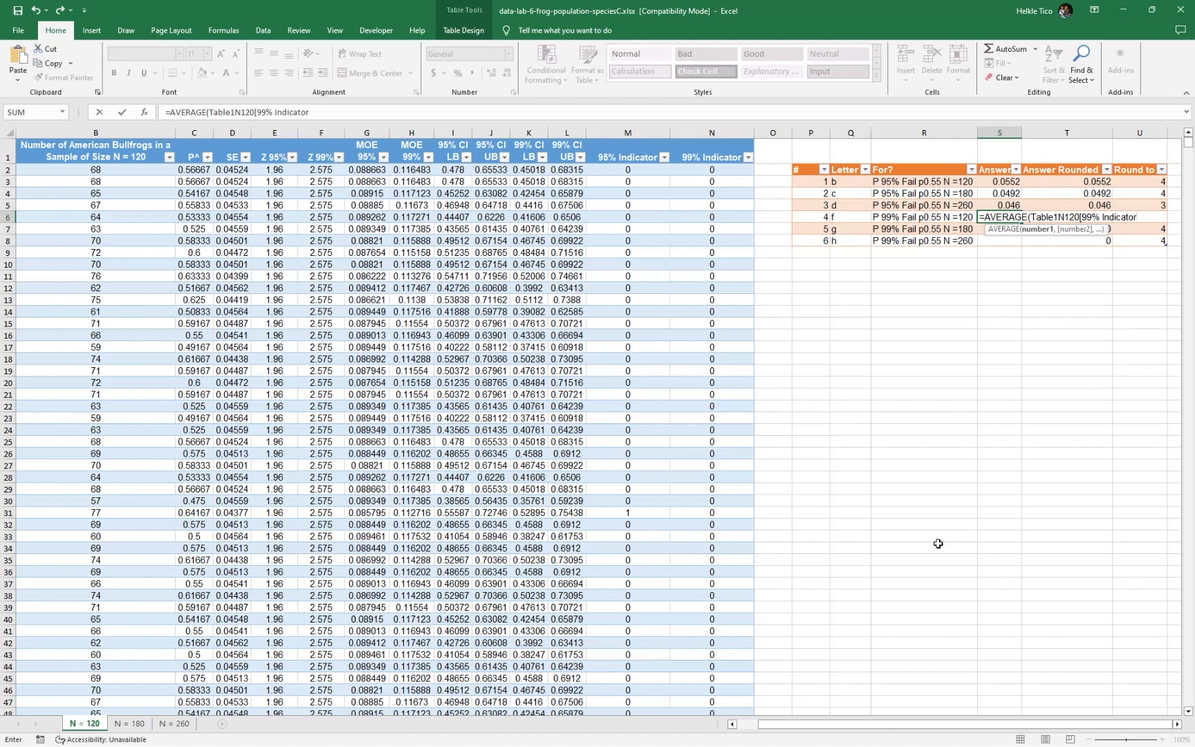
pyautogui.write('])')
pyautogui.press('Return')
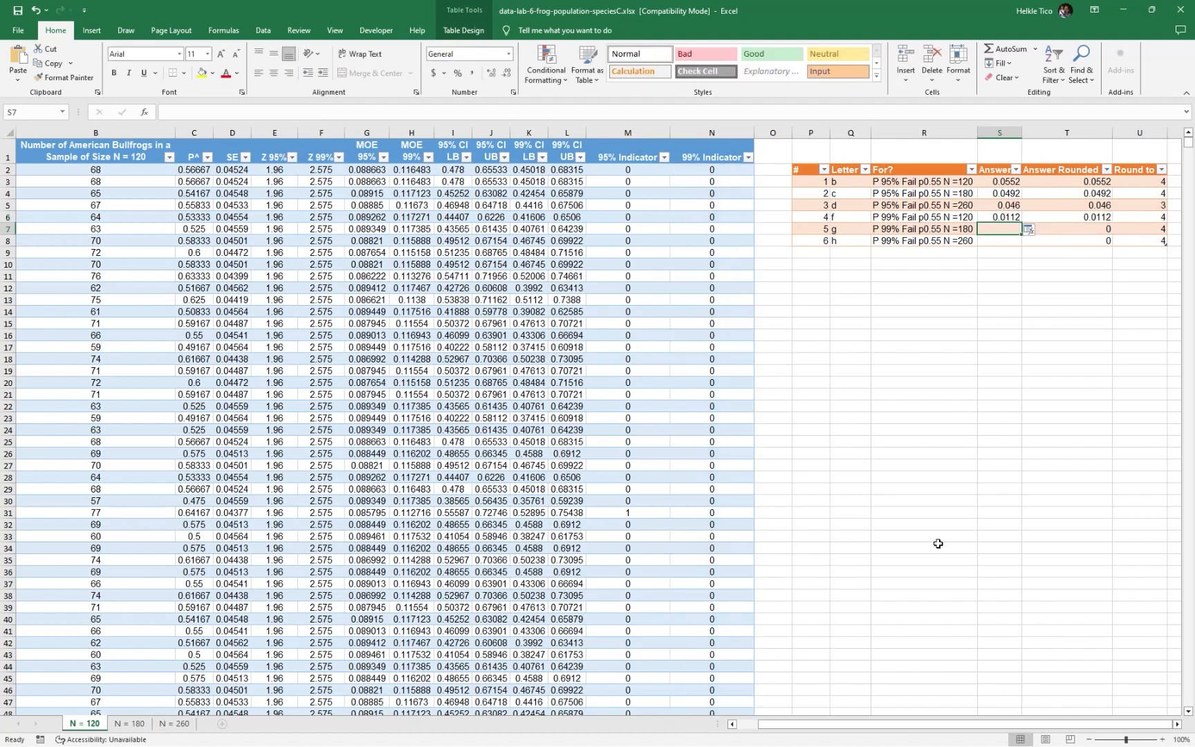
# Enter =AVERAGE(Table3N180[99% Indicator]) in S7 for row g
pyautogui.write('=aver')
pyautogui.press('Tab')
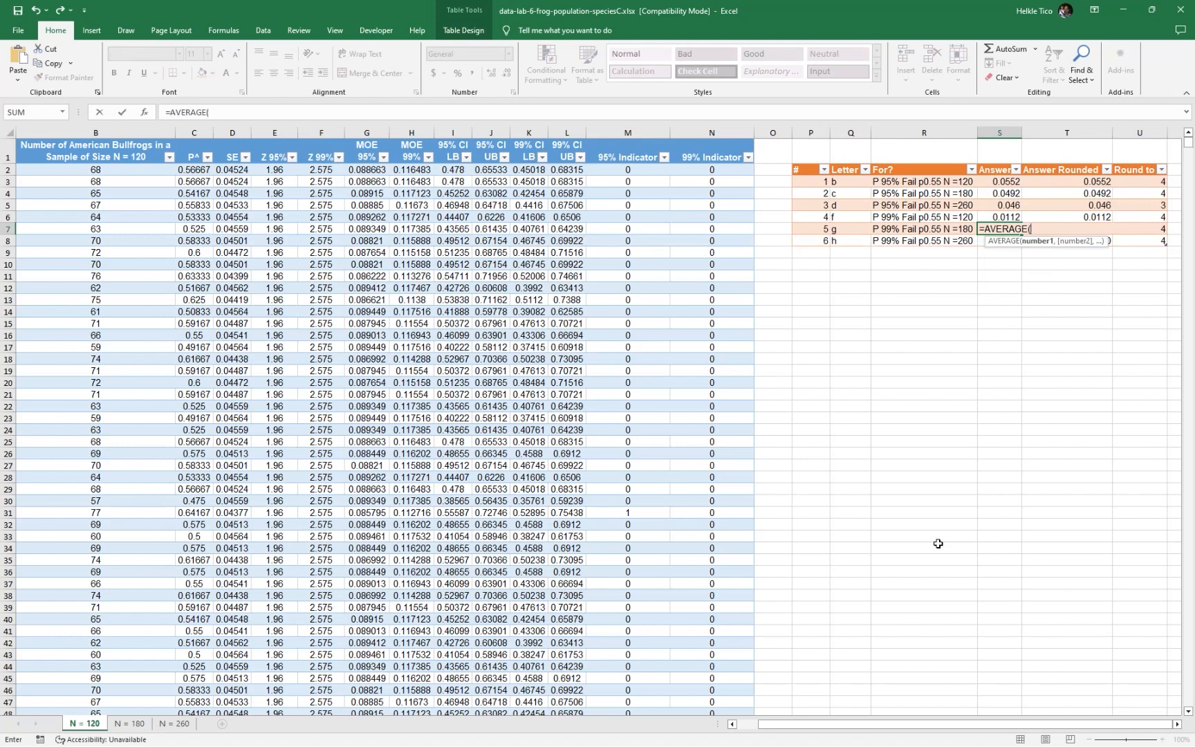
pyautogui.write('Table3N180[99')
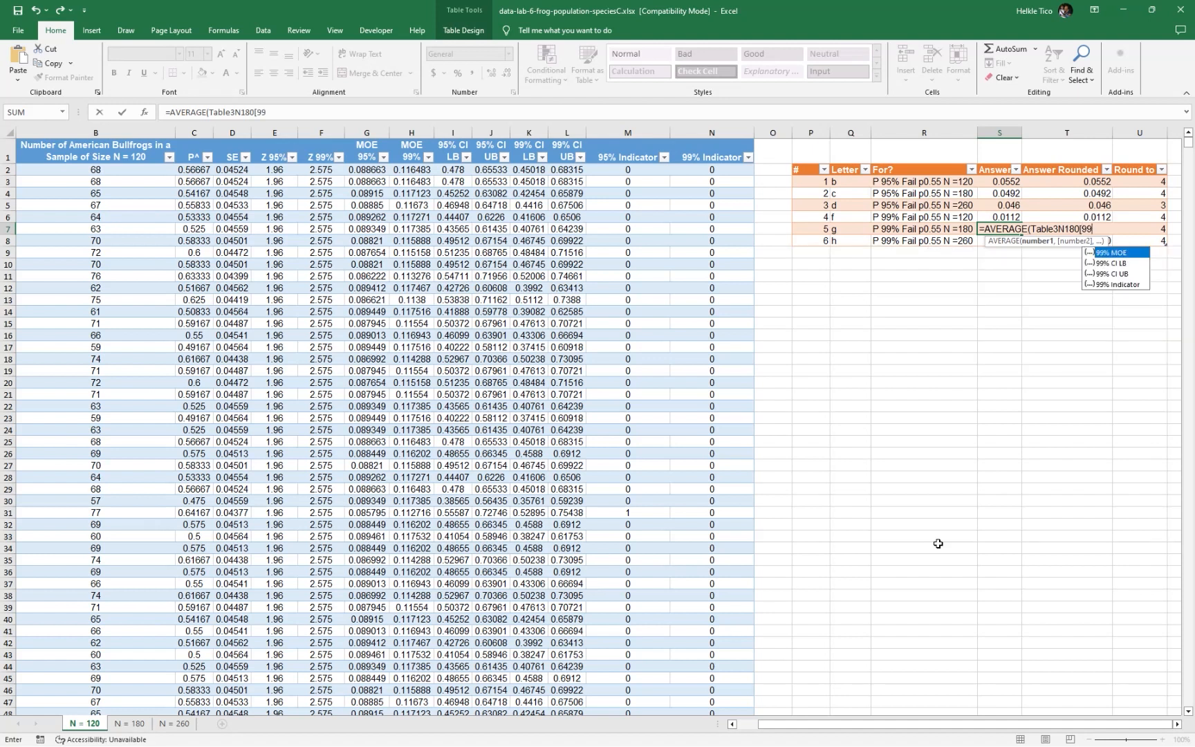
pyautogui.press('Down')
pyautogui.press('Down')
pyautogui.press('Down')
pyautogui.press('Tab')
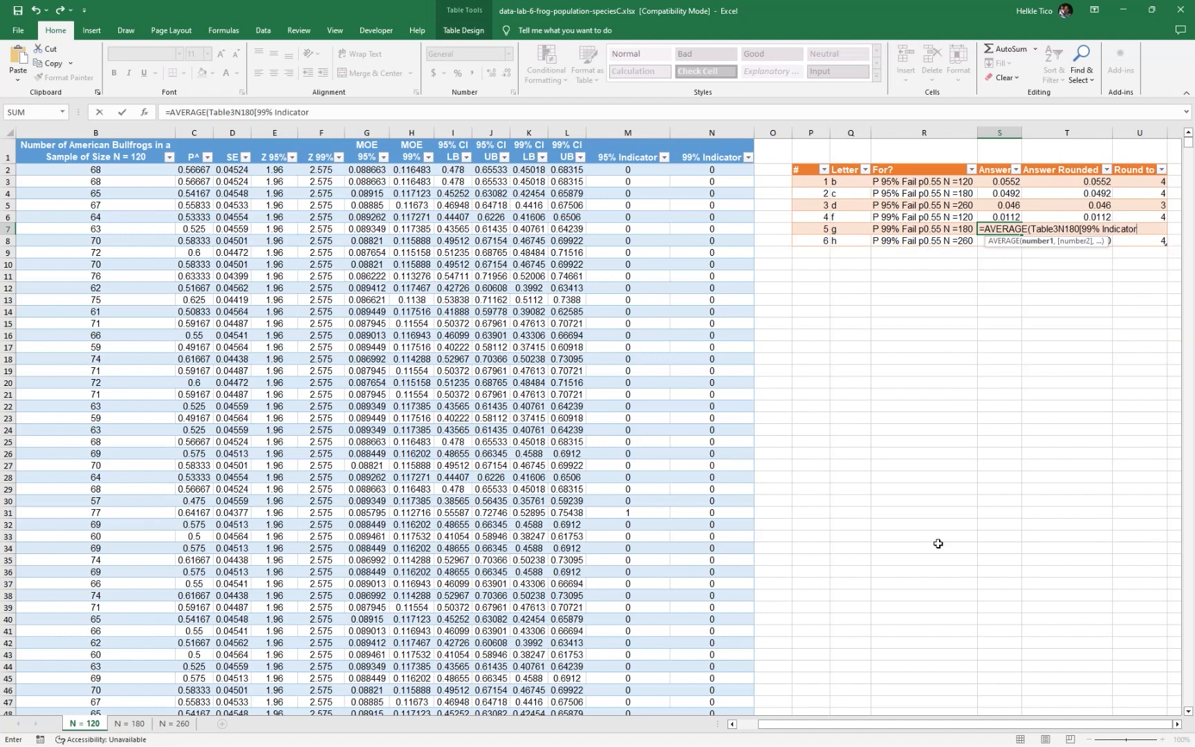
pyautogui.press('Return')
# Enter =AVERAGE(Table4N260[99% Indicator]) in S8 for row h
pyautogui.write('=aver')
pyautogui.press('Tab')
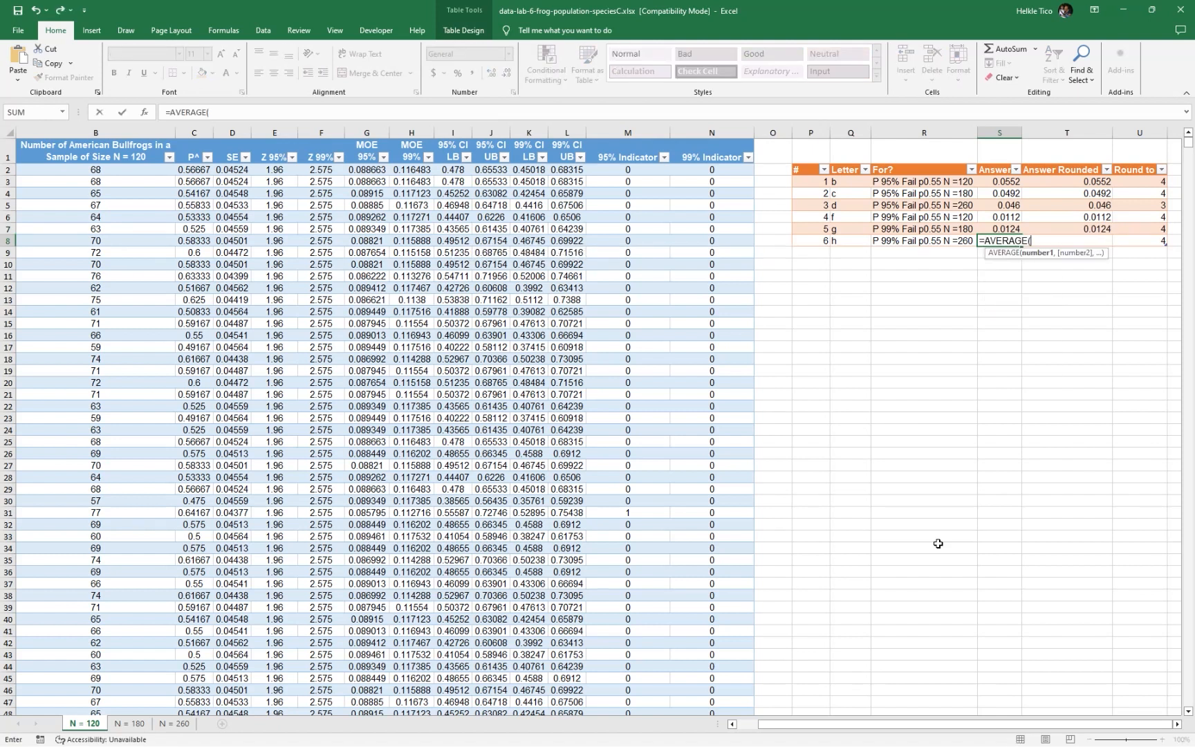
pyautogui.write('Table4N260[')
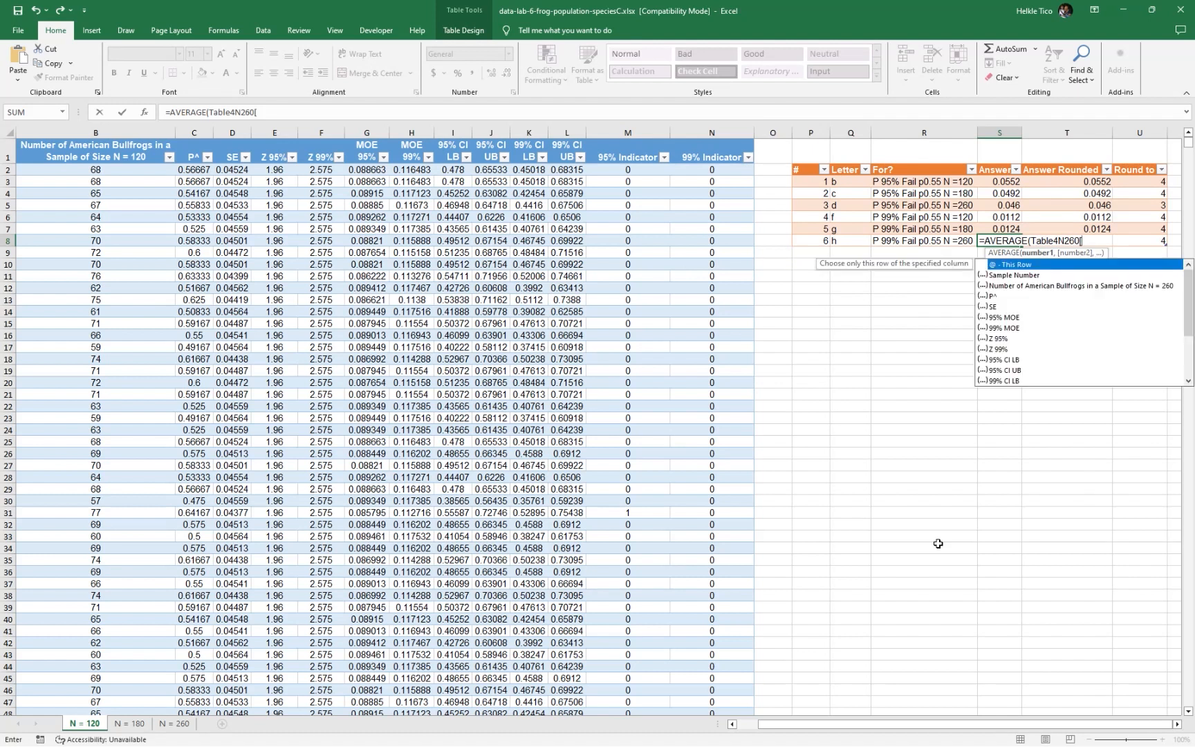
pyautogui.write('99')
pyautogui.press('Down')
pyautogui.press('Down')
pyautogui.press('Down')
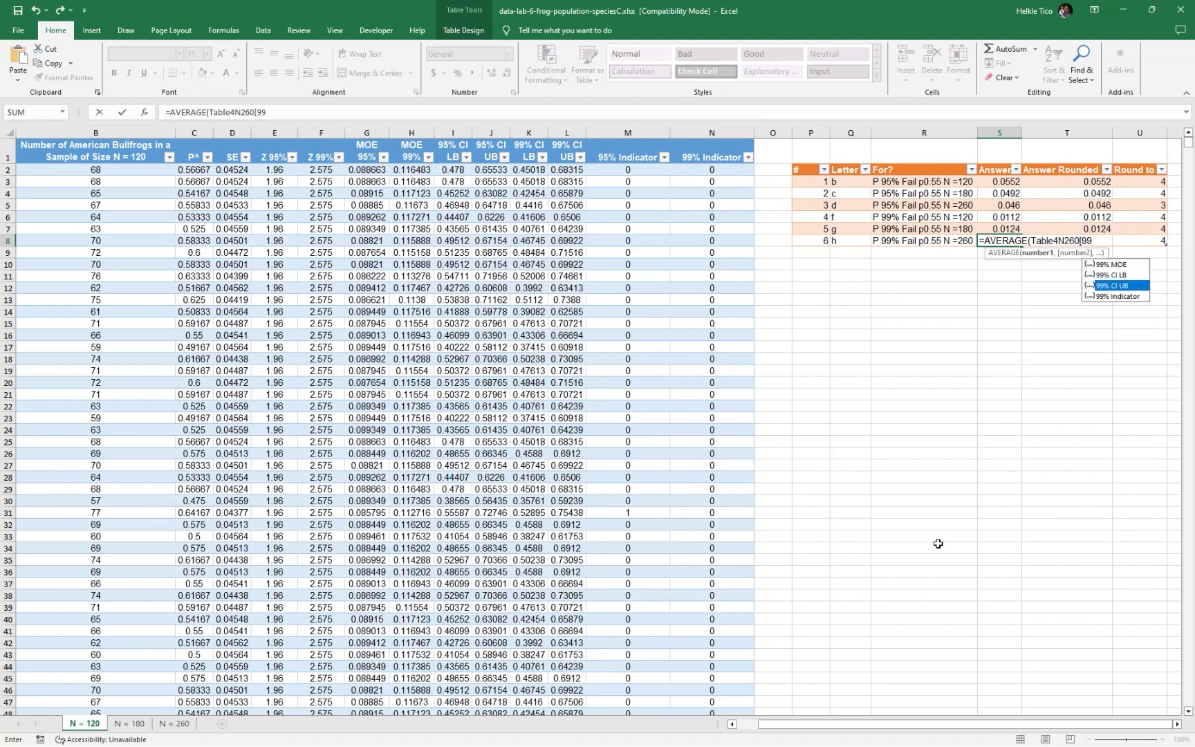
pyautogui.press('Tab')
pyautogui.write(')')
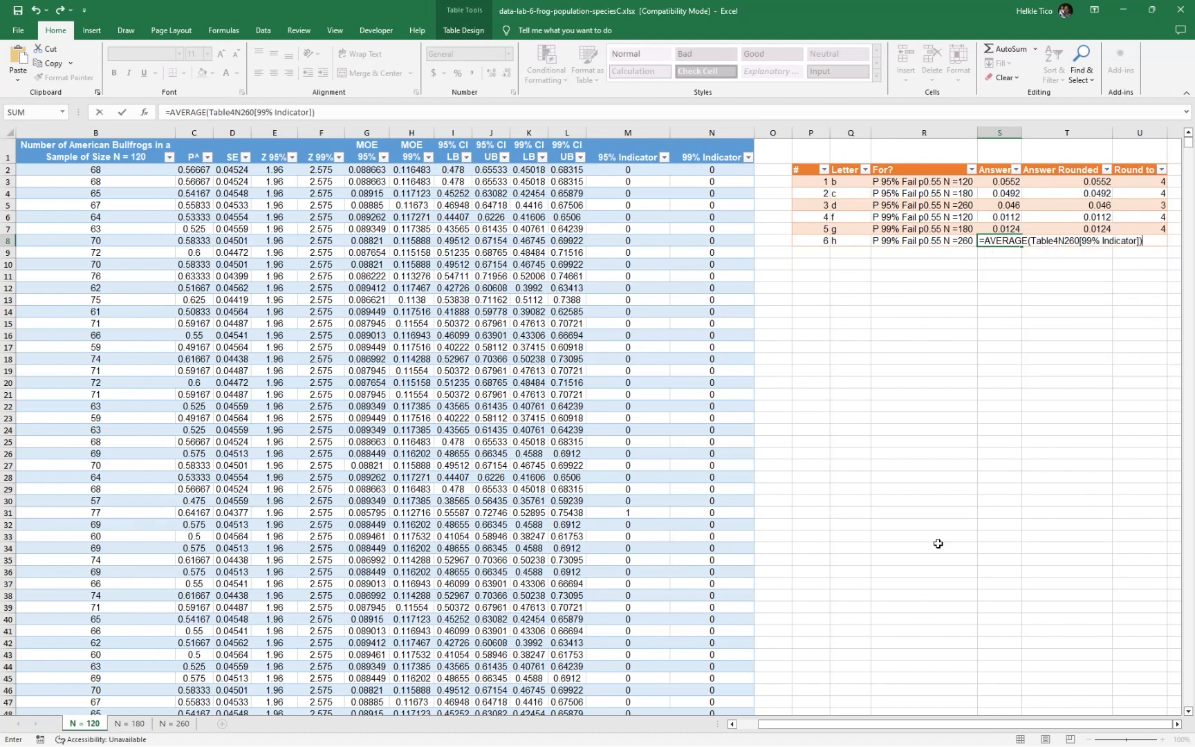
pyautogui.press('Return')
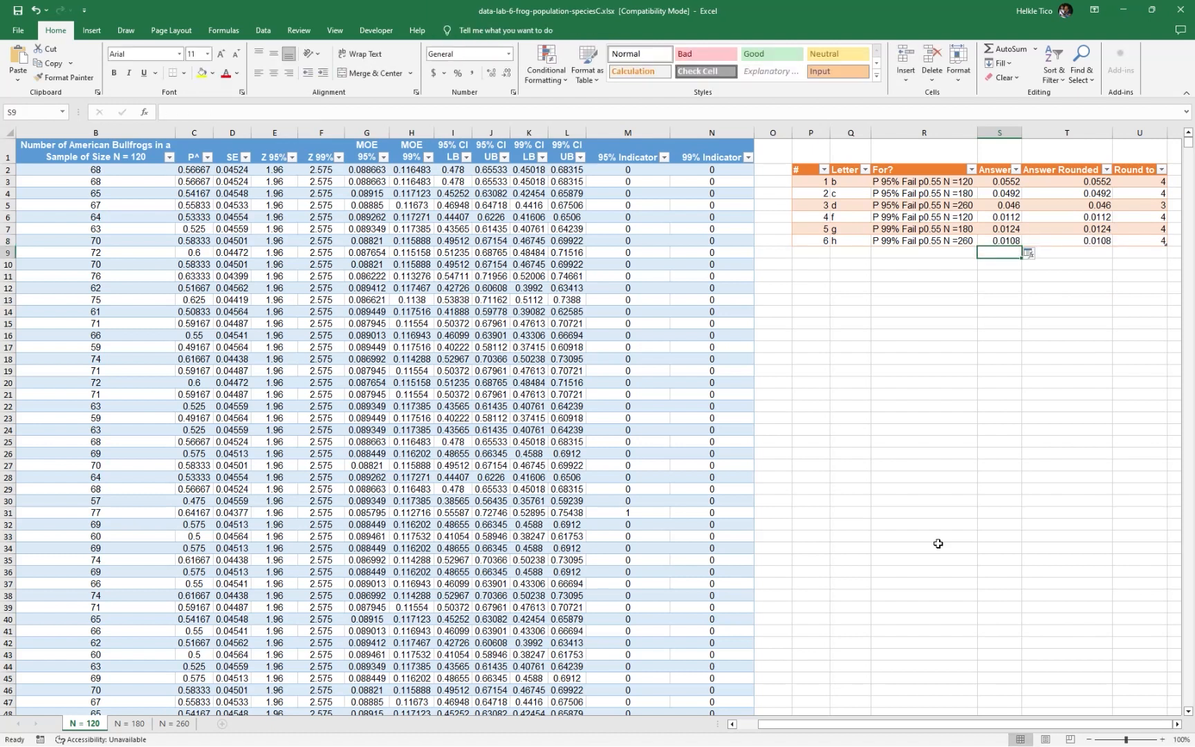
# Review the rounded answers, check them against questions (f) to (h) in the lab PDF, and return to the workbook
pyautogui.click(1055, 278)
pyautogui.moveTo(1076, 189); pyautogui.dragTo(1081, 242)
pyautogui.click(1099, 301)
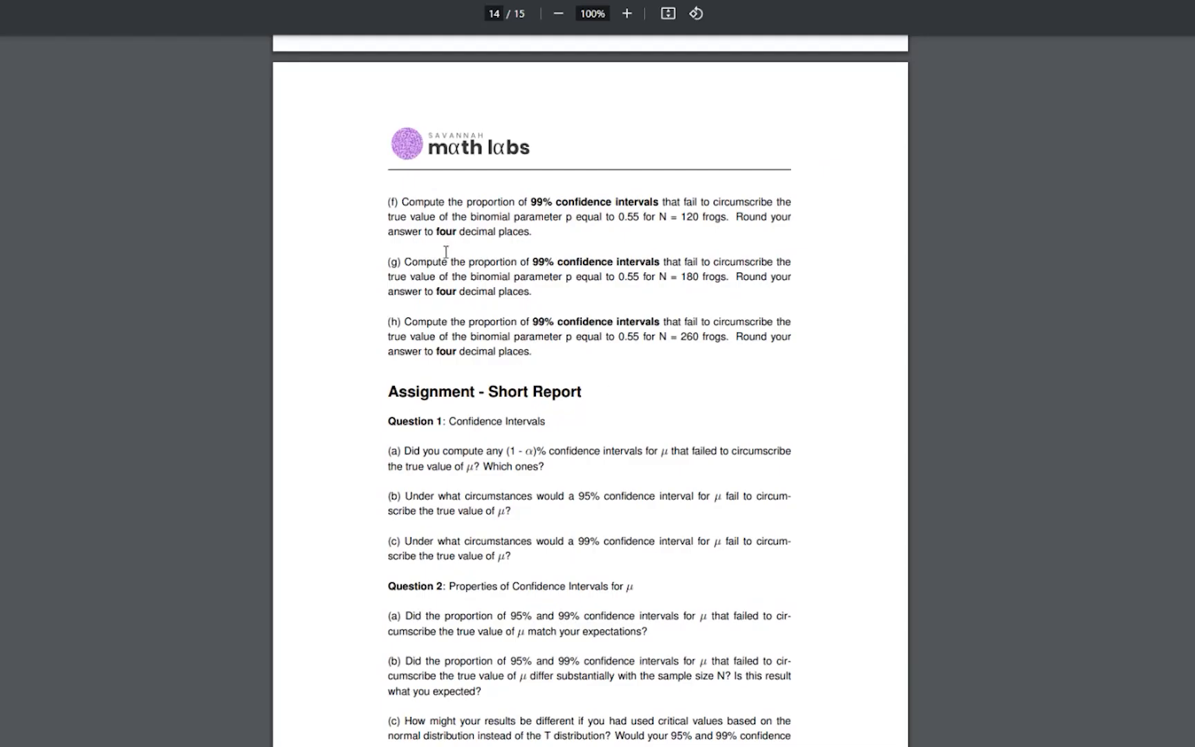
pyautogui.moveTo(396, 206); pyautogui.dragTo(593, 346)
pyautogui.click(552, 360)
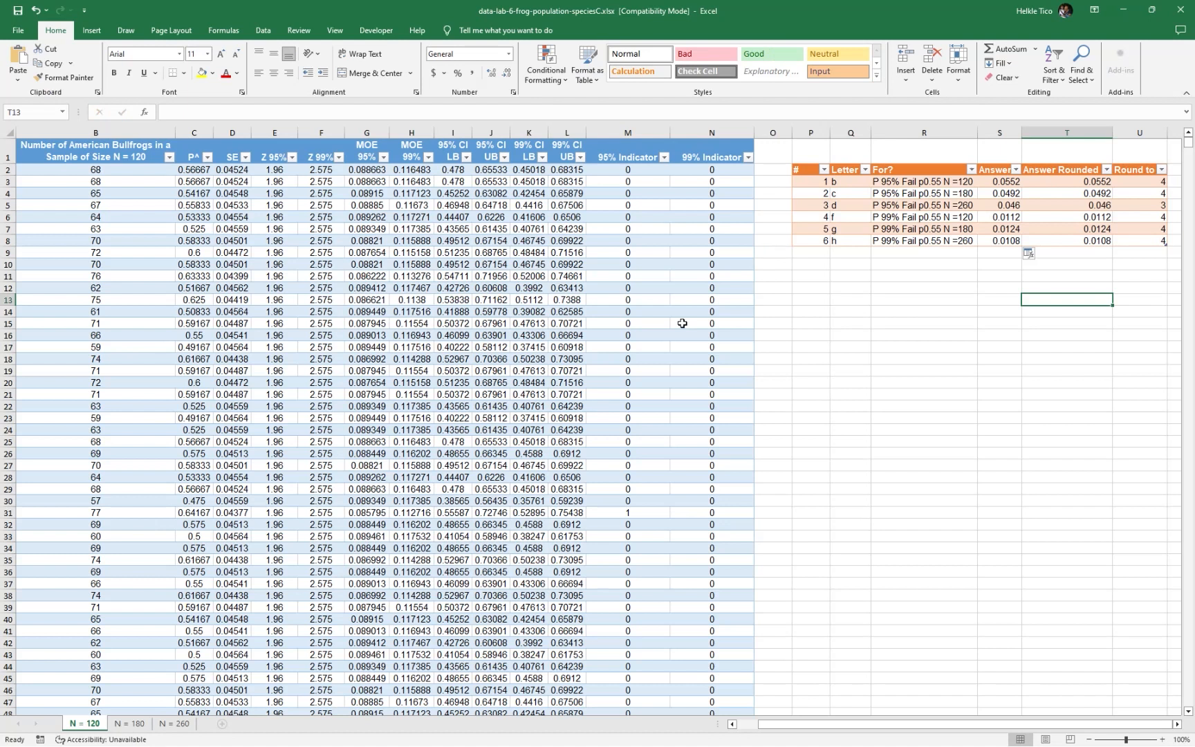
pyautogui.click(889, 310)
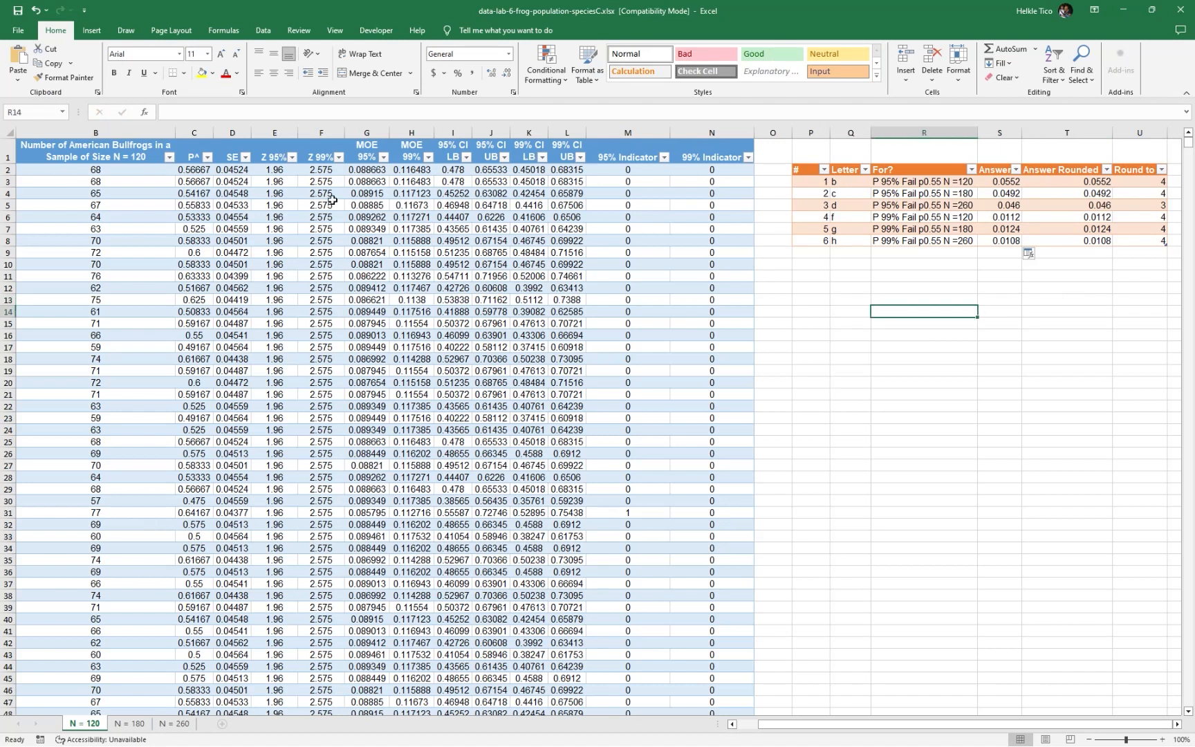
# Look over the bullfrog sample table on the N = 120 sheet and the one on the N = 180 sheet
pyautogui.moveTo(105, 172); pyautogui.dragTo(733, 588)
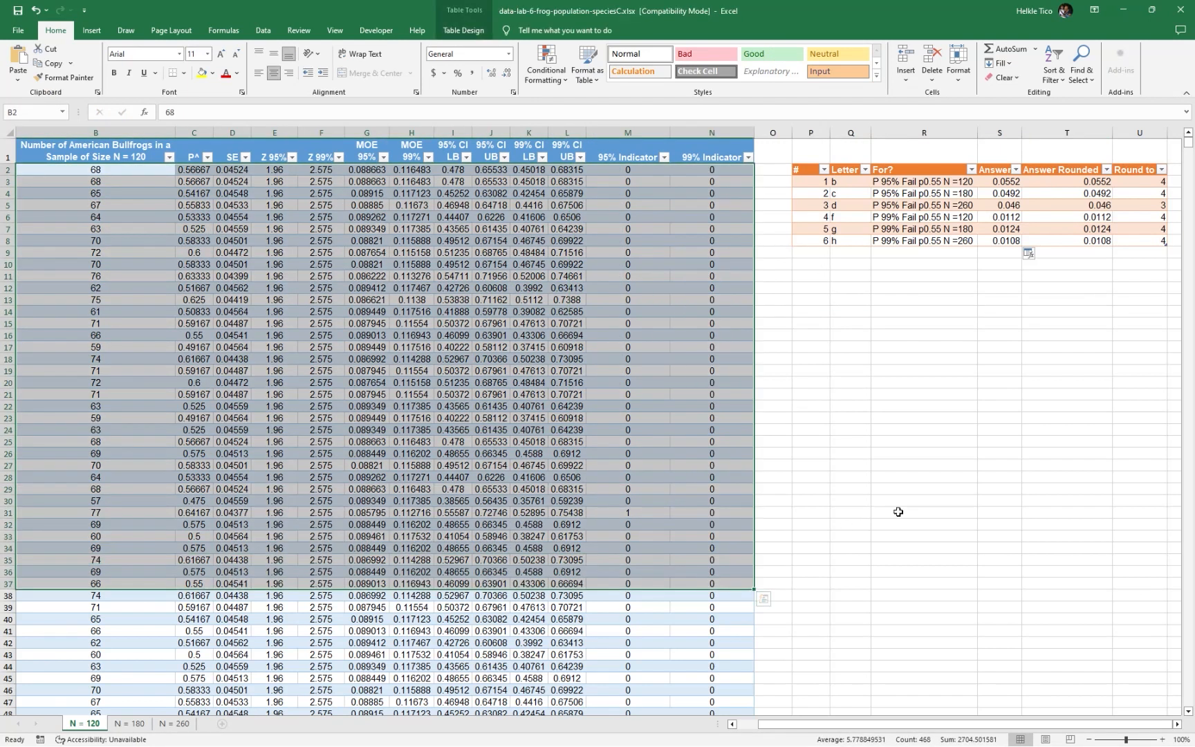
pyautogui.click(900, 512)
pyautogui.click(169, 724)
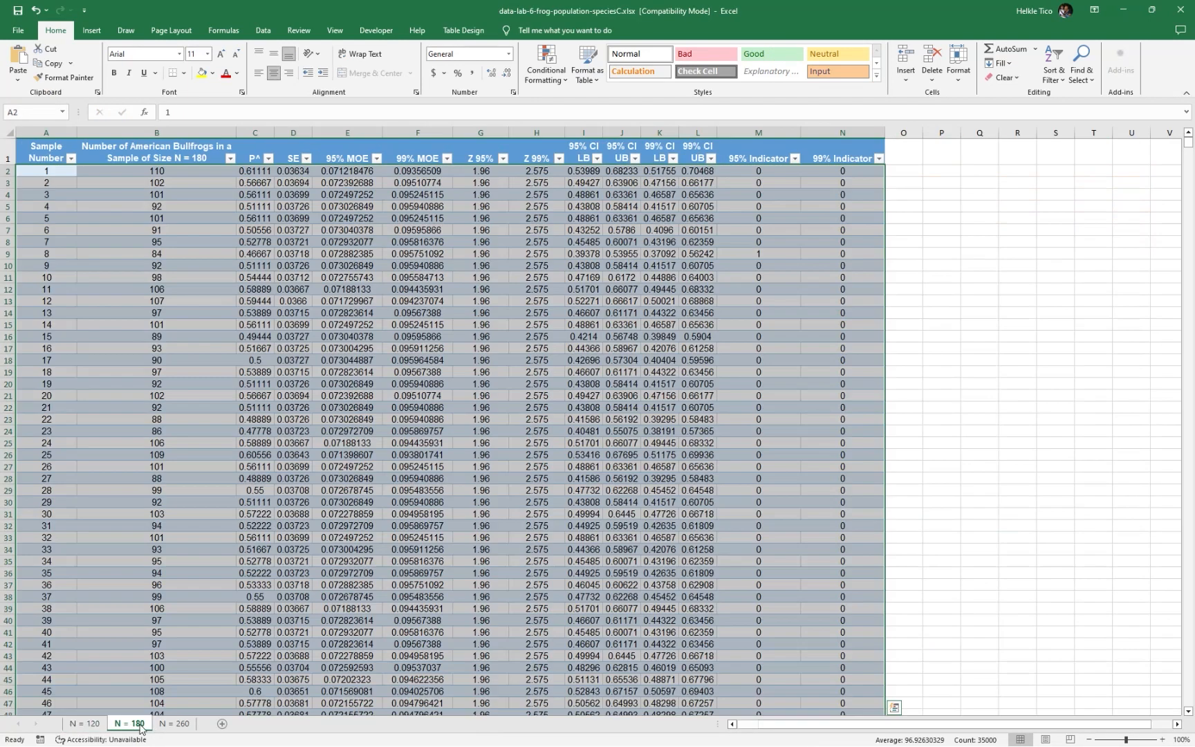
pyautogui.click(129, 724)
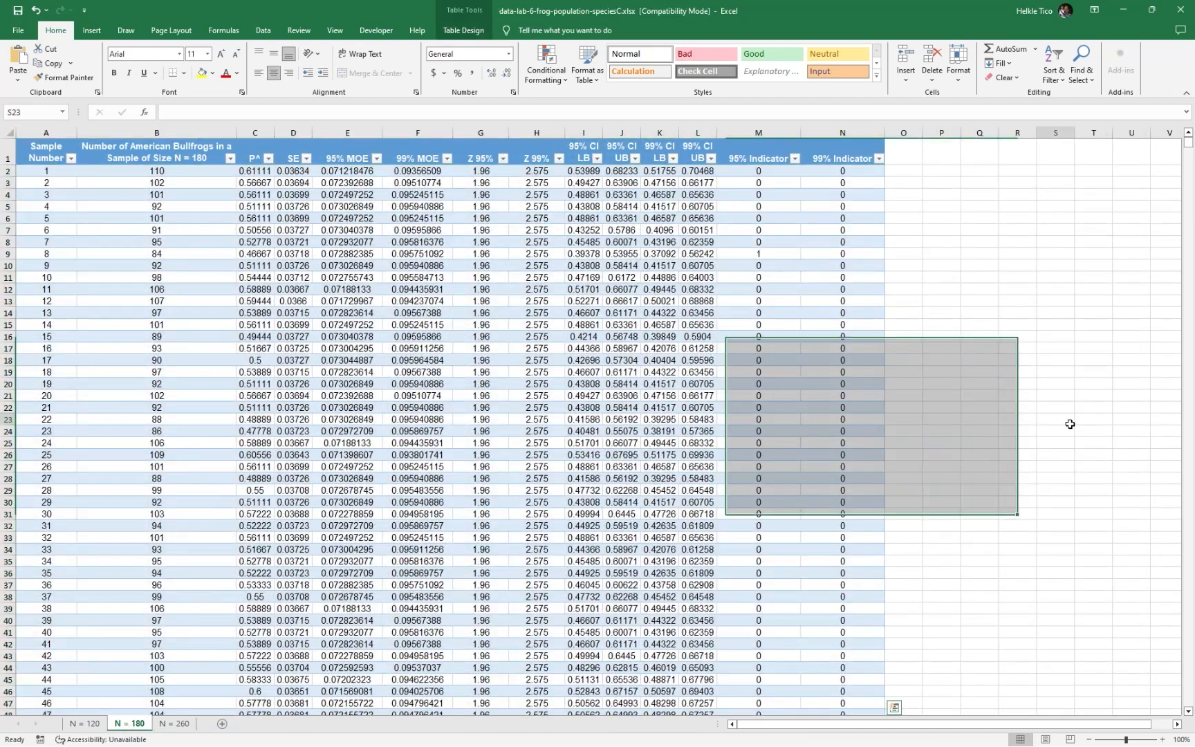